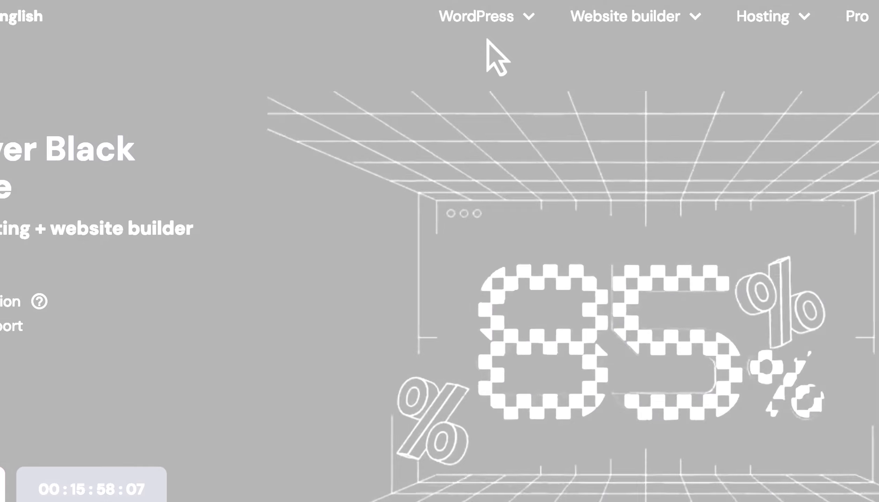
Open Hostinger's Managed WordPress offer and set the Business Web Hosting period in the cart to 24 months
{"action": "mouse_move", "coordinate": [476, 17]}
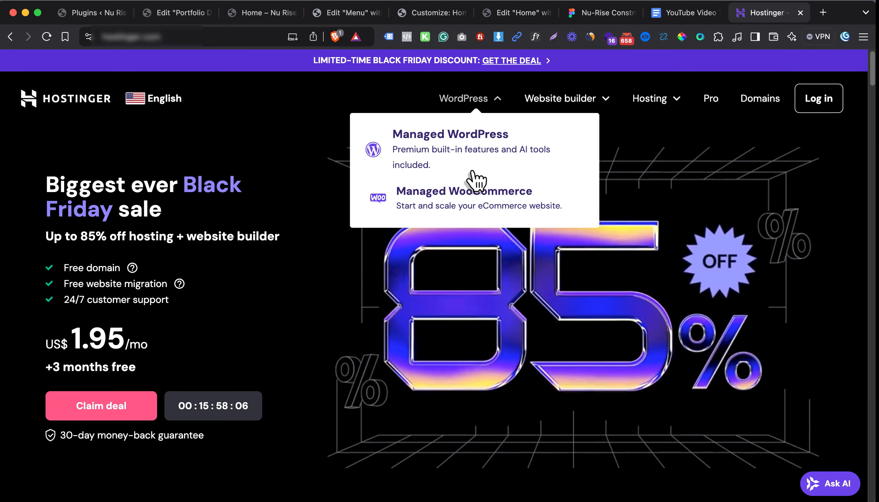
{"action": "left_click", "coordinate": [471, 170]}
{"action": "scroll", "coordinate": [468, 323], "scroll_direction": "down", "scroll_amount": 12}
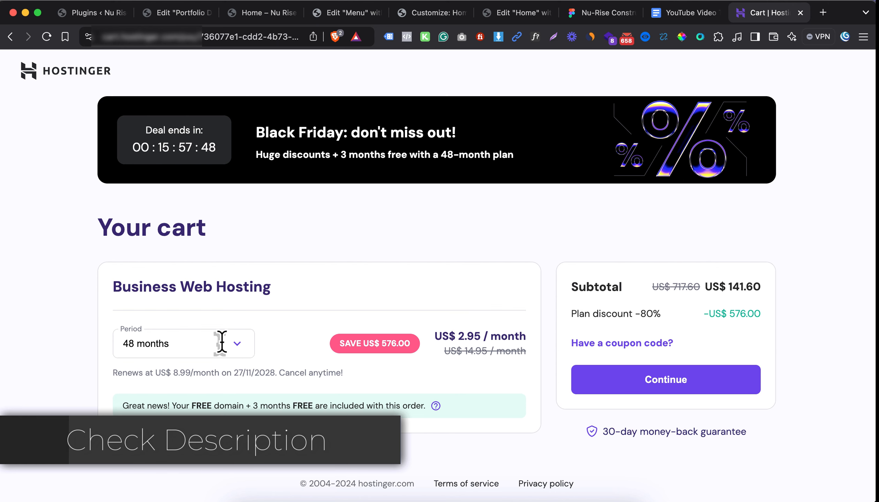
{"action": "left_click", "coordinate": [222, 343]}
{"action": "left_click", "coordinate": [209, 442]}
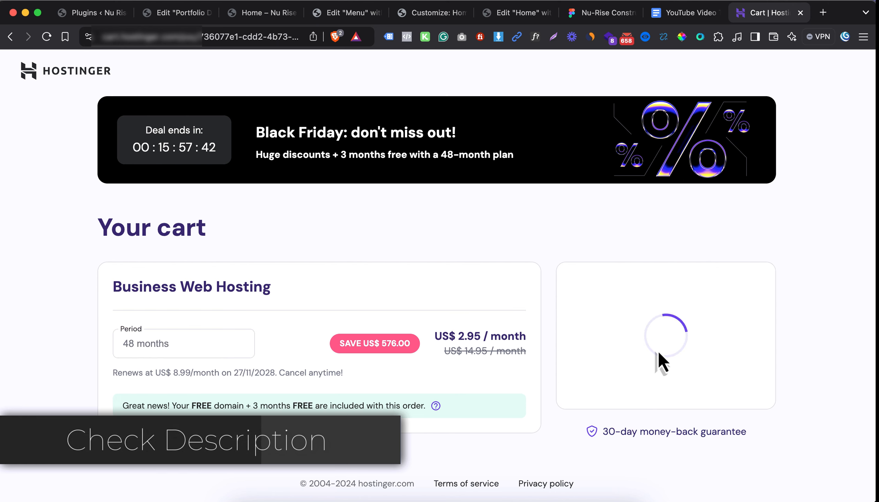
Apply the coupon code HOSTINGPROMO to the Business Web Hosting order
{"action": "left_click", "coordinate": [632, 346]}
{"action": "type", "text": "HOSTINGPROMO"}
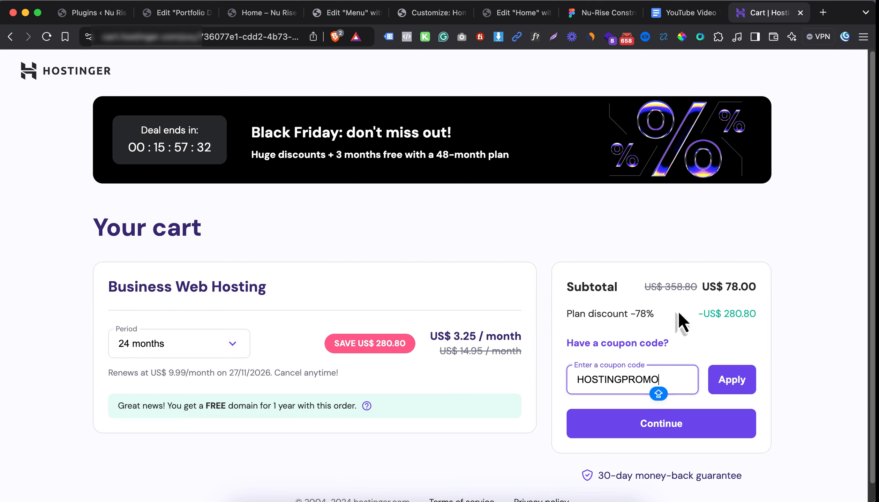
{"action": "left_click_drag", "start_coordinate": [681, 320], "coordinate": [560, 330]}
{"action": "left_click", "coordinate": [732, 379]}
{"action": "left_click", "coordinate": [756, 314]}
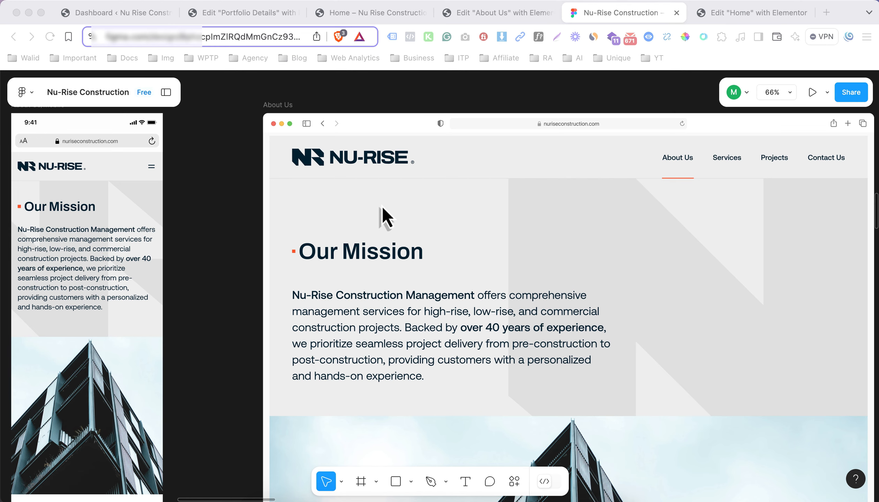
Review the Our Mission and Our Vision sections of the About Us design in Figma
{"action": "scroll", "coordinate": [473, 252], "scroll_direction": "down", "scroll_amount": 5}
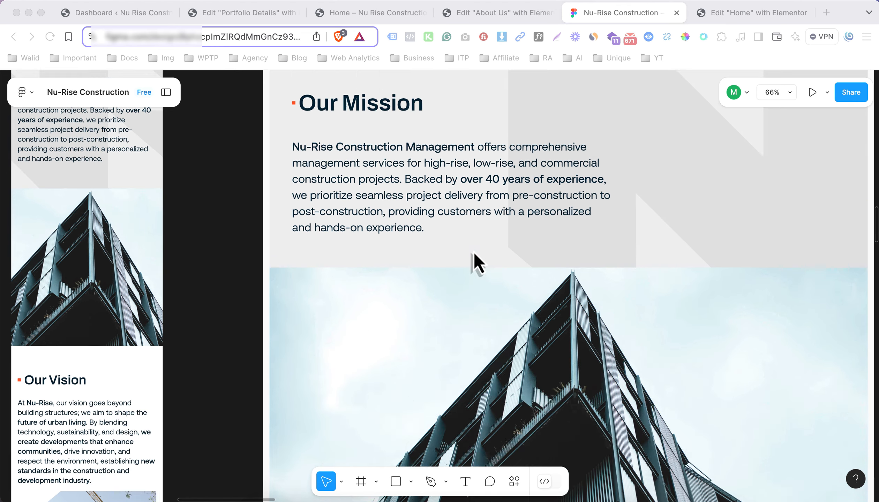
{"action": "scroll", "coordinate": [479, 252], "scroll_direction": "down", "scroll_amount": 5}
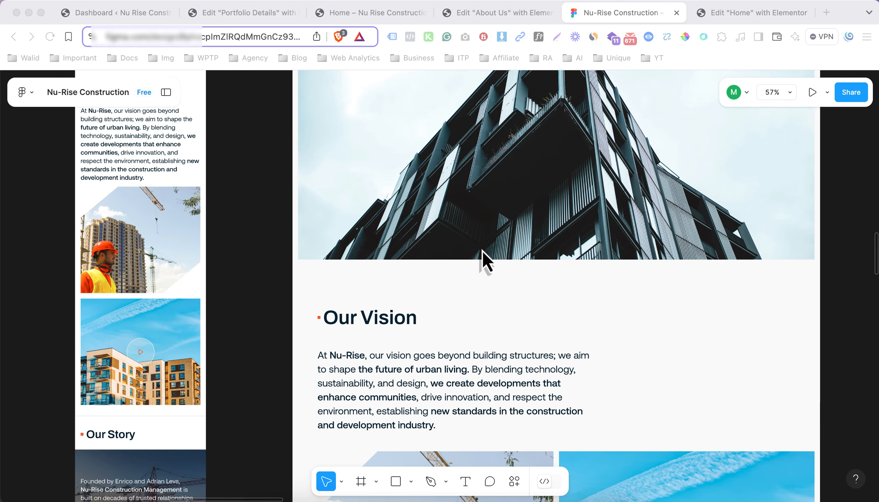
{"action": "scroll", "coordinate": [483, 250], "scroll_direction": "up", "scroll_amount": 6}
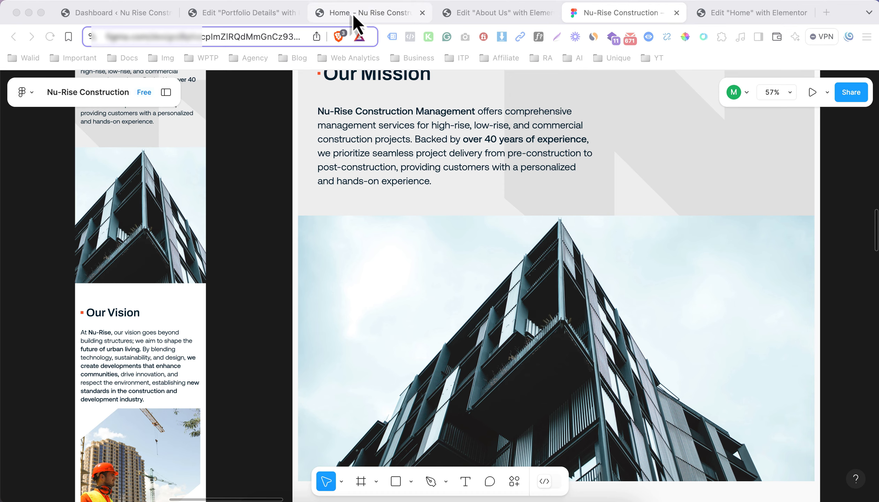
Switch to the live Nu-Rise Home page, look through its sections, and go to the About Us page
{"action": "left_click", "coordinate": [353, 14]}
{"action": "scroll", "coordinate": [420, 213], "scroll_direction": "down", "scroll_amount": 10}
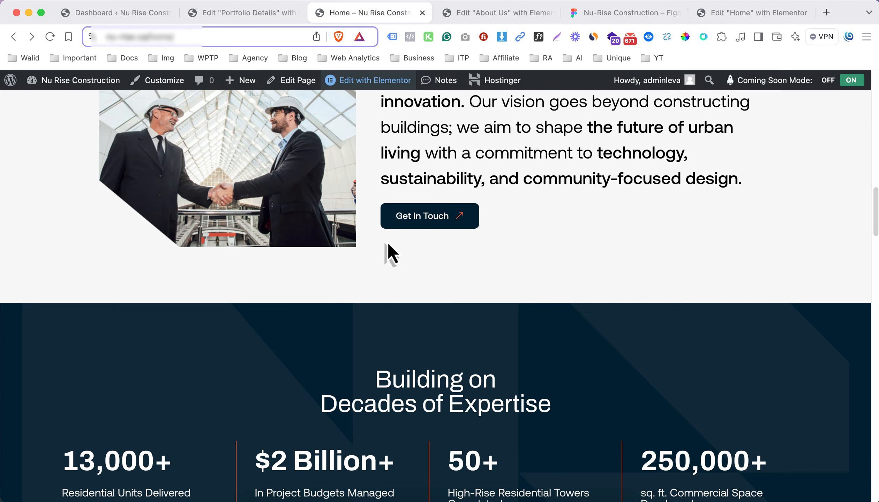
{"action": "scroll", "coordinate": [452, 235], "scroll_direction": "down", "scroll_amount": 6}
{"action": "scroll", "coordinate": [454, 234], "scroll_direction": "up", "scroll_amount": 20}
{"action": "left_click", "coordinate": [531, 121]}
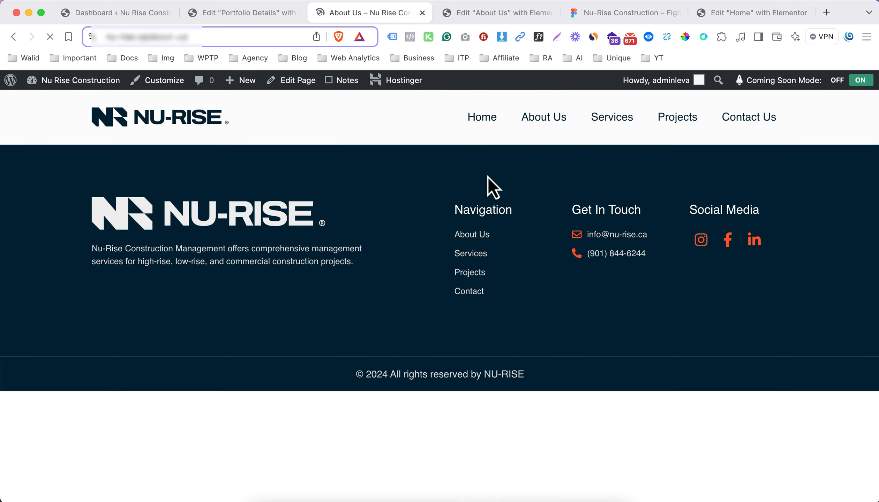
In the Elementor editor for About Us, add a column-direction Flexbox container and nest a second container inside it
{"action": "left_click", "coordinate": [508, 15]}
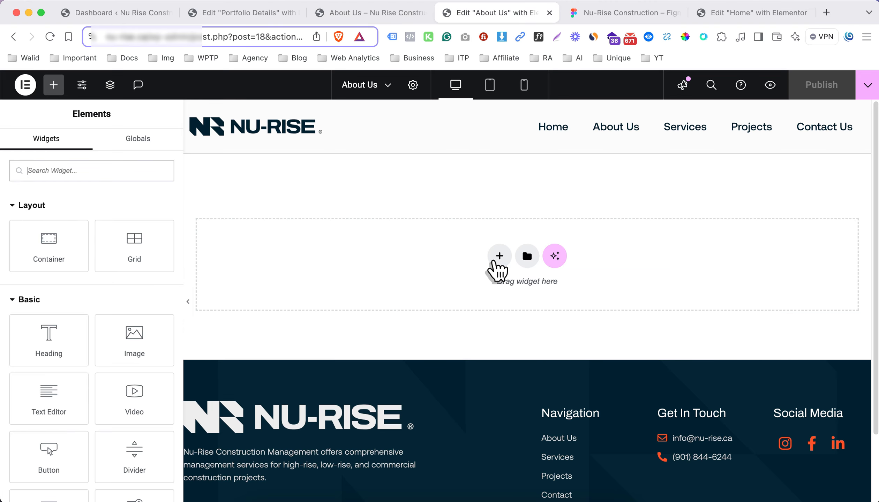
{"action": "left_click", "coordinate": [500, 256]}
{"action": "left_click", "coordinate": [491, 312]}
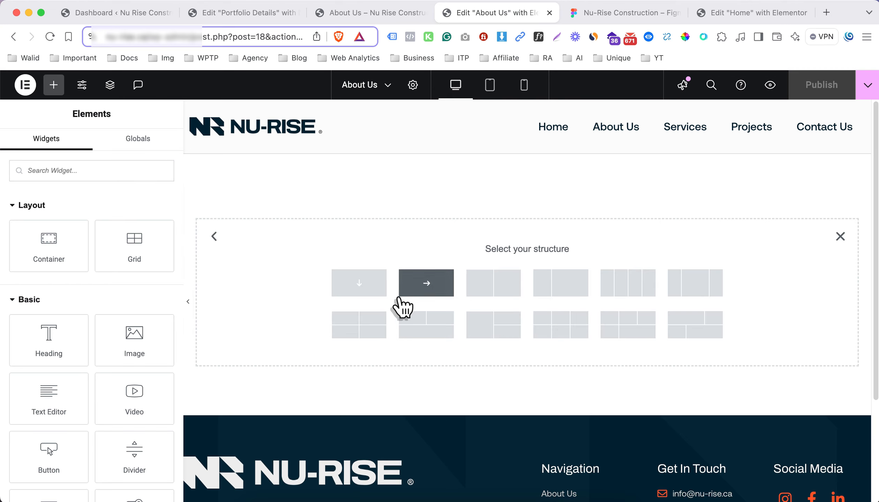
{"action": "left_click", "coordinate": [359, 283]}
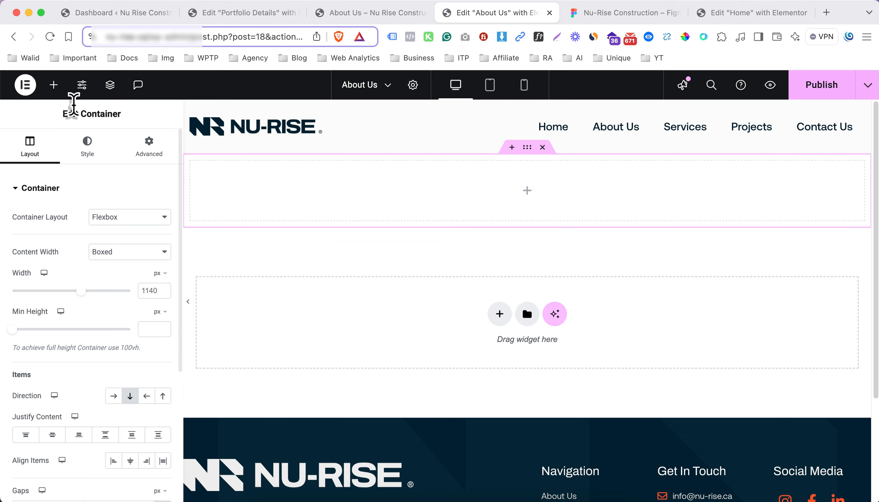
{"action": "left_click", "coordinate": [54, 86]}
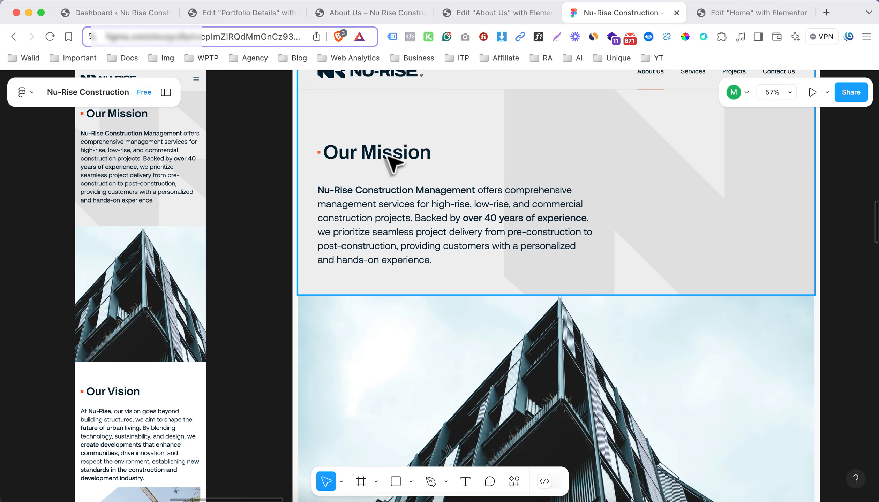
Copy the "Our Services" heading from the Home page editor and paste it into the inner container on About Us
{"action": "left_click", "coordinate": [719, 16]}
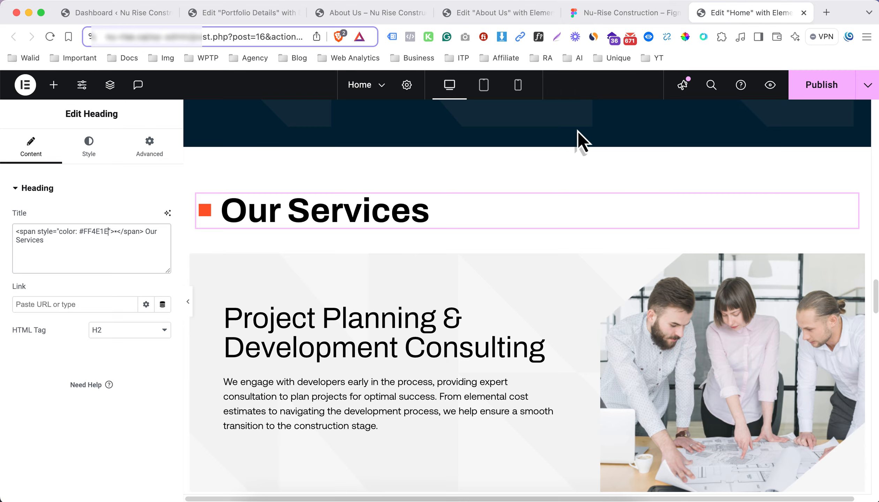
{"action": "right_click", "coordinate": [388, 205]}
{"action": "left_click", "coordinate": [418, 259]}
{"action": "left_click", "coordinate": [498, 14]}
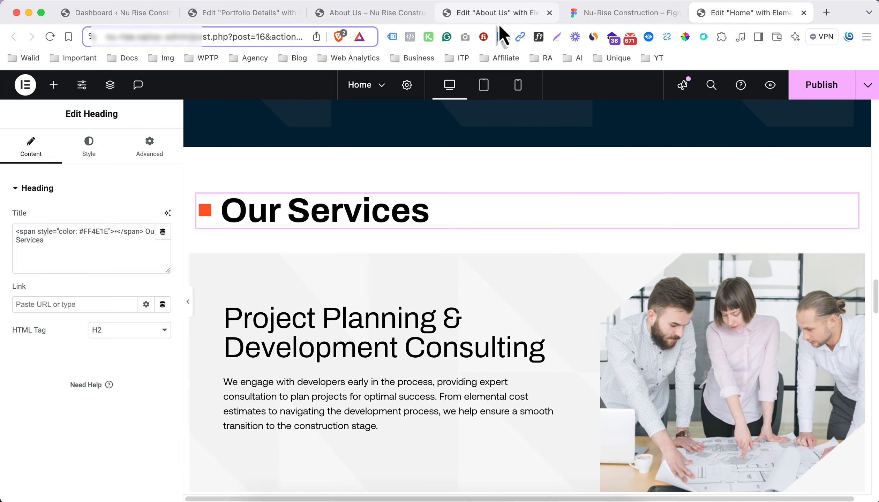
{"action": "right_click", "coordinate": [299, 195]}
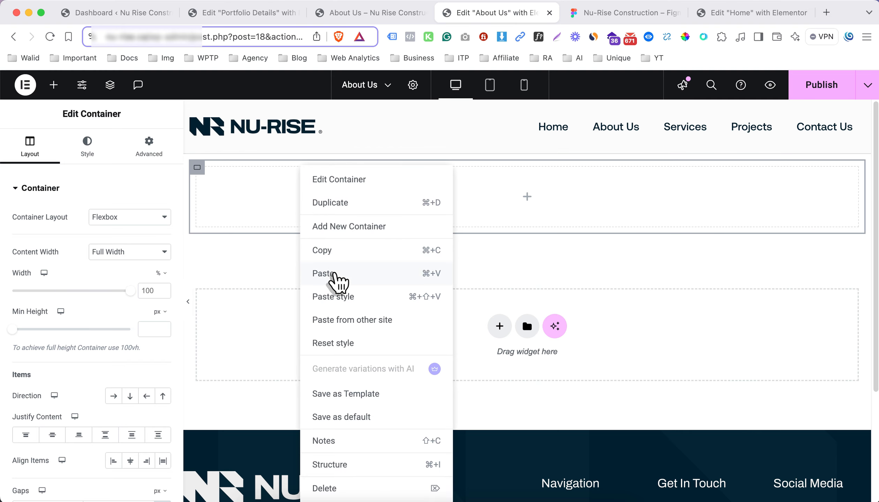
{"action": "left_click", "coordinate": [330, 275]}
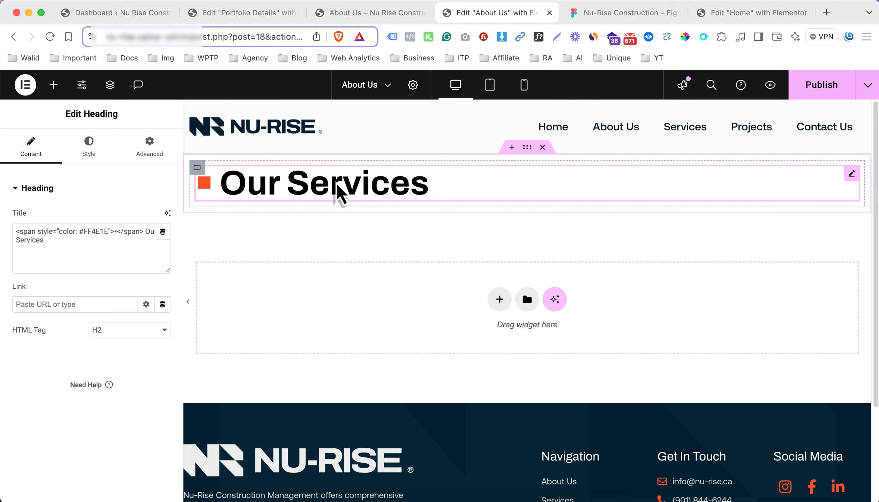
{"action": "left_click", "coordinate": [595, 15]}
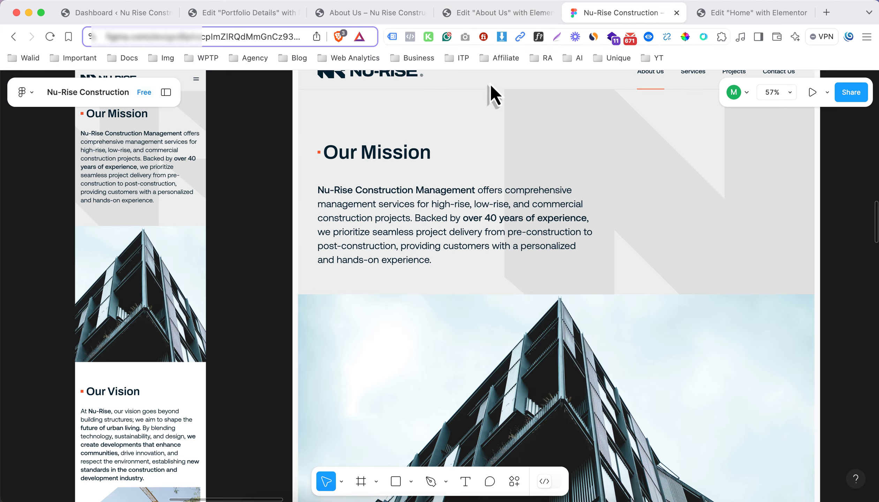
{"action": "left_click", "coordinate": [732, 12]}
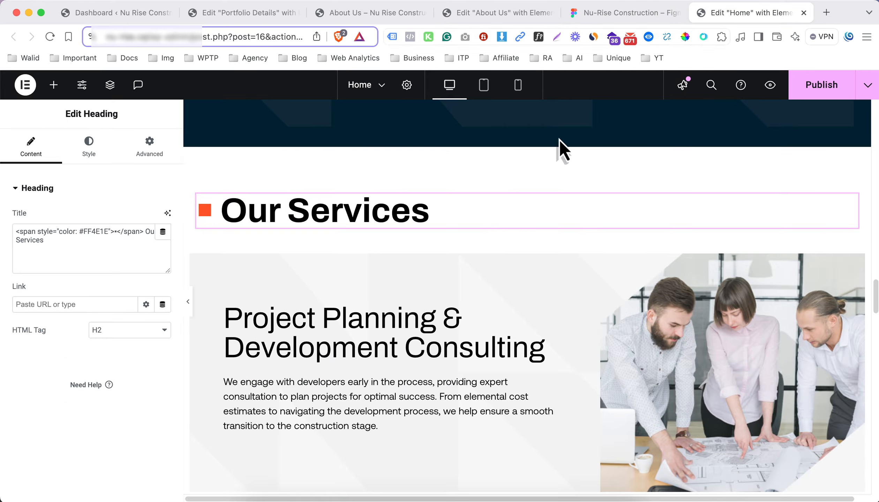
{"action": "scroll", "coordinate": [492, 227], "scroll_direction": "down", "scroll_amount": 5}
{"action": "right_click", "coordinate": [400, 278]}
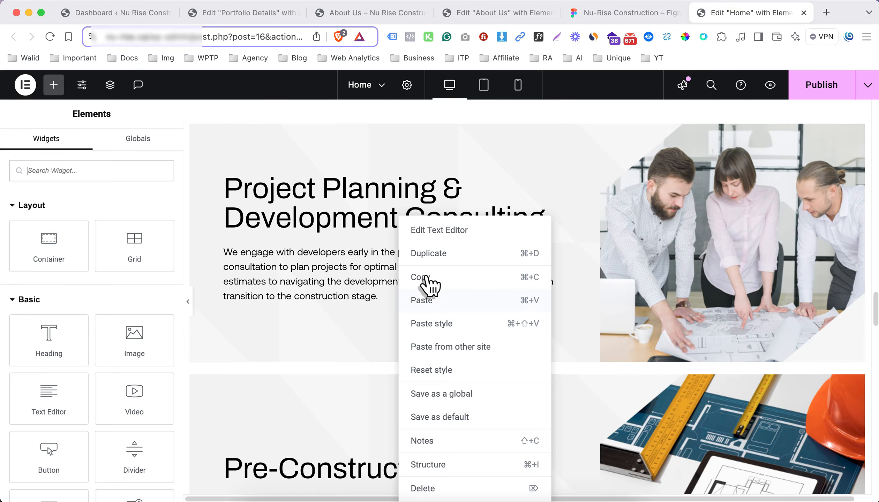
{"action": "left_click", "coordinate": [421, 277]}
{"action": "left_click", "coordinate": [349, 258]}
Copy the "Nu-Rise Construction Management" paragraph from the Home page editor and paste it below the "Our Services" heading on About Us
{"action": "scroll", "coordinate": [349, 256], "scroll_direction": "up", "scroll_amount": 10}
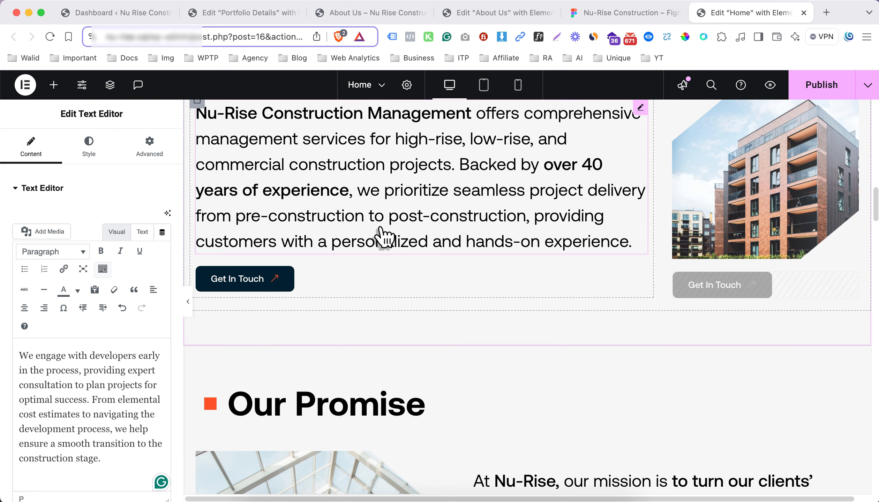
{"action": "right_click", "coordinate": [373, 222]}
{"action": "left_click", "coordinate": [392, 259]}
{"action": "left_click", "coordinate": [498, 12]}
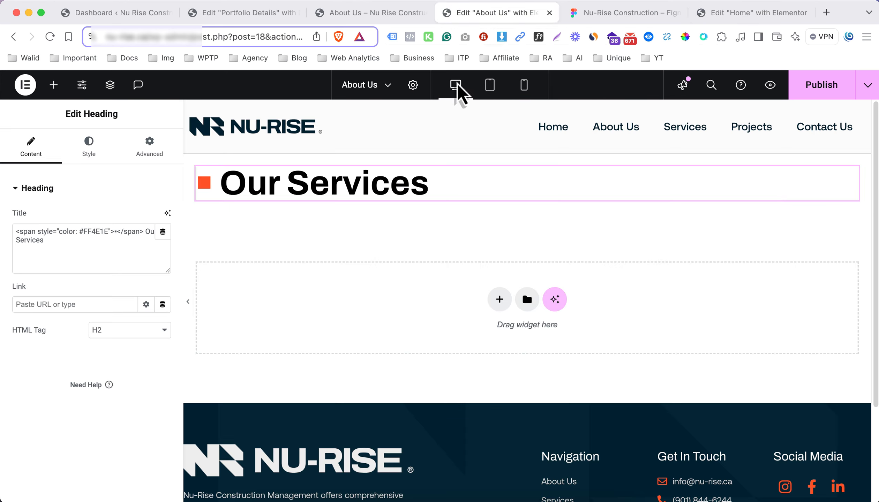
{"action": "right_click", "coordinate": [359, 192]}
{"action": "left_click", "coordinate": [384, 280]}
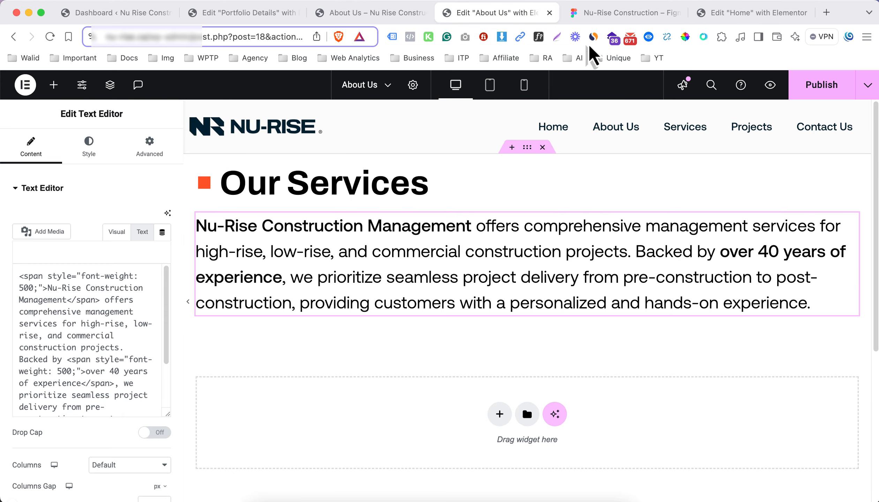
Replace the pasted paragraph's content with the Our Mission body text from the Figma design and show its HTML source
{"action": "left_click", "coordinate": [597, 13]}
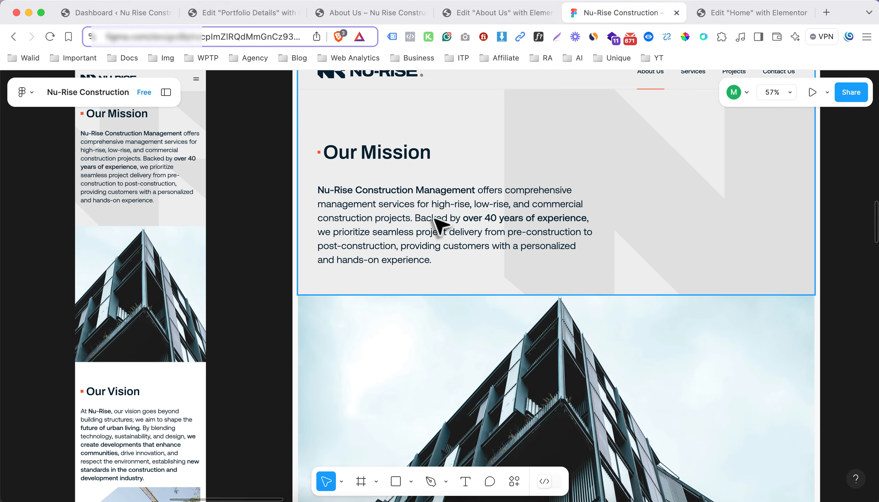
{"action": "left_click", "coordinate": [420, 219]}
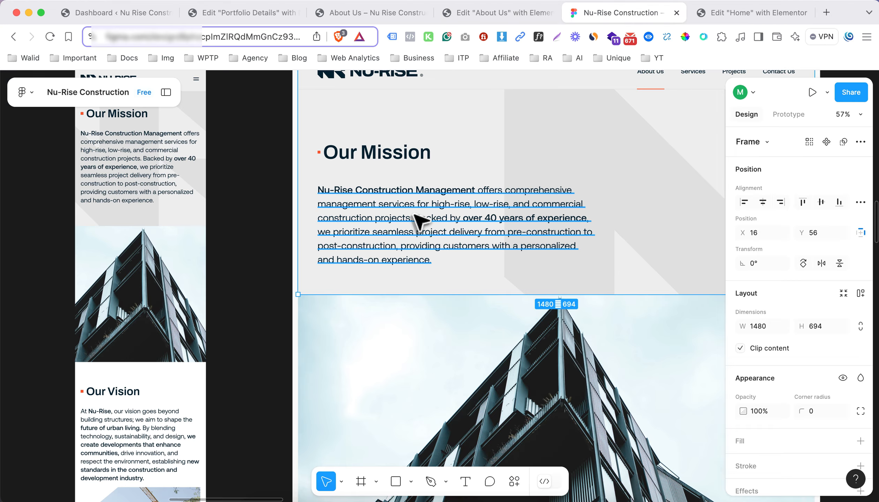
{"action": "left_click", "coordinate": [420, 219]}
{"action": "double_click", "coordinate": [421, 220]}
{"action": "key", "text": "super+a"}
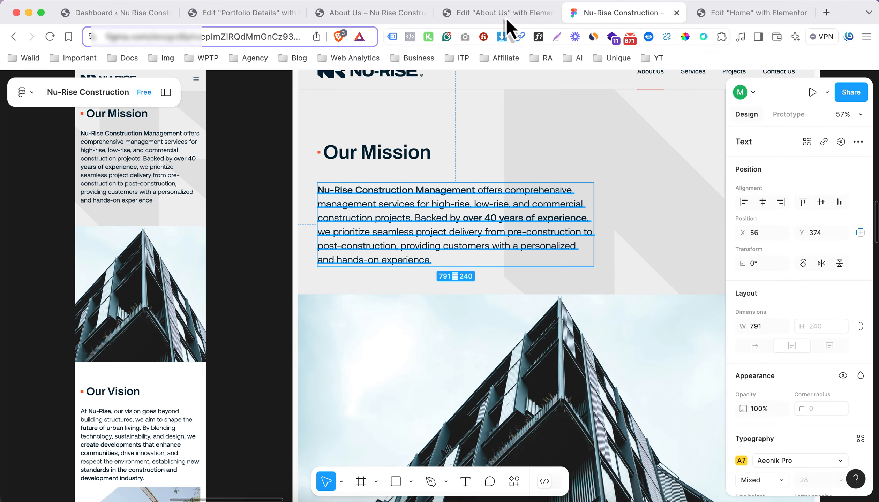
{"action": "left_click", "coordinate": [506, 14]}
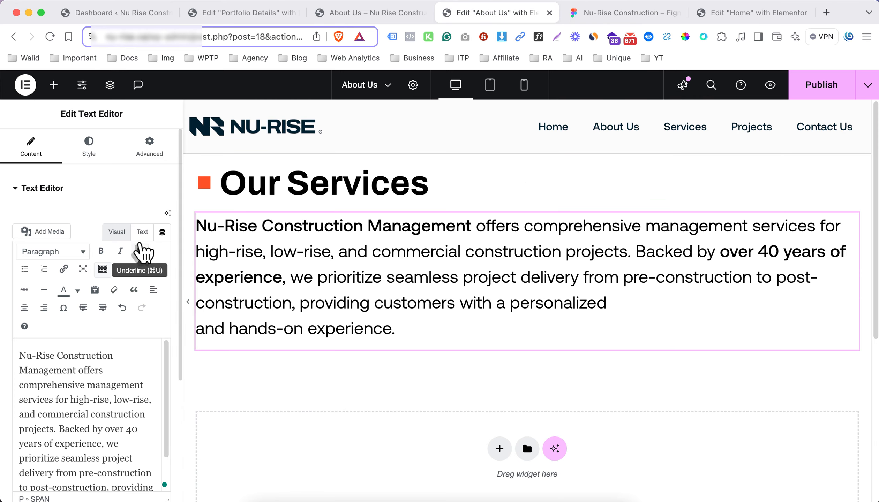
{"action": "left_click", "coordinate": [142, 231]}
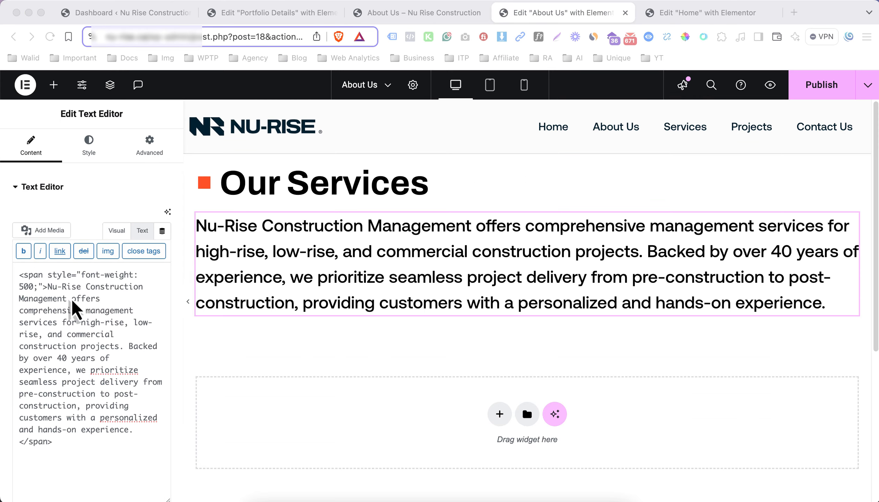
Enclose only "Nu-Rise Construction Management" and "over 40 years of experience," in font-weight 500 spans in the paragraph's HTML
{"action": "left_click", "coordinate": [72, 298]}
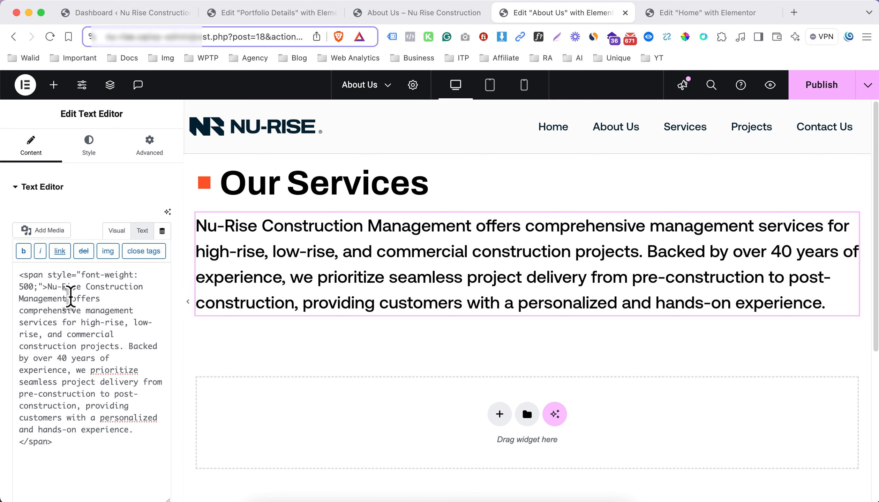
{"action": "type", "text": "</sp"}
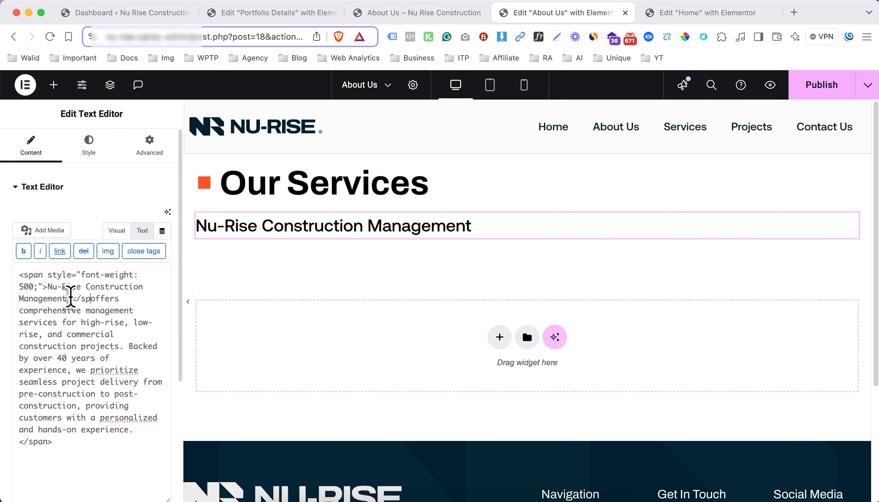
{"action": "type", "text": "an>"}
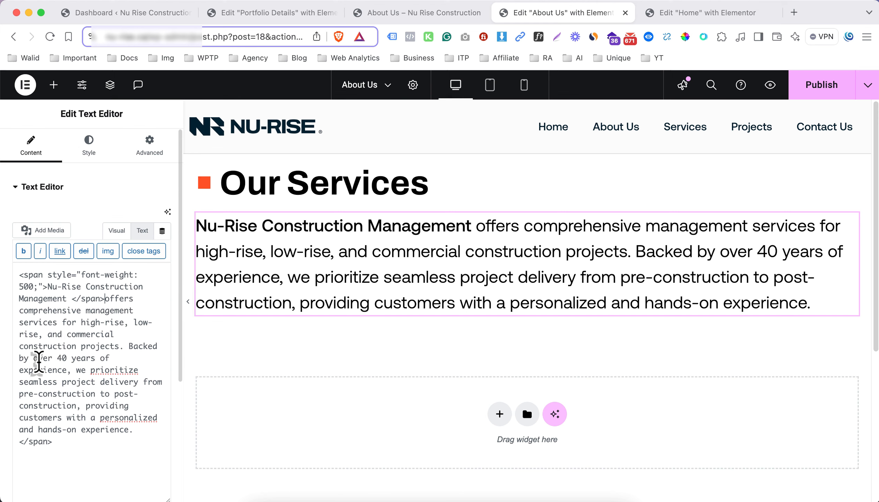
{"action": "key", "text": "super+v"}
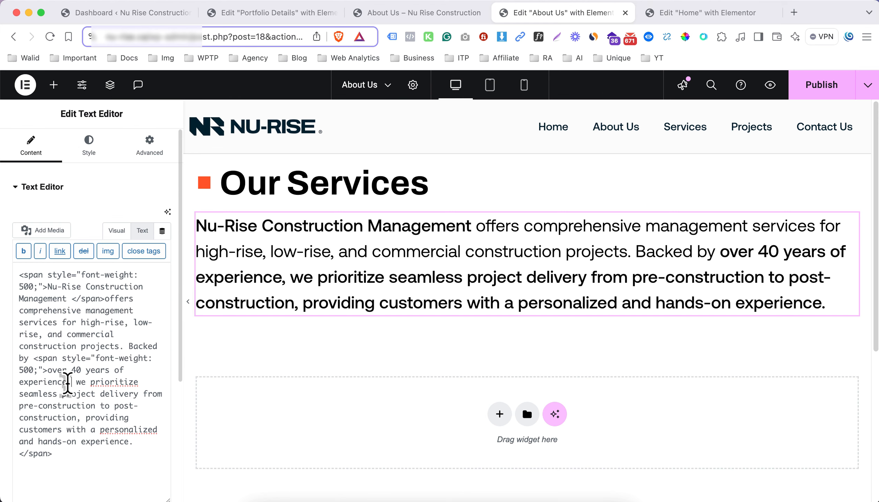
{"action": "type", "text": "</"}
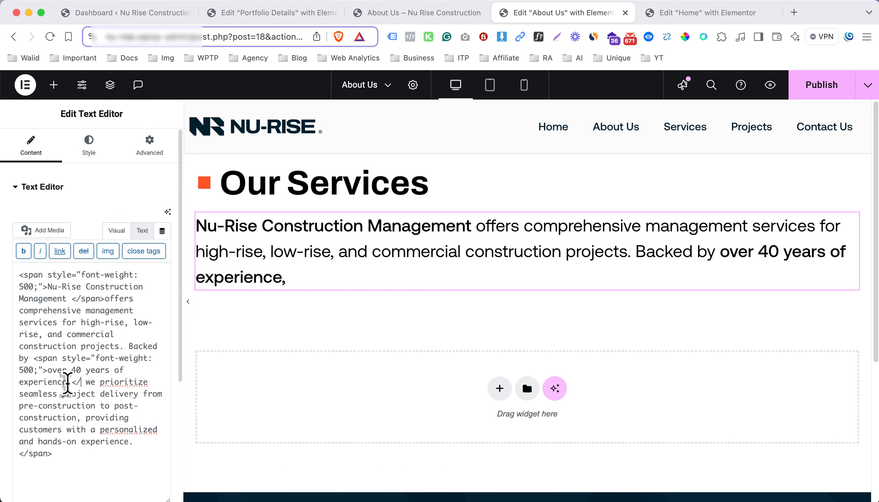
{"action": "type", "text": "span>"}
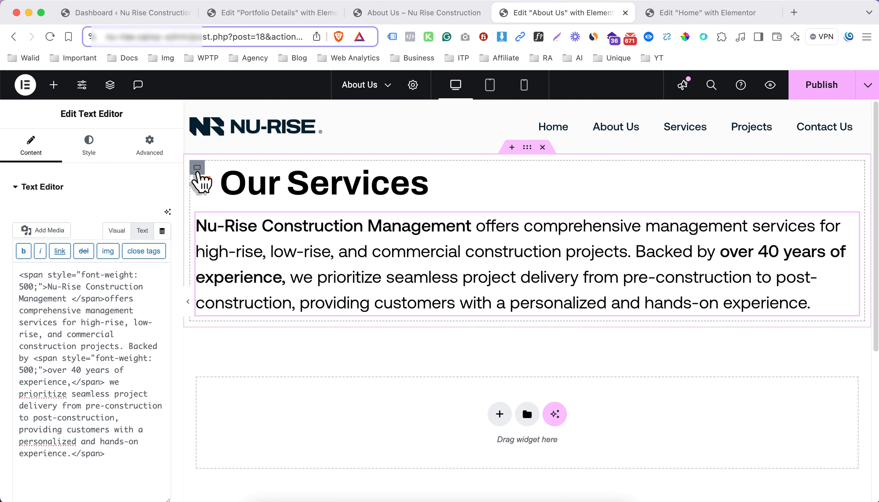
Set the width of the inner container holding the "Our Services" heading and paragraph to 61%
{"action": "left_click", "coordinate": [197, 169]}
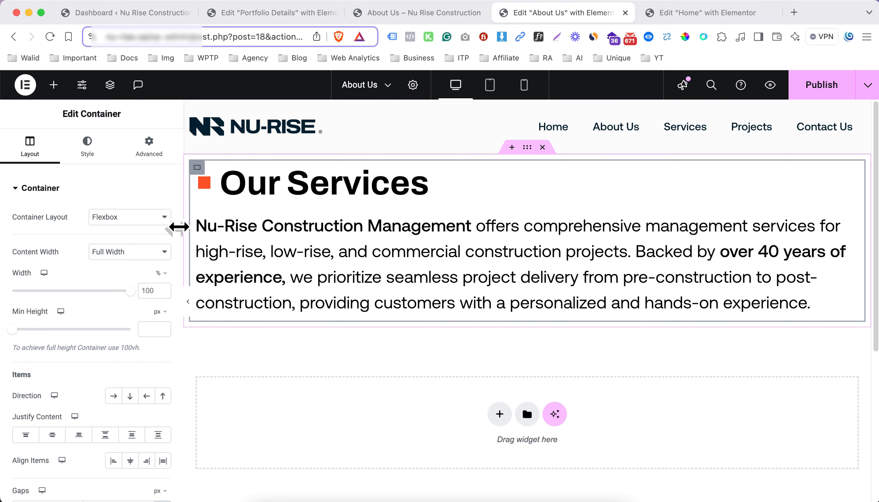
{"action": "left_click_drag", "start_coordinate": [131, 292], "coordinate": [76, 301]}
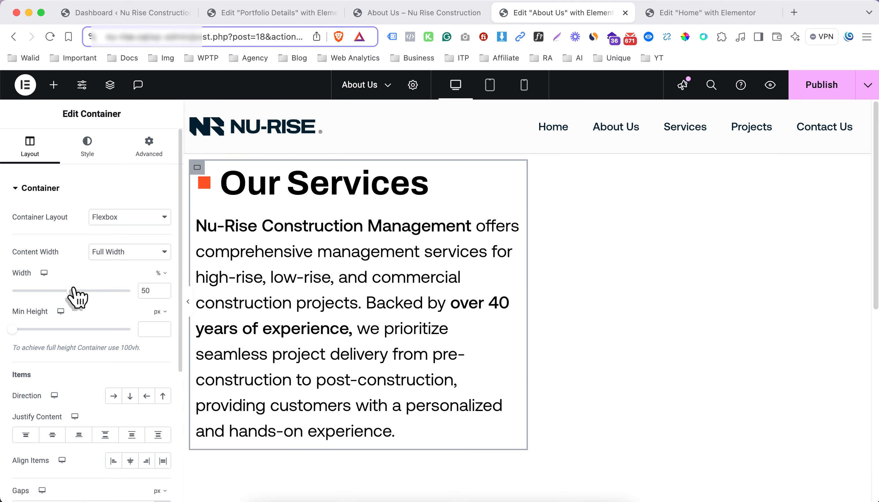
{"action": "left_click_drag", "start_coordinate": [71, 291], "coordinate": [92, 299]}
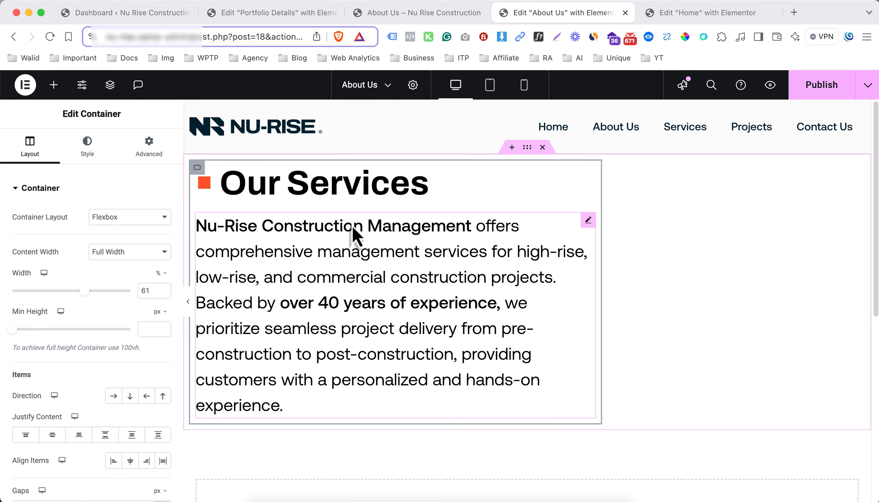
Give the outer container a classic background using the global color Background 2 (#F1F0F0)
{"action": "left_click", "coordinate": [527, 148]}
{"action": "left_click", "coordinate": [101, 159]}
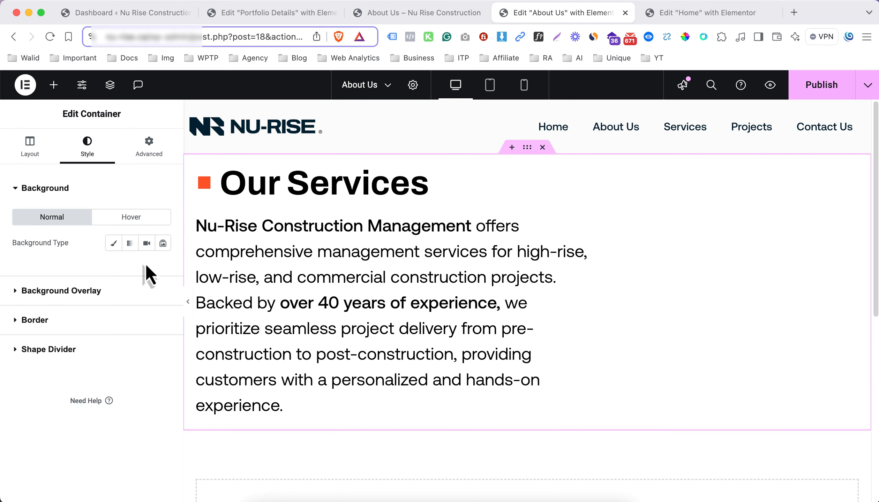
{"action": "left_click", "coordinate": [109, 251]}
{"action": "left_click", "coordinate": [146, 269]}
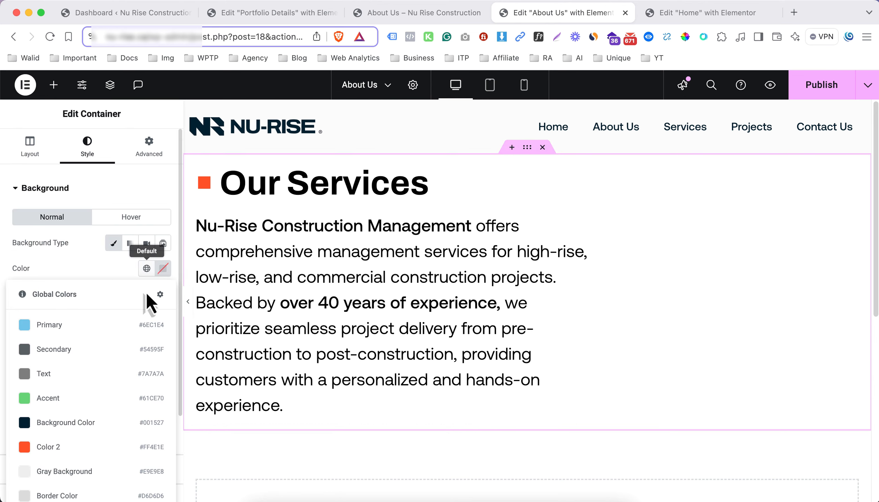
{"action": "left_click", "coordinate": [102, 262]}
{"action": "scroll", "coordinate": [159, 251], "scroll_direction": "down", "scroll_amount": 3}
{"action": "left_click", "coordinate": [163, 155]}
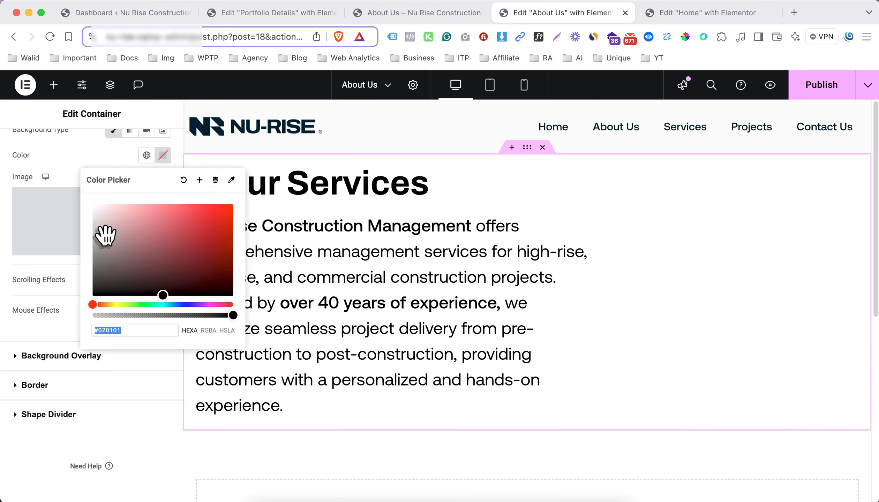
{"action": "left_click", "coordinate": [148, 155]}
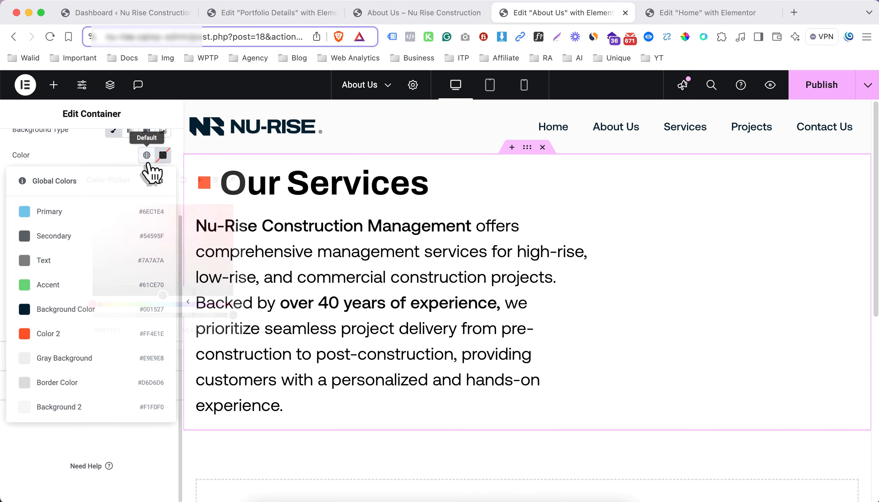
{"action": "left_click", "coordinate": [103, 407]}
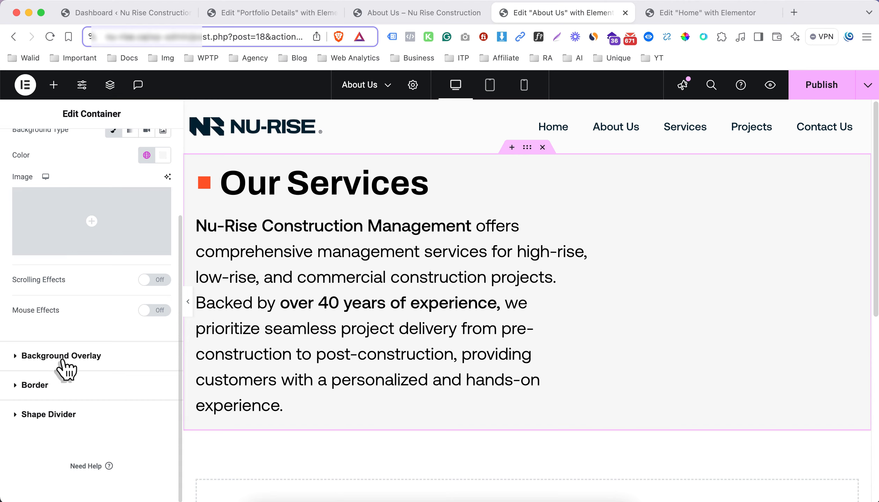
Add a classic background overlay to the outer container using Nu-Rise-Construction-N-Vector.png from the media library
{"action": "left_click", "coordinate": [118, 355]}
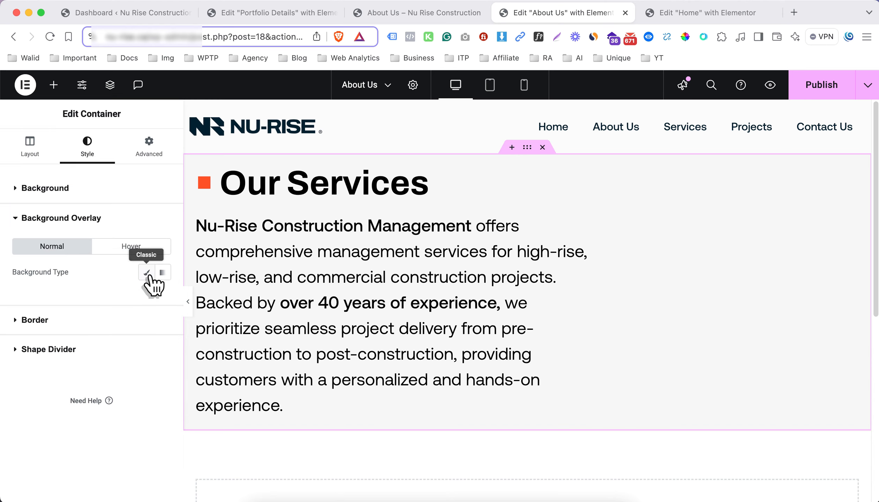
{"action": "left_click", "coordinate": [146, 273]}
{"action": "left_click", "coordinate": [114, 357]}
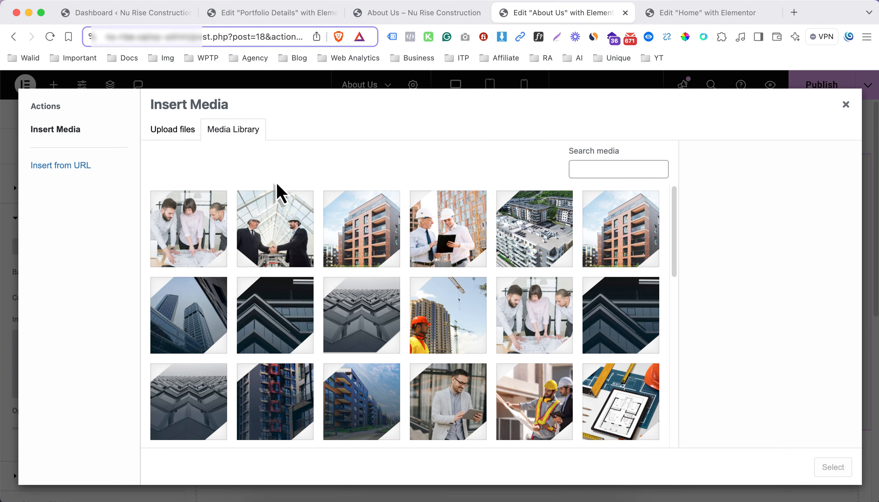
{"action": "scroll", "coordinate": [325, 293], "scroll_direction": "down", "scroll_amount": 15}
{"action": "left_click", "coordinate": [432, 290]}
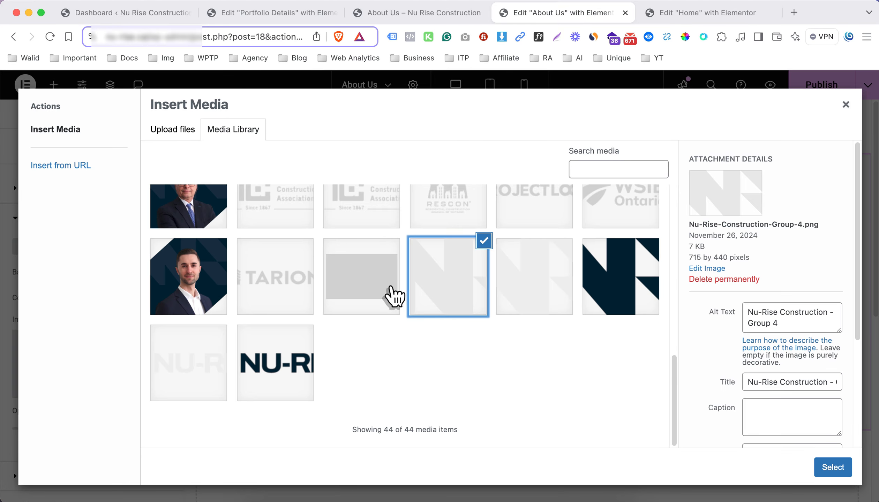
{"action": "scroll", "coordinate": [343, 301], "scroll_direction": "up", "scroll_amount": 5}
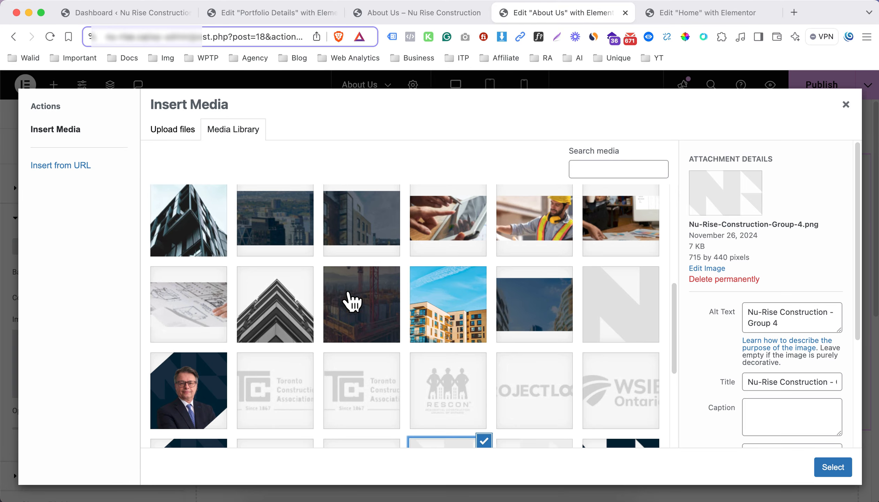
{"action": "left_click", "coordinate": [620, 309]}
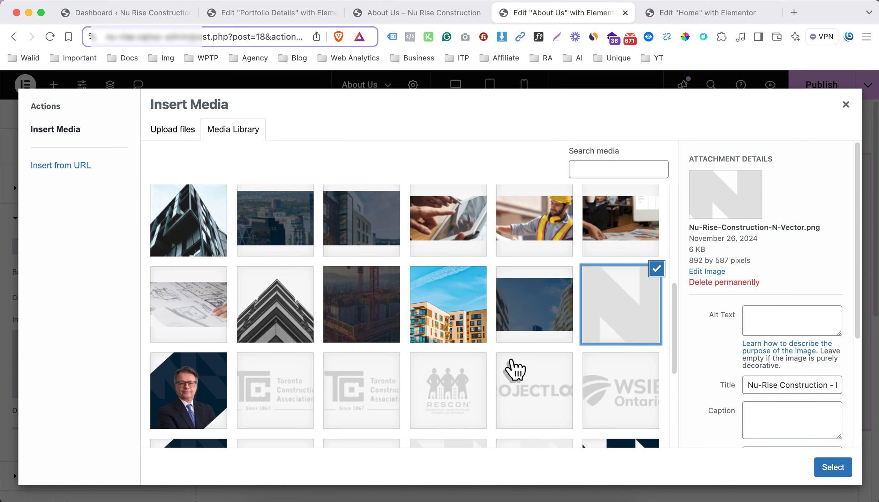
{"action": "scroll", "coordinate": [492, 363], "scroll_direction": "up", "scroll_amount": 6}
{"action": "scroll", "coordinate": [462, 364], "scroll_direction": "down", "scroll_amount": 10}
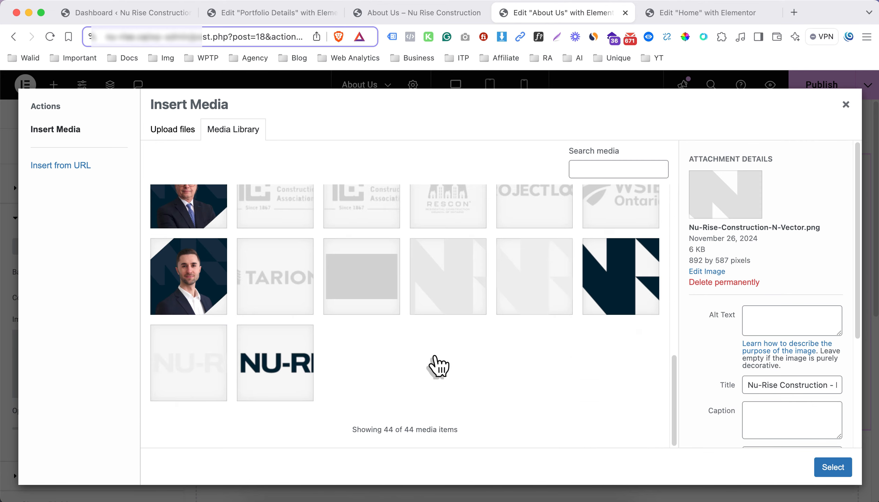
{"action": "left_click", "coordinate": [447, 317]}
{"action": "scroll", "coordinate": [488, 311], "scroll_direction": "up", "scroll_amount": 3}
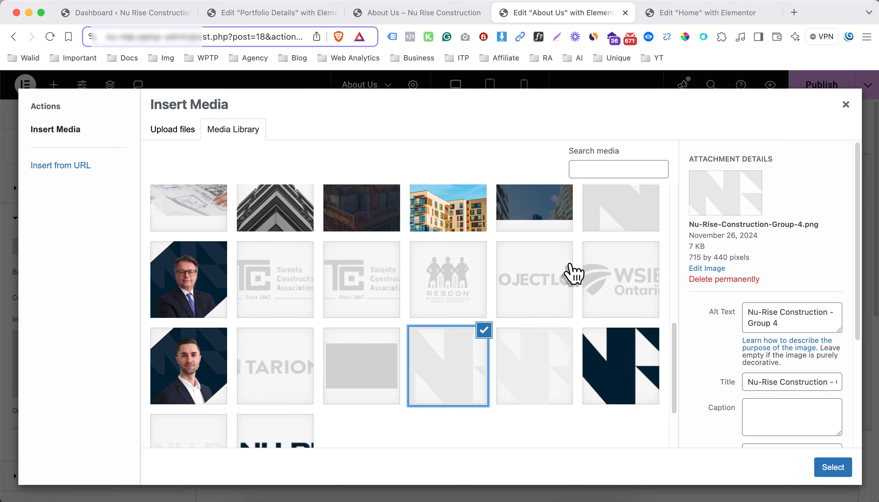
{"action": "left_click", "coordinate": [621, 229]}
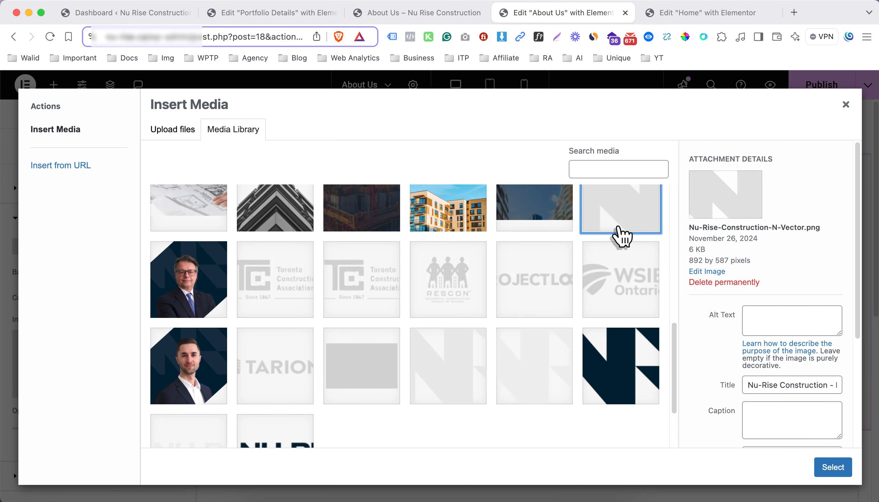
{"action": "left_click", "coordinate": [834, 467]}
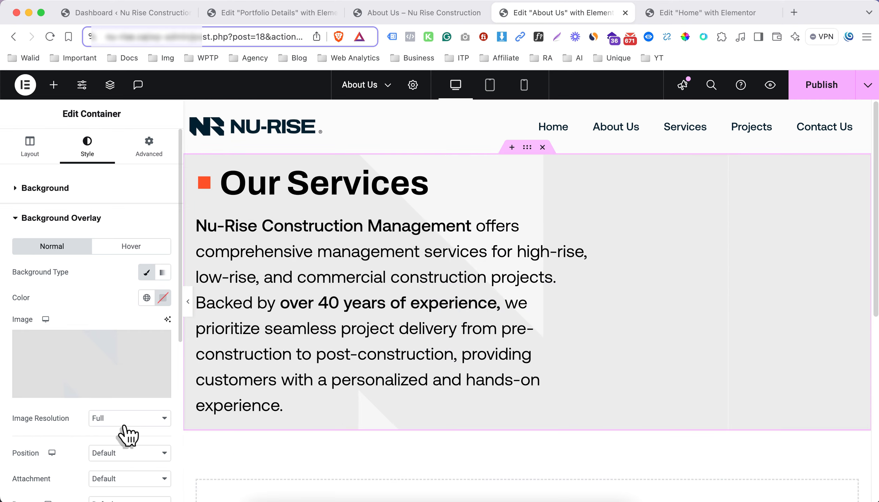
Set the overlay image's position to Center Right, its repeat to No-repeat and its display size to Contain, and preview the section at full width
{"action": "scroll", "coordinate": [126, 430], "scroll_direction": "down", "scroll_amount": 2}
{"action": "left_click", "coordinate": [111, 419]}
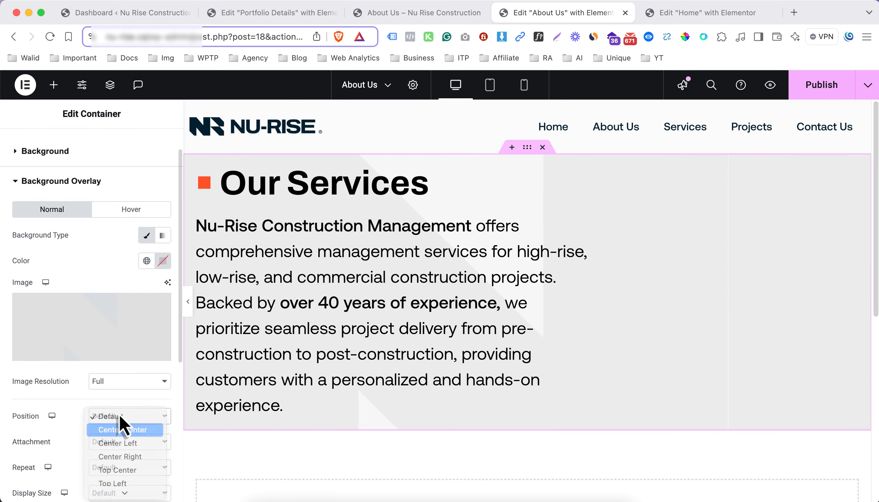
{"action": "left_click", "coordinate": [116, 430]}
{"action": "scroll", "coordinate": [121, 396], "scroll_direction": "down", "scroll_amount": 5}
{"action": "left_click", "coordinate": [111, 313]}
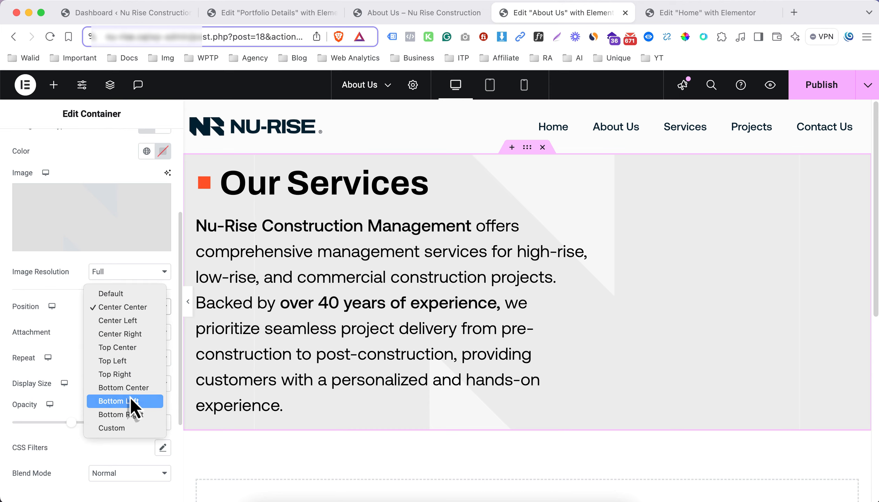
{"action": "left_click", "coordinate": [139, 337]}
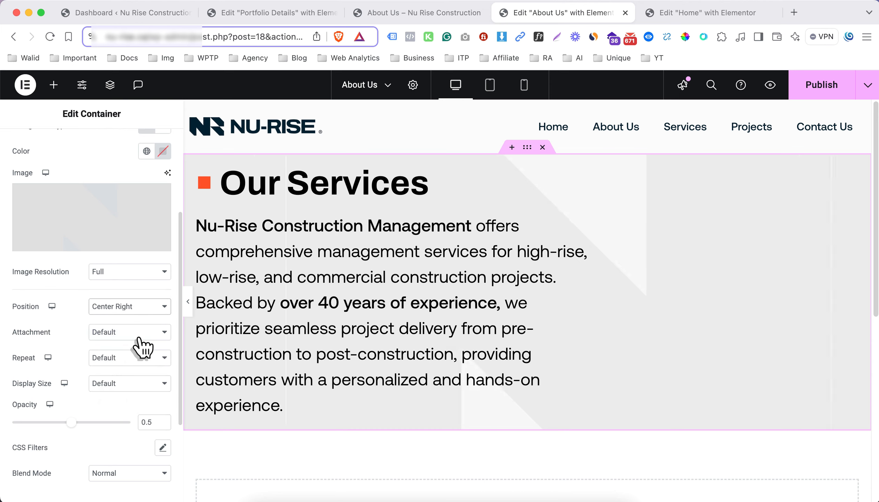
{"action": "left_click", "coordinate": [117, 363]}
{"action": "left_click", "coordinate": [117, 373]}
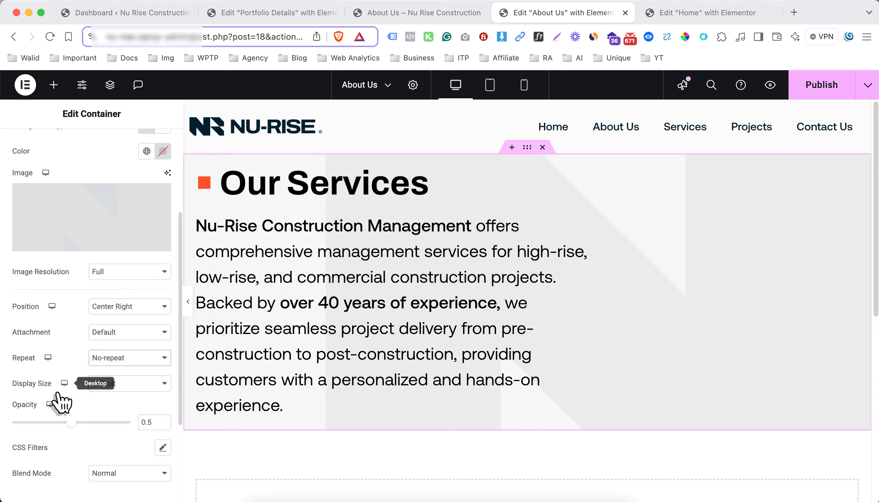
{"action": "left_click", "coordinate": [97, 384]}
{"action": "left_click", "coordinate": [118, 426]}
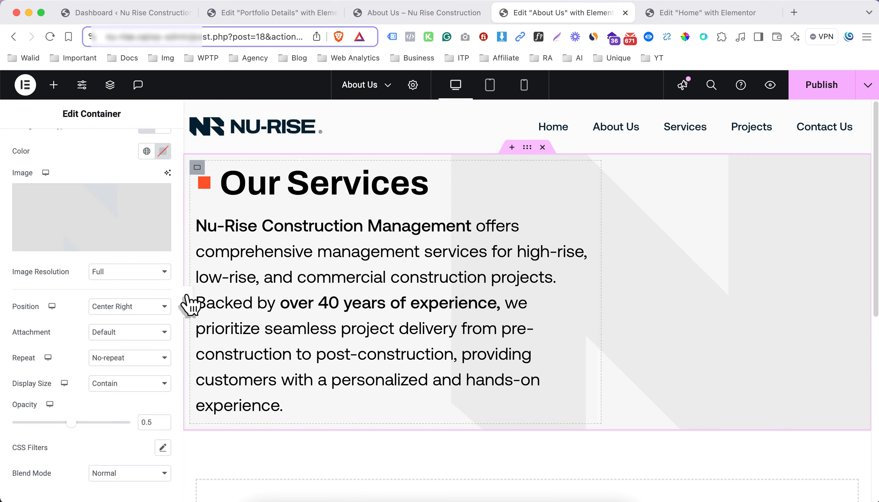
{"action": "left_click", "coordinate": [190, 305]}
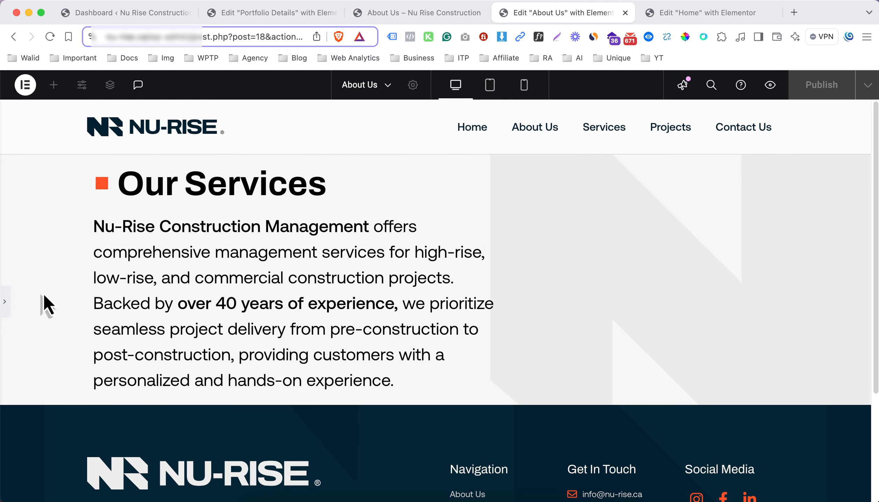
{"action": "left_click", "coordinate": [7, 303]}
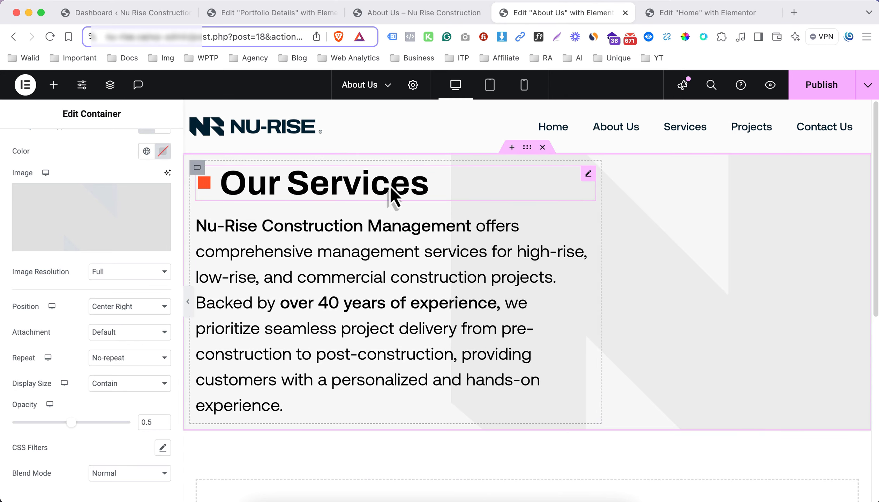
Set the outer container's padding in percent to 5 for top and bottom and 0 for left and right
{"action": "scroll", "coordinate": [139, 161], "scroll_direction": "up", "scroll_amount": 5}
{"action": "left_click", "coordinate": [157, 150]}
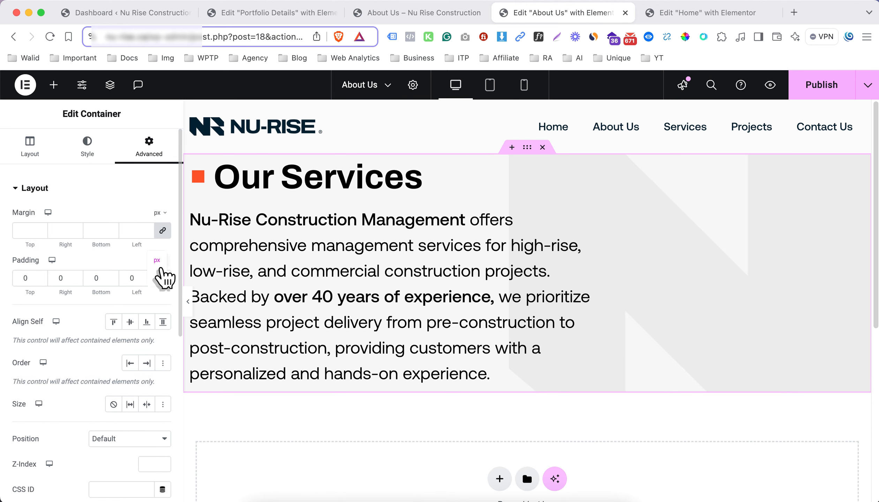
{"action": "key", "text": "super+z"}
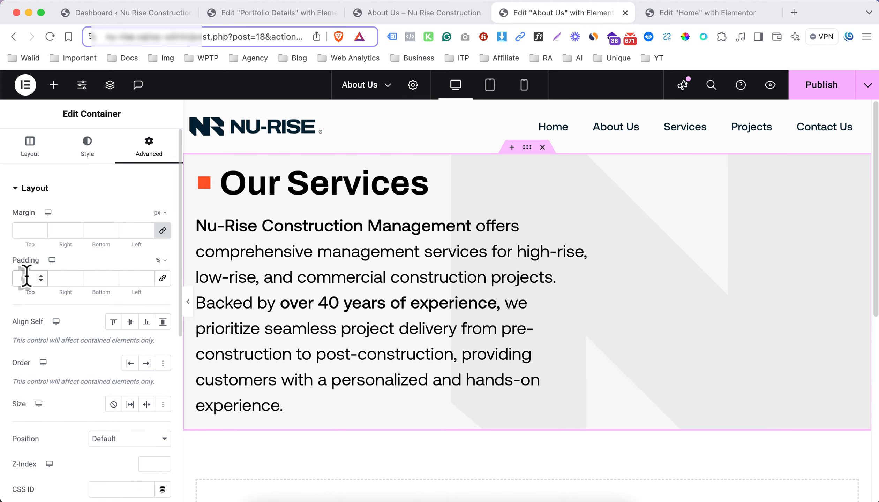
{"action": "type", "text": "5"}
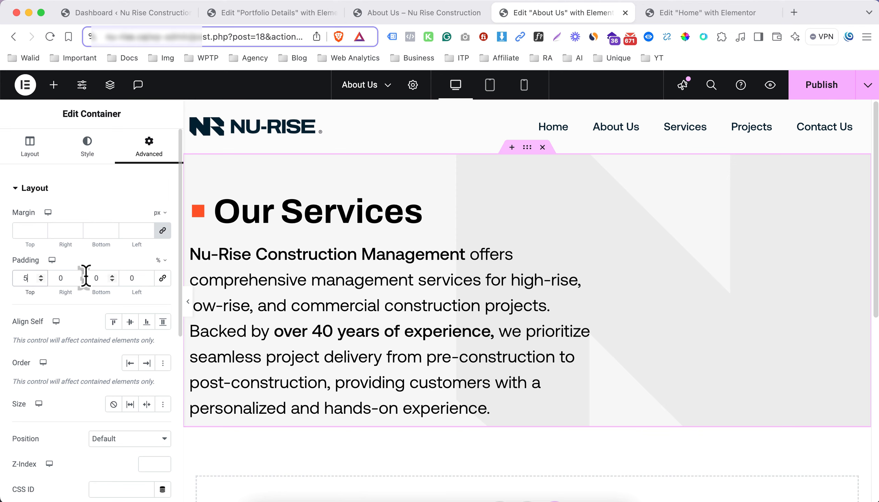
{"action": "double_click", "coordinate": [102, 279]}
{"action": "type", "text": "5"}
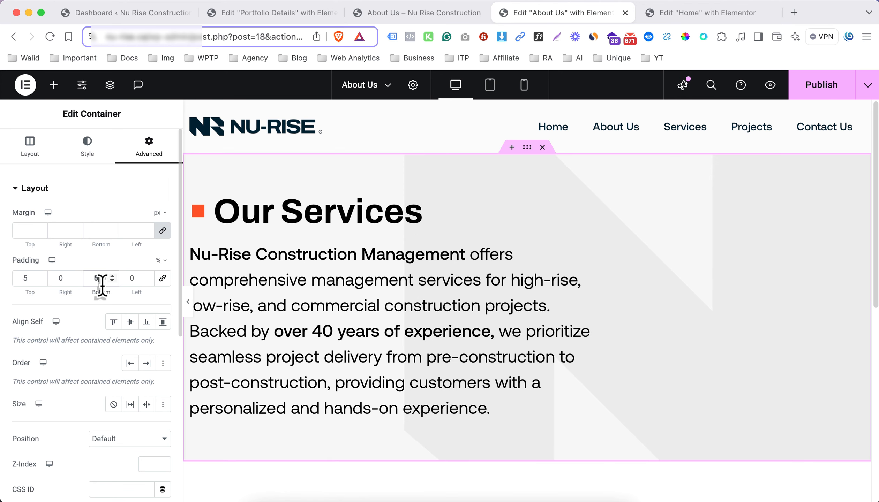
Preview the padded section at full width and set the outer container's top padding to 8%
{"action": "left_click", "coordinate": [188, 301]}
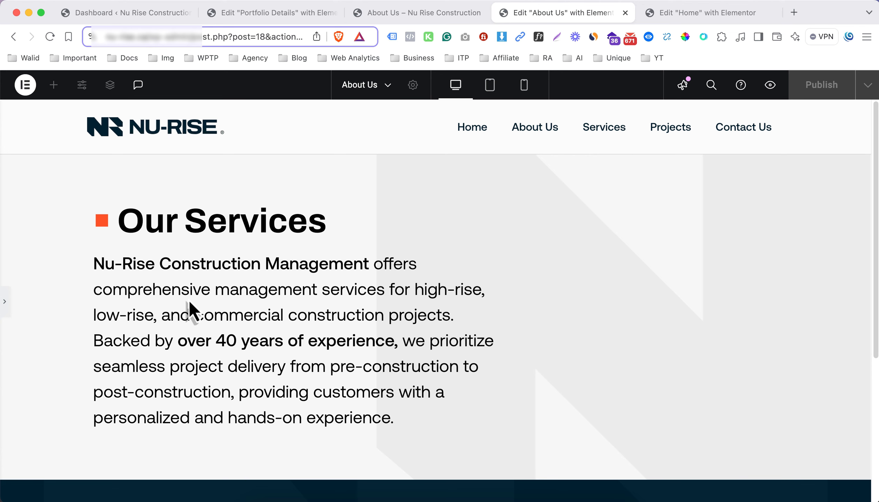
{"action": "left_click", "coordinate": [6, 305]}
{"action": "double_click", "coordinate": [14, 279]}
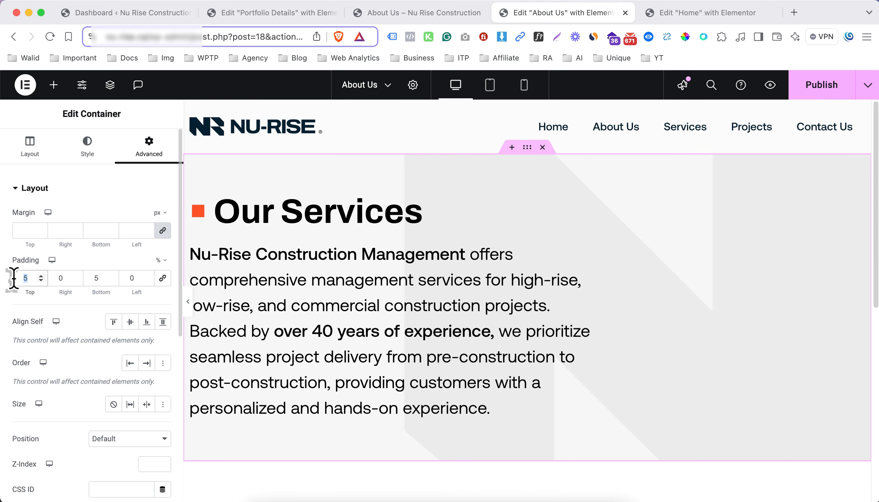
{"action": "type", "text": "8"}
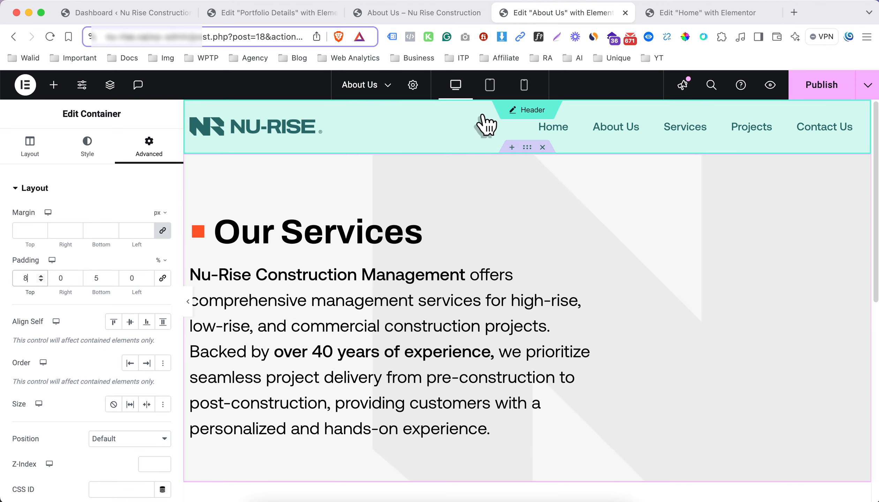
In the tablet view, set the inner container's width to 80%
{"action": "left_click", "coordinate": [490, 85]}
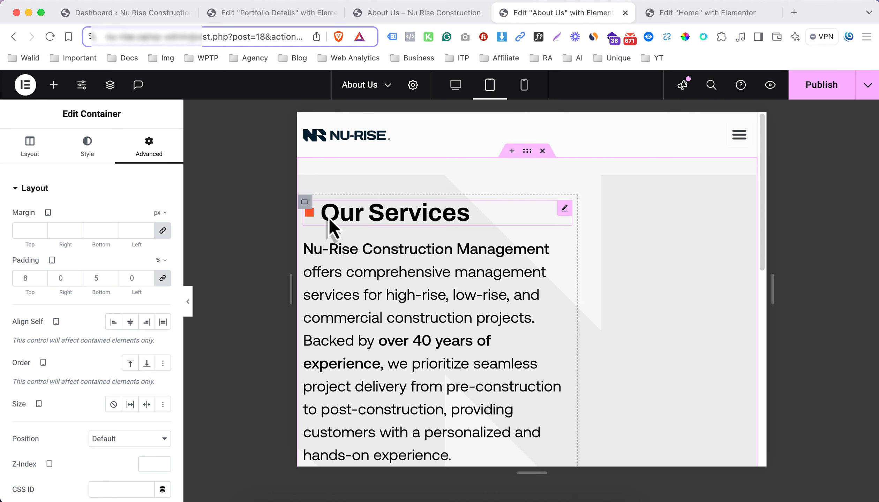
{"action": "left_click", "coordinate": [305, 202]}
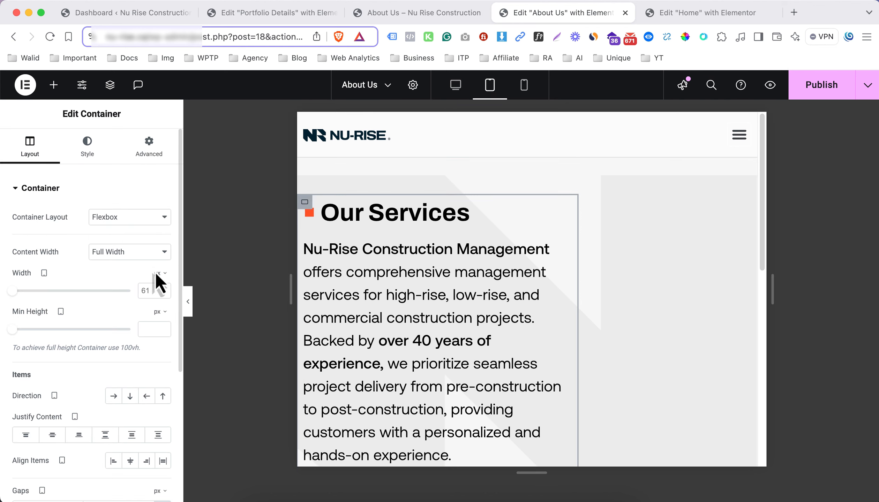
{"action": "left_click", "coordinate": [158, 292]}
{"action": "type", "text": "80"}
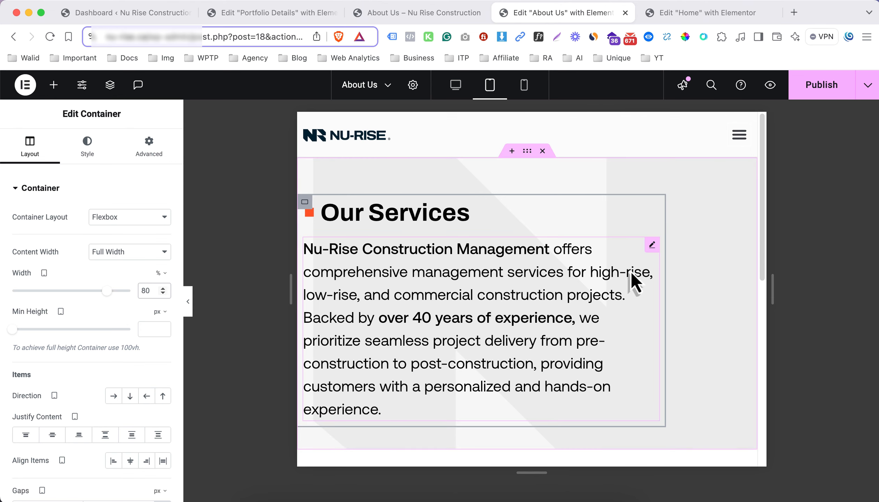
In the tablet view, set the font size of the paragraph below the Our Services heading to 20 px
{"action": "left_click", "coordinate": [652, 246]}
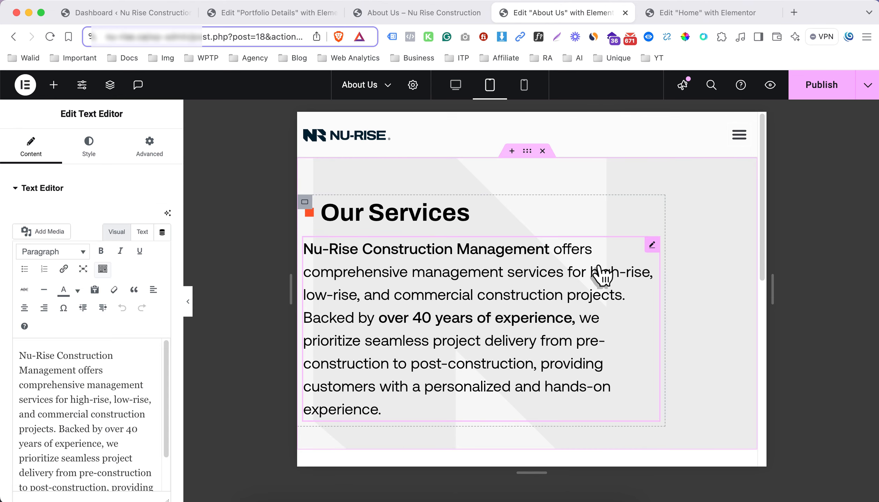
{"action": "left_click", "coordinate": [101, 159]}
{"action": "left_click", "coordinate": [163, 269]}
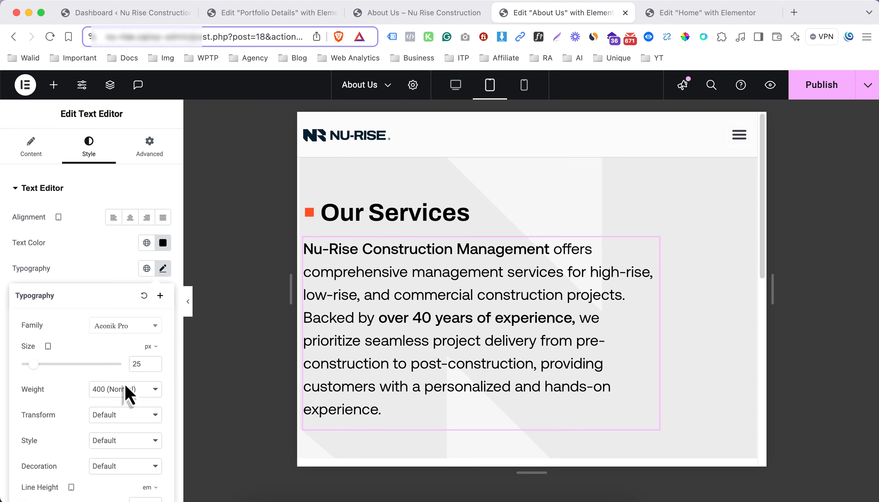
{"action": "key", "text": "Down"}
{"action": "key", "text": "Down"}
{"action": "key", "text": "Down"}
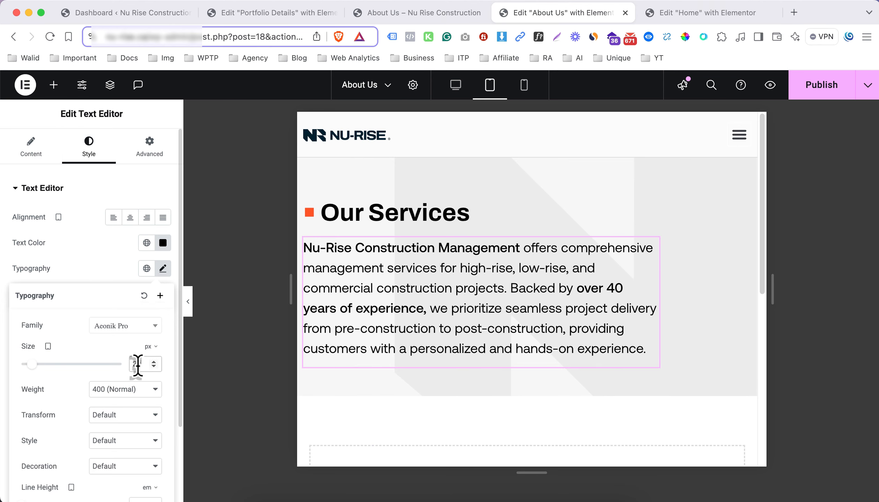
{"action": "key", "text": "Down"}
{"action": "key", "text": "Down"}
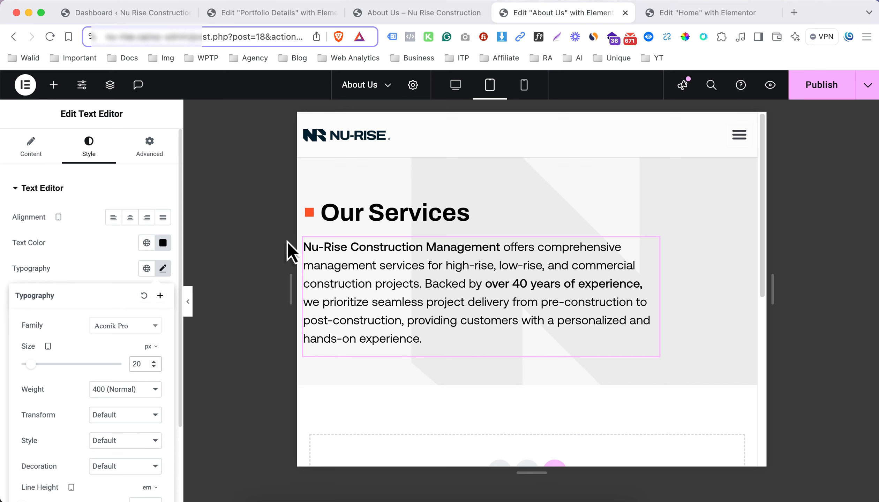
In the mobile view, set the outer container's background overlay display size to Custom with a width of 605 px, and return to the desktop view
{"action": "left_click", "coordinate": [524, 87]}
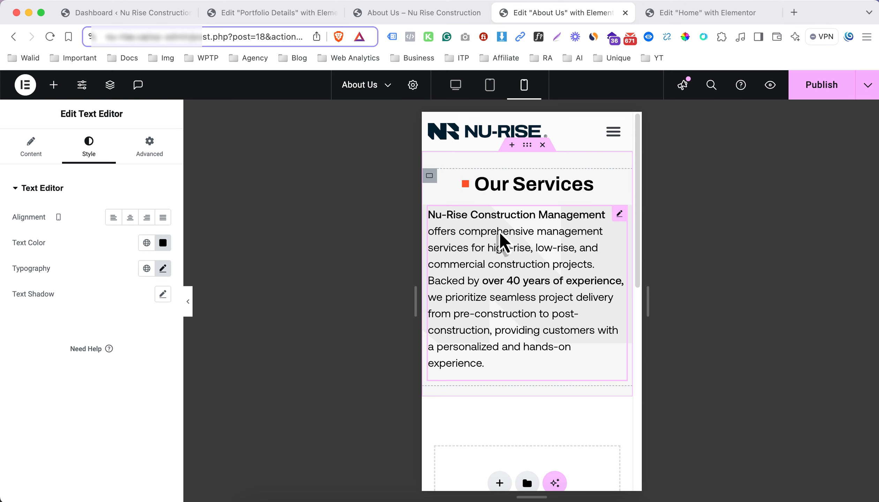
{"action": "left_click", "coordinate": [527, 149]}
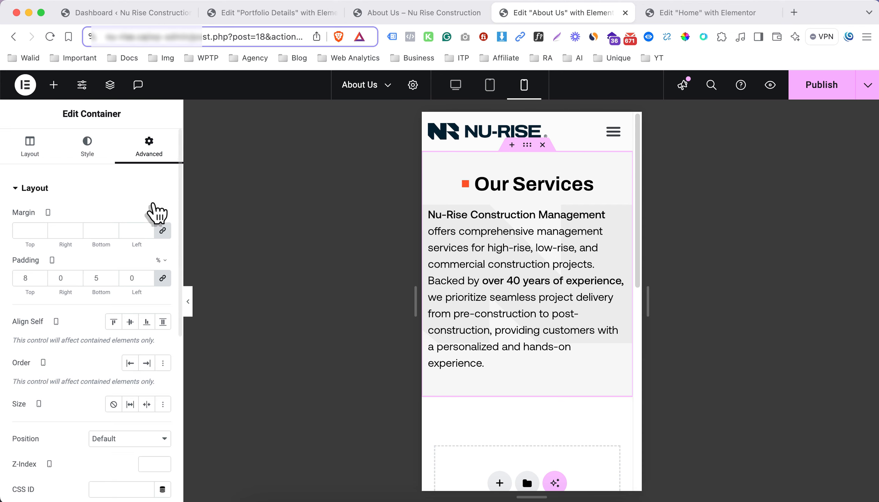
{"action": "left_click", "coordinate": [80, 157]}
{"action": "left_click", "coordinate": [82, 192]}
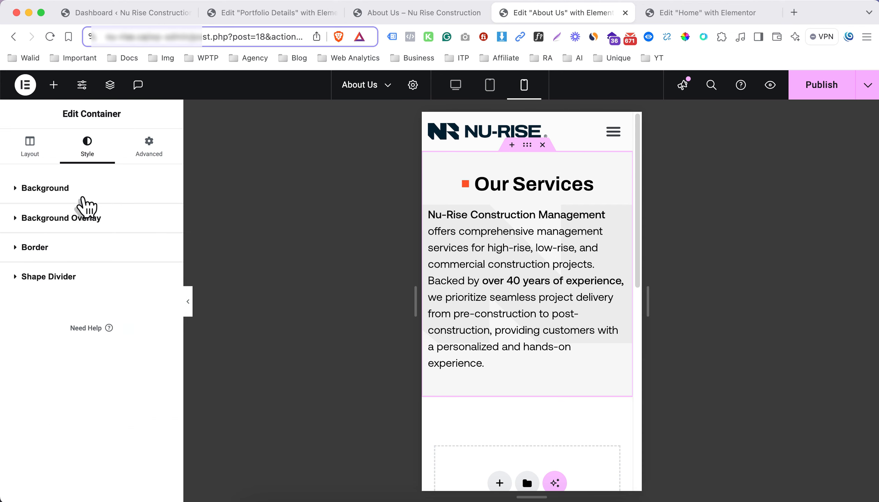
{"action": "left_click", "coordinate": [76, 220]}
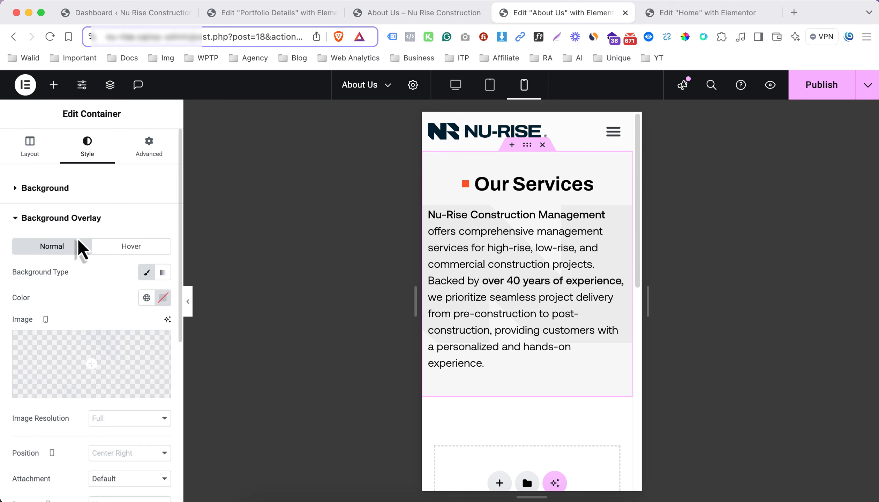
{"action": "scroll", "coordinate": [105, 314], "scroll_direction": "down", "scroll_amount": 5}
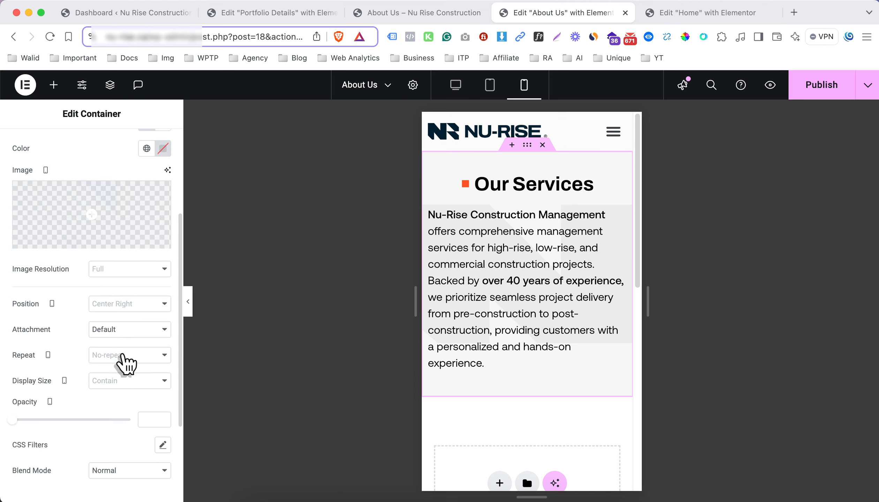
{"action": "left_click", "coordinate": [105, 382]}
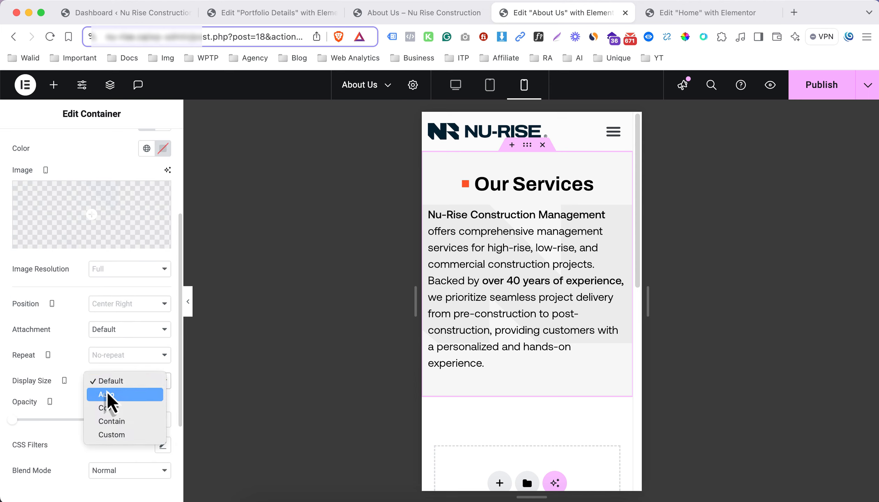
{"action": "left_click", "coordinate": [115, 436]}
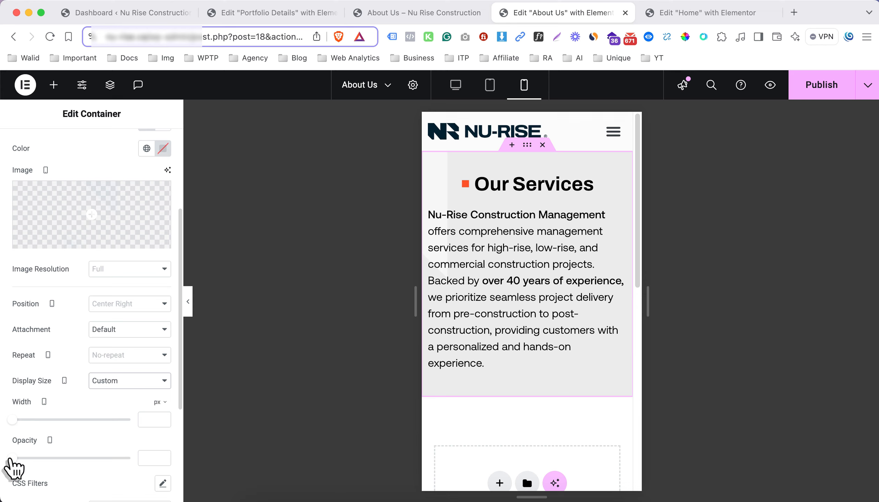
{"action": "left_click_drag", "start_coordinate": [13, 421], "coordinate": [89, 420]}
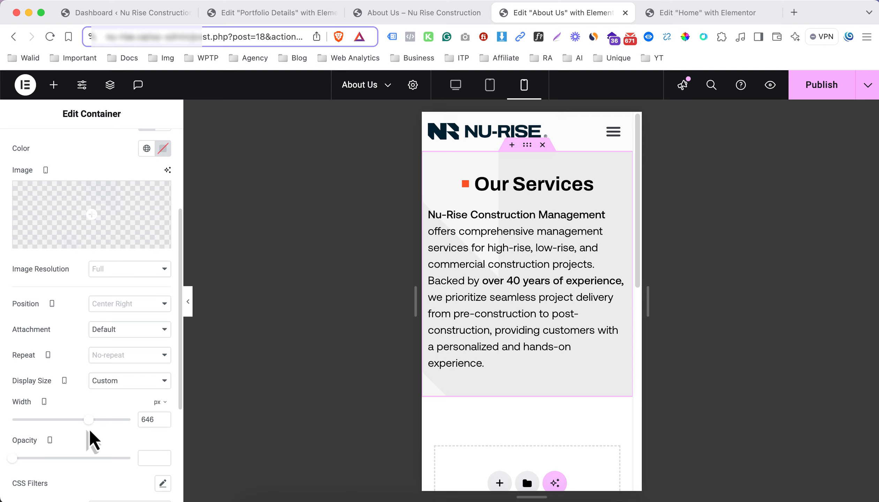
{"action": "left_click_drag", "start_coordinate": [87, 421], "coordinate": [84, 420]}
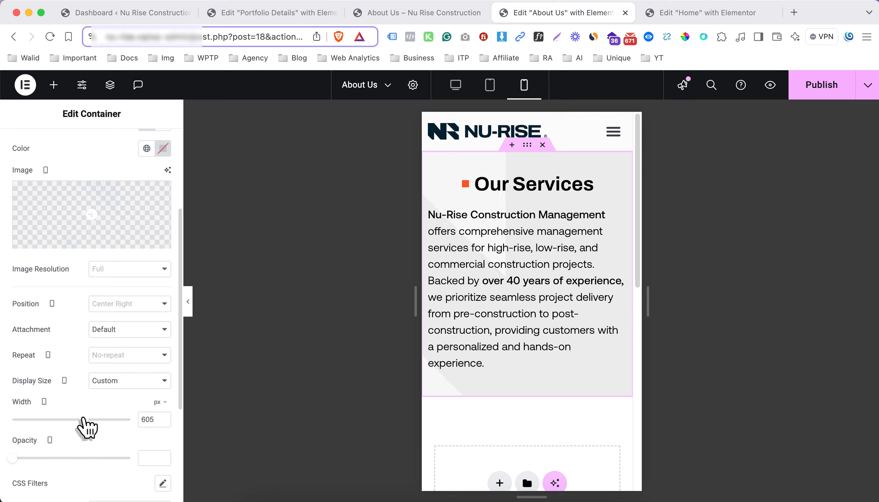
{"action": "left_click", "coordinate": [455, 85]}
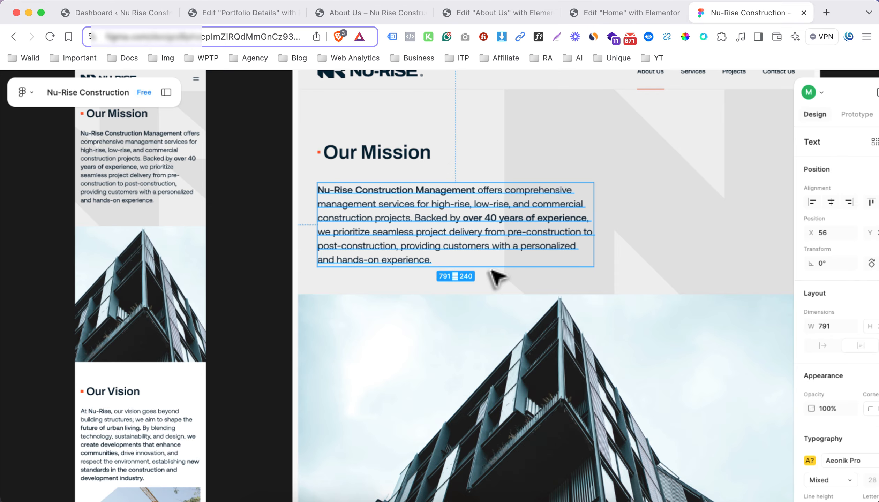
Examine the building image section below Our Mission in the Figma design, and place the About Us editor tab beside the Figma tab
{"action": "scroll", "coordinate": [433, 314], "scroll_direction": "down", "scroll_amount": 5}
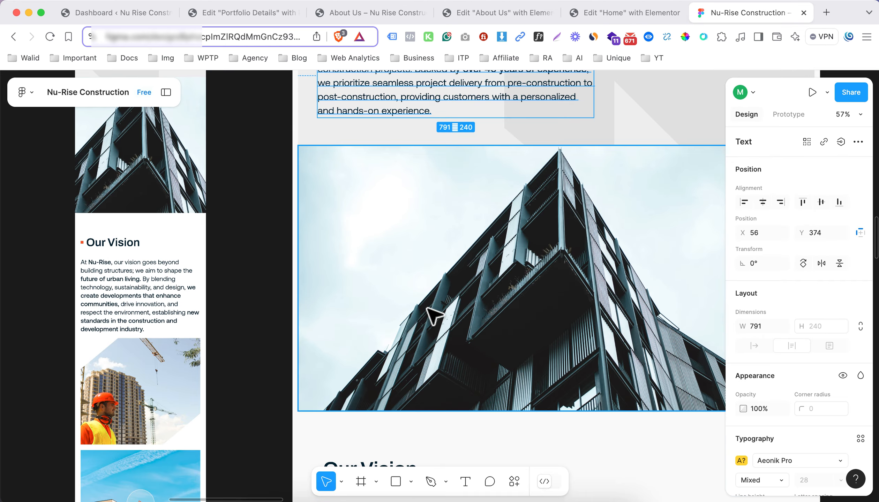
{"action": "scroll", "coordinate": [432, 314], "scroll_direction": "right", "scroll_amount": 6}
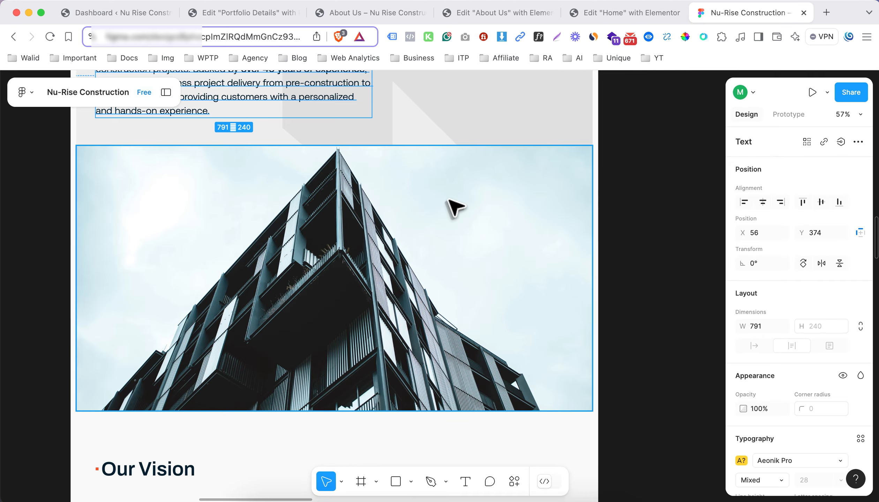
{"action": "left_click", "coordinate": [622, 14]}
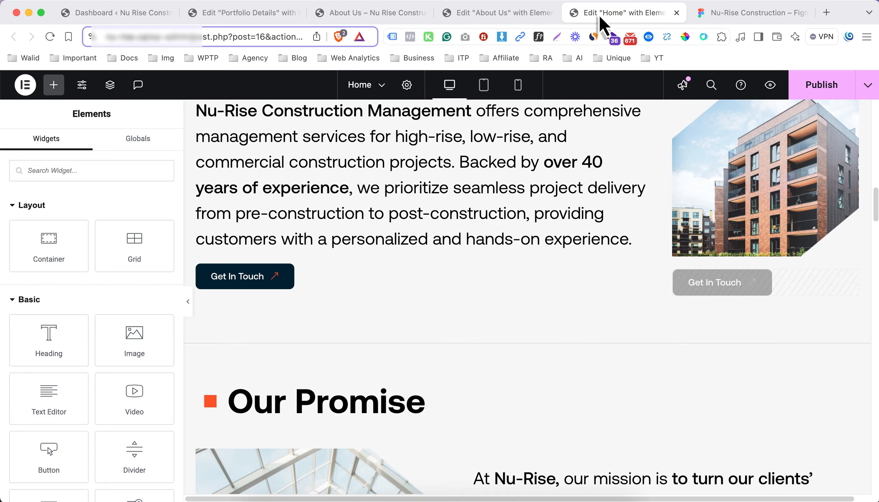
{"action": "left_click", "coordinate": [506, 15]}
{"action": "left_click_drag", "start_coordinate": [517, 14], "coordinate": [598, 15]}
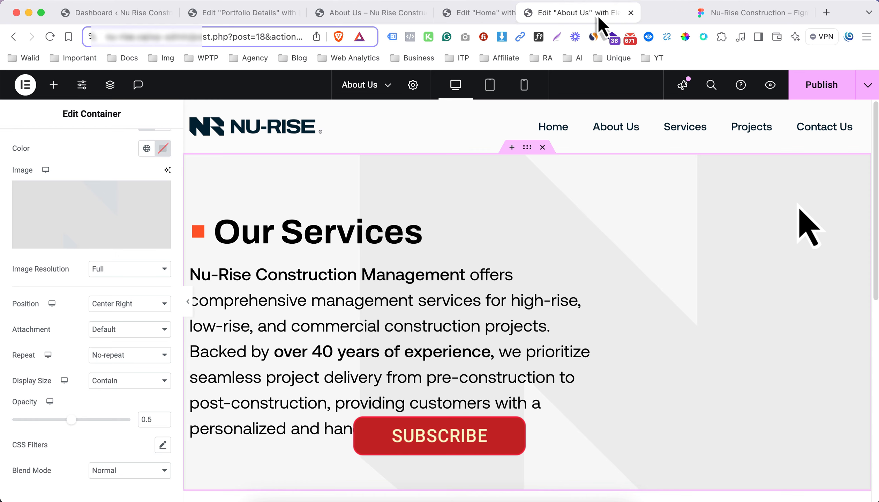
Add a single-column flexbox container below the first section and insert an Image widget in it with Full image resolution
{"action": "scroll", "coordinate": [416, 279], "scroll_direction": "down", "scroll_amount": 4}
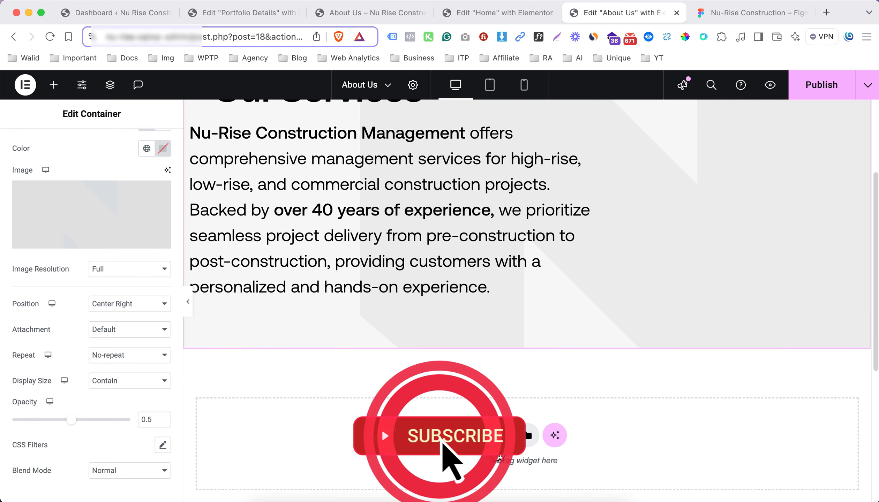
{"action": "left_click", "coordinate": [502, 436]}
{"action": "left_click", "coordinate": [475, 273]}
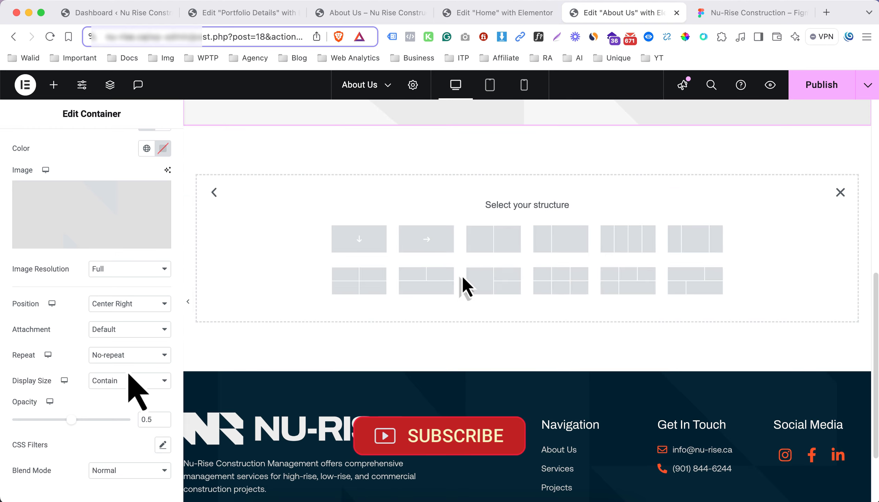
{"action": "left_click", "coordinate": [367, 248]}
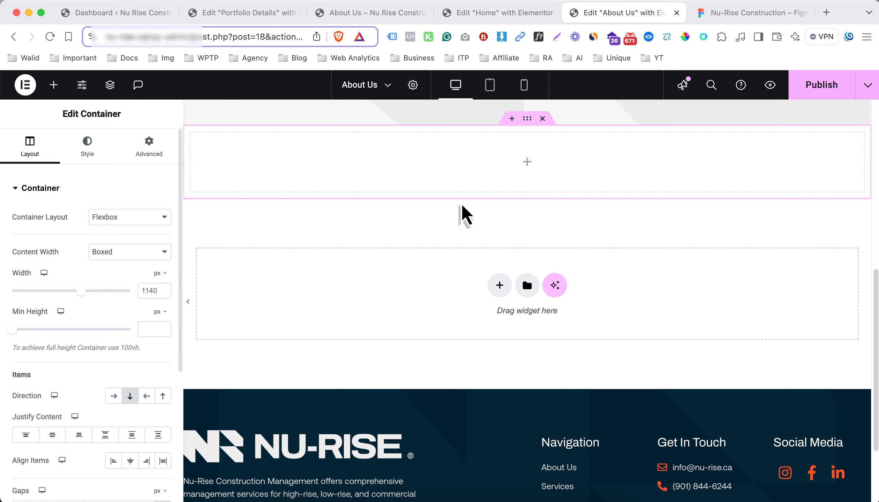
{"action": "left_click", "coordinate": [522, 162]}
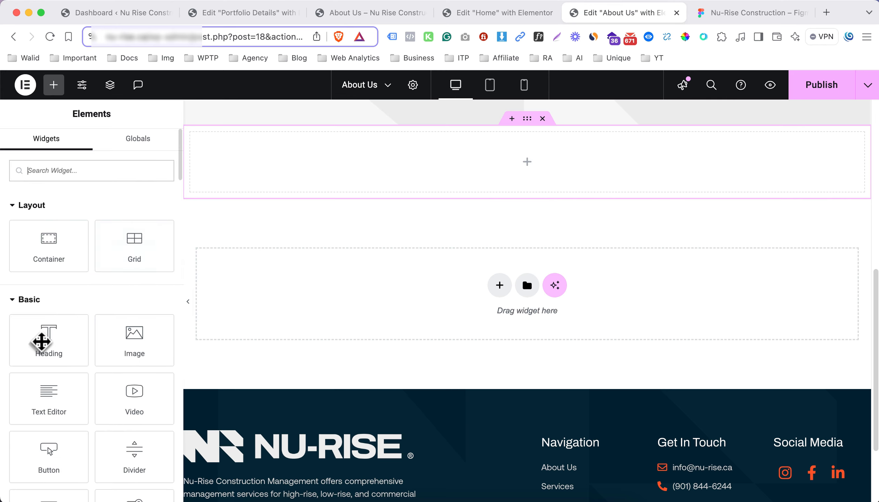
{"action": "left_click_drag", "start_coordinate": [134, 344], "coordinate": [347, 181]}
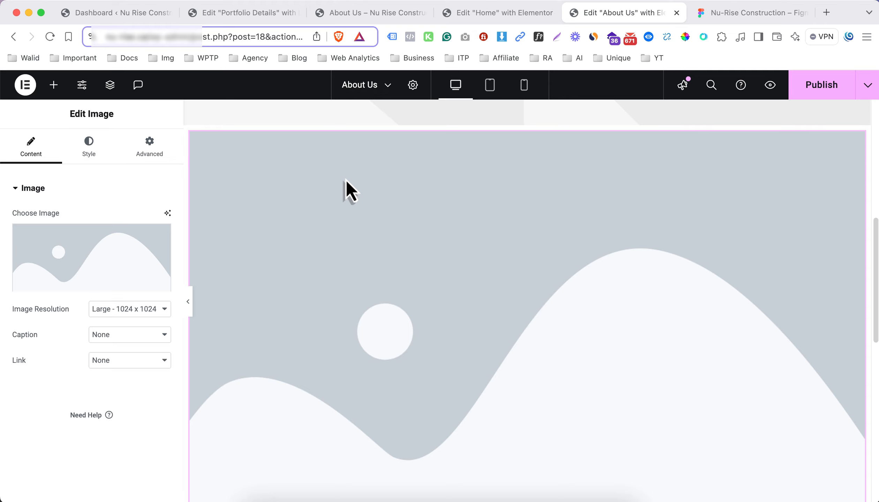
{"action": "left_click", "coordinate": [151, 309]}
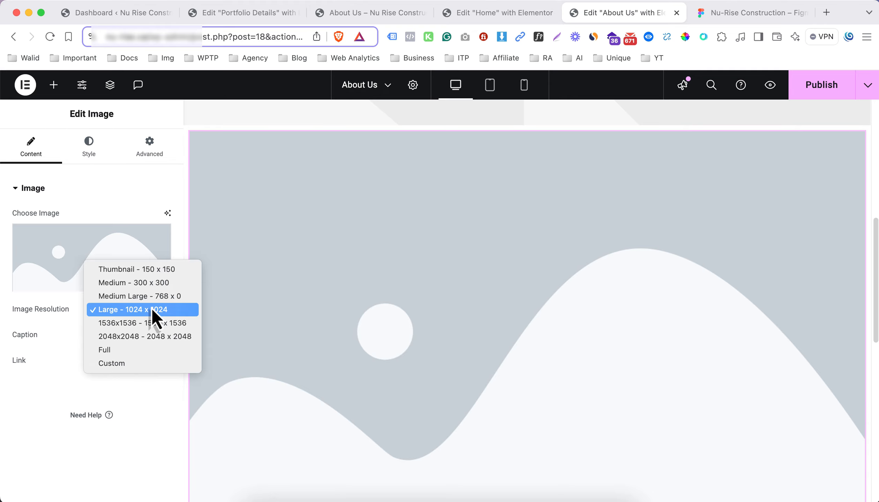
{"action": "left_click", "coordinate": [136, 349]}
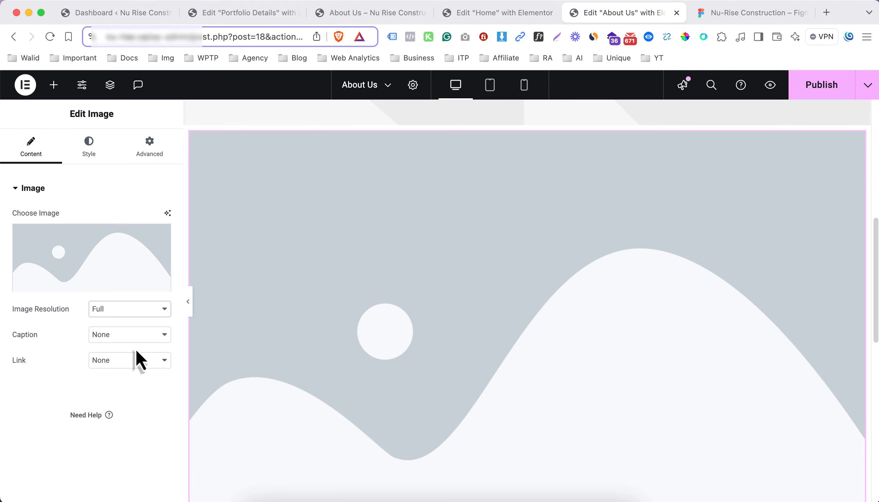
Check the building picture in Figma and upload Rectangle 6.png from Downloads to the media library for the Image widget
{"action": "left_click", "coordinate": [94, 255]}
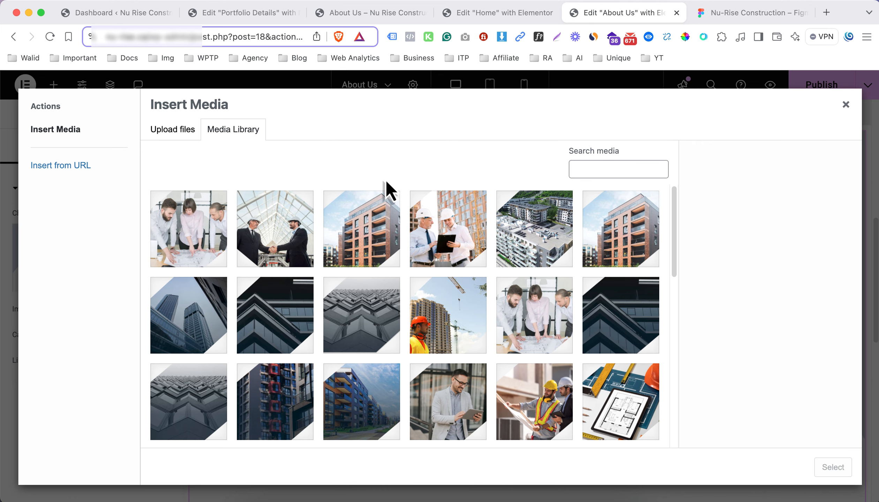
{"action": "left_click", "coordinate": [741, 14]}
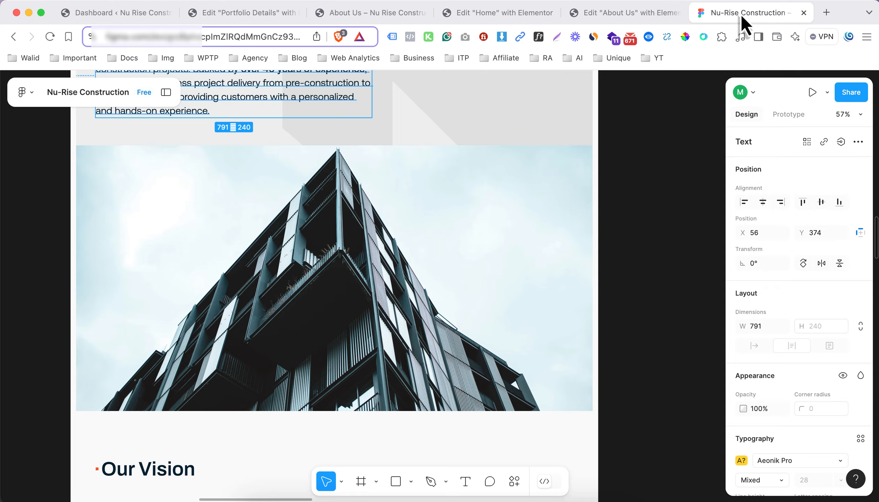
{"action": "left_click", "coordinate": [648, 16]}
{"action": "left_click", "coordinate": [188, 134]}
{"action": "left_click", "coordinate": [490, 288]}
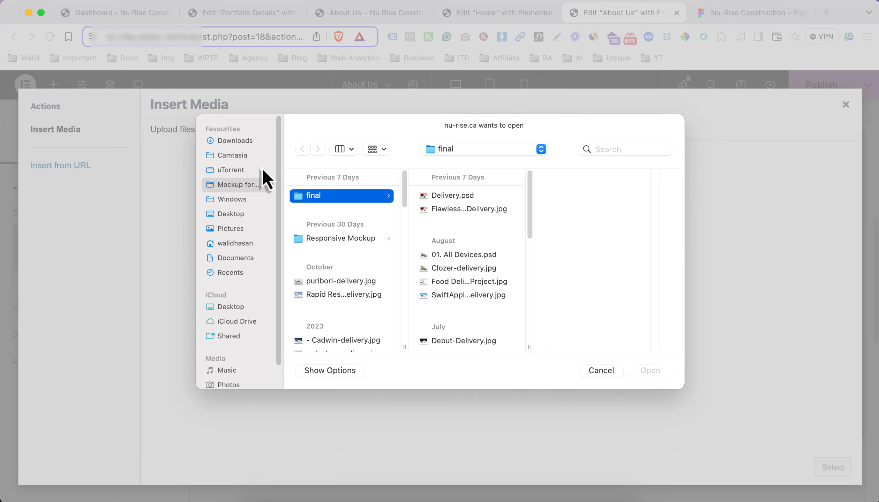
{"action": "left_click", "coordinate": [231, 144]}
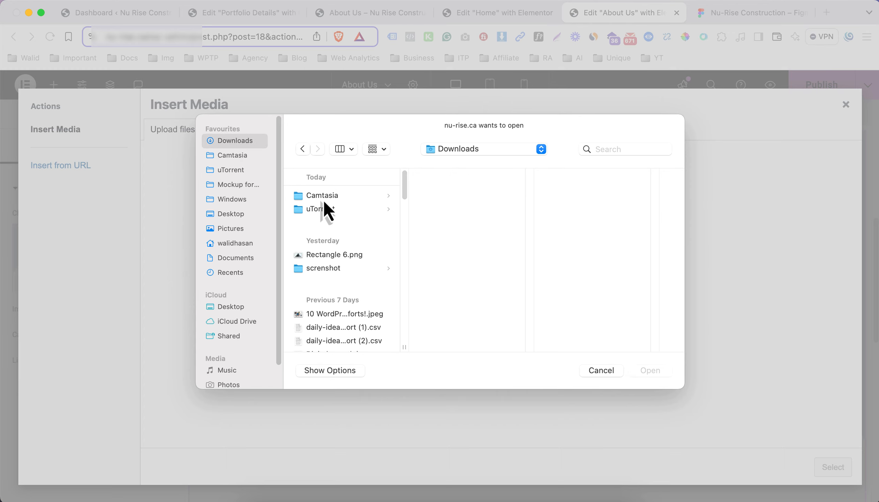
{"action": "left_click", "coordinate": [322, 198]}
{"action": "left_click", "coordinate": [315, 256]}
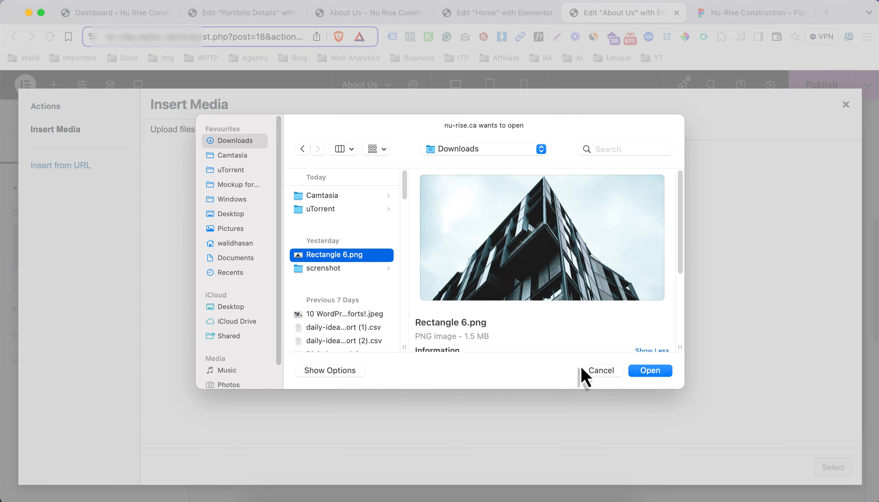
{"action": "left_click", "coordinate": [637, 375]}
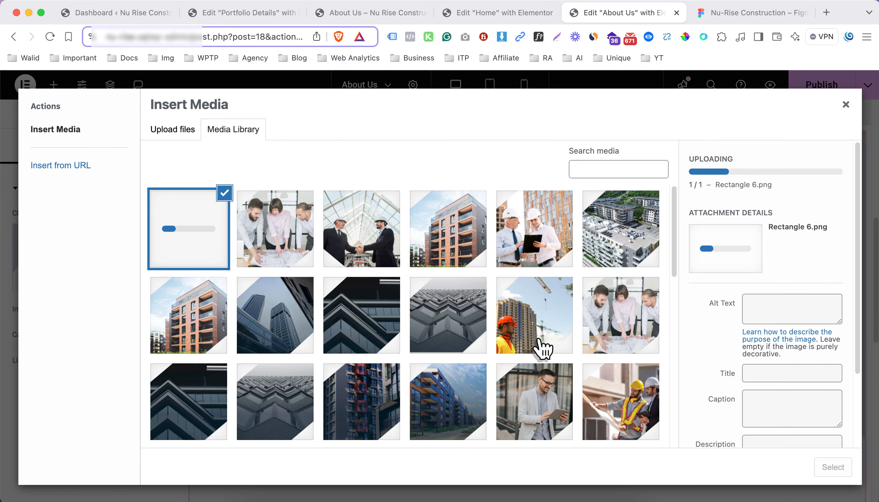
Copy the title of Vector-10.png, "Nu-Rise Construction - Vector 15 (2)", into the alt text and title of Rectangle-6.png and insert that image
{"action": "left_click", "coordinate": [348, 224]}
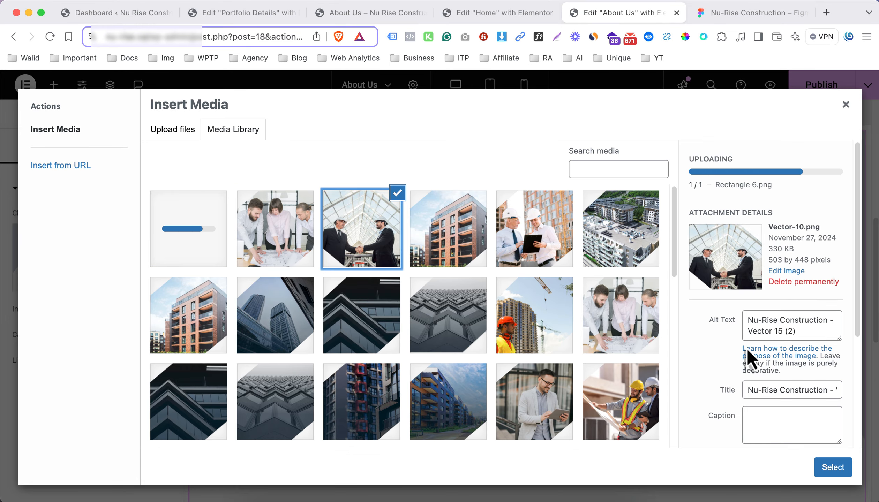
{"action": "left_click", "coordinate": [764, 390]}
{"action": "triple_click", "coordinate": [764, 390]}
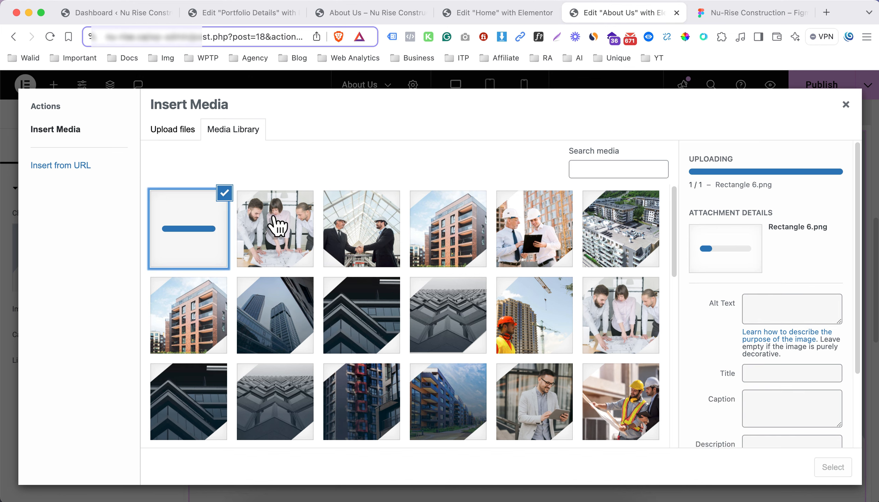
{"action": "left_click", "coordinate": [775, 269]}
{"action": "type", "text": "Nu-Rise Construction - Vector 15 (2)"}
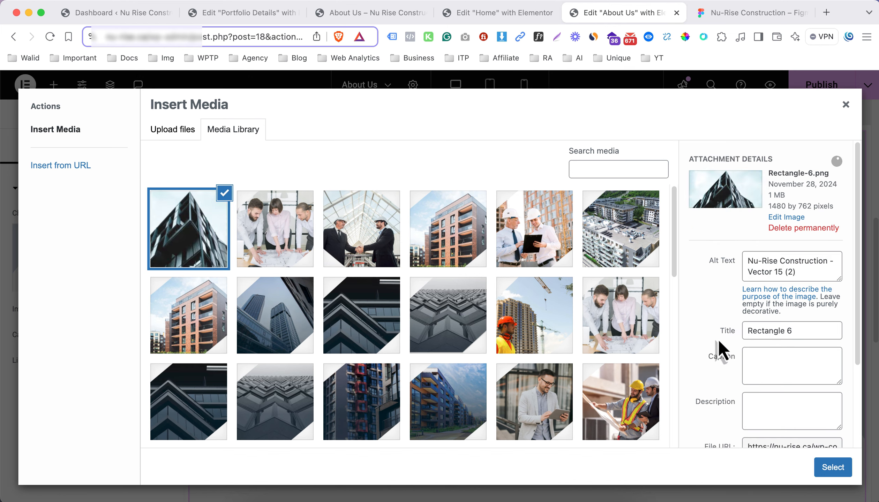
{"action": "left_click", "coordinate": [820, 331]}
{"action": "key", "text": "super+a"}
{"action": "type", "text": "Nu-Rise Construction - Vector 15 (2)"}
{"action": "left_click", "coordinate": [833, 467]}
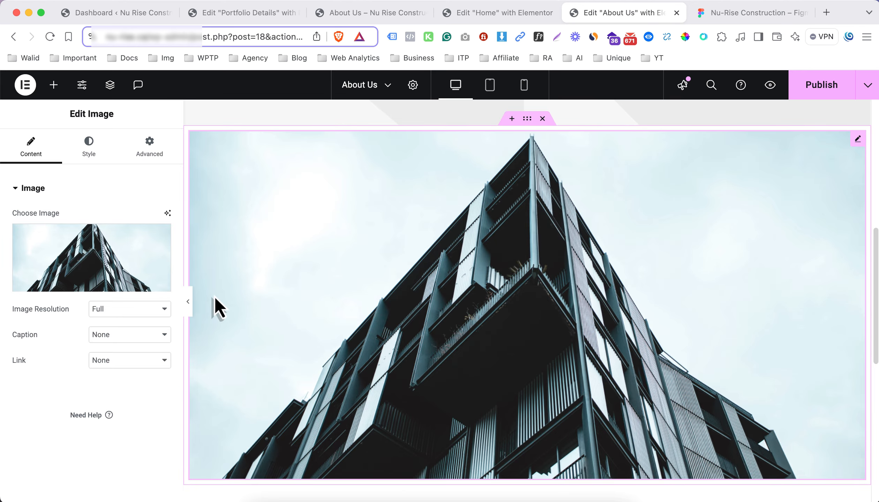
Preview the building image without the editing panel and compare its width with the Figma design
{"action": "left_click", "coordinate": [189, 303]}
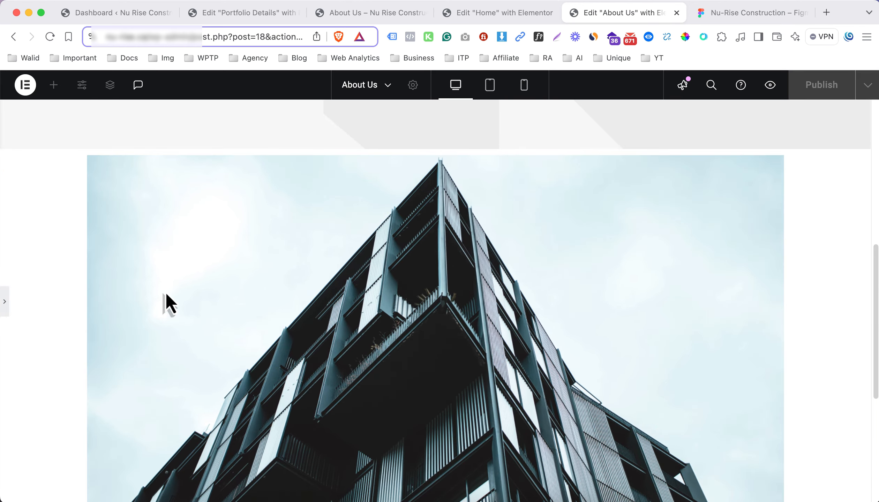
{"action": "left_click", "coordinate": [5, 302]}
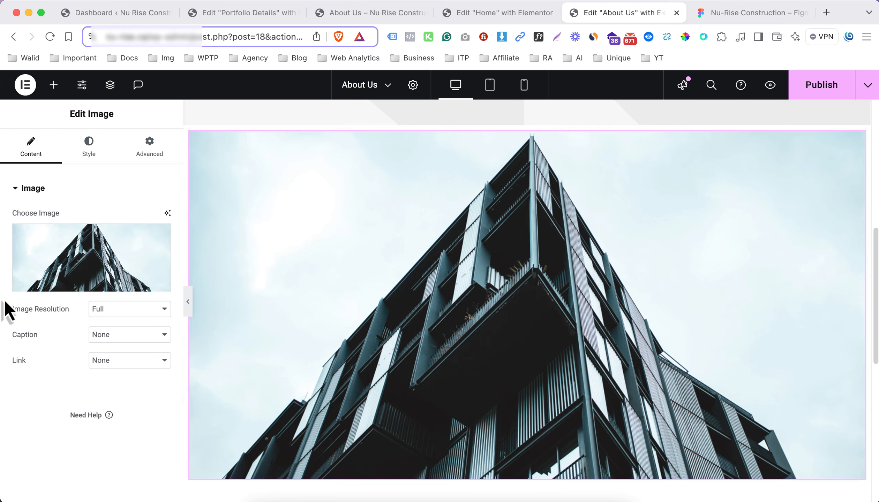
{"action": "left_click", "coordinate": [729, 16]}
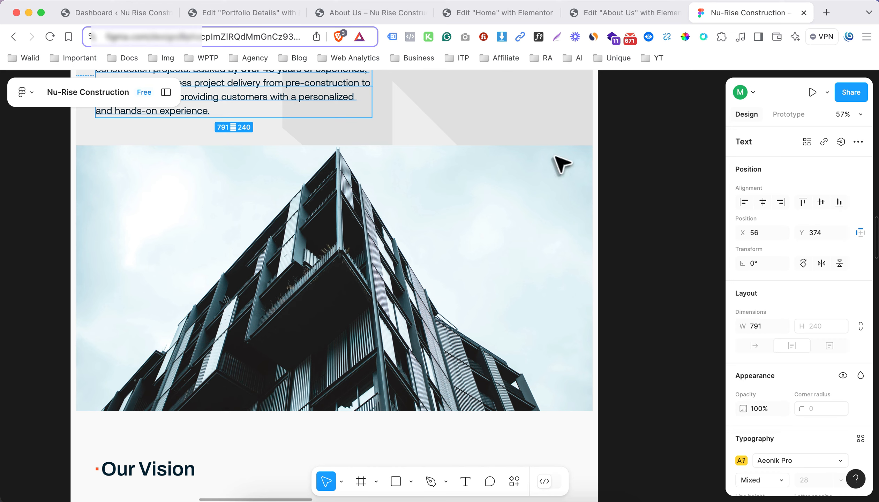
{"action": "key", "text": "ctrl+shift+Tab"}
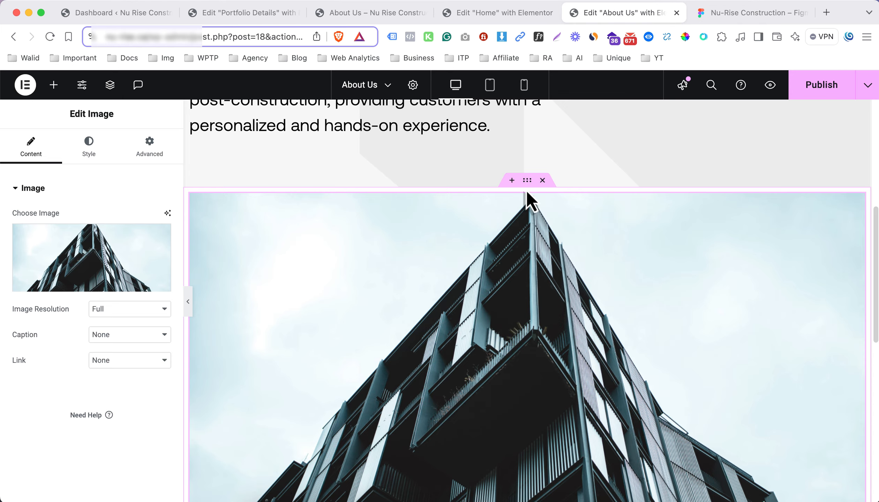
Set the building image container's content width to Full Width and its padding to 0 on all sides
{"action": "left_click", "coordinate": [495, 190]}
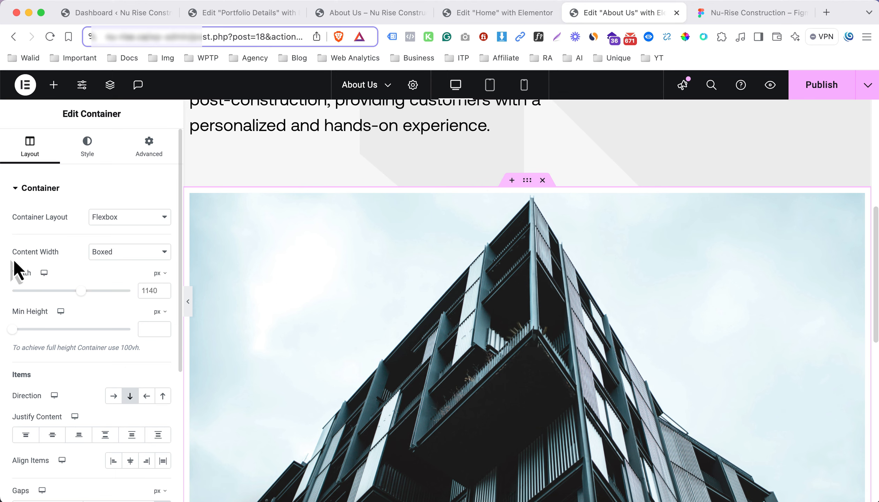
{"action": "left_click", "coordinate": [112, 256]}
{"action": "key", "text": "Escape"}
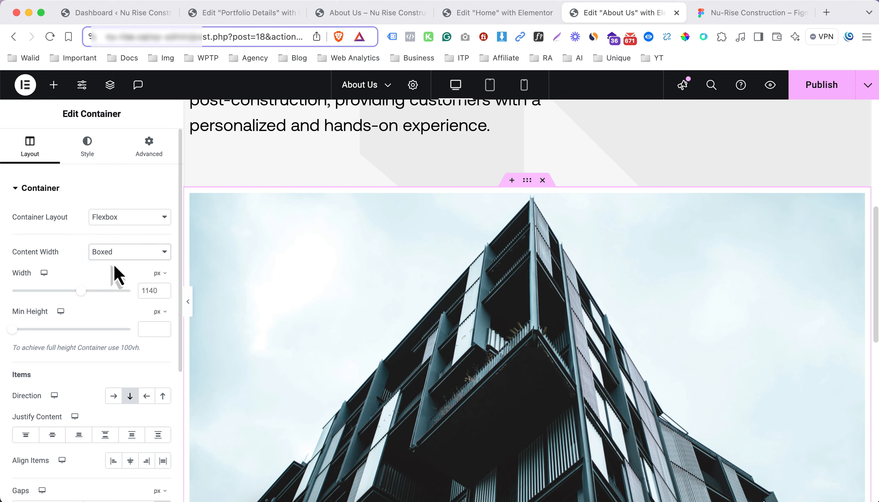
{"action": "left_click", "coordinate": [114, 267]}
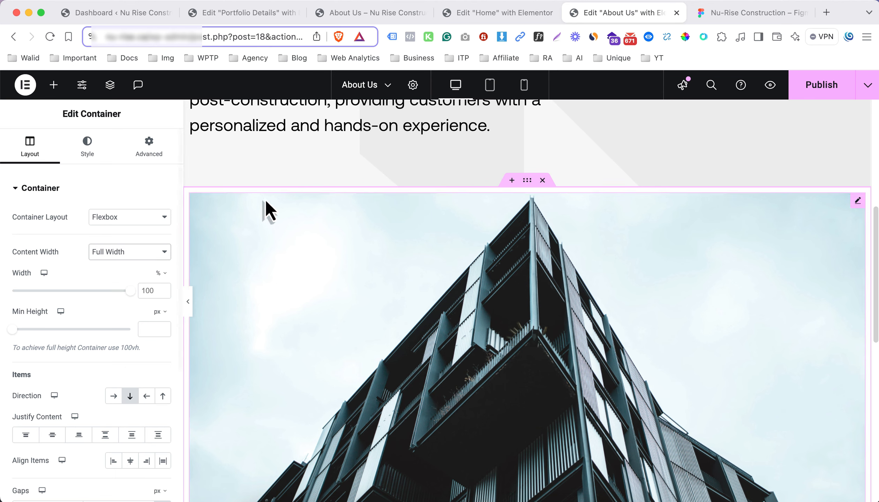
{"action": "left_click", "coordinate": [148, 148]}
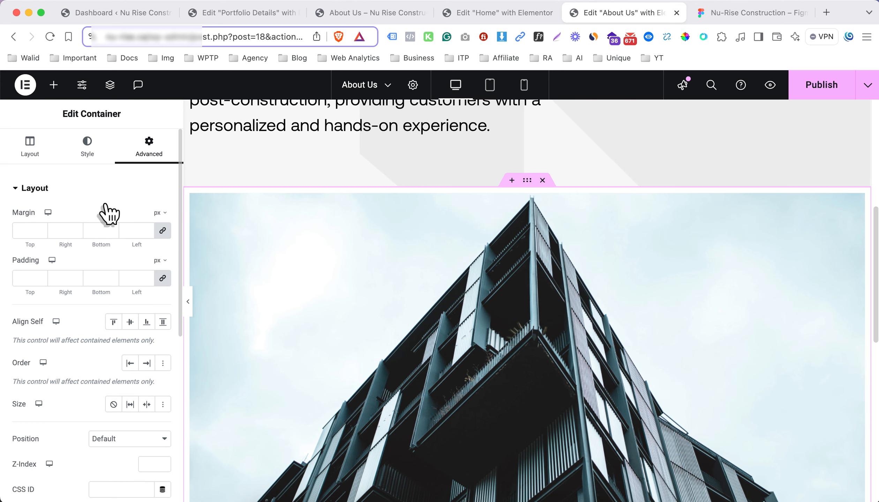
{"action": "left_click", "coordinate": [162, 278]}
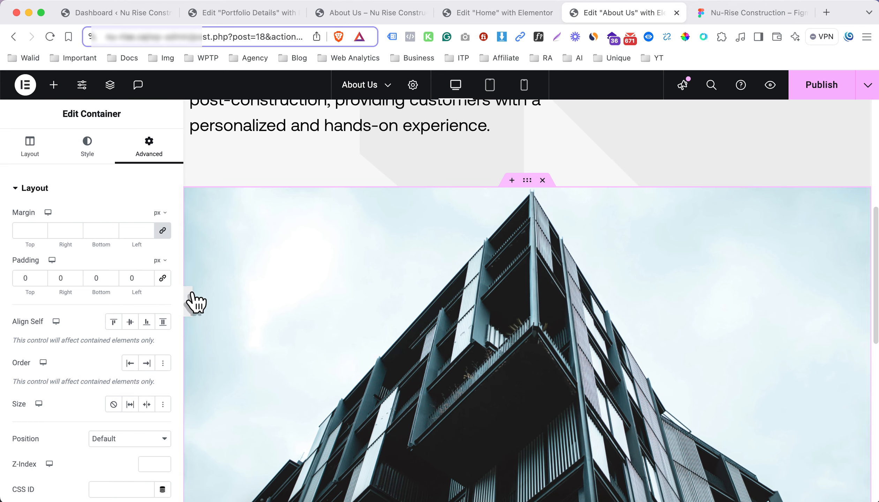
Check the building image section without the editing panel and in tablet and mobile views, and return to desktop view
{"action": "left_click", "coordinate": [192, 293]}
{"action": "scroll", "coordinate": [417, 315], "scroll_direction": "down", "scroll_amount": 5}
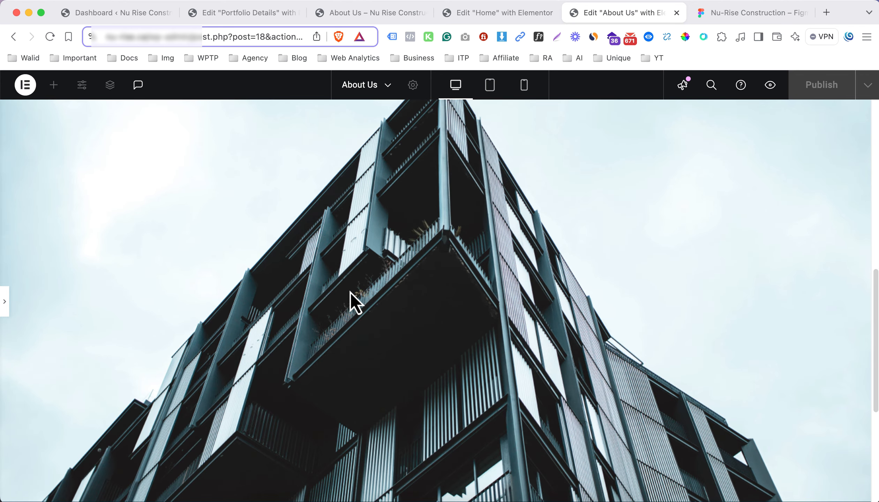
{"action": "scroll", "coordinate": [501, 277], "scroll_direction": "down", "scroll_amount": 3}
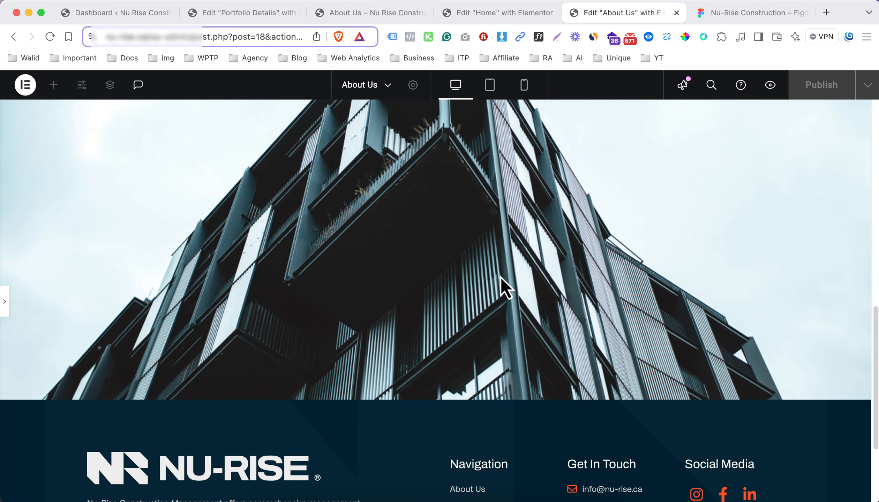
{"action": "left_click", "coordinate": [6, 307]}
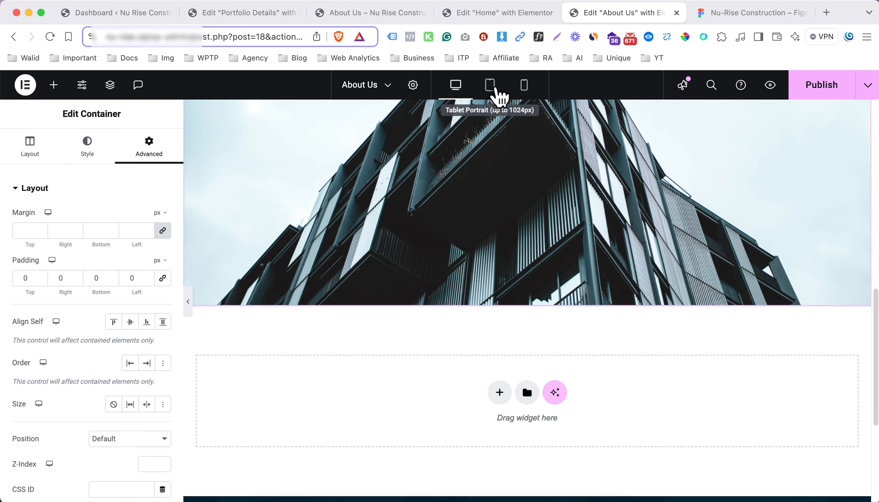
{"action": "left_click", "coordinate": [494, 89]}
{"action": "scroll", "coordinate": [502, 143], "scroll_direction": "up", "scroll_amount": 2}
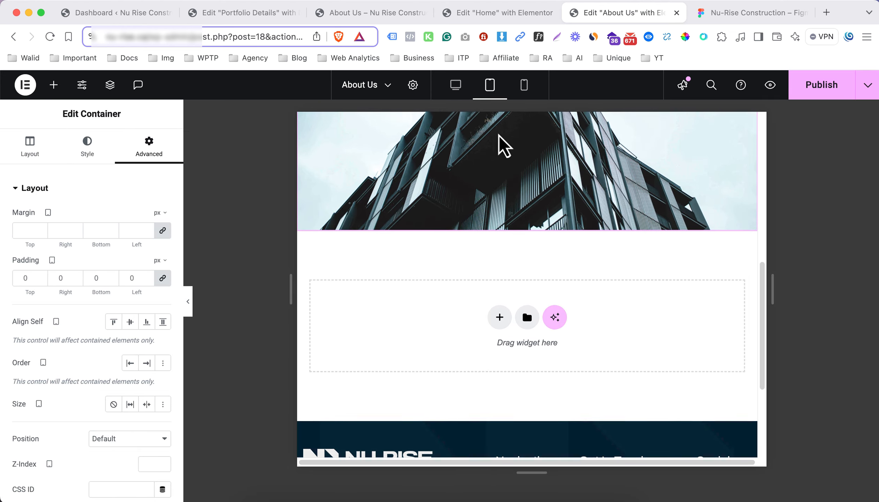
{"action": "left_click", "coordinate": [525, 86]}
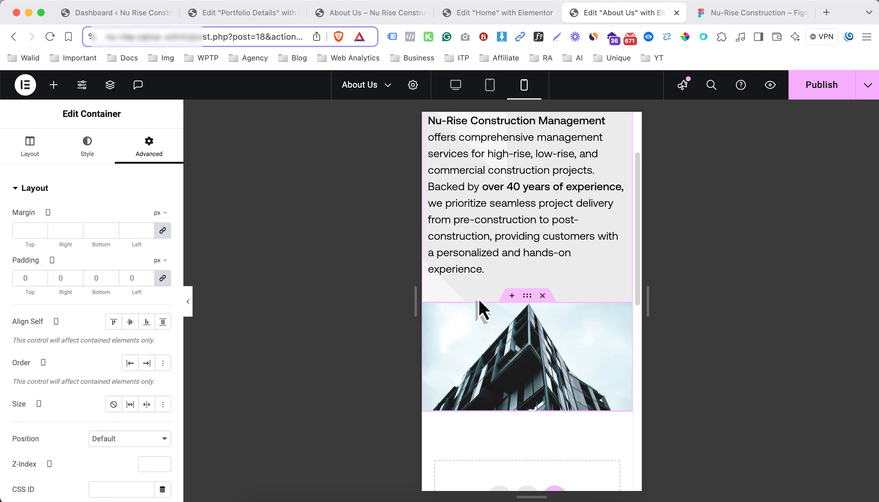
{"action": "left_click", "coordinate": [456, 86]}
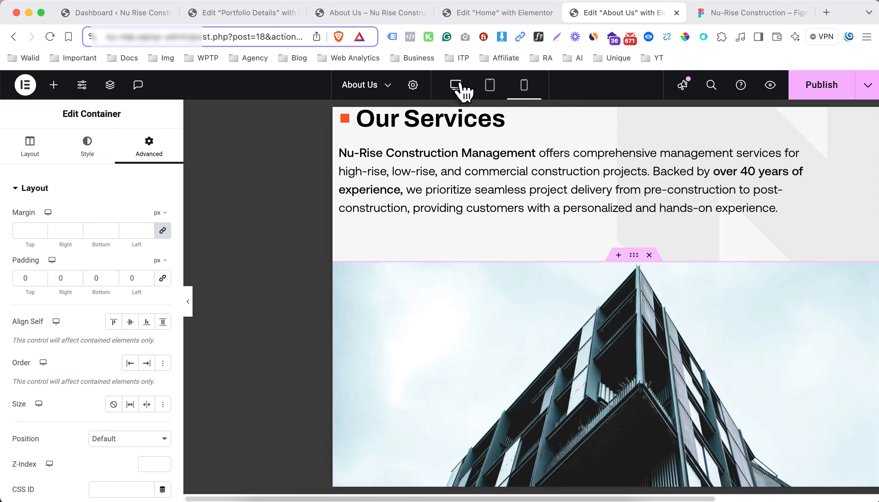
Check the Our Vision section in Figma, and add a boxed flexbox container below the building image with two successively nested full-width containers
{"action": "left_click", "coordinate": [739, 13]}
{"action": "scroll", "coordinate": [449, 239], "scroll_direction": "down", "scroll_amount": 3}
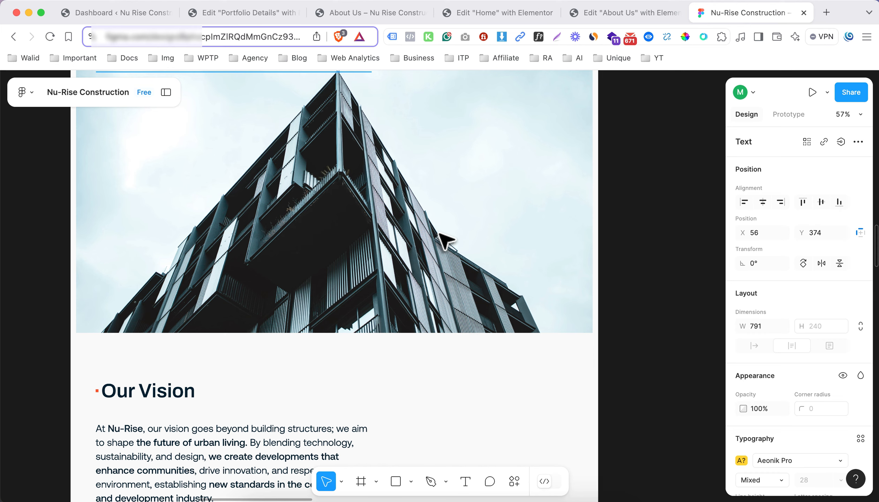
{"action": "scroll", "coordinate": [298, 275], "scroll_direction": "down", "scroll_amount": 5}
{"action": "key", "text": "ctrl+shift+Tab"}
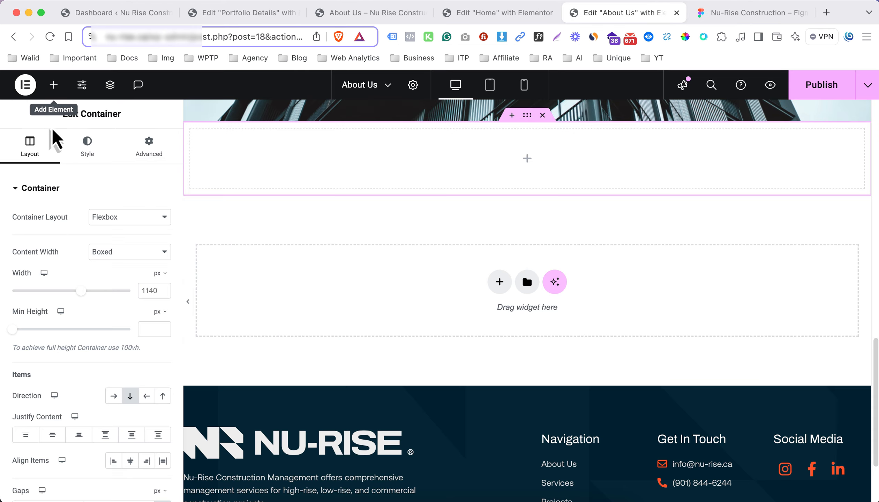
{"action": "left_click", "coordinate": [54, 85]}
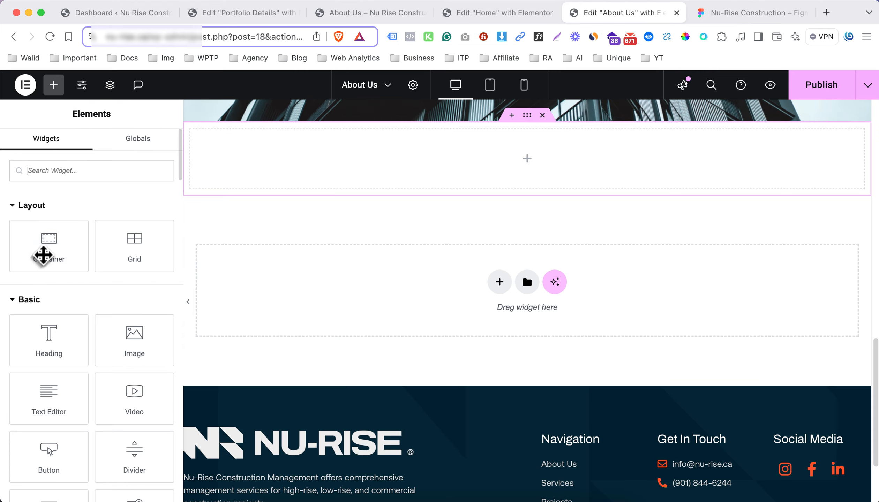
{"action": "left_click", "coordinate": [50, 260]}
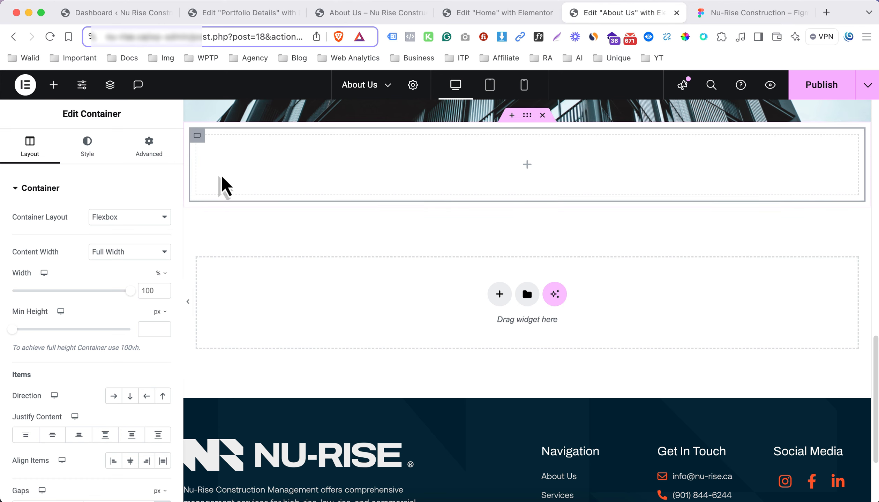
{"action": "left_click", "coordinate": [526, 167]}
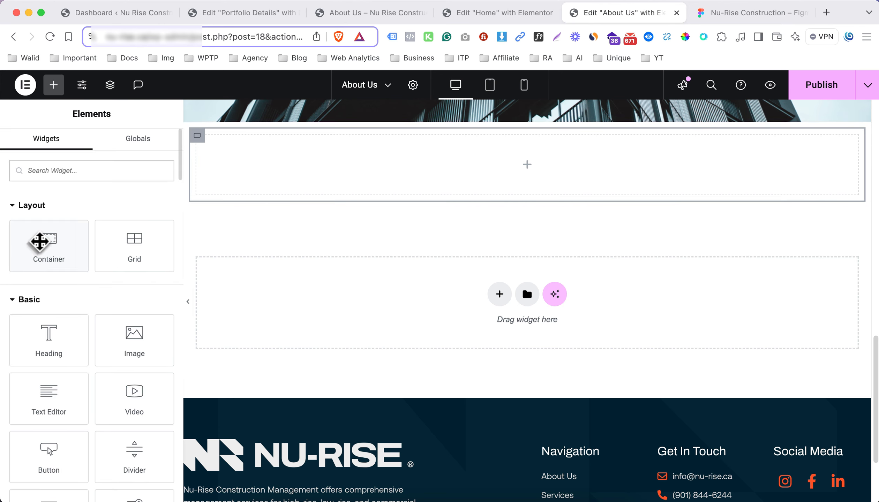
{"action": "left_click", "coordinate": [53, 244]}
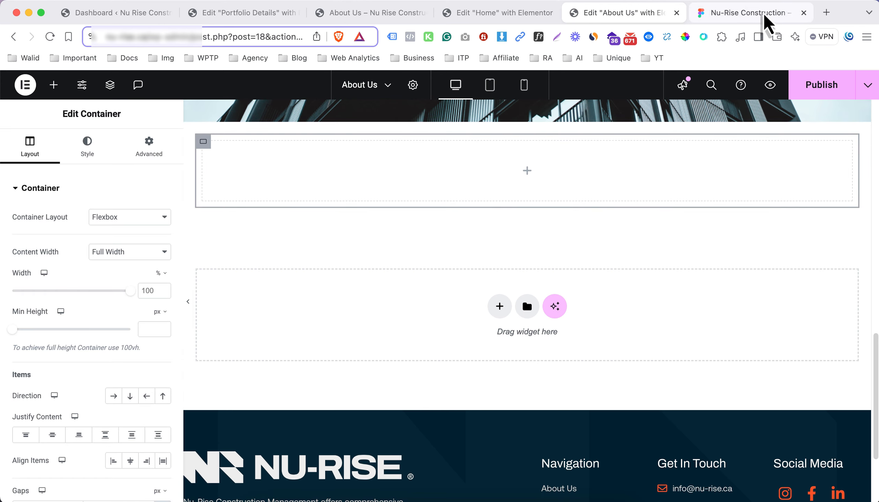
Review the Our Vision text and two-image row in Figma, and duplicate the innermost container in the About Us editor
{"action": "left_click", "coordinate": [748, 17]}
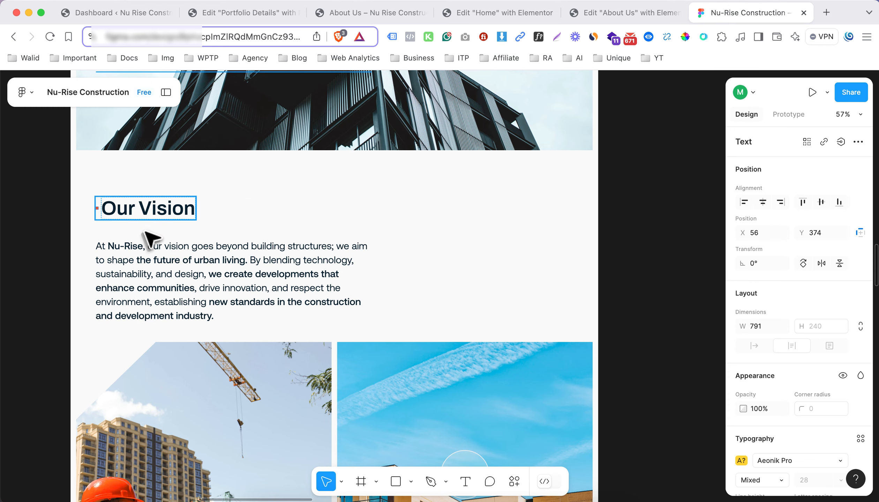
{"action": "scroll", "coordinate": [249, 283], "scroll_direction": "down", "scroll_amount": 5}
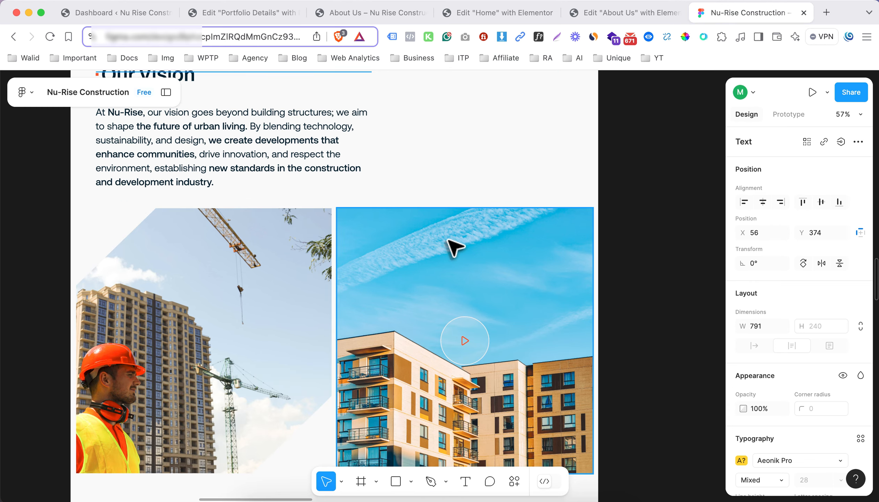
{"action": "left_click", "coordinate": [609, 13]}
{"action": "right_click", "coordinate": [203, 143]}
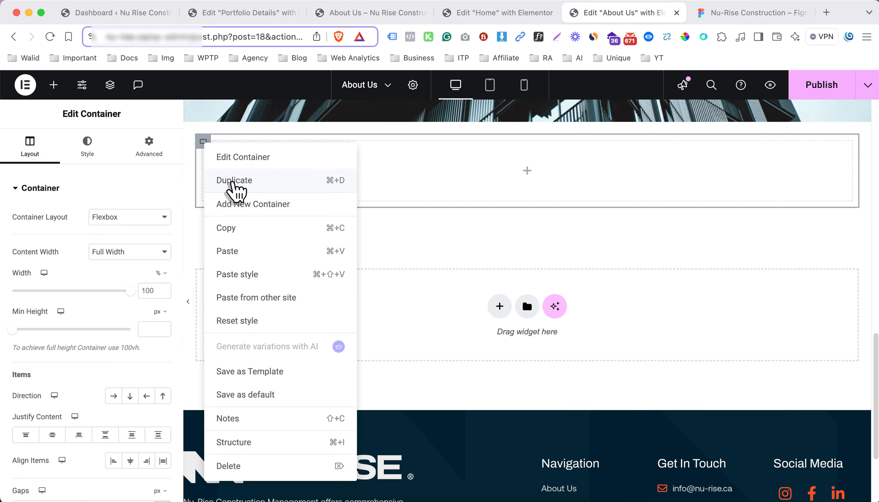
{"action": "left_click", "coordinate": [231, 186]}
{"action": "left_click", "coordinate": [528, 172]}
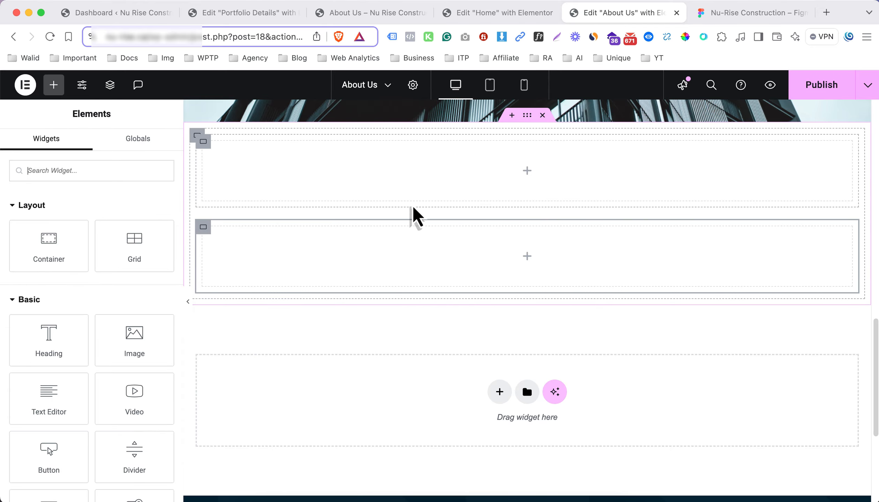
Copy the Our Services heading from the first section and paste it into the upper inner container below the building image
{"action": "scroll", "coordinate": [412, 216], "scroll_direction": "up", "scroll_amount": 10}
{"action": "right_click", "coordinate": [324, 235]}
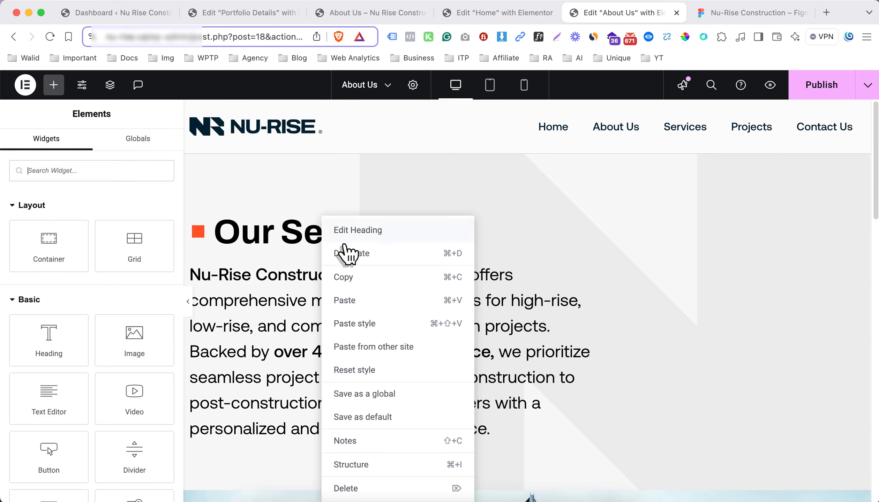
{"action": "left_click", "coordinate": [350, 276]}
{"action": "scroll", "coordinate": [353, 279], "scroll_direction": "down", "scroll_amount": 15}
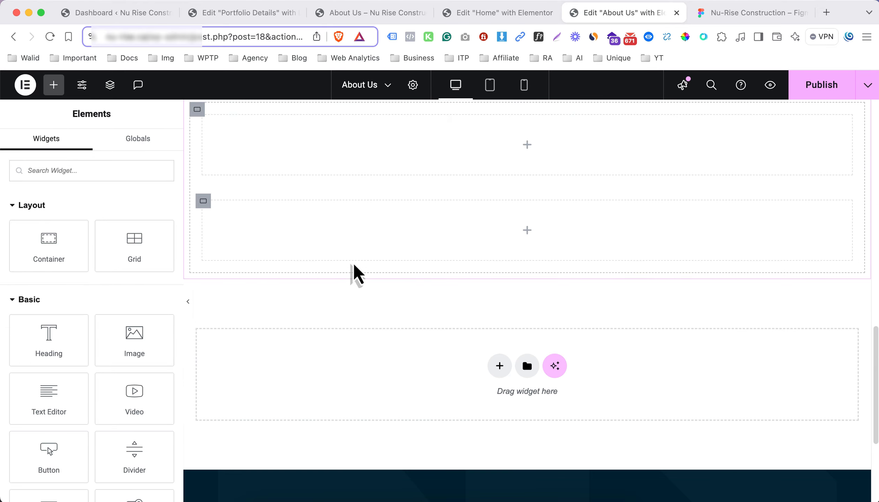
{"action": "right_click", "coordinate": [411, 153]}
{"action": "left_click", "coordinate": [453, 256]}
Copy the Nu-Rise Construction Management paragraph from the first section and paste it beneath the Our Services heading in the new section
{"action": "scroll", "coordinate": [314, 235], "scroll_direction": "up", "scroll_amount": 2}
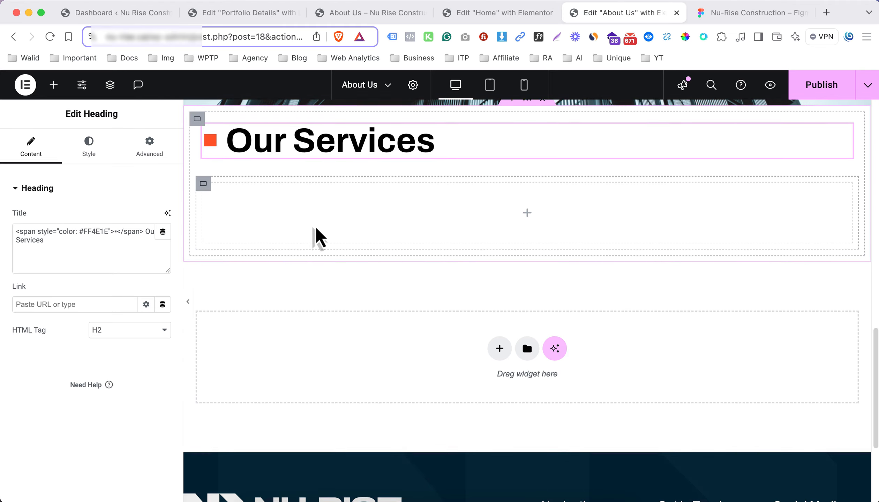
{"action": "left_click", "coordinate": [734, 14]}
{"action": "left_click", "coordinate": [633, 16]}
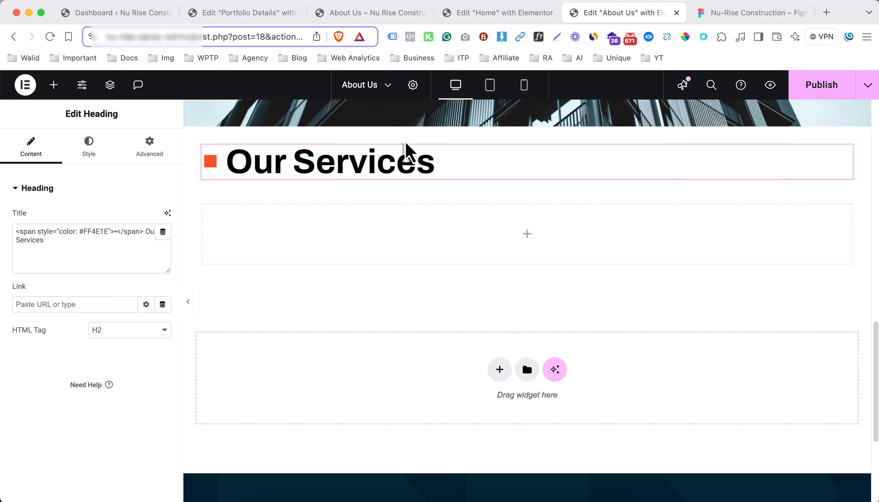
{"action": "scroll", "coordinate": [318, 185], "scroll_direction": "up", "scroll_amount": 10}
{"action": "right_click", "coordinate": [283, 173]}
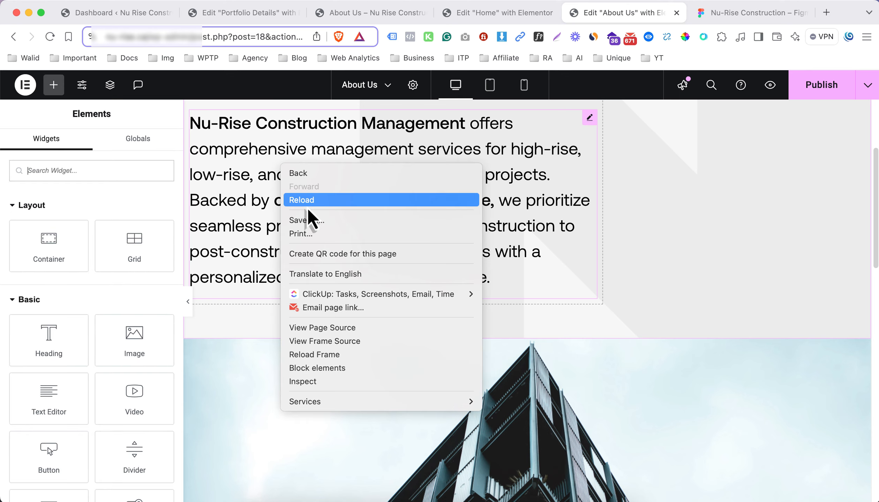
{"action": "right_click", "coordinate": [265, 148]}
{"action": "left_click", "coordinate": [303, 202]}
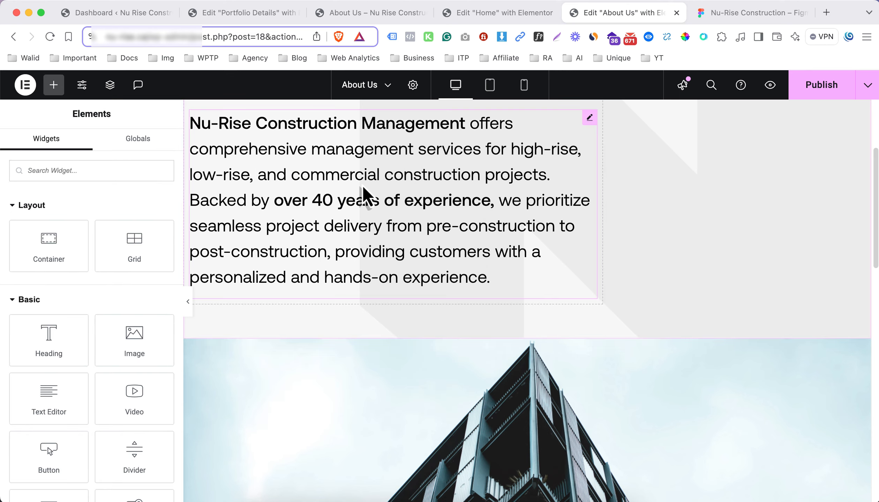
{"action": "scroll", "coordinate": [359, 202], "scroll_direction": "down", "scroll_amount": 10}
{"action": "right_click", "coordinate": [331, 266]}
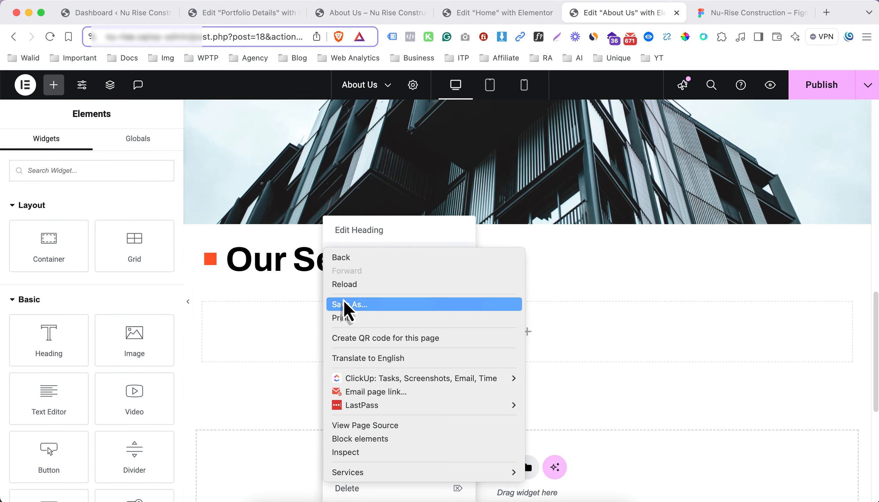
{"action": "left_click", "coordinate": [282, 262]}
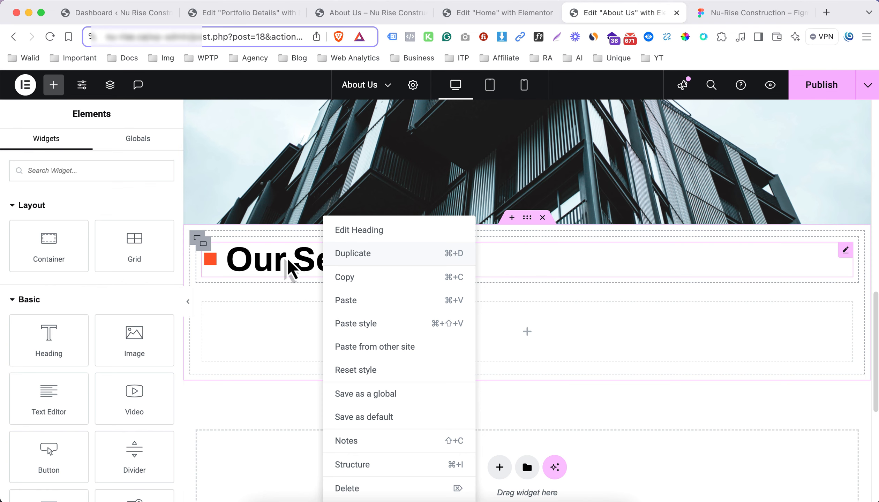
{"action": "right_click", "coordinate": [287, 259]}
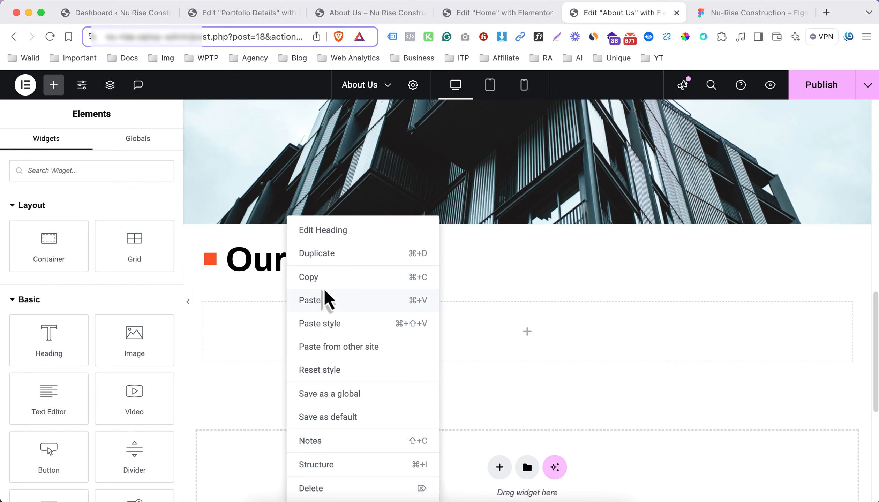
{"action": "left_click", "coordinate": [328, 300]}
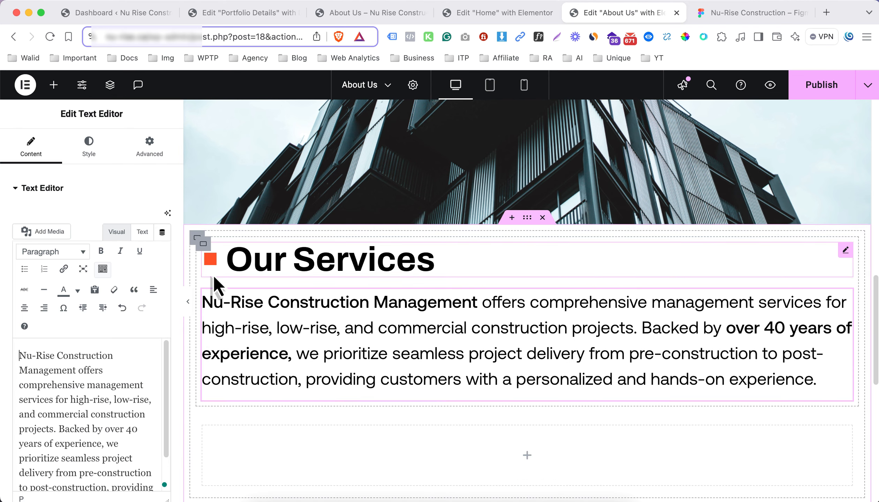
Set the upper inner container's width to 60% and change its heading text to "Our Vision", keeping the orange square span
{"action": "left_click", "coordinate": [203, 244]}
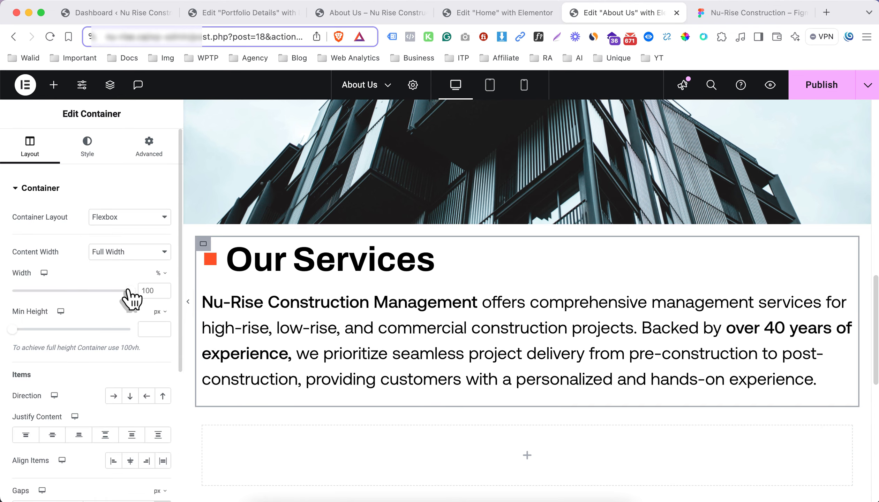
{"action": "left_click_drag", "start_coordinate": [128, 291], "coordinate": [82, 290]}
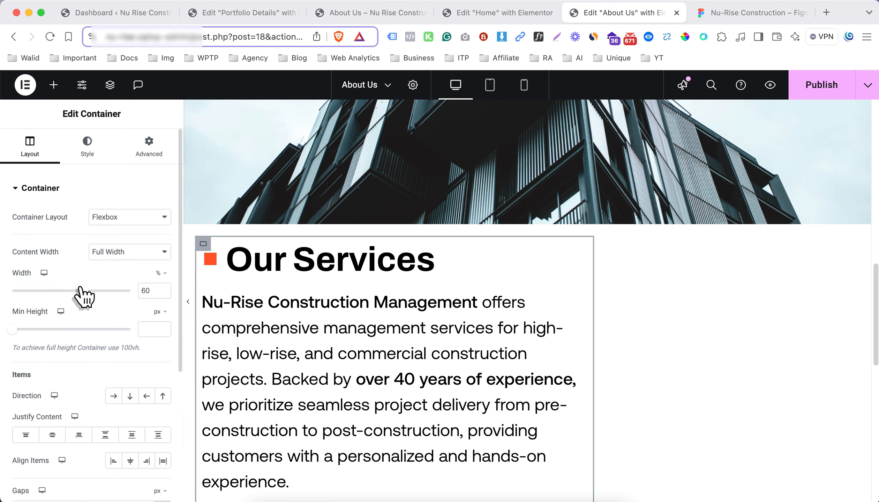
{"action": "left_click", "coordinate": [706, 21]}
{"action": "scroll", "coordinate": [210, 146], "scroll_direction": "up", "scroll_amount": 3}
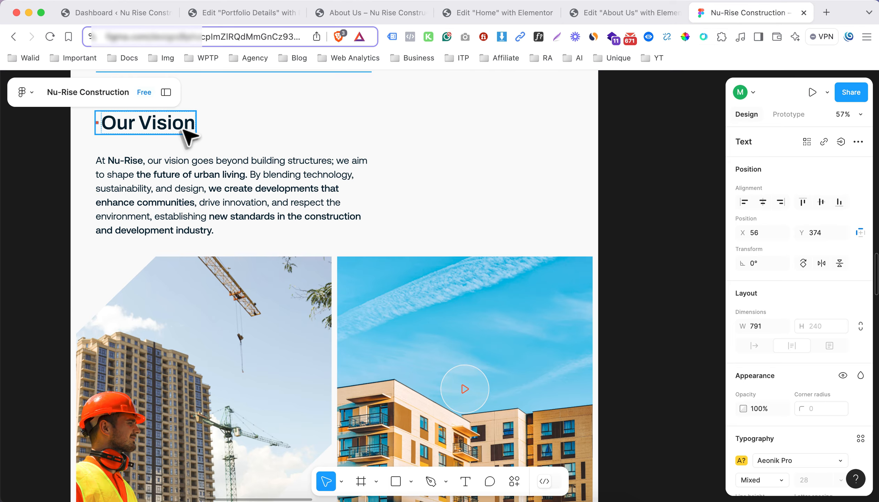
{"action": "left_click", "coordinate": [183, 133]}
{"action": "left_click", "coordinate": [599, 17]}
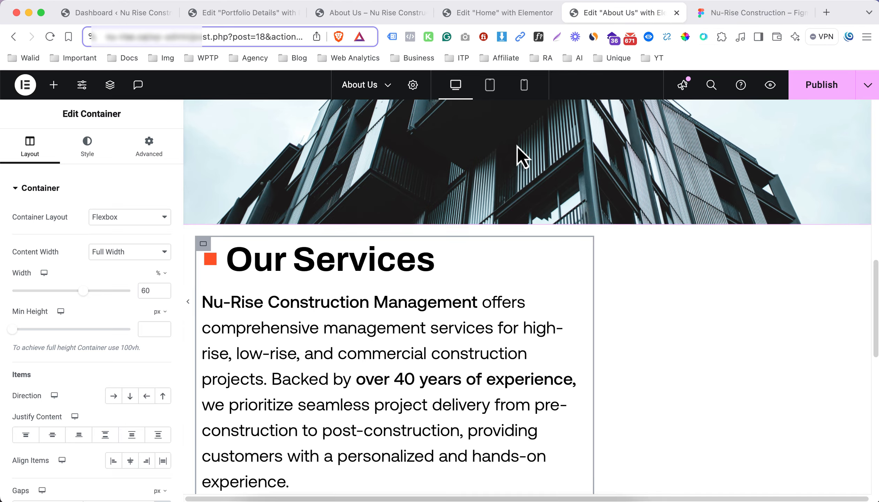
{"action": "left_click", "coordinate": [337, 269]}
{"action": "left_click_drag", "start_coordinate": [146, 229], "coordinate": [151, 255]}
{"action": "type", "text": "Our Vision"}
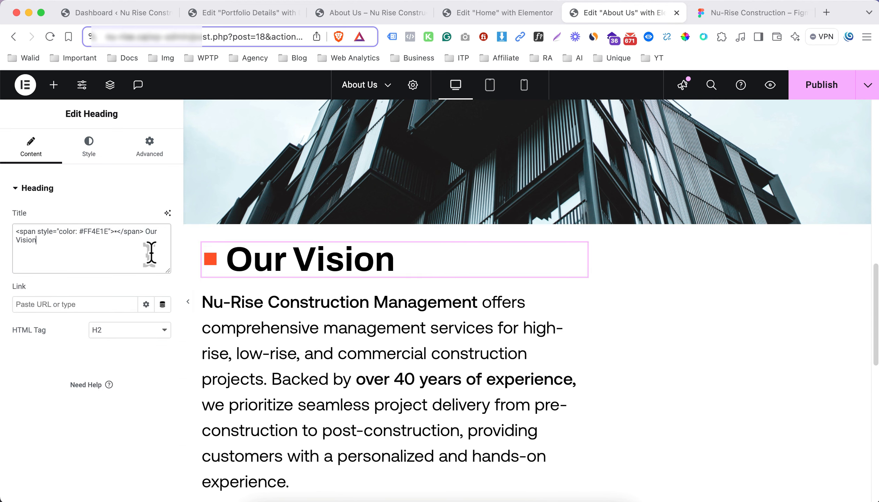
Move the Figma tab to the other browser window and paste its Our Vision paragraph ahead of the existing section text as HTML source
{"action": "left_click", "coordinate": [757, 14]}
{"action": "left_click", "coordinate": [261, 218]}
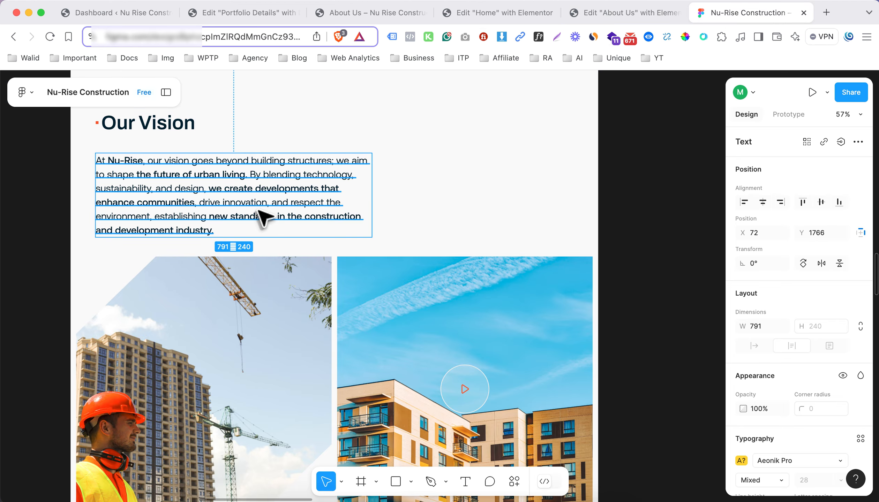
{"action": "right_click", "coordinate": [734, 14]}
{"action": "mouse_move", "coordinate": [712, 59]}
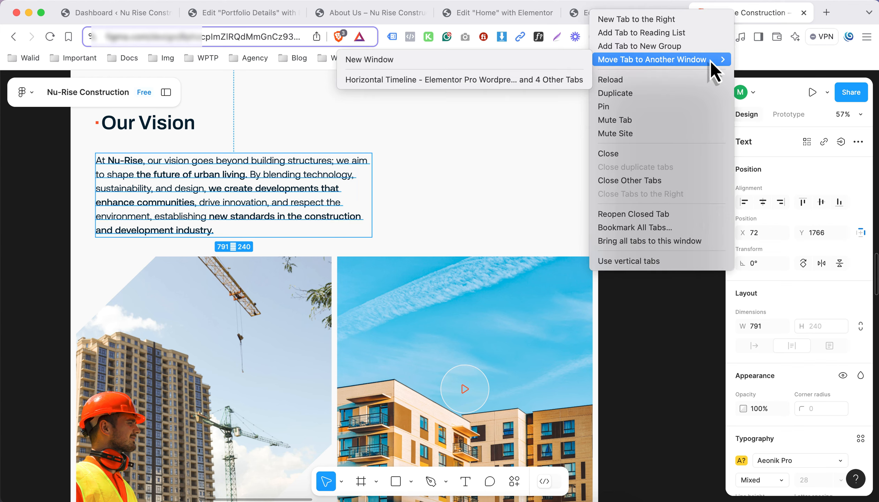
{"action": "left_click", "coordinate": [567, 80]}
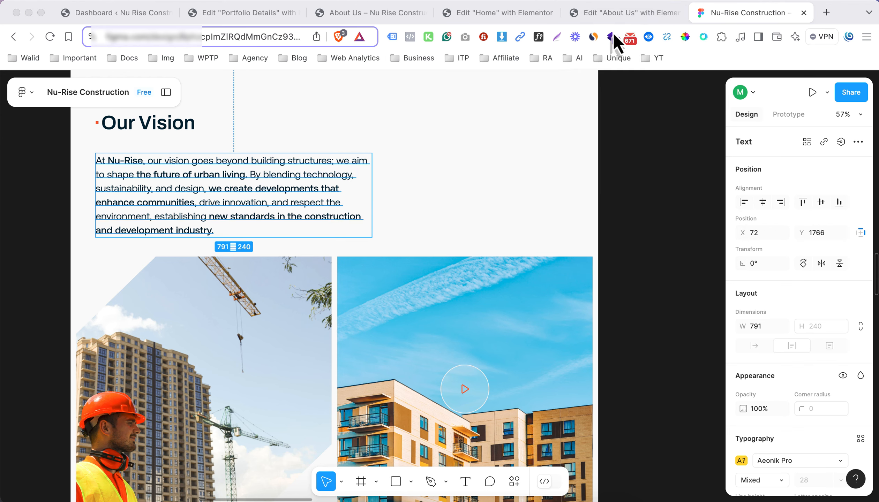
{"action": "key", "text": "super+v"}
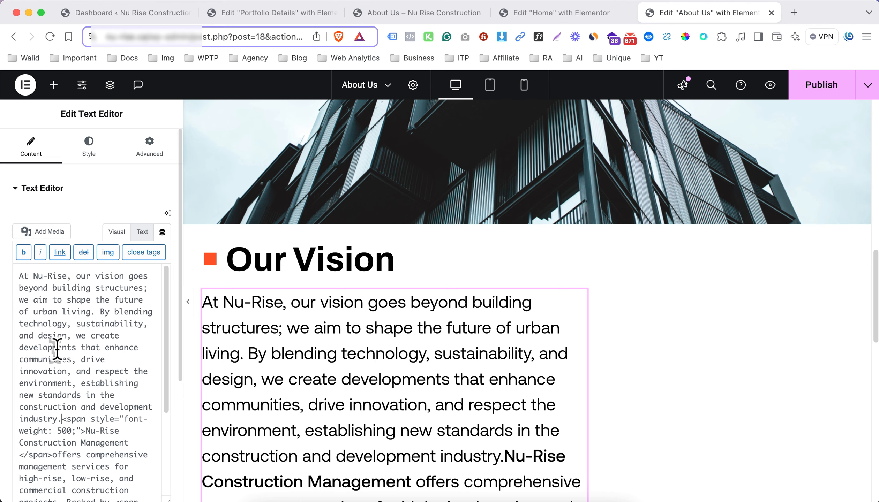
Copy the opening font-weight: 500 span tag and delete the old Nu-Rise Construction Management text following the vision paragraph
{"action": "left_click", "coordinate": [85, 432], "text": "shift"}
{"action": "key", "text": "super+c"}
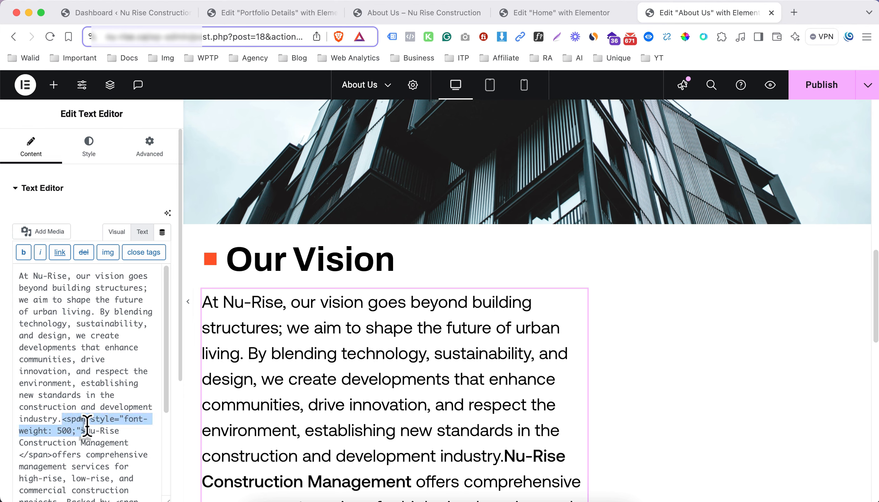
{"action": "scroll", "coordinate": [87, 427], "scroll_direction": "down", "scroll_amount": 4}
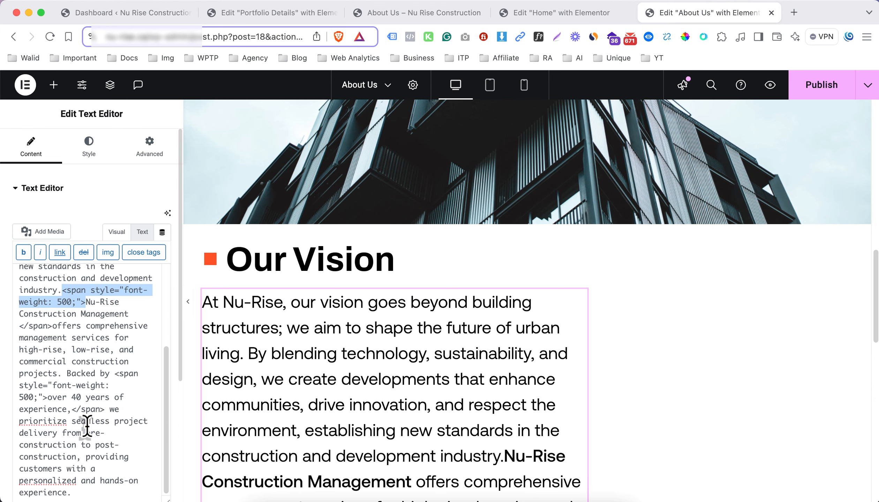
{"action": "left_click", "coordinate": [90, 489], "text": "shift"}
{"action": "key", "text": "BackSpace"}
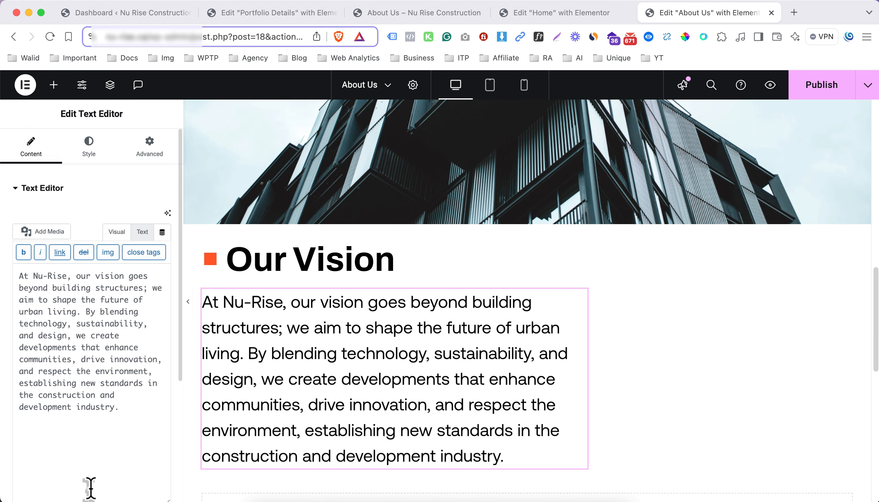
Wrap "Nu-Rise," and "the future of urban living." in font-weight: 500 span tags in the vision paragraph
{"action": "left_click", "coordinate": [34, 276]}
{"action": "key", "text": "super+v"}
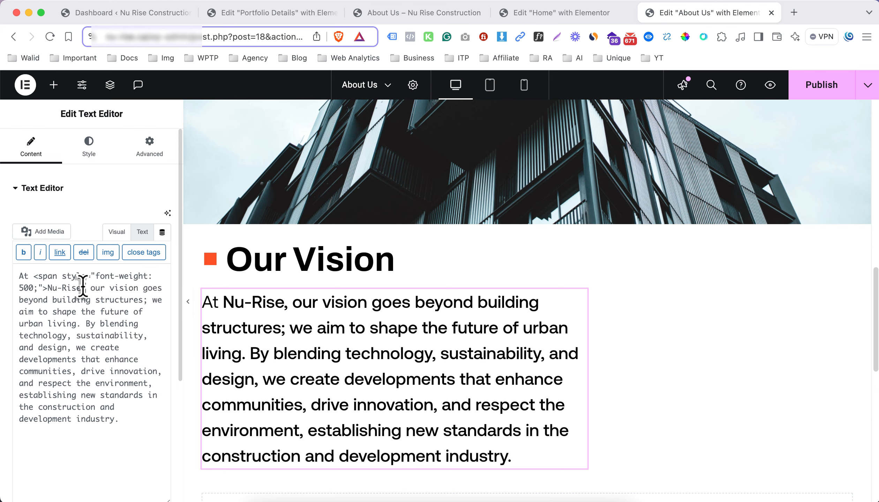
{"action": "type", "text": "</s"}
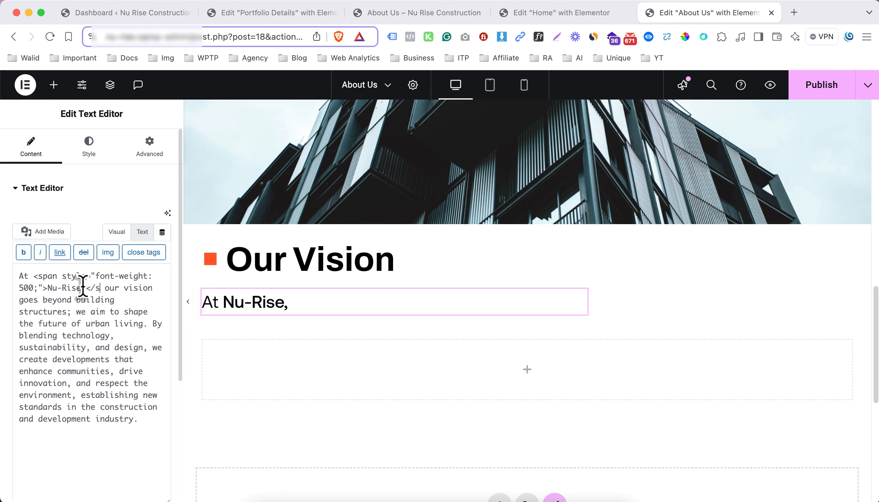
{"action": "type", "text": "pan>"}
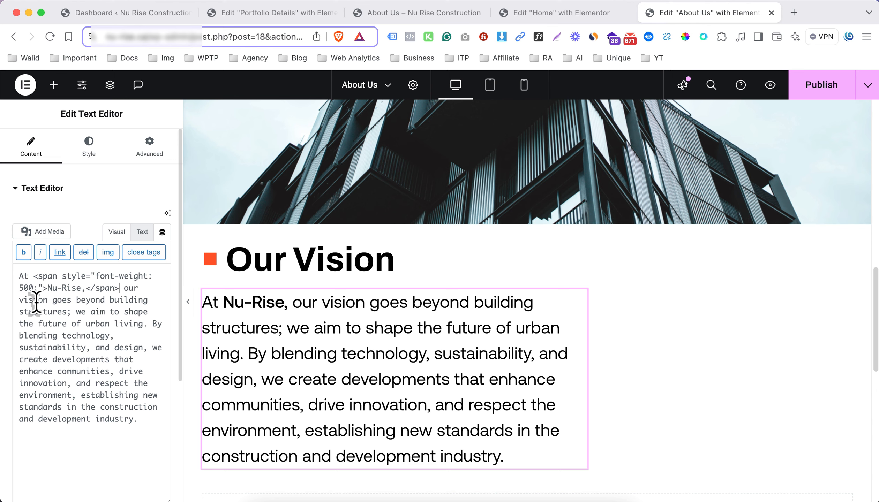
{"action": "left_click", "coordinate": [18, 324]}
{"action": "key", "text": "super+v"}
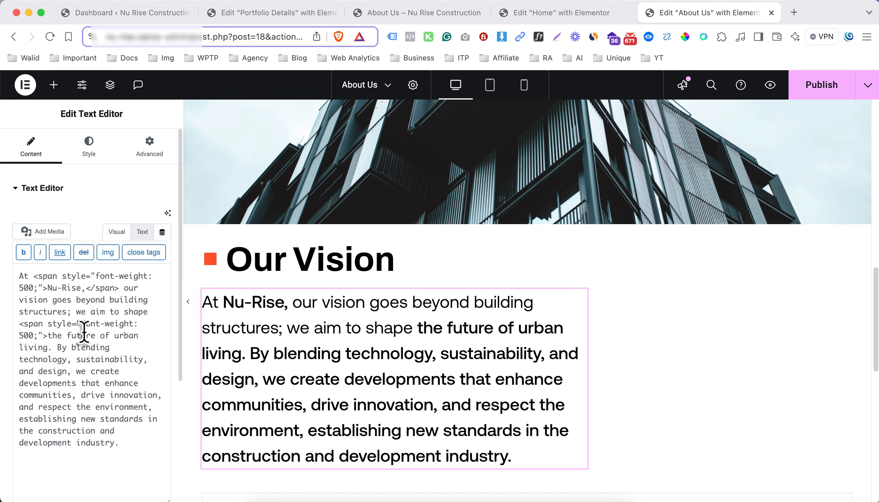
{"action": "left_click", "coordinate": [53, 347]}
{"action": "type", "text": "</span>"}
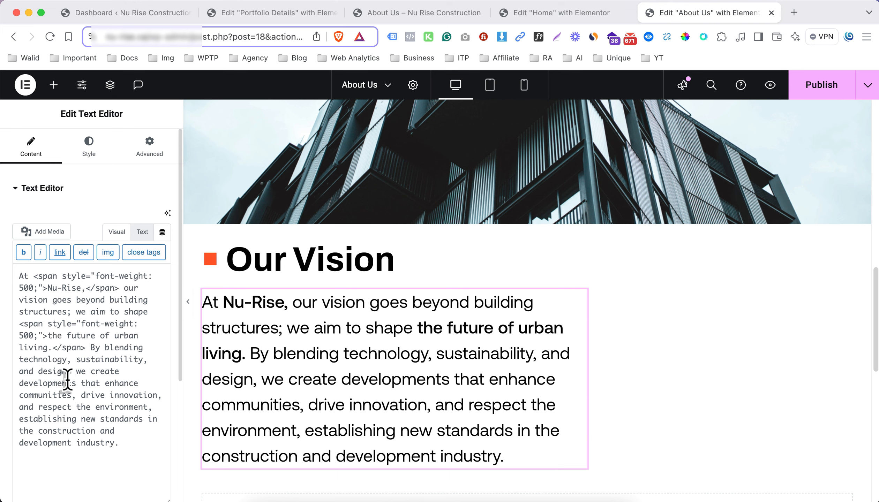
Wrap "we create developments that enhance communities," and "new standards in the construction and development industry." in font-weight: 500 span tags
{"action": "key", "text": "super+v"}
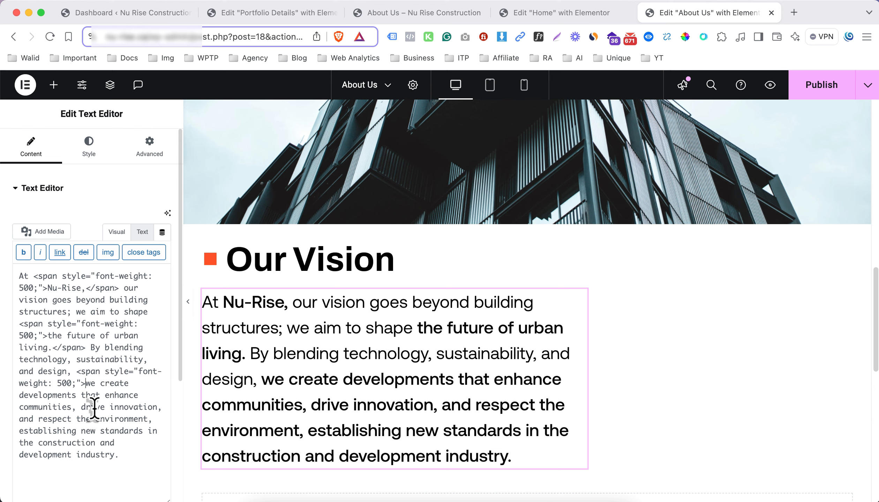
{"action": "type", "text": "</sp"}
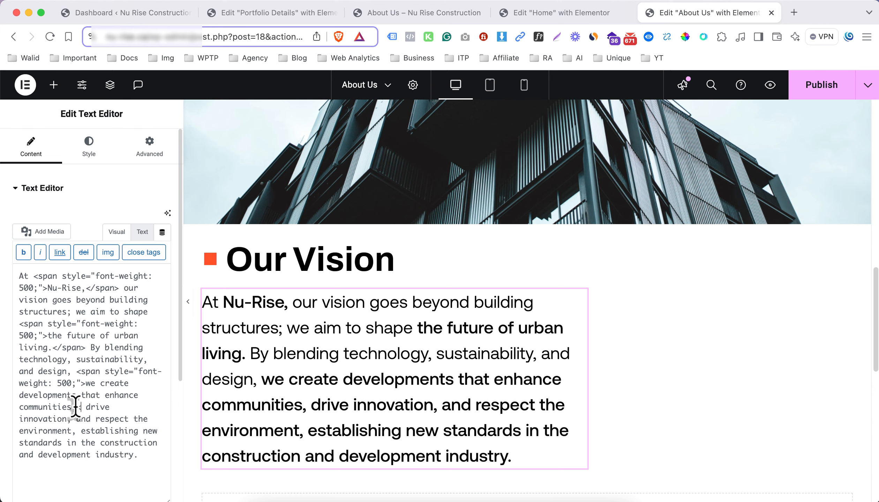
{"action": "type", "text": "an>"}
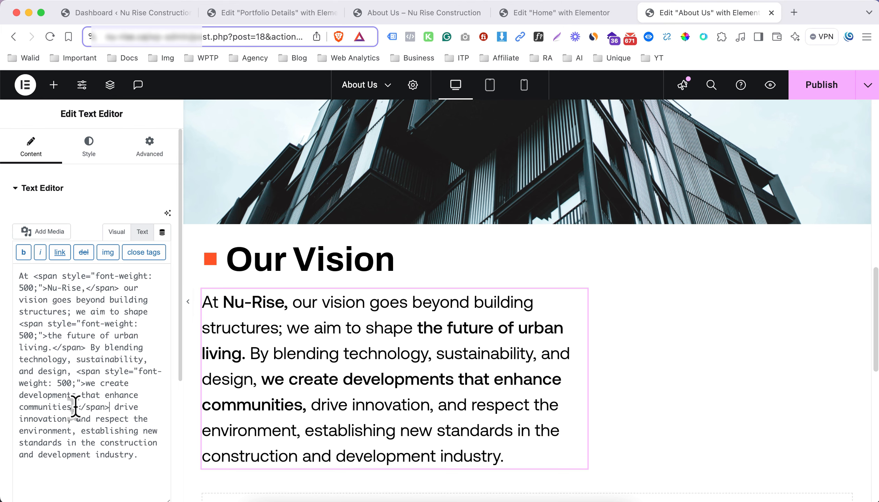
{"action": "scroll", "coordinate": [75, 407], "scroll_direction": "down", "scroll_amount": 1}
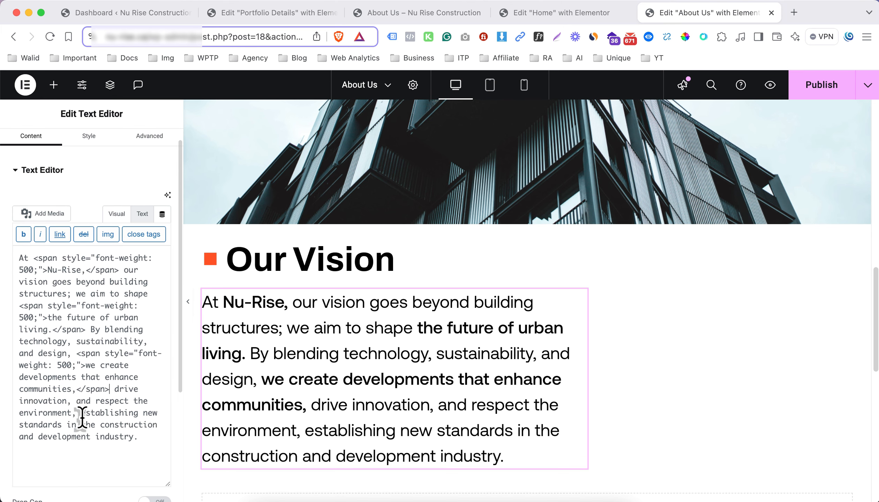
{"action": "left_click", "coordinate": [140, 418]}
{"action": "key", "text": "super+v"}
{"action": "left_click", "coordinate": [128, 462]}
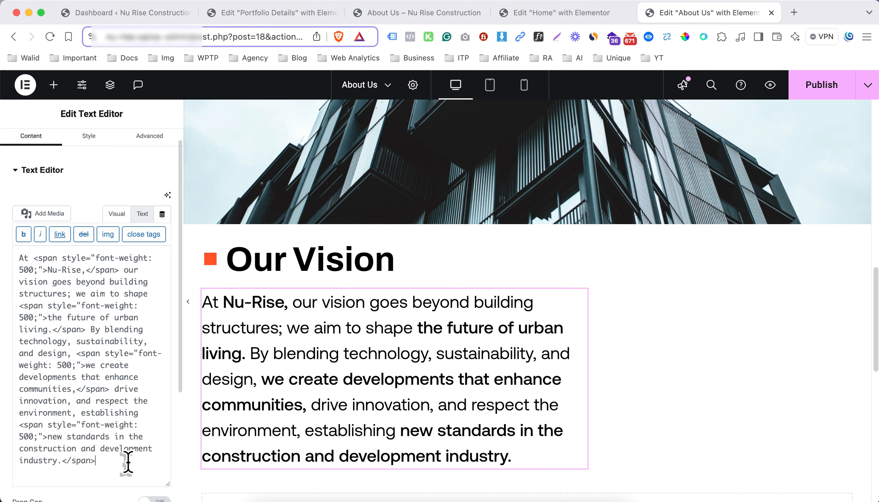
Unlink the padding values of the outer Our Vision container, switch them to percent, and set the top padding to 6%
{"action": "scroll", "coordinate": [387, 345], "scroll_direction": "down", "scroll_amount": 1}
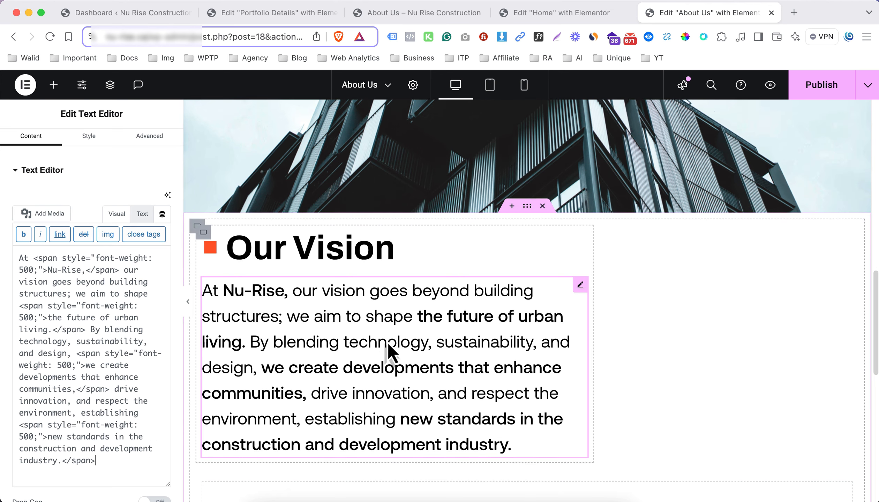
{"action": "scroll", "coordinate": [419, 279], "scroll_direction": "down", "scroll_amount": 1}
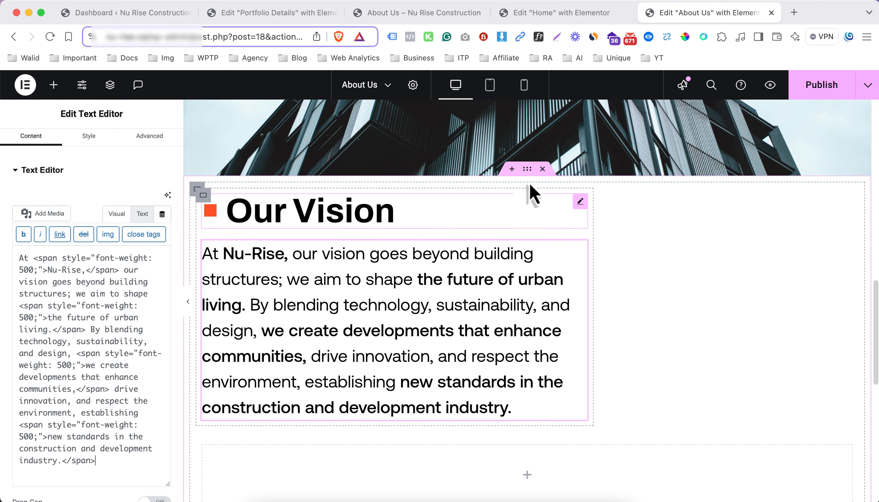
{"action": "left_click", "coordinate": [527, 169]}
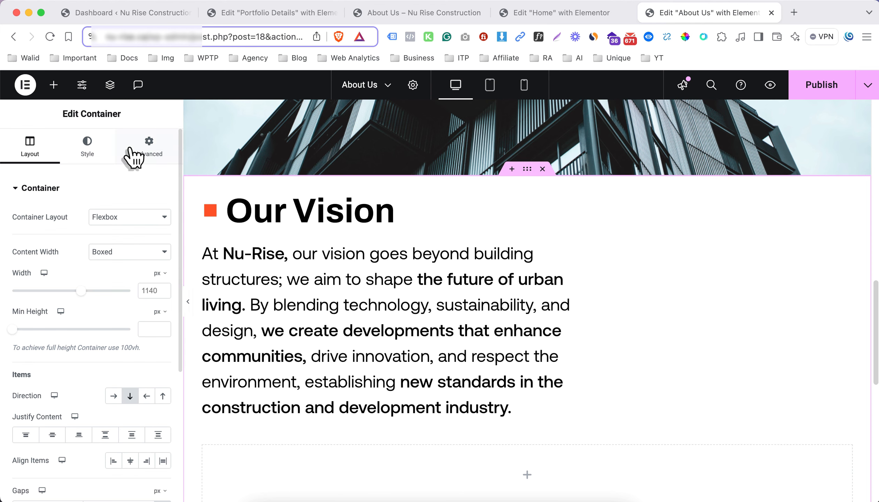
{"action": "left_click", "coordinate": [143, 153]}
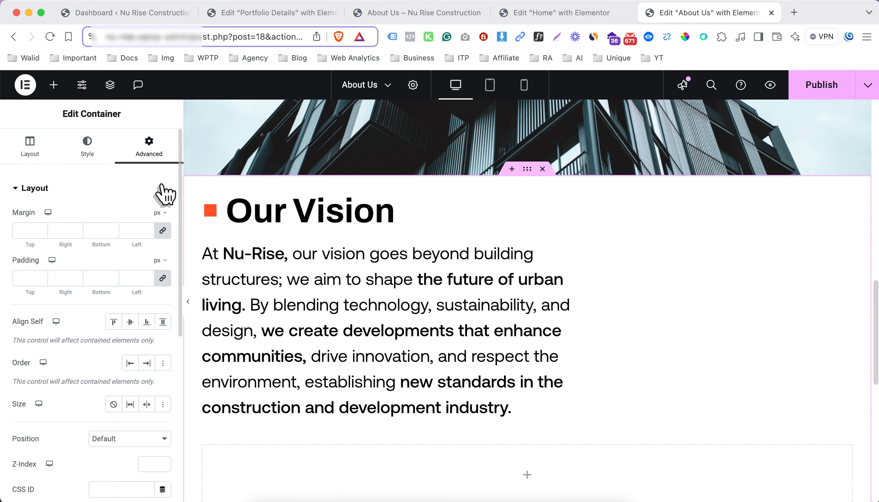
{"action": "left_click", "coordinate": [163, 278]}
{"action": "left_click", "coordinate": [157, 285]}
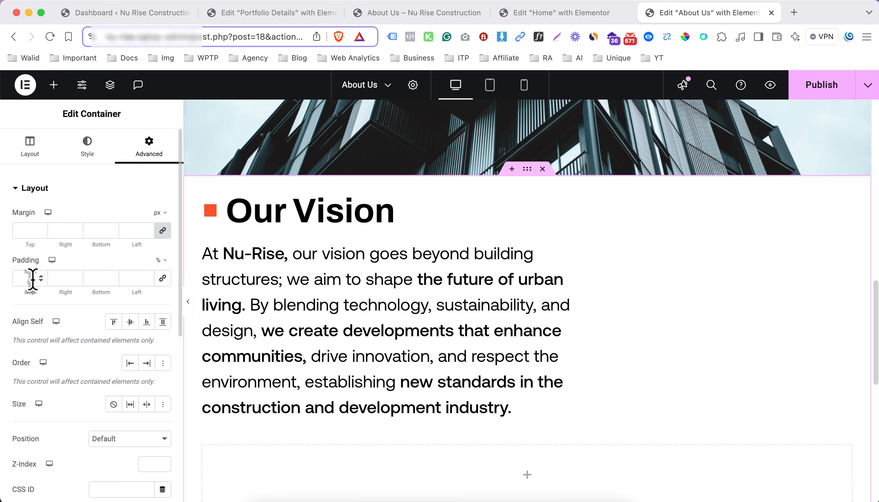
{"action": "left_click", "coordinate": [31, 279]}
{"action": "type", "text": "05"}
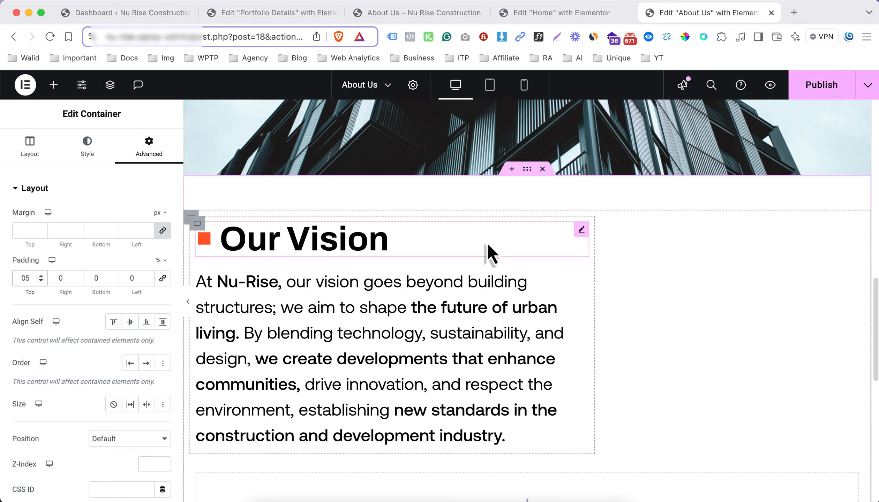
{"action": "key", "text": "BackSpace"}
{"action": "key", "text": "BackSpace"}
{"action": "type", "text": "7"}
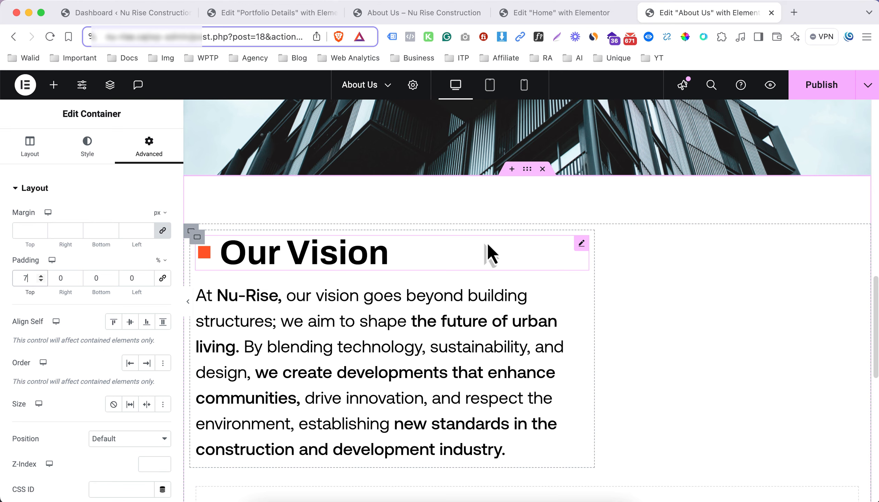
{"action": "key", "text": "BackSpace"}
{"action": "type", "text": "6"}
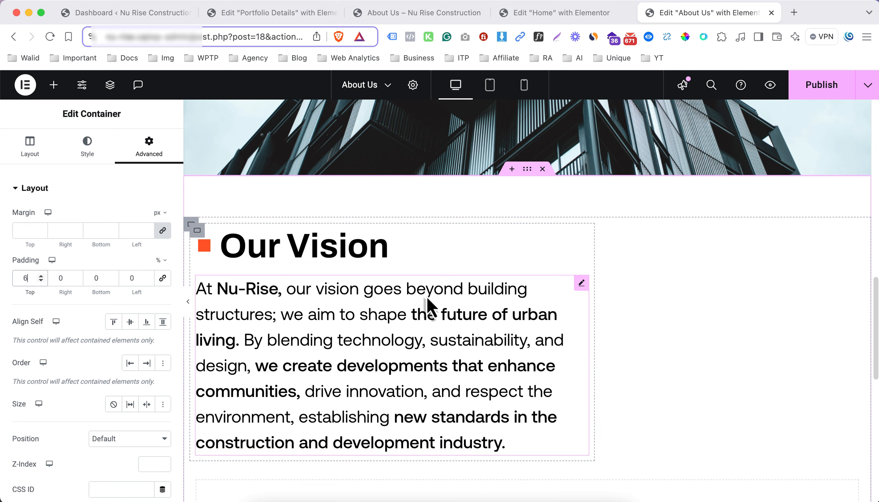
Add a container inside the empty container below the vision paragraph and set its width to 50%
{"action": "scroll", "coordinate": [428, 304], "scroll_direction": "down", "scroll_amount": 5}
{"action": "scroll", "coordinate": [441, 299], "scroll_direction": "down", "scroll_amount": 1}
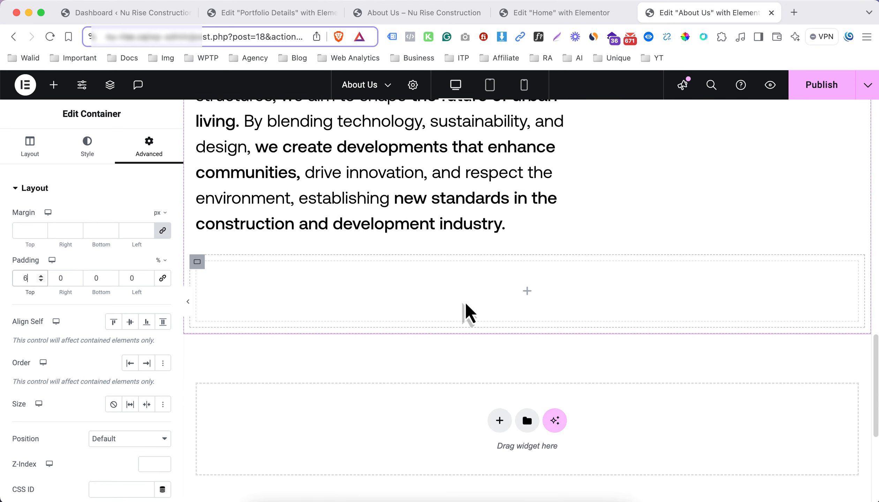
{"action": "left_click", "coordinate": [521, 297]}
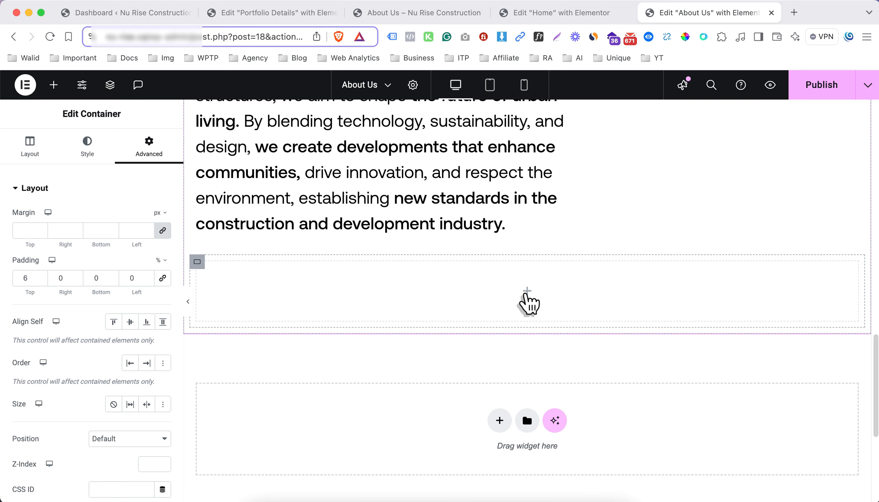
{"action": "left_click", "coordinate": [526, 299]}
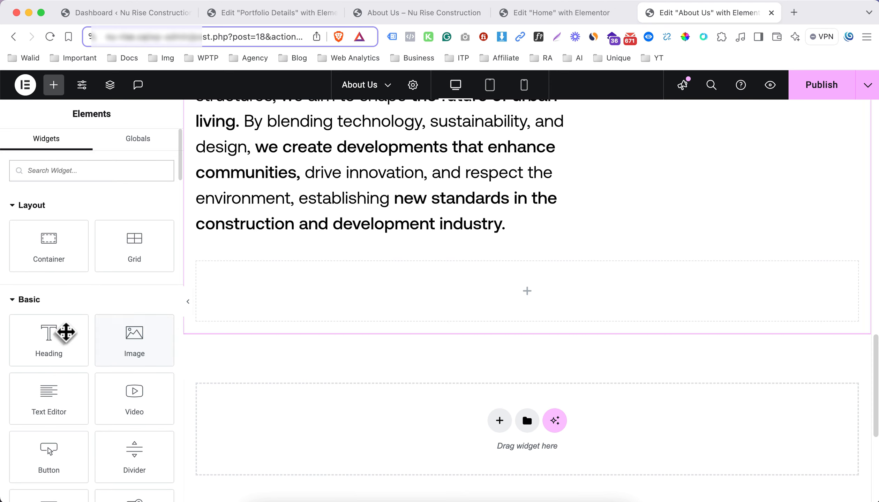
{"action": "left_click_drag", "start_coordinate": [61, 257], "coordinate": [304, 306]}
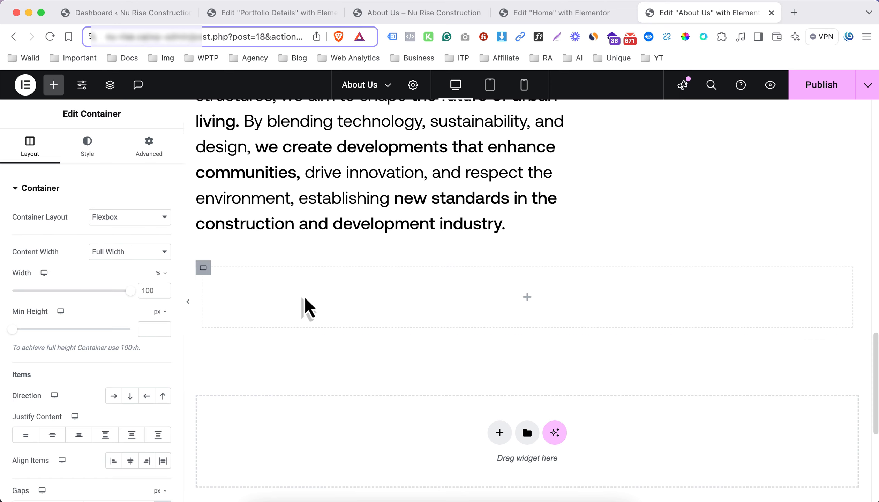
{"action": "double_click", "coordinate": [150, 291]}
{"action": "type", "text": "50"}
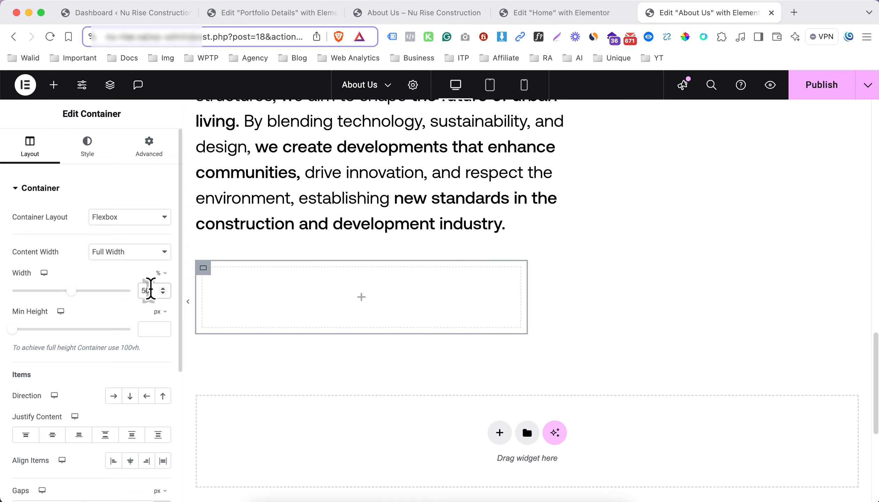
Duplicate the 50% container below the vision paragraph and set the parent container's direction to horizontal row
{"action": "right_click", "coordinate": [204, 269]}
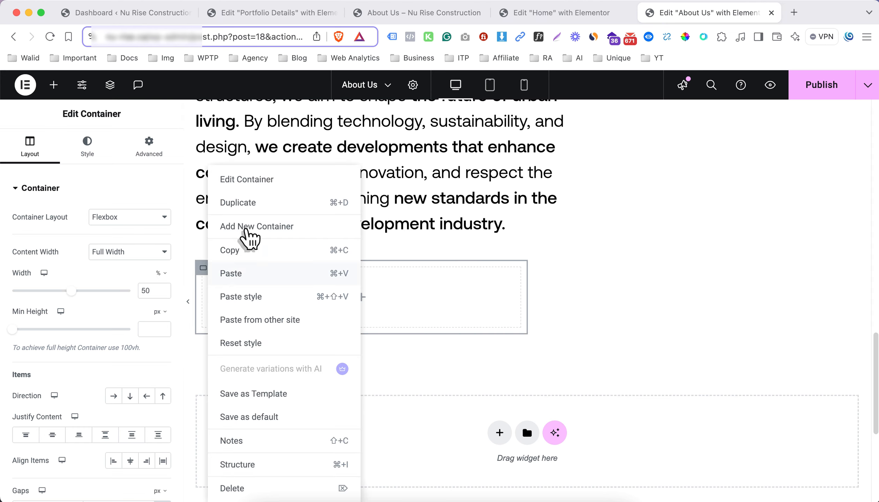
{"action": "left_click", "coordinate": [260, 213]}
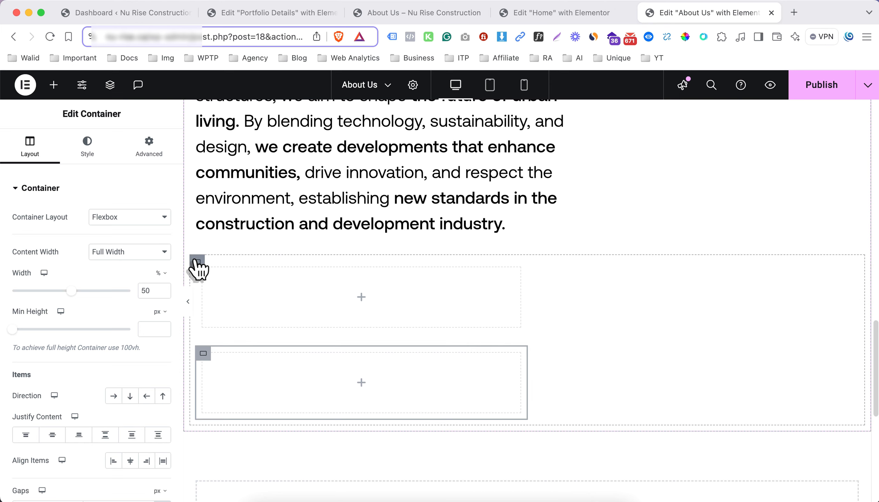
{"action": "left_click", "coordinate": [198, 263]}
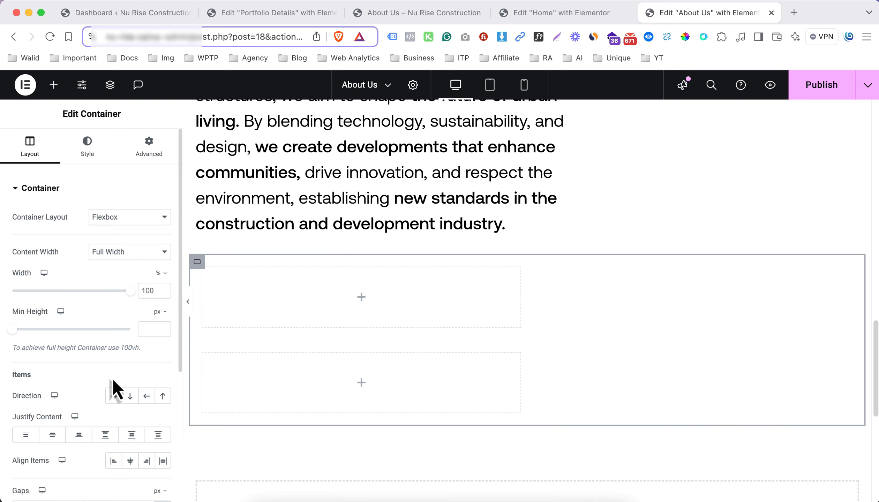
{"action": "left_click", "coordinate": [113, 396]}
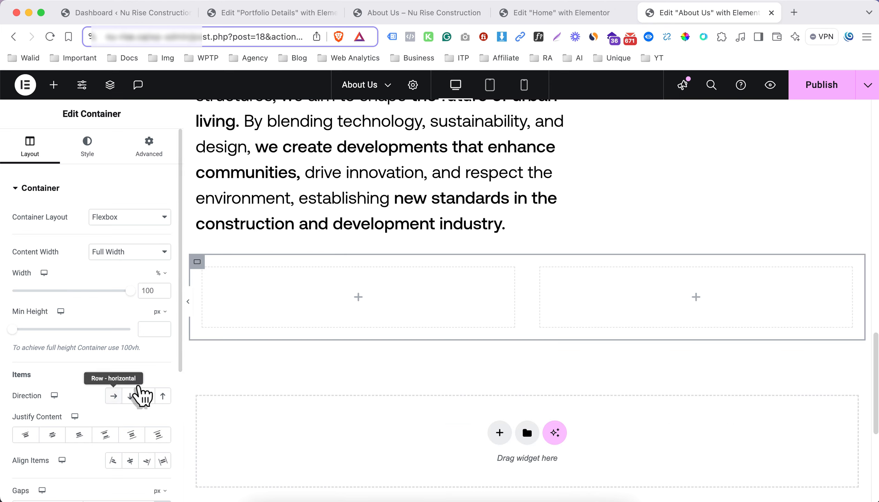
Add an Image widget to the first of the two side-by-side containers
{"action": "left_click", "coordinate": [357, 298]}
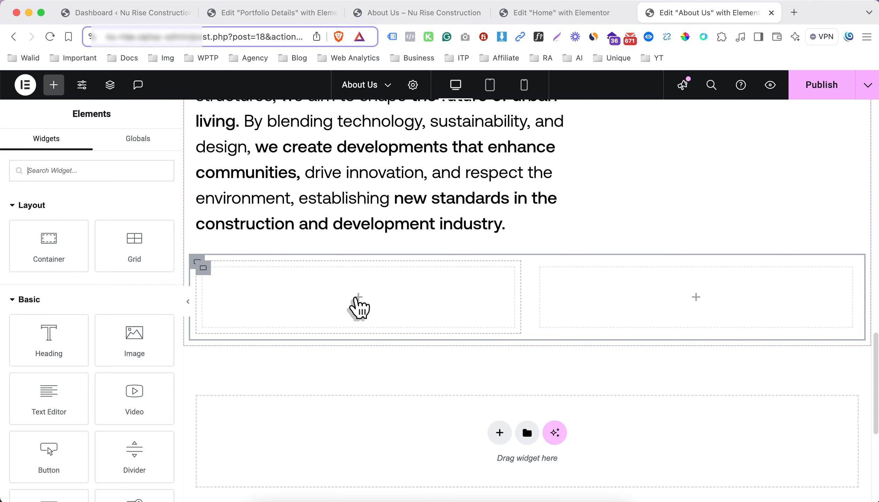
{"action": "left_click_drag", "start_coordinate": [134, 340], "coordinate": [316, 309]}
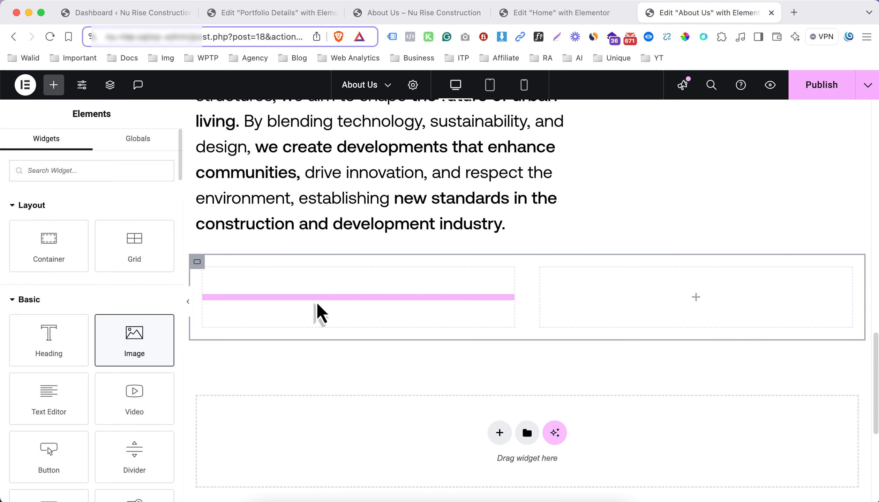
{"action": "left_click", "coordinate": [134, 310]}
{"action": "left_click", "coordinate": [134, 350]}
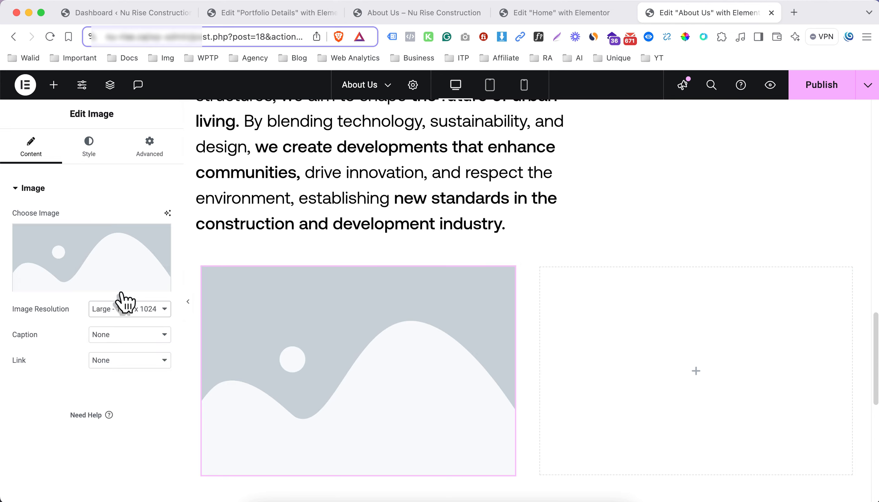
Choose Nu-Rise-Construction-Vector-11.png from the media library for the image widget, reusing its title as the alt text
{"action": "left_click", "coordinate": [118, 278]}
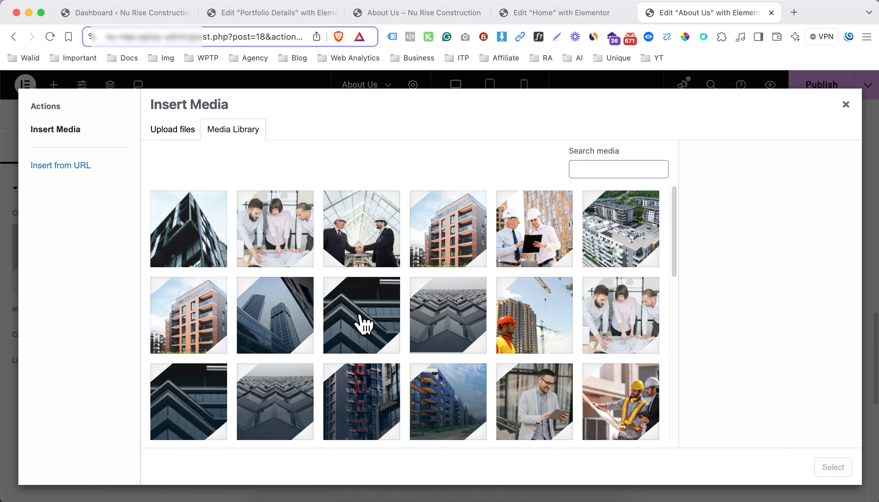
{"action": "left_click", "coordinate": [524, 340]}
{"action": "left_click", "coordinate": [780, 411]}
{"action": "key", "text": "super+a"}
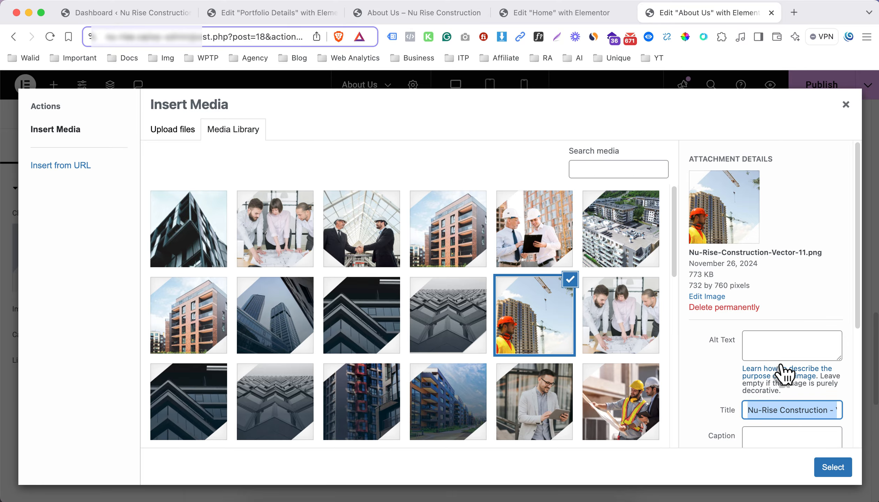
{"action": "left_click", "coordinate": [772, 349]}
{"action": "left_click", "coordinate": [833, 467]}
Unlink the padding of the crane image's container and set it to 0 on all sides
{"action": "left_click", "coordinate": [203, 269]}
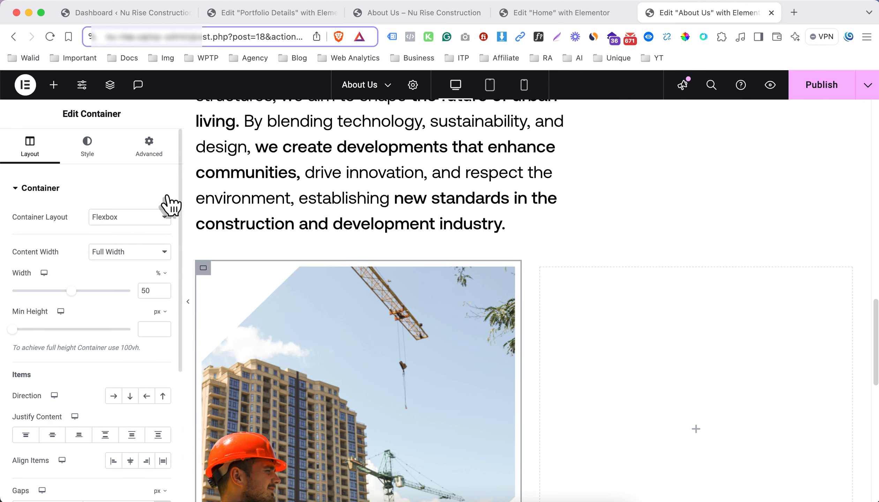
{"action": "left_click", "coordinate": [154, 157]}
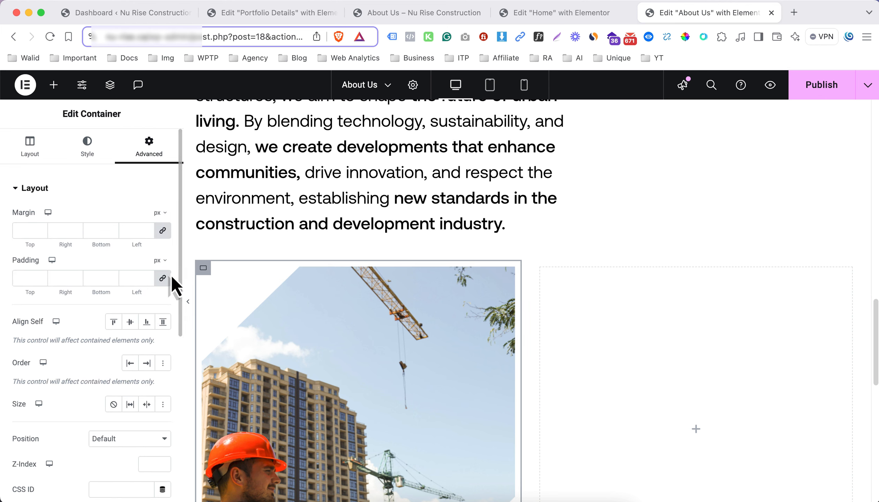
{"action": "left_click", "coordinate": [163, 279]}
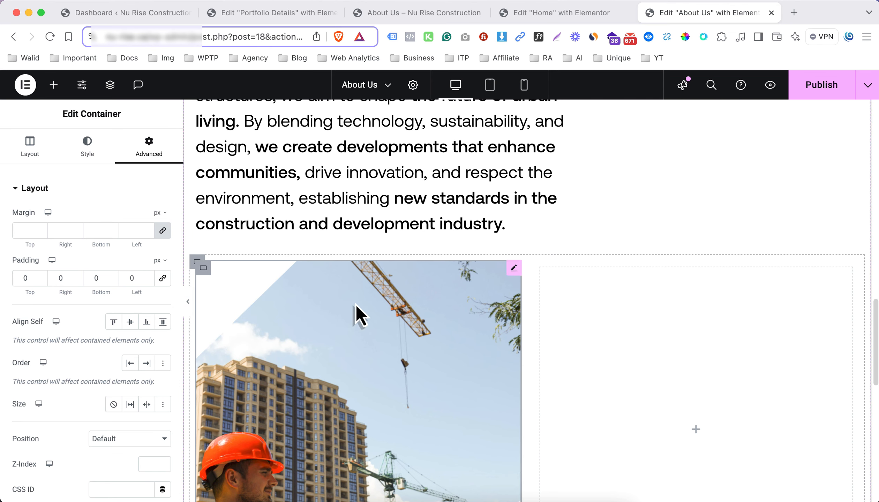
Unlink the padding of the empty container beside the crane image and set all sides to 0
{"action": "scroll", "coordinate": [356, 304], "scroll_direction": "down", "scroll_amount": 3}
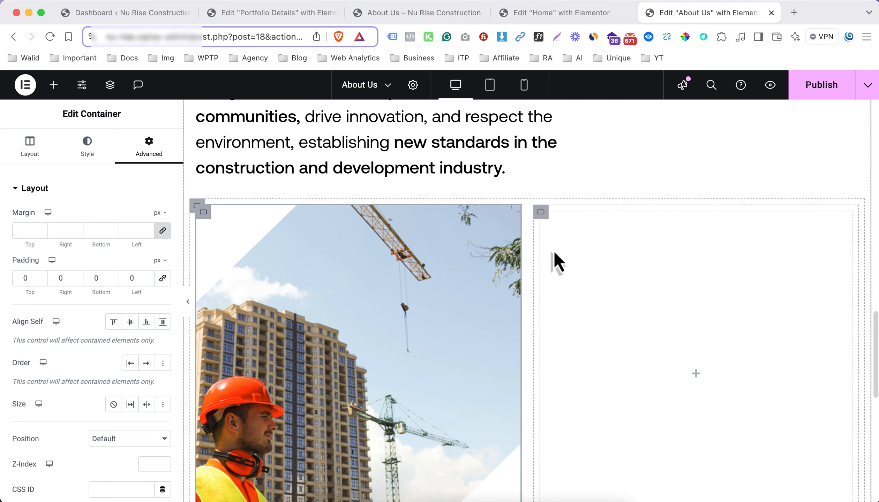
{"action": "left_click", "coordinate": [542, 214]}
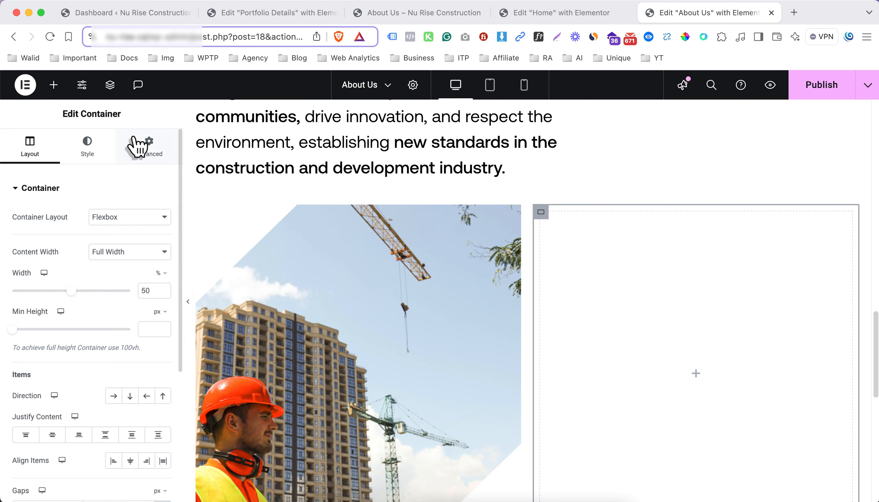
{"action": "left_click", "coordinate": [149, 144]}
{"action": "left_click", "coordinate": [163, 279]}
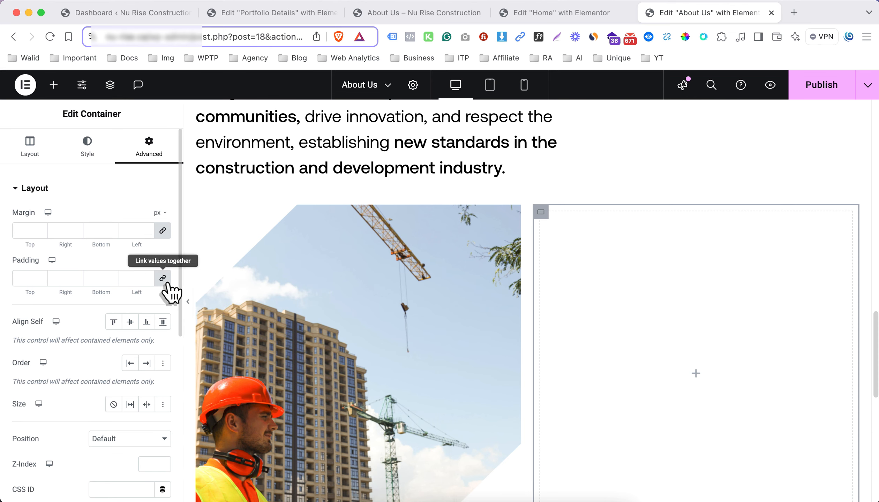
Set Nu-Rise-Construction-Rectangle-4-2.png from the media library as the empty container's background image
{"action": "scroll", "coordinate": [636, 312], "scroll_direction": "down", "scroll_amount": 1}
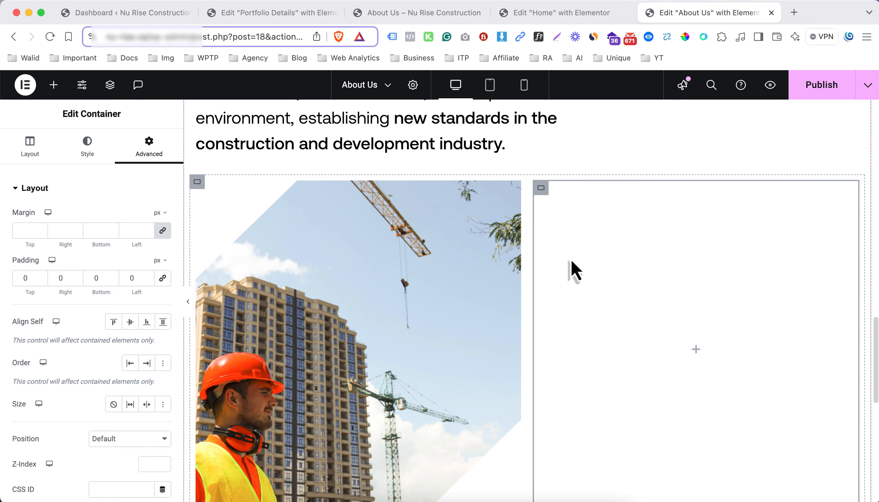
{"action": "scroll", "coordinate": [571, 259], "scroll_direction": "down", "scroll_amount": 3}
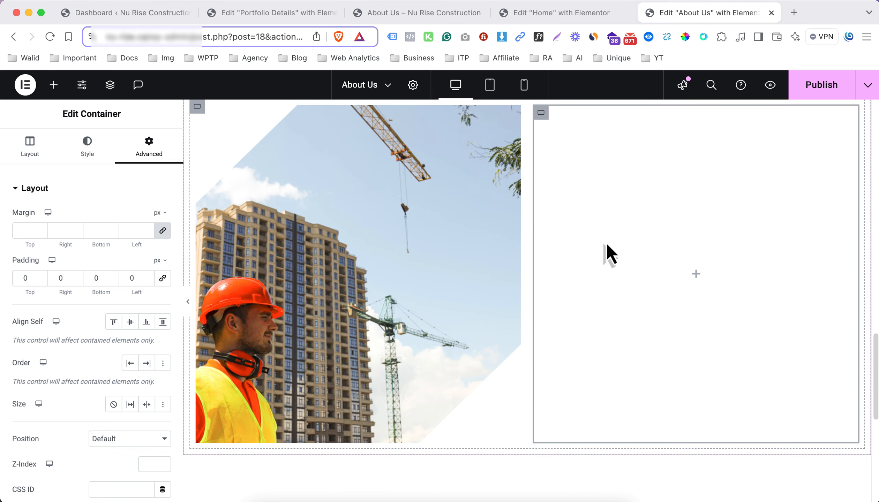
{"action": "scroll", "coordinate": [607, 243], "scroll_direction": "up", "scroll_amount": 2}
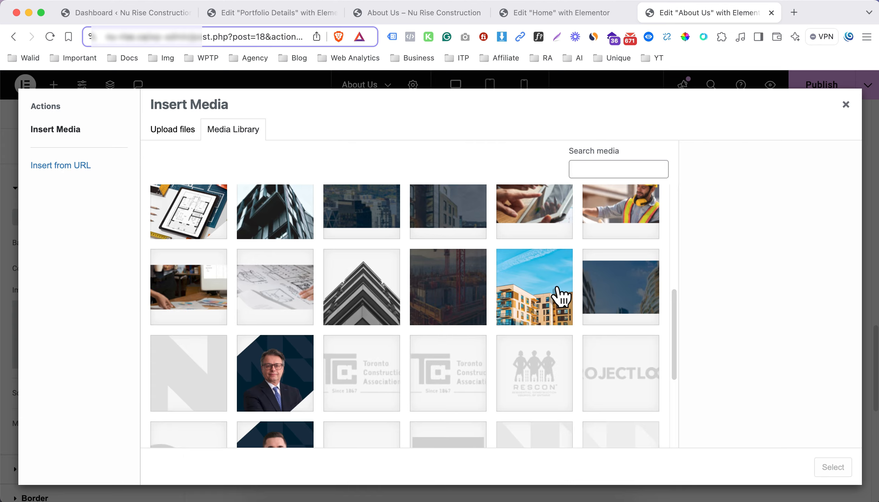
{"action": "left_click", "coordinate": [574, 277]}
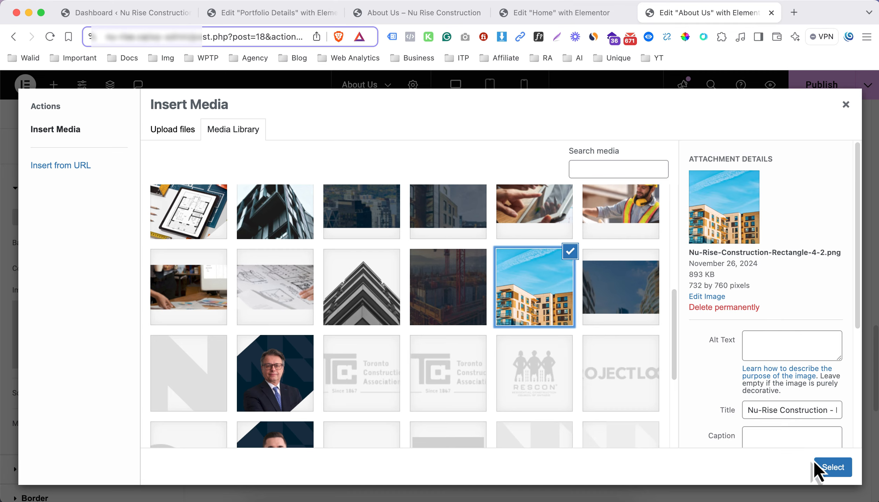
{"action": "left_click", "coordinate": [825, 467]}
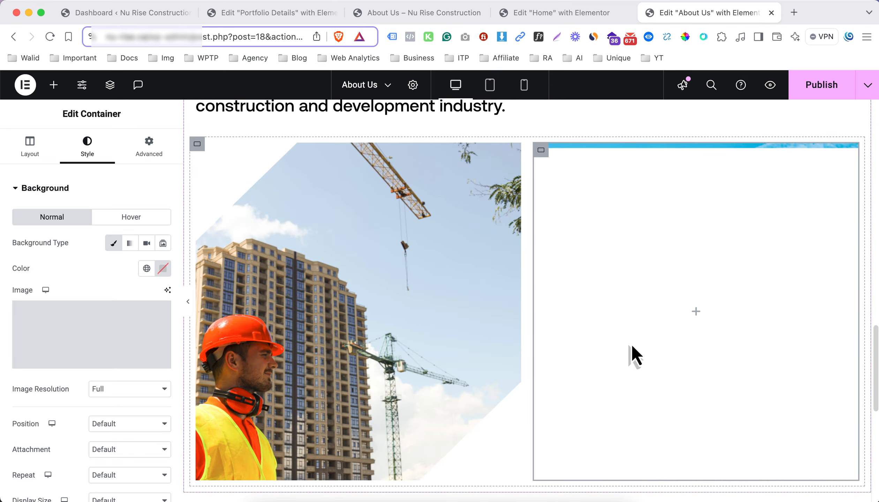
Set the background image's position to Center Center, repeat to No-repeat, and display size to Cover
{"action": "scroll", "coordinate": [84, 374], "scroll_direction": "down", "scroll_amount": 2}
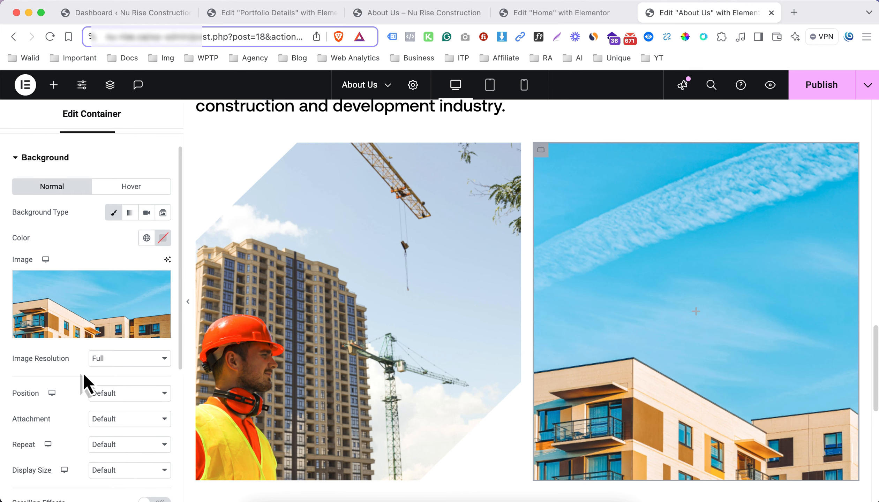
{"action": "left_click", "coordinate": [122, 393]}
{"action": "left_click", "coordinate": [126, 407]}
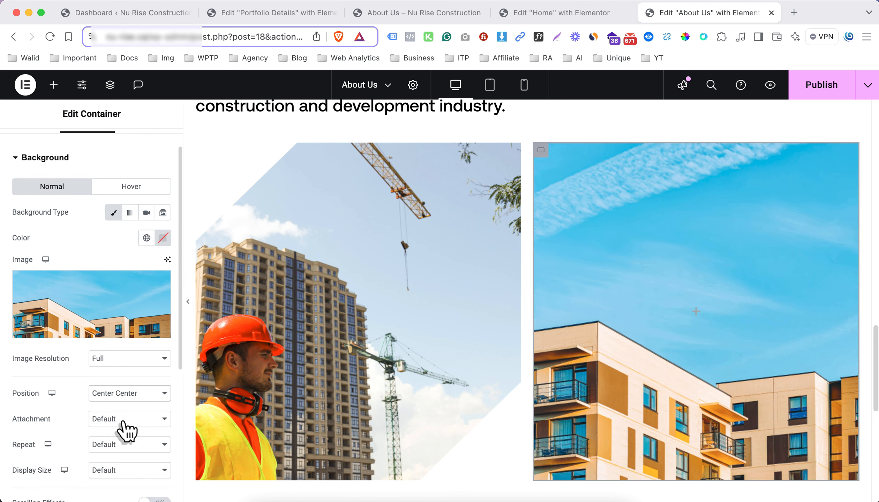
{"action": "left_click", "coordinate": [115, 453]}
{"action": "left_click", "coordinate": [116, 460]}
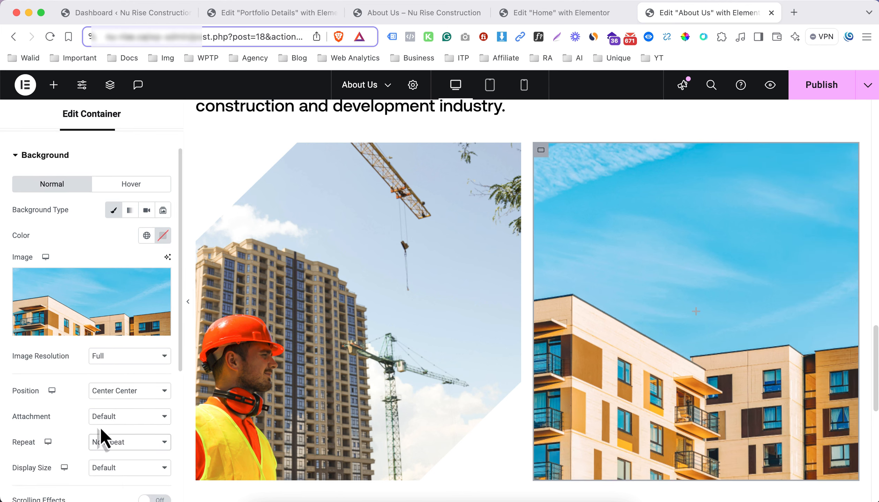
{"action": "scroll", "coordinate": [111, 442], "scroll_direction": "down", "scroll_amount": 2}
{"action": "left_click", "coordinate": [107, 434]}
{"action": "left_click", "coordinate": [114, 461]}
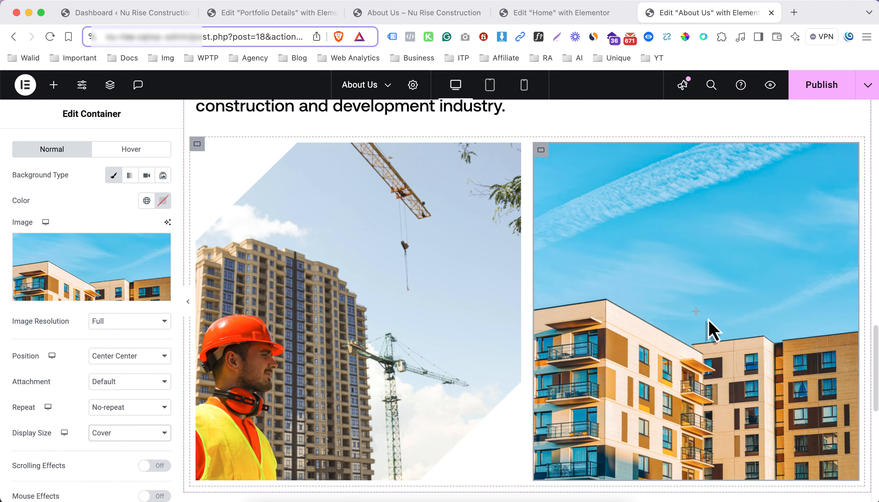
Add an Icon widget to the container with the background image and set its view to Framed
{"action": "left_click", "coordinate": [696, 312]}
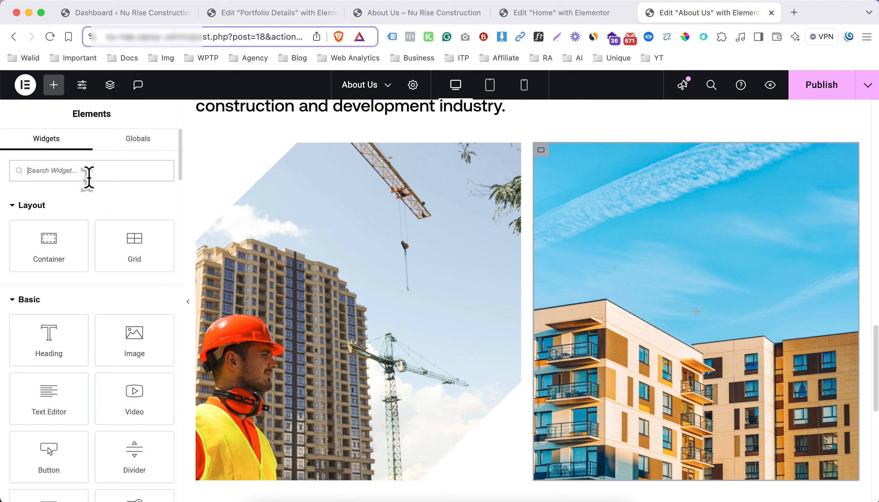
{"action": "type", "text": "icon"}
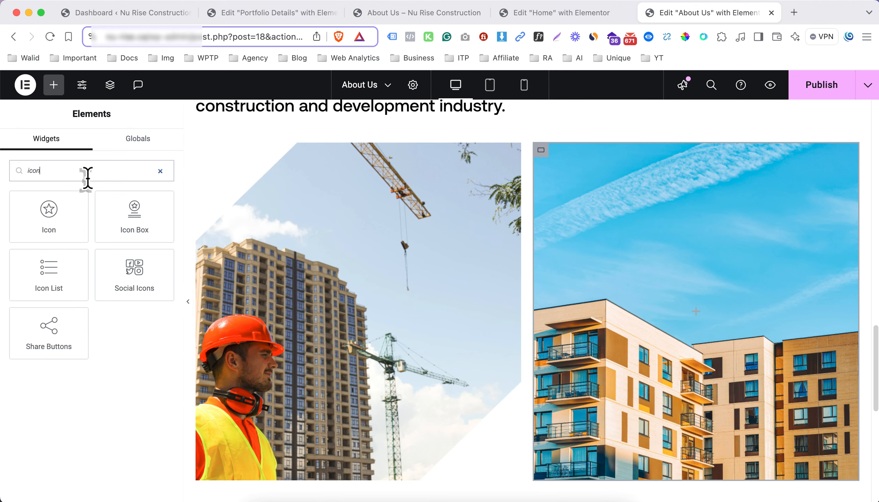
{"action": "left_click_drag", "start_coordinate": [47, 222], "coordinate": [654, 299]}
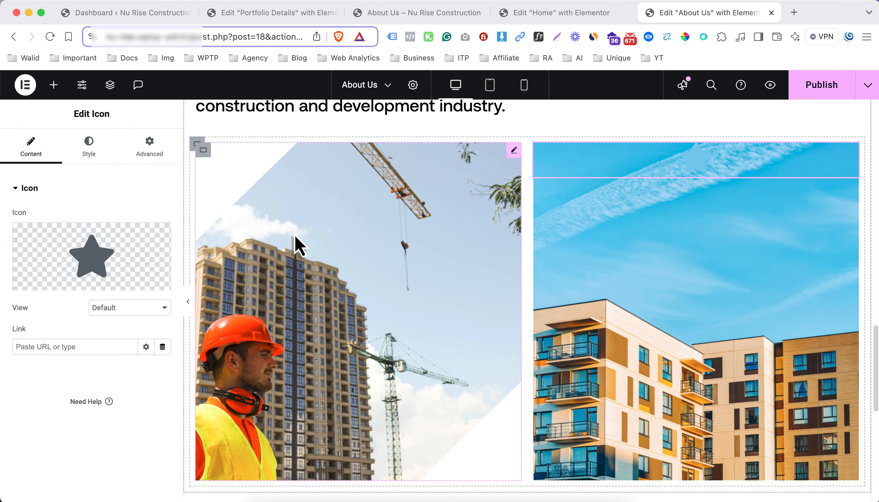
{"action": "left_click", "coordinate": [128, 311]}
{"action": "left_click", "coordinate": [122, 333]}
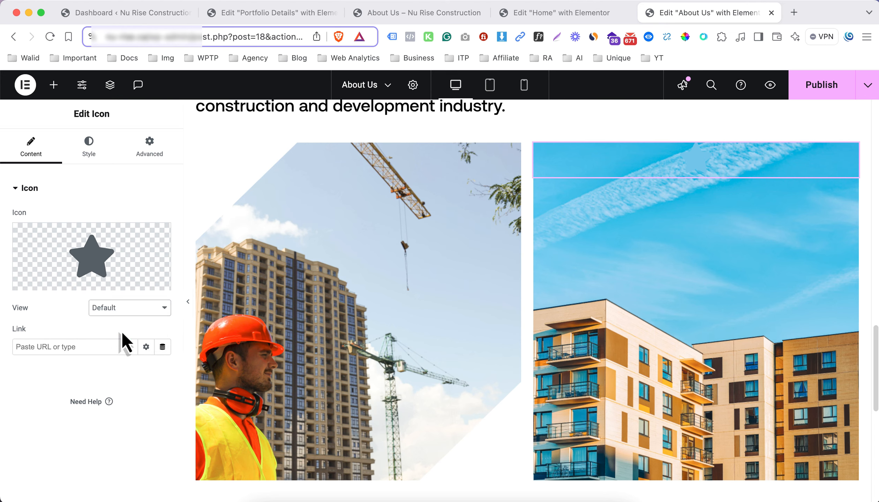
Replace the star icon with the outlined Themify control play triangle, found by searching the icon library for "play"
{"action": "left_click", "coordinate": [106, 245]}
{"action": "left_click", "coordinate": [349, 131]}
{"action": "type", "text": "play"}
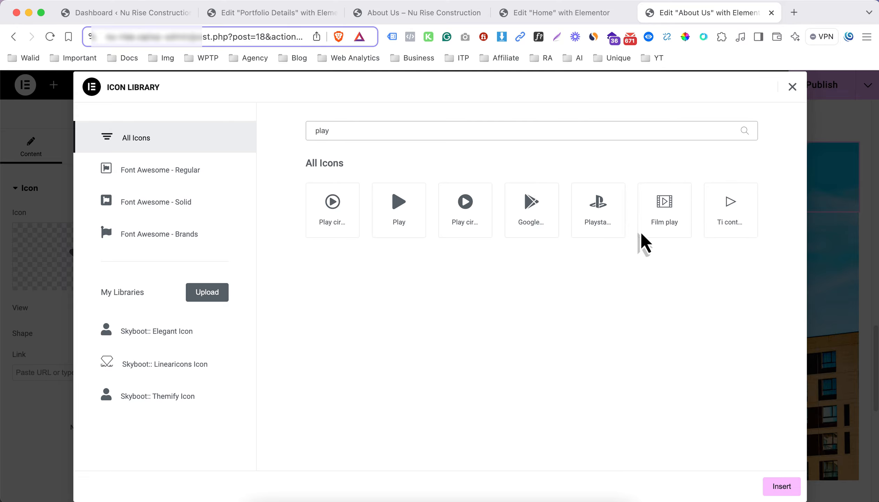
{"action": "left_click", "coordinate": [741, 221]}
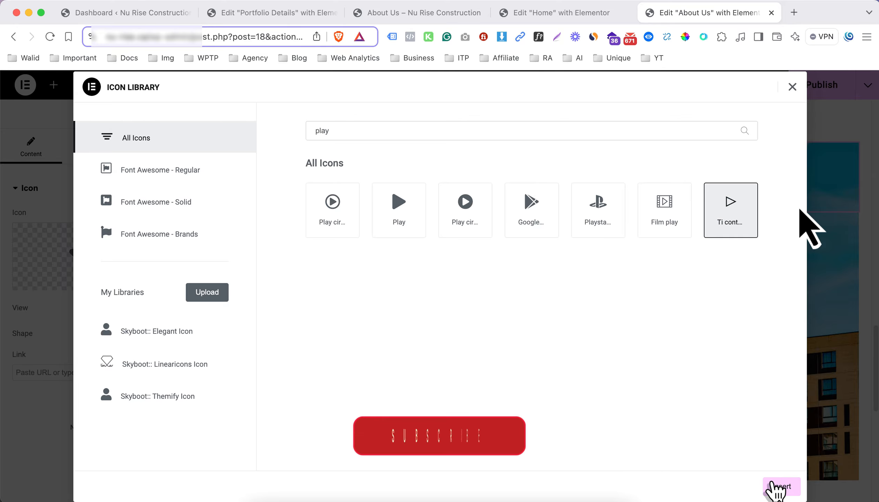
{"action": "left_click", "coordinate": [780, 486]}
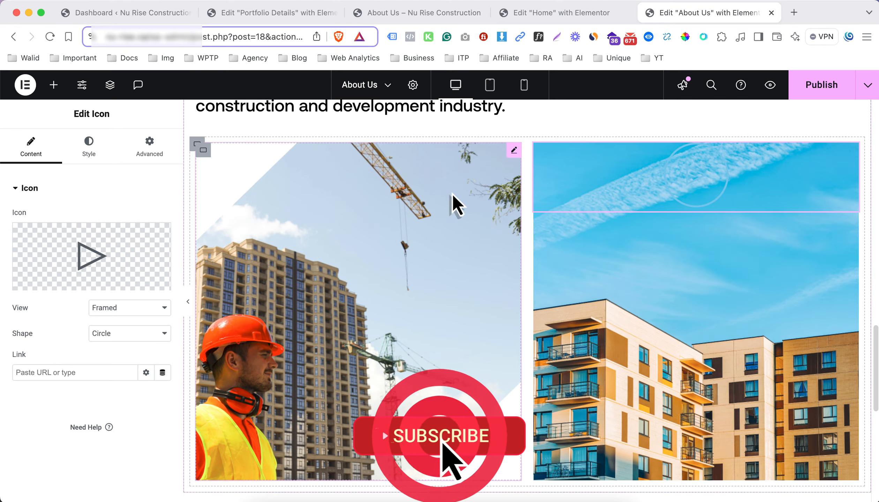
Set the justify content of the play icon's container to Space Around
{"action": "left_click", "coordinate": [542, 150]}
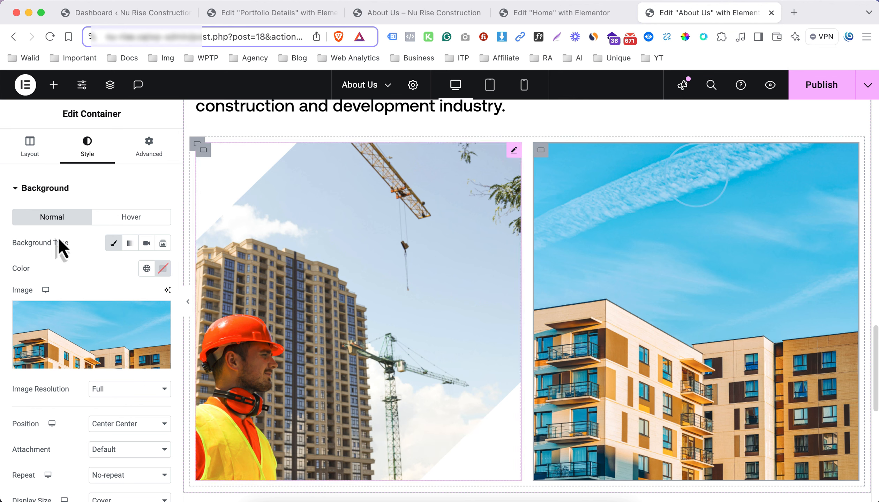
{"action": "left_click", "coordinate": [36, 161]}
{"action": "scroll", "coordinate": [78, 307], "scroll_direction": "down", "scroll_amount": 2}
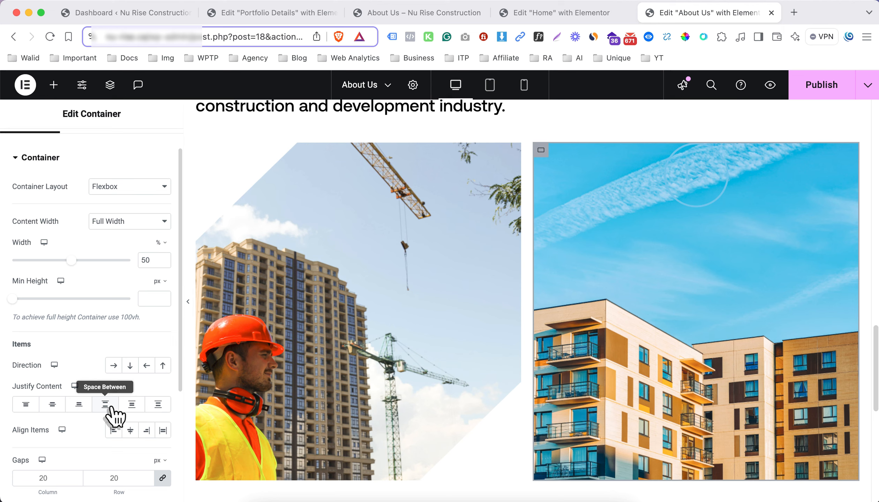
{"action": "left_click", "coordinate": [136, 405]}
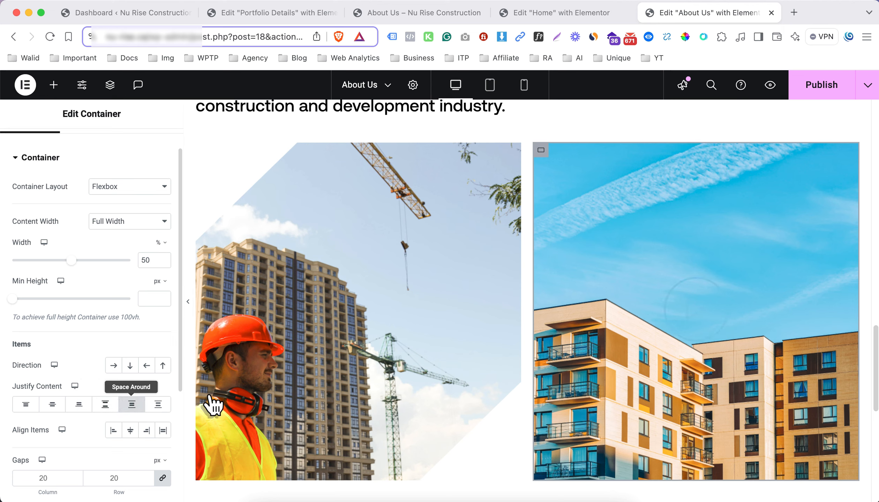
{"action": "scroll", "coordinate": [101, 188], "scroll_direction": "up", "scroll_amount": 2}
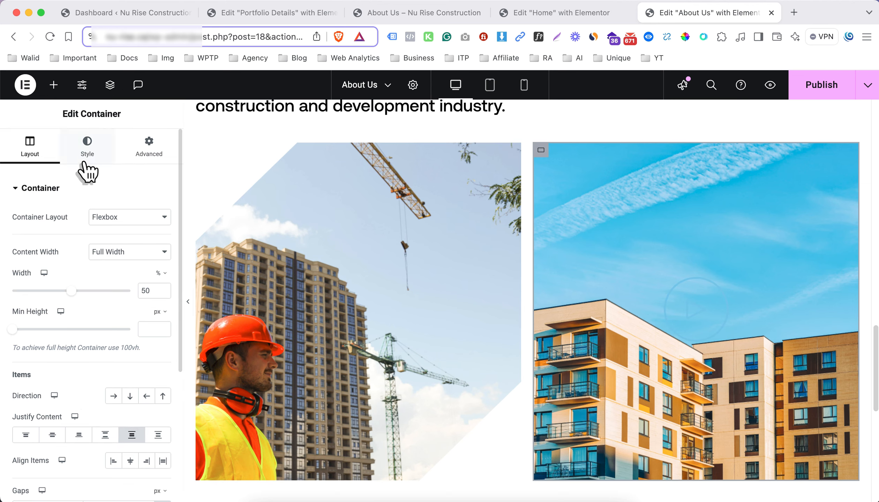
Set the play icon's primary color to white
{"action": "left_click", "coordinate": [85, 158]}
{"action": "left_click", "coordinate": [639, 314]}
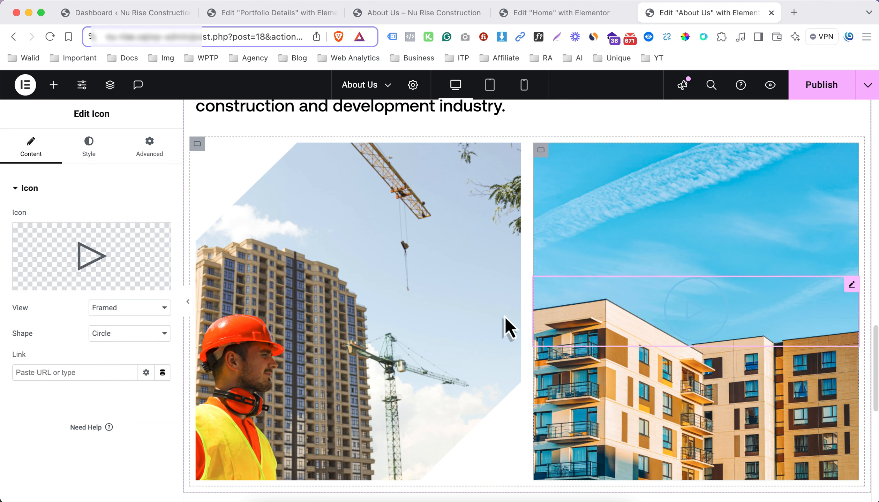
{"action": "left_click", "coordinate": [92, 155]}
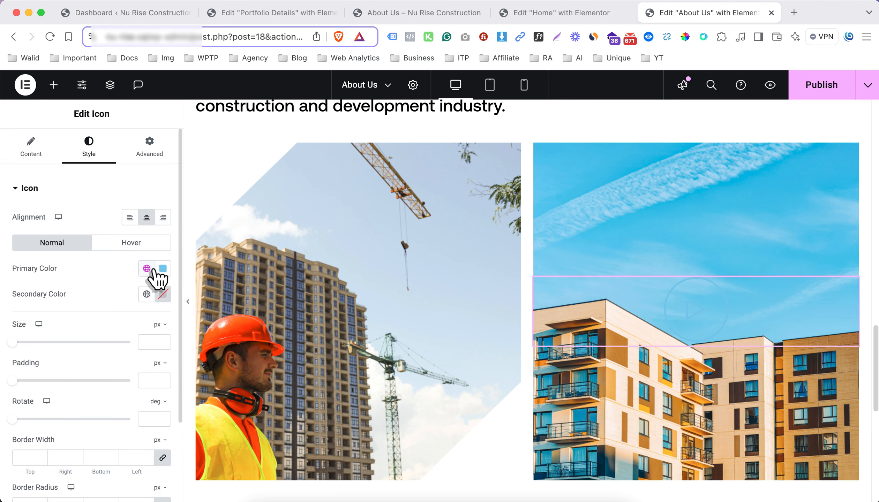
{"action": "left_click", "coordinate": [162, 270]}
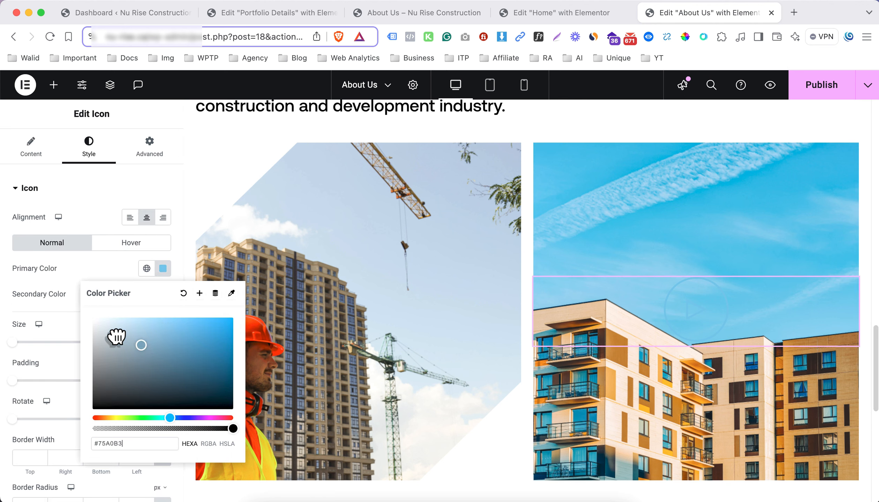
{"action": "left_click_drag", "start_coordinate": [117, 337], "coordinate": [57, 285]}
{"action": "left_click", "coordinate": [59, 290]}
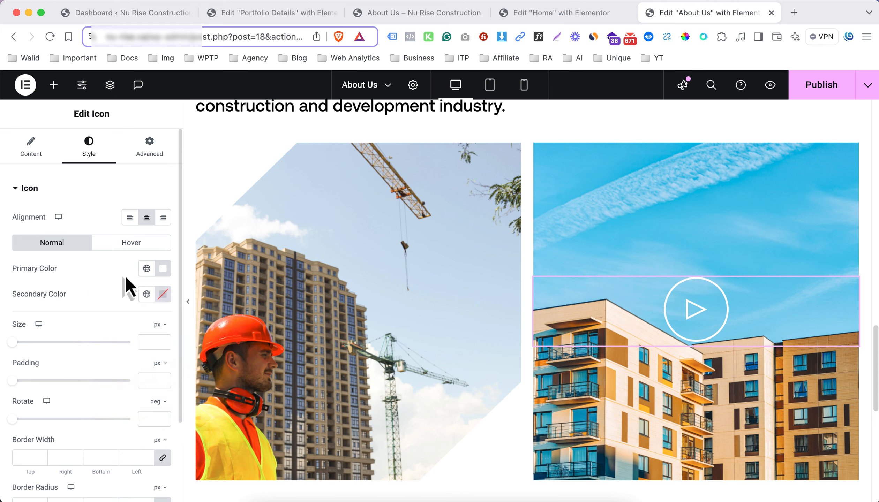
Set the play icon's secondary color to fully transparent white, #FFFFFF00, and check the result at full page width
{"action": "left_click", "coordinate": [163, 294]}
{"action": "type", "text": "#FF8282"}
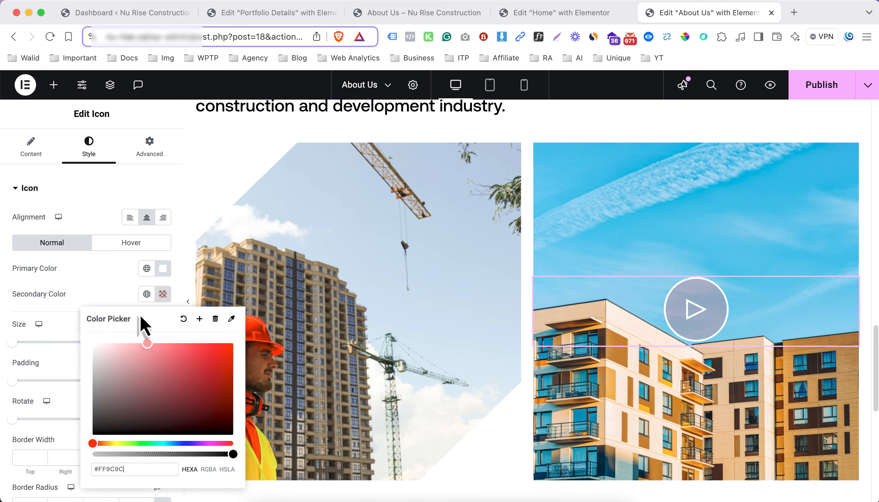
{"action": "left_click_drag", "start_coordinate": [161, 344], "coordinate": [84, 314]}
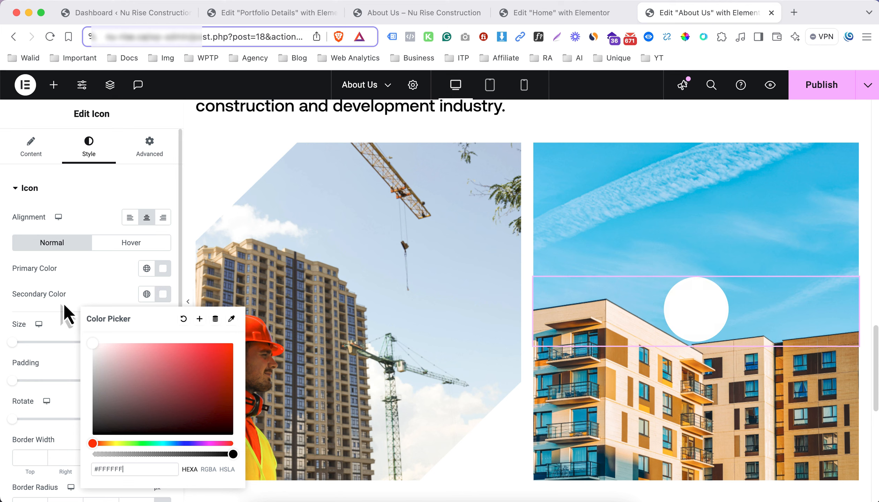
{"action": "left_click", "coordinate": [123, 470]}
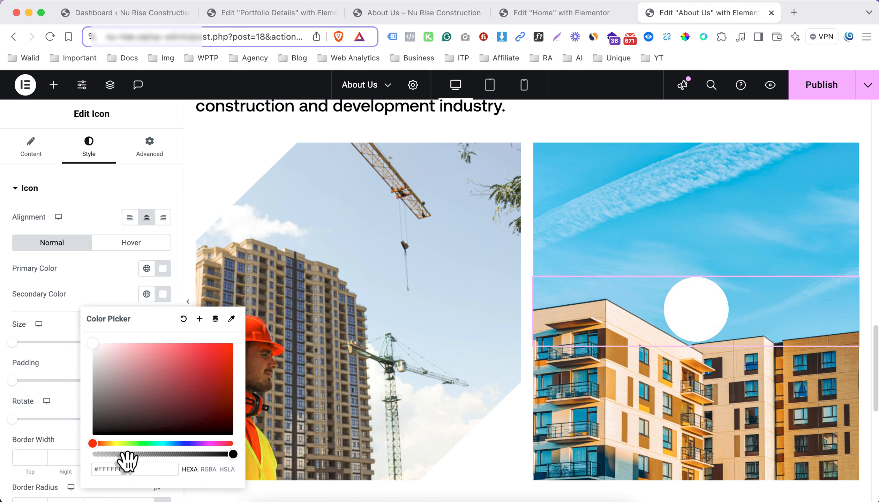
{"action": "type", "text": "00"}
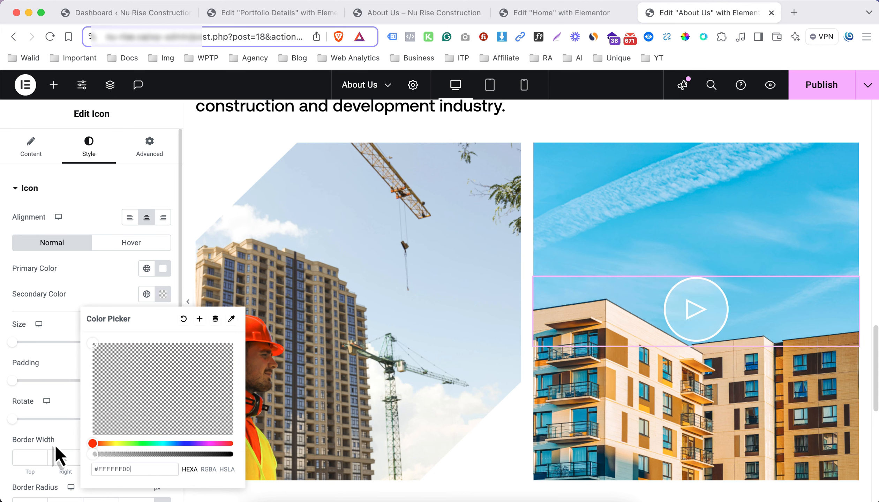
{"action": "left_click", "coordinate": [49, 307]}
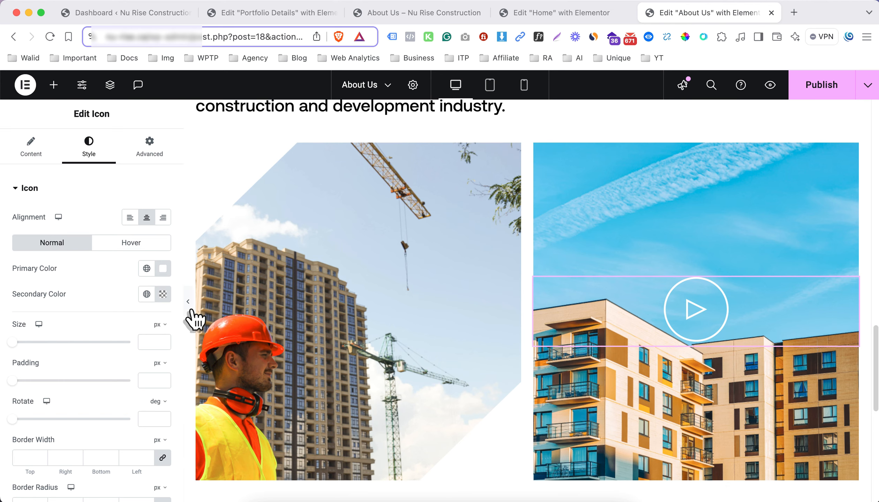
{"action": "left_click", "coordinate": [189, 302]}
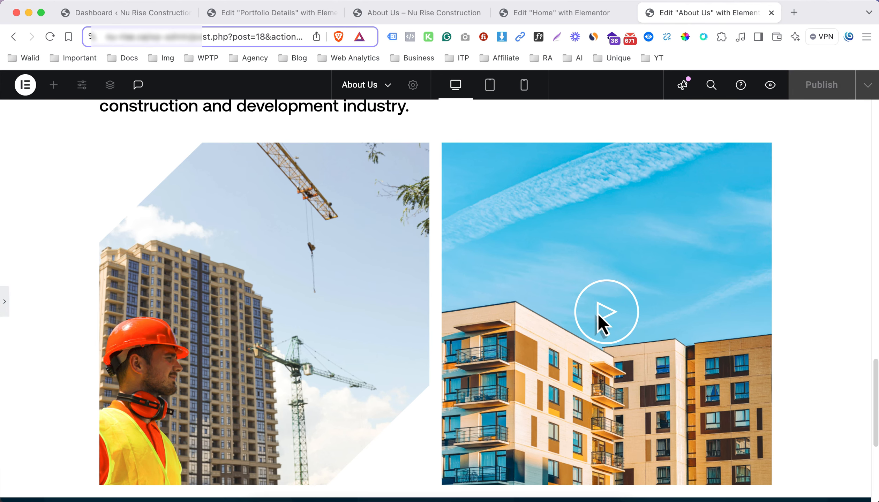
{"action": "left_click", "coordinate": [7, 302]}
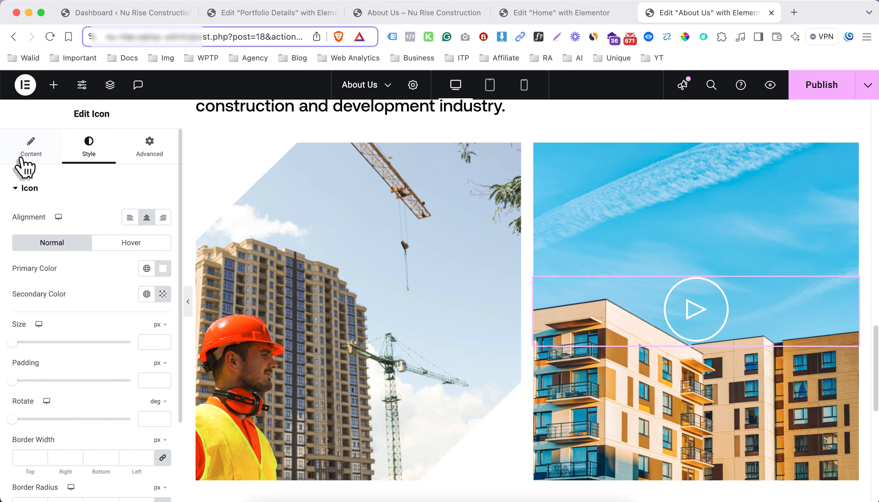
Set the play icon's link to the placeholder "#"
{"action": "left_click", "coordinate": [31, 148]}
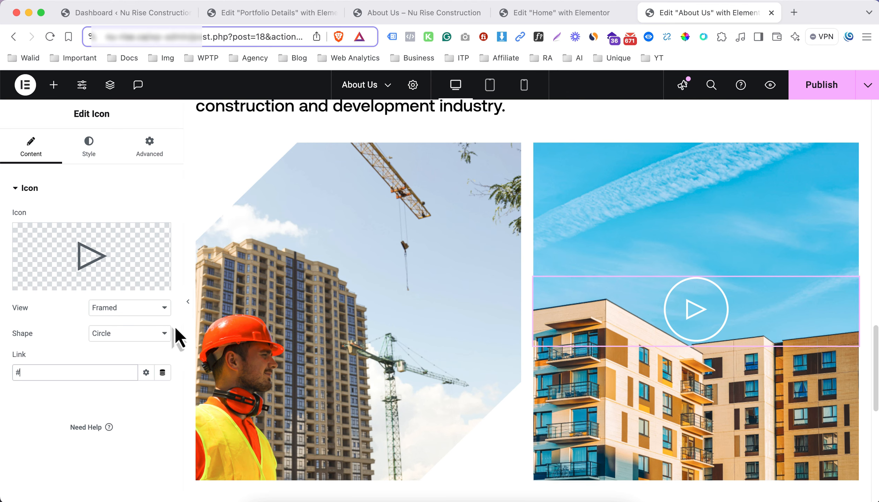
{"action": "scroll", "coordinate": [617, 310], "scroll_direction": "down", "scroll_amount": 2}
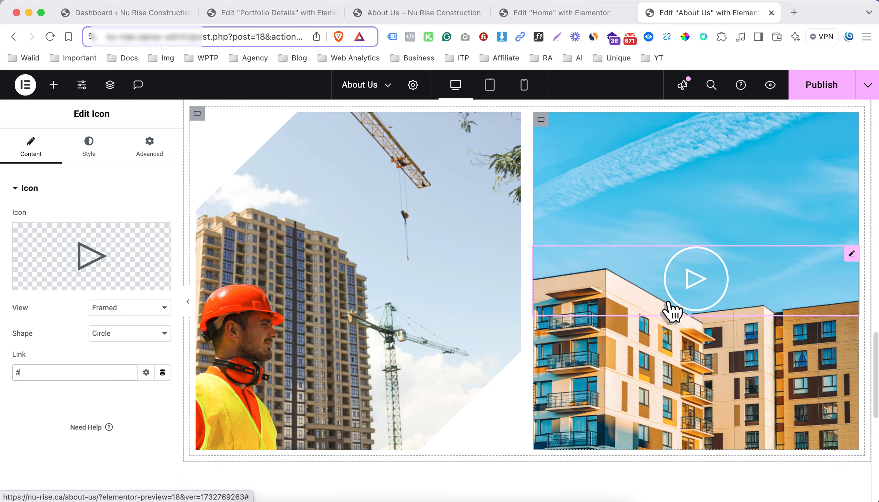
{"action": "scroll", "coordinate": [635, 244], "scroll_direction": "down", "scroll_amount": 10}
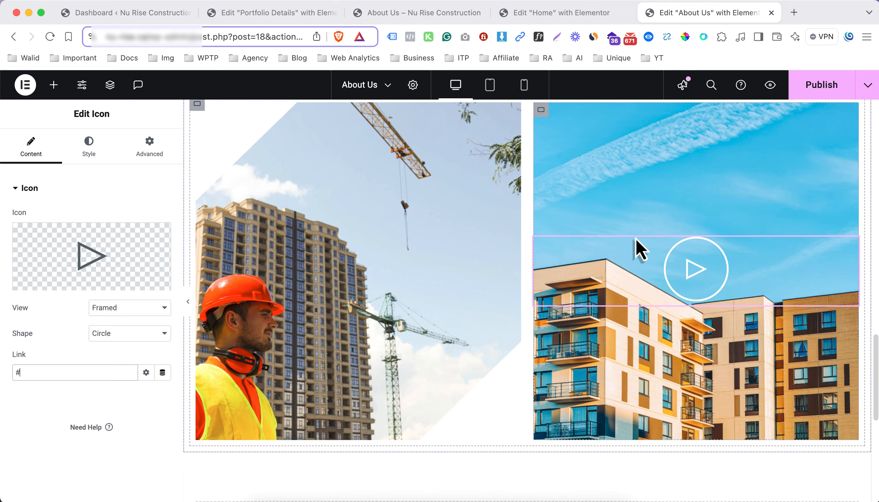
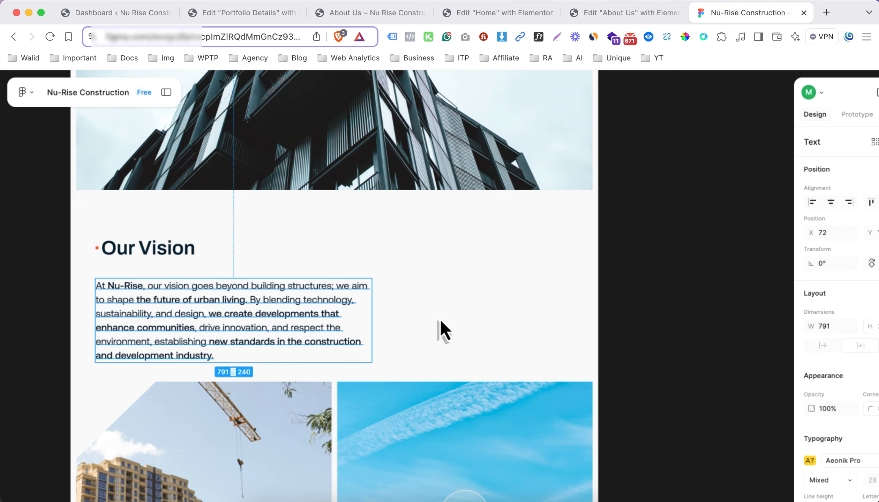
Examine the Our Vision images and Our Story section in the Figma design, and the Our Promise section of the Home page
{"action": "scroll", "coordinate": [368, 320], "scroll_direction": "down", "scroll_amount": 3}
{"action": "scroll", "coordinate": [367, 311], "scroll_direction": "down", "scroll_amount": 10}
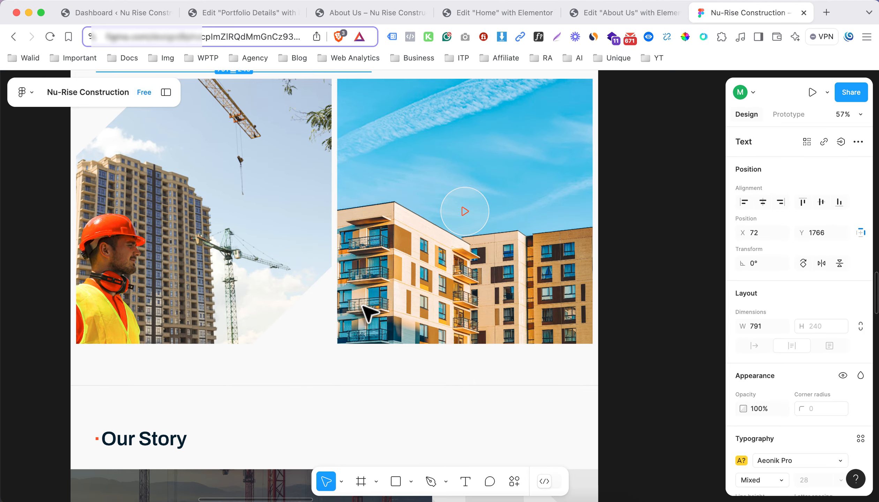
{"action": "scroll", "coordinate": [367, 310], "scroll_direction": "down", "scroll_amount": 2}
{"action": "scroll", "coordinate": [367, 310], "scroll_direction": "left", "scroll_amount": 10}
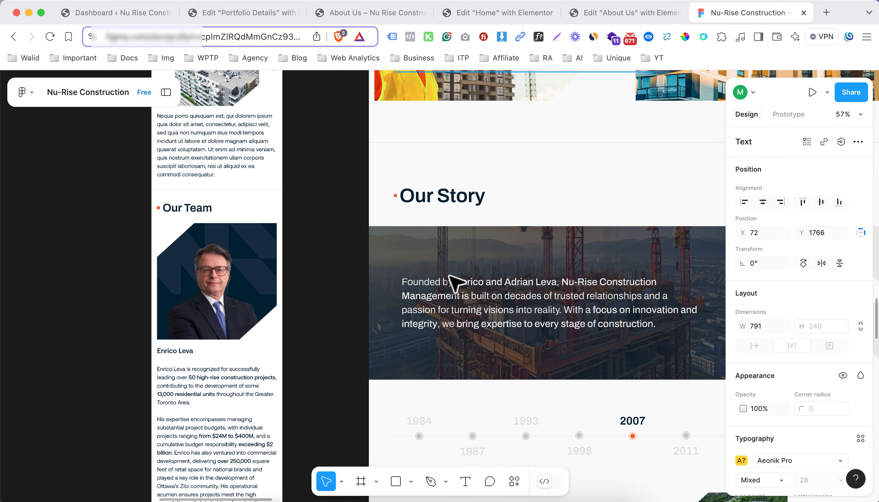
{"action": "scroll", "coordinate": [451, 284], "scroll_direction": "right", "scroll_amount": 8}
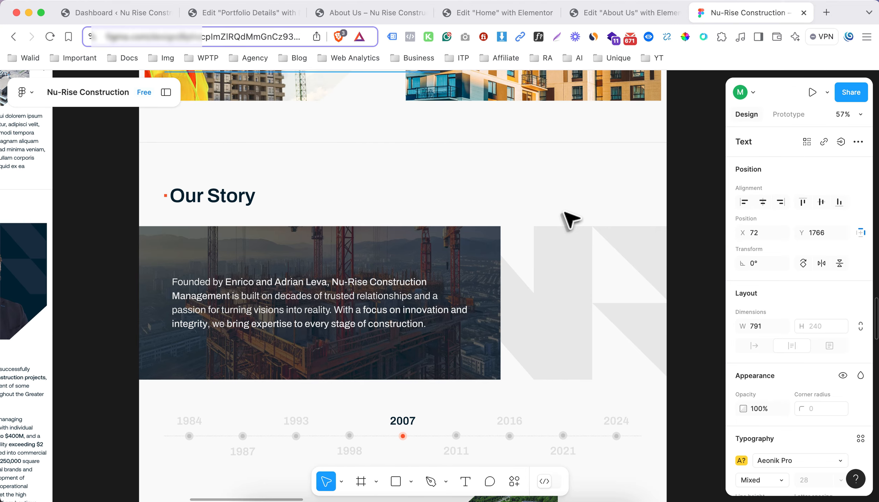
{"action": "left_click", "coordinate": [562, 213]}
{"action": "scroll", "coordinate": [396, 285], "scroll_direction": "left", "scroll_amount": 6}
{"action": "scroll", "coordinate": [396, 286], "scroll_direction": "down", "scroll_amount": 1}
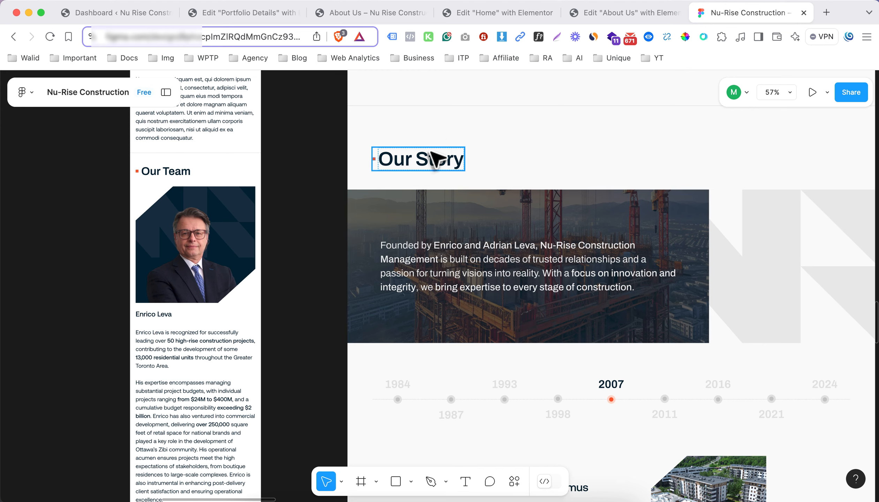
{"action": "left_click", "coordinate": [507, 22]}
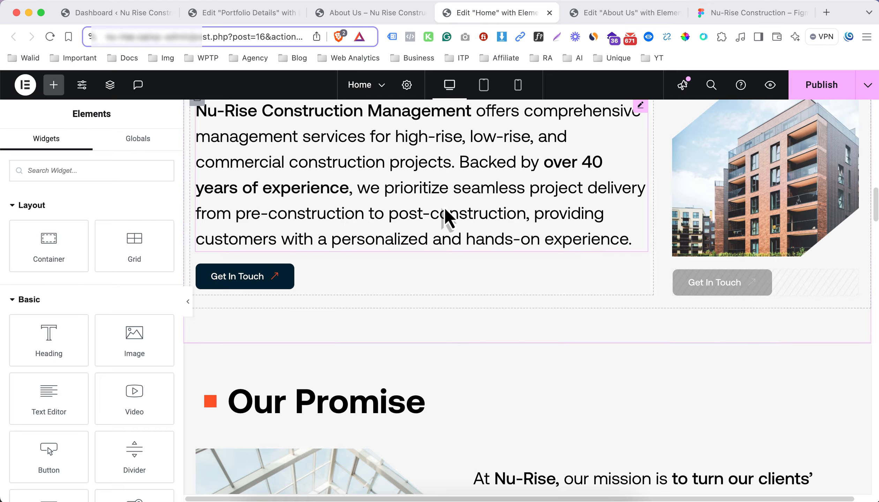
{"action": "scroll", "coordinate": [450, 215], "scroll_direction": "down", "scroll_amount": 5}
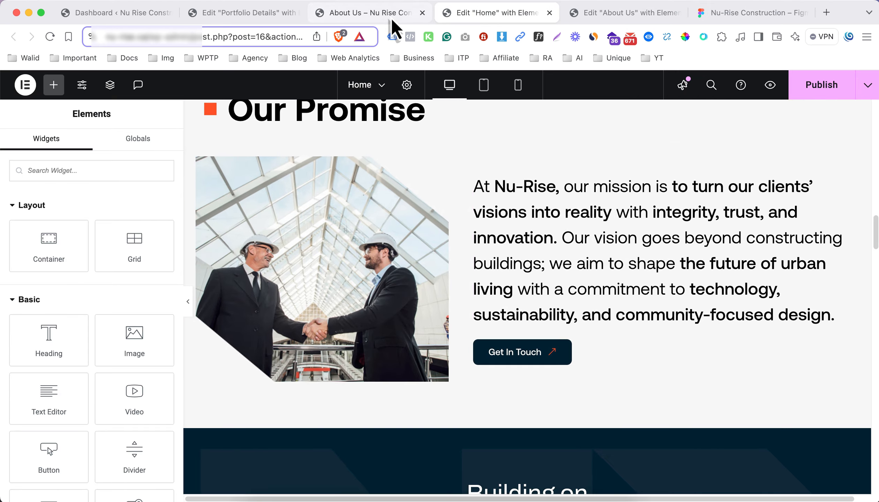
{"action": "left_click_drag", "start_coordinate": [393, 17], "coordinate": [415, 18]}
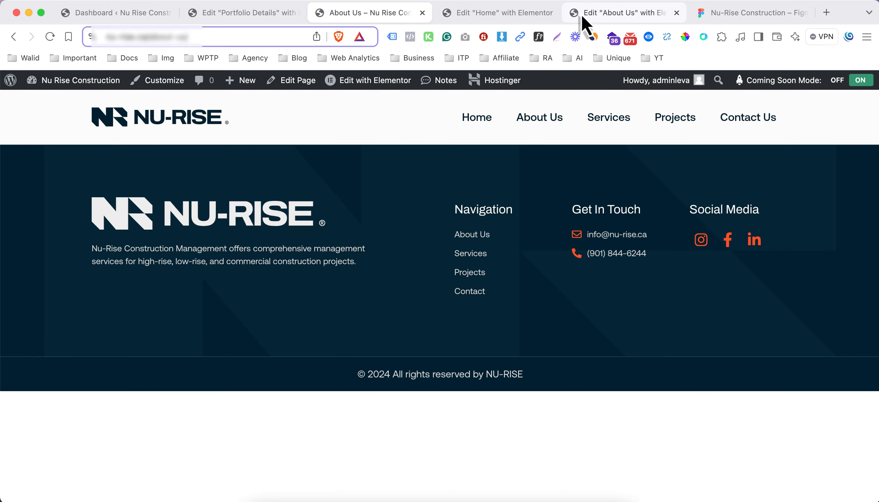
Return to the About Us editor and, for mobile portrait, set the play icon container's top and bottom padding to 80 px
{"action": "left_click", "coordinate": [581, 14]}
{"action": "scroll", "coordinate": [526, 241], "scroll_direction": "up", "scroll_amount": 5}
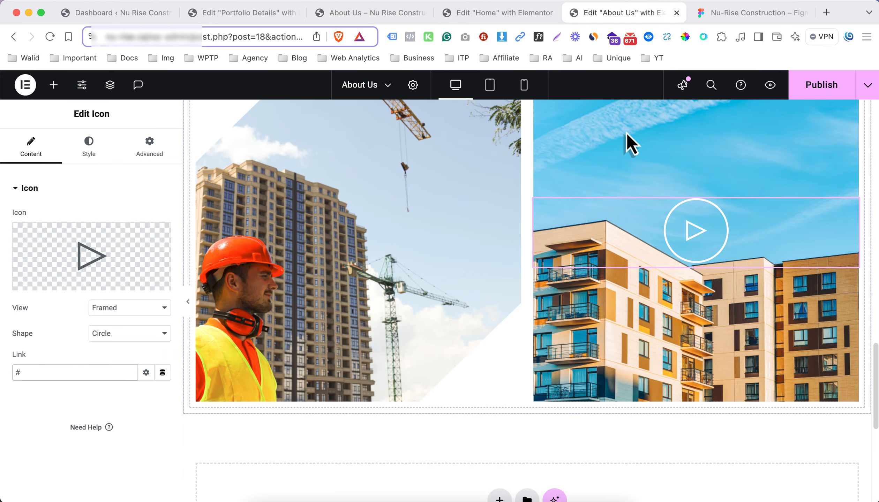
{"action": "left_click", "coordinate": [523, 87]}
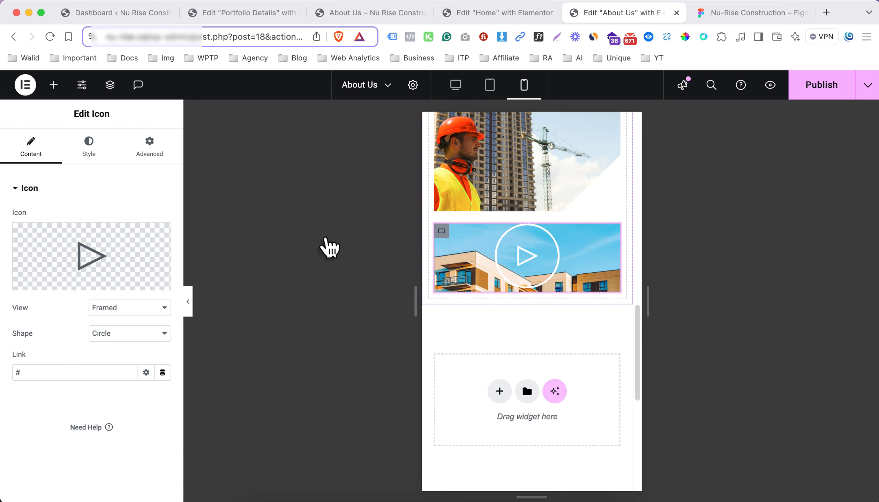
{"action": "left_click", "coordinate": [89, 149]}
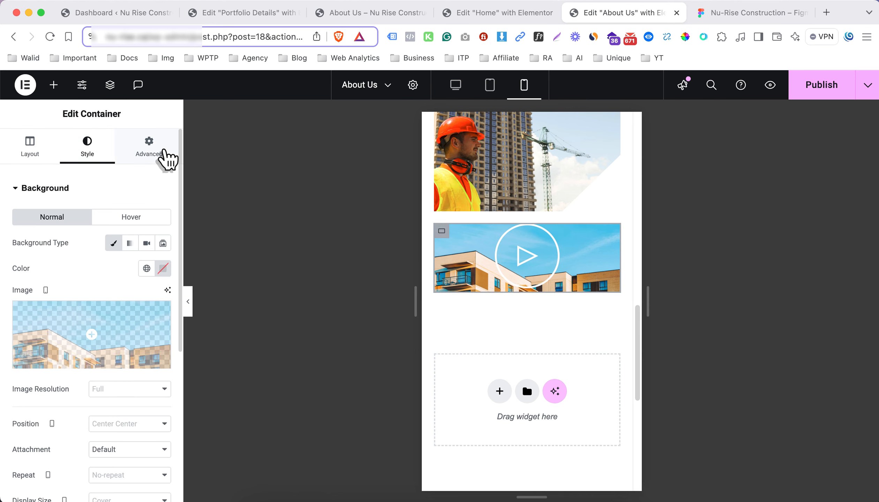
{"action": "left_click", "coordinate": [164, 151]}
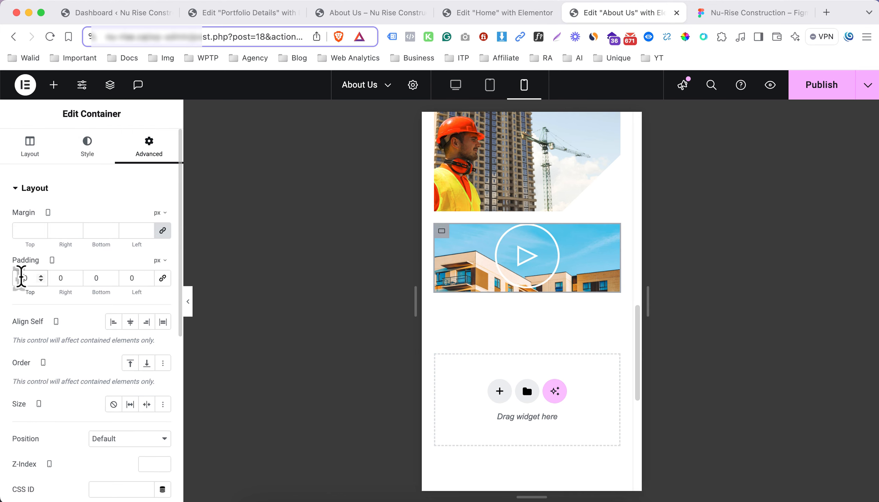
{"action": "type", "text": "0"}
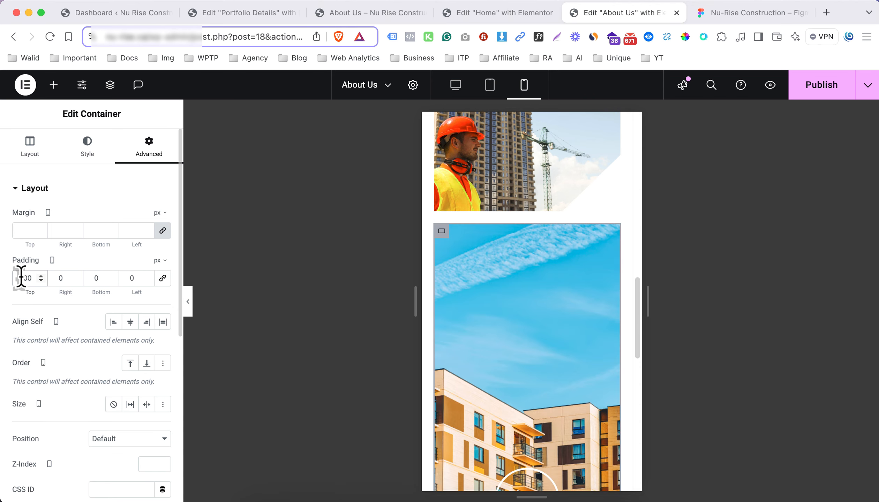
{"action": "key", "text": "BackSpace"}
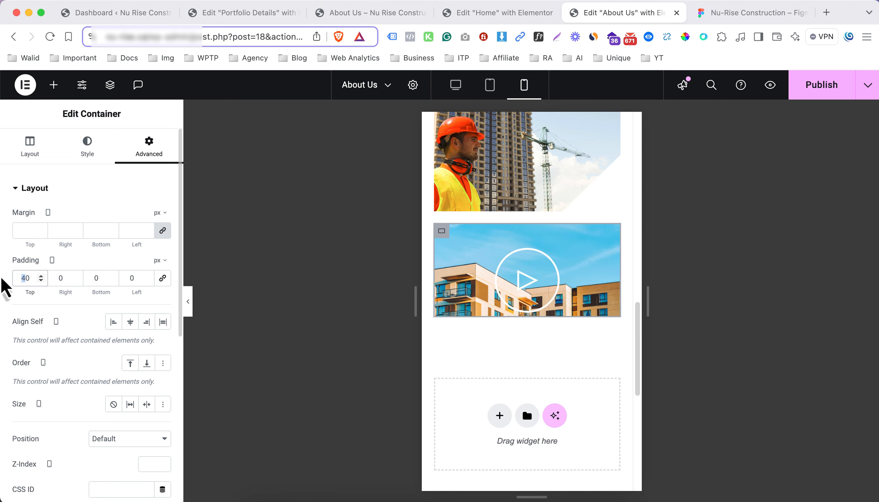
{"action": "type", "text": "8"}
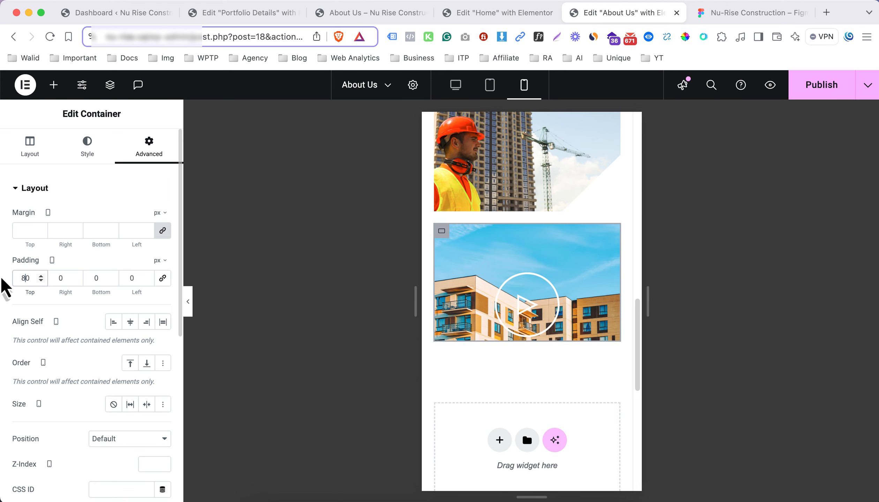
{"action": "left_click", "coordinate": [83, 278]}
{"action": "type", "text": "8"}
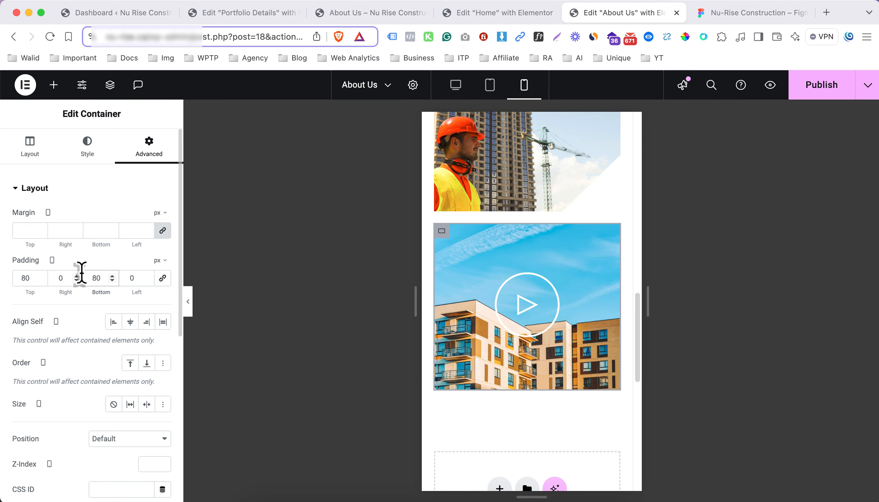
Set the play icon's size to 30 px for mobile portrait
{"action": "left_click", "coordinate": [499, 309]}
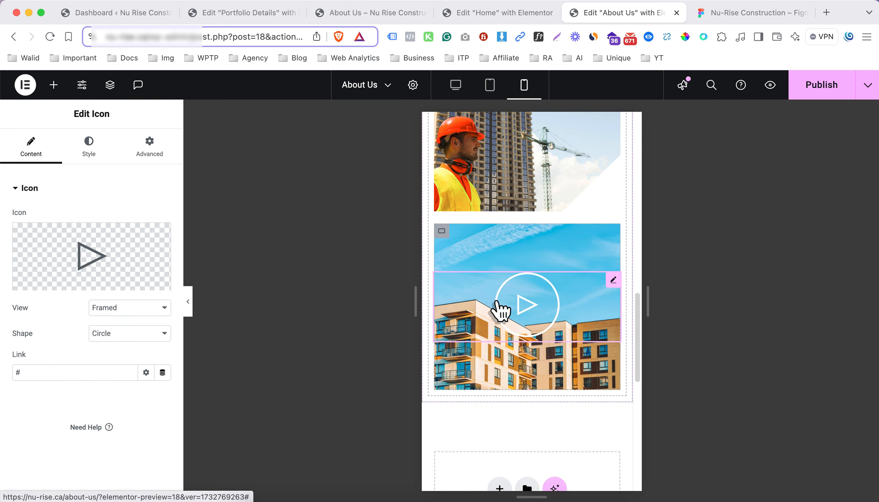
{"action": "left_click", "coordinate": [90, 153]}
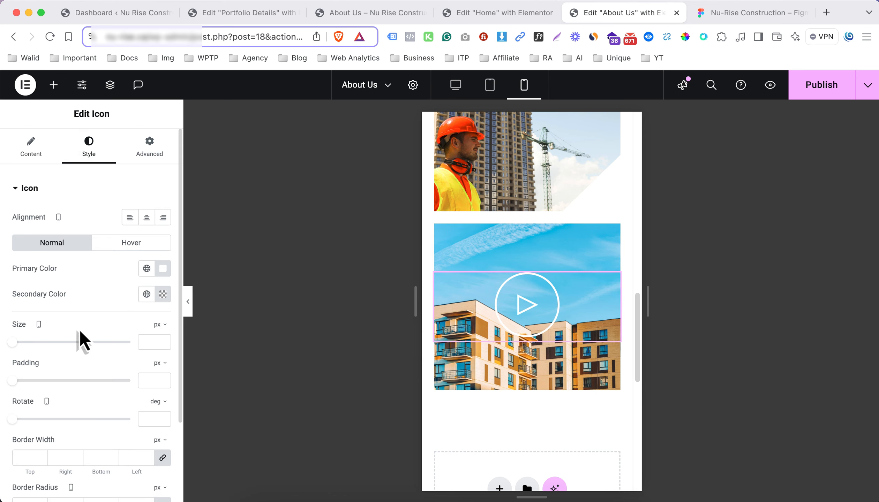
{"action": "left_click_drag", "start_coordinate": [15, 343], "coordinate": [24, 344]}
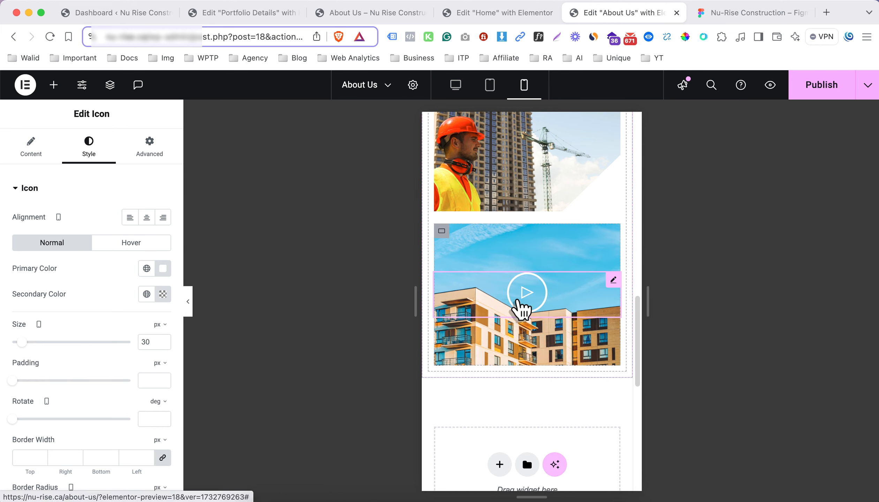
Set the play icon's size to 40 px for the tablet layout
{"action": "left_click", "coordinate": [491, 86]}
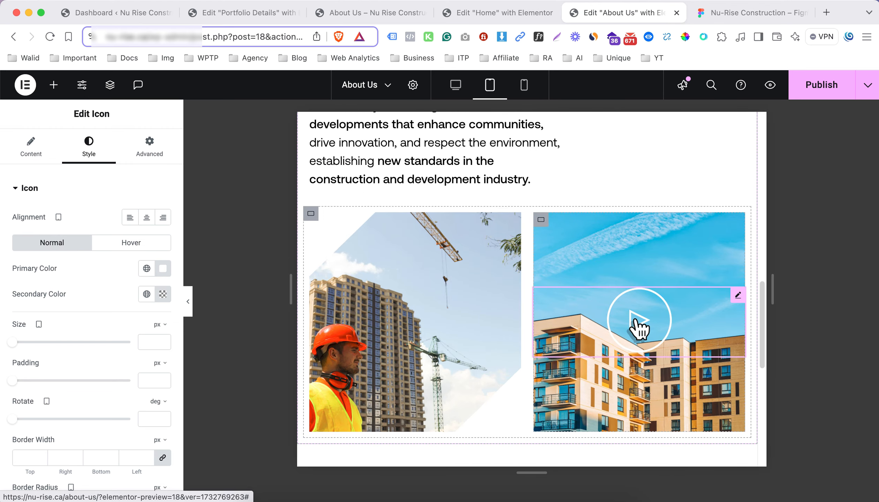
{"action": "left_click", "coordinate": [148, 344]}
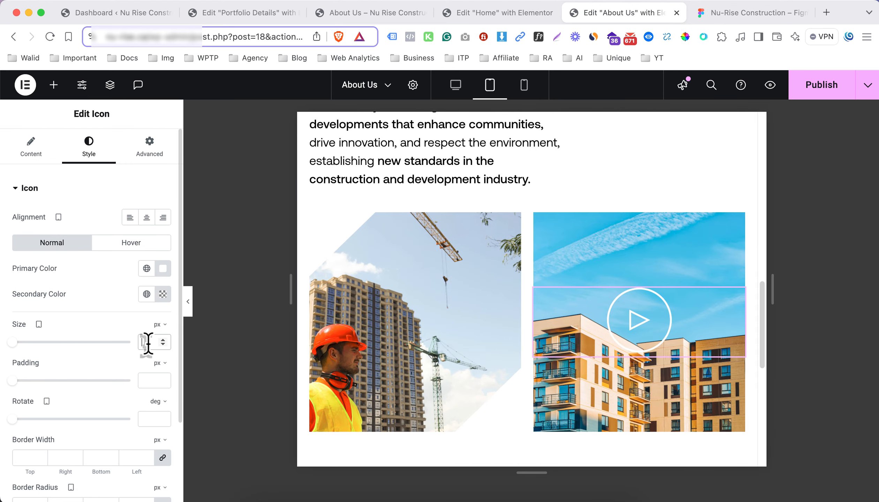
{"action": "type", "text": "40"}
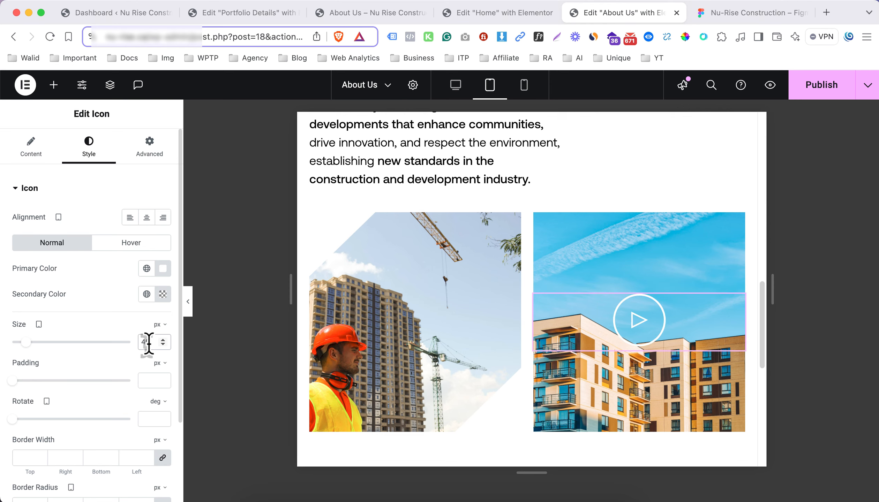
Check the section divider in Figma and give the desktop Our Vision container a solid 1 px bottom-only border in the global Border Color
{"action": "key", "text": "ctrl+Tab"}
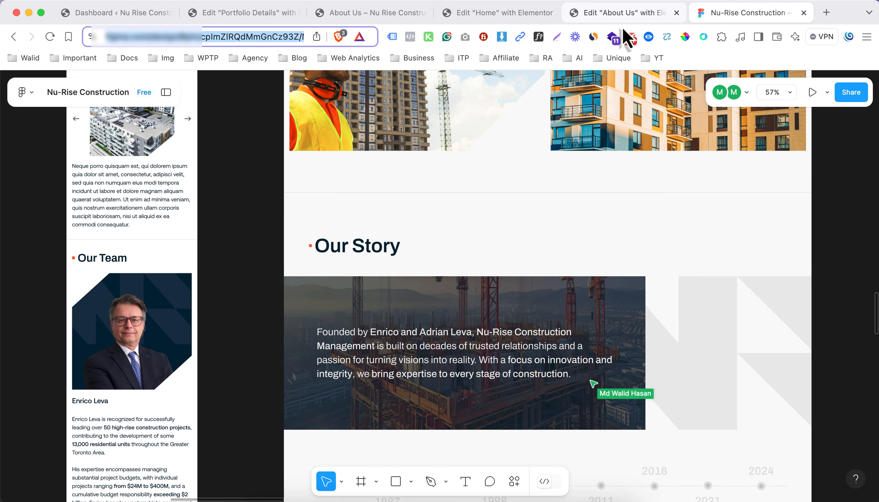
{"action": "left_click", "coordinate": [628, 12]}
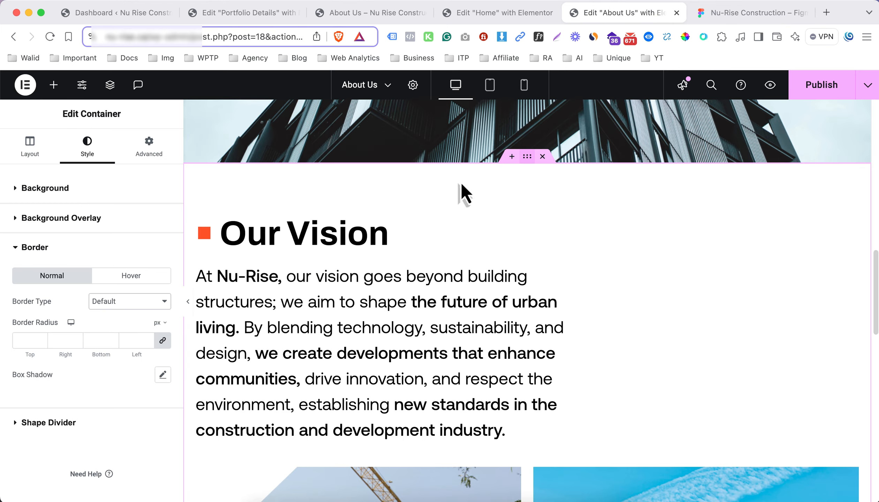
{"action": "left_click", "coordinate": [150, 153]}
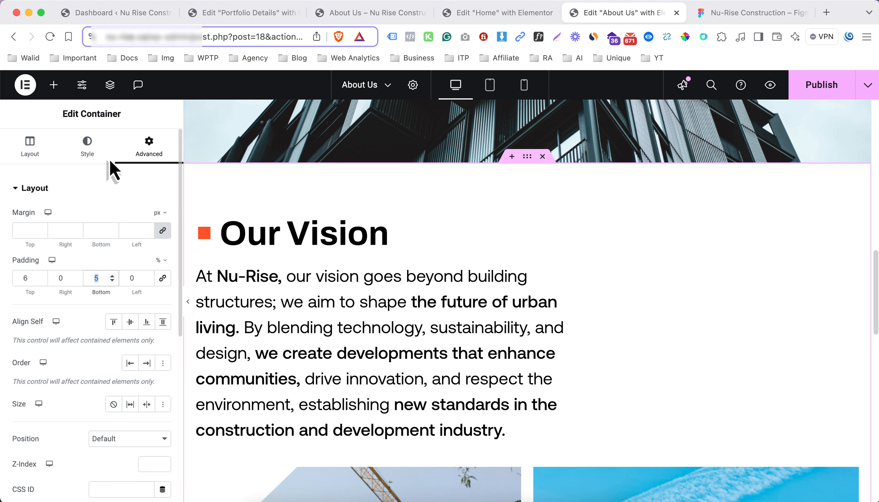
{"action": "left_click", "coordinate": [97, 150]}
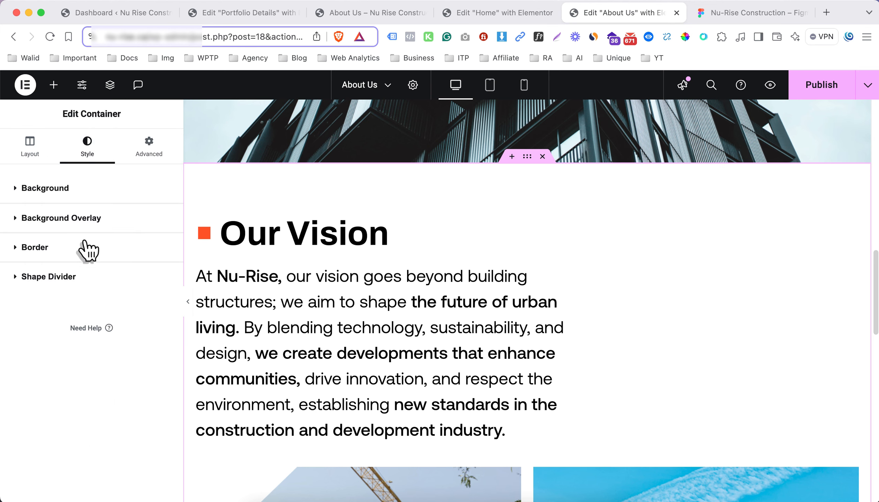
{"action": "left_click", "coordinate": [84, 247]}
{"action": "left_click", "coordinate": [128, 301]}
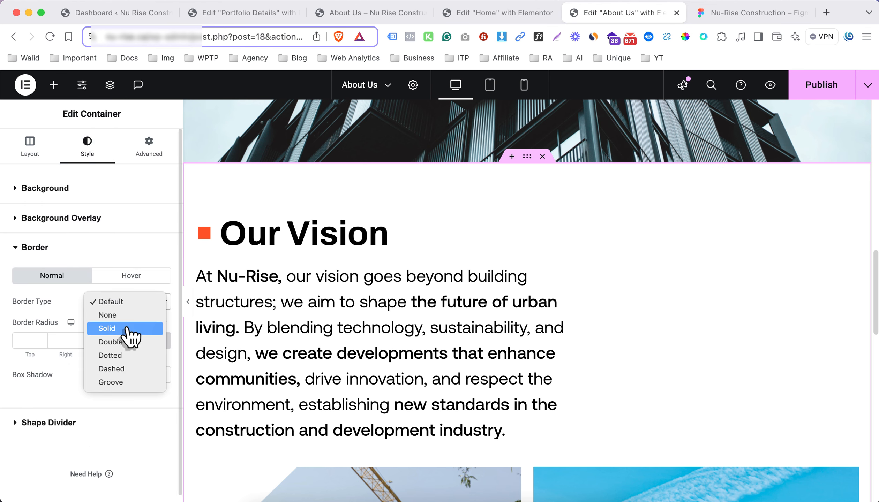
{"action": "left_click", "coordinate": [125, 328]}
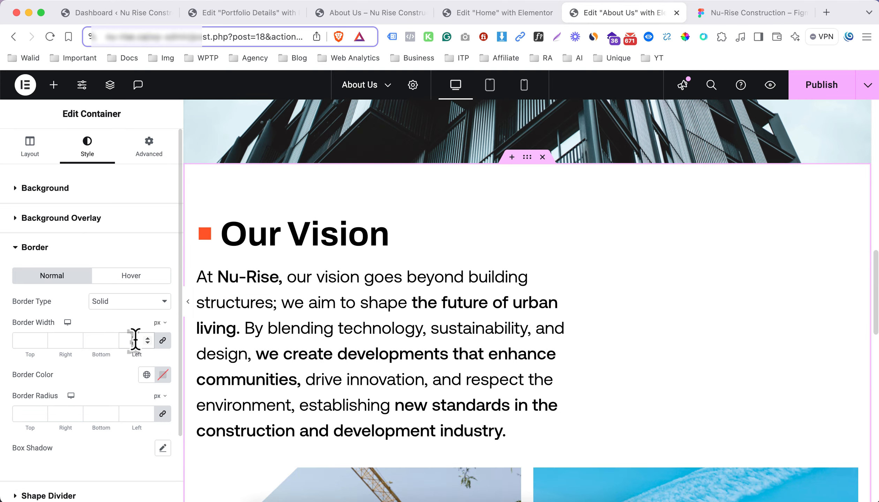
{"action": "left_click", "coordinate": [162, 342]}
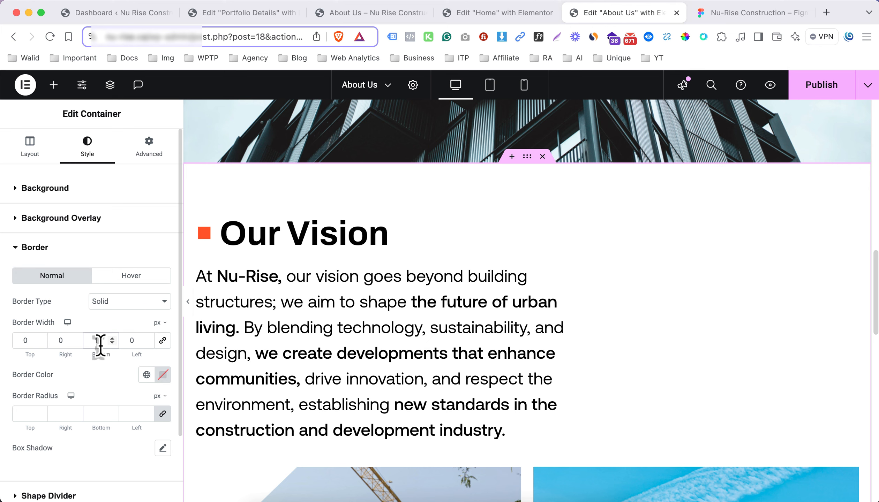
{"action": "left_click", "coordinate": [147, 375]}
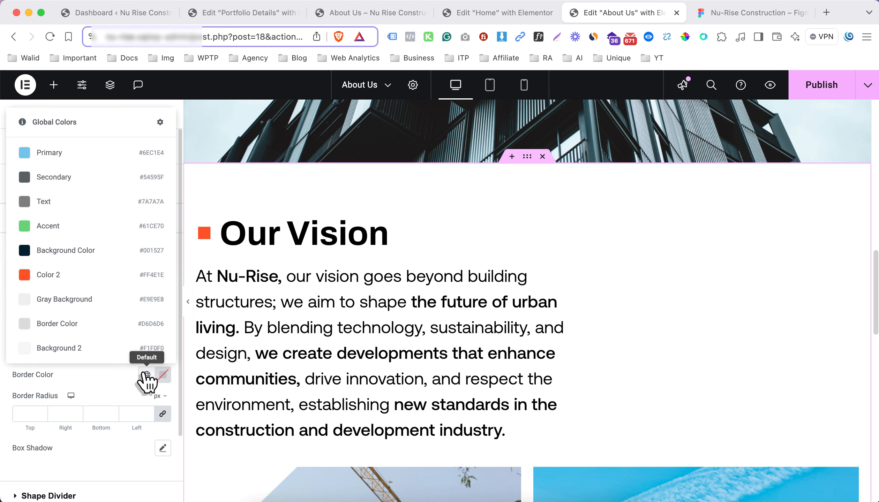
{"action": "left_click", "coordinate": [88, 327]}
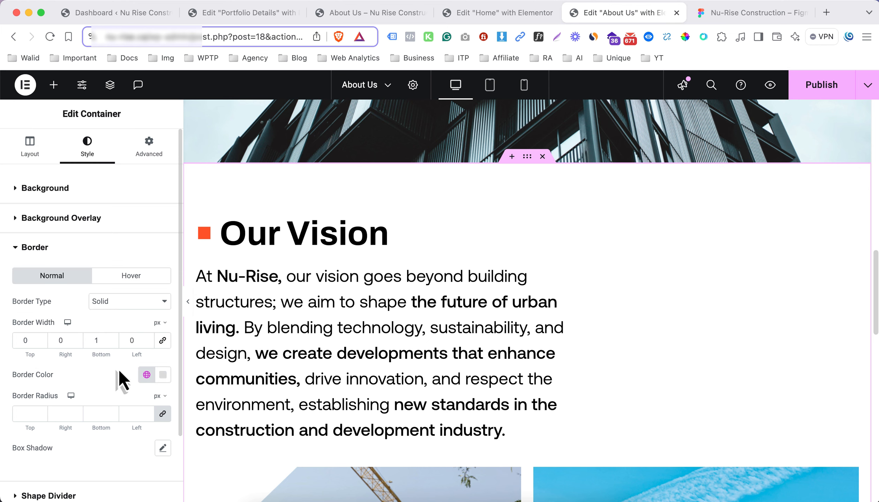
Give the Our Vision container a classic background in the global Background 2 color (#F1F0F0)
{"action": "left_click", "coordinate": [123, 190]}
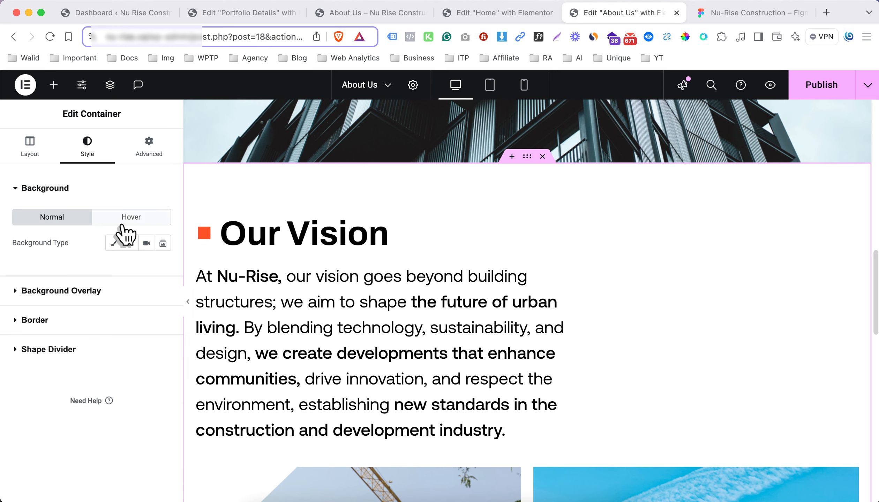
{"action": "left_click", "coordinate": [114, 244]}
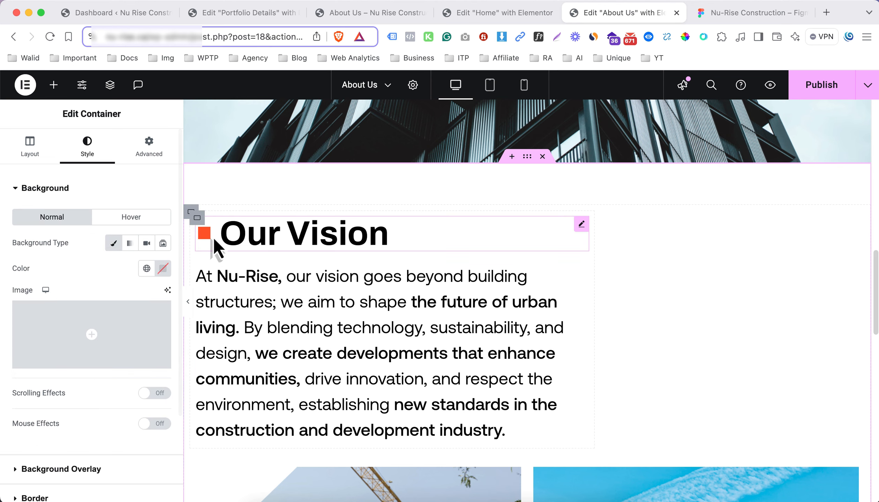
{"action": "left_click", "coordinate": [151, 272]}
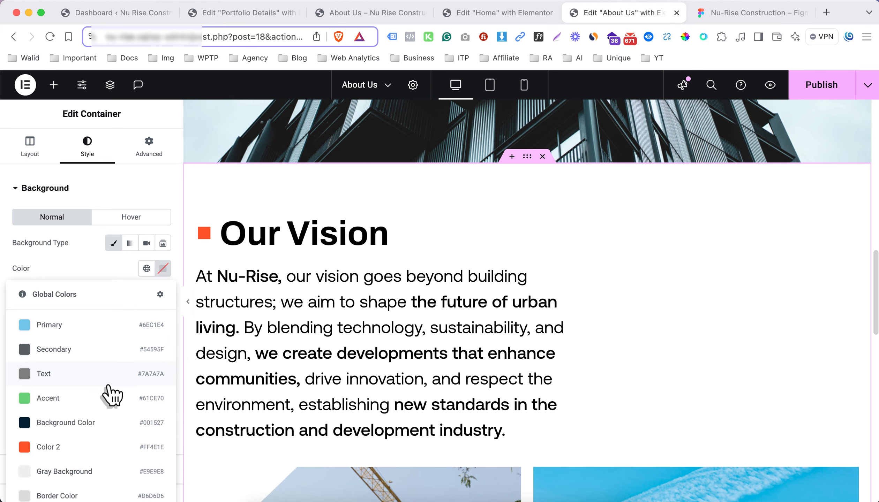
{"action": "left_click", "coordinate": [82, 261]}
{"action": "scroll", "coordinate": [100, 257], "scroll_direction": "down", "scroll_amount": 2}
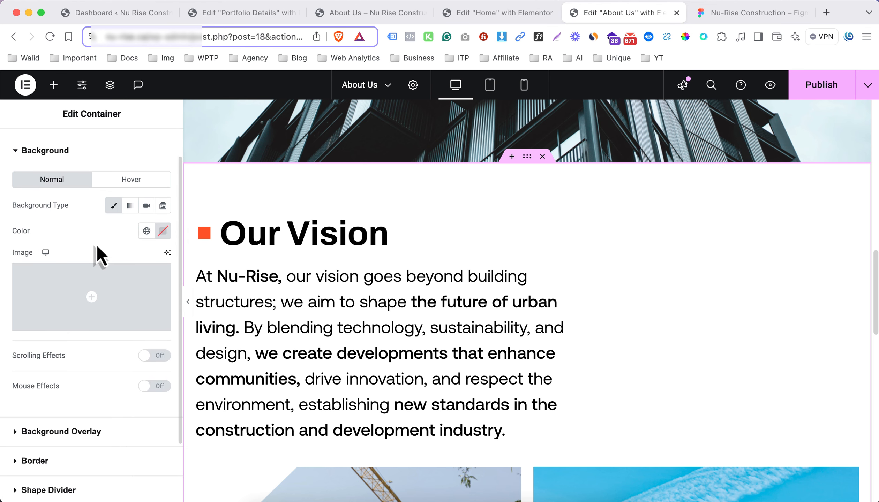
{"action": "left_click", "coordinate": [147, 231]}
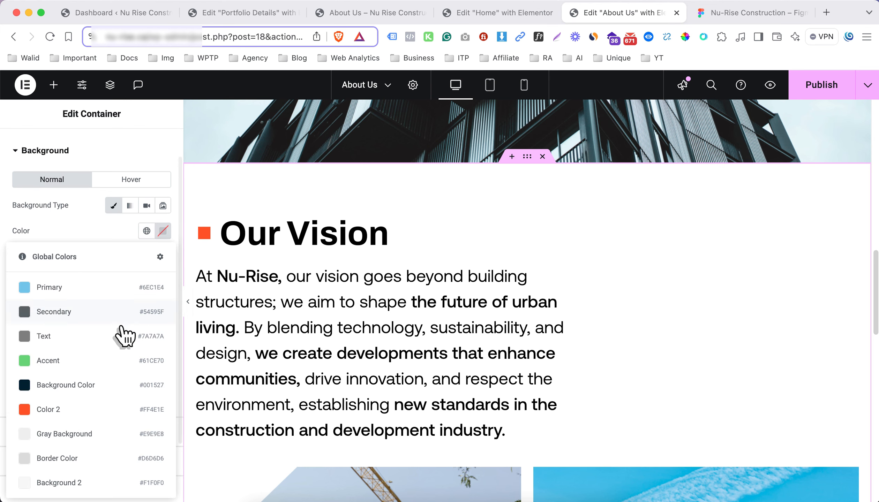
{"action": "left_click", "coordinate": [83, 483]}
Add a new single-column, vertical-direction flexbox container below the Our Vision section
{"action": "scroll", "coordinate": [489, 268], "scroll_direction": "down", "scroll_amount": 10}
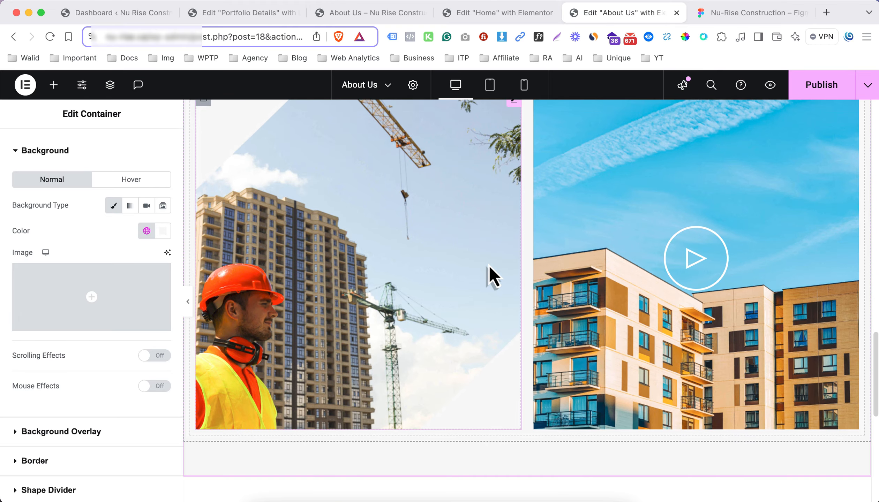
{"action": "scroll", "coordinate": [489, 269], "scroll_direction": "down", "scroll_amount": 9}
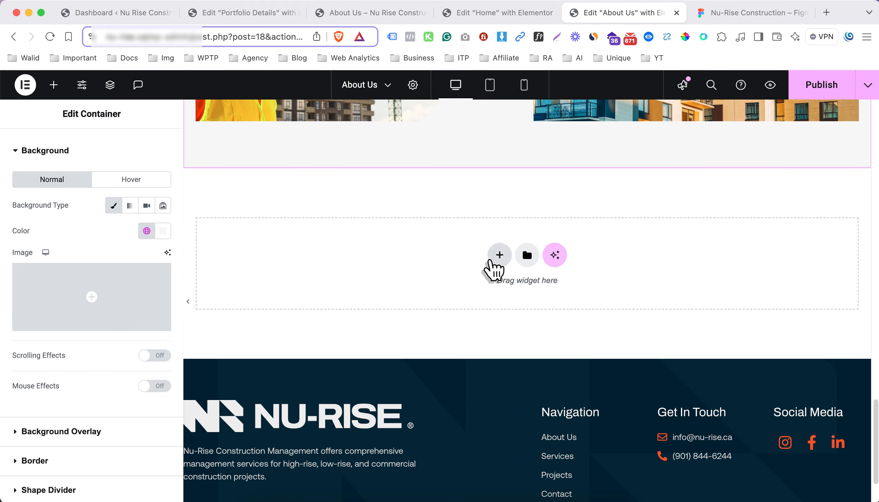
{"action": "left_click", "coordinate": [496, 258]}
{"action": "left_click", "coordinate": [483, 293]}
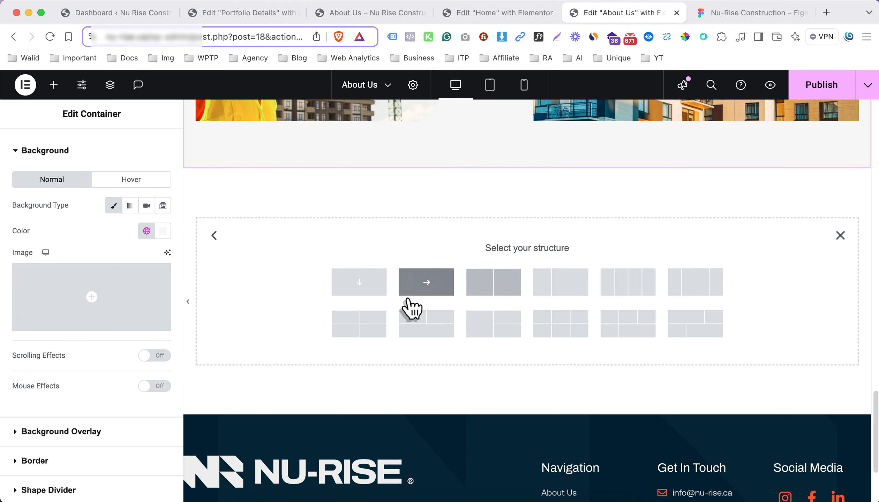
{"action": "left_click", "coordinate": [362, 290]}
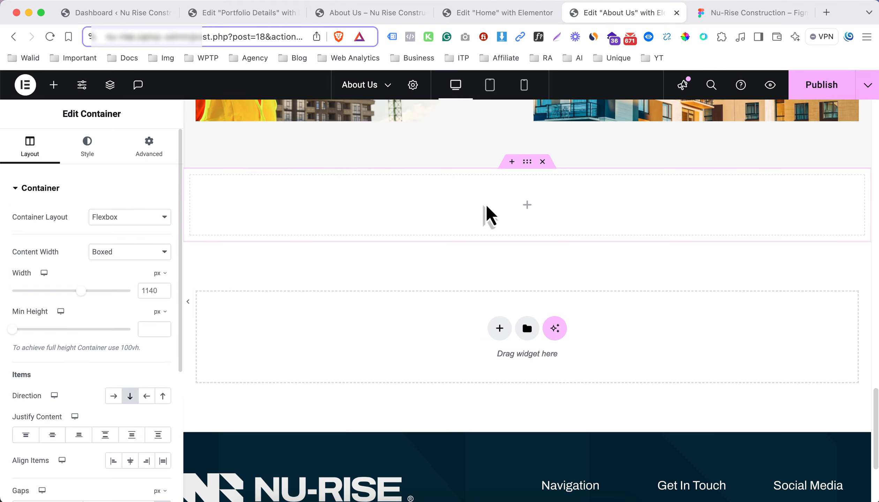
Check the Our Story design in Figma, return to the About Us editor and nest a container inside the new section
{"action": "left_click", "coordinate": [731, 20]}
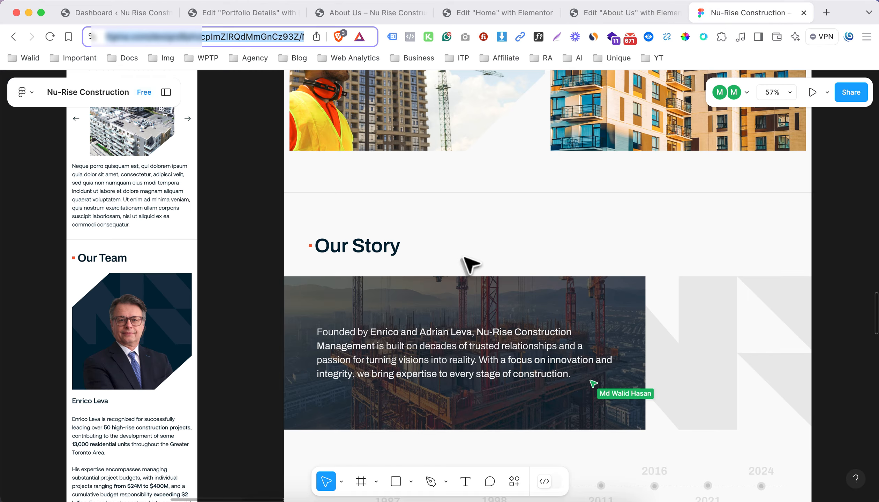
{"action": "left_click", "coordinate": [609, 17]}
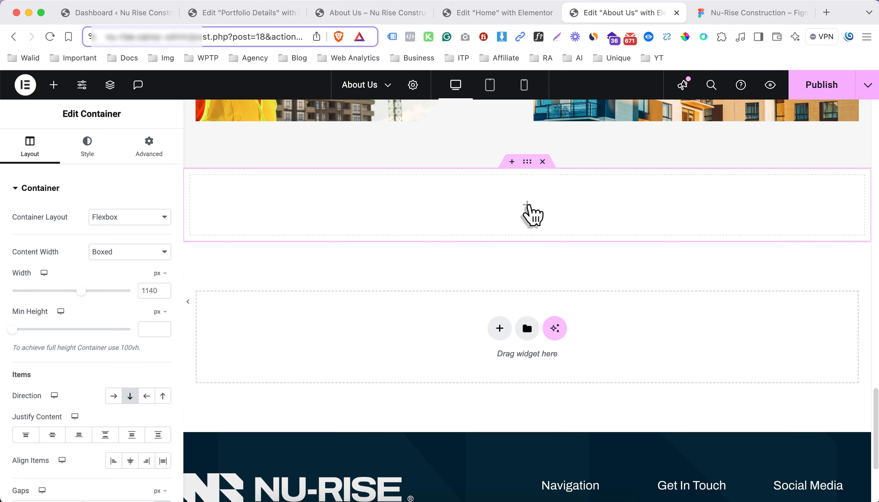
{"action": "left_click", "coordinate": [527, 205]}
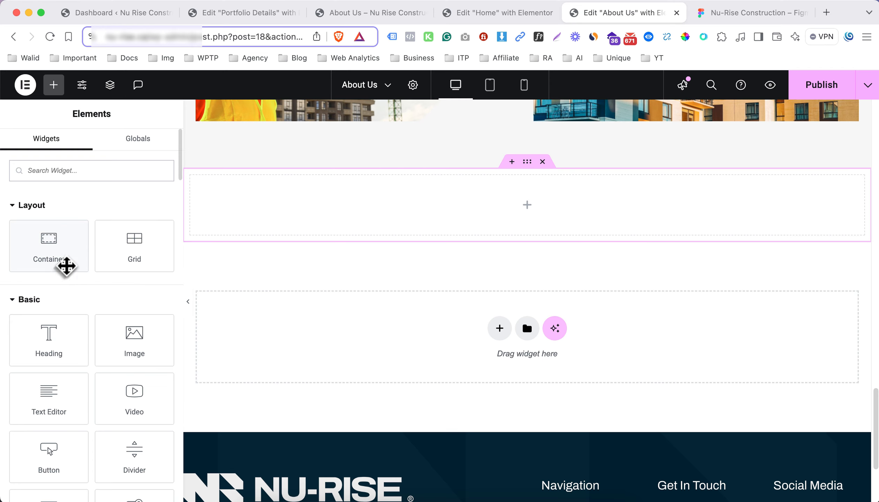
{"action": "left_click_drag", "start_coordinate": [59, 251], "coordinate": [371, 218]}
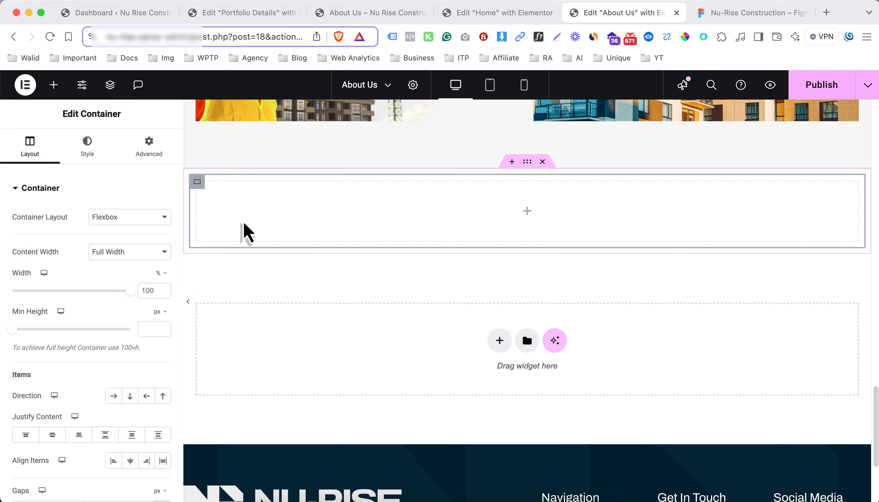
Review the Our Story banner, timeline and slider in Figma, return to the editor and nest another container inside the inner one
{"action": "left_click", "coordinate": [710, 14]}
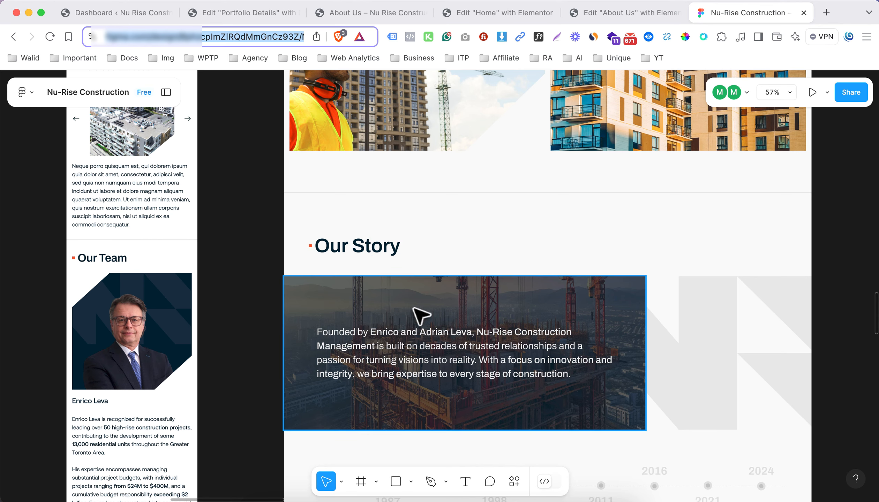
{"action": "scroll", "coordinate": [454, 324], "scroll_direction": "down", "scroll_amount": 5}
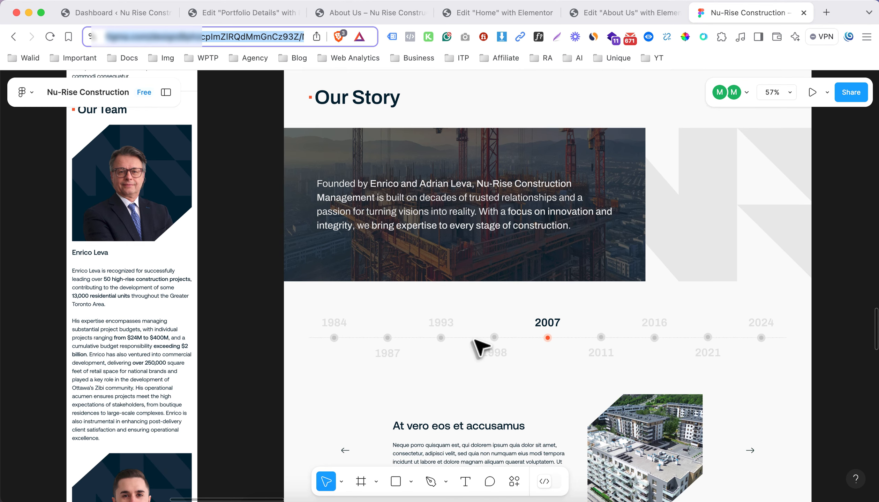
{"action": "scroll", "coordinate": [463, 363], "scroll_direction": "down", "scroll_amount": 5}
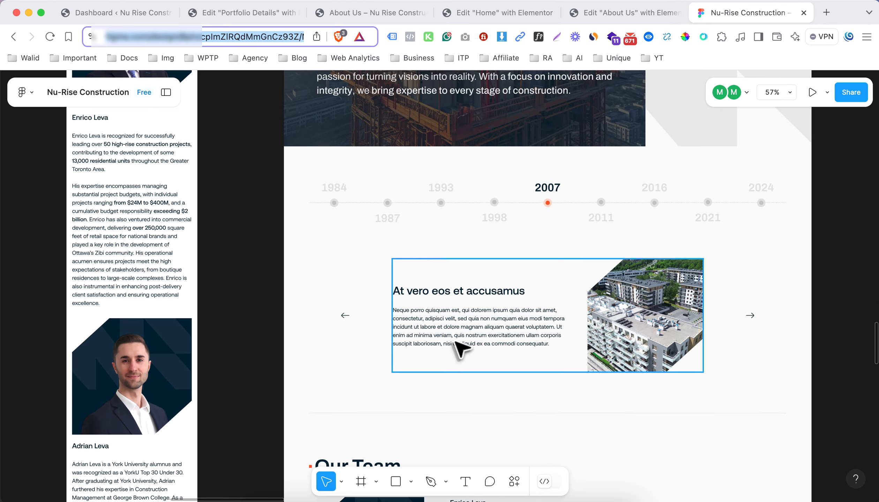
{"action": "scroll", "coordinate": [436, 295], "scroll_direction": "up", "scroll_amount": 5}
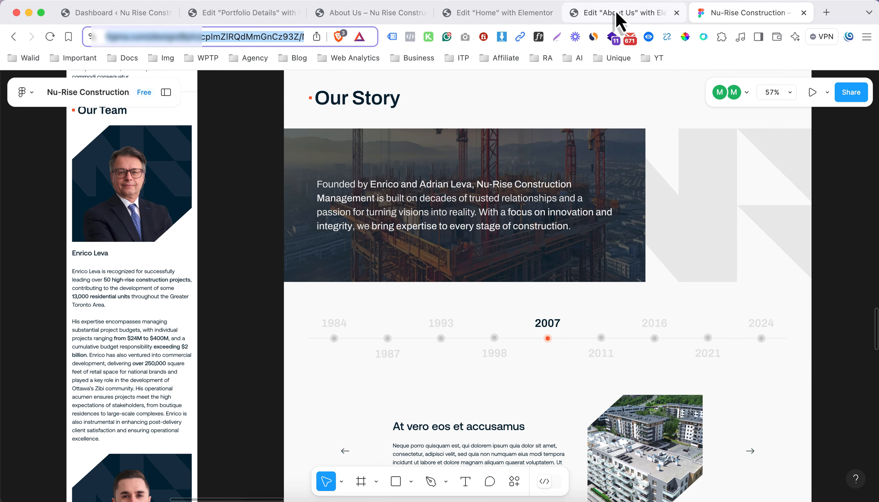
{"action": "left_click", "coordinate": [616, 13]}
{"action": "left_click", "coordinate": [527, 211]}
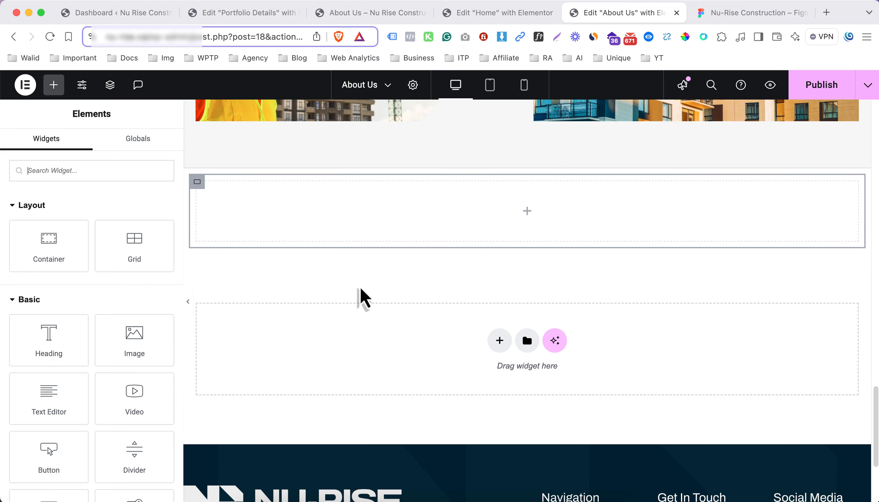
{"action": "left_click_drag", "start_coordinate": [65, 251], "coordinate": [208, 221]}
Duplicate the innermost container three times to provide four stacked rows for the Our Story section
{"action": "right_click", "coordinate": [205, 197]}
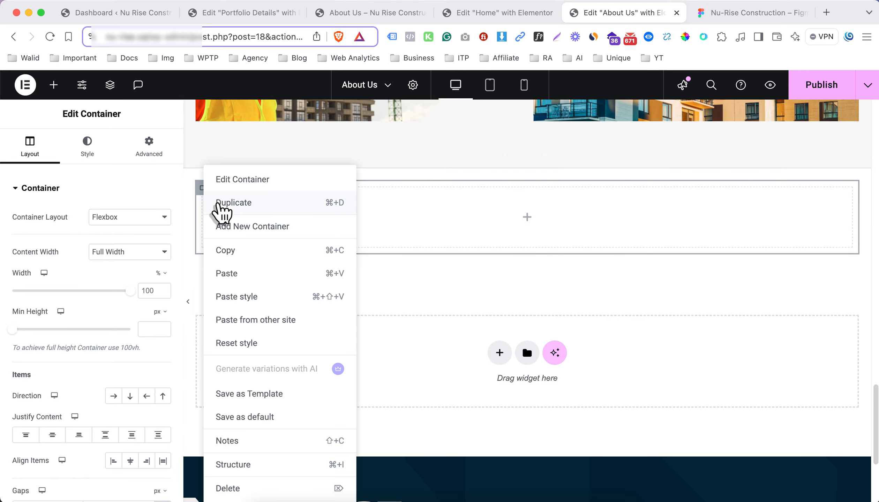
{"action": "left_click", "coordinate": [215, 203]}
{"action": "right_click", "coordinate": [207, 198]}
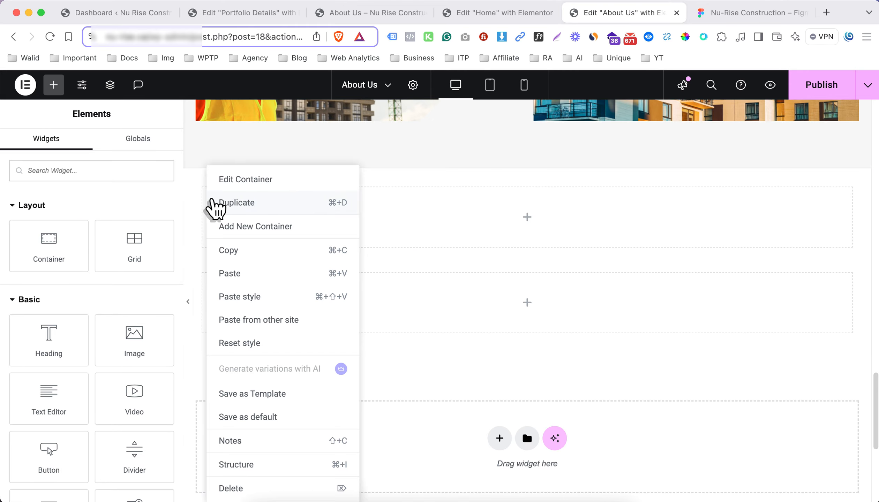
{"action": "left_click", "coordinate": [216, 204]}
{"action": "right_click", "coordinate": [206, 197]}
{"action": "left_click", "coordinate": [224, 203]}
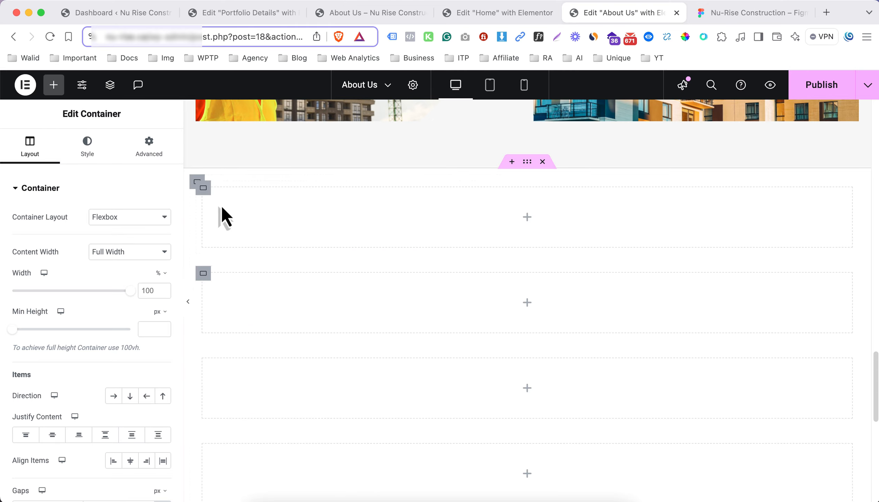
Copy the Our Vision heading and paste it into the first row container of the new section
{"action": "scroll", "coordinate": [394, 241], "scroll_direction": "up", "scroll_amount": 15}
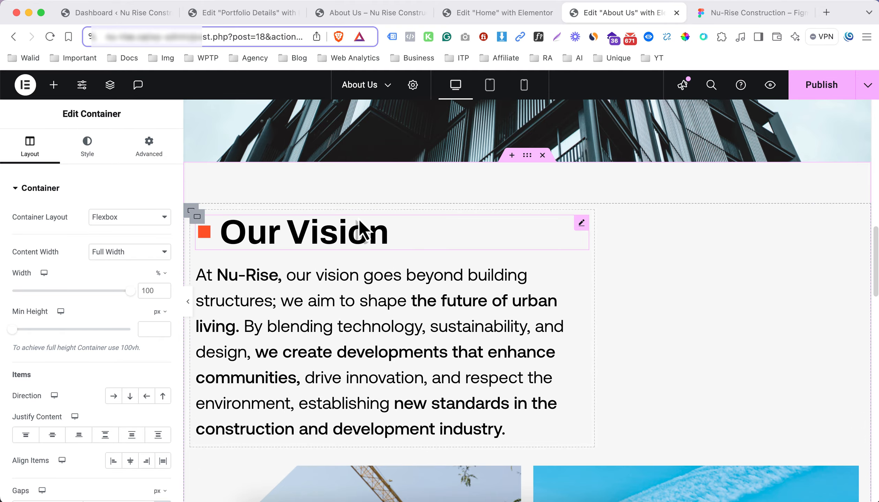
{"action": "right_click", "coordinate": [339, 233]}
{"action": "left_click", "coordinate": [378, 282]}
{"action": "scroll", "coordinate": [377, 280], "scroll_direction": "down", "scroll_amount": 10}
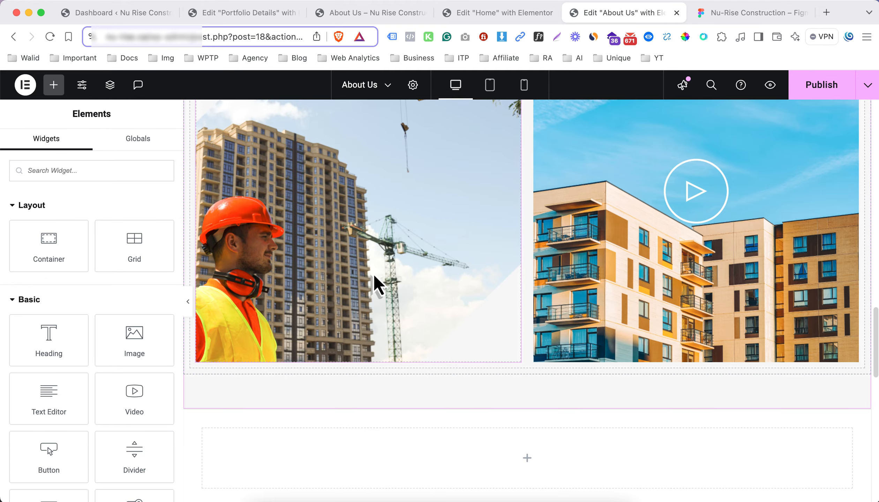
{"action": "scroll", "coordinate": [373, 279], "scroll_direction": "down", "scroll_amount": 5}
{"action": "right_click", "coordinate": [411, 261]}
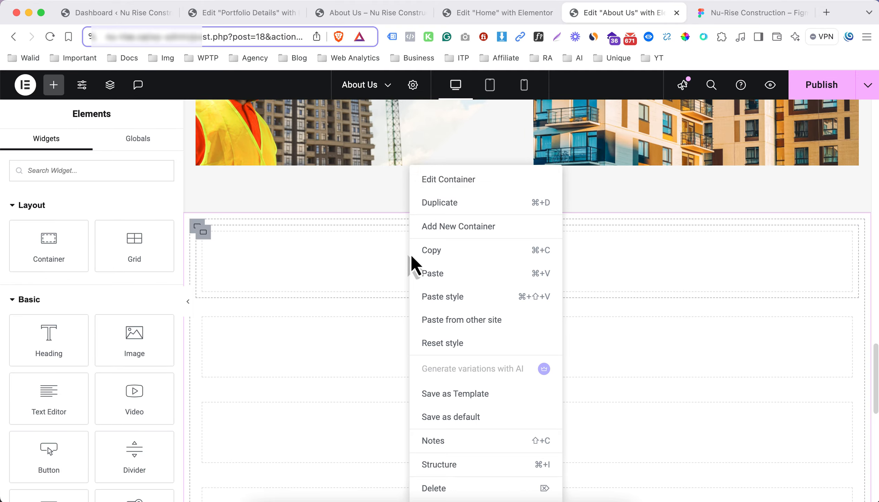
{"action": "left_click", "coordinate": [456, 281]}
Replace the pasted heading's title text with "Our Story" from Figma, keeping the orange bullet span
{"action": "left_click", "coordinate": [703, 17]}
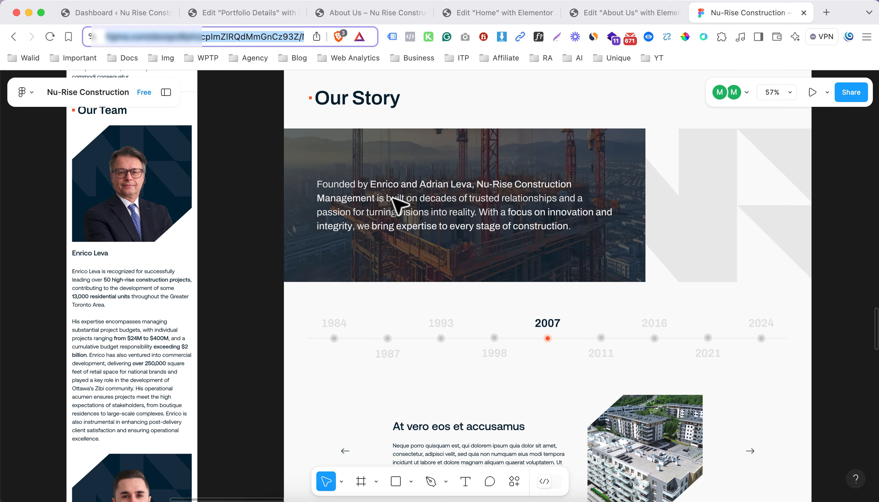
{"action": "left_click", "coordinate": [384, 99]}
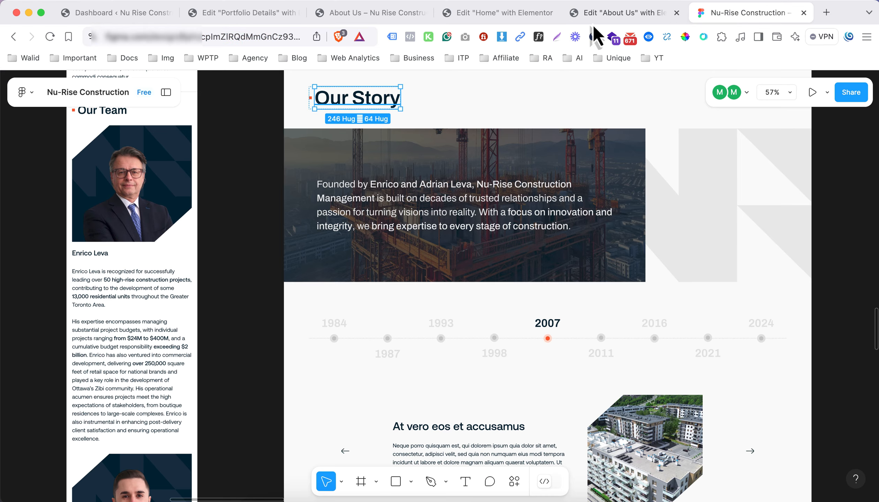
{"action": "left_click", "coordinate": [624, 12]}
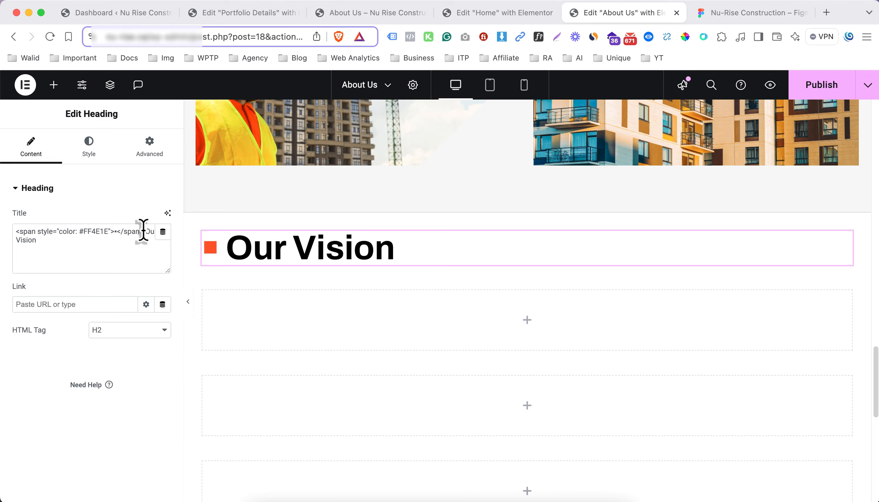
{"action": "left_click_drag", "start_coordinate": [145, 231], "coordinate": [149, 245]}
{"action": "key", "text": "super+v"}
{"action": "key", "text": "super+z"}
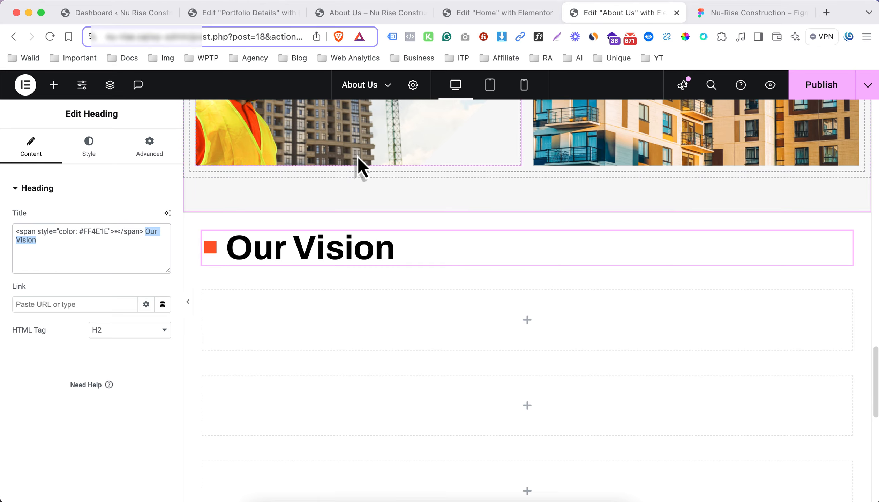
{"action": "left_click", "coordinate": [736, 13]}
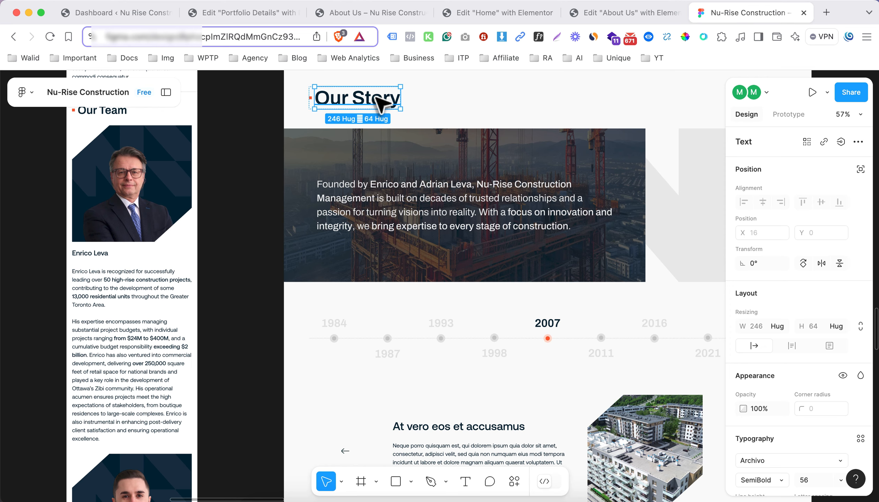
{"action": "left_click", "coordinate": [620, 14]}
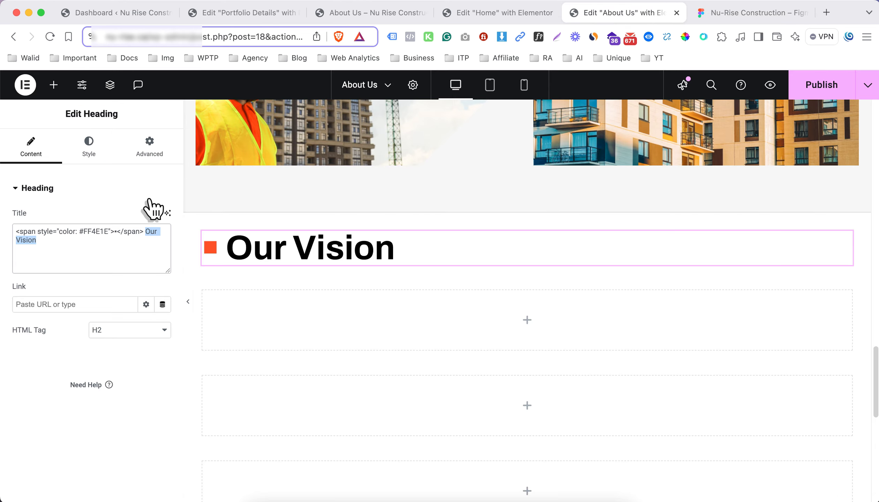
{"action": "key", "text": "super+v"}
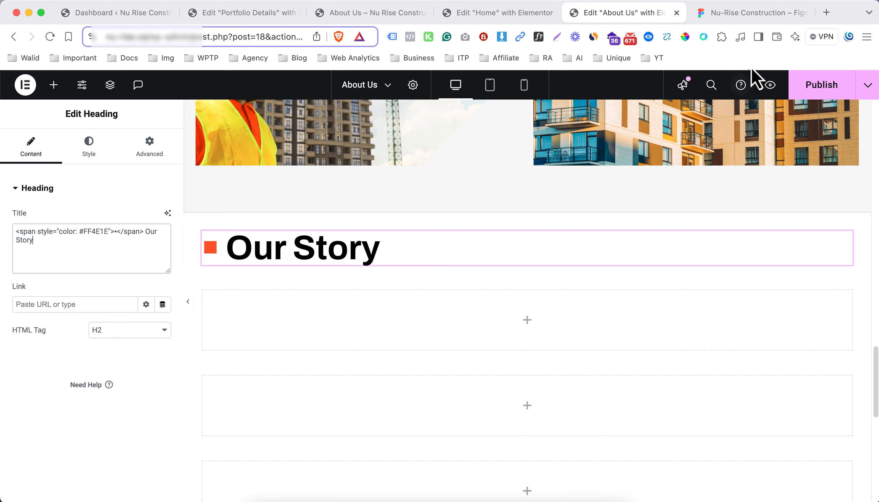
Check the Our Story banner in Figma, return to the editor and nest a container inside the row below the heading
{"action": "left_click", "coordinate": [721, 20]}
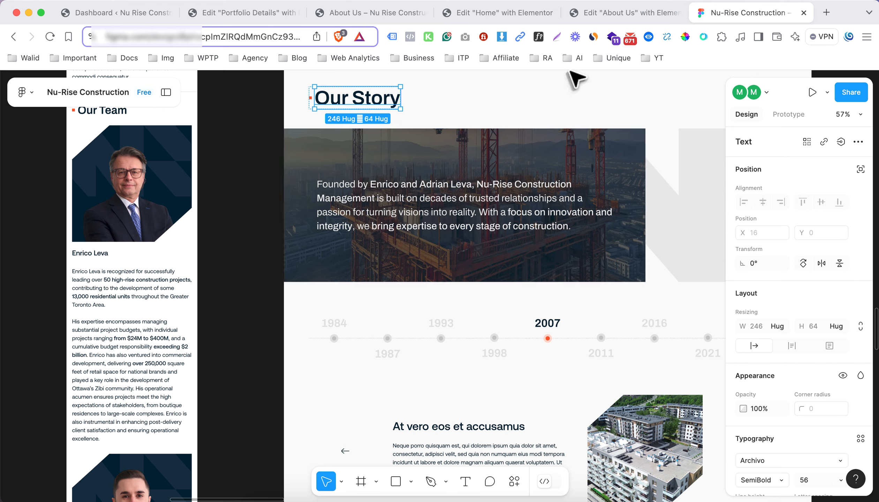
{"action": "left_click", "coordinate": [585, 22]}
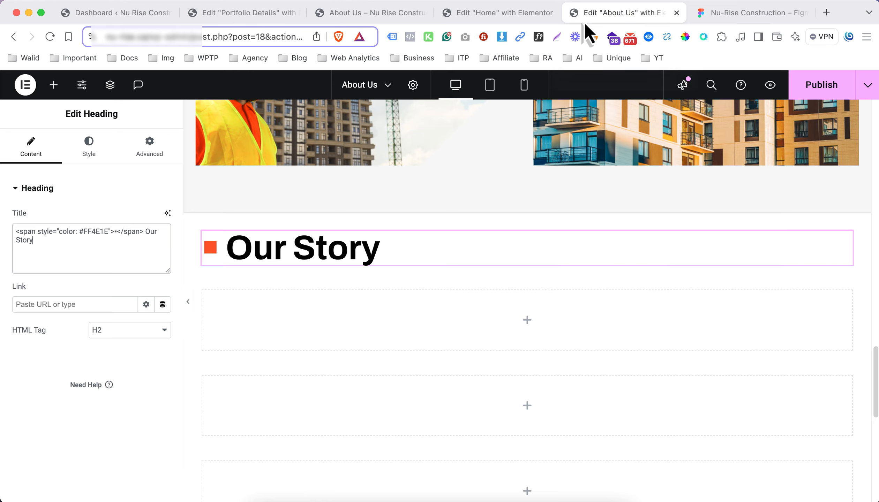
{"action": "left_click", "coordinate": [528, 320]}
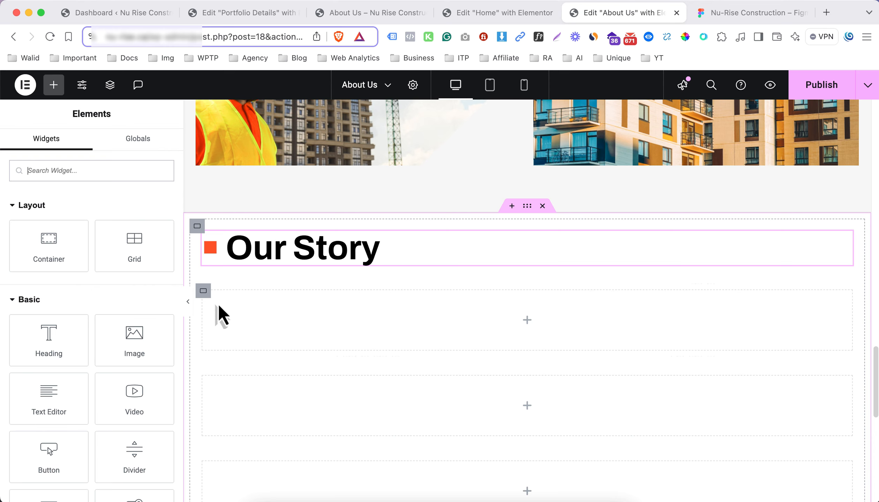
{"action": "left_click_drag", "start_coordinate": [71, 259], "coordinate": [325, 326]}
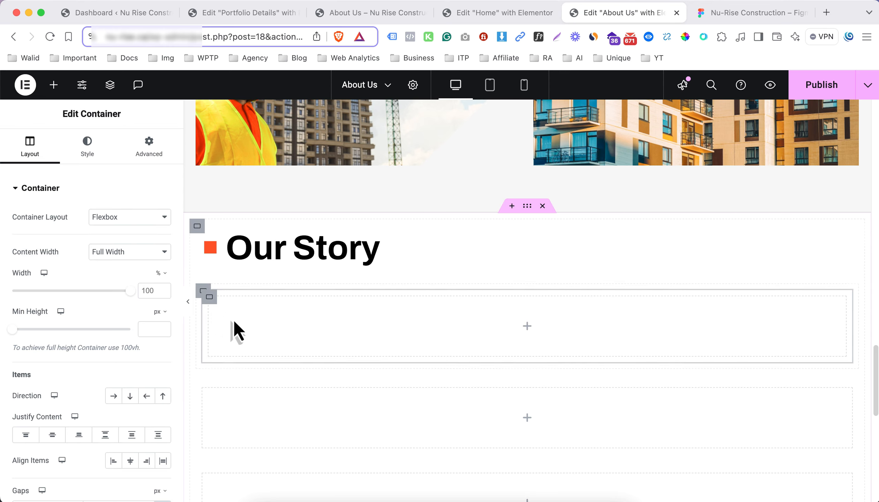
Duplicate the empty nested container below the Our Story heading and set the first one's width to 70%
{"action": "right_click", "coordinate": [211, 301]}
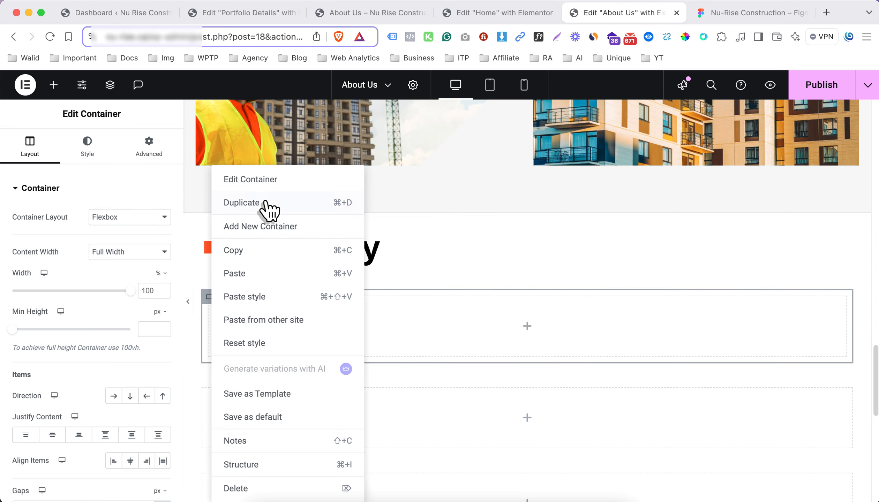
{"action": "left_click", "coordinate": [269, 208]}
{"action": "left_click", "coordinate": [216, 308]}
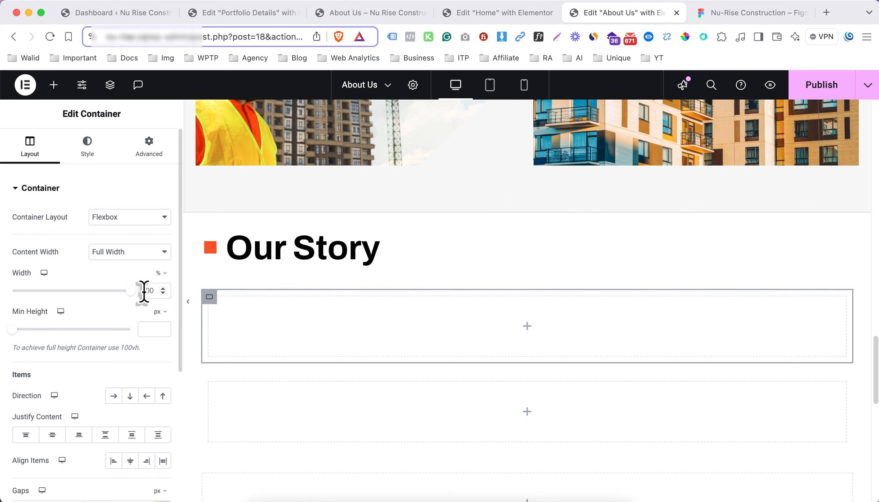
{"action": "left_click", "coordinate": [144, 292]}
{"action": "type", "text": "70"}
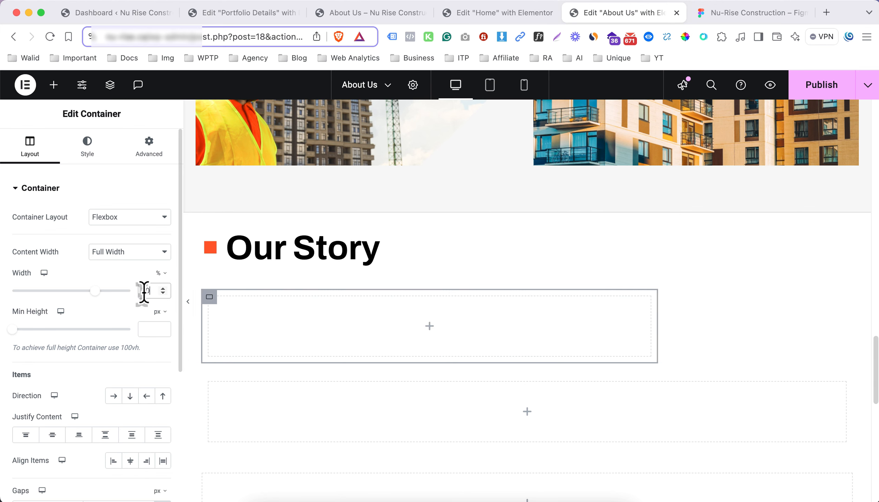
Duplicate the 70% container and set the copy's width to 30%
{"action": "right_click", "coordinate": [210, 299]}
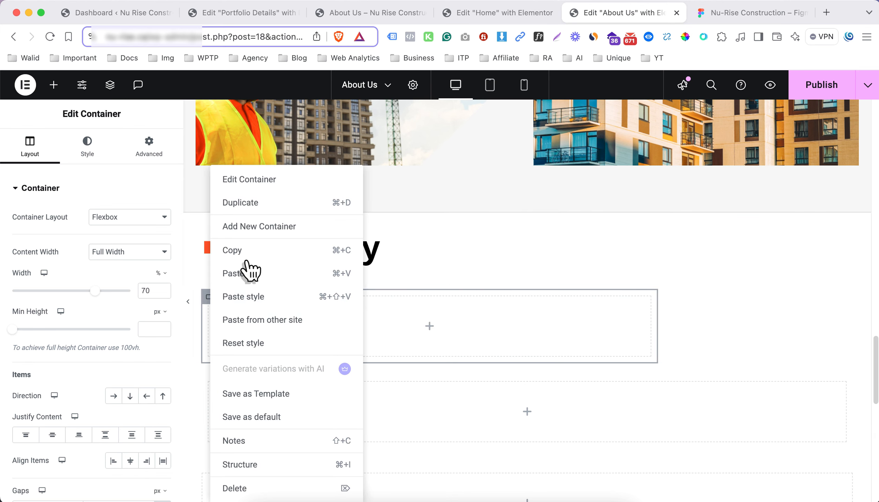
{"action": "key", "text": "Escape"}
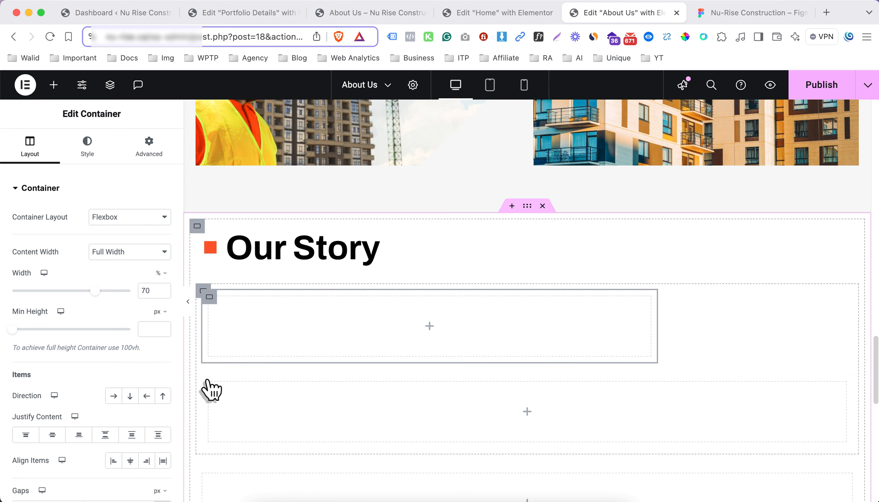
{"action": "right_click", "coordinate": [208, 300]}
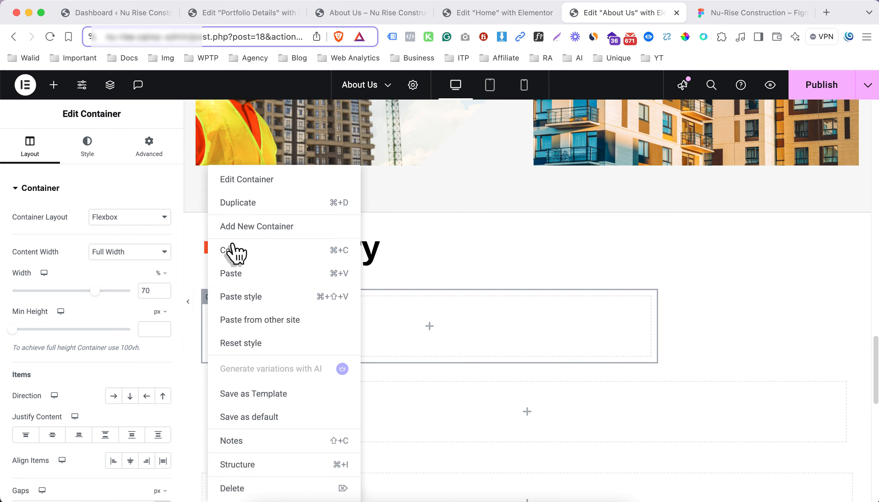
{"action": "left_click", "coordinate": [253, 297]}
{"action": "left_click", "coordinate": [211, 384]}
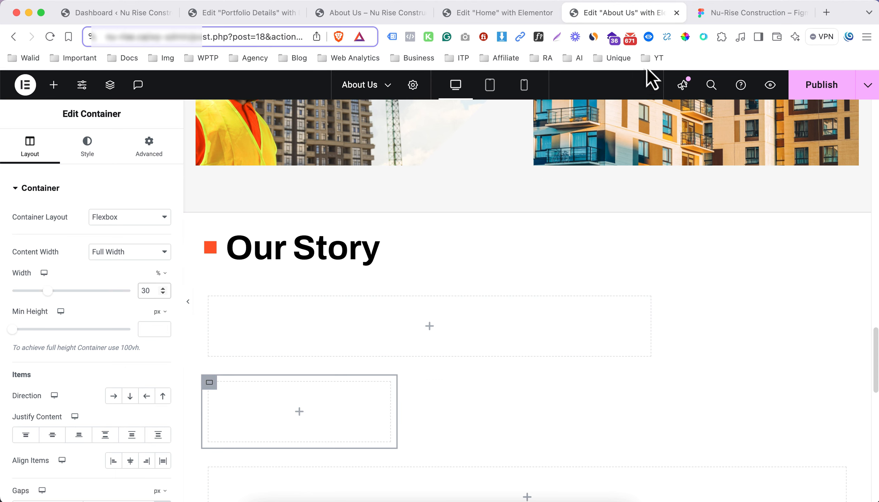
Following the Figma banner layout, set the parent container's direction to row and delete its extra third container
{"action": "left_click", "coordinate": [732, 13]}
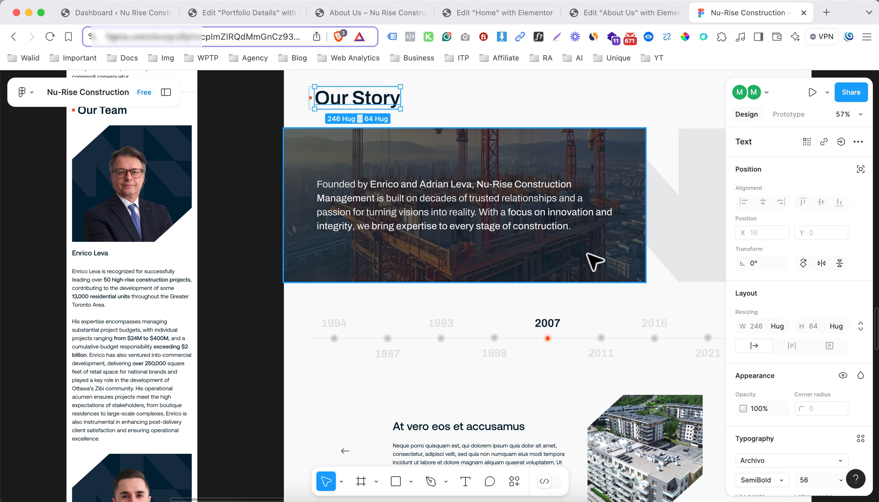
{"action": "scroll", "coordinate": [577, 267], "scroll_direction": "right", "scroll_amount": 5}
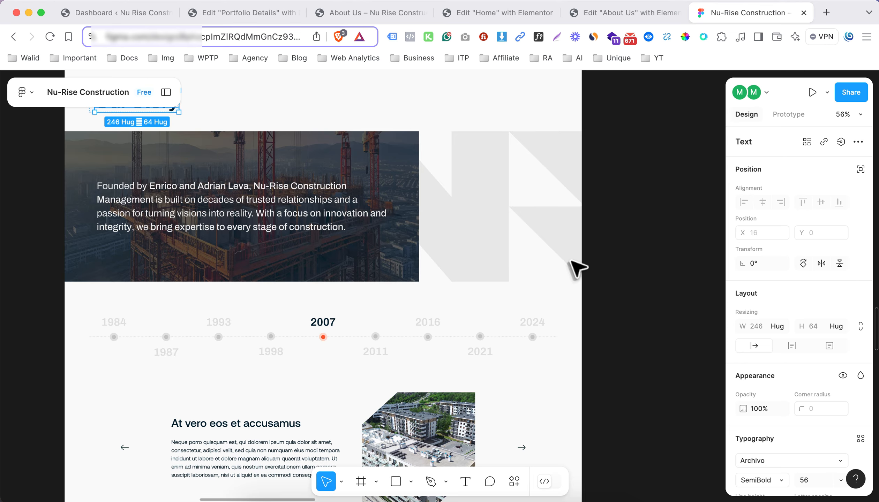
{"action": "left_click", "coordinate": [606, 14]}
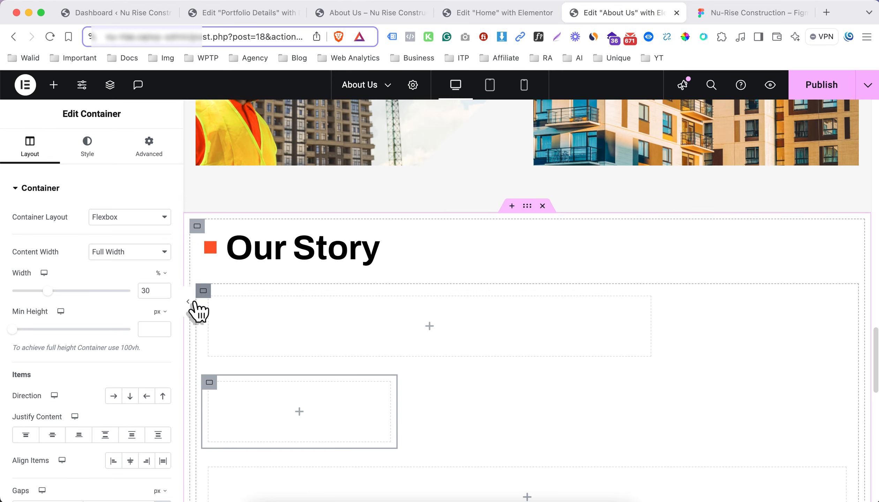
{"action": "left_click", "coordinate": [204, 290]}
{"action": "left_click", "coordinate": [113, 396]}
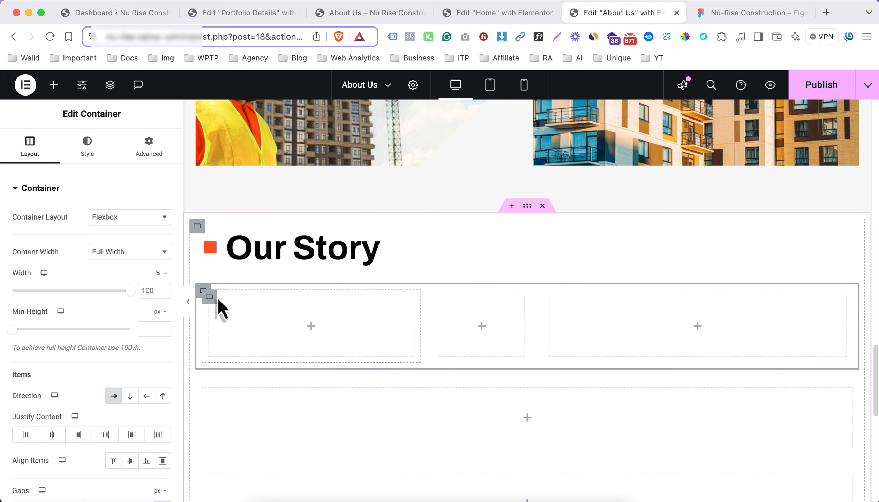
{"action": "right_click", "coordinate": [554, 303]}
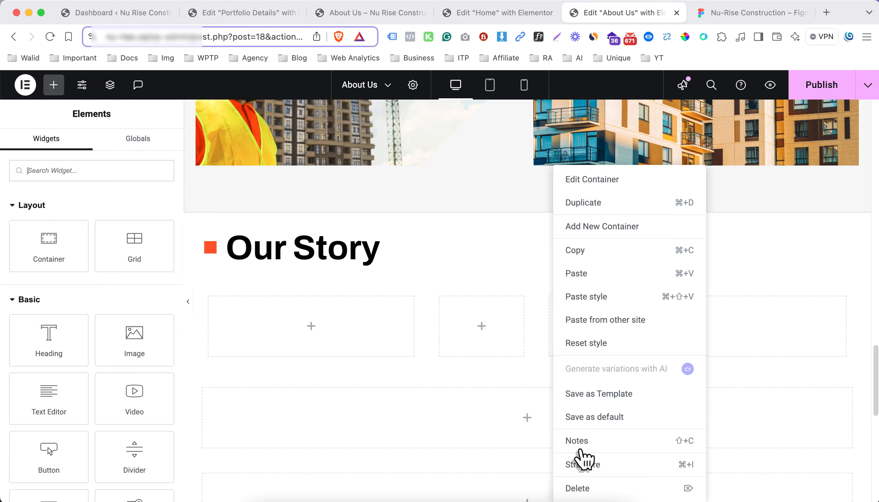
{"action": "left_click", "coordinate": [588, 488]}
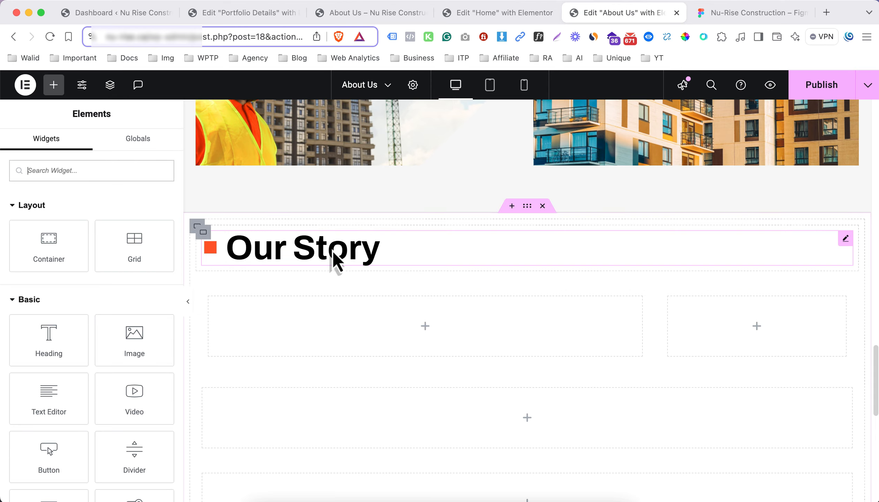
Copy the Our Services paragraph and paste it into the 70% container below the Our Story heading
{"action": "scroll", "coordinate": [349, 262], "scroll_direction": "up", "scroll_amount": 15}
{"action": "right_click", "coordinate": [346, 307]}
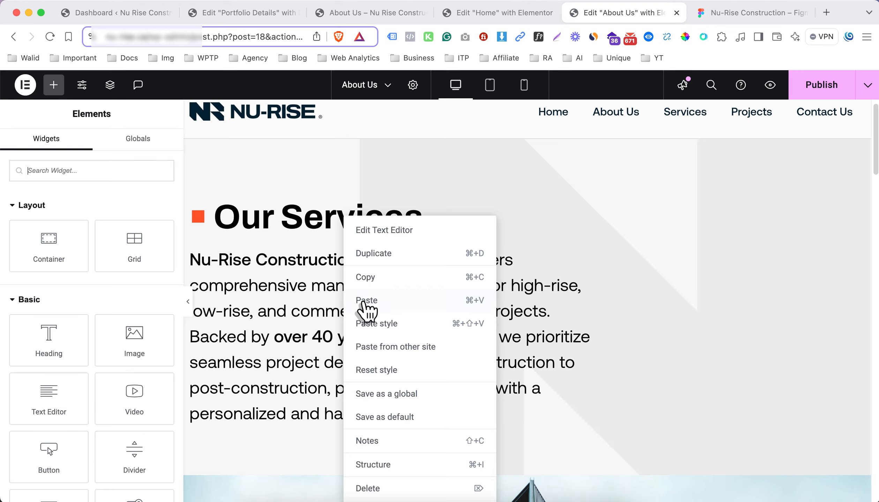
{"action": "left_click", "coordinate": [390, 296]}
{"action": "scroll", "coordinate": [388, 319], "scroll_direction": "down", "scroll_amount": 15}
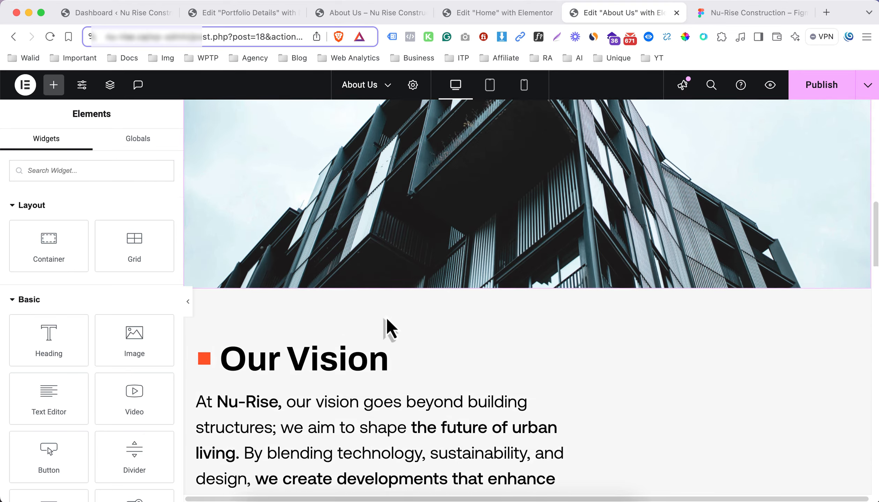
{"action": "scroll", "coordinate": [377, 296], "scroll_direction": "down", "scroll_amount": 10}
{"action": "scroll", "coordinate": [365, 258], "scroll_direction": "up", "scroll_amount": 3}
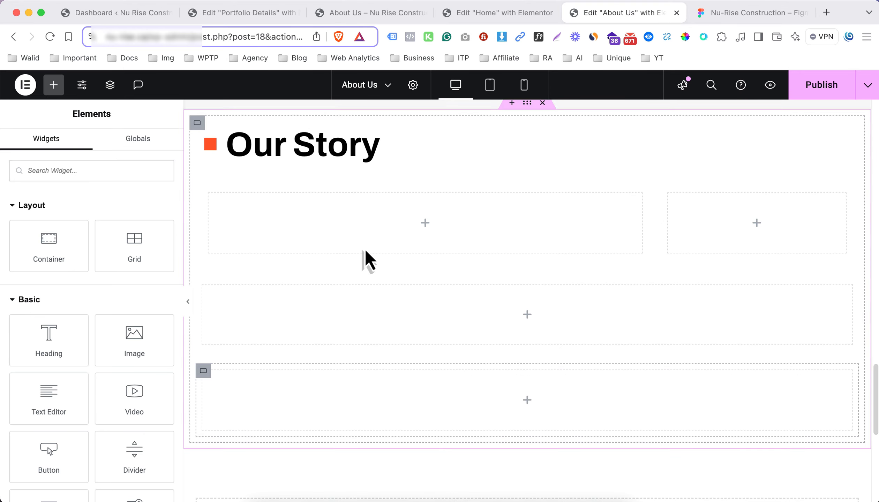
{"action": "right_click", "coordinate": [401, 225]}
{"action": "left_click", "coordinate": [398, 253]}
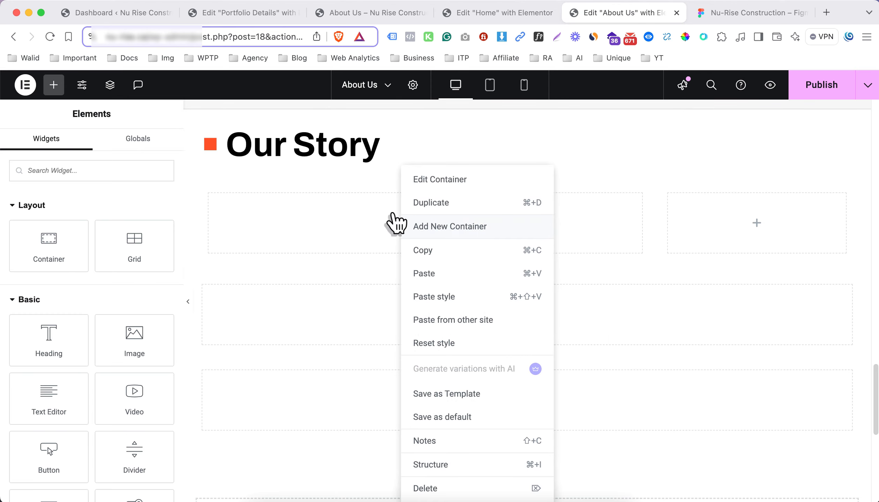
{"action": "left_click", "coordinate": [437, 274]}
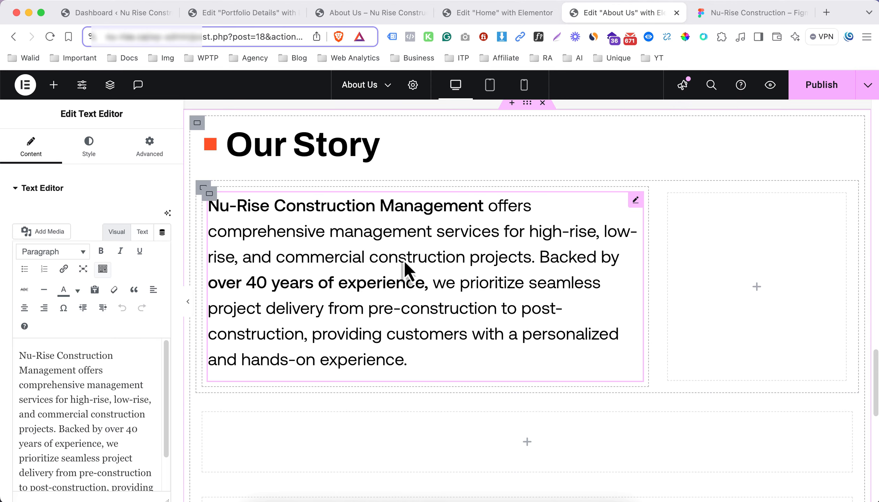
Give the 70% container a classic background and choose the image Nu-Rise-Construction-Rectangle-4-3.png from the media library
{"action": "left_click", "coordinate": [209, 195]}
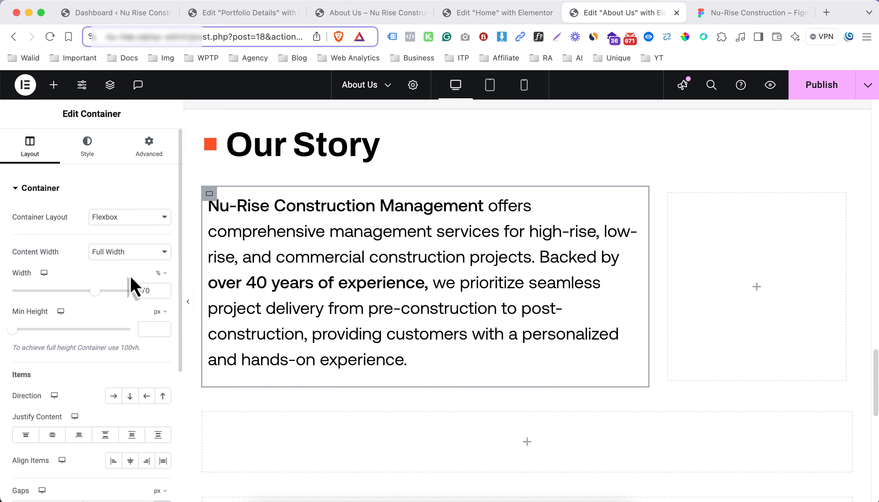
{"action": "left_click", "coordinate": [91, 155]}
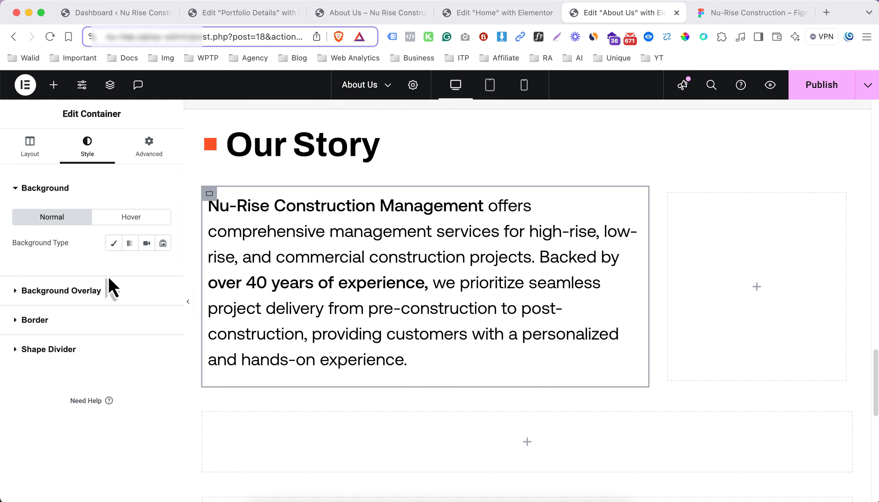
{"action": "left_click", "coordinate": [114, 243]}
{"action": "left_click", "coordinate": [110, 328]}
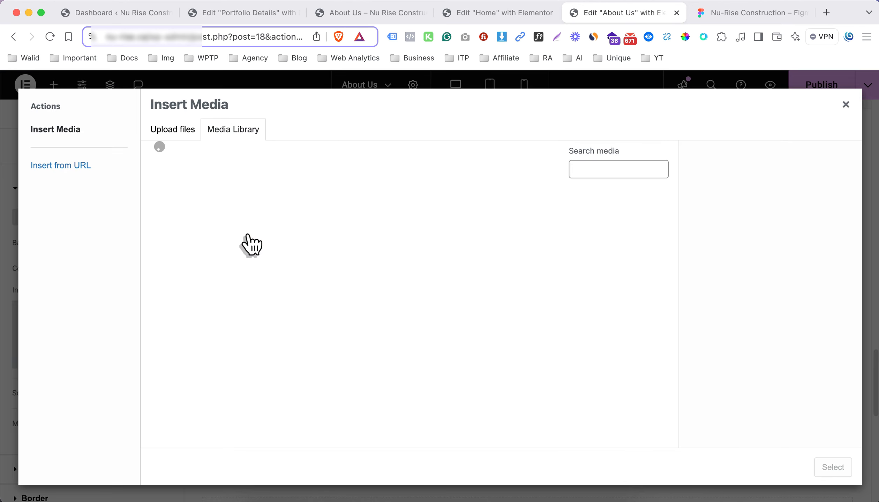
{"action": "scroll", "coordinate": [350, 295], "scroll_direction": "down", "scroll_amount": 10}
{"action": "scroll", "coordinate": [353, 295], "scroll_direction": "up", "scroll_amount": 3}
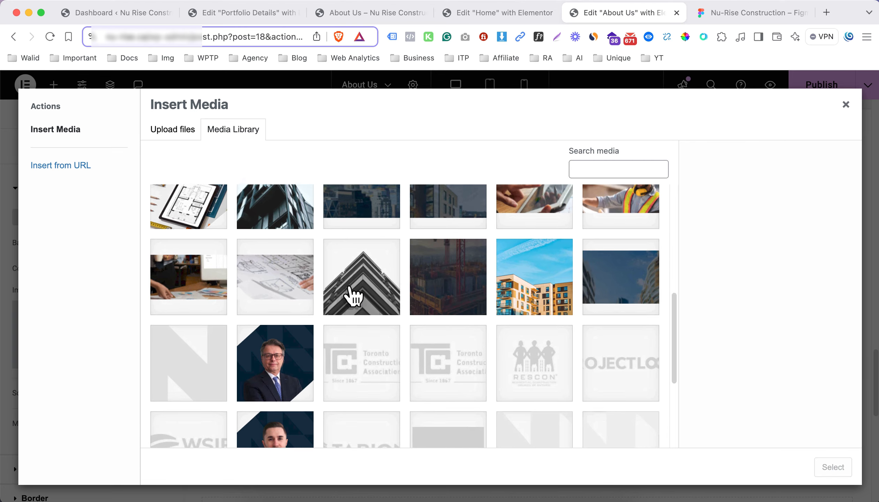
{"action": "left_click", "coordinate": [444, 303]}
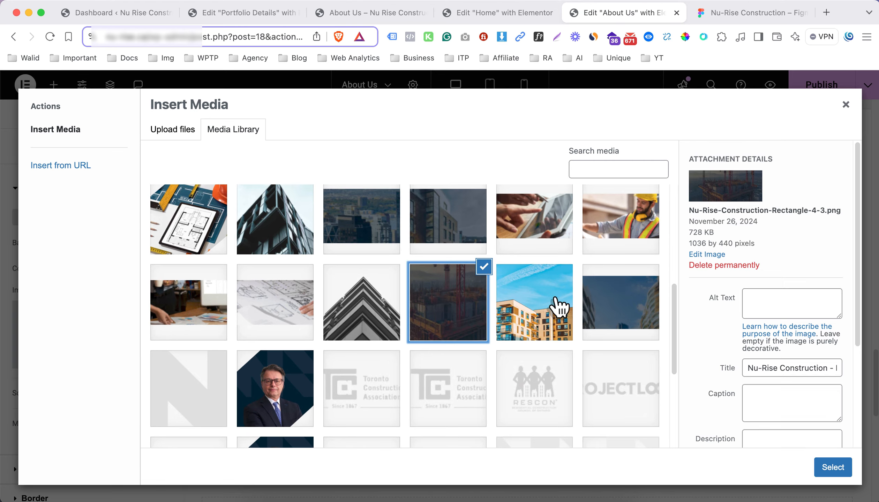
Copy the image title "Nu-Rise Construction - Rectangle 4 (3)" into its alt text and insert the image as the background
{"action": "triple_click", "coordinate": [771, 368]}
{"action": "left_click", "coordinate": [770, 298]}
{"action": "type", "text": "Nu-Rise Construction - Rectangle 4 (3)"}
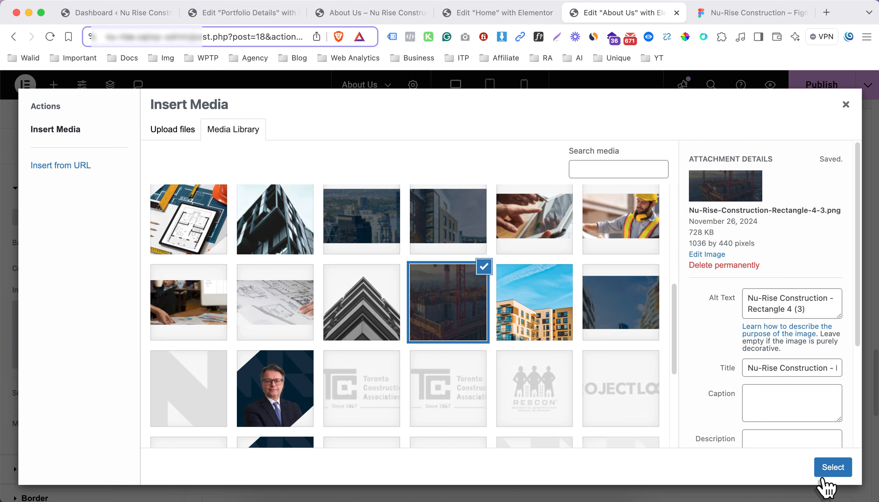
{"action": "left_click", "coordinate": [830, 469]}
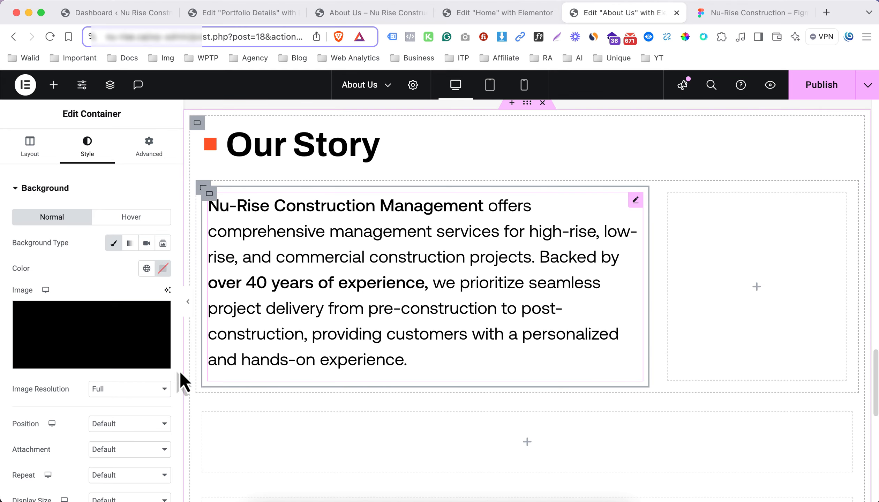
Set the background image's position to Center Center, repeat to No-repeat and display size to Cover
{"action": "left_click", "coordinate": [121, 424]}
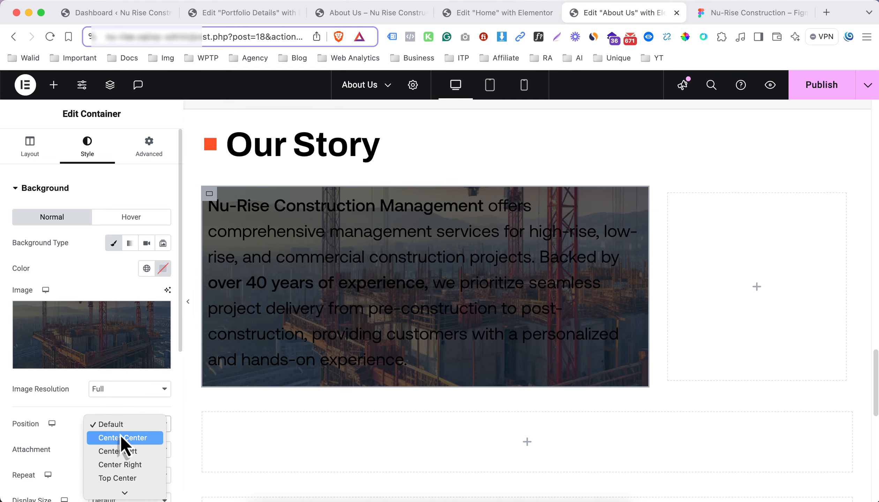
{"action": "left_click", "coordinate": [119, 437]}
{"action": "scroll", "coordinate": [111, 394], "scroll_direction": "down", "scroll_amount": 3}
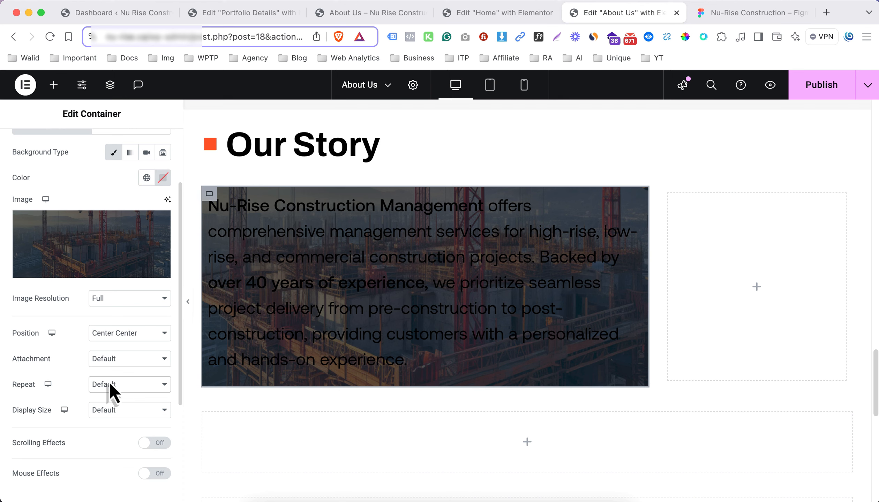
{"action": "left_click", "coordinate": [110, 385]}
{"action": "left_click", "coordinate": [115, 398]}
{"action": "left_click", "coordinate": [116, 411]}
{"action": "left_click", "coordinate": [117, 436]}
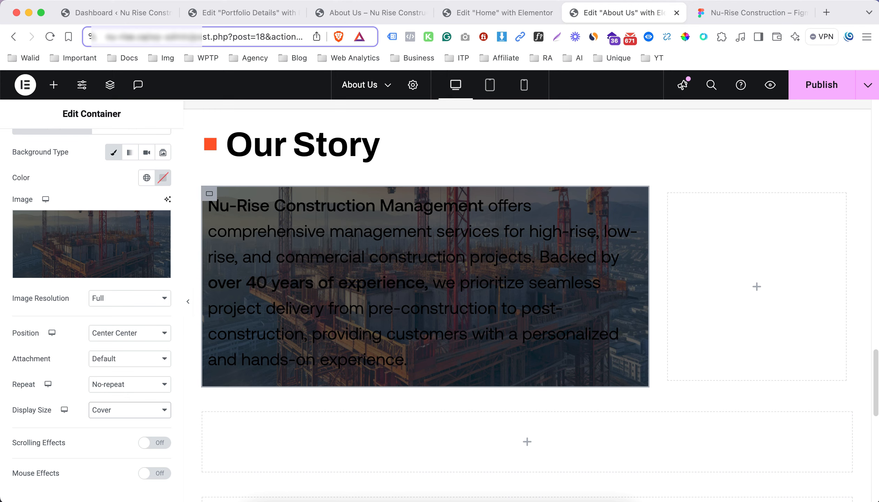
Check the banner paragraph's typography in Figma and set the pasted paragraph's font family to Archivo
{"action": "left_click", "coordinate": [727, 13]}
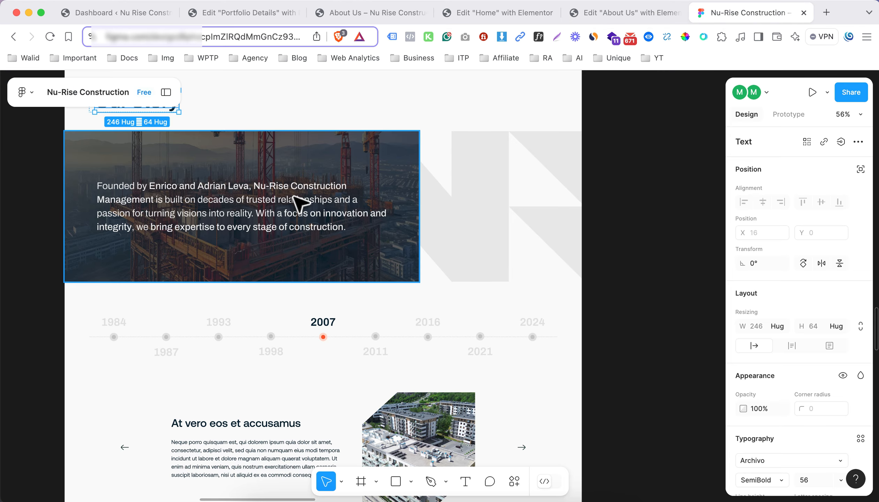
{"action": "double_click", "coordinate": [271, 206]}
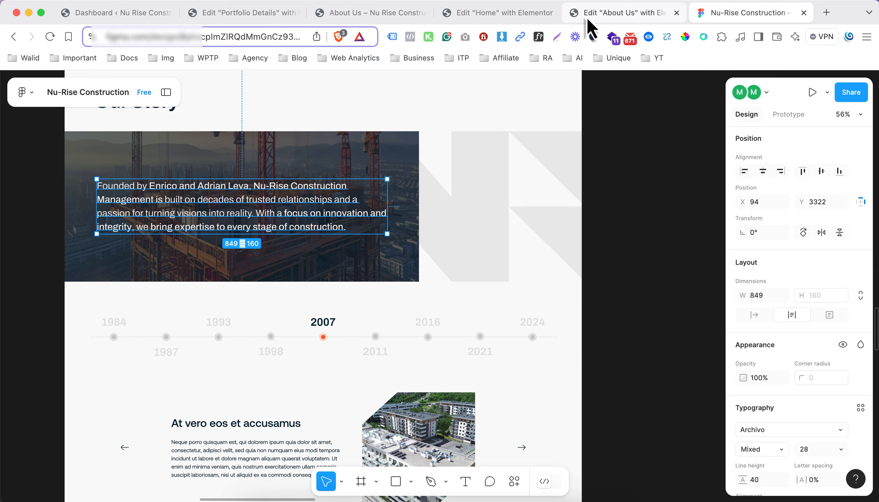
{"action": "left_click", "coordinate": [614, 13]}
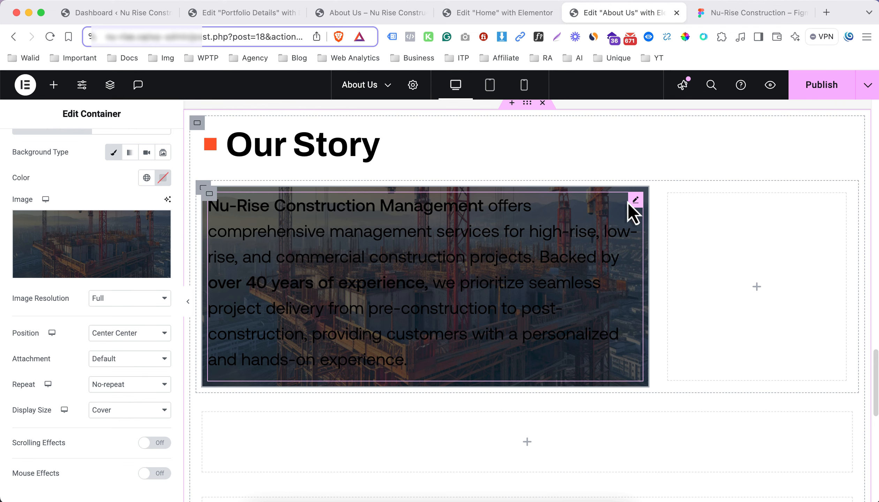
{"action": "left_click", "coordinate": [630, 202]}
{"action": "left_click", "coordinate": [84, 154]}
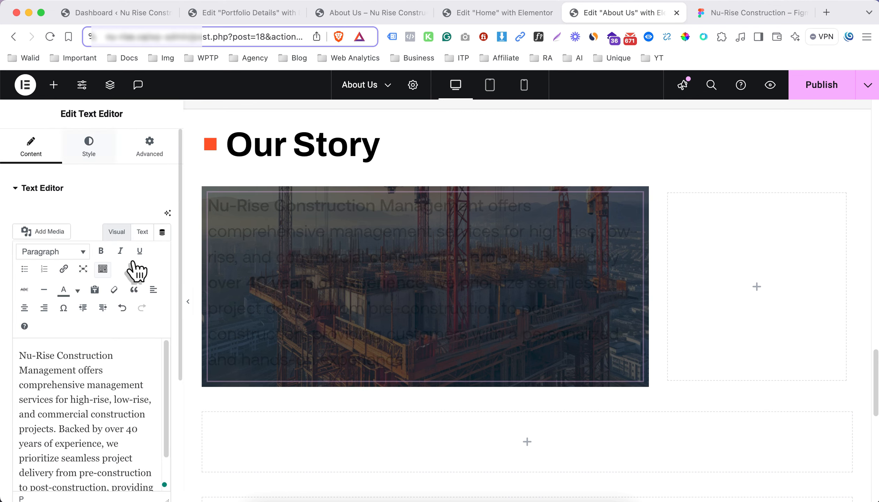
{"action": "left_click", "coordinate": [163, 268]}
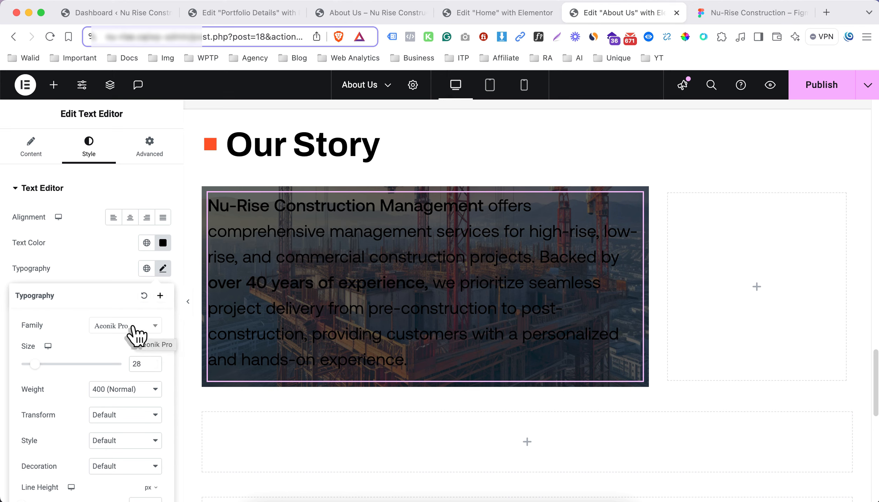
{"action": "left_click", "coordinate": [112, 330]}
{"action": "left_click", "coordinate": [117, 393]}
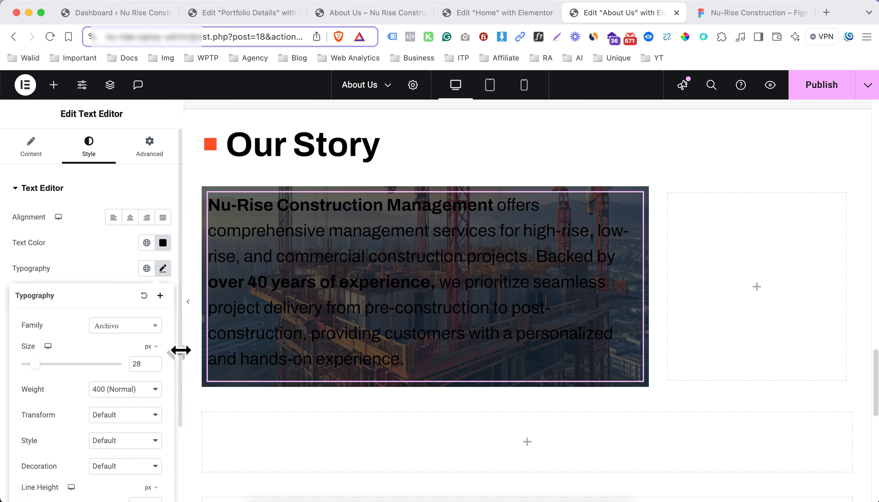
{"action": "left_click", "coordinate": [123, 279]}
Copy the text of the Our Story banner paragraph from the Figma design and switch back to Elementor
{"action": "left_click", "coordinate": [701, 13]}
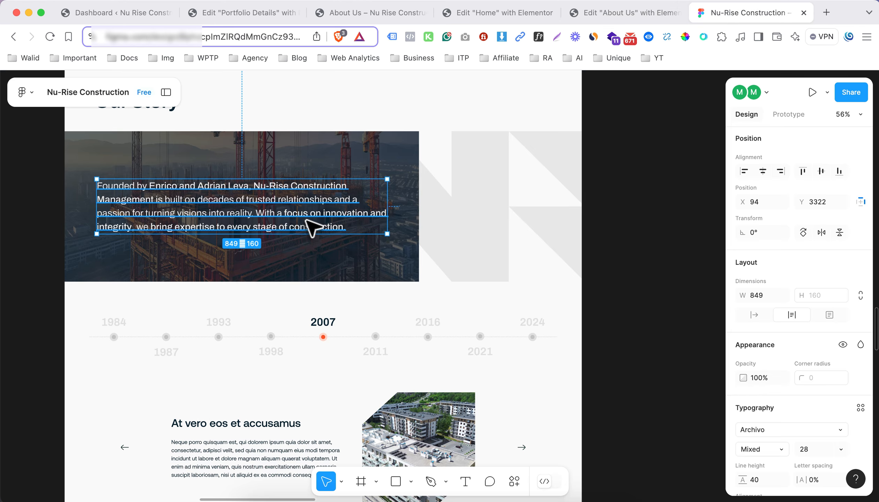
{"action": "left_click", "coordinate": [324, 258]}
{"action": "left_click", "coordinate": [314, 212]}
{"action": "left_click", "coordinate": [628, 14]}
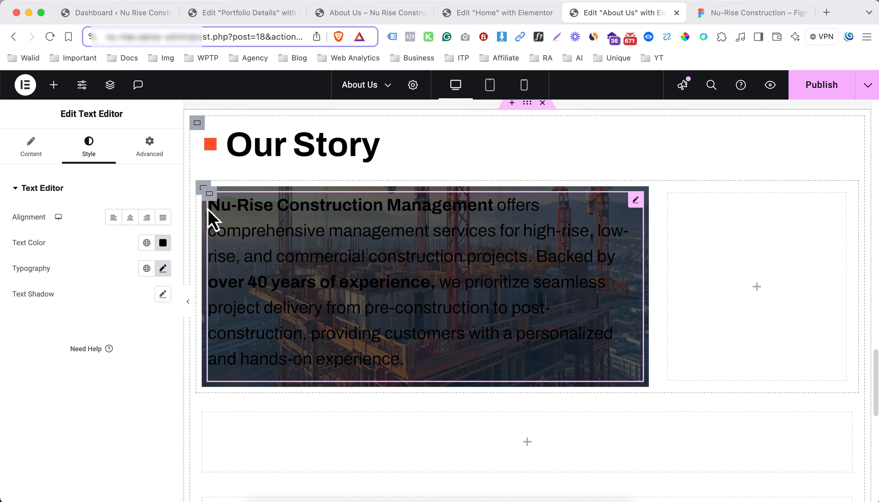
Replace the banner text editor's whole HTML content with the copied Our Story paragraph and return to the visual view
{"action": "left_click", "coordinate": [31, 148]}
{"action": "left_click", "coordinate": [142, 232]}
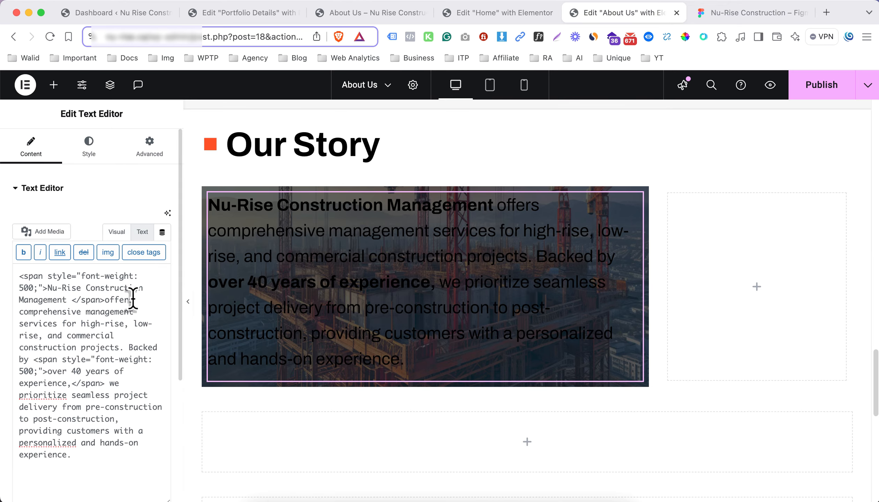
{"action": "key", "text": "super+a"}
{"action": "left_click", "coordinate": [116, 232]}
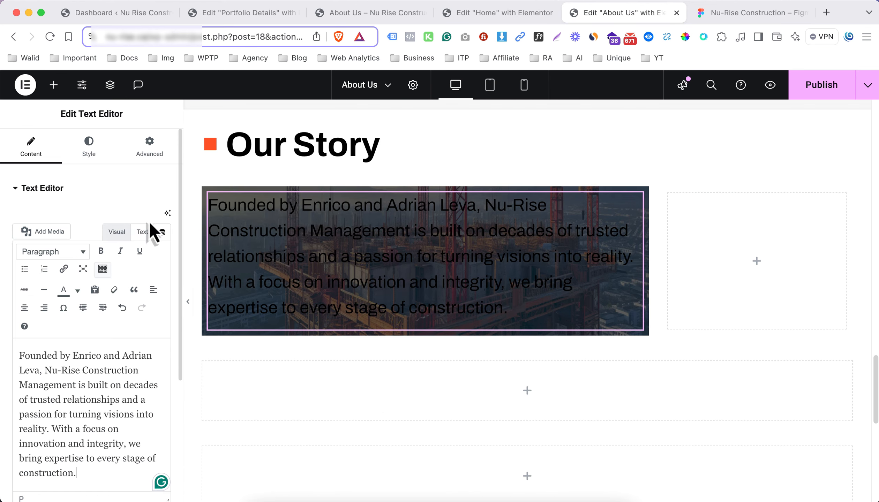
Set the banner paragraph's text color to white
{"action": "left_click", "coordinate": [90, 153]}
{"action": "left_click", "coordinate": [163, 242]}
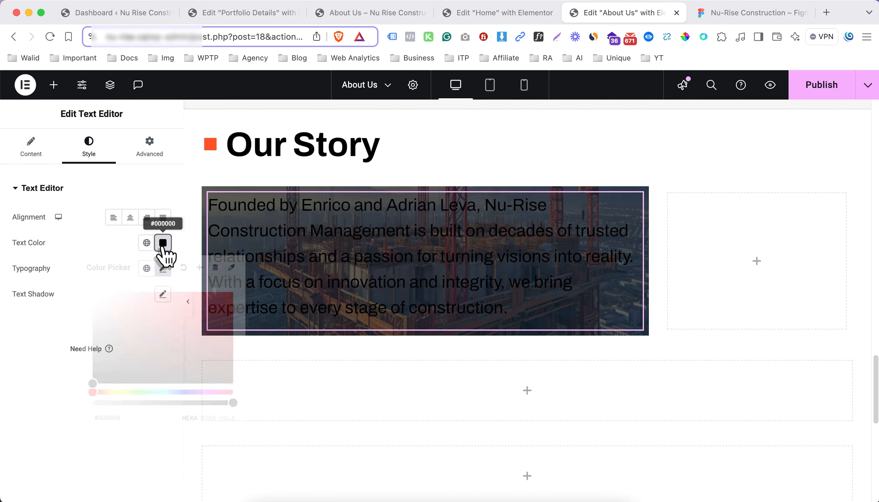
{"action": "left_click_drag", "start_coordinate": [142, 319], "coordinate": [68, 265]}
{"action": "left_click", "coordinate": [68, 257]}
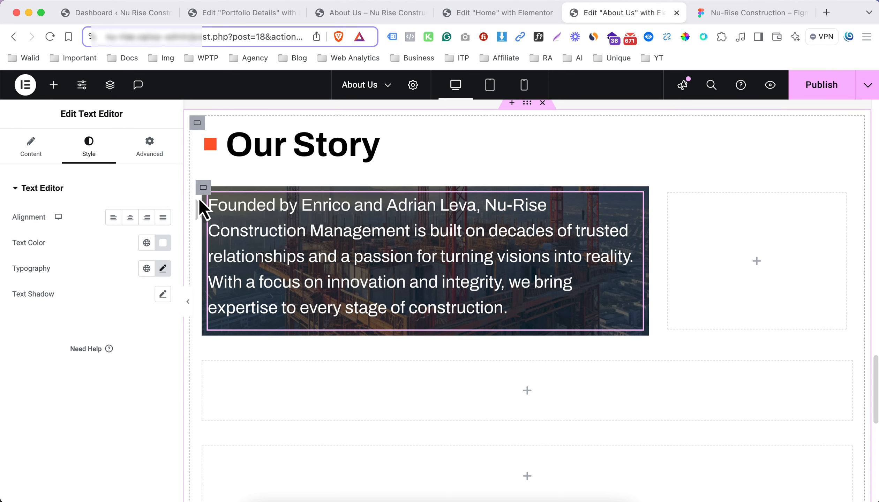
Set the padding of the banner's background image container to 20 px on all sides
{"action": "left_click", "coordinate": [207, 201]}
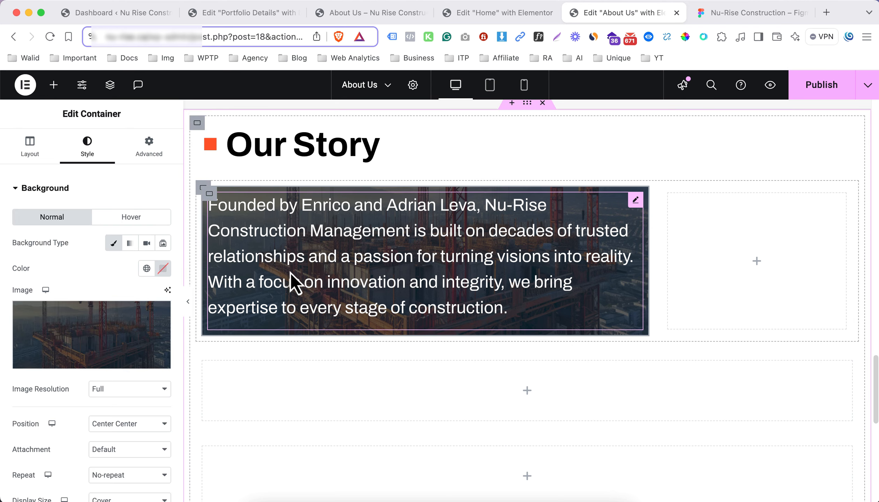
{"action": "left_click", "coordinate": [145, 152]}
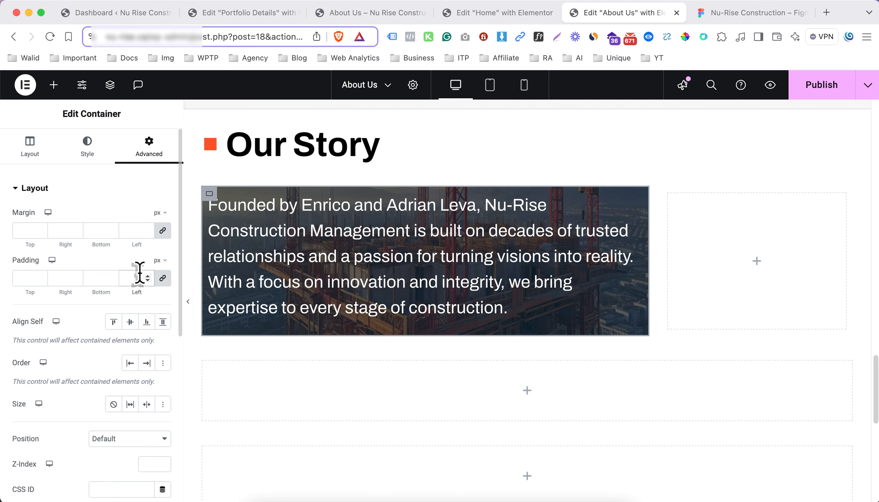
{"action": "type", "text": "39"}
{"action": "key", "text": "BackSpace"}
{"action": "key", "text": "BackSpace"}
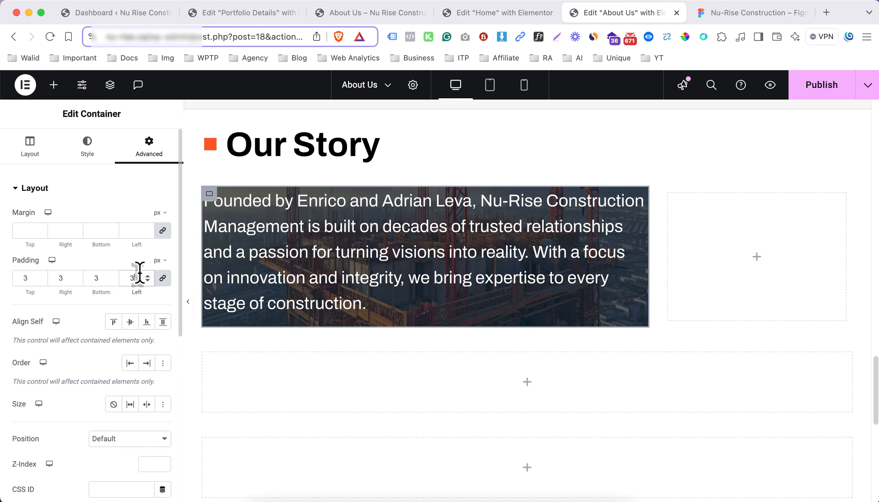
{"action": "type", "text": "20"}
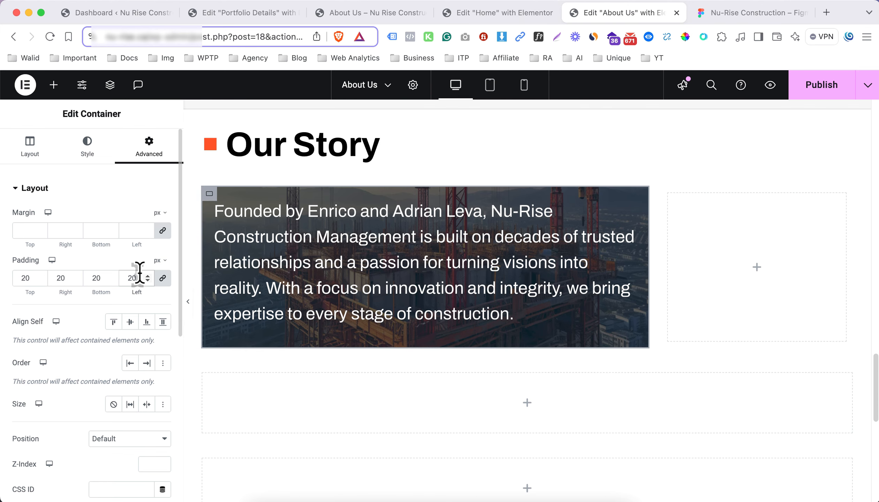
Try 30 px padding on the banner container, compare it with the Figma banner, and set it back to 20 px
{"action": "key", "text": "BackSpace"}
{"action": "key", "text": "BackSpace"}
{"action": "type", "text": "30"}
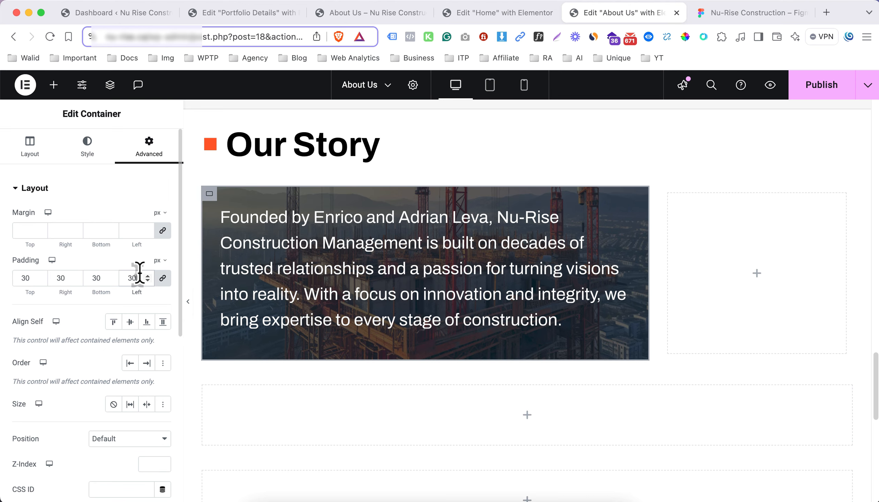
{"action": "left_click", "coordinate": [714, 16]}
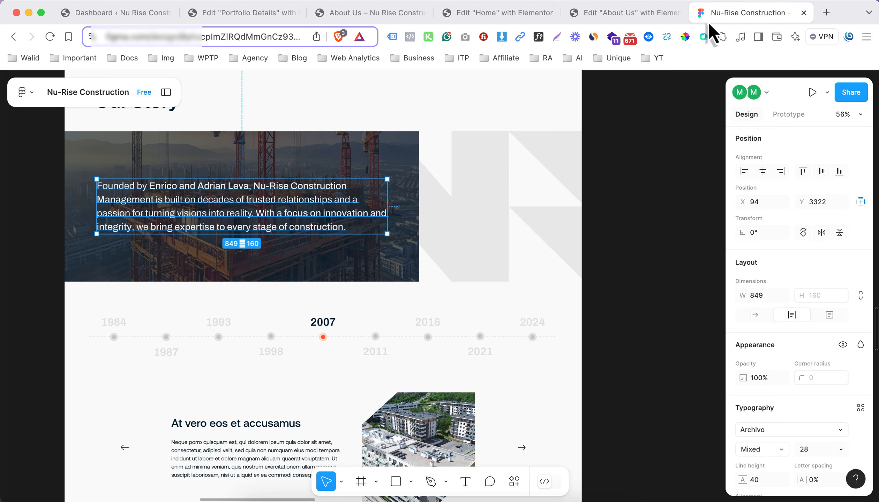
{"action": "left_click", "coordinate": [623, 17]}
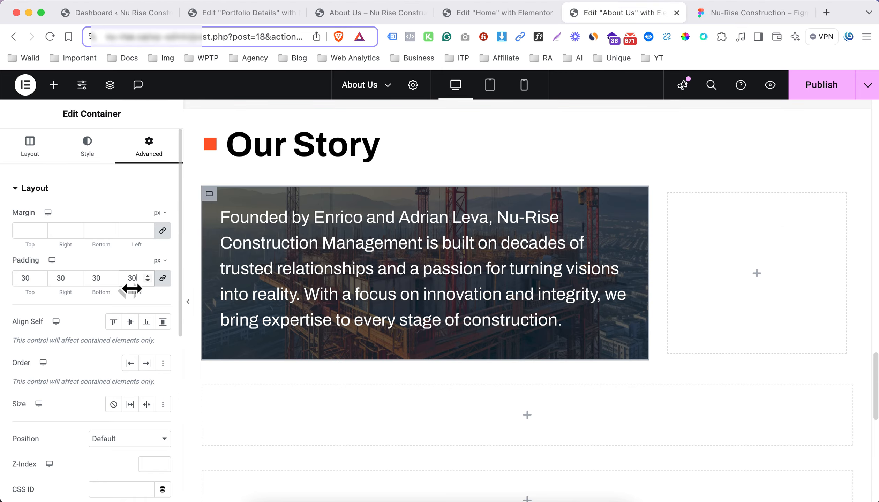
{"action": "type", "text": "20"}
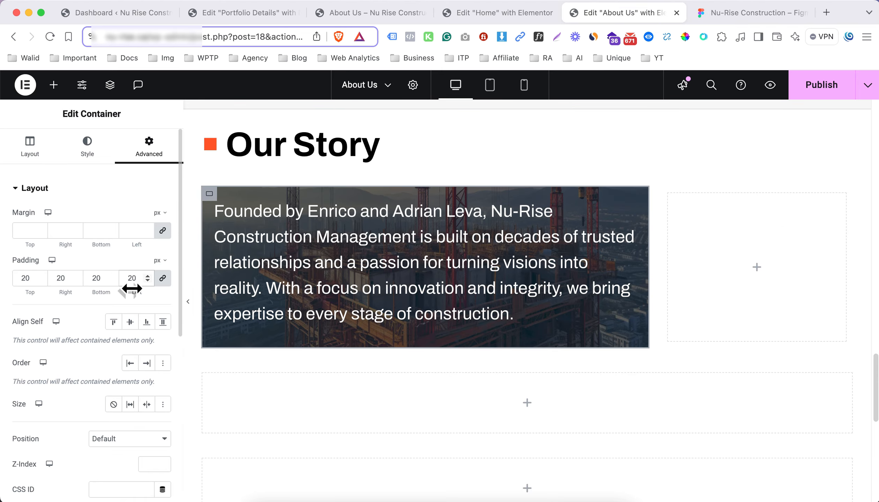
Unlink the banner container's padding values and set its top and bottom padding to 50 px
{"action": "left_click", "coordinate": [163, 280]}
{"action": "left_click_drag", "start_coordinate": [96, 279], "coordinate": [89, 276]}
{"action": "type", "text": "5"}
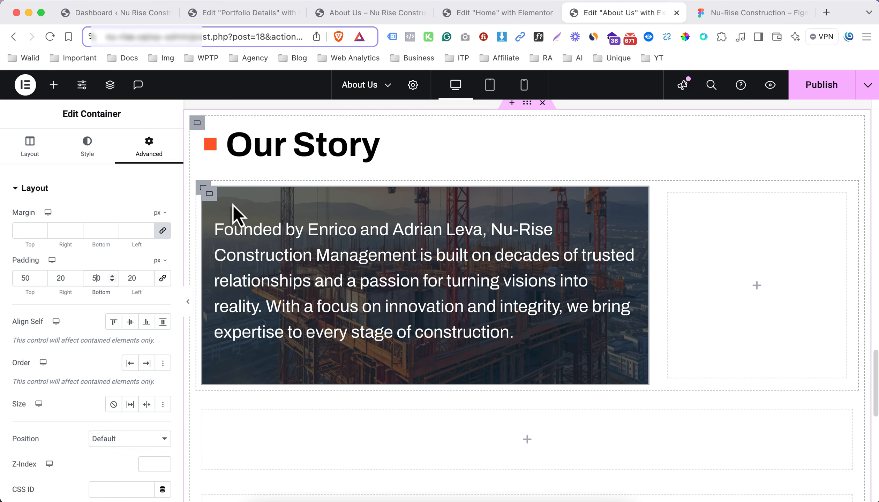
Set the padding of the row container around the banner and the empty column to 0 on all sides, with the values unlinked
{"action": "left_click", "coordinate": [204, 188]}
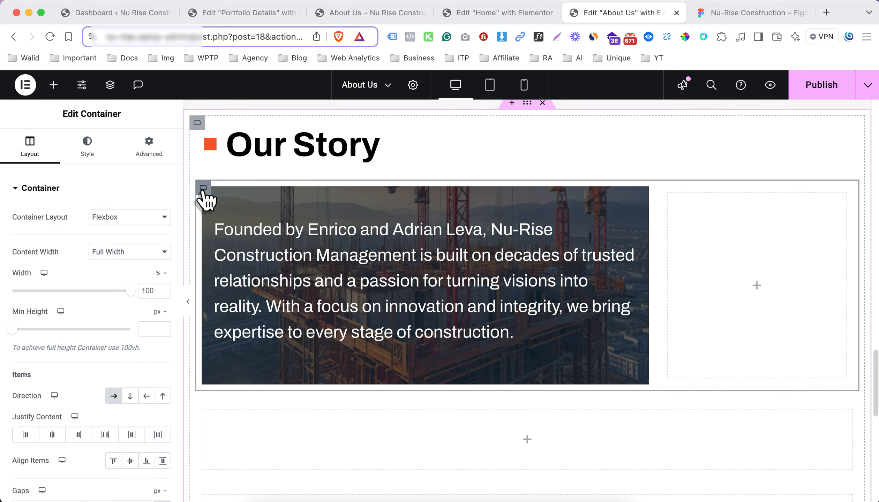
{"action": "left_click", "coordinate": [140, 151]}
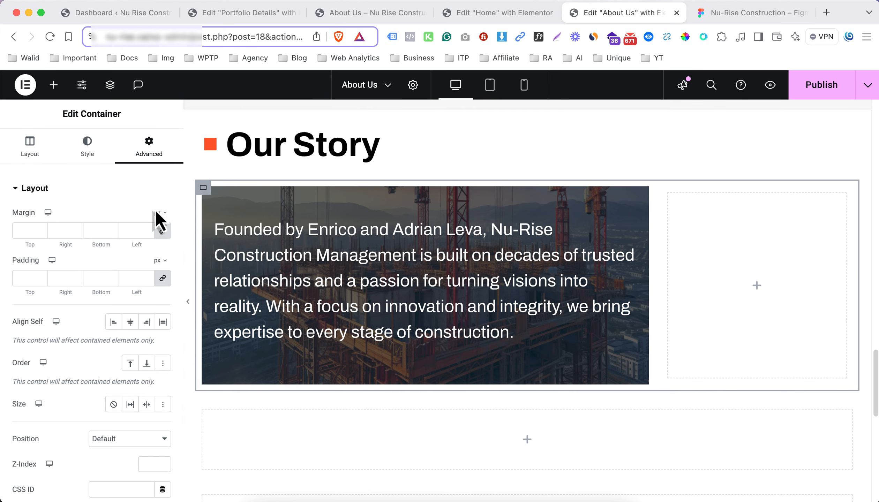
{"action": "left_click", "coordinate": [163, 279]}
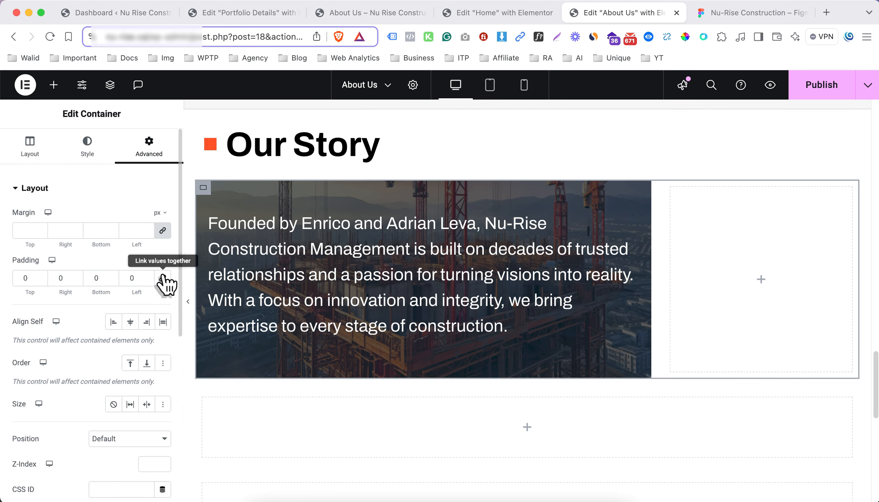
Give the row container a classic background overlay using the image Nu-Rise-Construction-Group-4.png from the media library
{"action": "left_click", "coordinate": [88, 148]}
{"action": "left_click", "coordinate": [84, 290]}
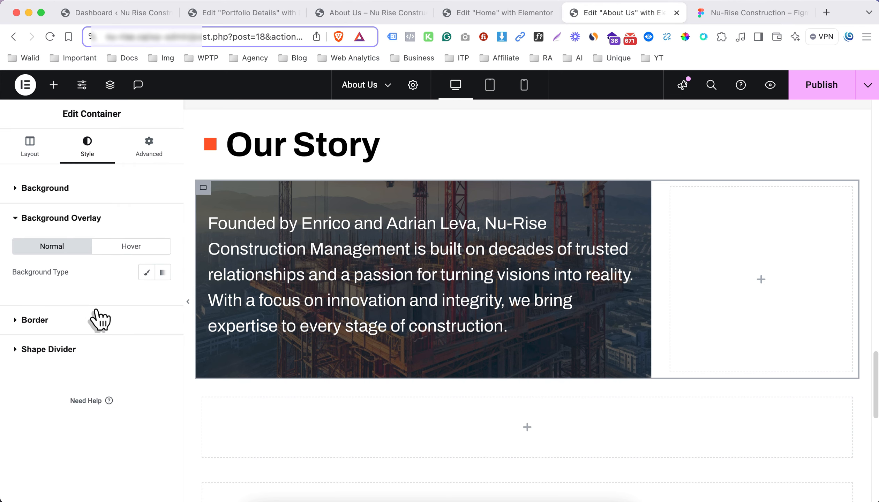
{"action": "left_click", "coordinate": [146, 273]}
{"action": "left_click", "coordinate": [93, 335]}
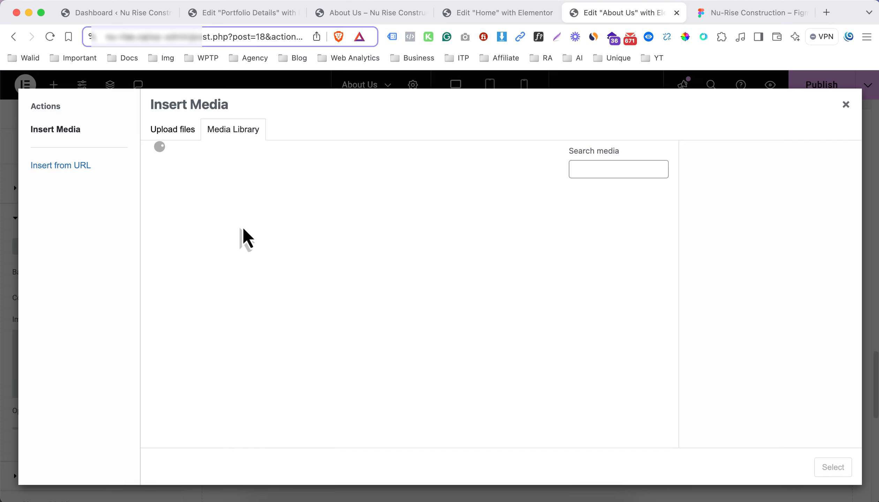
{"action": "scroll", "coordinate": [497, 314], "scroll_direction": "down", "scroll_amount": 15}
{"action": "left_click", "coordinate": [547, 286]}
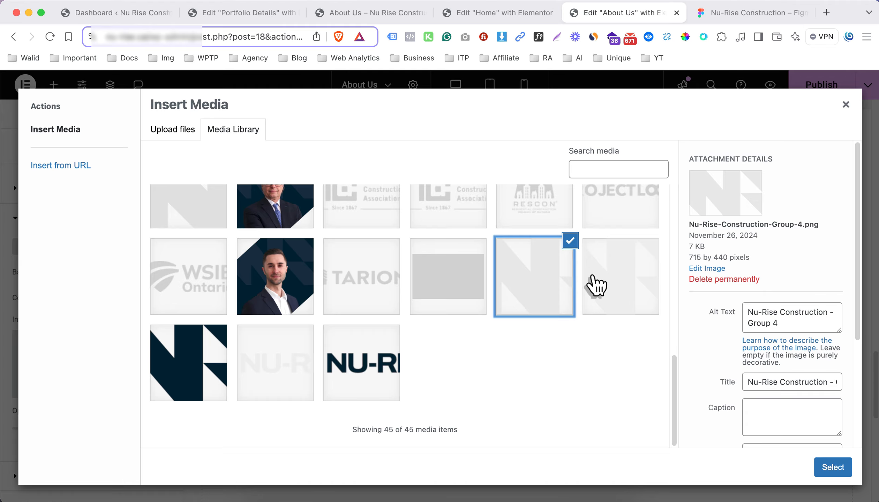
{"action": "left_click", "coordinate": [831, 470]}
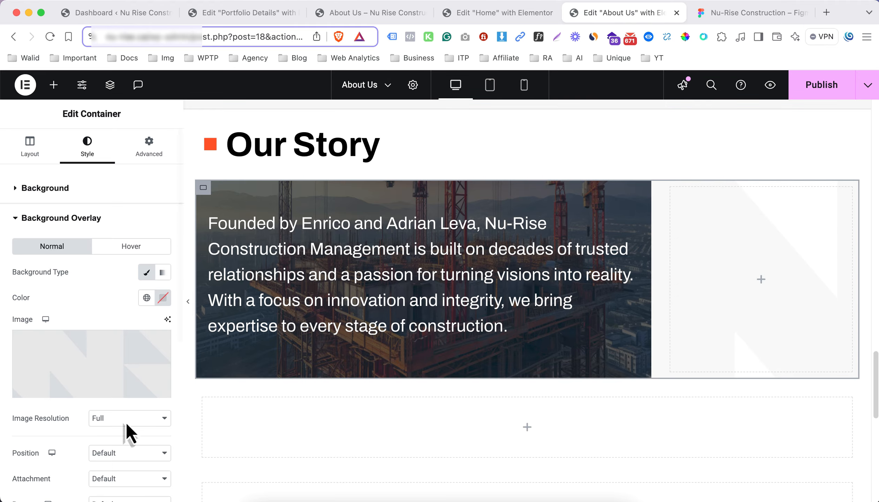
Set the overlay image's position to Center Right, repeat to No-repeat and display size to Contain, keeping the Full resolution
{"action": "left_click", "coordinate": [125, 421]}
{"action": "left_click", "coordinate": [77, 443]}
{"action": "scroll", "coordinate": [82, 441], "scroll_direction": "down", "scroll_amount": 8}
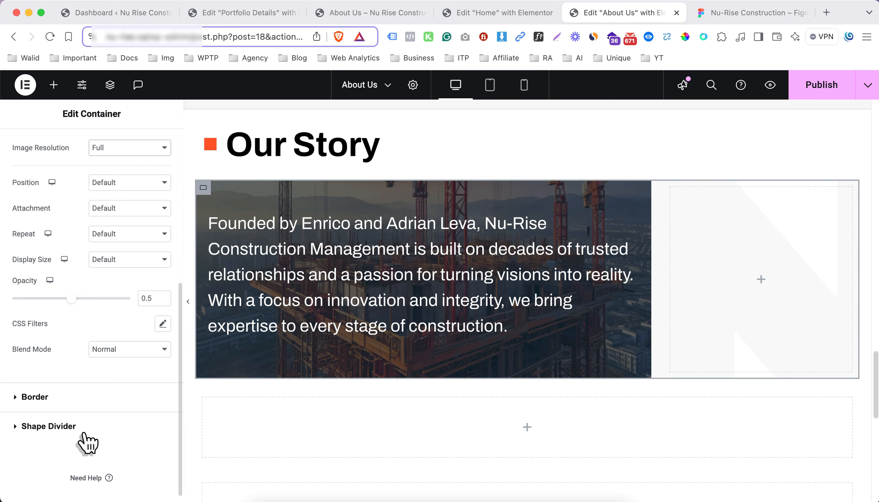
{"action": "left_click", "coordinate": [125, 183]}
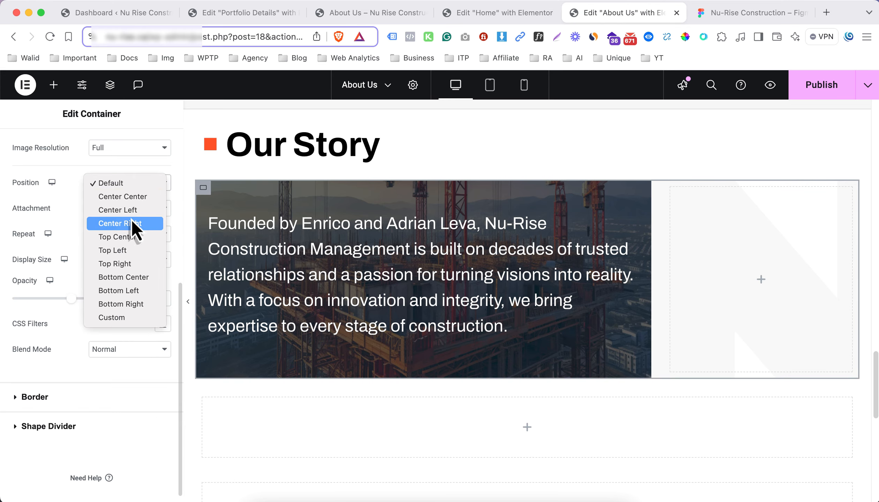
{"action": "left_click", "coordinate": [132, 223]}
{"action": "left_click", "coordinate": [136, 239]}
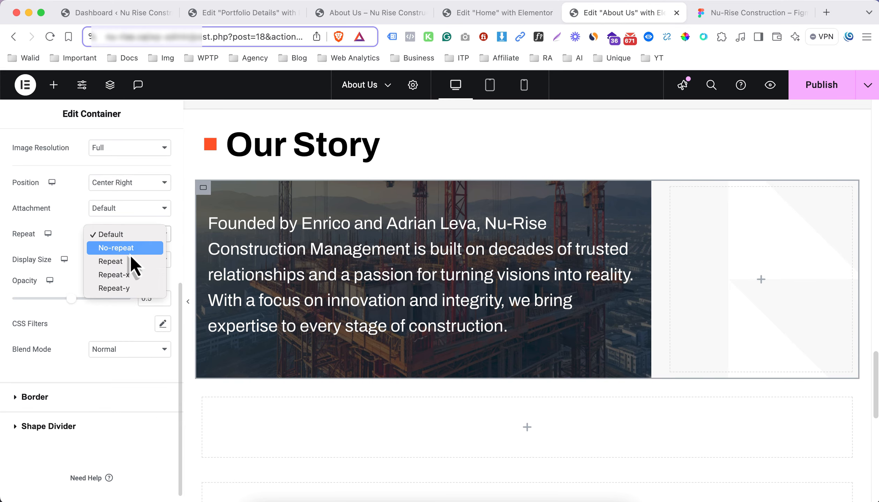
{"action": "left_click", "coordinate": [130, 254]}
{"action": "left_click", "coordinate": [129, 262]}
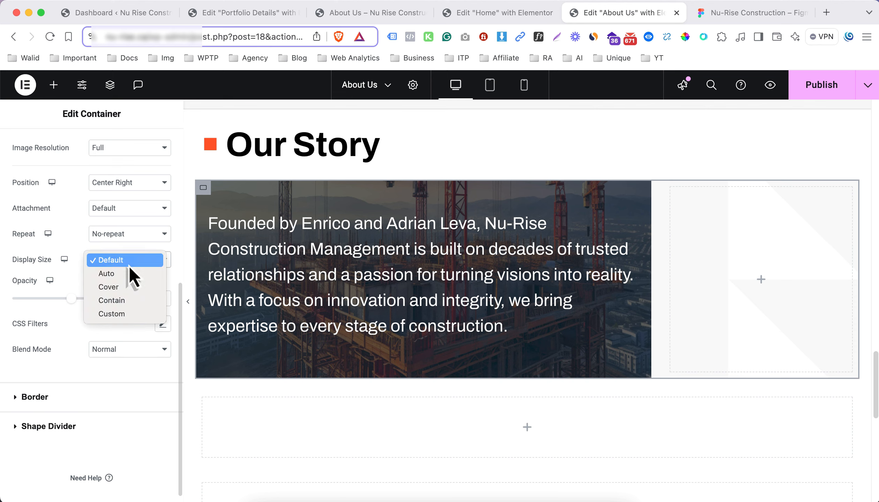
{"action": "left_click", "coordinate": [119, 300]}
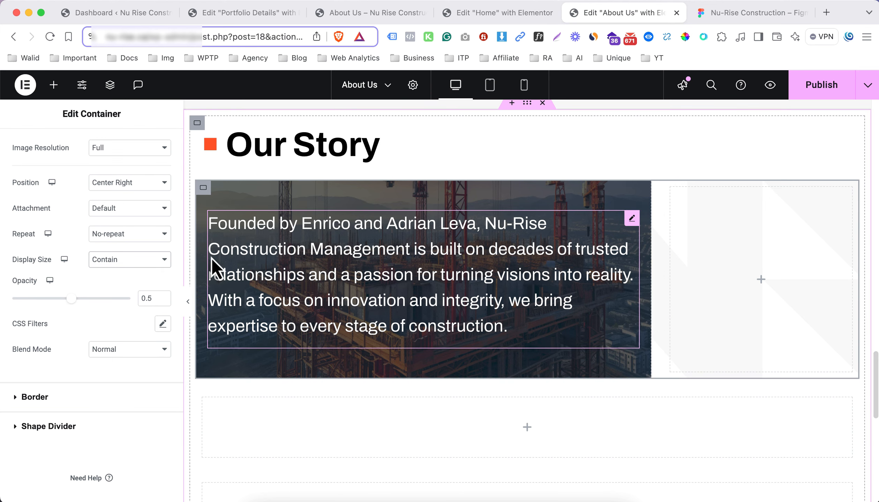
Compare the Our Story section with the Figma design and set its outer container's content width to Full Width
{"action": "left_click", "coordinate": [188, 302]}
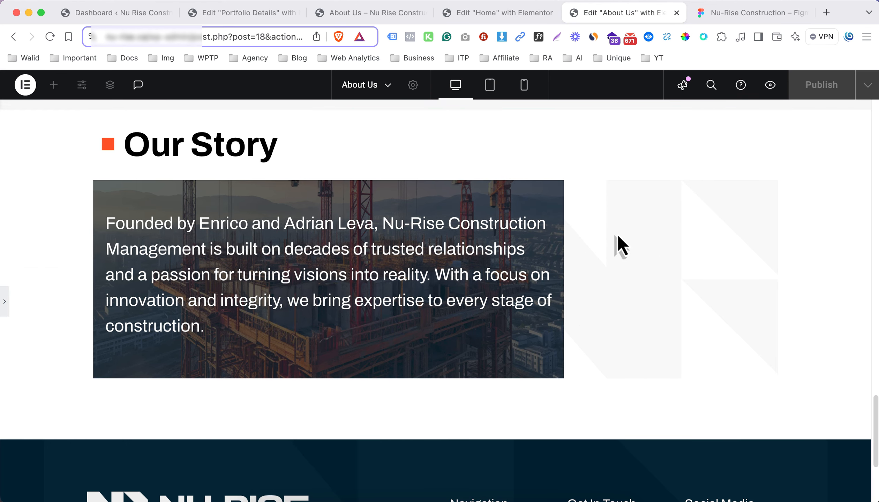
{"action": "left_click", "coordinate": [6, 303]}
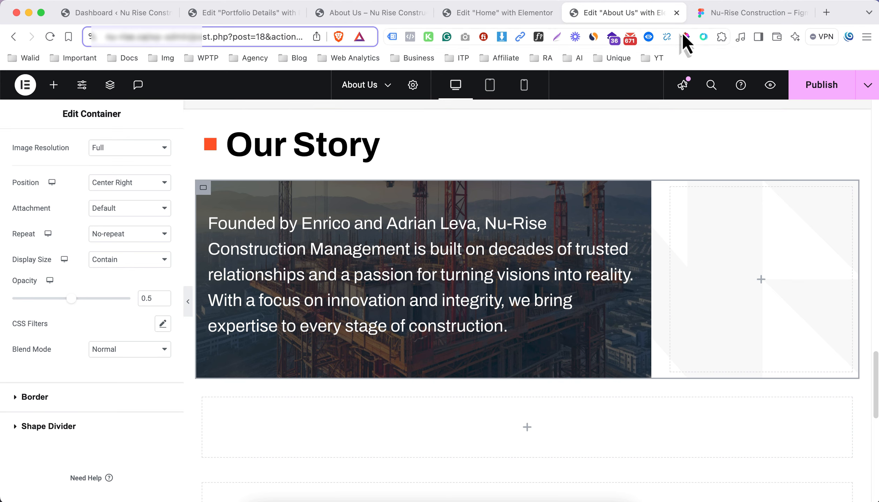
{"action": "left_click", "coordinate": [721, 18]}
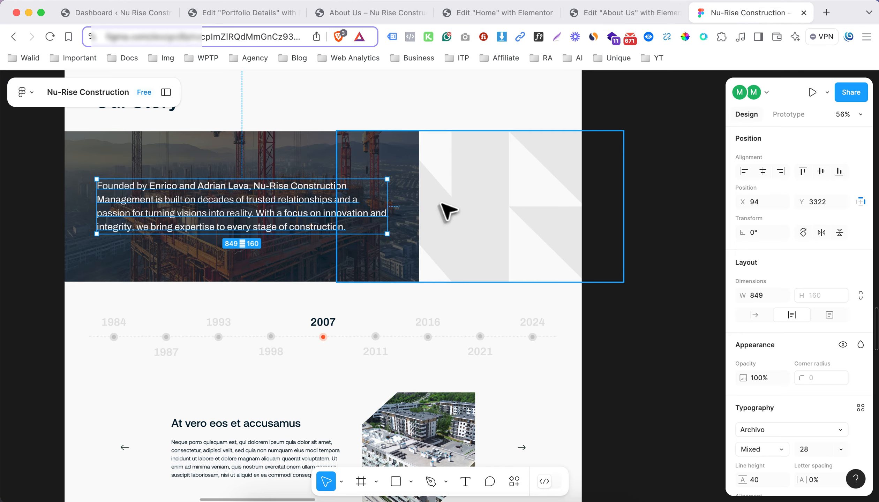
{"action": "scroll", "coordinate": [448, 211], "scroll_direction": "up", "scroll_amount": 3}
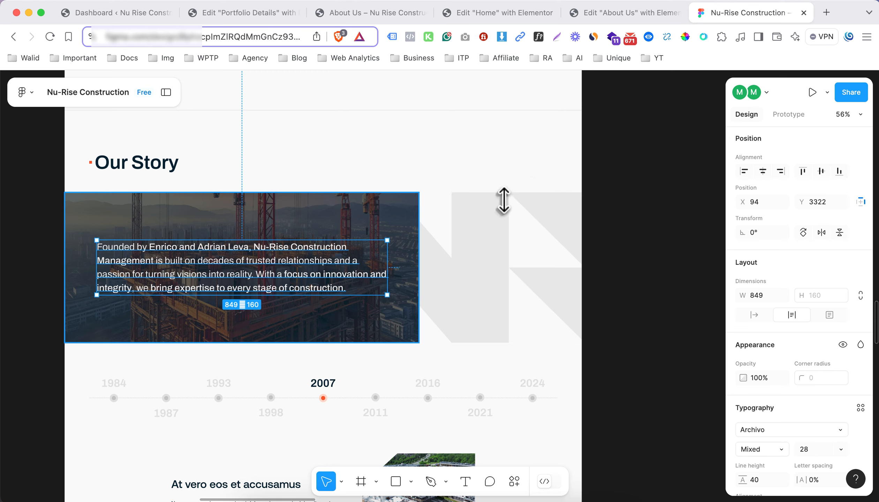
{"action": "left_click", "coordinate": [617, 14]}
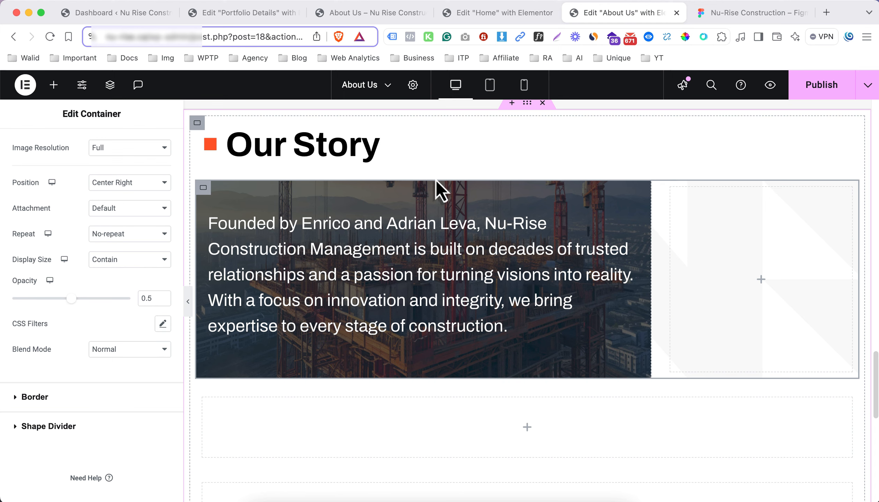
{"action": "left_click", "coordinate": [207, 209]}
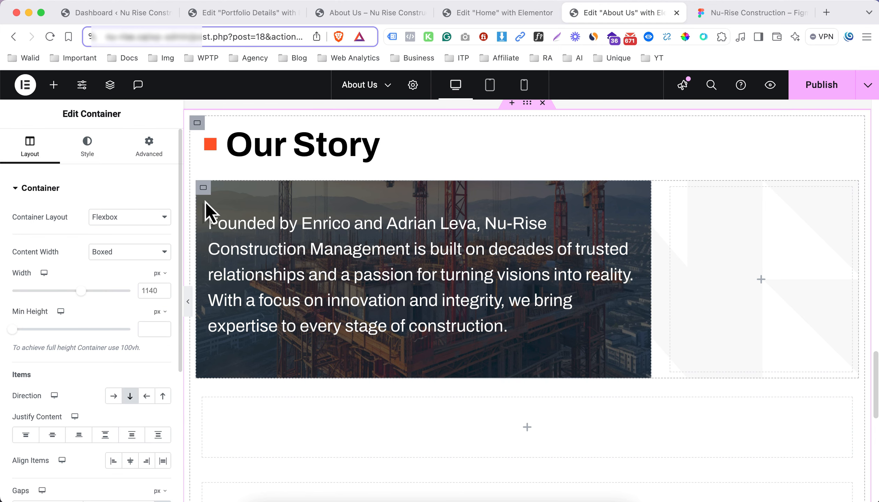
{"action": "left_click", "coordinate": [122, 257]}
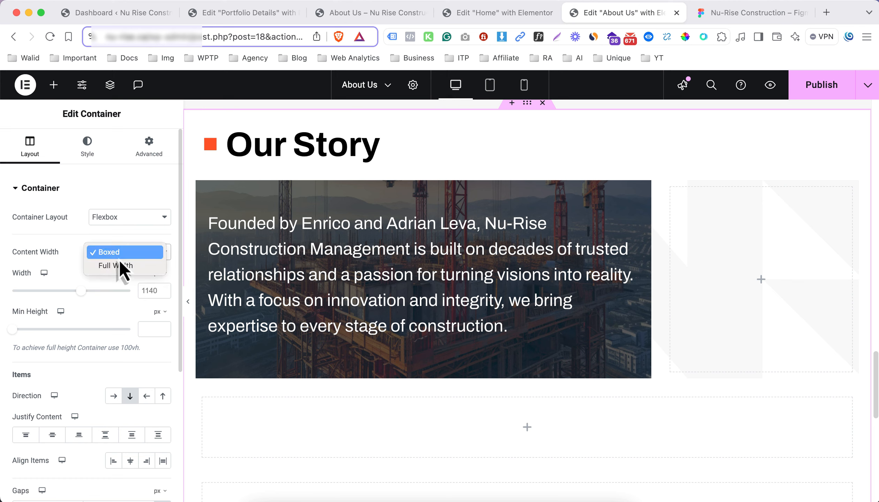
{"action": "left_click", "coordinate": [120, 268]}
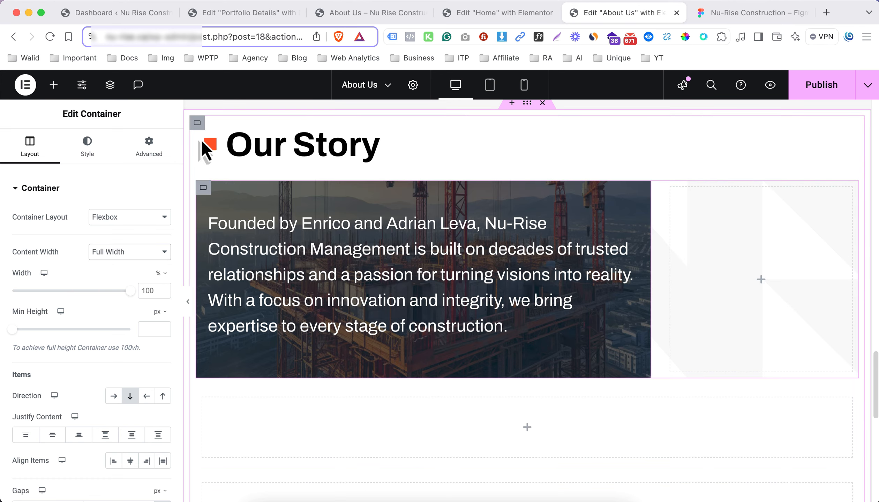
Set the padding of the Our Story section's outer and inner containers to 0 on all sides and preview the section at full width
{"action": "left_click", "coordinate": [148, 150]}
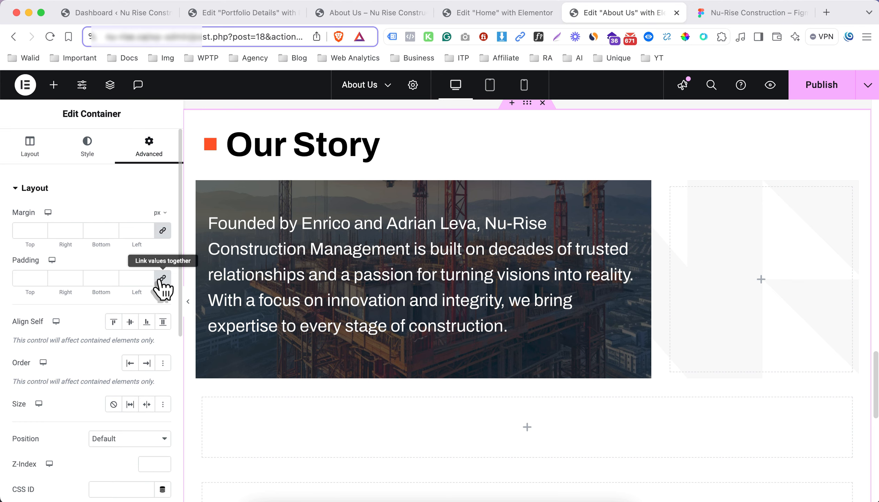
{"action": "left_click", "coordinate": [163, 279]}
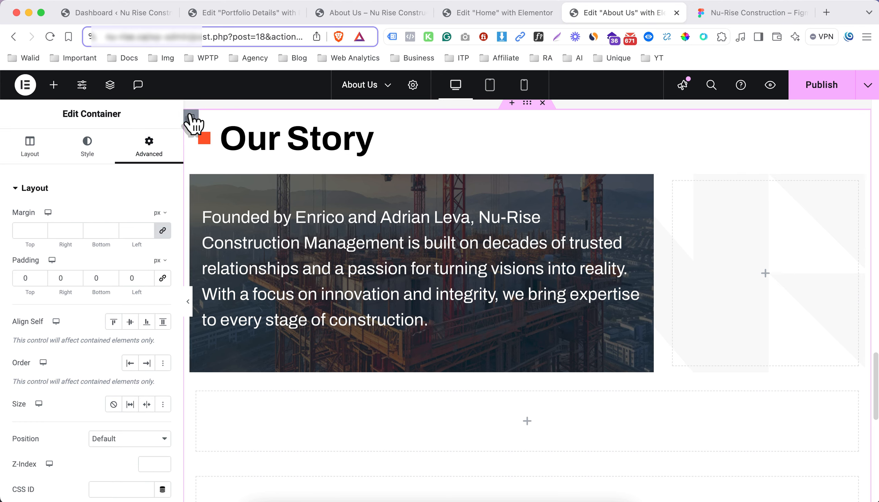
{"action": "left_click", "coordinate": [192, 119]}
{"action": "left_click", "coordinate": [152, 153]}
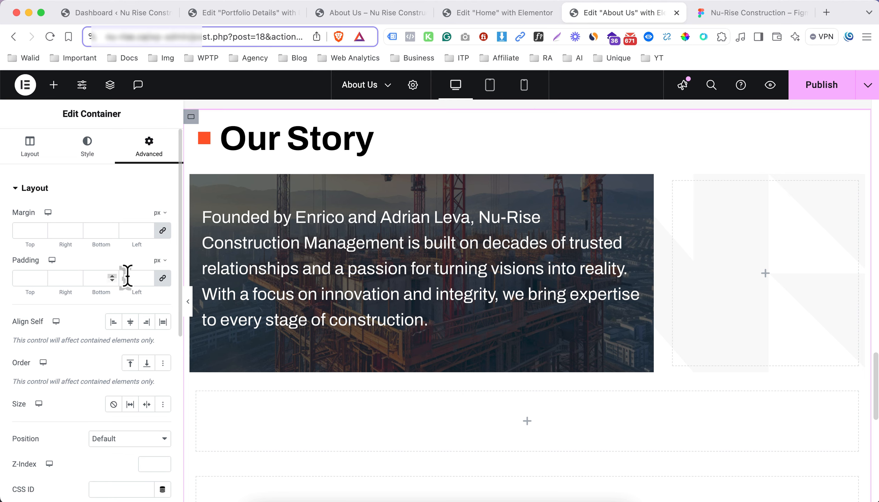
{"action": "left_click", "coordinate": [162, 279]}
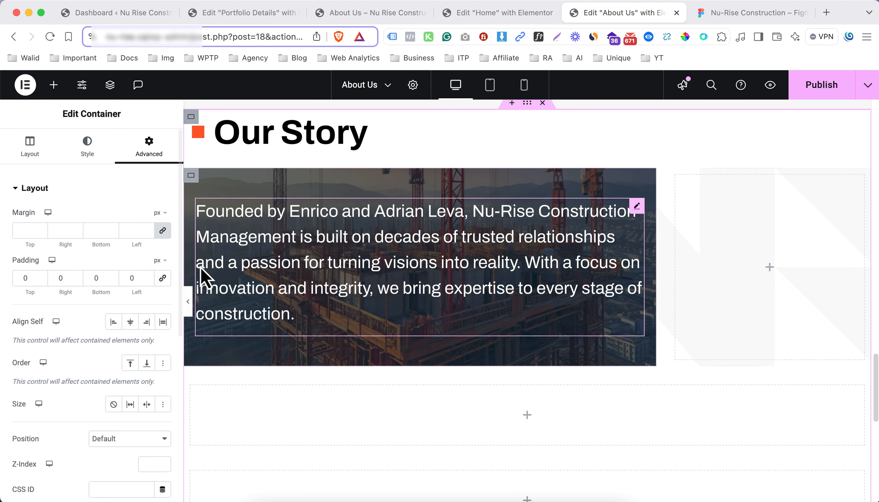
{"action": "left_click", "coordinate": [188, 297]}
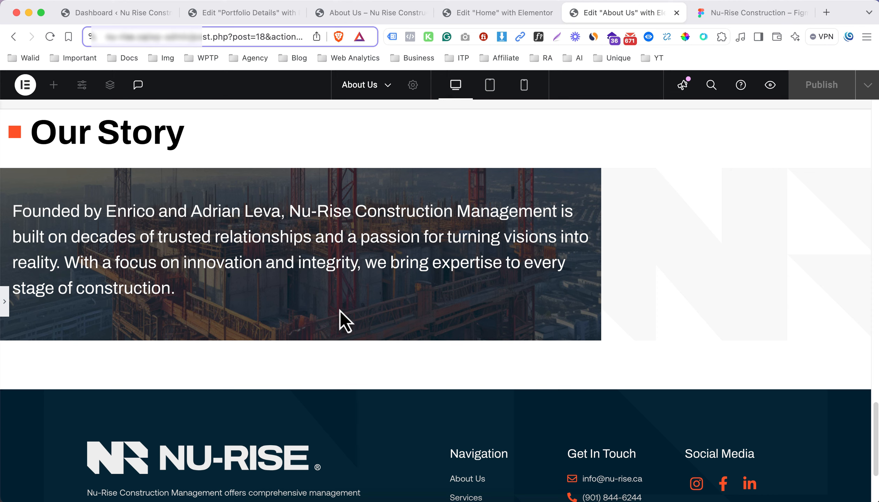
{"action": "left_click", "coordinate": [5, 303]}
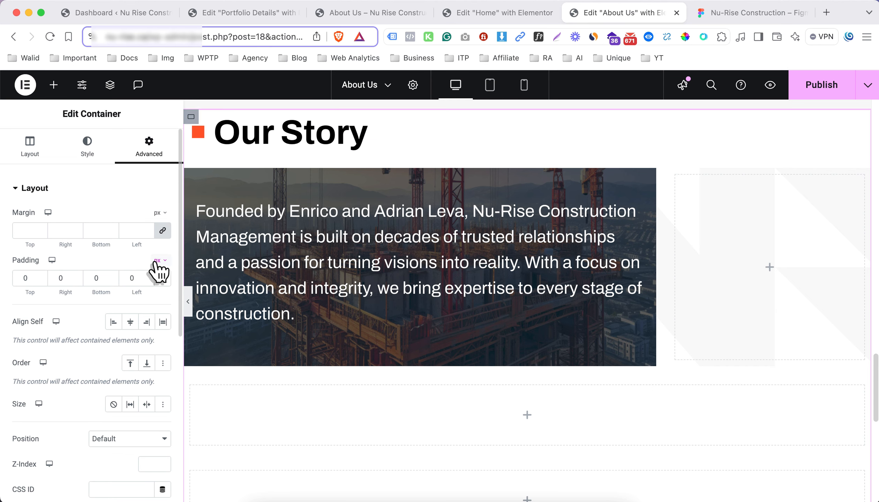
Switch the inner container's padding unit to percent, try a left padding of 5%, and set it back to 0
{"action": "left_click", "coordinate": [164, 261]}
{"action": "left_click", "coordinate": [160, 275]}
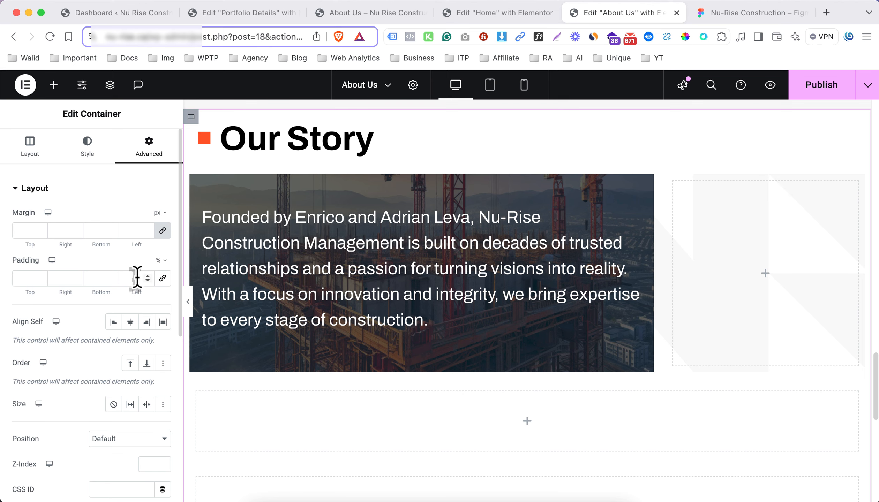
{"action": "left_click", "coordinate": [135, 278]}
{"action": "type", "text": "5"}
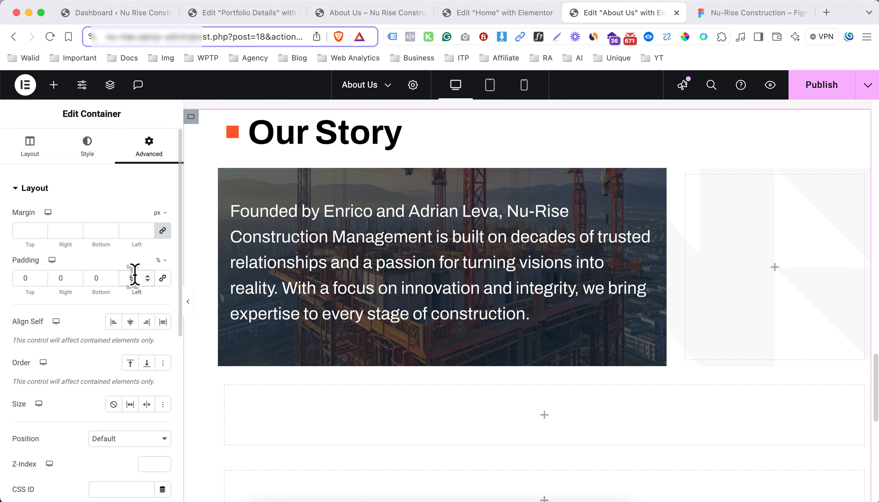
{"action": "key", "text": "BackSpace"}
{"action": "type", "text": "0"}
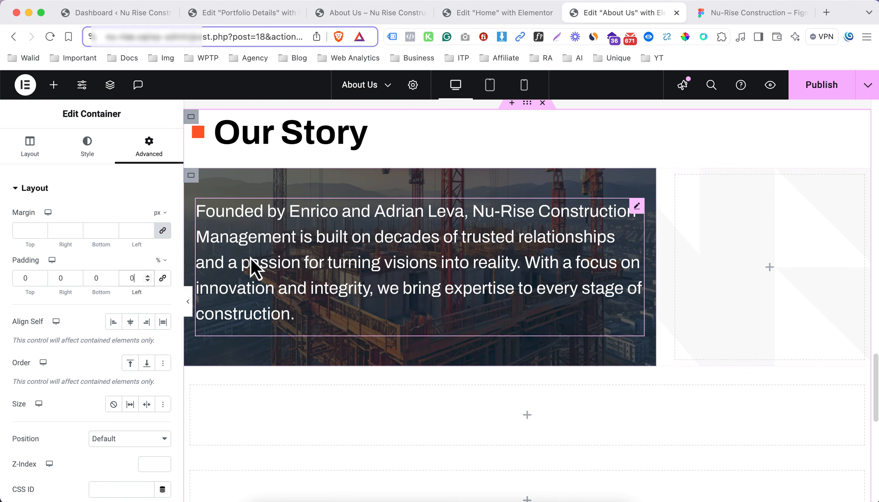
Show the page's element structure and try a 3% left padding on the inner section container, returning it to 0
{"action": "right_click", "coordinate": [197, 126]}
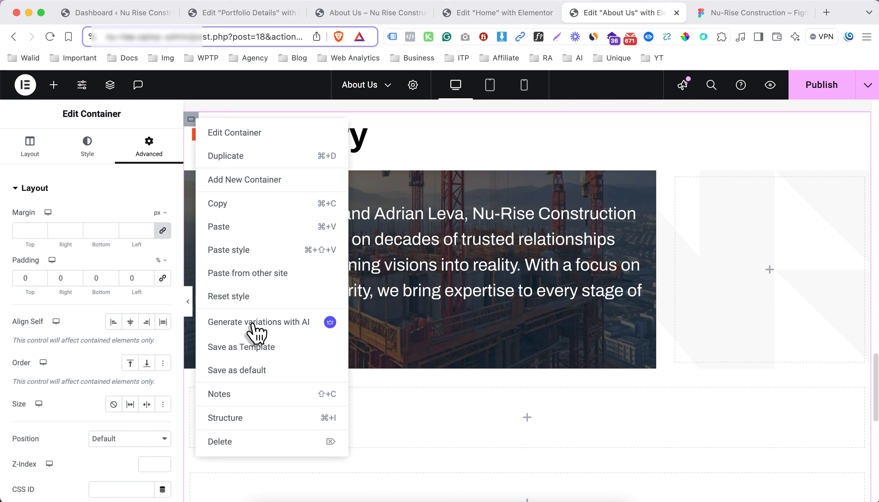
{"action": "left_click", "coordinate": [246, 417]}
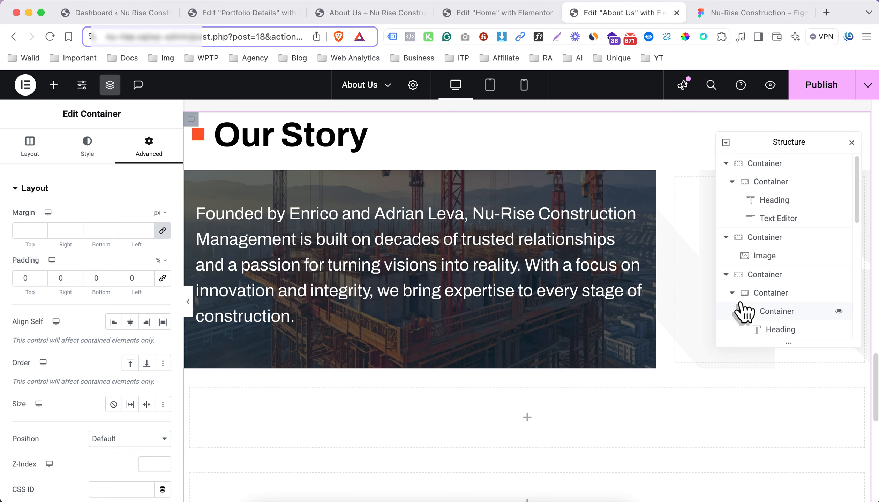
{"action": "scroll", "coordinate": [750, 314], "scroll_direction": "down", "scroll_amount": 5}
{"action": "scroll", "coordinate": [764, 178], "scroll_direction": "up", "scroll_amount": 2}
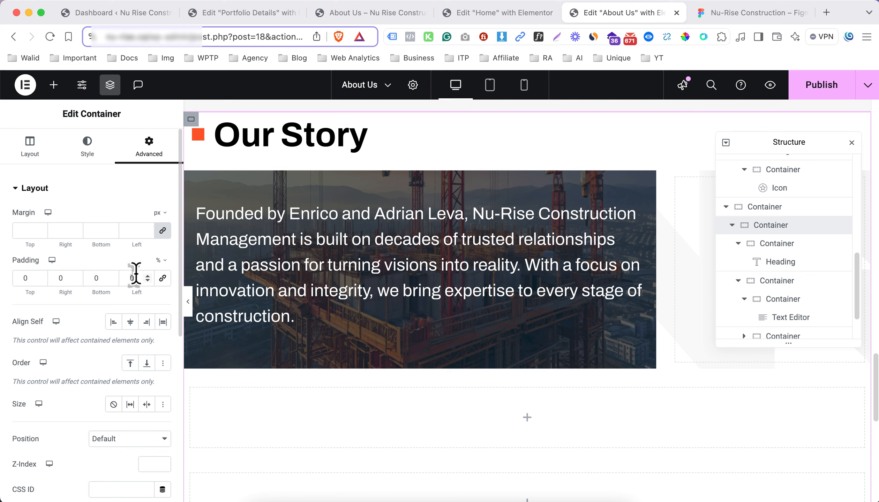
{"action": "key", "text": "Up"}
{"action": "key", "text": "Up"}
{"action": "key", "text": "Up"}
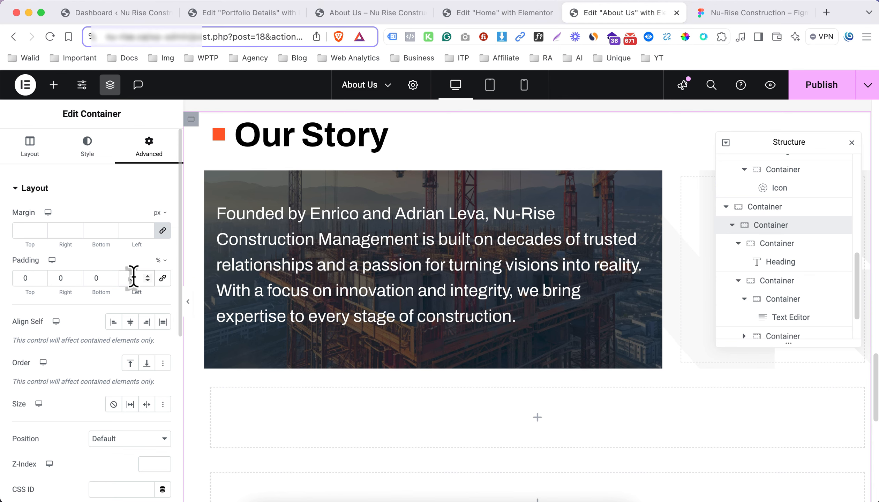
{"action": "key", "text": "BackSpace"}
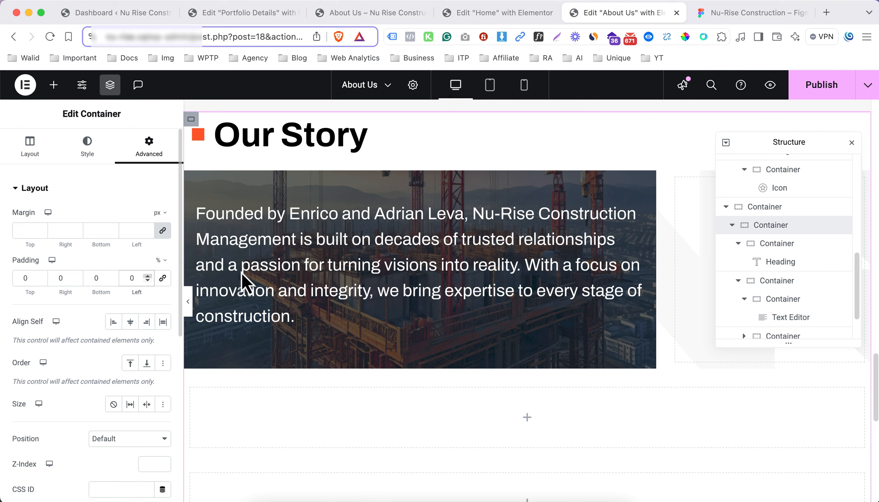
Give the container around the Our Story heading a left padding of 5%, with the values unlinked and the other sides at 0
{"action": "left_click", "coordinate": [739, 244]}
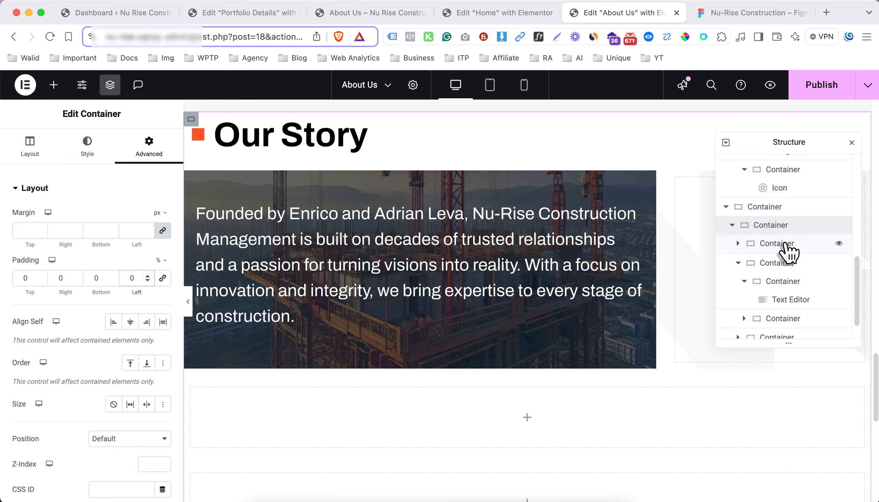
{"action": "left_click", "coordinate": [788, 244]}
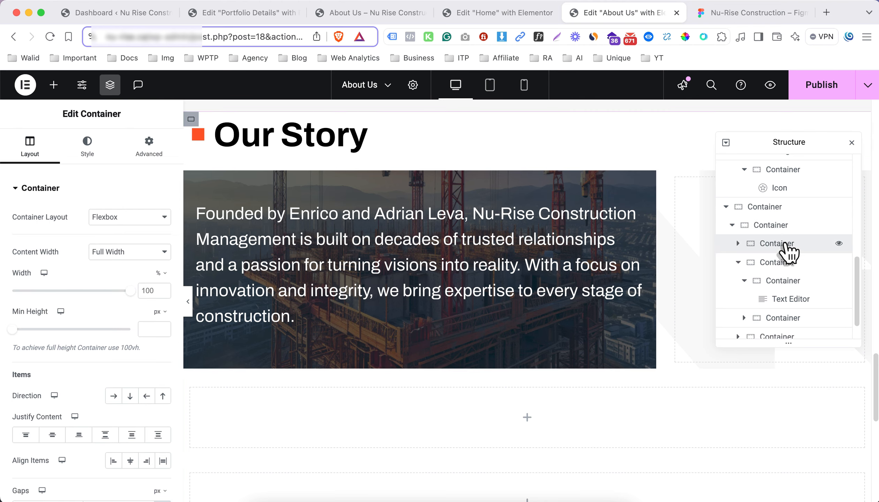
{"action": "left_click", "coordinate": [153, 148]}
{"action": "left_click", "coordinate": [163, 279]}
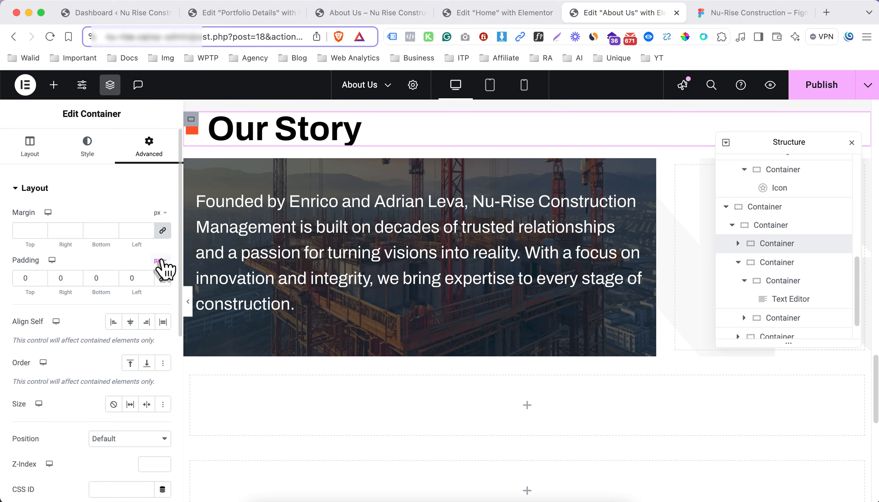
{"action": "left_click", "coordinate": [161, 261]}
{"action": "left_click", "coordinate": [159, 279]}
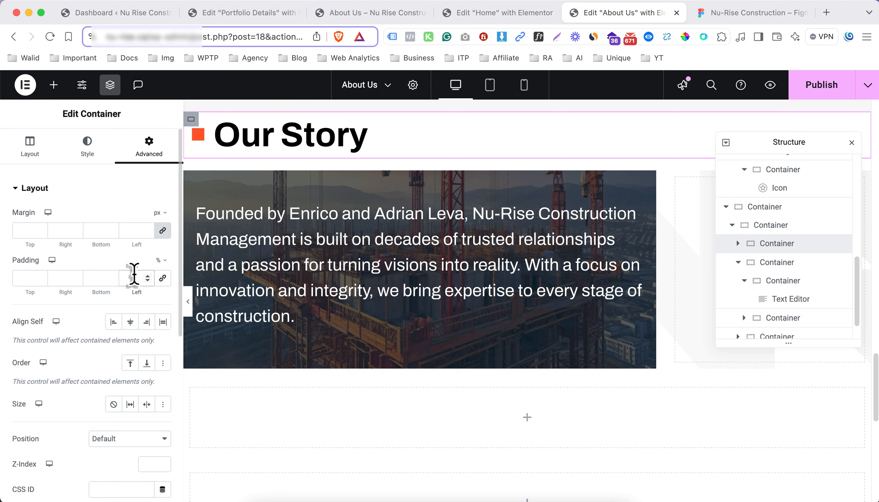
{"action": "left_click", "coordinate": [134, 278]}
{"action": "type", "text": "5"}
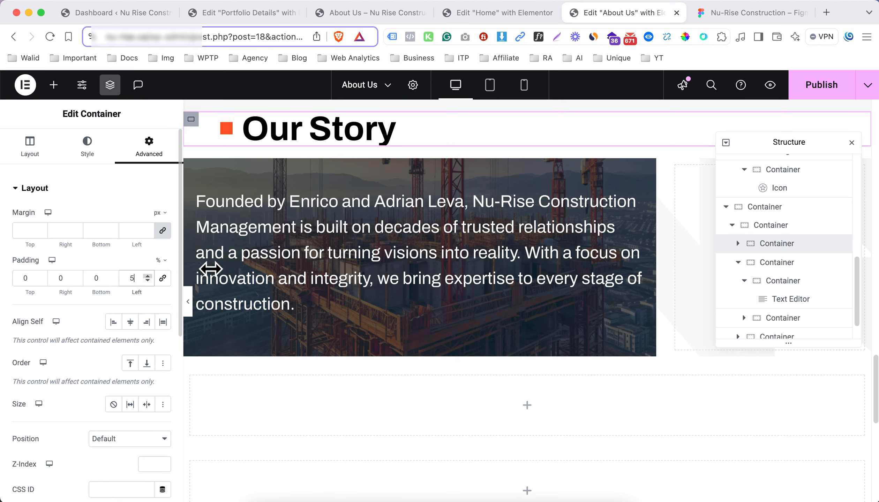
Try a 5% left padding on the row container around the banner and set it back to 0
{"action": "left_click", "coordinate": [787, 269]}
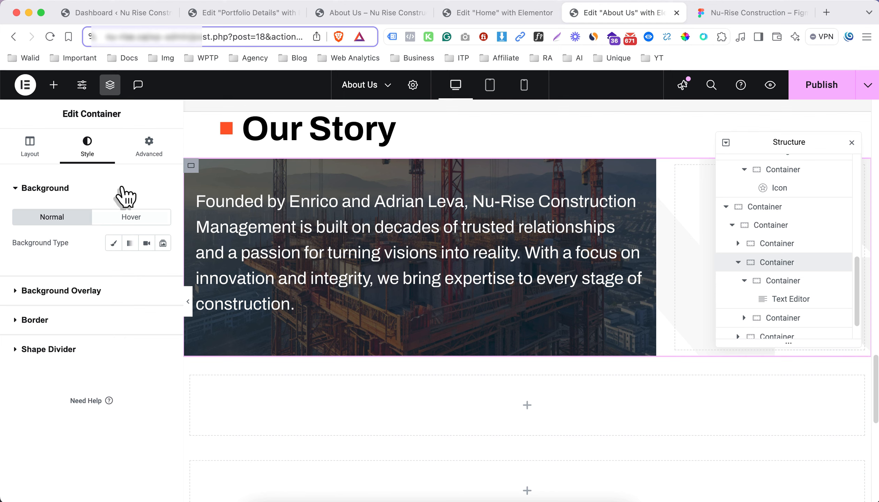
{"action": "left_click", "coordinate": [150, 154]}
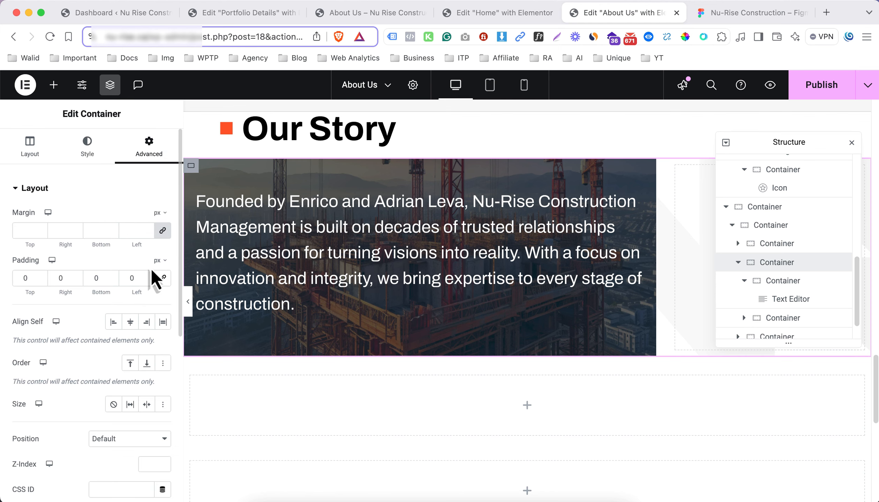
{"action": "left_click", "coordinate": [160, 261]}
{"action": "left_click", "coordinate": [155, 283]}
{"action": "left_click", "coordinate": [130, 278]}
{"action": "type", "text": "5"}
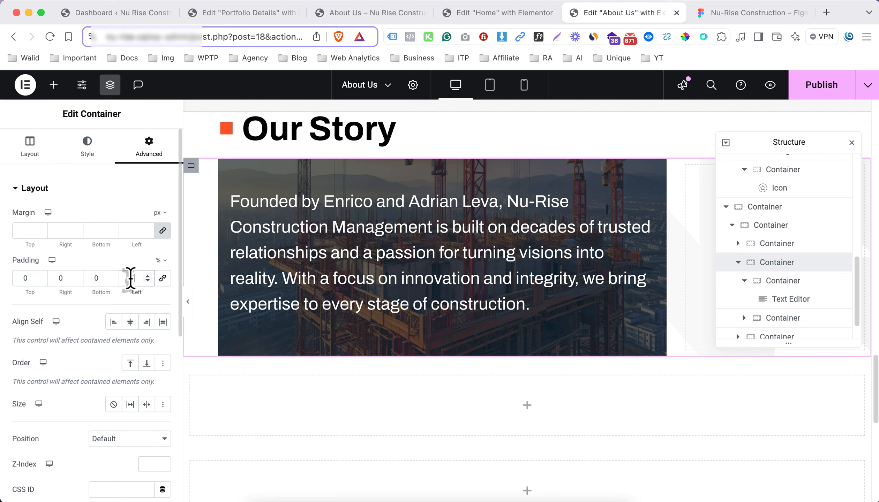
{"action": "key", "text": "BackSpace"}
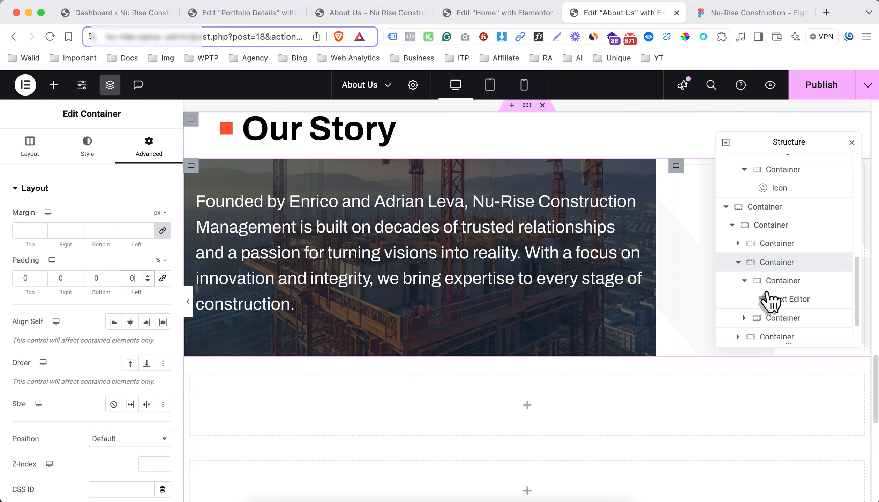
Set the left padding of the banner's text container to 50 px and preview the section at full width
{"action": "left_click", "coordinate": [791, 281]}
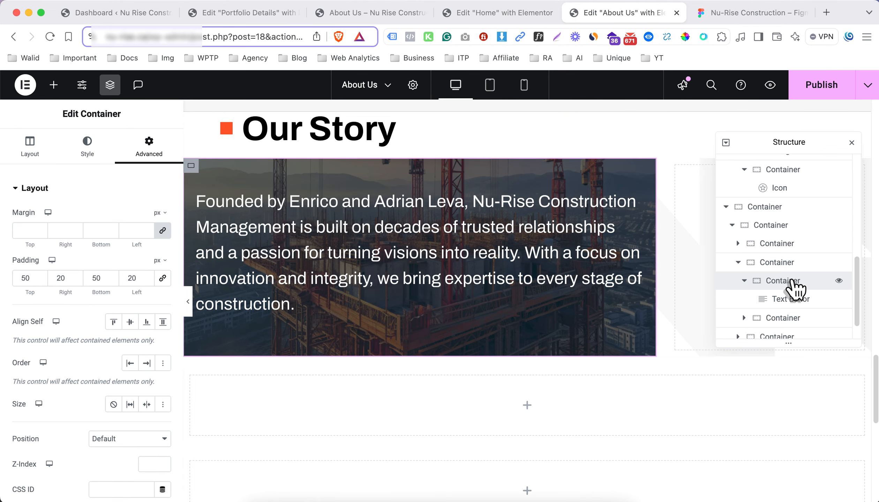
{"action": "double_click", "coordinate": [132, 278]}
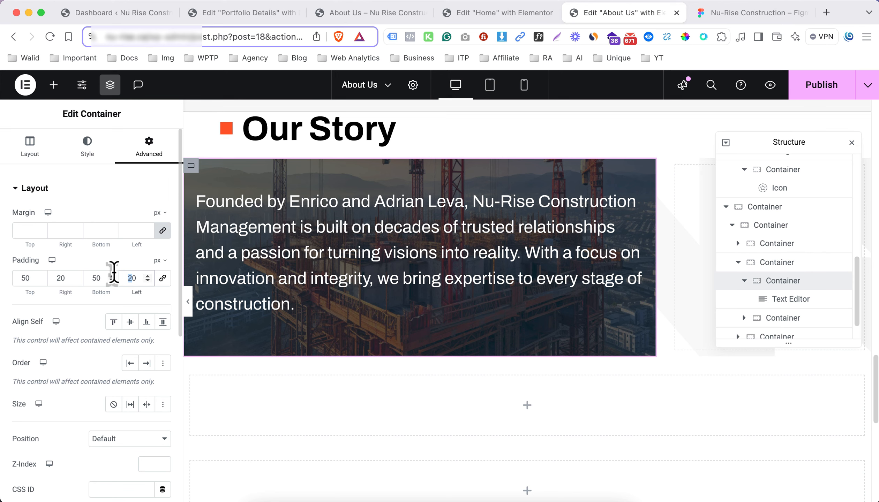
{"action": "type", "text": "50"}
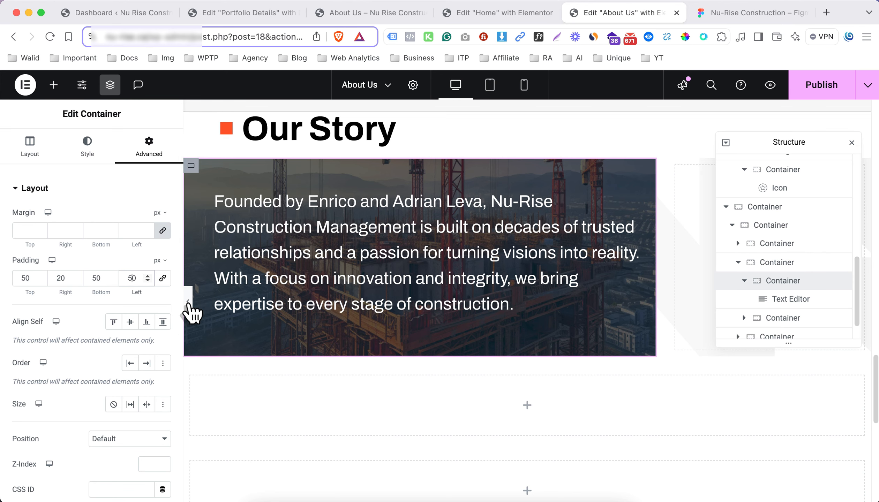
{"action": "left_click", "coordinate": [188, 302]}
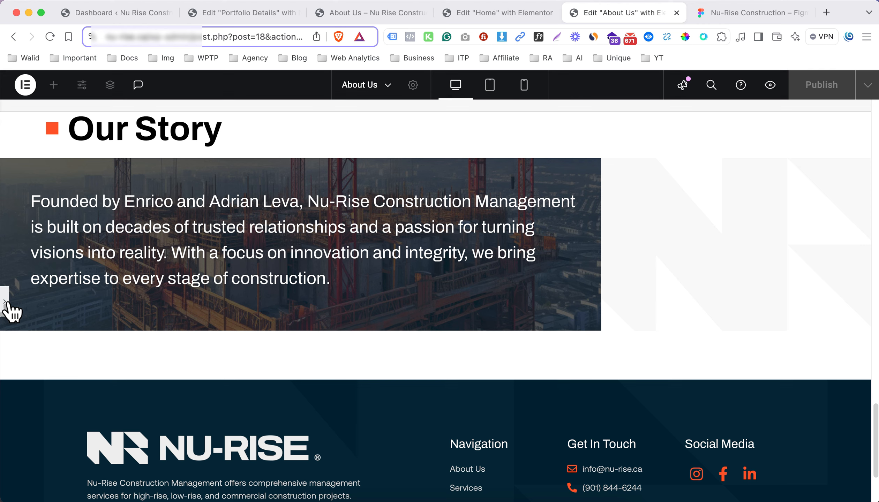
{"action": "left_click", "coordinate": [6, 302]}
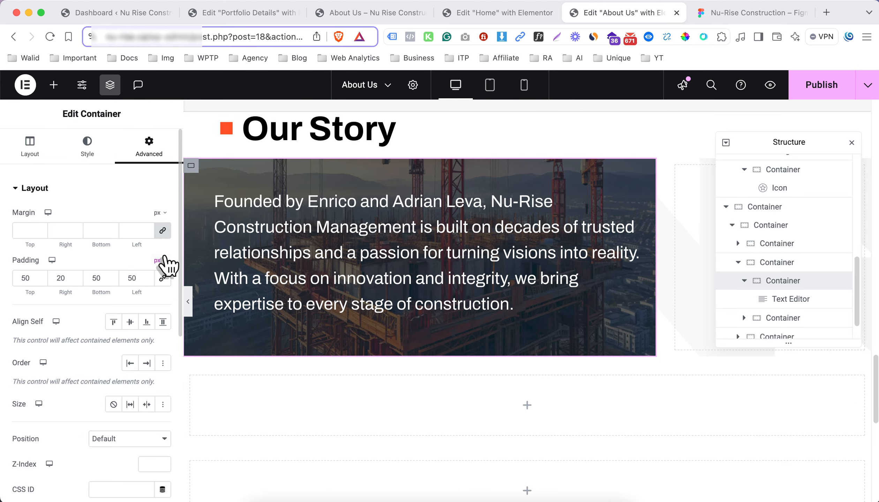
Set the banner text container's padding to 5% on all sides with the values linked, and preview the section at full width
{"action": "left_click", "coordinate": [159, 261]}
{"action": "left_click", "coordinate": [161, 284]}
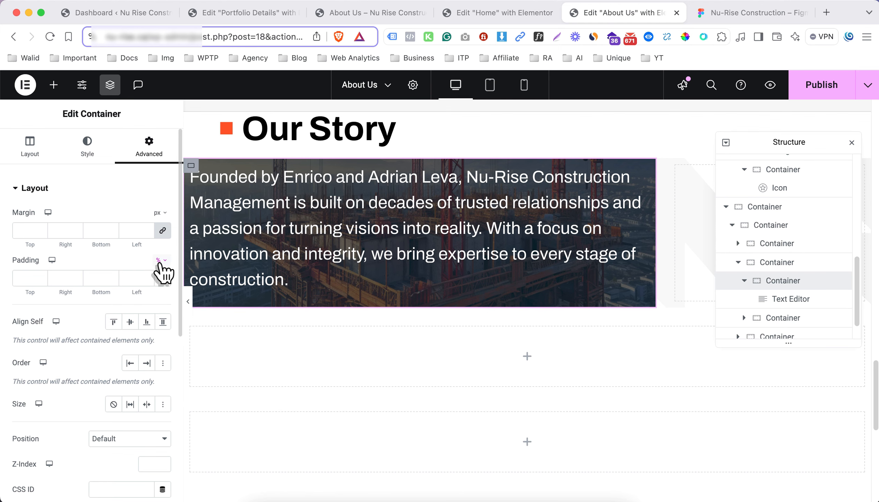
{"action": "left_click", "coordinate": [139, 278]}
{"action": "type", "text": "5"}
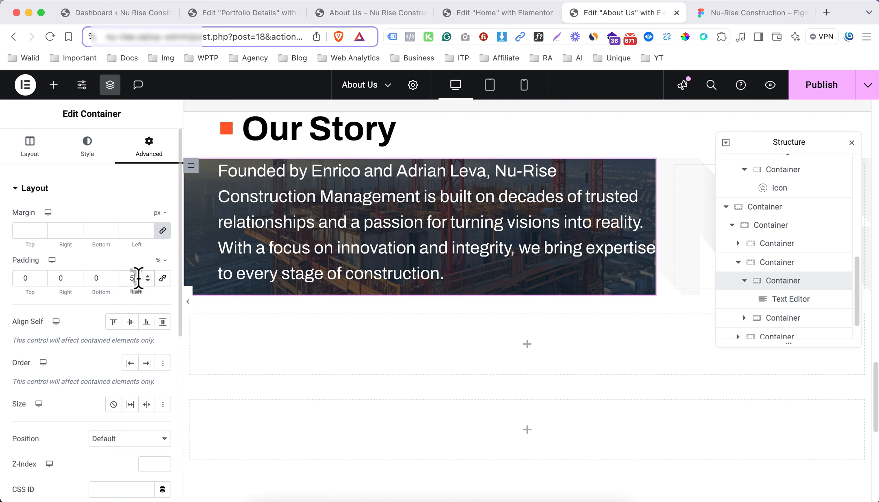
{"action": "left_click", "coordinate": [14, 278]}
{"action": "type", "text": "5"}
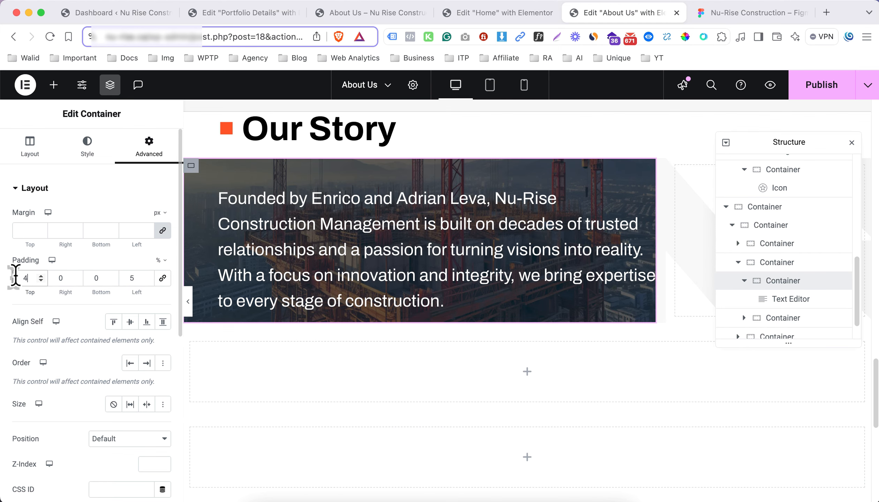
{"action": "type", "text": "3"}
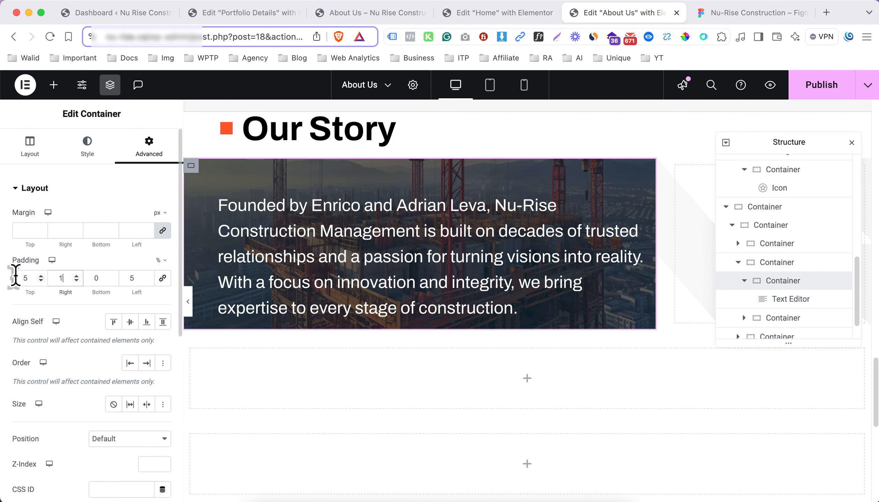
{"action": "key", "text": "Up"}
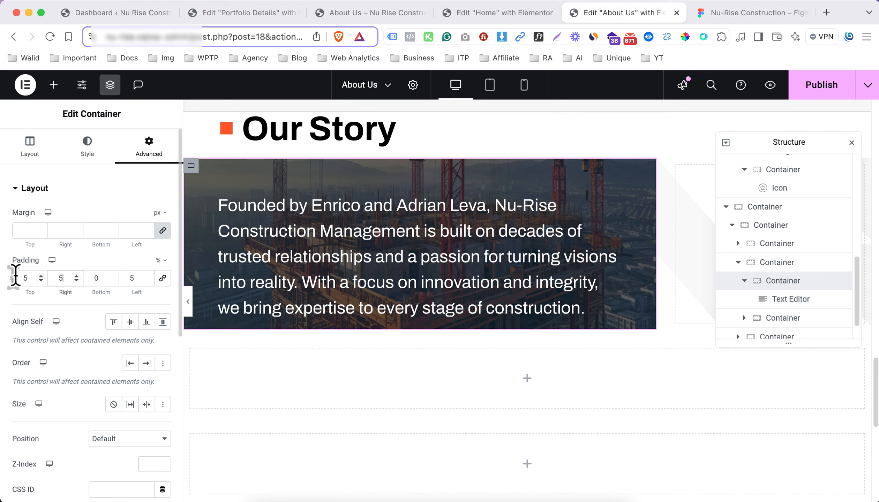
{"action": "left_click", "coordinate": [166, 279]}
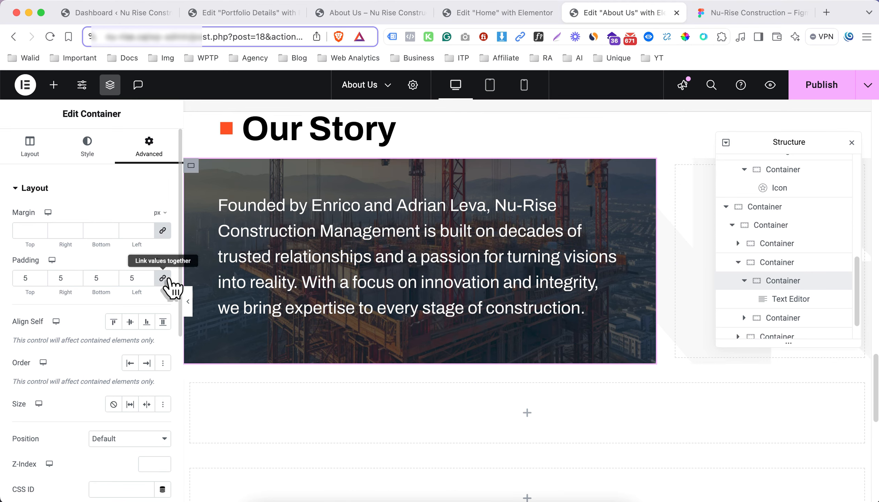
{"action": "left_click", "coordinate": [188, 302]}
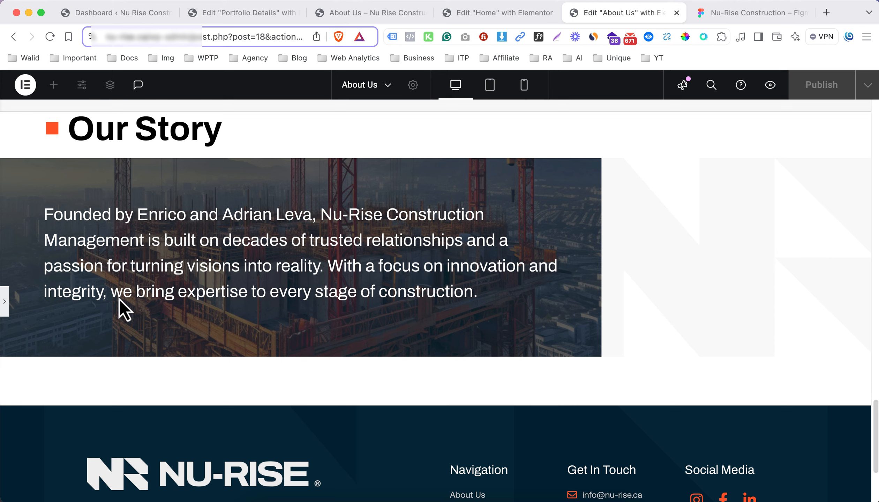
Unlink the banner text container's padding, preview the section at full width, and set the right padding to 8% and left to 5%
{"action": "left_click", "coordinate": [6, 301]}
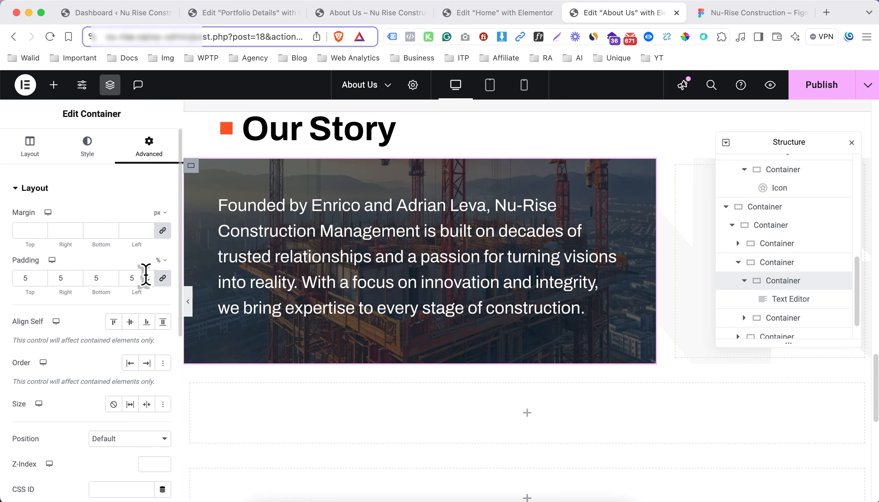
{"action": "left_click", "coordinate": [162, 278]}
{"action": "left_click", "coordinate": [135, 278]}
{"action": "key", "text": "Up"}
{"action": "key", "text": "Up"}
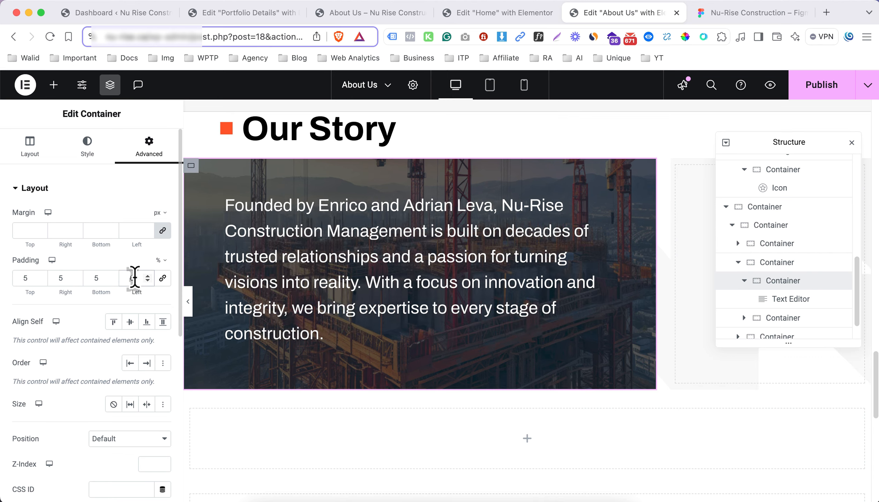
{"action": "key", "text": "Down"}
{"action": "left_click", "coordinate": [56, 278]}
{"action": "left_click", "coordinate": [188, 302]}
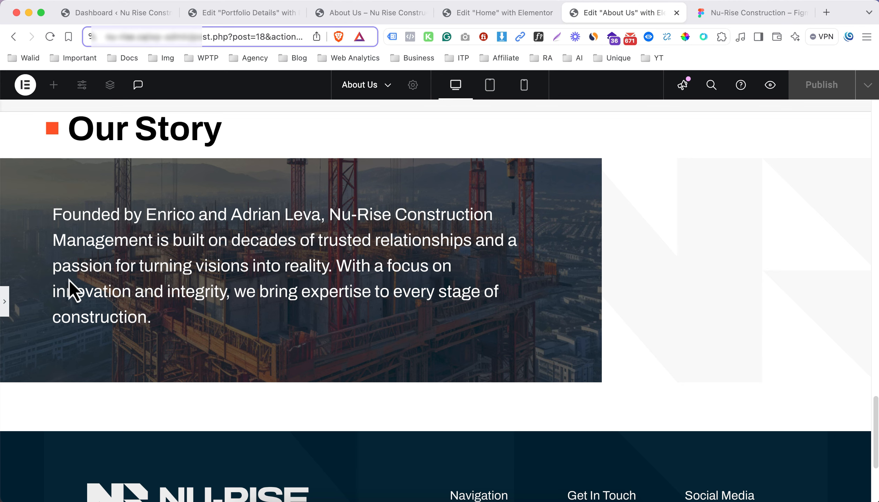
{"action": "left_click", "coordinate": [5, 302]}
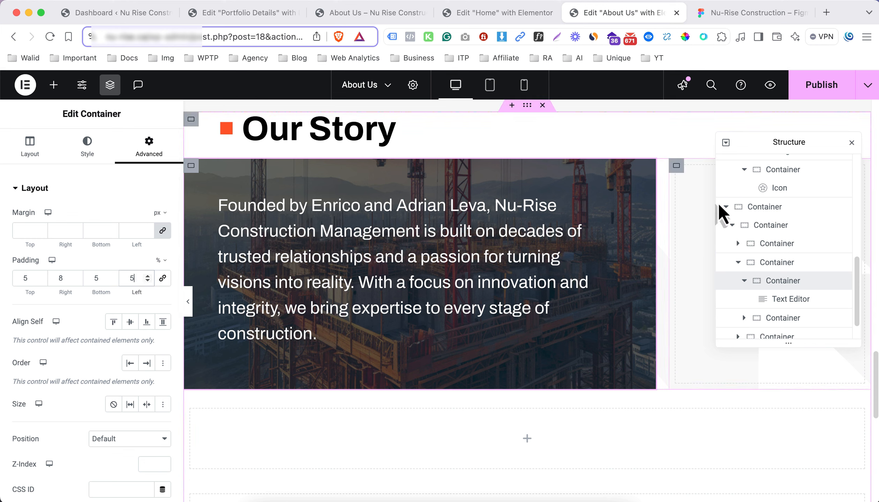
Close the page structure overview and check the Our Story section at tablet and mobile sizes
{"action": "left_click", "coordinate": [852, 143]}
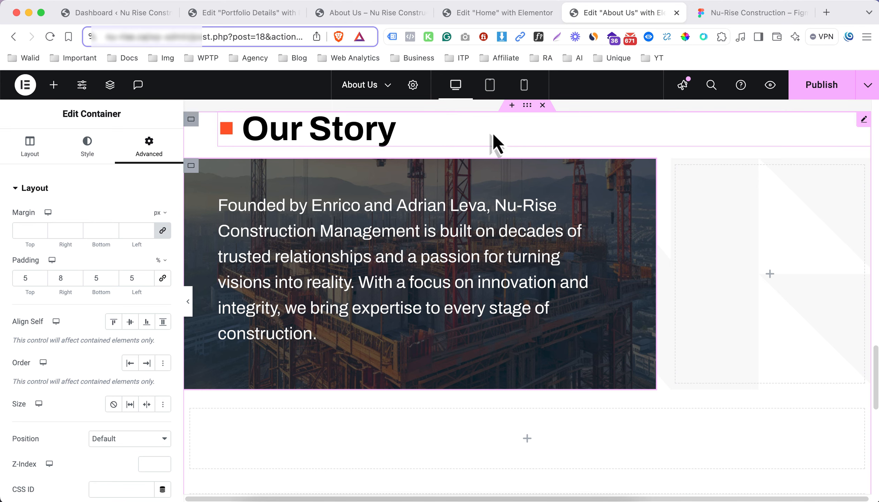
{"action": "scroll", "coordinate": [492, 137], "scroll_direction": "up", "scroll_amount": 5}
{"action": "left_click", "coordinate": [490, 85]}
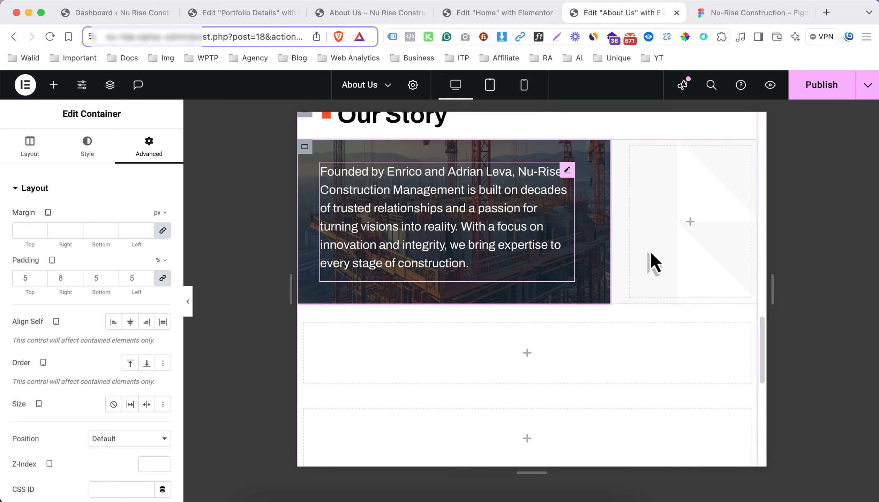
{"action": "left_click", "coordinate": [524, 86]}
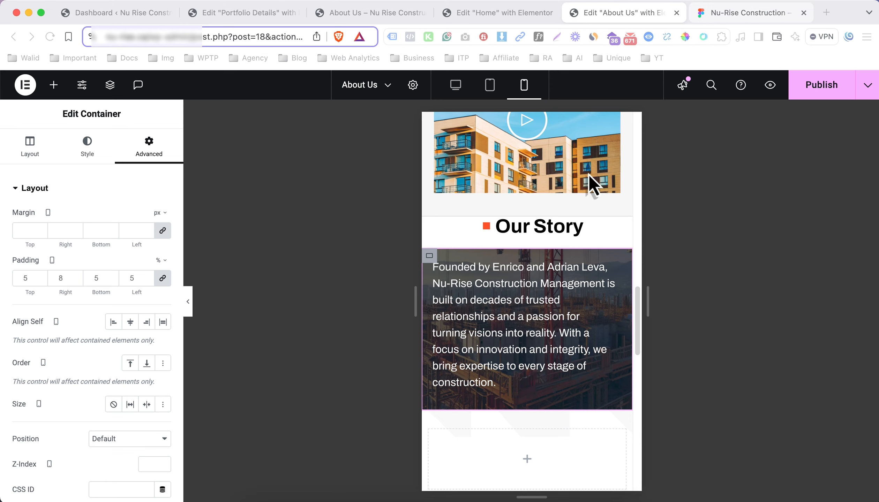
Switch to the Figma design and examine the mobile layout of the Our Story section
{"action": "key", "text": "ctrl+Tab"}
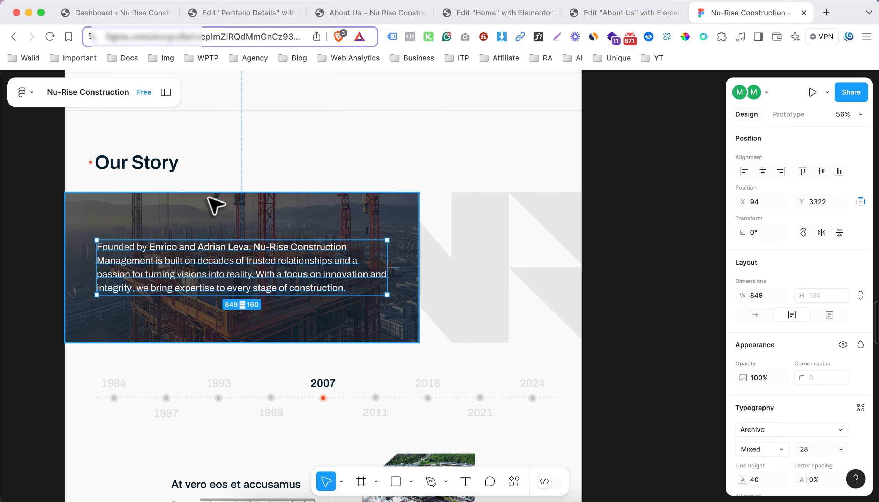
{"action": "scroll", "coordinate": [215, 206], "scroll_direction": "left", "scroll_amount": 9}
{"action": "scroll", "coordinate": [215, 206], "scroll_direction": "up", "scroll_amount": 5}
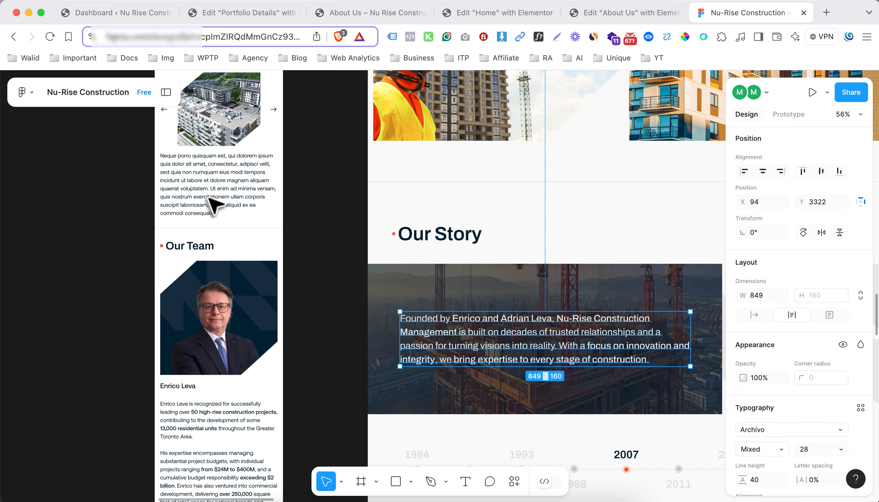
{"action": "scroll", "coordinate": [214, 206], "scroll_direction": "up", "scroll_amount": 7}
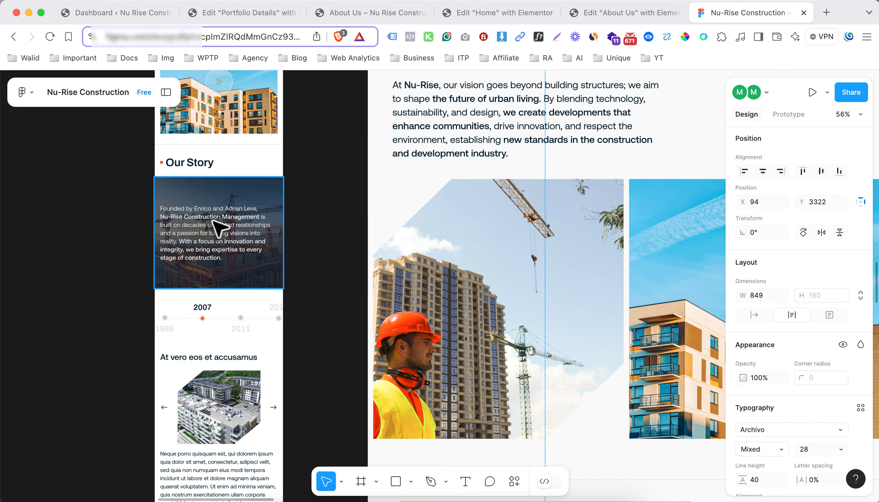
{"action": "scroll", "coordinate": [218, 229], "scroll_direction": "down", "scroll_amount": 5}
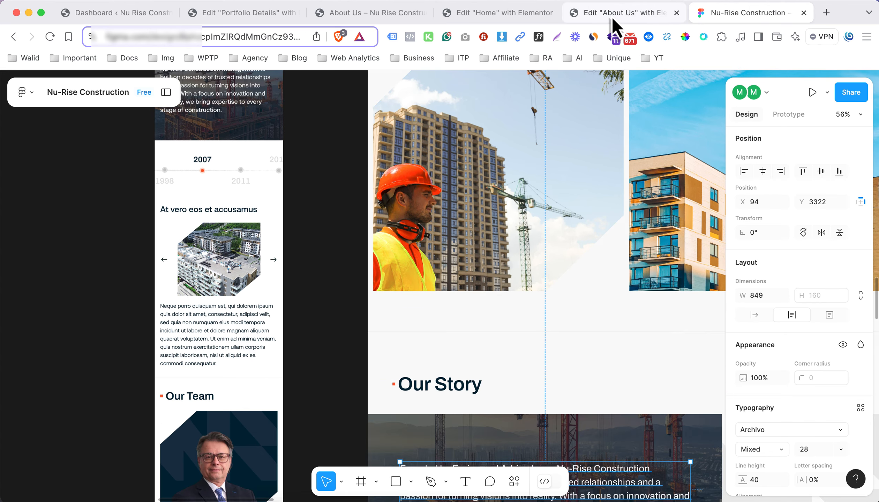
Return to the About Us page in Elementor and preview the mobile Our Story section without the editing controls
{"action": "left_click", "coordinate": [679, 22]}
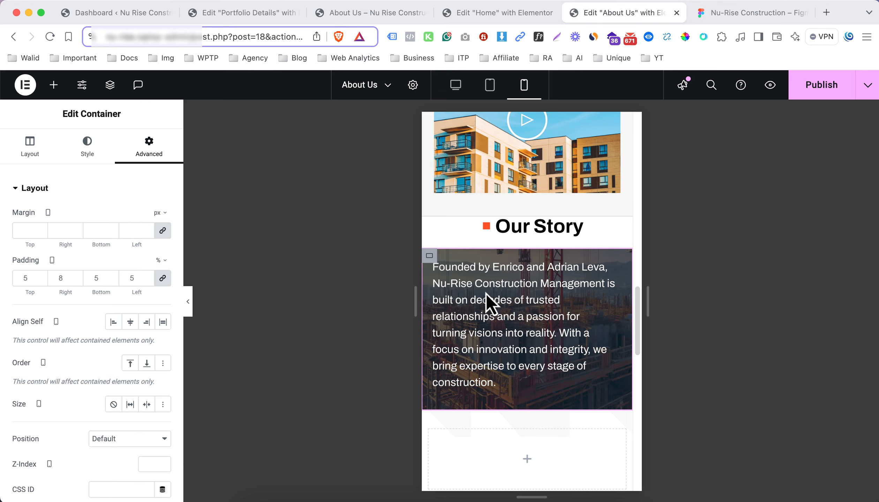
{"action": "left_click", "coordinate": [189, 303]}
{"action": "scroll", "coordinate": [418, 297], "scroll_direction": "down", "scroll_amount": 1}
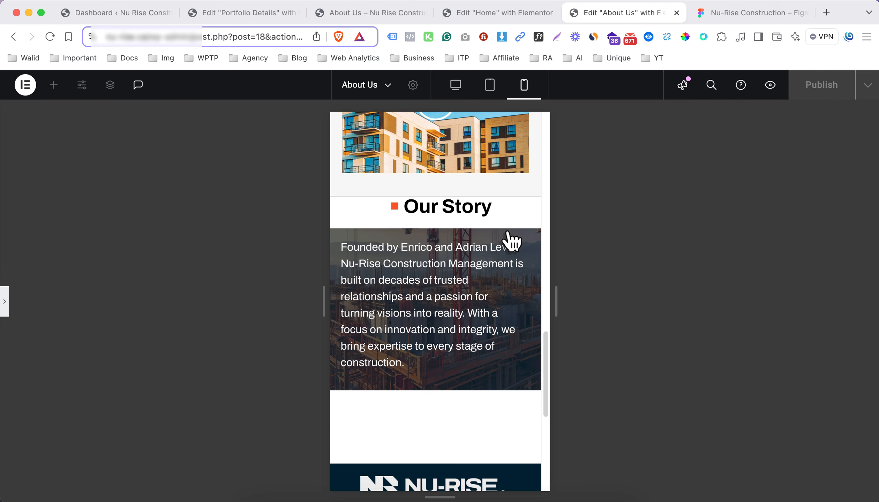
{"action": "left_click", "coordinate": [4, 301]}
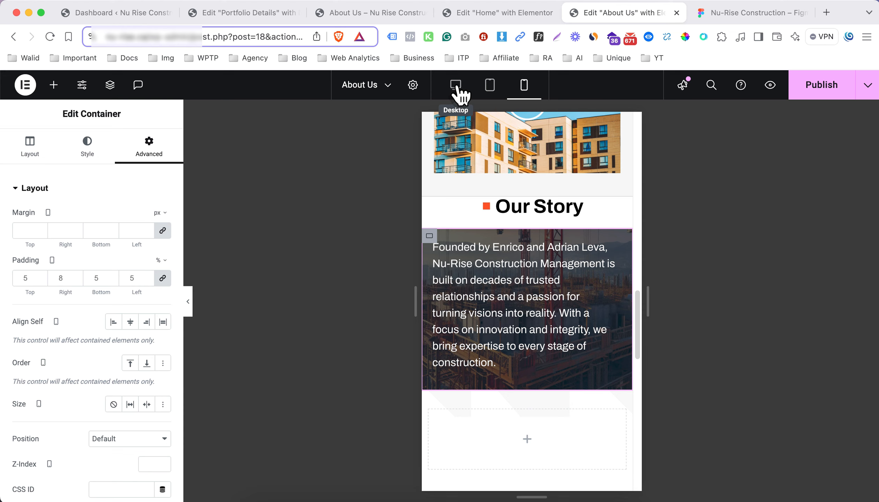
In the desktop view, give the Our Story section's outer container a classic background in the light grey global color
{"action": "left_click", "coordinate": [456, 85]}
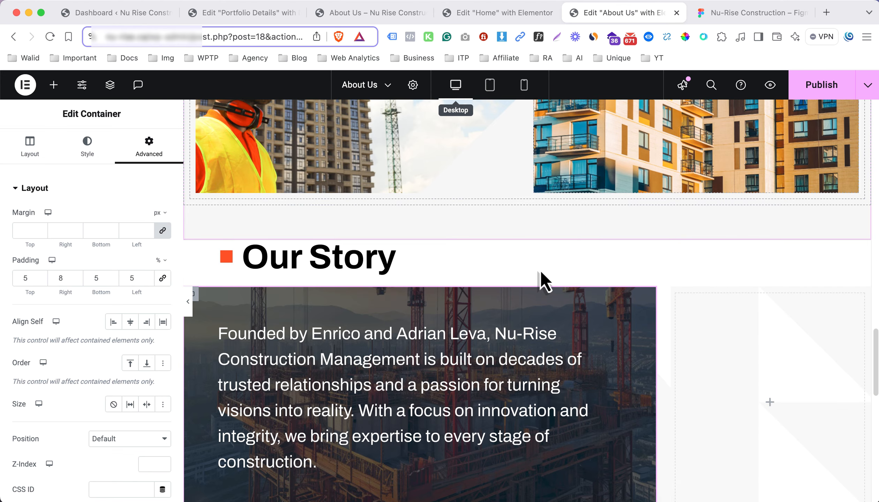
{"action": "mouse_move", "coordinate": [629, 259]}
{"action": "left_click", "coordinate": [199, 207]}
{"action": "left_click", "coordinate": [87, 147]}
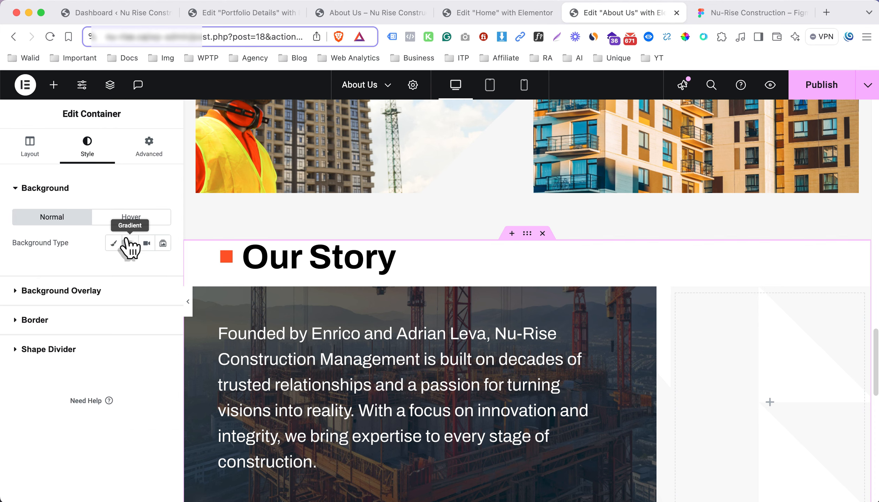
{"action": "left_click", "coordinate": [115, 244]}
{"action": "scroll", "coordinate": [146, 276], "scroll_direction": "down", "scroll_amount": 1}
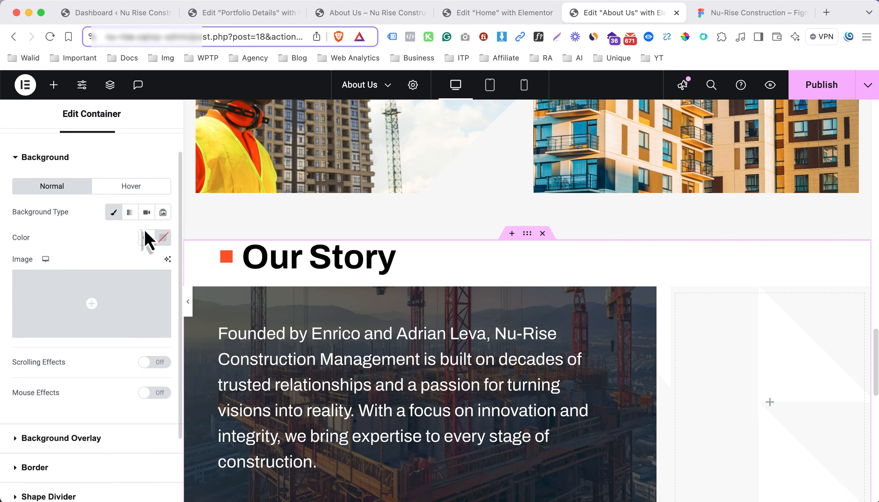
{"action": "left_click", "coordinate": [147, 238]}
{"action": "left_click", "coordinate": [92, 489]}
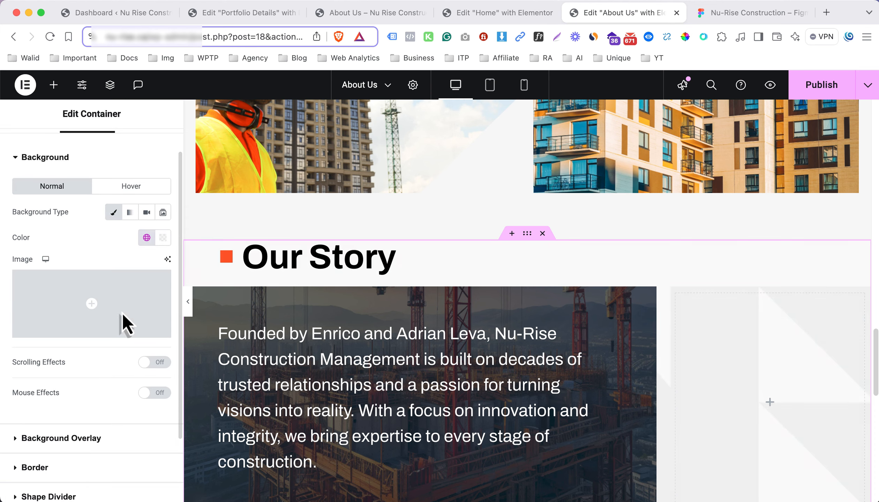
{"action": "left_click", "coordinate": [89, 169]}
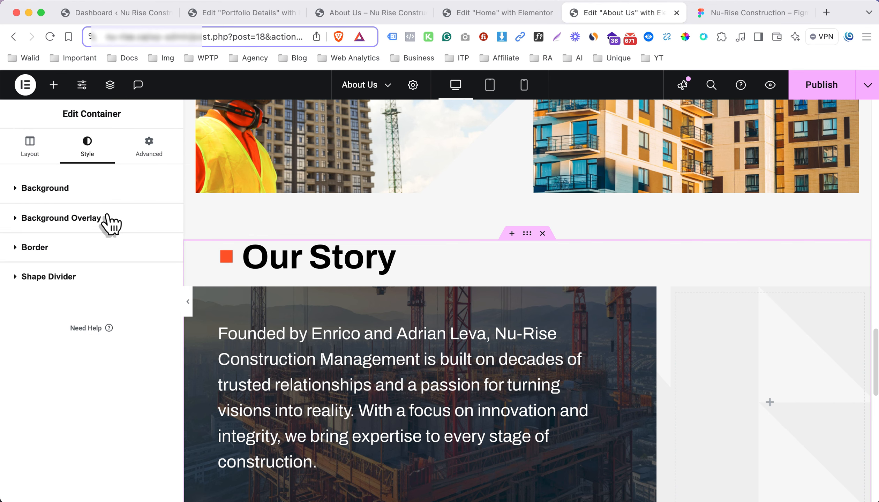
Set the Our Story outer container's padding unit to percent, with 5% on top and 0 on the other sides
{"action": "left_click", "coordinate": [149, 146]}
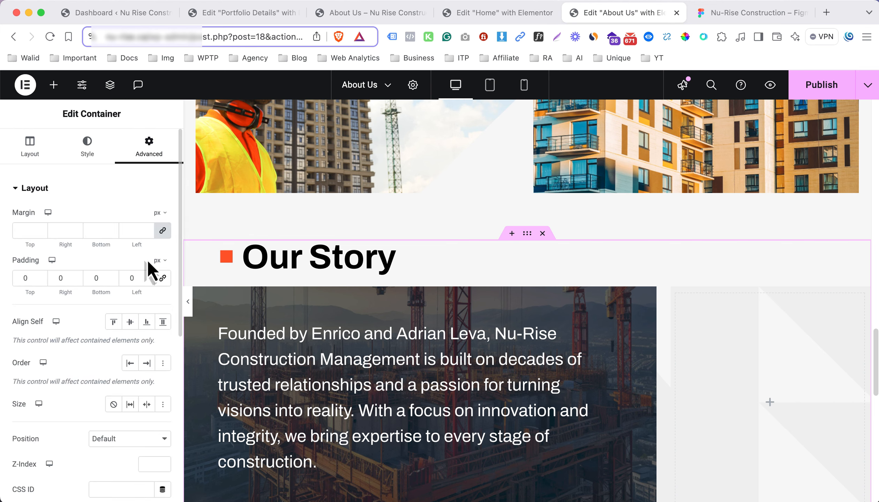
{"action": "left_click", "coordinate": [159, 261]}
{"action": "left_click", "coordinate": [156, 279]}
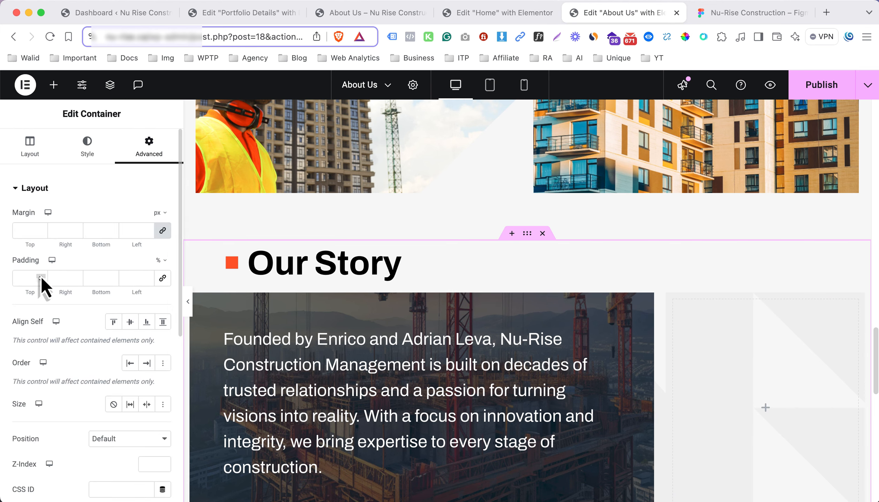
{"action": "type", "text": "5"}
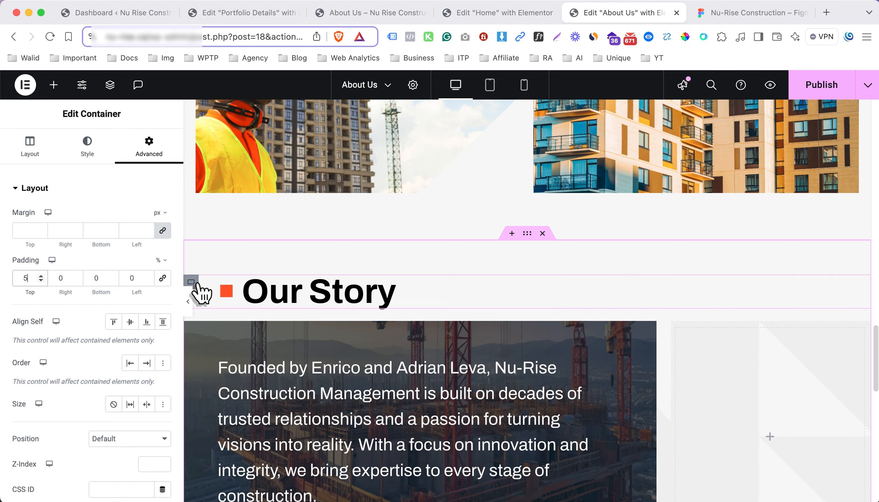
Increase the bottom padding of the container around the Our Story heading
{"action": "left_click", "coordinate": [192, 282]}
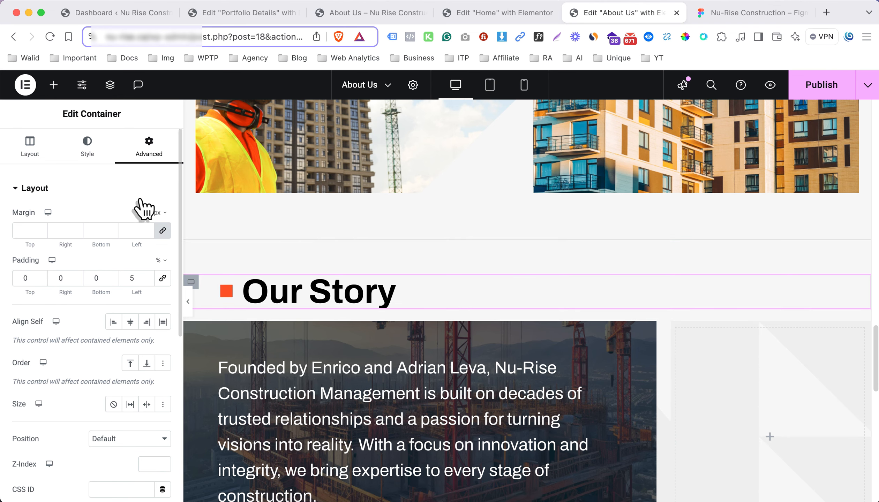
{"action": "key", "text": "Up"}
{"action": "key", "text": "Up"}
{"action": "key", "text": "Up"}
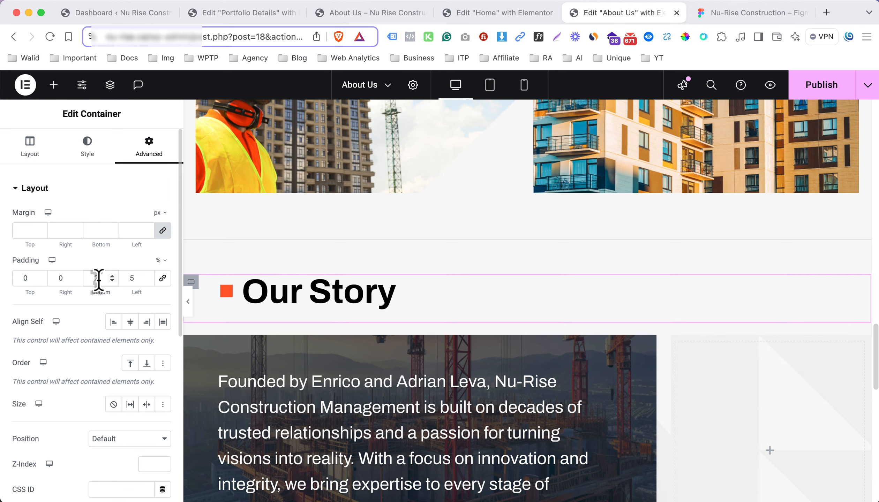
{"action": "key", "text": "Down"}
Compare the Figma timeline and slider with the Elementor page and examine the design's Our Team section
{"action": "scroll", "coordinate": [452, 265], "scroll_direction": "down", "scroll_amount": 8}
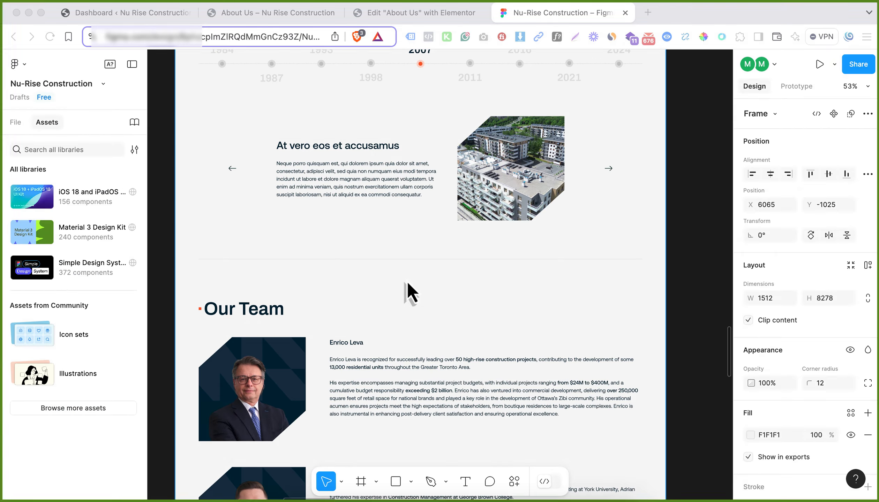
{"action": "scroll", "coordinate": [378, 205], "scroll_direction": "up", "scroll_amount": 4}
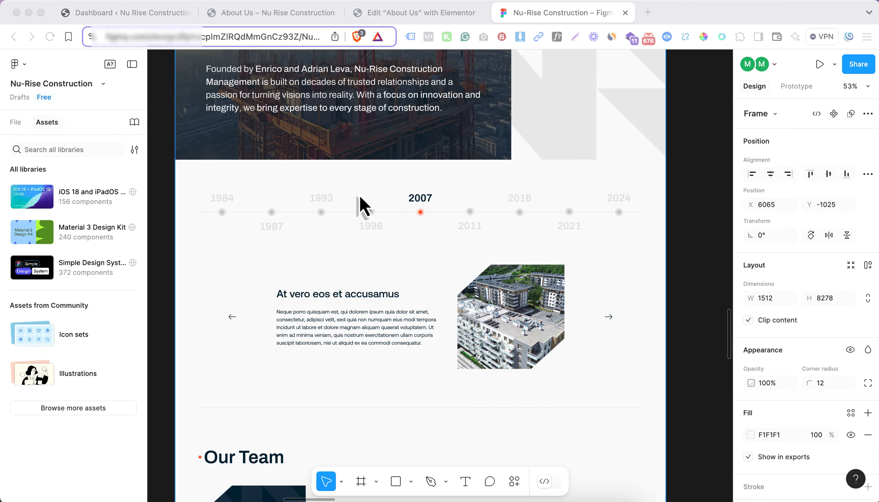
{"action": "scroll", "coordinate": [363, 203], "scroll_direction": "down", "scroll_amount": 3}
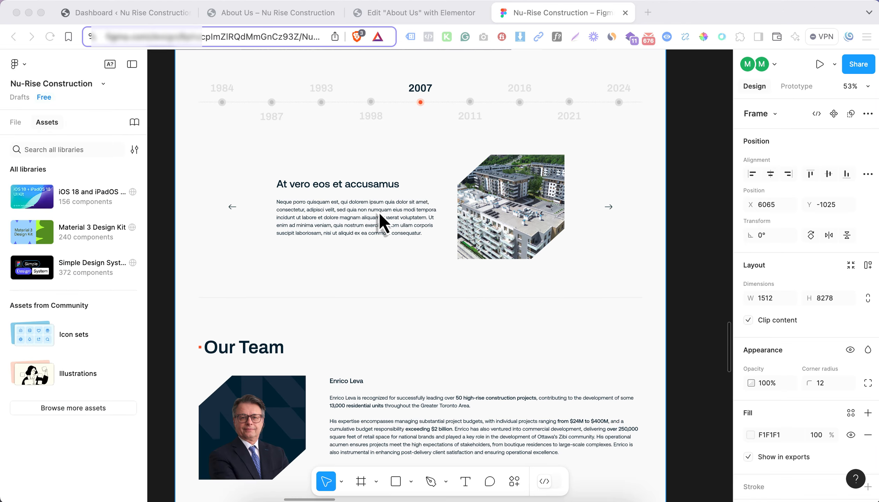
{"action": "left_click", "coordinate": [404, 14]}
{"action": "scroll", "coordinate": [438, 209], "scroll_direction": "down", "scroll_amount": 4}
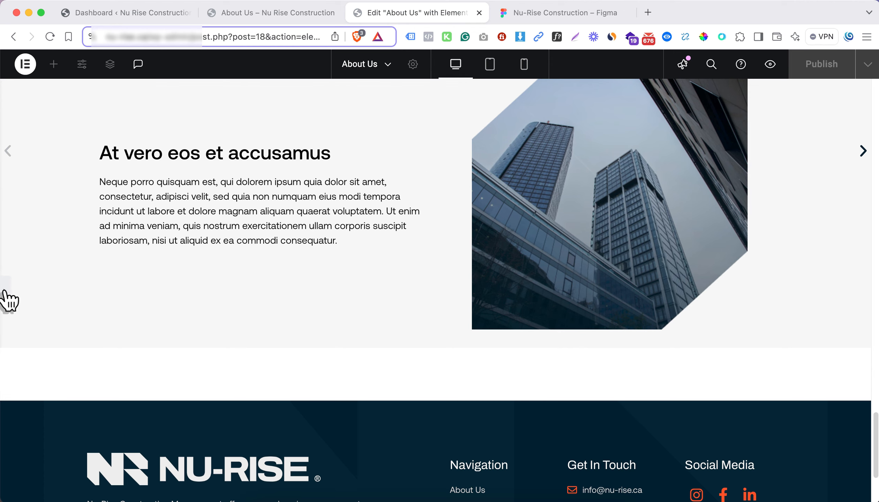
{"action": "left_click", "coordinate": [531, 14]}
{"action": "scroll", "coordinate": [436, 330], "scroll_direction": "down", "scroll_amount": 4}
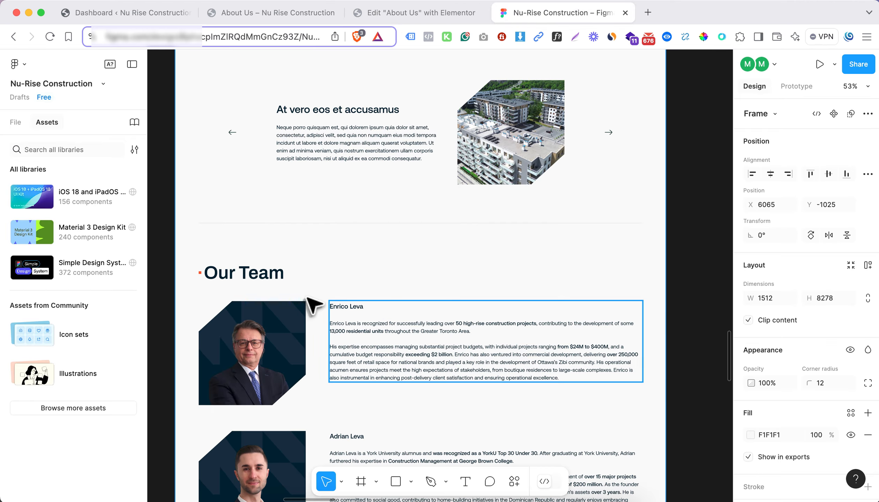
Return to the About Us page in Elementor and add a flexbox container with column direction below the slider section
{"action": "left_click", "coordinate": [407, 14]}
{"action": "scroll", "coordinate": [451, 243], "scroll_direction": "down", "scroll_amount": 6}
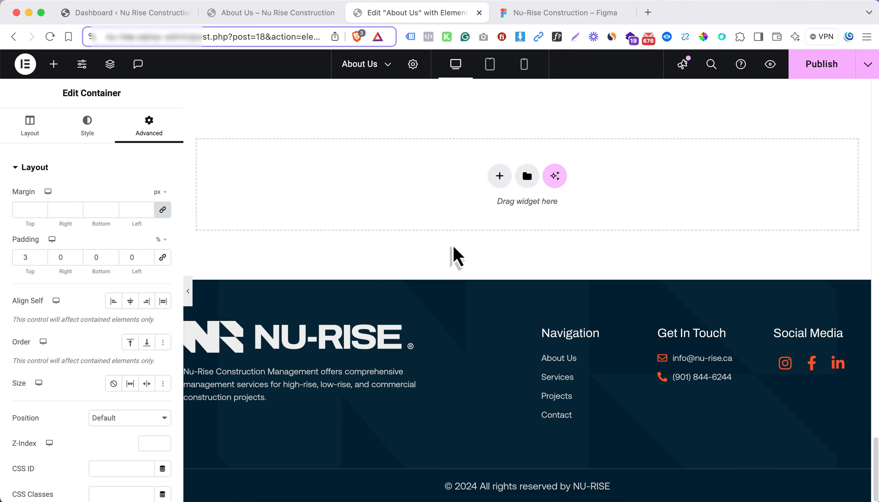
{"action": "left_click", "coordinate": [500, 177]}
{"action": "left_click", "coordinate": [360, 209]}
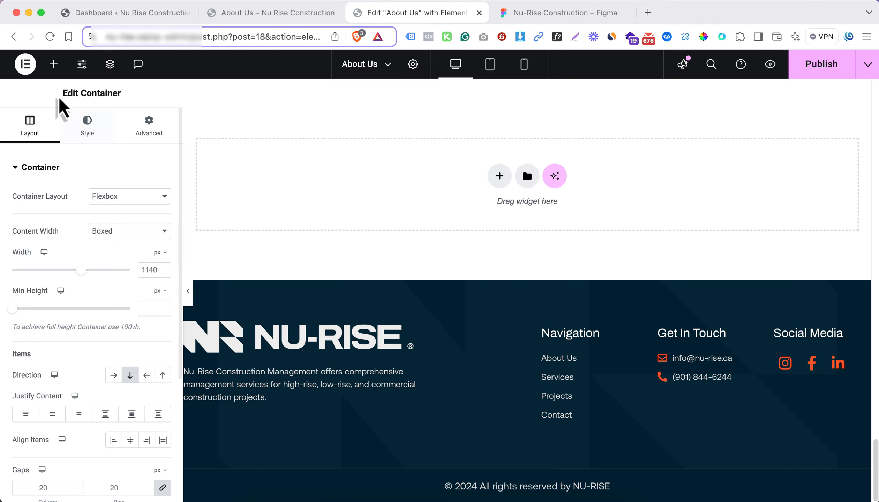
Nest a container inside the new section, and place another container inside that one
{"action": "left_click", "coordinate": [53, 64]}
{"action": "left_click_drag", "start_coordinate": [43, 216], "coordinate": [309, 252]}
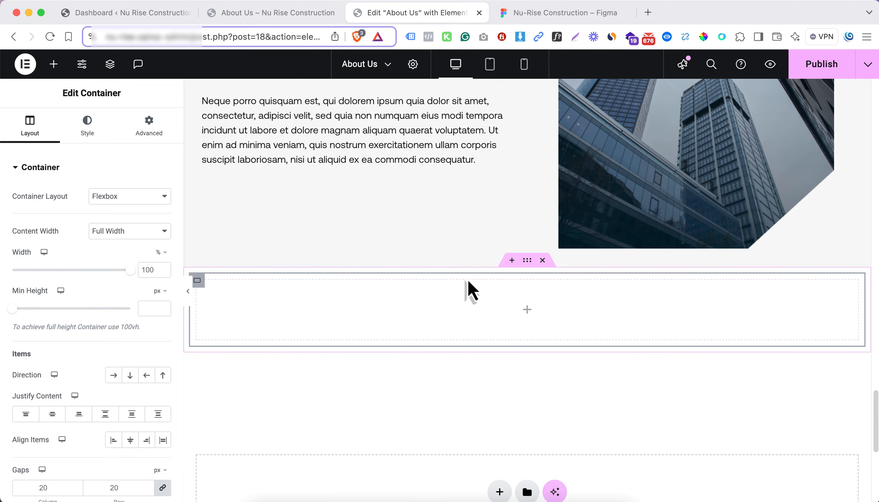
{"action": "left_click", "coordinate": [527, 310]}
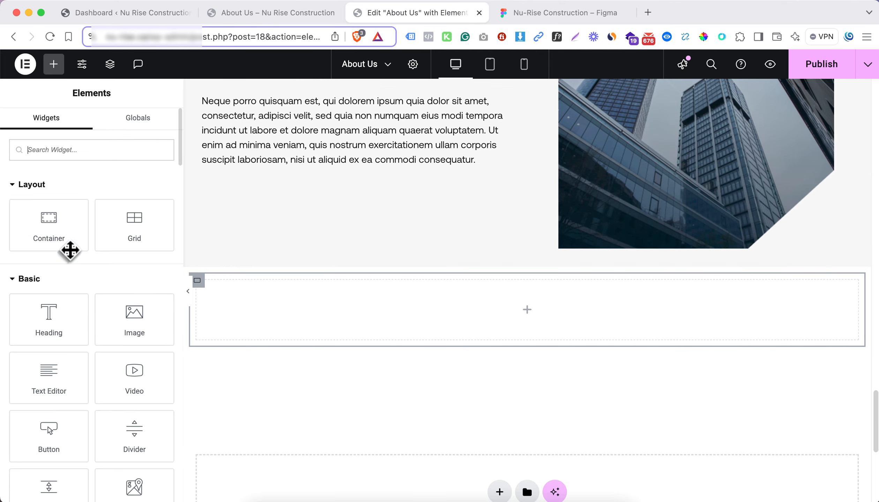
{"action": "left_click_drag", "start_coordinate": [68, 249], "coordinate": [406, 311]}
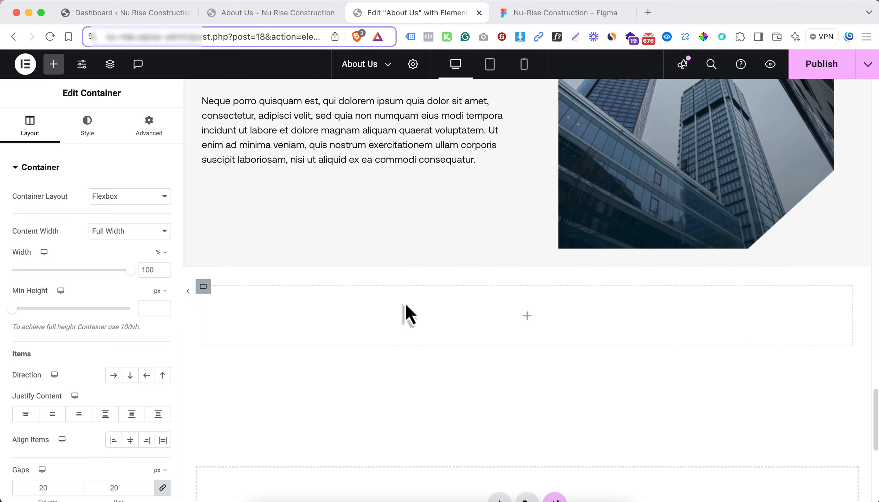
Duplicate the innermost container of the new section, and paste a copy of the Our Story heading into the first of the two
{"action": "right_click", "coordinate": [201, 287]}
{"action": "left_click", "coordinate": [244, 203]}
{"action": "scroll", "coordinate": [385, 271], "scroll_direction": "up", "scroll_amount": 10}
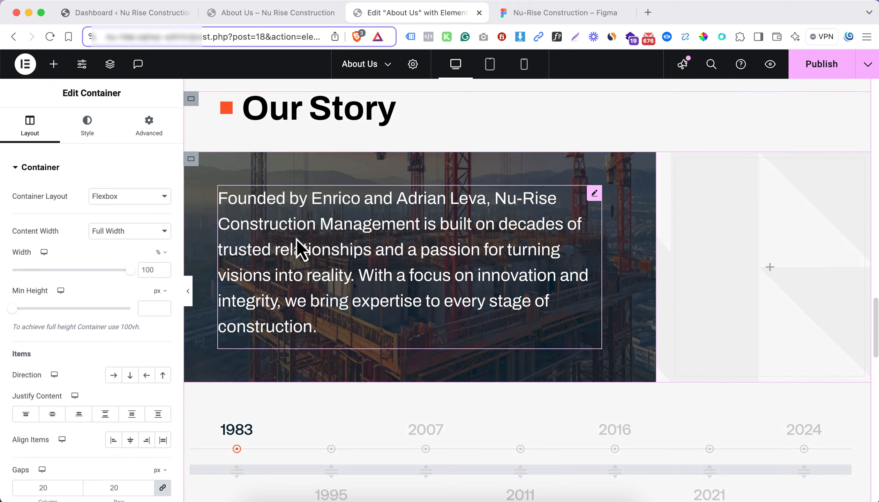
{"action": "right_click", "coordinate": [345, 130]}
{"action": "left_click", "coordinate": [326, 190]}
{"action": "scroll", "coordinate": [346, 276], "scroll_direction": "down", "scroll_amount": 10}
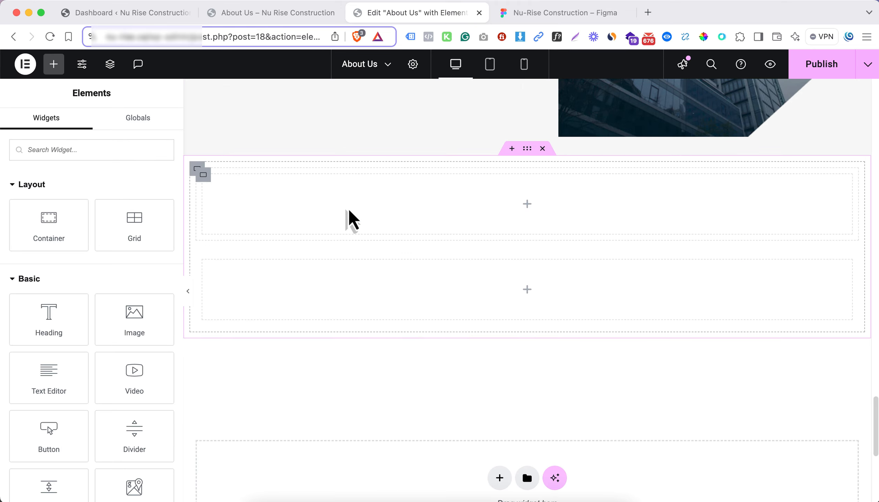
{"action": "right_click", "coordinate": [353, 220]}
{"action": "left_click", "coordinate": [390, 278]}
Copy the team section title from the Figma design and change the pasted Elementor heading to "Our Team", keeping its colored square span
{"action": "left_click", "coordinate": [561, 12]}
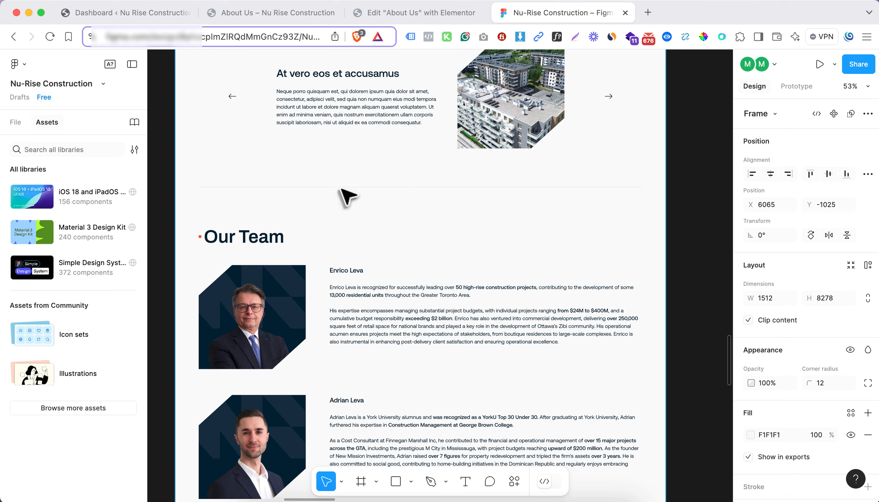
{"action": "left_click", "coordinate": [285, 241]}
{"action": "left_click", "coordinate": [422, 13]}
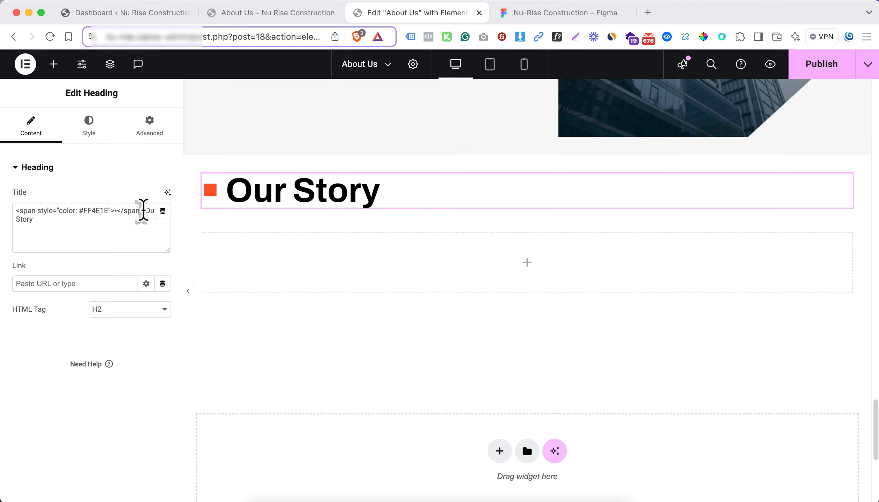
{"action": "left_click_drag", "start_coordinate": [143, 211], "coordinate": [153, 222]}
{"action": "type", "text": "Our Team"}
Add a container inside the empty one below the Our Team heading and set its width to 30%
{"action": "left_click", "coordinate": [517, 19]}
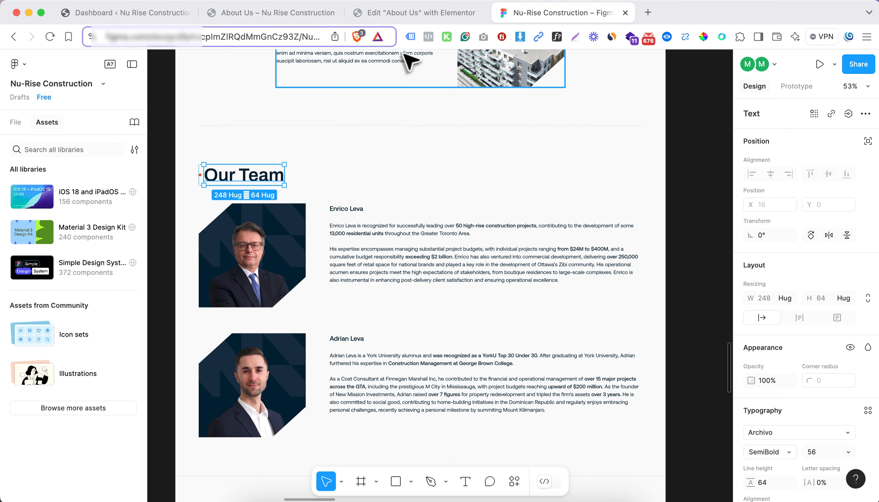
{"action": "left_click", "coordinate": [405, 13]}
{"action": "left_click", "coordinate": [526, 262]}
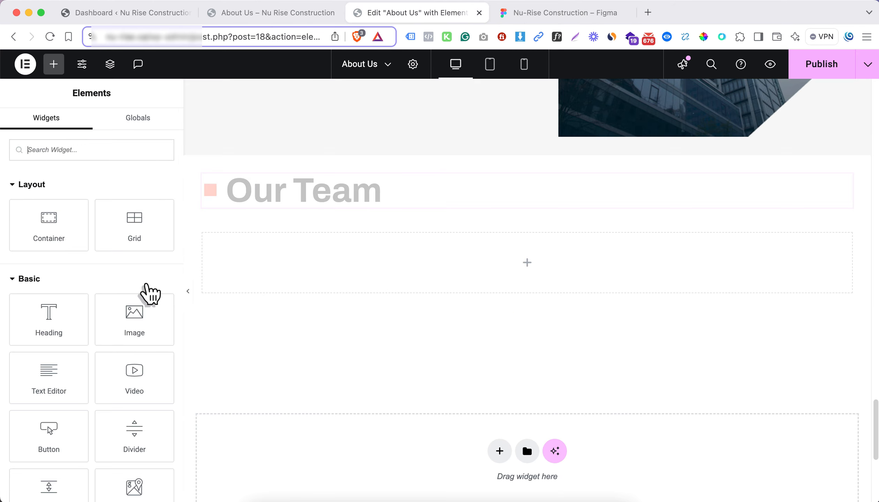
{"action": "left_click_drag", "start_coordinate": [47, 224], "coordinate": [225, 265]}
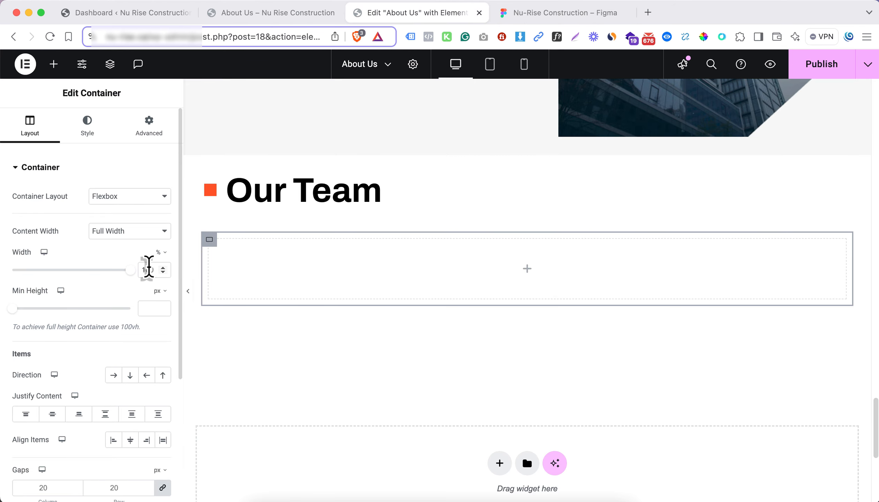
{"action": "double_click", "coordinate": [149, 270]}
{"action": "type", "text": "30"}
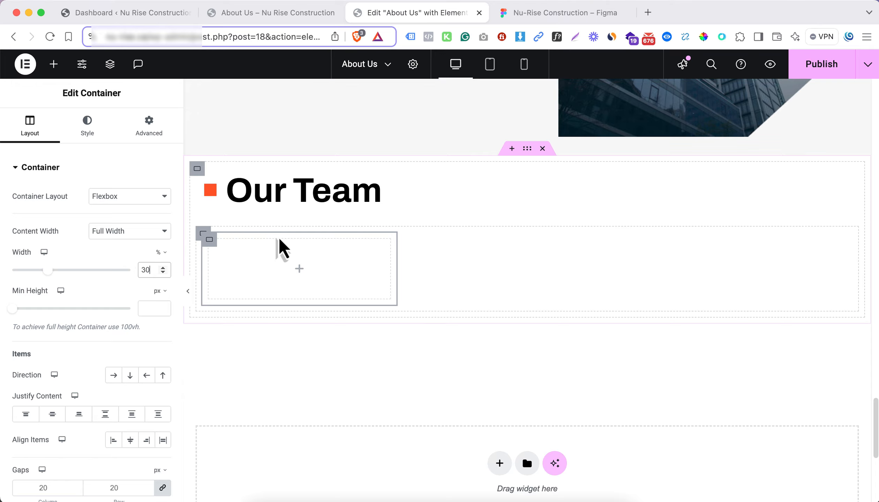
Duplicate the 30% container as a 70% wide column, and set the parent container's direction to row
{"action": "right_click", "coordinate": [210, 241]}
{"action": "left_click", "coordinate": [253, 200]}
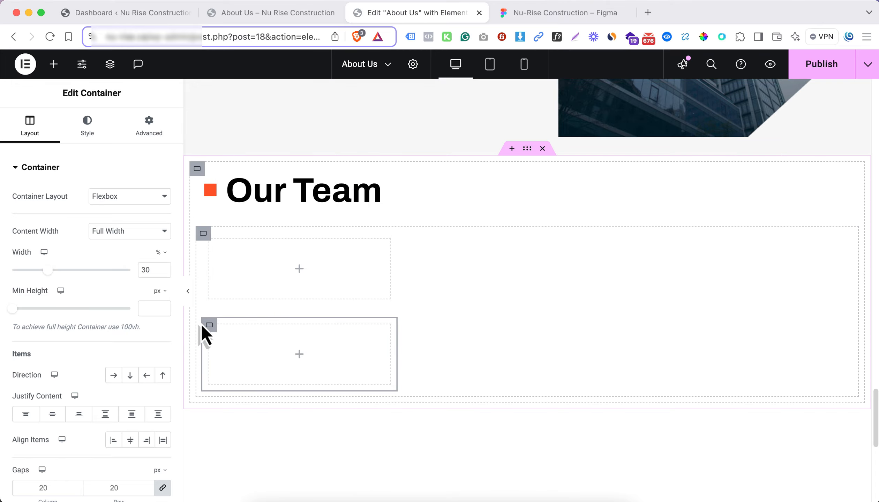
{"action": "type", "text": "7"}
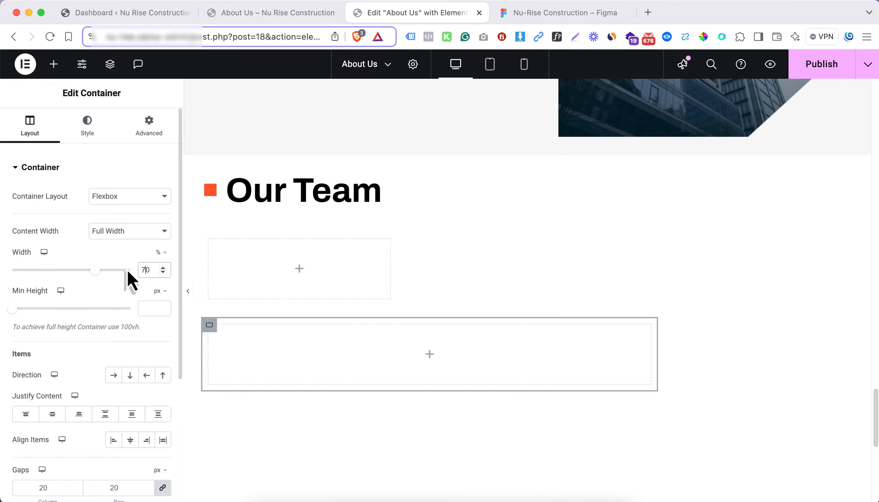
{"action": "left_click", "coordinate": [205, 234]}
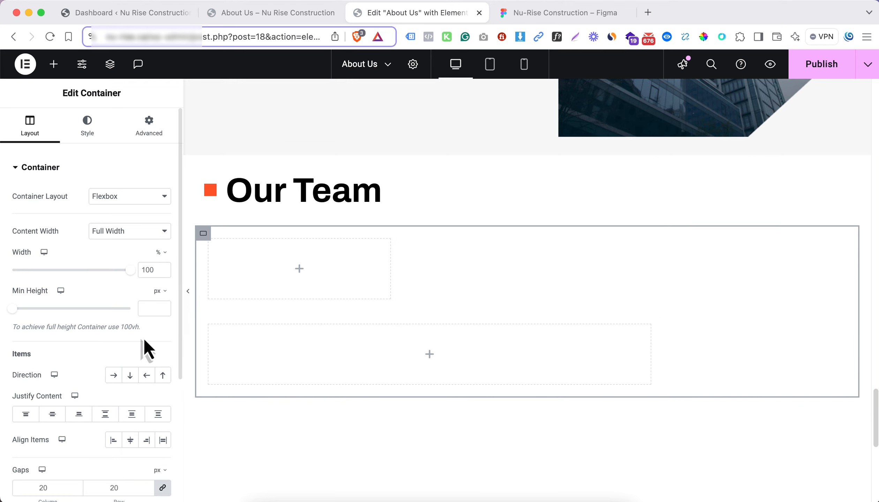
{"action": "left_click", "coordinate": [114, 375]}
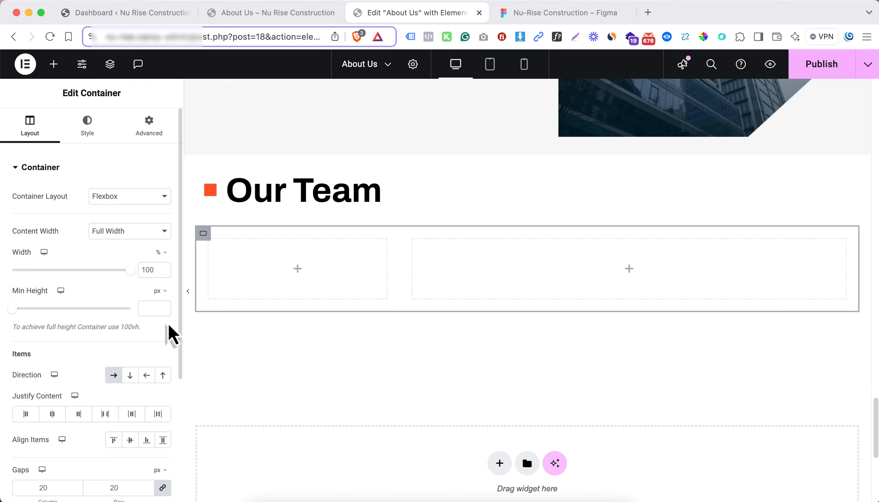
Add an Image widget to the 30% column with the image resolution set to Full
{"action": "left_click", "coordinate": [299, 271]}
{"action": "left_click_drag", "start_coordinate": [140, 322], "coordinate": [235, 284]}
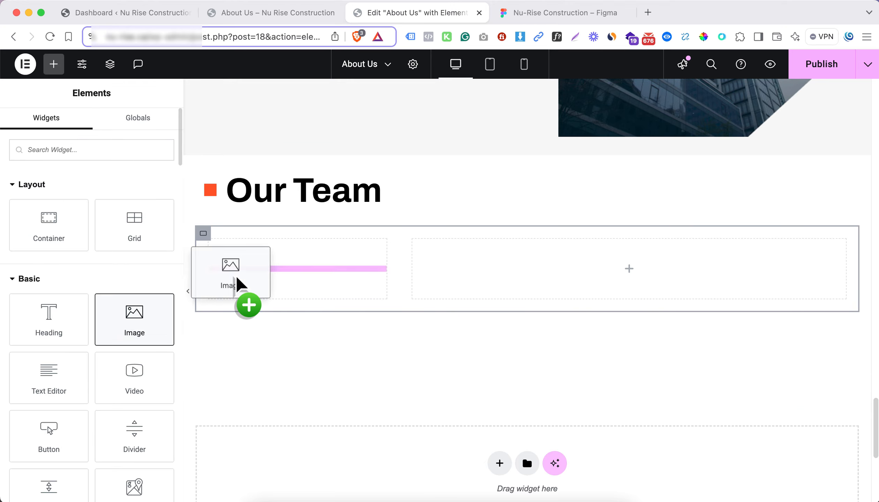
{"action": "left_click", "coordinate": [128, 292]}
{"action": "left_click", "coordinate": [128, 332]}
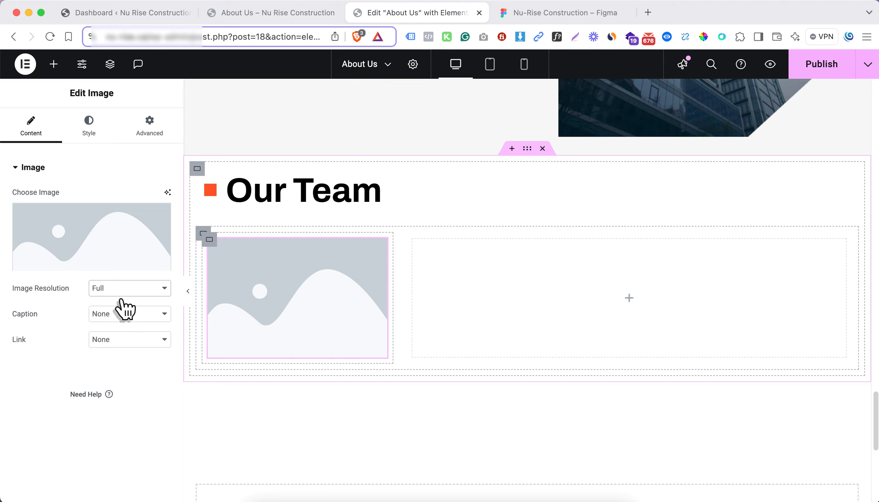
Insert the portrait Nu-Rise-Construction-Mask-group.png from the media library, using its title "Nu-Rise Construction - Mask group" as alt text
{"action": "left_click", "coordinate": [102, 240]}
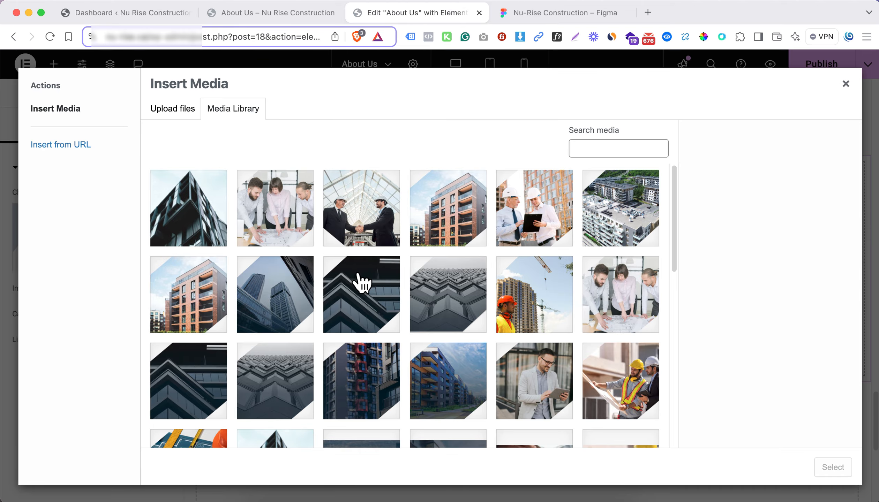
{"action": "scroll", "coordinate": [359, 280], "scroll_direction": "down", "scroll_amount": 10}
{"action": "left_click", "coordinate": [289, 376]}
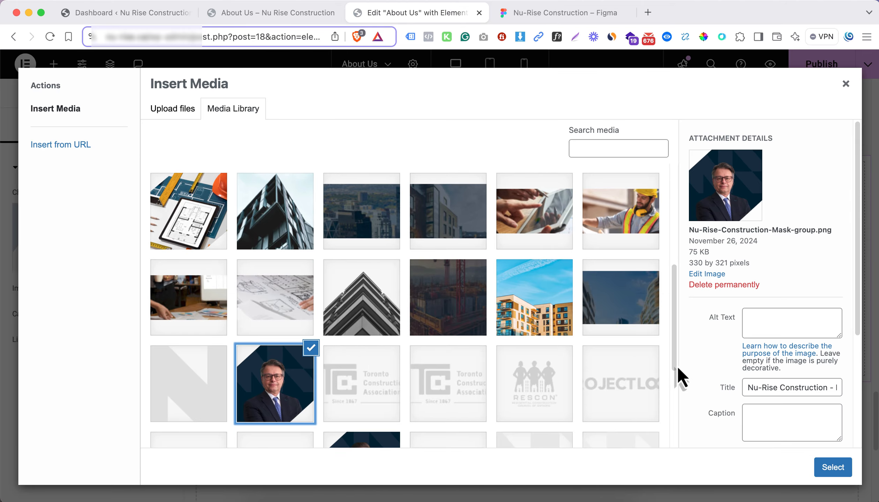
{"action": "triple_click", "coordinate": [774, 387]}
{"action": "key", "text": "cmd+c"}
{"action": "left_click", "coordinate": [771, 325]}
{"action": "key", "text": "cmd+v"}
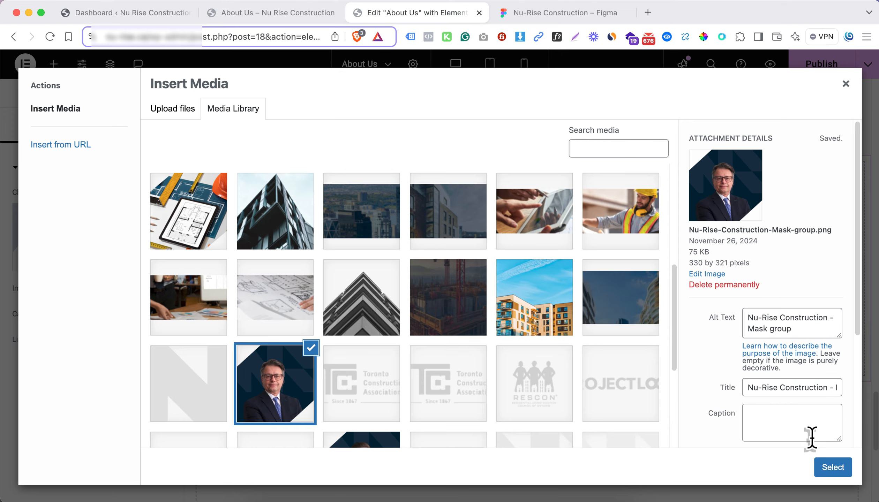
{"action": "left_click", "coordinate": [833, 467]}
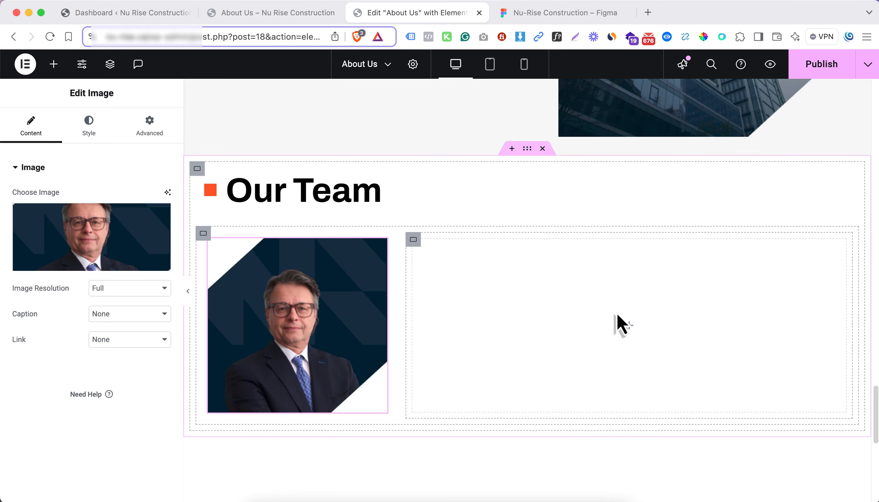
Check the first team member's name text in Figma, and paste a copy of Elementor's "At vero eos et accusamus" heading into the 70% column
{"action": "left_click", "coordinate": [544, 12]}
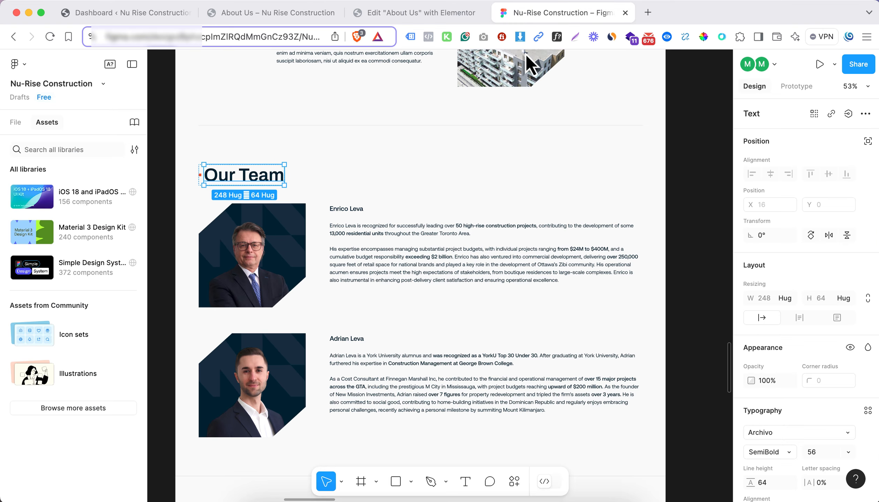
{"action": "left_click", "coordinate": [405, 213]}
{"action": "left_click", "coordinate": [352, 209]}
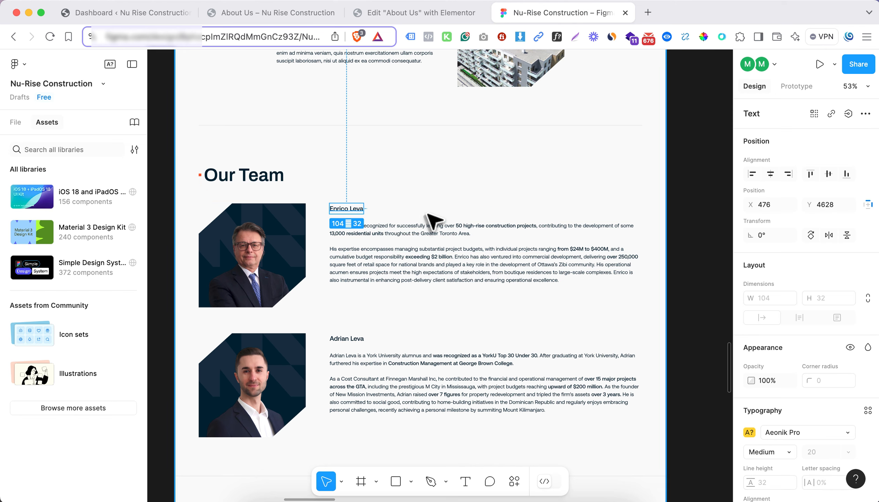
{"action": "left_click", "coordinate": [438, 13]}
{"action": "scroll", "coordinate": [413, 218], "scroll_direction": "up", "scroll_amount": 5}
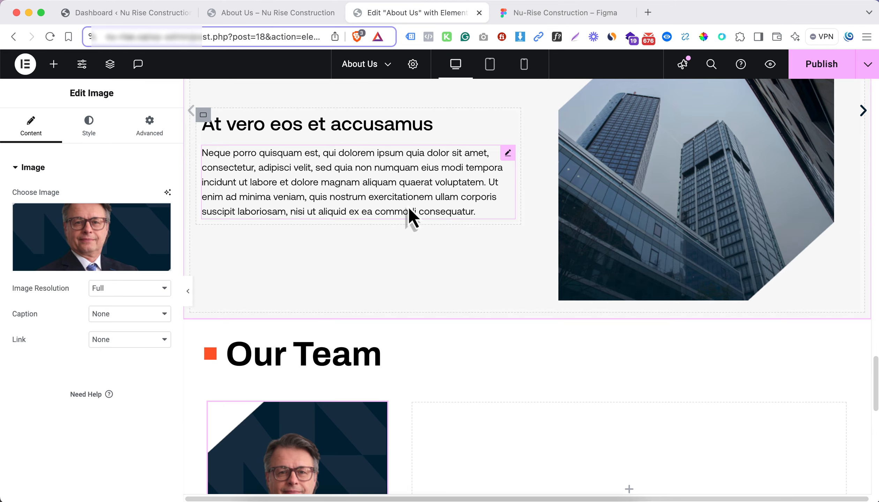
{"action": "right_click", "coordinate": [392, 140]}
{"action": "left_click", "coordinate": [412, 179]}
{"action": "scroll", "coordinate": [495, 223], "scroll_direction": "down", "scroll_amount": 6}
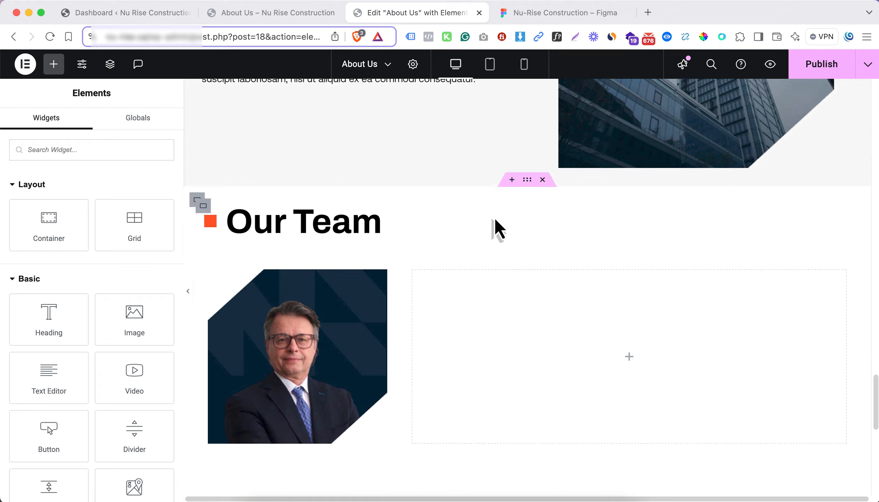
{"action": "right_click", "coordinate": [633, 272]}
{"action": "left_click", "coordinate": [628, 276]}
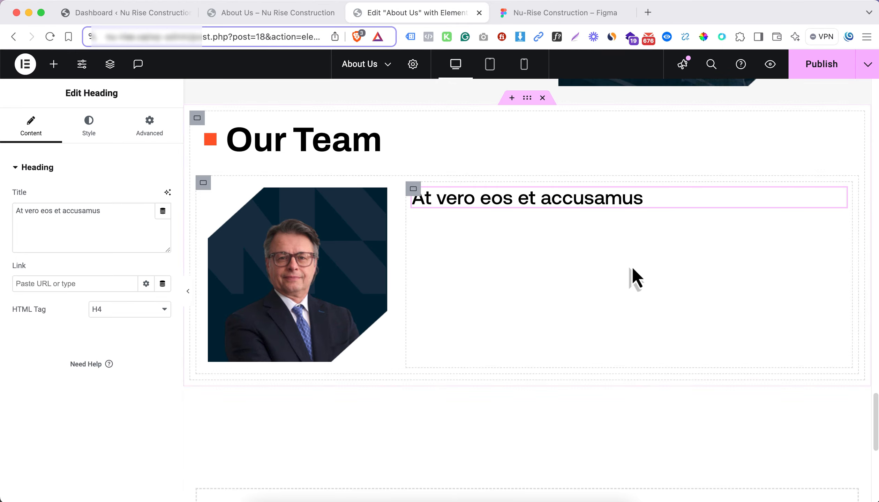
Replace the copied heading's title with the first team member's full name from the Figma design
{"action": "left_click", "coordinate": [593, 12]}
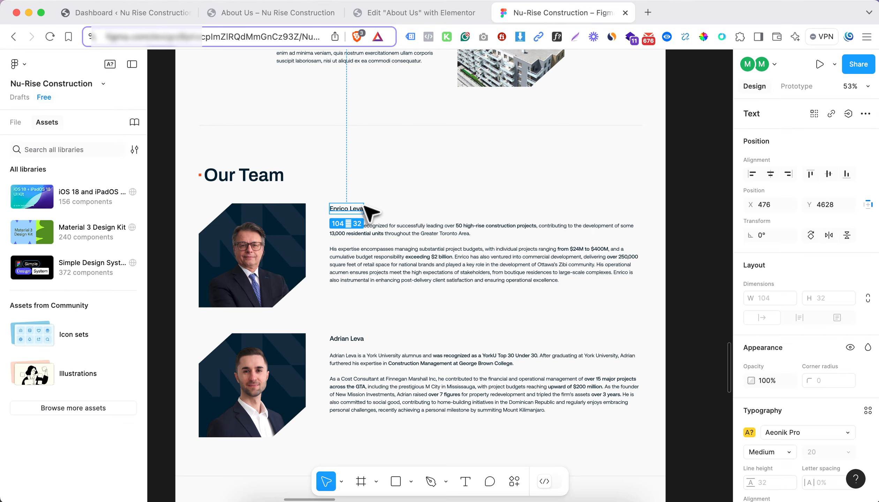
{"action": "left_click", "coordinate": [413, 18]}
{"action": "triple_click", "coordinate": [130, 212]}
{"action": "key", "text": "super+v"}
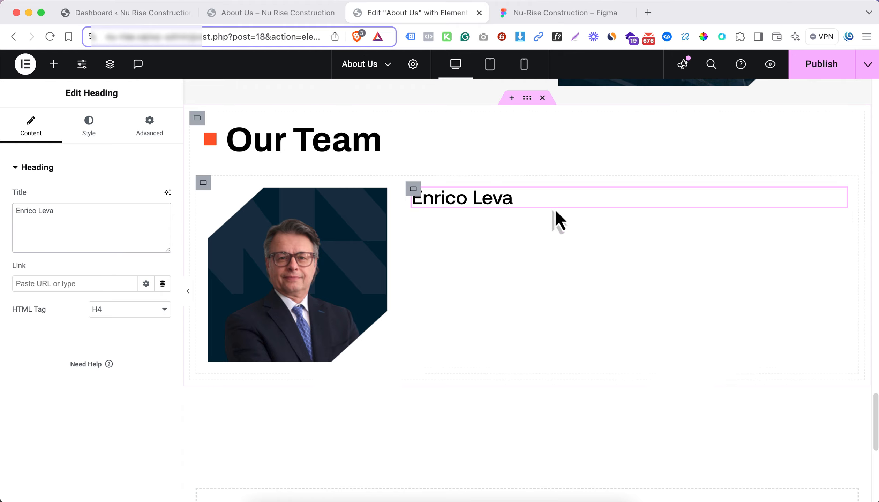
Set the typography size of the team member's name heading to 20 px
{"action": "left_click", "coordinate": [87, 135]}
{"action": "left_click", "coordinate": [162, 247]}
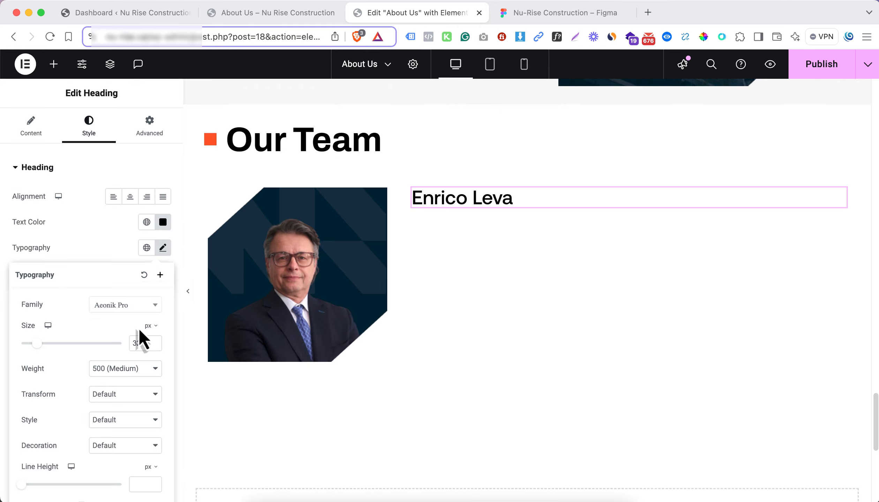
{"action": "key", "text": "BackSpace"}
{"action": "key", "text": "BackSpace"}
{"action": "type", "text": "20"}
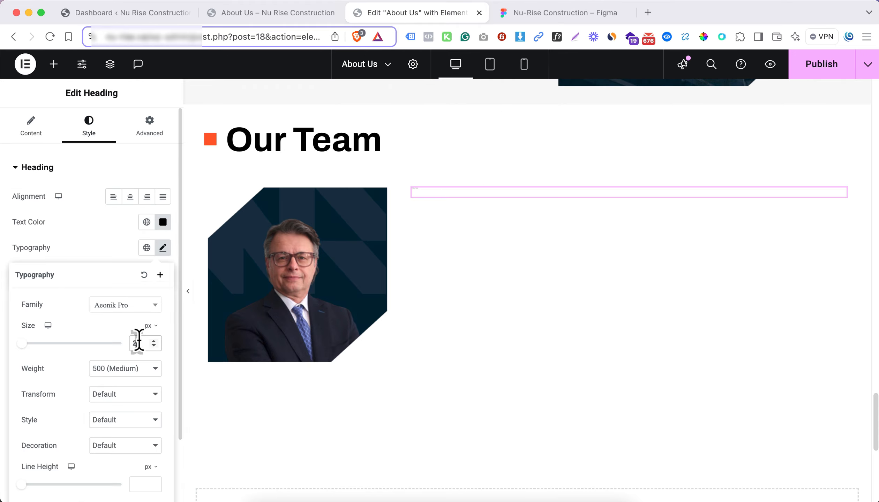
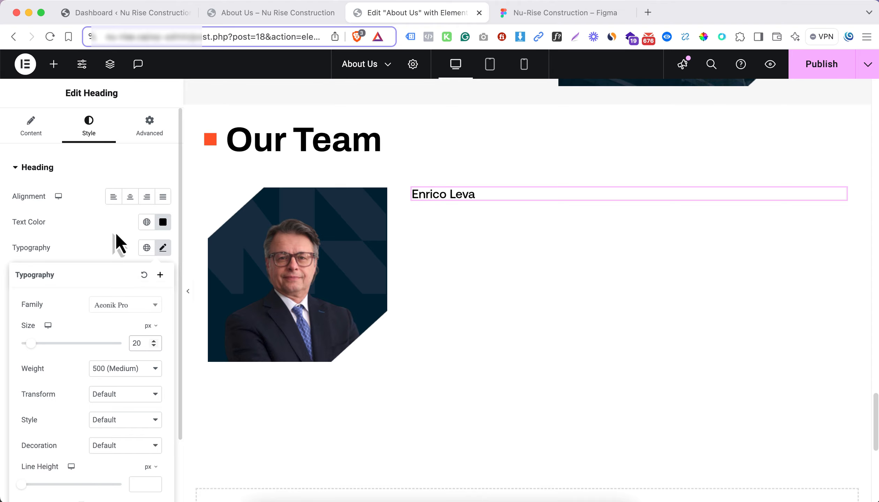
Switch to Figma, copy the first team member's biography text, and return to the Elementor editor
{"action": "left_click", "coordinate": [545, 14]}
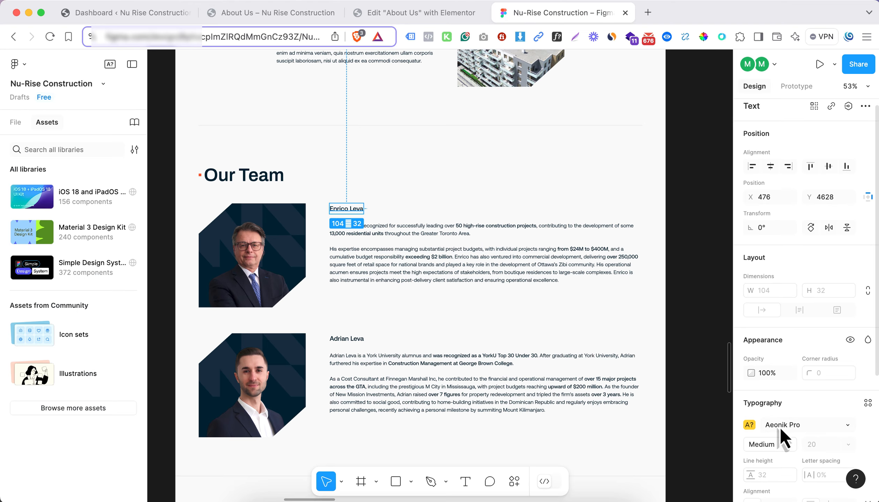
{"action": "scroll", "coordinate": [754, 433], "scroll_direction": "down", "scroll_amount": 2}
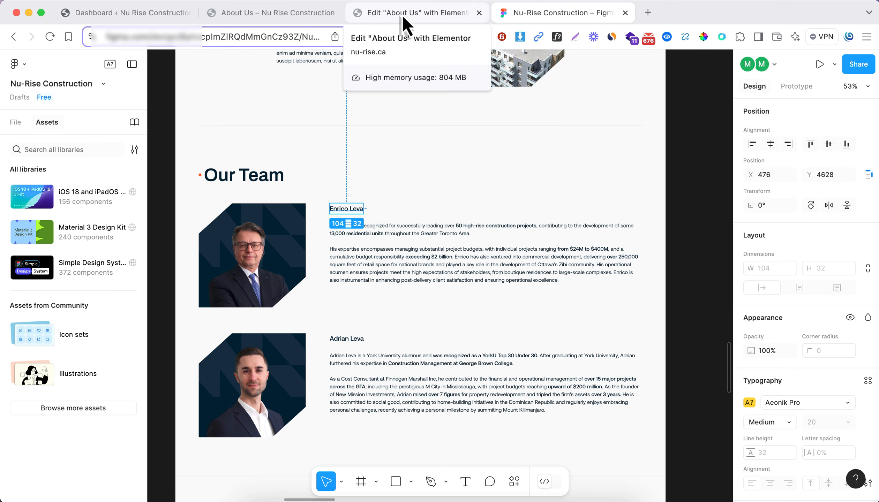
{"action": "left_click", "coordinate": [401, 257]}
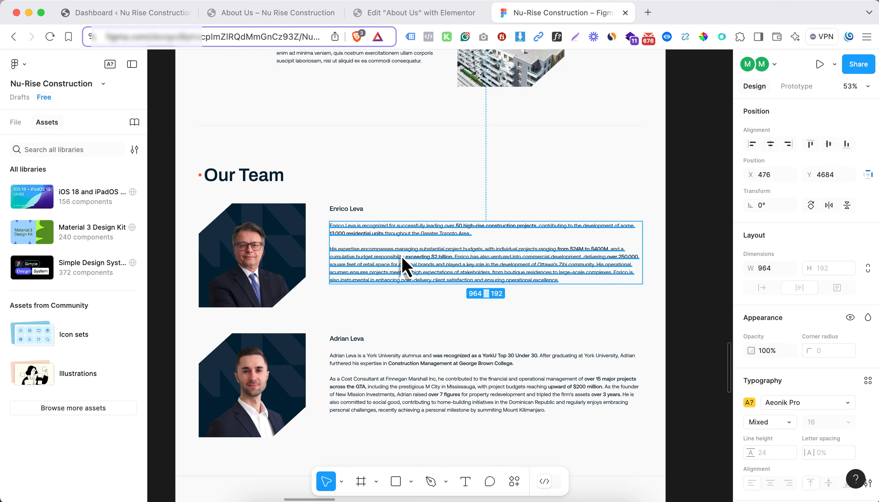
{"action": "left_click", "coordinate": [421, 14]}
Add a Text Editor widget below the first team member's name and replace its placeholder with the copied biography
{"action": "left_click", "coordinate": [53, 64]}
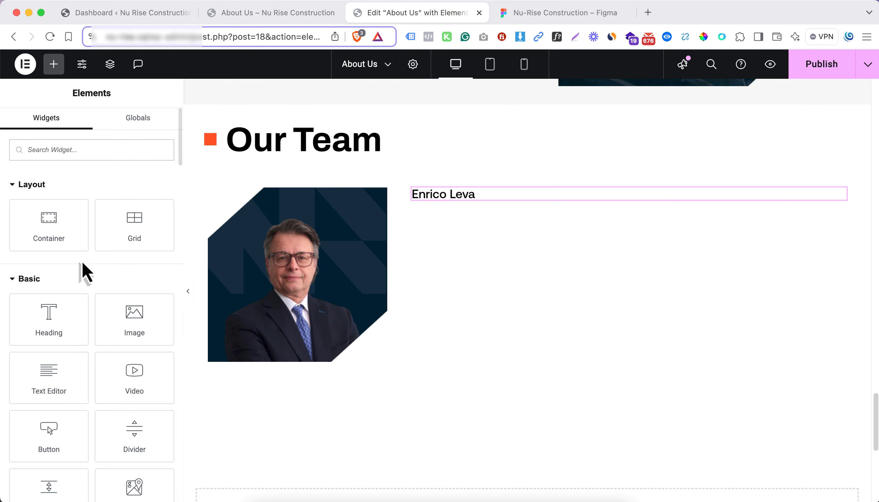
{"action": "left_click_drag", "start_coordinate": [70, 379], "coordinate": [453, 194]}
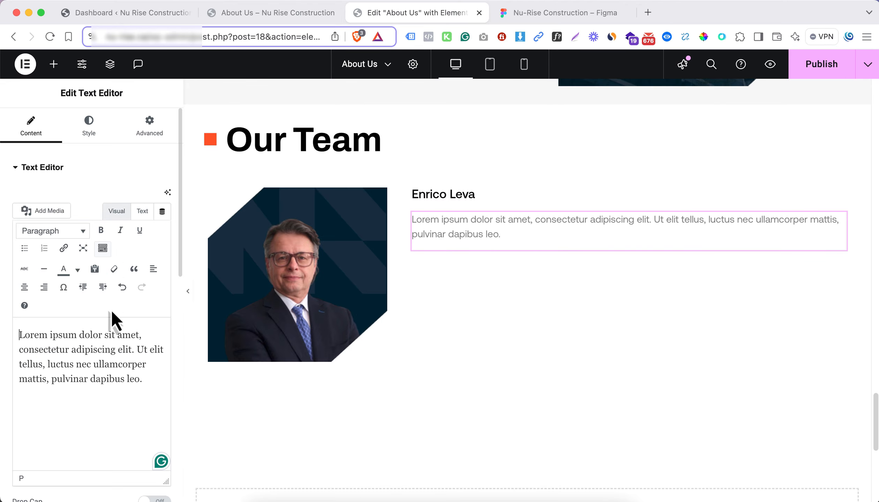
{"action": "key", "text": "super+a"}
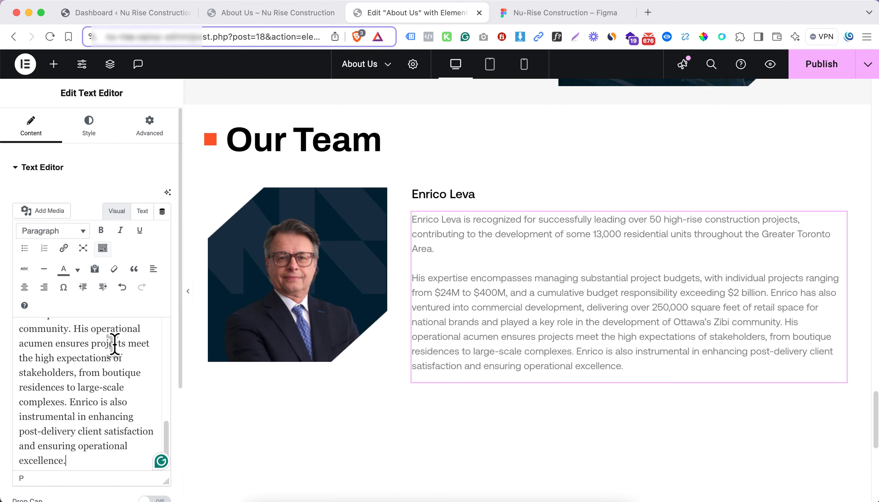
Set the biography text's typography size to 16 px and its text color to #0A0A0A
{"action": "left_click", "coordinate": [90, 132]}
{"action": "left_click", "coordinate": [163, 248]}
{"action": "left_click", "coordinate": [142, 341]}
{"action": "type", "text": "16"}
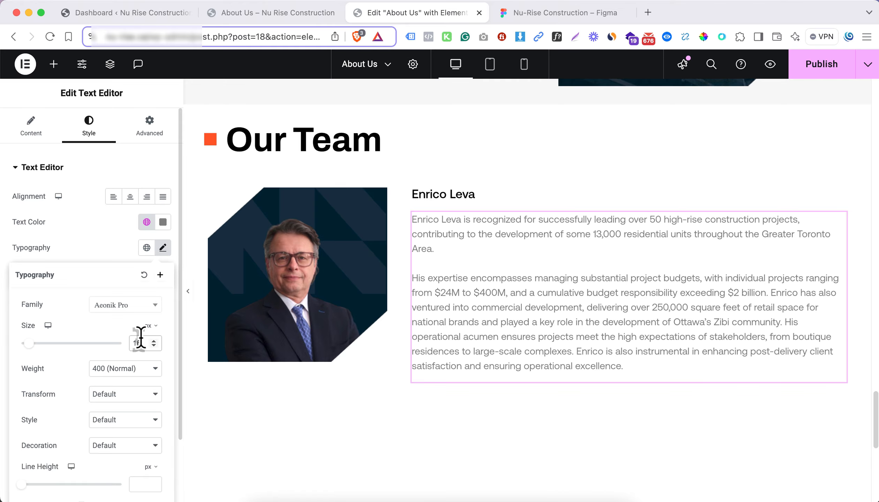
{"action": "left_click", "coordinate": [160, 226]}
{"action": "left_click_drag", "start_coordinate": [133, 311], "coordinate": [42, 373]}
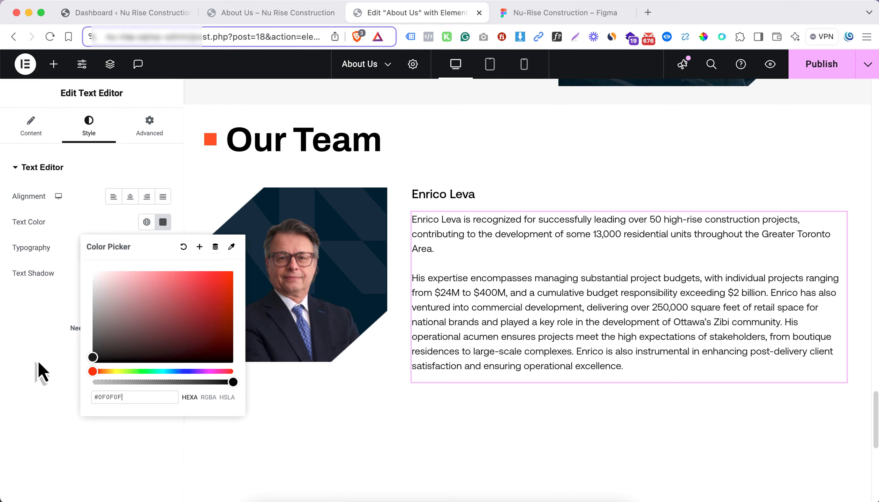
{"action": "left_click", "coordinate": [50, 347]}
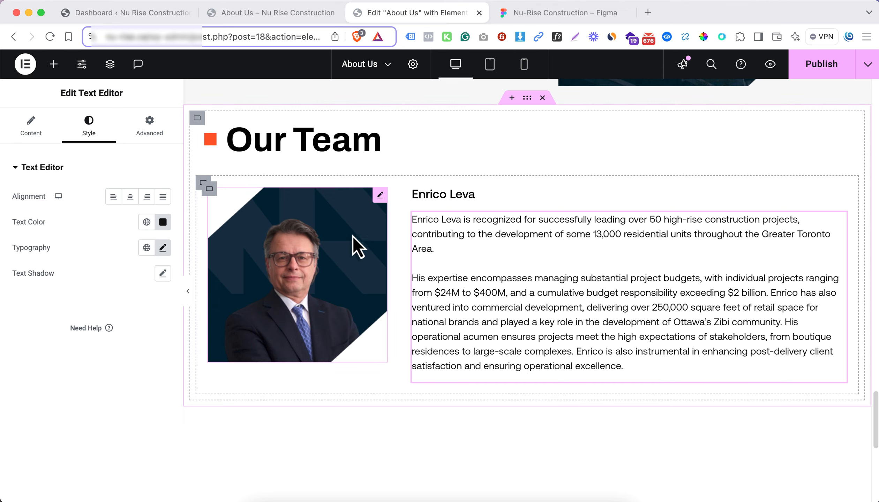
Compare with the Figma layout, center the row container's items vertically, and preview the section at full width
{"action": "left_click", "coordinate": [571, 14]}
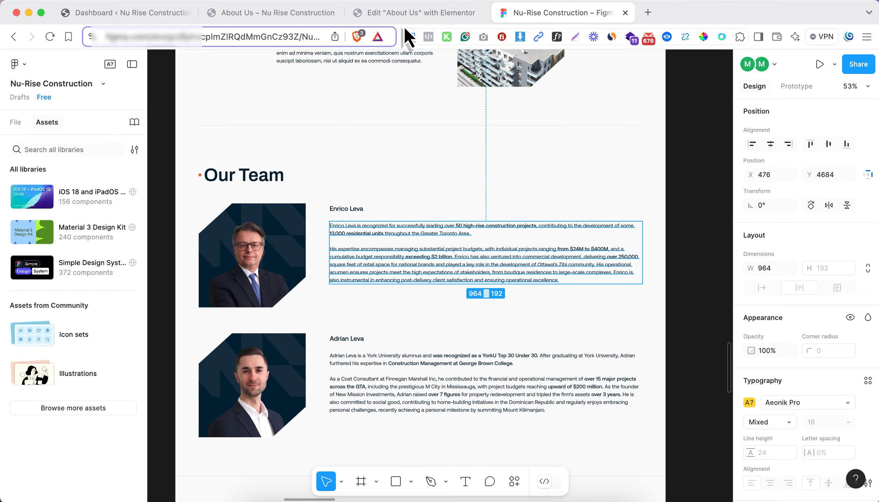
{"action": "left_click", "coordinate": [417, 13]}
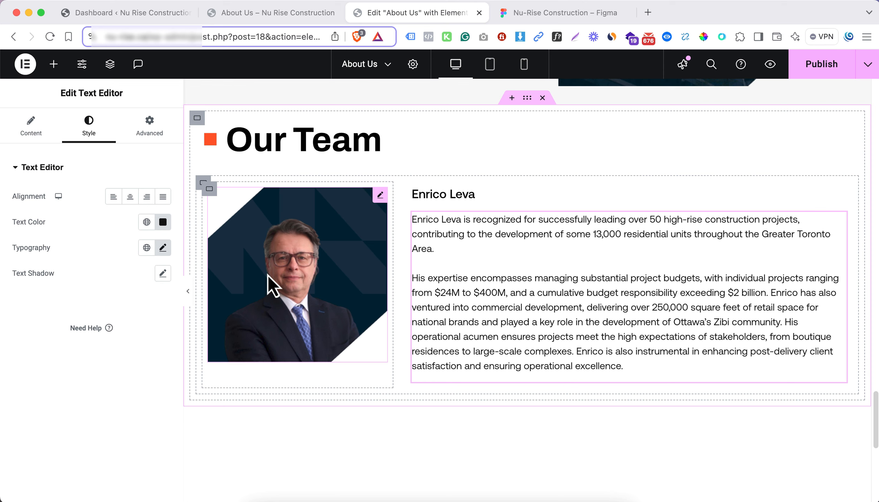
{"action": "left_click", "coordinate": [253, 255]}
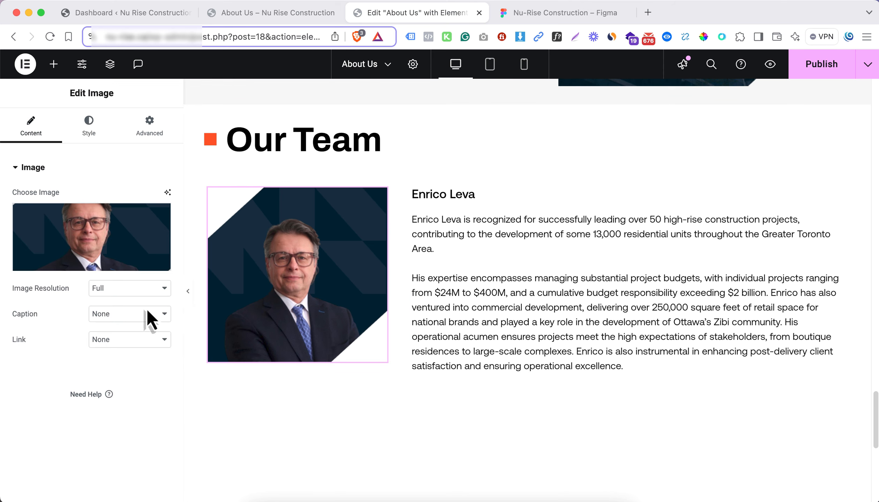
{"action": "left_click", "coordinate": [208, 189]}
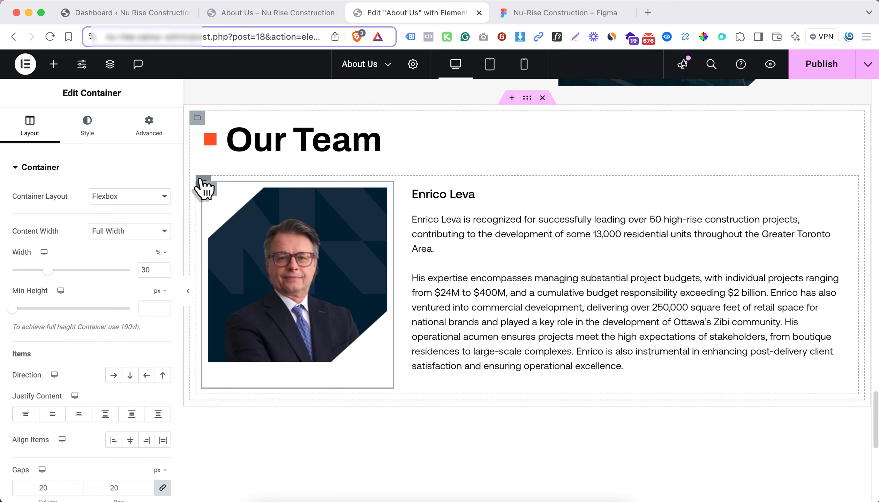
{"action": "left_click", "coordinate": [203, 182]}
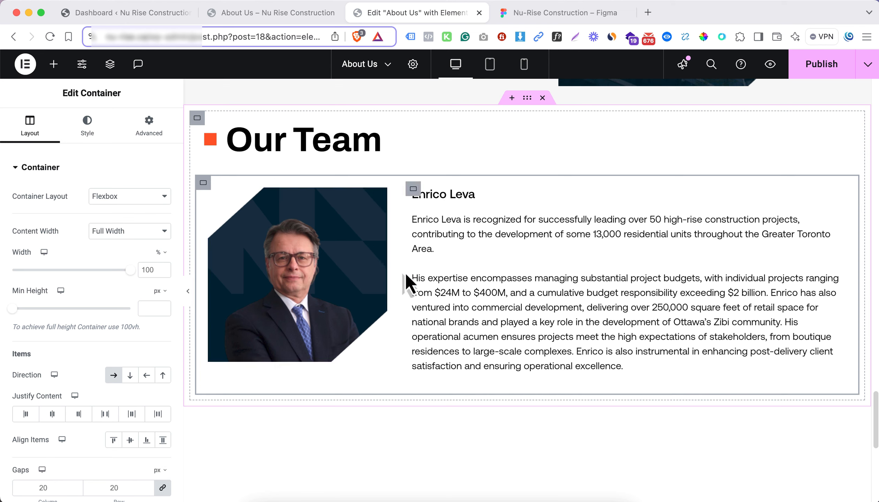
{"action": "scroll", "coordinate": [115, 349], "scroll_direction": "down", "scroll_amount": 2}
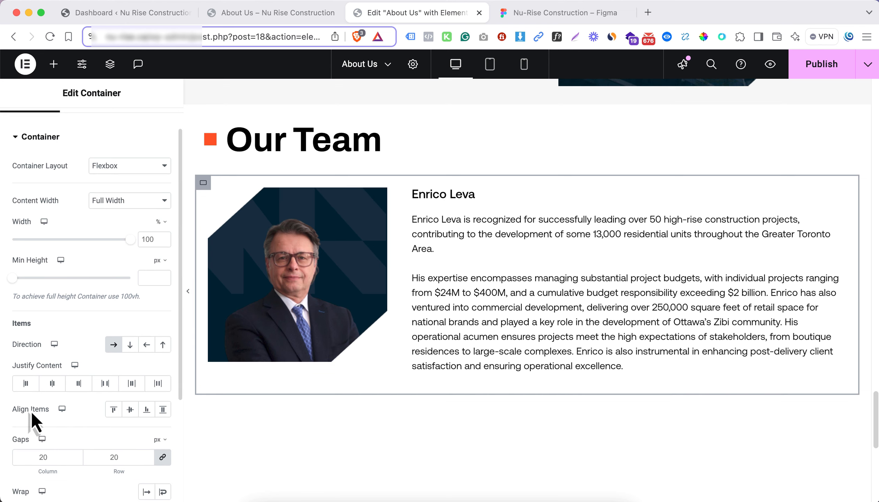
{"action": "left_click", "coordinate": [131, 410]}
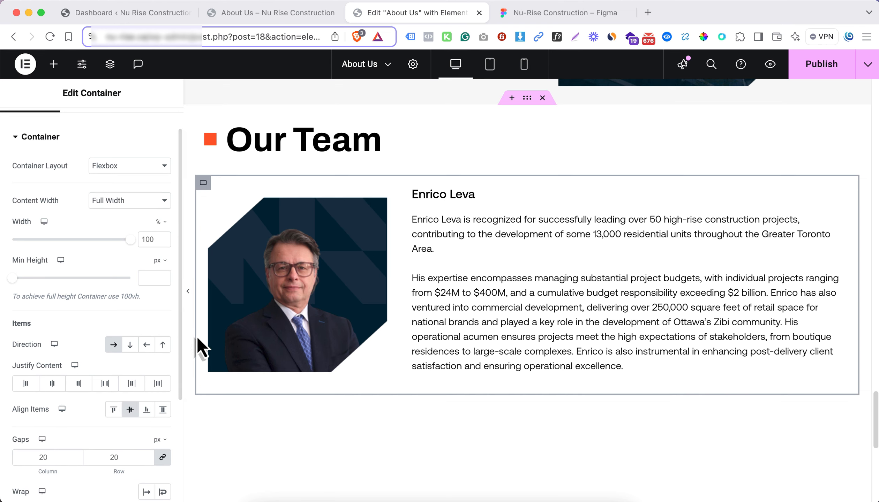
{"action": "left_click", "coordinate": [190, 295]}
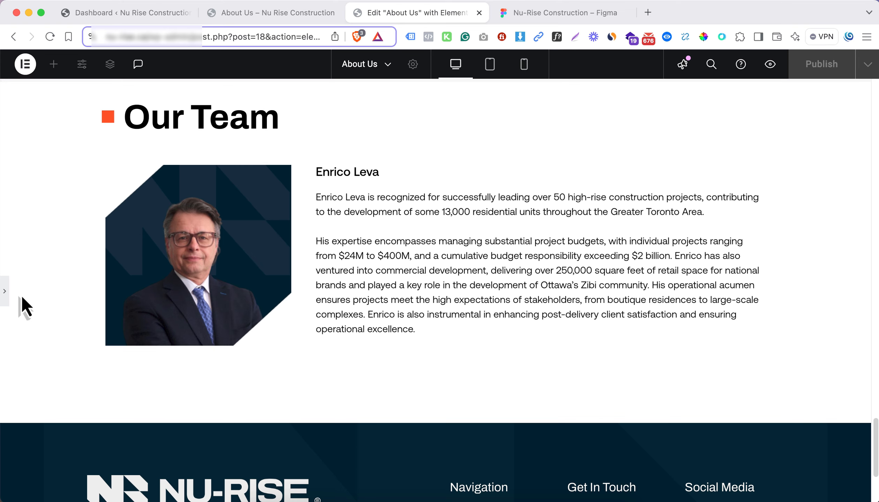
{"action": "key", "text": "super+p"}
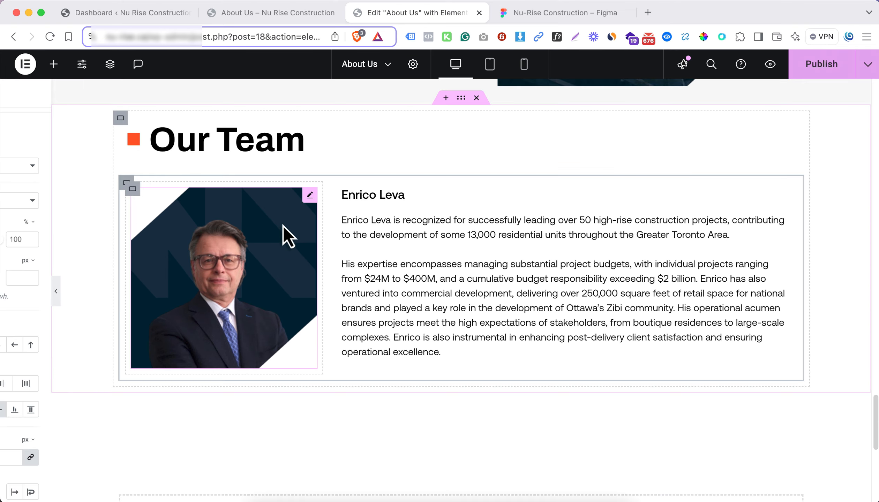
Duplicate the first team member's row and replace the copy's portrait with the second member's image from the media library
{"action": "right_click", "coordinate": [203, 184]}
{"action": "left_click", "coordinate": [258, 203]}
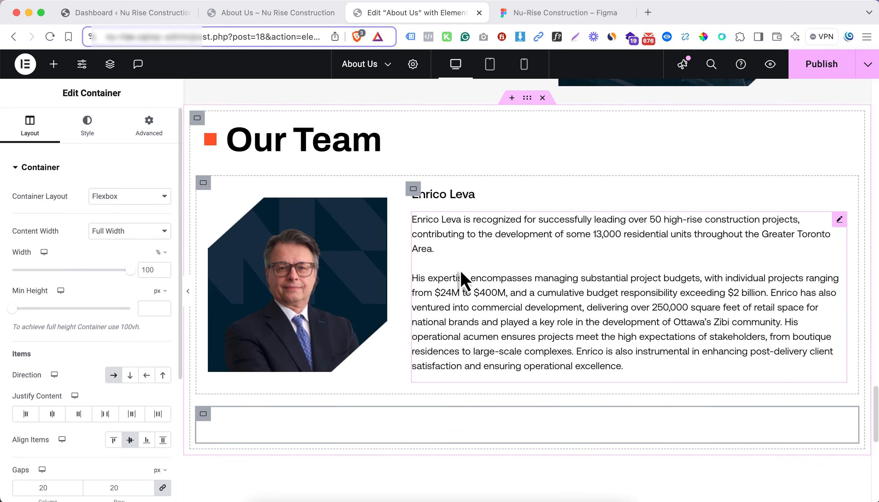
{"action": "scroll", "coordinate": [461, 270], "scroll_direction": "down", "scroll_amount": 3}
{"action": "left_click", "coordinate": [337, 367]}
{"action": "left_click", "coordinate": [93, 264]}
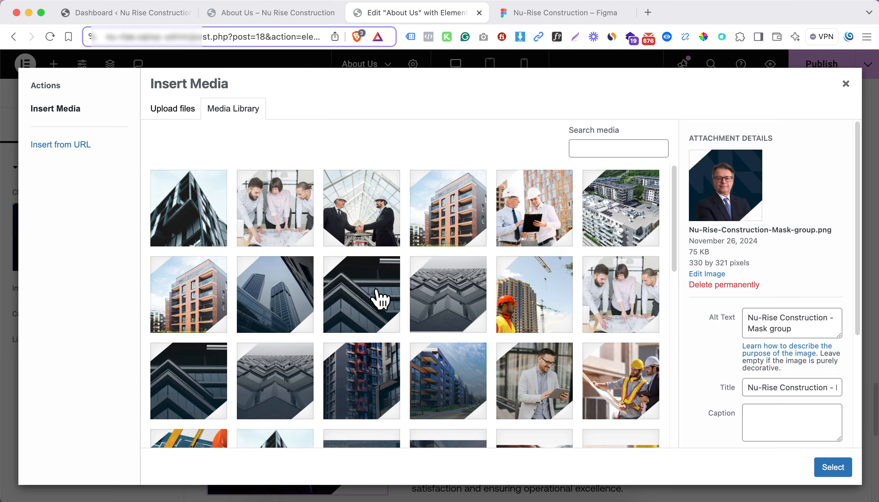
{"action": "left_click", "coordinate": [390, 357]}
Replace the duplicated row's heading with the second team member's full name copied from the Figma design
{"action": "key", "text": "ctrl+Tab"}
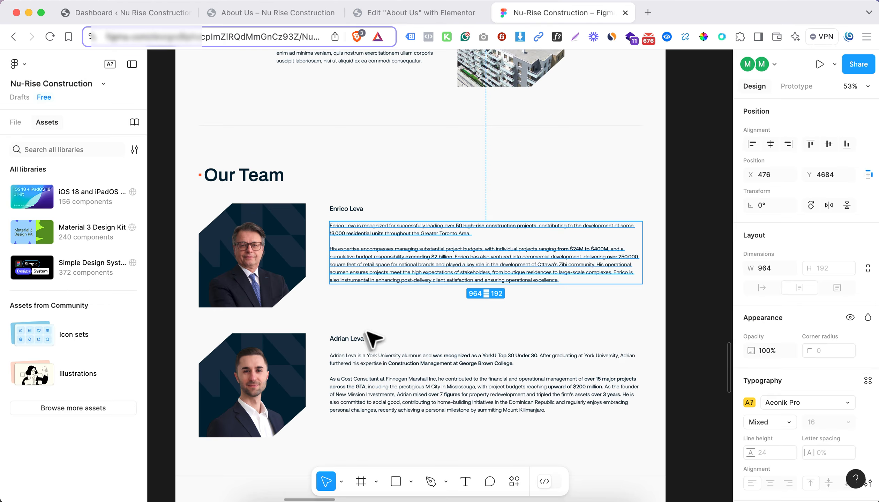
{"action": "left_click", "coordinate": [363, 338]}
{"action": "left_click", "coordinate": [416, 19]}
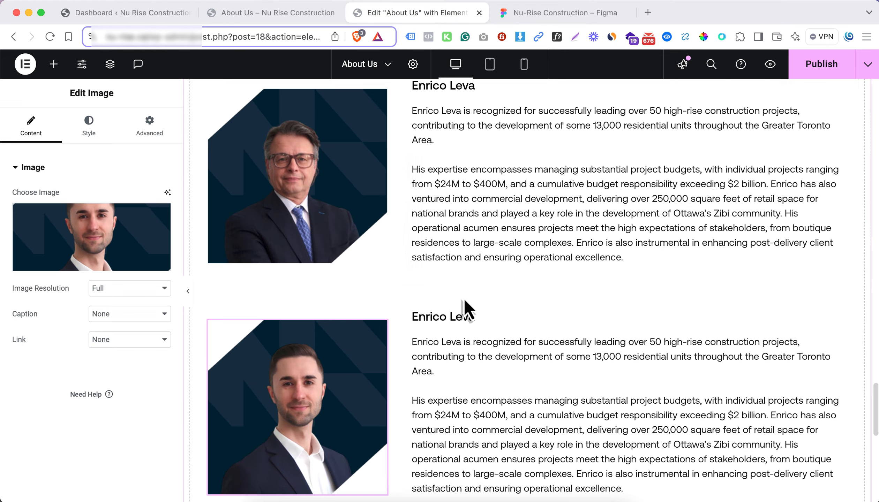
{"action": "left_click", "coordinate": [458, 313]}
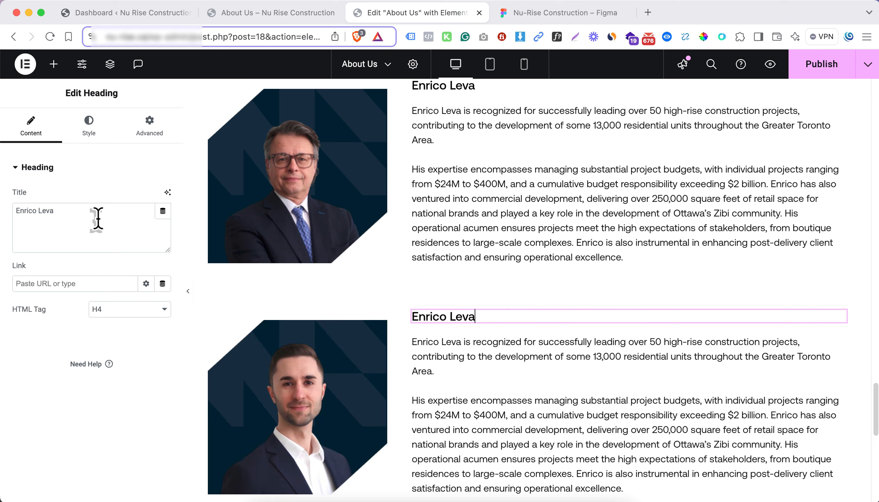
Replace the biography in the duplicated row with the second team member's biography copied from Figma
{"action": "left_click", "coordinate": [540, 16]}
{"action": "left_click", "coordinate": [429, 14]}
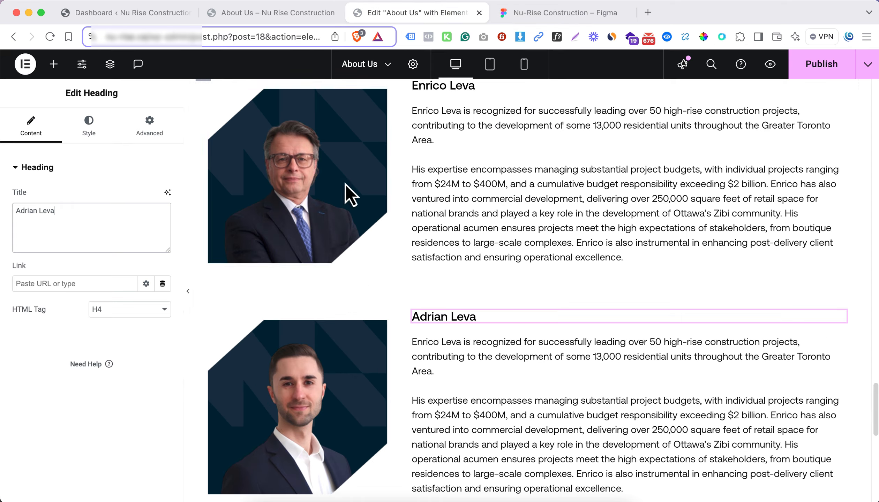
{"action": "left_click", "coordinate": [481, 386]}
{"action": "key", "text": "super+a"}
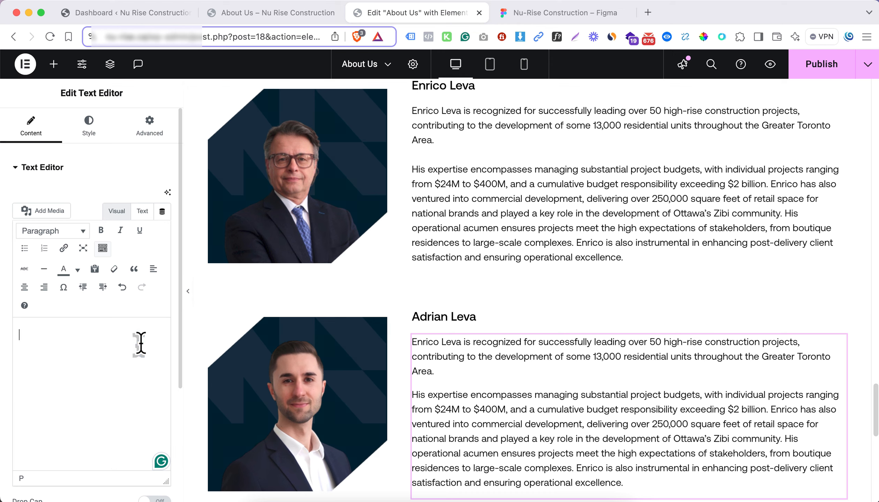
Check the Our Team section's styling in Figma and give its outer container a classic background in the light grey global color
{"action": "left_click", "coordinate": [541, 14]}
{"action": "scroll", "coordinate": [422, 246], "scroll_direction": "up", "scroll_amount": 5}
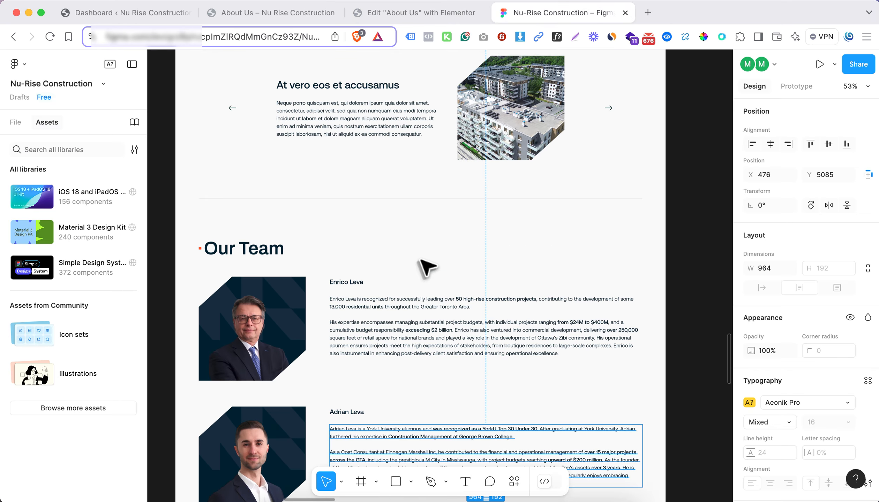
{"action": "scroll", "coordinate": [429, 223], "scroll_direction": "down", "scroll_amount": 6}
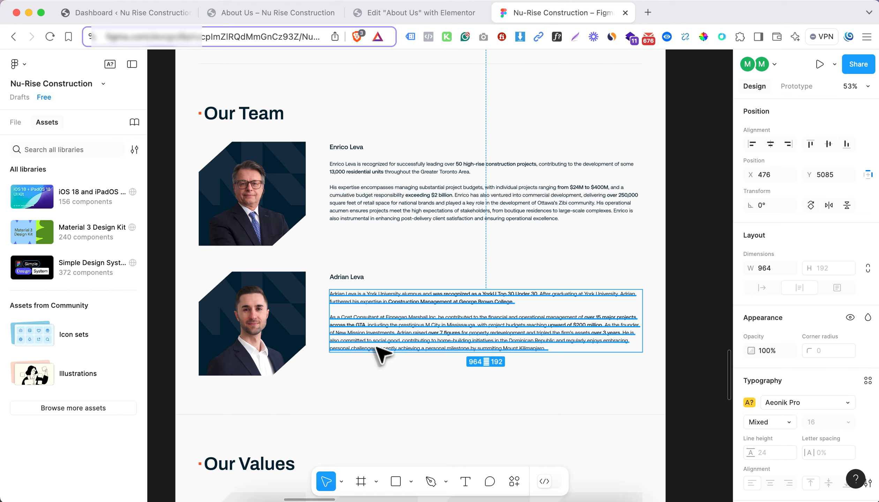
{"action": "left_click", "coordinate": [453, 13]}
{"action": "scroll", "coordinate": [480, 166], "scroll_direction": "up", "scroll_amount": 8}
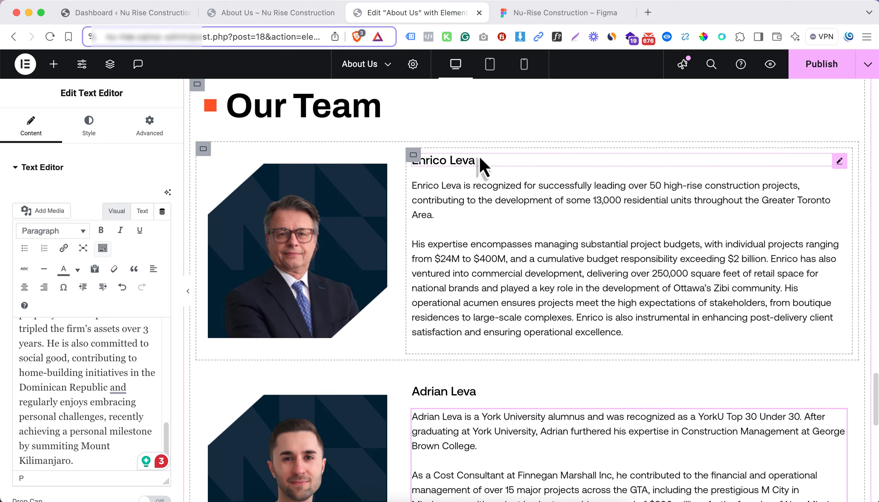
{"action": "left_click", "coordinate": [254, 261]}
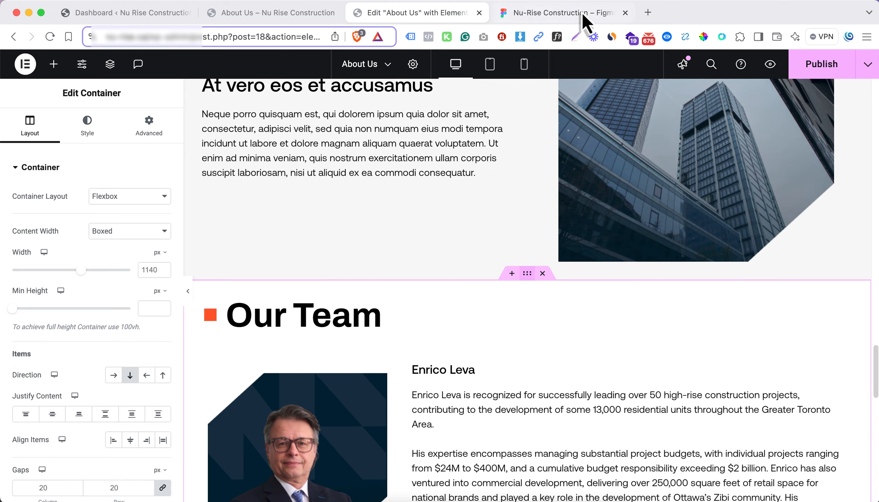
{"action": "left_click", "coordinate": [88, 127]}
{"action": "left_click", "coordinate": [113, 223]}
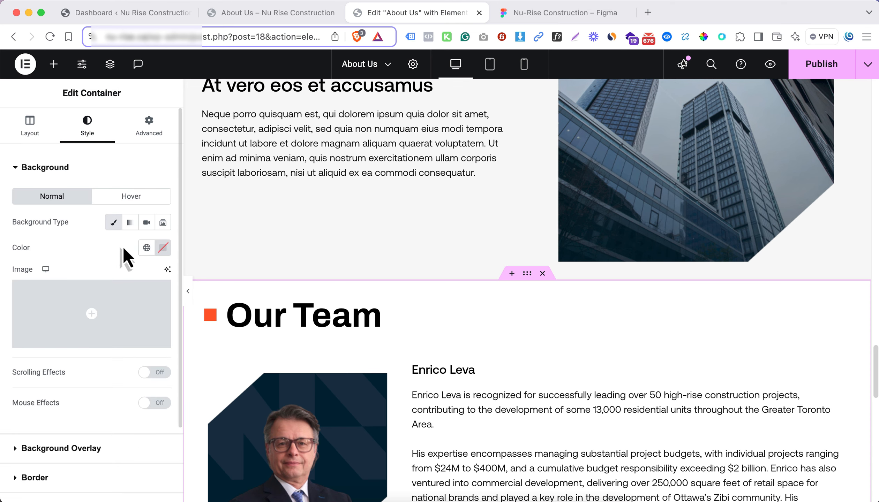
{"action": "left_click", "coordinate": [147, 248]}
{"action": "scroll", "coordinate": [132, 240], "scroll_direction": "down", "scroll_amount": 1}
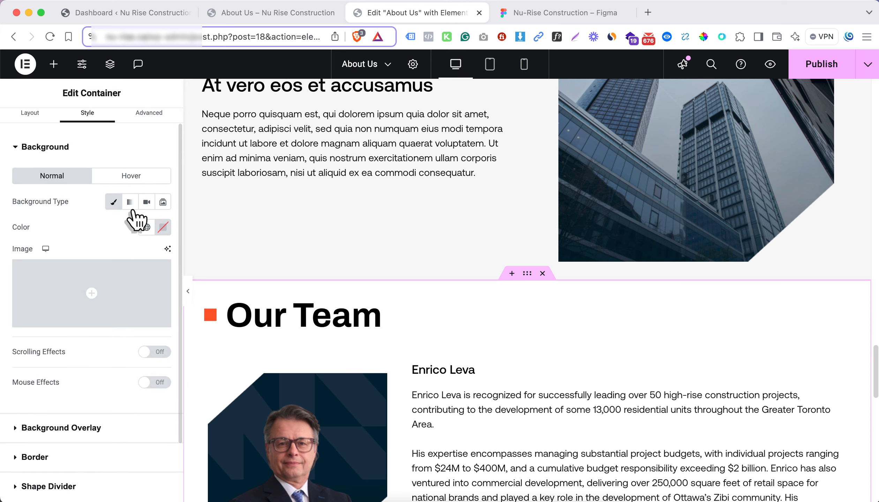
{"action": "left_click", "coordinate": [147, 227]}
{"action": "left_click", "coordinate": [84, 479]}
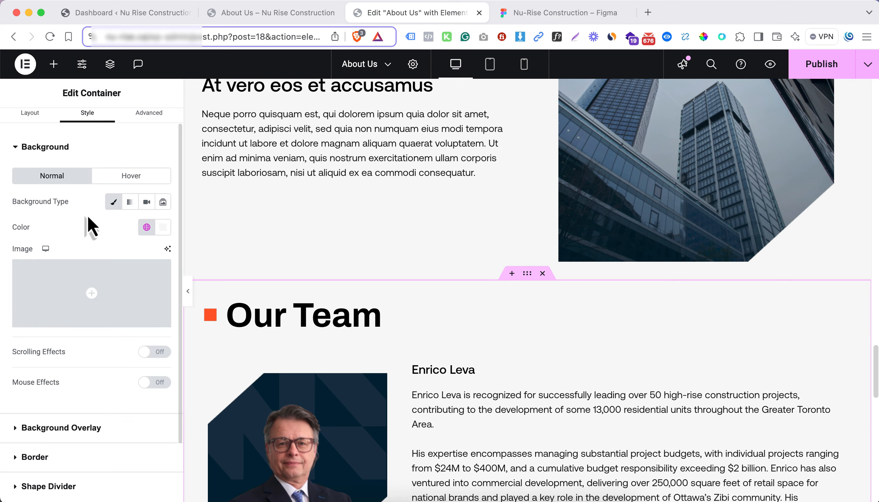
Give the Our Team container a solid border, 1 px top and bottom and 0 on the sides, in the light grey global color
{"action": "left_click", "coordinate": [87, 151]}
{"action": "left_click", "coordinate": [80, 225]}
{"action": "left_click", "coordinate": [128, 281]}
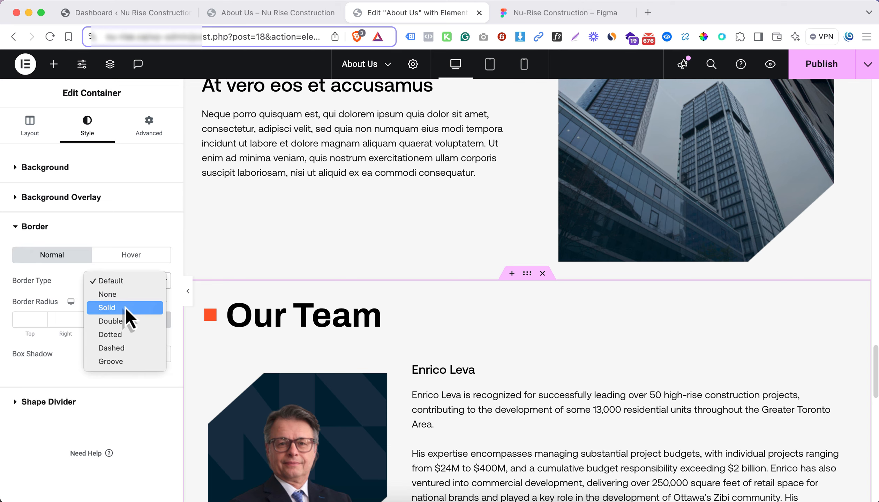
{"action": "left_click", "coordinate": [125, 307]}
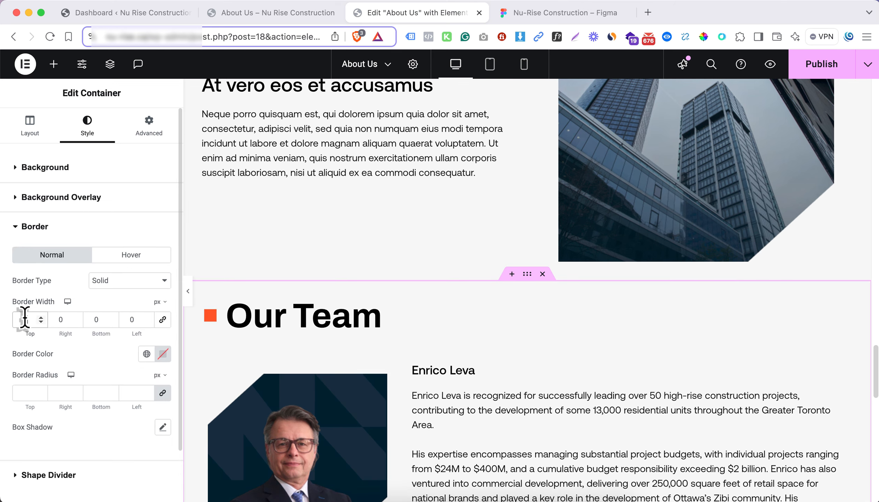
{"action": "left_click", "coordinate": [147, 354]}
{"action": "left_click", "coordinate": [126, 304]}
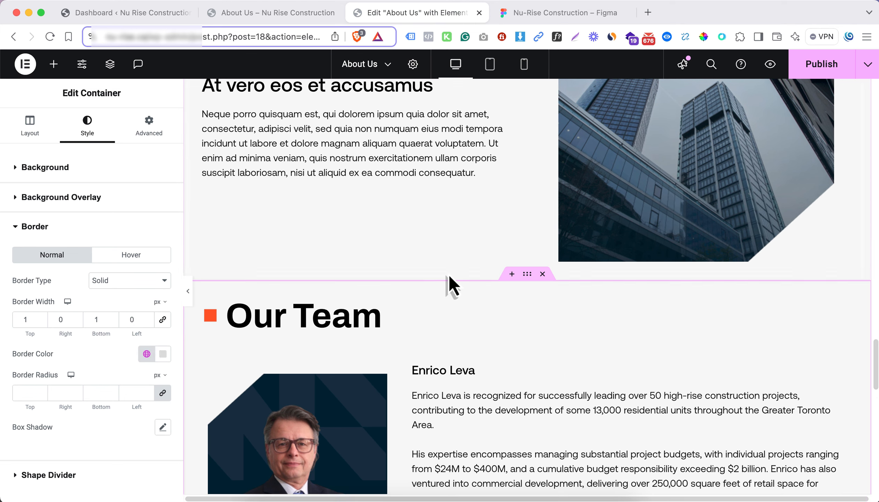
Set the Our Team container's padding to 6% top and bottom and 0 on the sides
{"action": "left_click", "coordinate": [149, 129]}
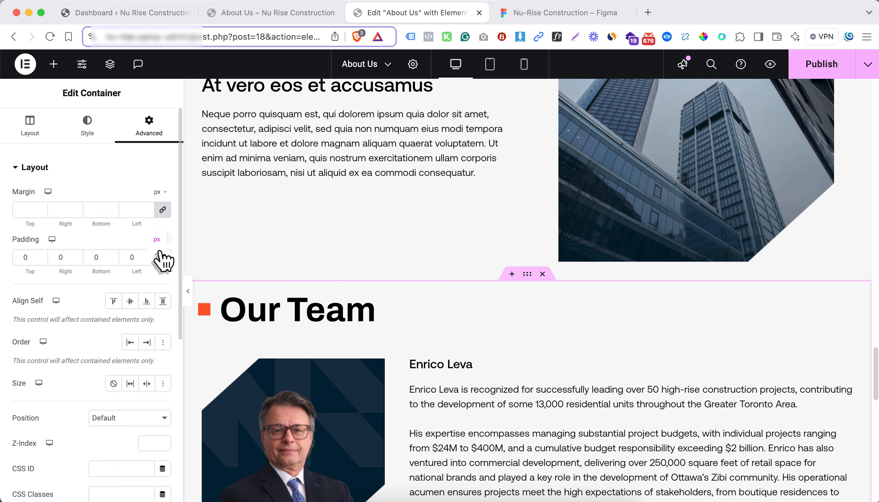
{"action": "left_click", "coordinate": [23, 258]}
{"action": "type", "text": "6"}
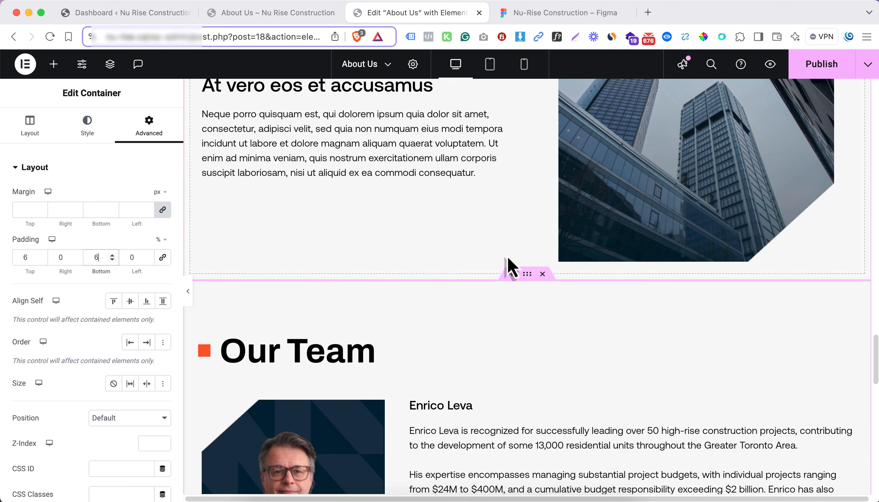
Set the Our Story container's top and bottom padding to 6%, keeping the sides at 0
{"action": "scroll", "coordinate": [546, 245], "scroll_direction": "up", "scroll_amount": 3}
{"action": "scroll", "coordinate": [545, 238], "scroll_direction": "up", "scroll_amount": 10}
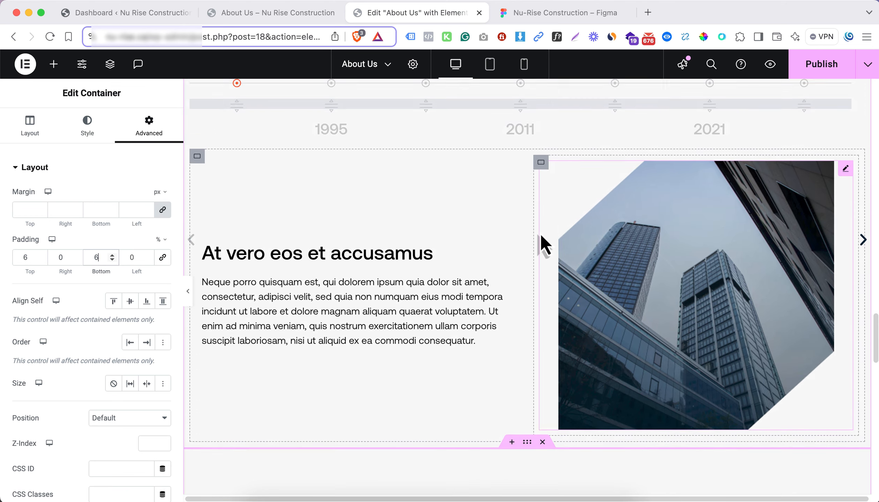
{"action": "scroll", "coordinate": [511, 190], "scroll_direction": "up", "scroll_amount": 10}
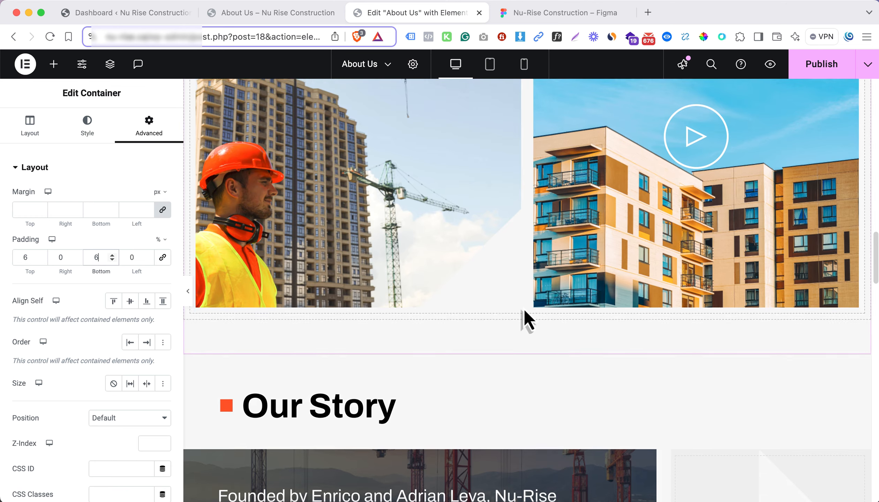
{"action": "left_click", "coordinate": [204, 268]}
{"action": "left_click", "coordinate": [149, 134]}
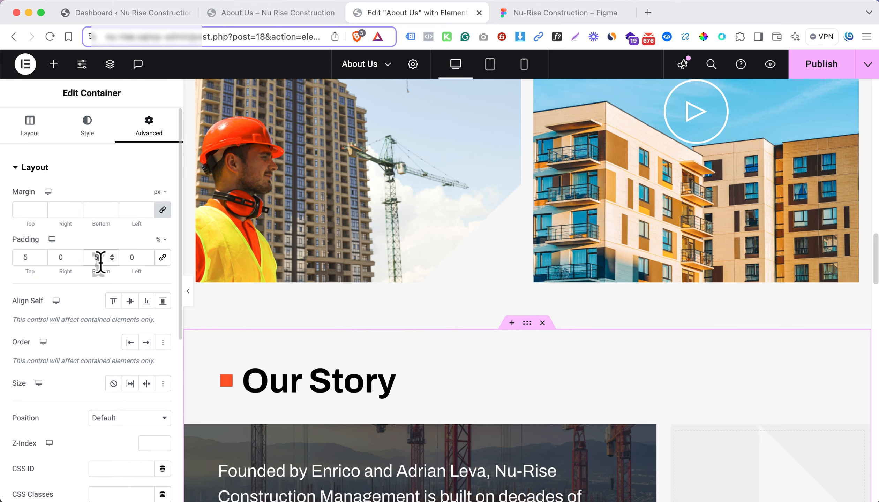
{"action": "left_click", "coordinate": [41, 255]}
{"action": "scroll", "coordinate": [477, 287], "scroll_direction": "down", "scroll_amount": 15}
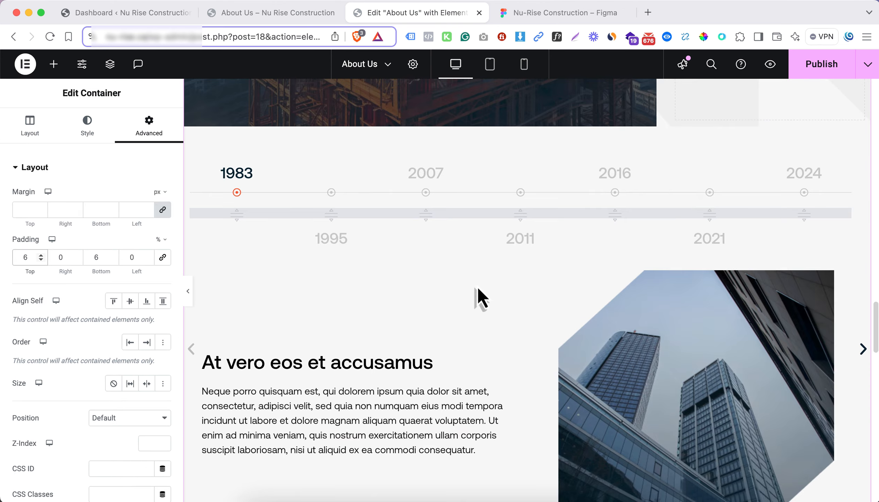
Check the Our Values section in the Figma design and add a new column-direction flexbox container below the Our Team section
{"action": "scroll", "coordinate": [477, 287], "scroll_direction": "down", "scroll_amount": 5}
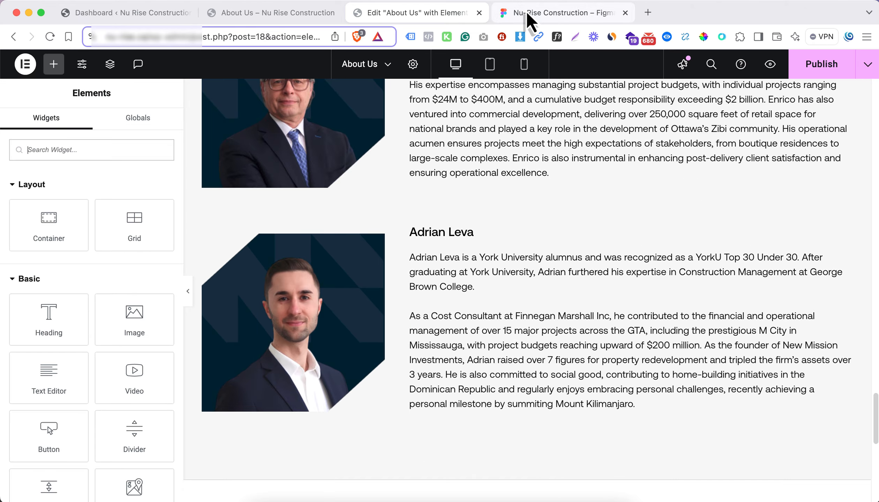
{"action": "left_click", "coordinate": [526, 12]}
{"action": "scroll", "coordinate": [453, 316], "scroll_direction": "down", "scroll_amount": 2}
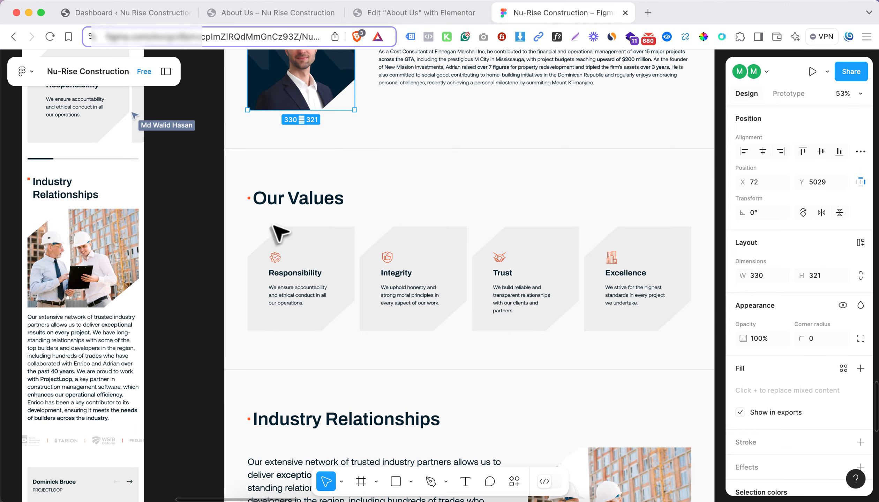
{"action": "left_click", "coordinate": [294, 212]}
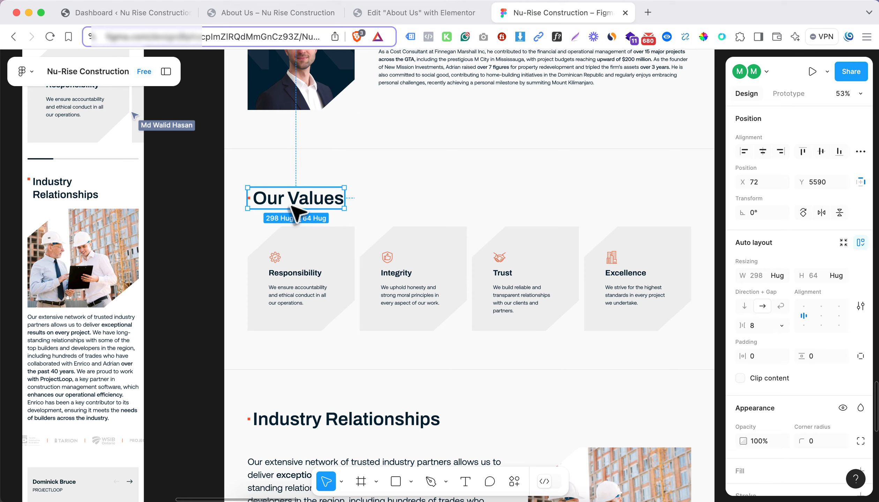
{"action": "left_click", "coordinate": [415, 13]}
{"action": "scroll", "coordinate": [466, 270], "scroll_direction": "down", "scroll_amount": 5}
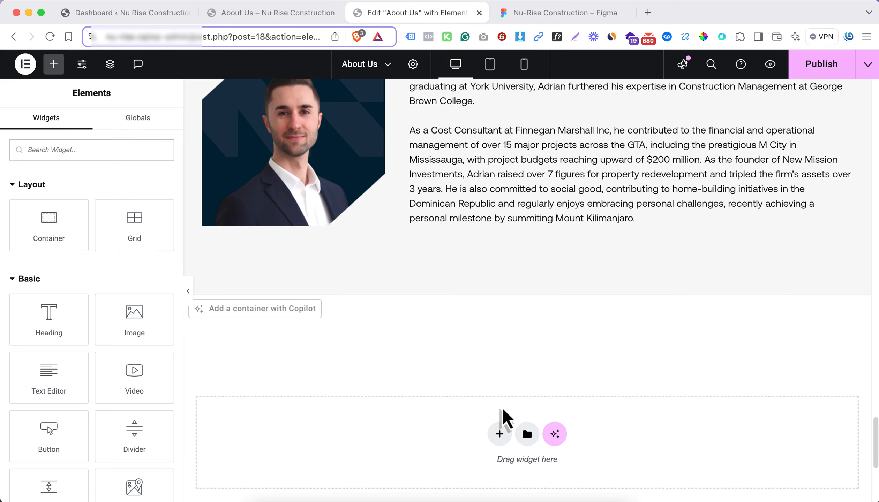
{"action": "left_click", "coordinate": [500, 434]}
{"action": "left_click", "coordinate": [464, 453]}
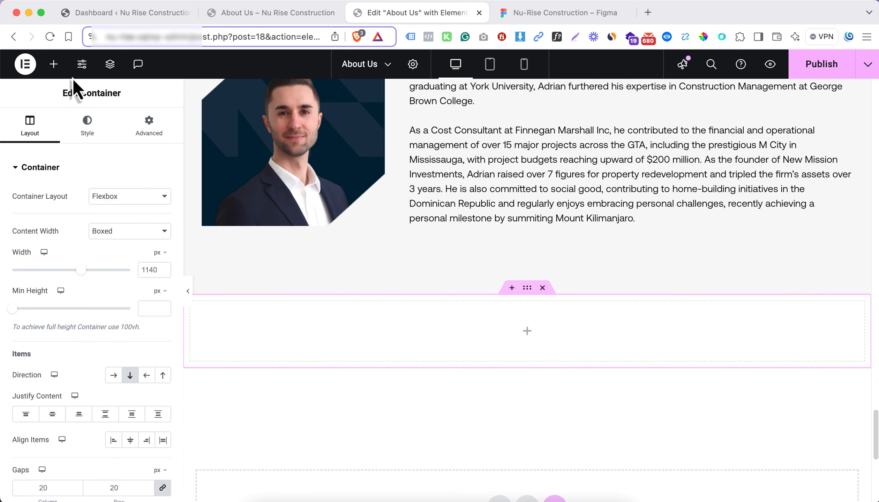
Nest a container in the new section, add another container inside it, and duplicate that innermost container to make two stacked rows
{"action": "left_click", "coordinate": [52, 68]}
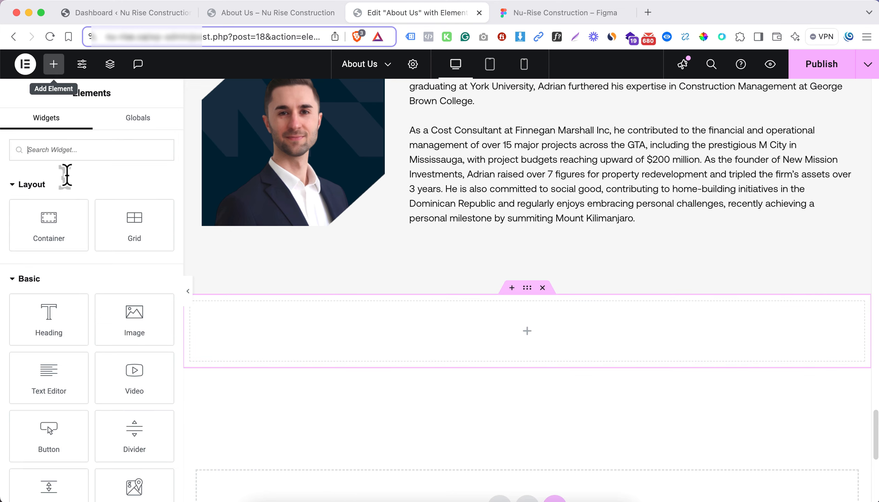
{"action": "left_click_drag", "start_coordinate": [79, 231], "coordinate": [466, 350]}
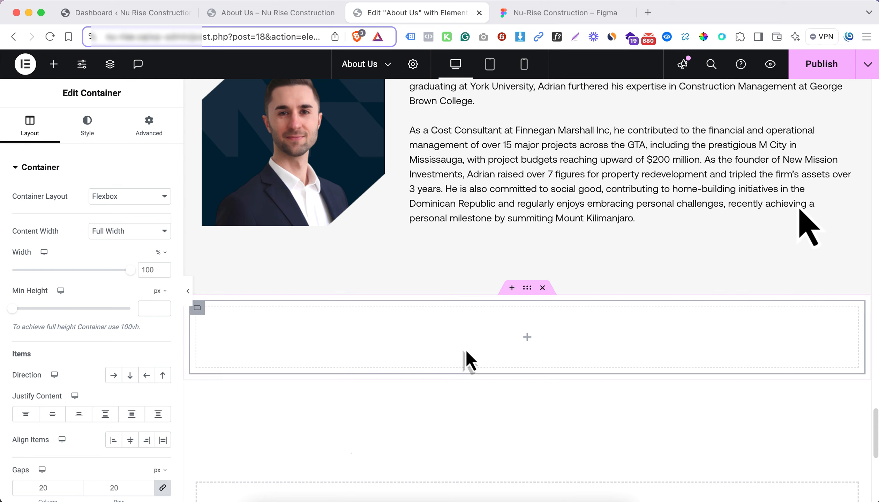
{"action": "left_click", "coordinate": [527, 337]}
{"action": "left_click_drag", "start_coordinate": [51, 223], "coordinate": [395, 344]}
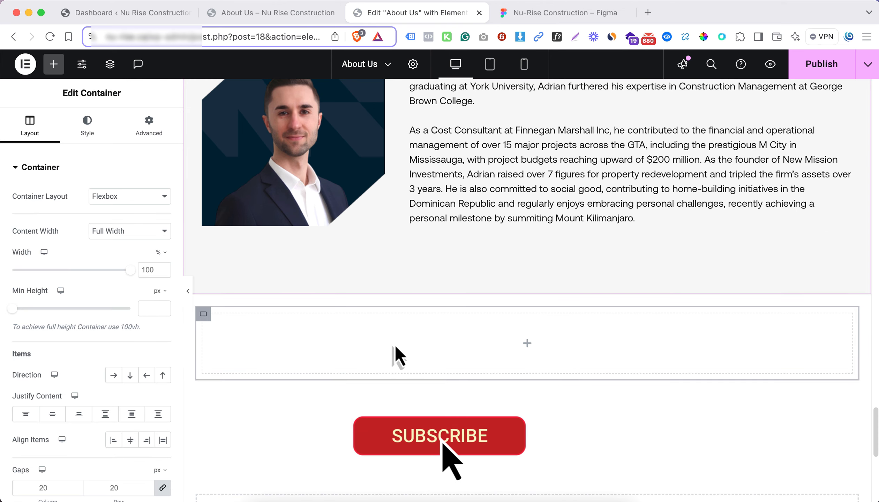
{"action": "right_click", "coordinate": [206, 315]}
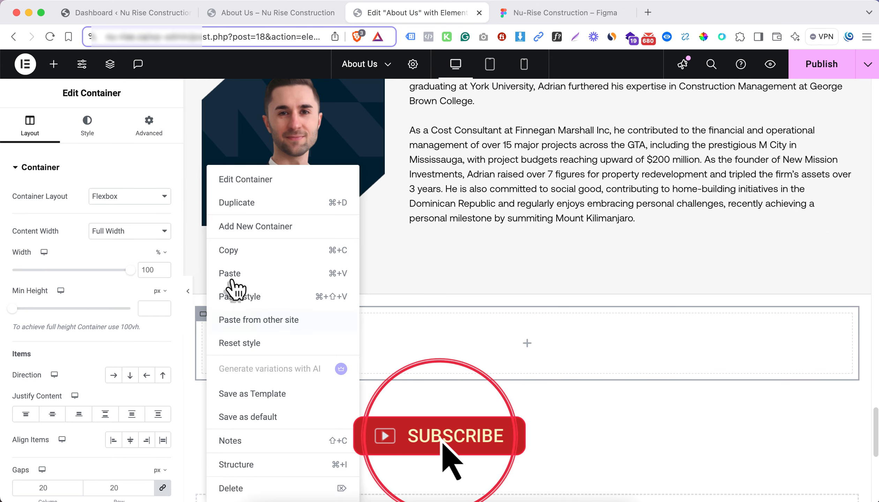
{"action": "left_click", "coordinate": [258, 205]}
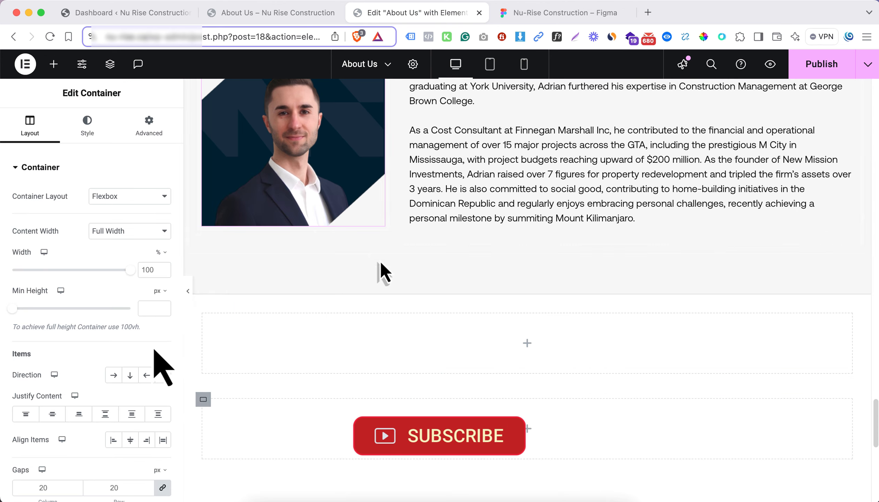
Copy the Our Team heading into the upper empty container of the new section, checking the Our Values design in Figma
{"action": "left_click", "coordinate": [527, 345]}
{"action": "scroll", "coordinate": [460, 309], "scroll_direction": "up", "scroll_amount": 2}
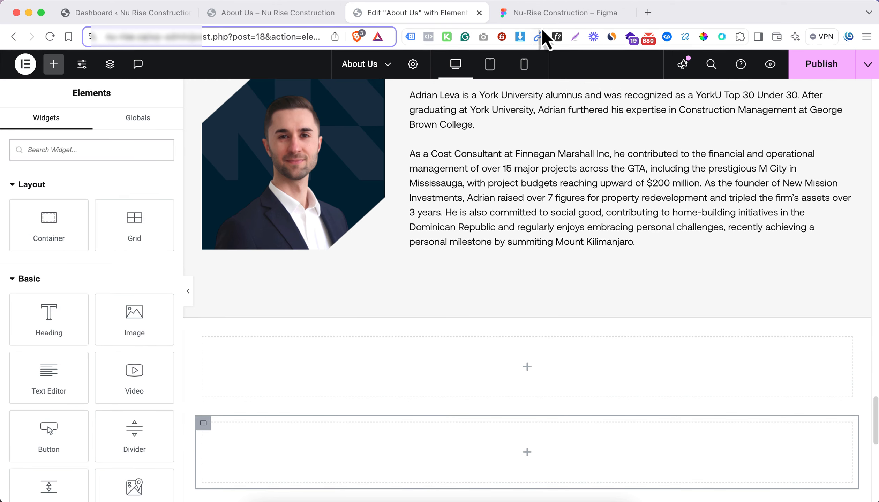
{"action": "left_click", "coordinate": [562, 12]}
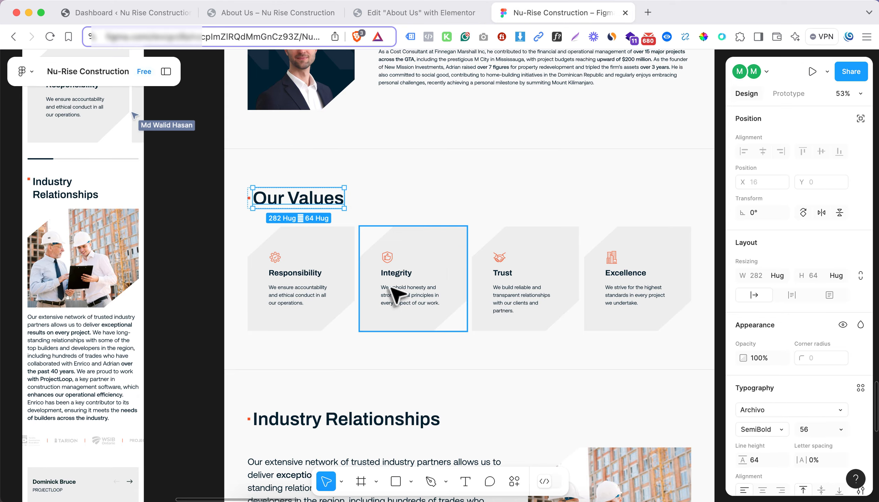
{"action": "left_click", "coordinate": [393, 19]}
{"action": "scroll", "coordinate": [488, 349], "scroll_direction": "up", "scroll_amount": 10}
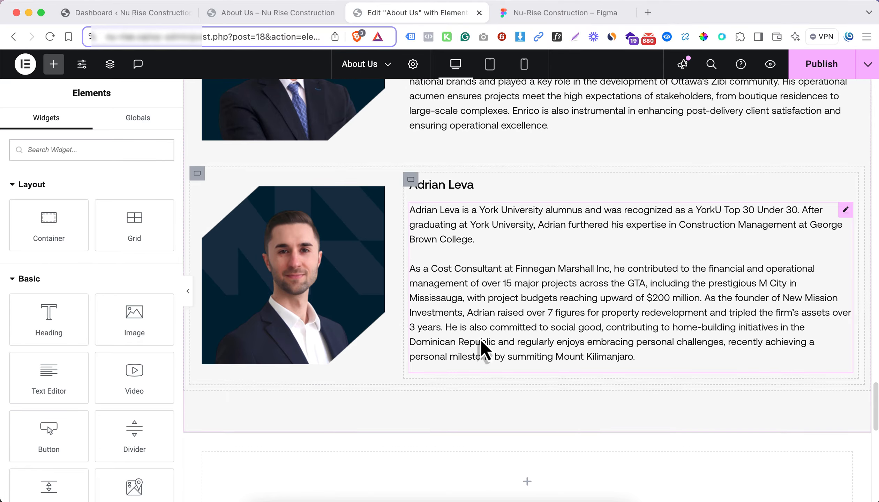
{"action": "right_click", "coordinate": [301, 166]}
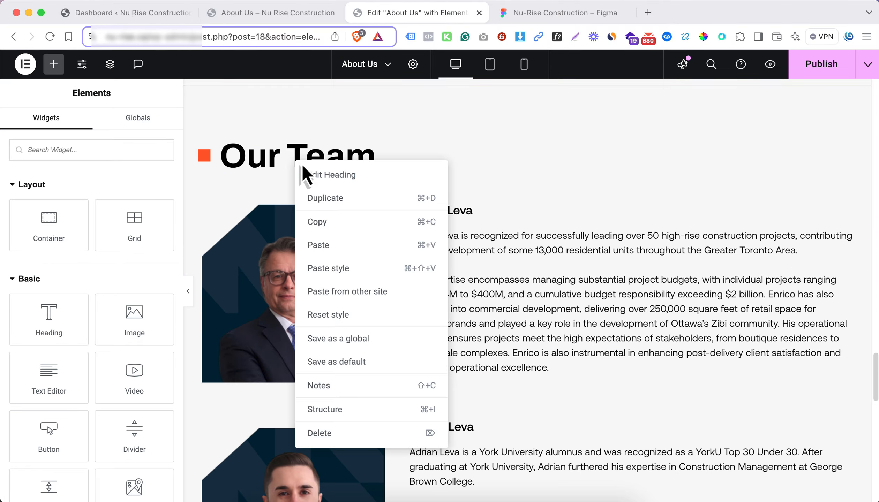
{"action": "left_click", "coordinate": [340, 224]}
{"action": "scroll", "coordinate": [343, 228], "scroll_direction": "down", "scroll_amount": 15}
{"action": "right_click", "coordinate": [345, 226]}
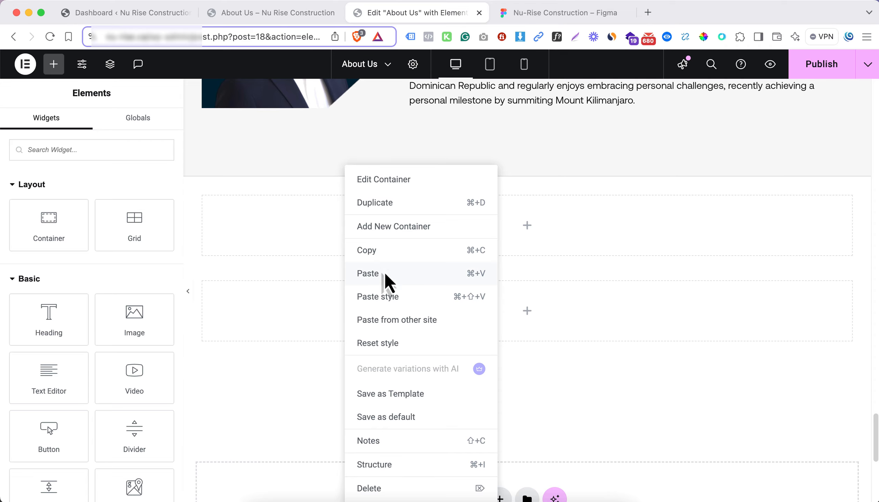
{"action": "left_click", "coordinate": [385, 273]}
Change the pasted heading's title to "Our Values" to match the Figma design, keeping its coloured square span
{"action": "left_click", "coordinate": [551, 13]}
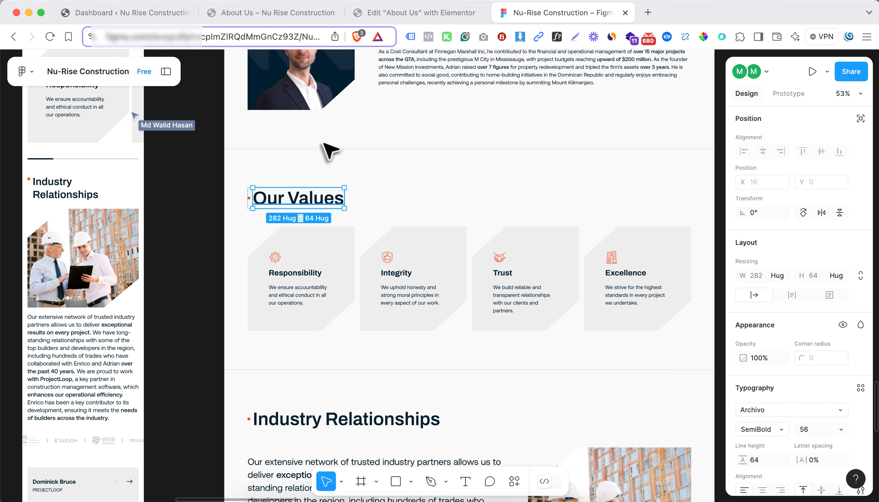
{"action": "left_click", "coordinate": [405, 12]}
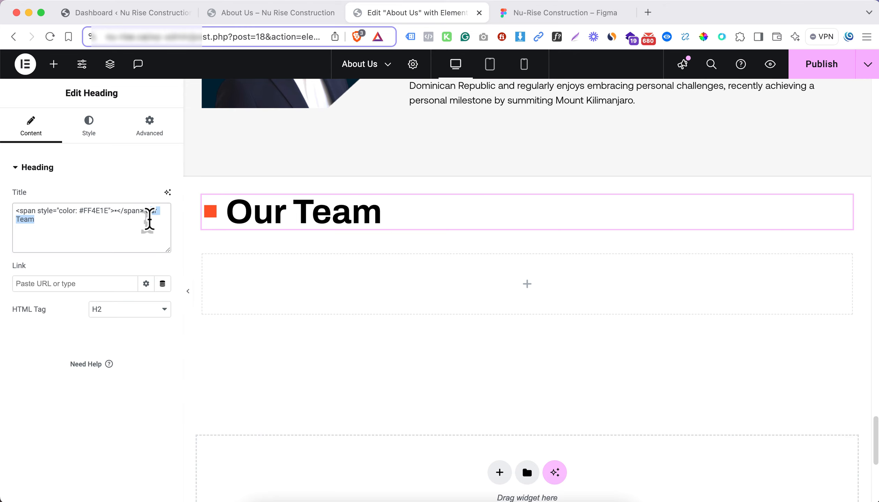
{"action": "type", "text": "Values"}
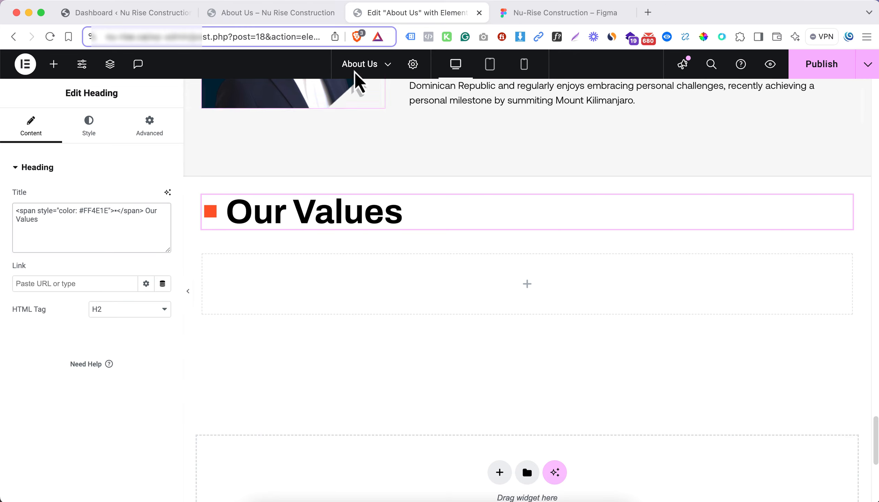
{"action": "left_click", "coordinate": [526, 12]}
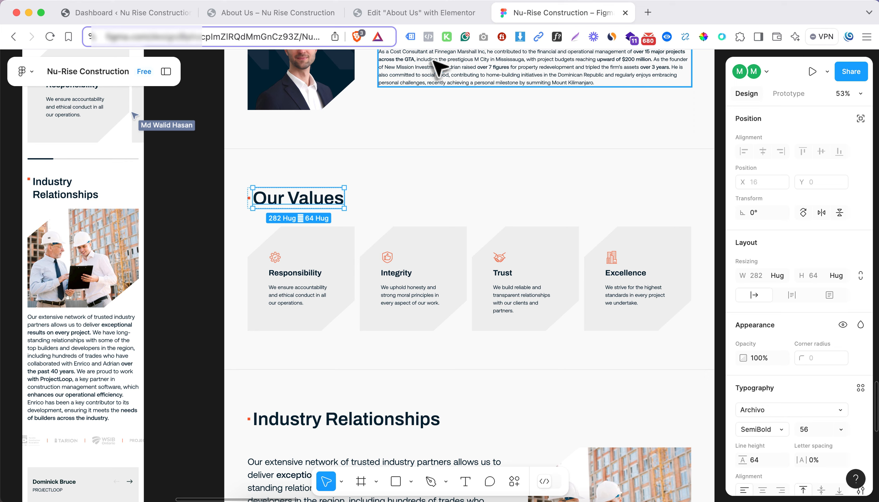
{"action": "left_click", "coordinate": [419, 14]}
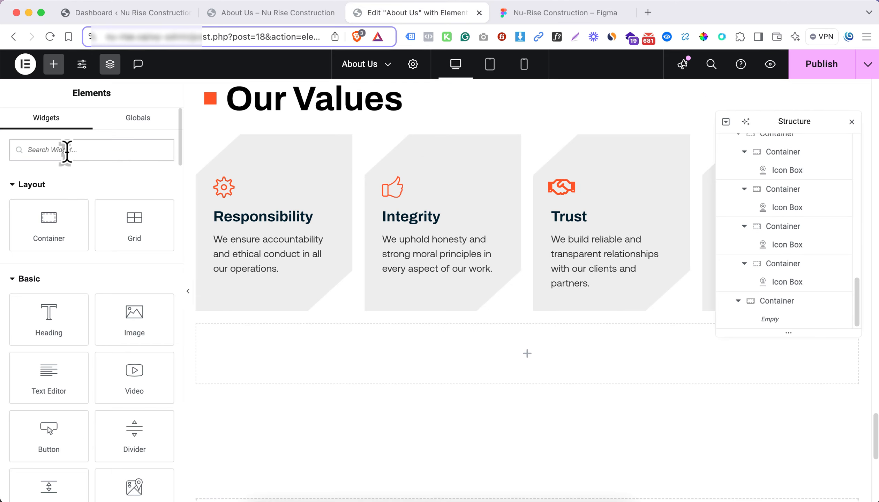
Add a Carousel widget to the empty container below the four value cards and close the page structure overview
{"action": "left_click", "coordinate": [66, 150]}
{"action": "type", "text": "slid"}
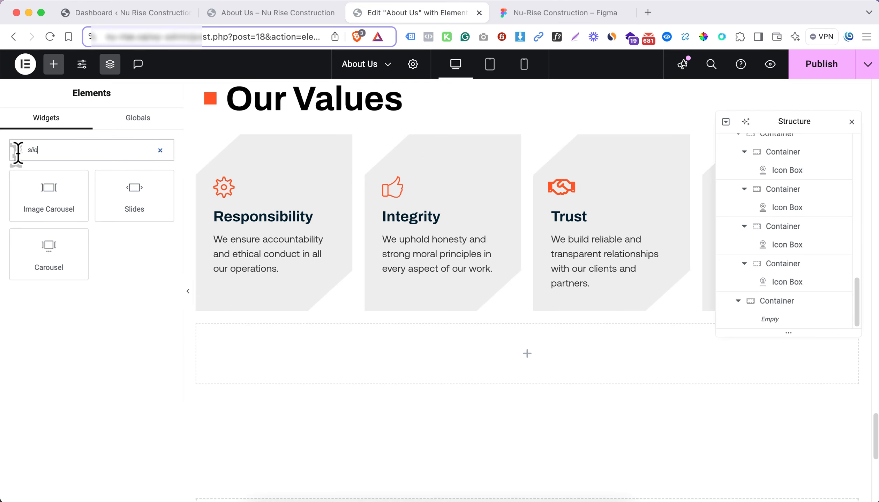
{"action": "left_click_drag", "start_coordinate": [44, 244], "coordinate": [546, 331]}
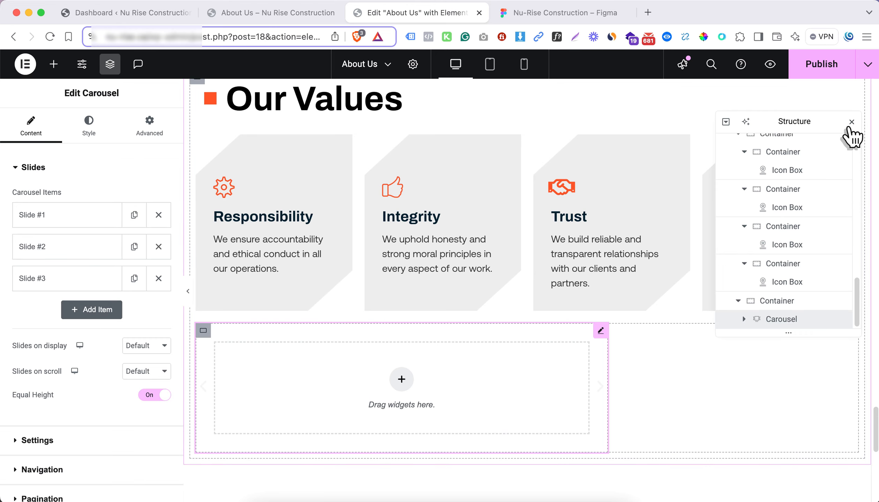
{"action": "left_click", "coordinate": [851, 122]}
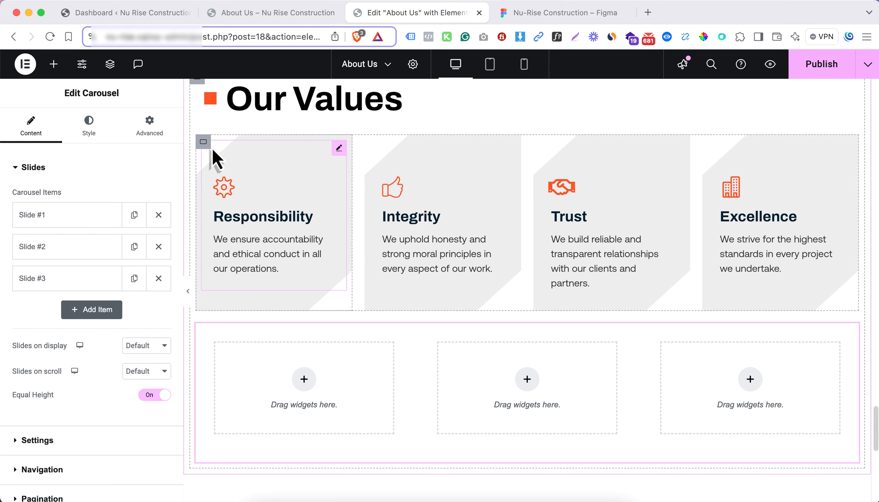
Copy the Responsibility card's container and add a single column-direction container to the carousel's first slide
{"action": "right_click", "coordinate": [206, 143]}
{"action": "left_click", "coordinate": [242, 236]}
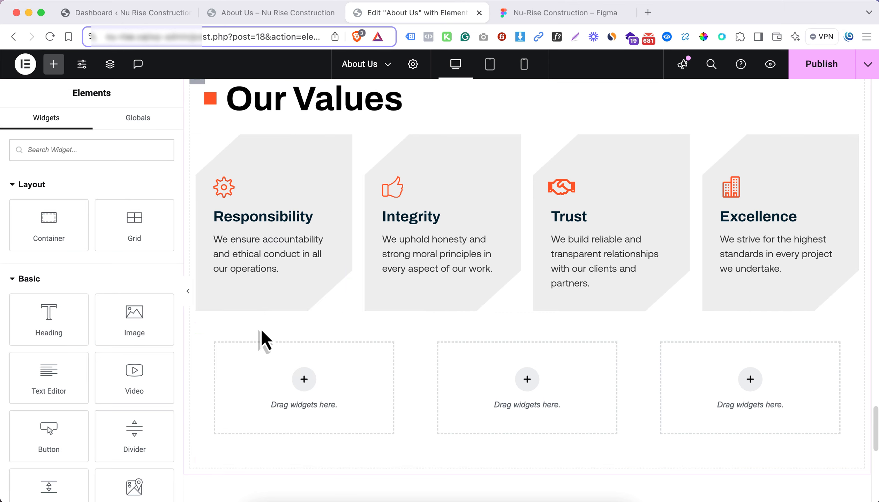
{"action": "left_click", "coordinate": [303, 380]}
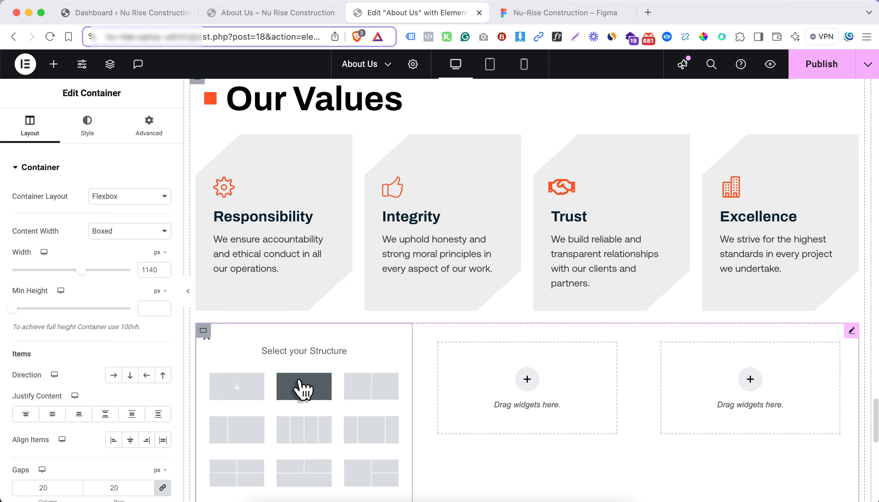
{"action": "left_click", "coordinate": [249, 387]}
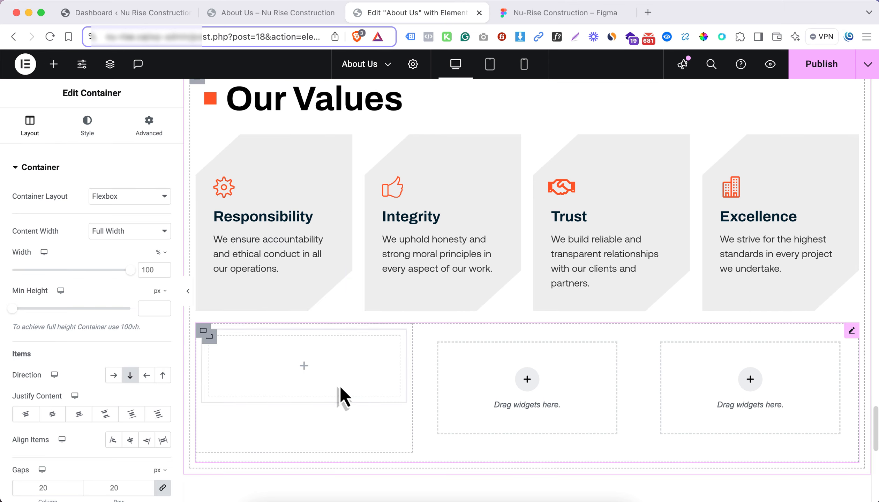
Copy the Responsibility icon box from the first value card into the container in the carousel's first slide
{"action": "left_click", "coordinate": [304, 366]}
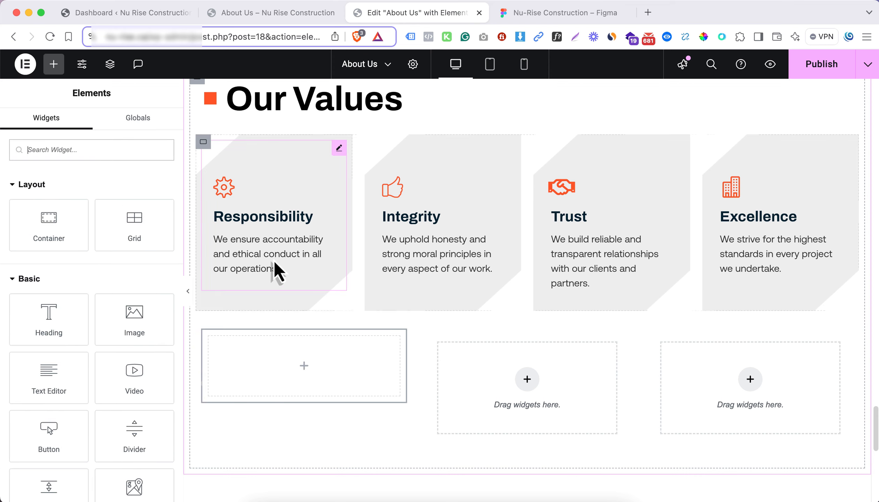
{"action": "right_click", "coordinate": [274, 254]}
{"action": "left_click", "coordinate": [294, 278]}
{"action": "right_click", "coordinate": [295, 366]}
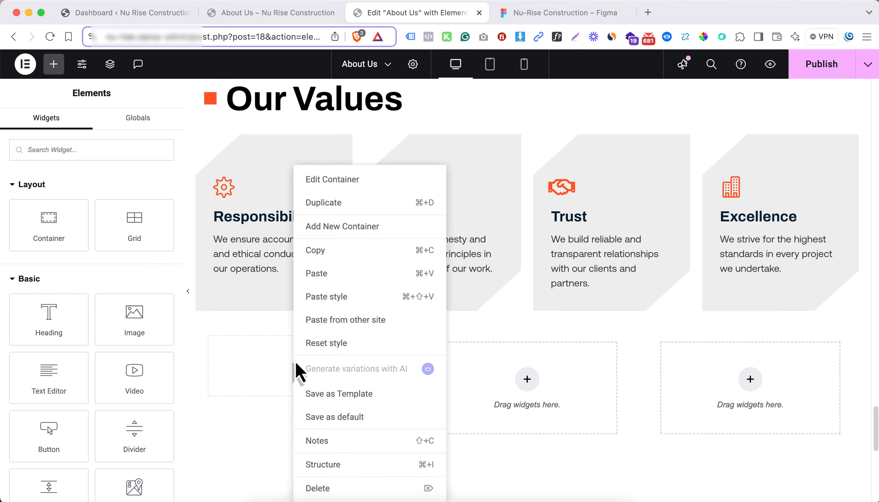
{"action": "left_click", "coordinate": [325, 276]}
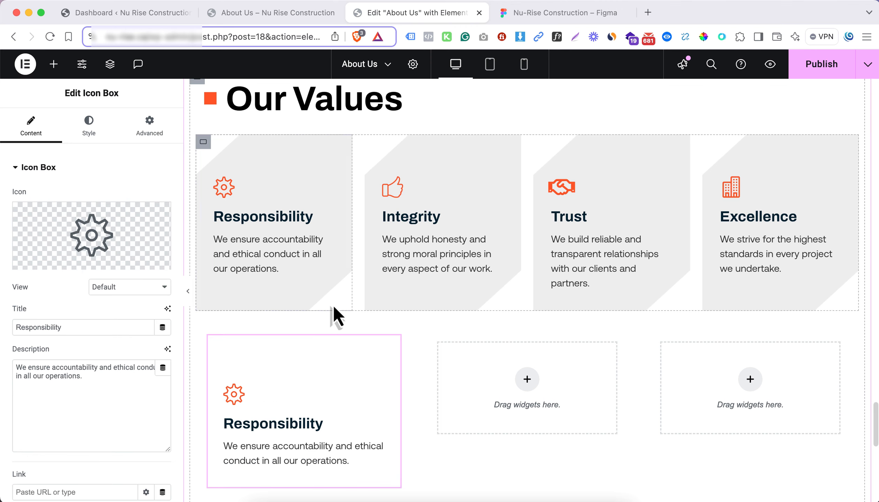
Copy the Integrity icon box from the second value card into the carousel's second and third slides
{"action": "right_click", "coordinate": [495, 380]}
{"action": "right_click", "coordinate": [423, 289]}
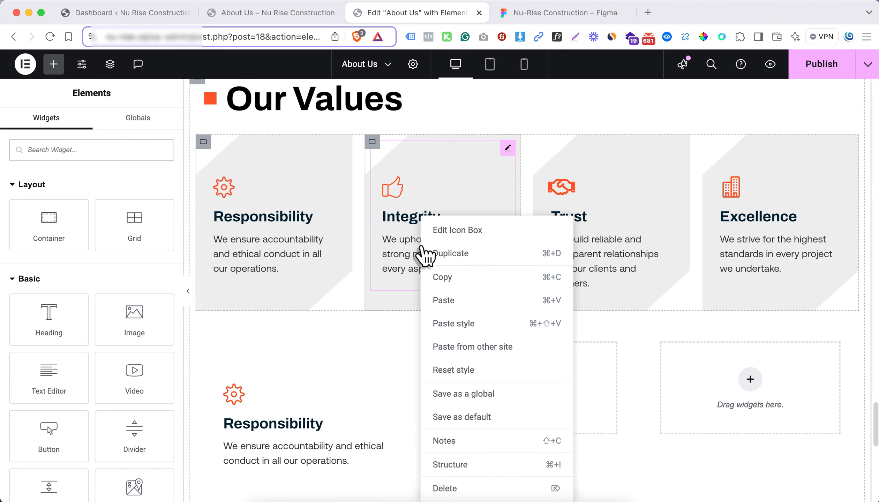
{"action": "left_click", "coordinate": [450, 283]}
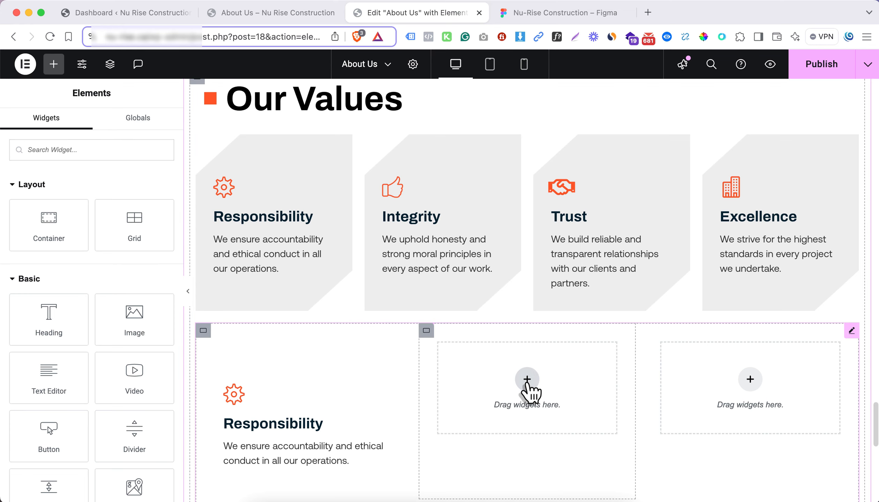
{"action": "right_click", "coordinate": [528, 382]}
{"action": "left_click", "coordinate": [546, 274]}
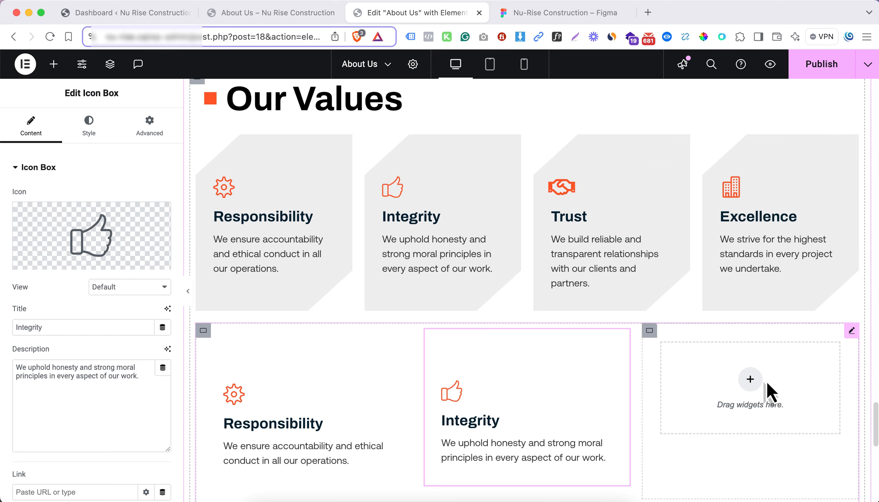
{"action": "right_click", "coordinate": [750, 384]}
{"action": "left_click", "coordinate": [753, 275]}
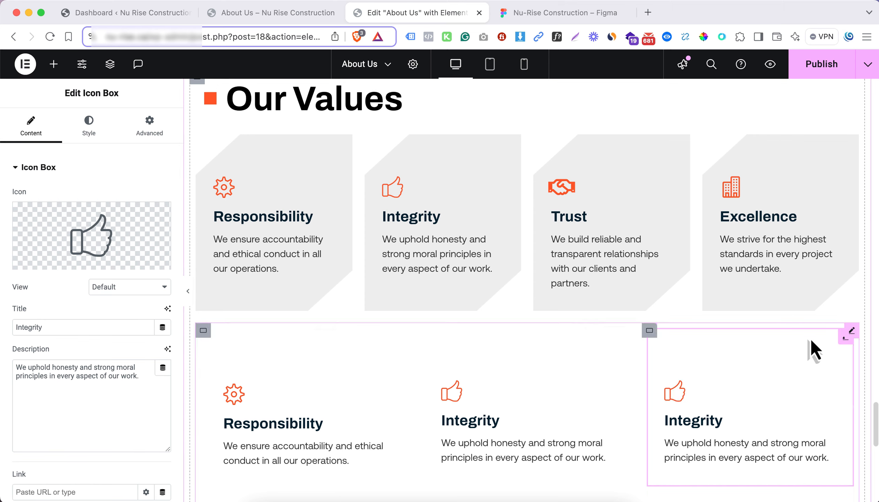
Duplicate the carousel's third slide and set Slides on display to 4
{"action": "left_click", "coordinate": [852, 332]}
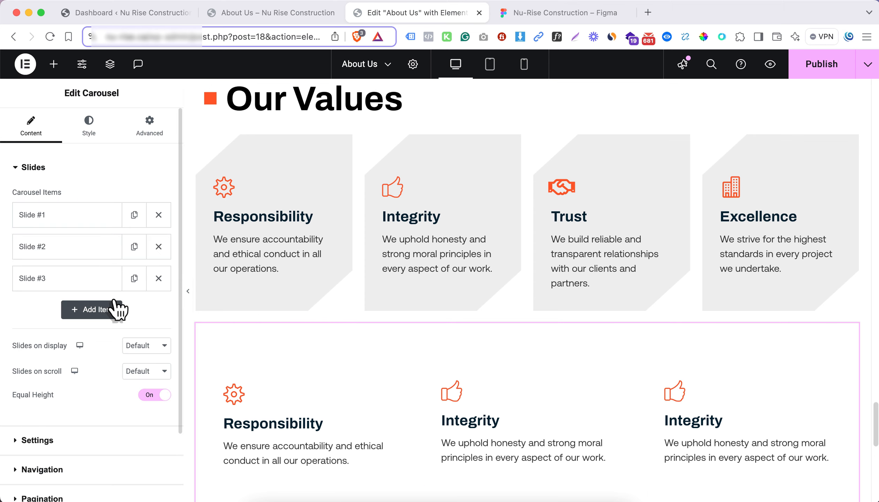
{"action": "left_click", "coordinate": [134, 278]}
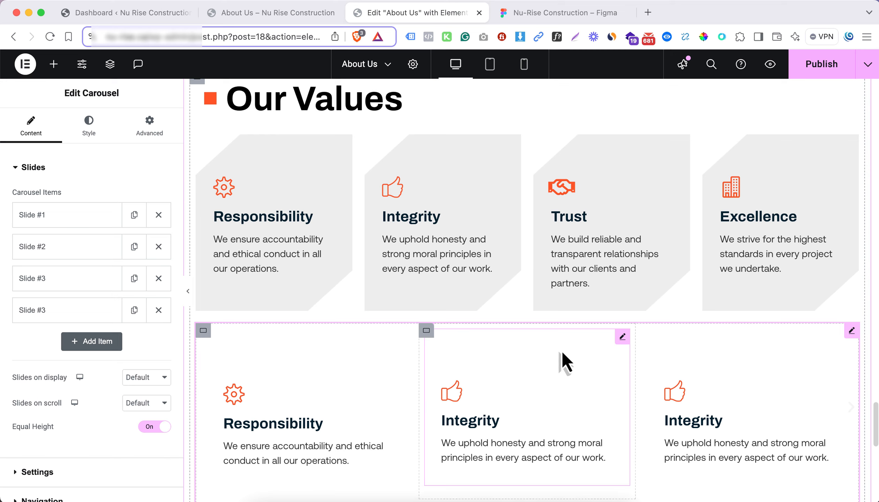
{"action": "scroll", "coordinate": [562, 361], "scroll_direction": "down", "scroll_amount": 1}
{"action": "scroll", "coordinate": [289, 345], "scroll_direction": "down", "scroll_amount": 3}
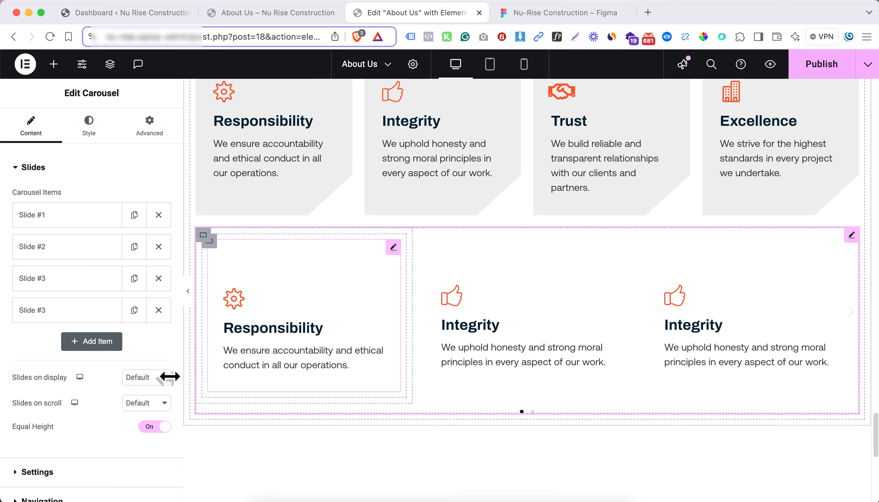
{"action": "left_click", "coordinate": [135, 382]}
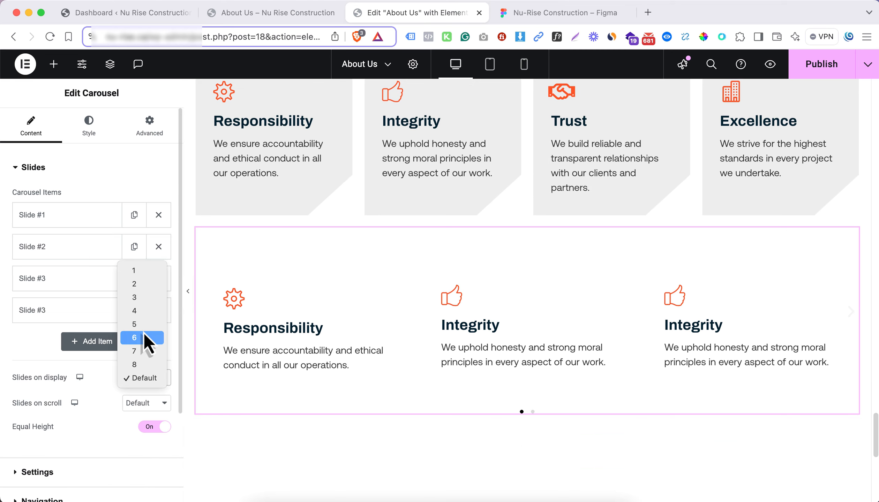
{"action": "left_click", "coordinate": [139, 311]}
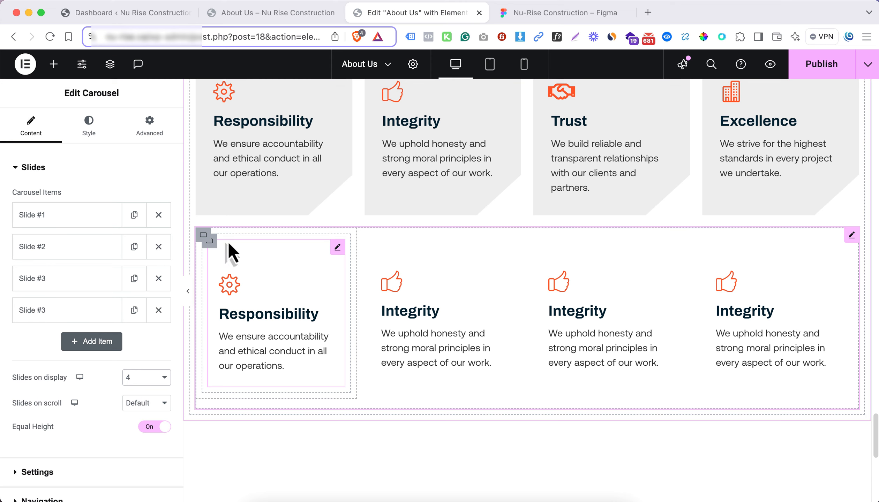
Give the inner container of the carousel's Responsibility slide the grey cut-corner shape from the media library as its background image
{"action": "left_click", "coordinate": [209, 240]}
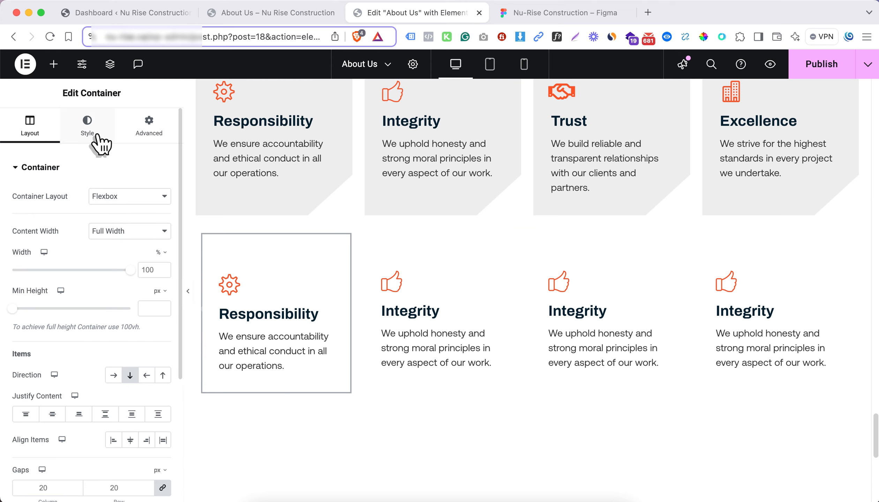
{"action": "left_click", "coordinate": [87, 126]}
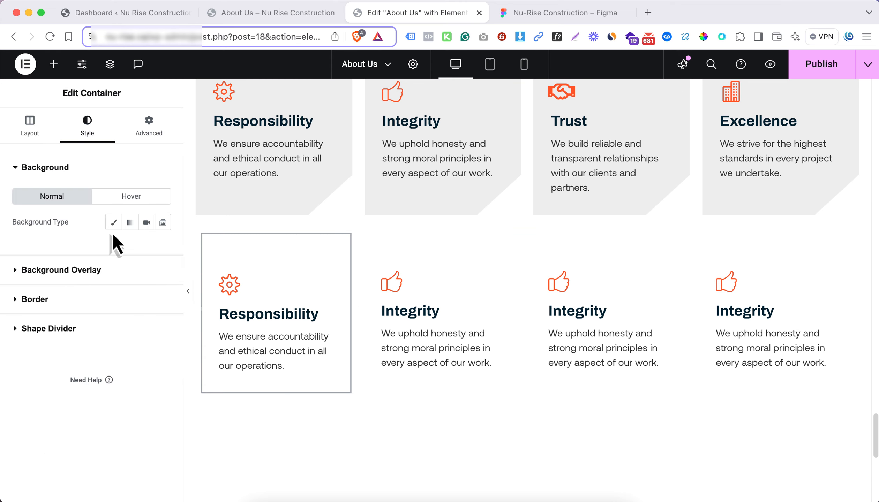
{"action": "left_click", "coordinate": [113, 222]}
{"action": "left_click", "coordinate": [140, 324]}
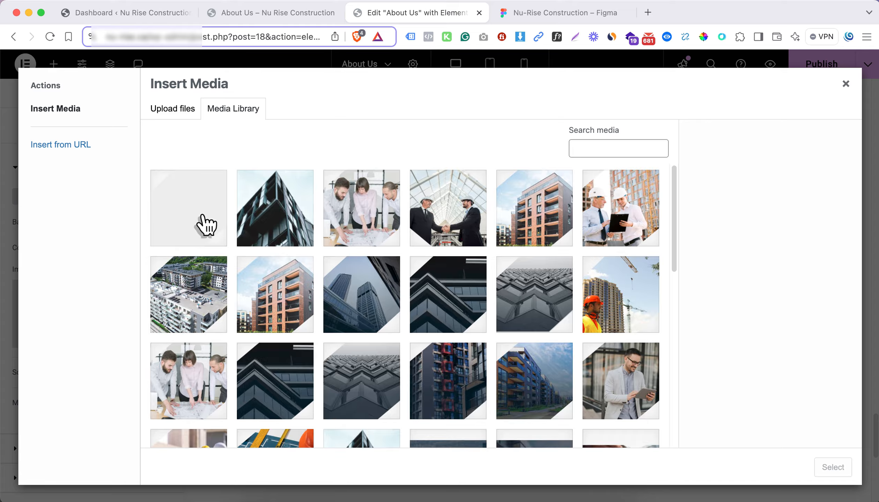
{"action": "left_click", "coordinate": [206, 226]}
{"action": "left_click", "coordinate": [824, 471]}
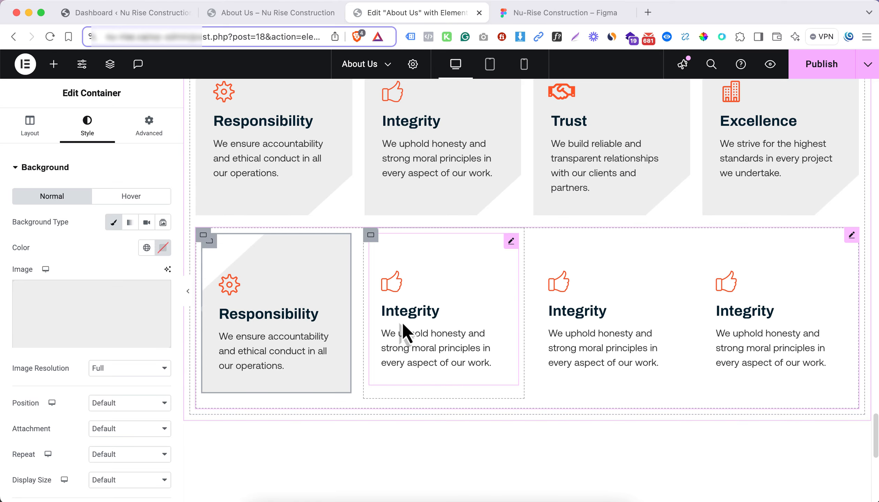
Set the Responsibility slide's background image to position Center Center, No-repeat and display size Cover
{"action": "left_click", "coordinate": [116, 401]}
{"action": "left_click", "coordinate": [127, 419]}
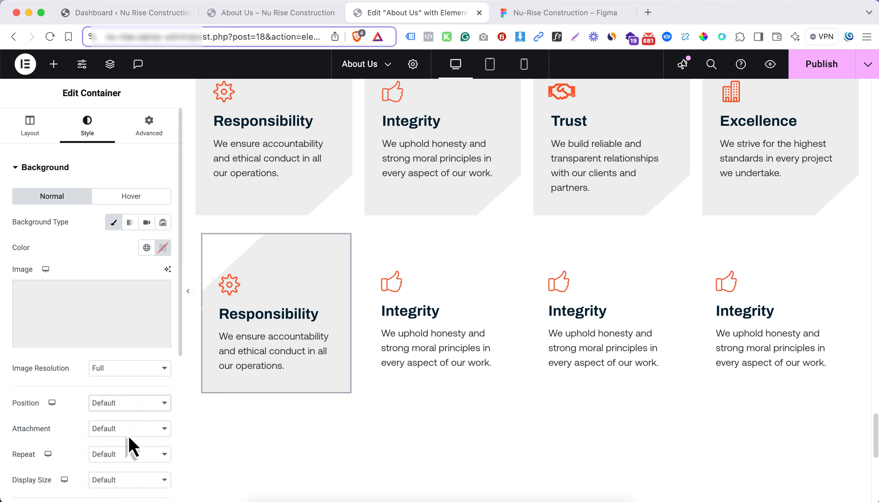
{"action": "left_click", "coordinate": [130, 455]}
{"action": "left_click", "coordinate": [131, 468]}
{"action": "scroll", "coordinate": [132, 450], "scroll_direction": "down", "scroll_amount": 5}
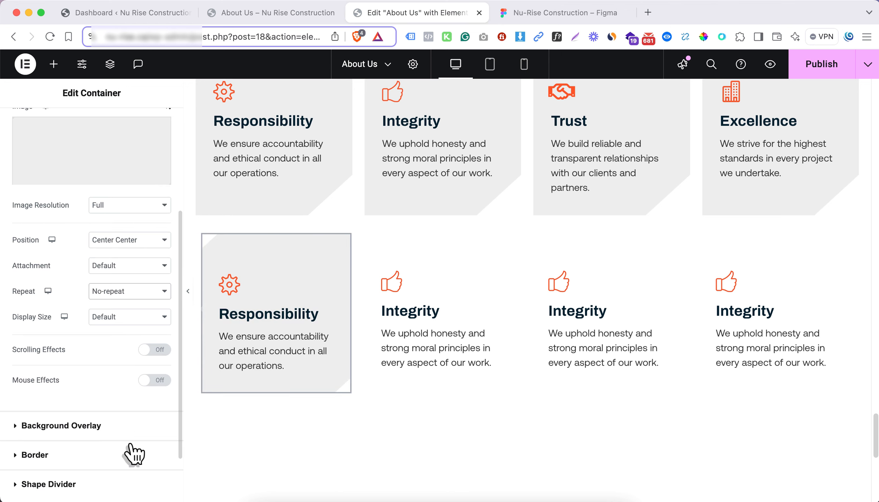
{"action": "left_click", "coordinate": [134, 318]}
{"action": "left_click", "coordinate": [137, 346]}
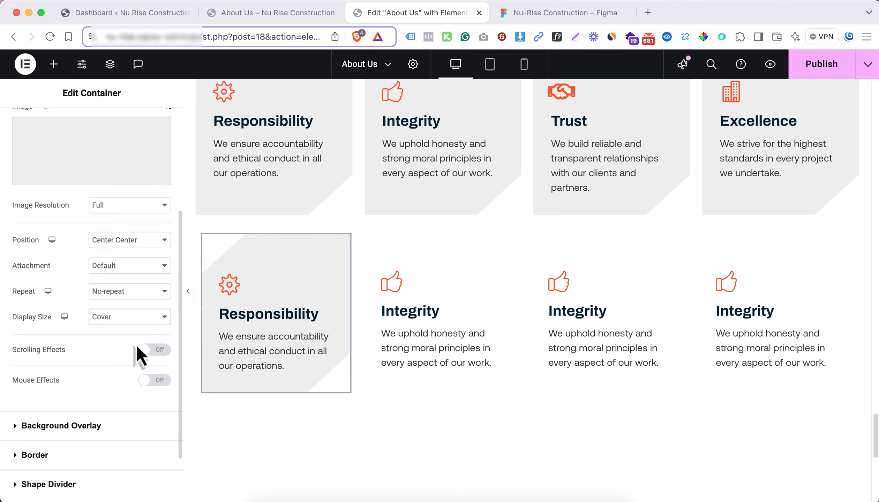
{"action": "left_click", "coordinate": [188, 299]}
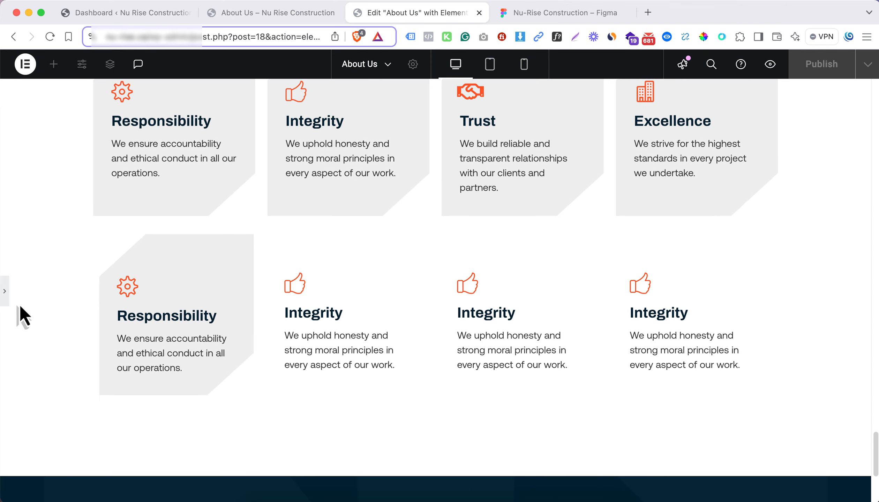
{"action": "scroll", "coordinate": [159, 266], "scroll_direction": "up", "scroll_amount": 1}
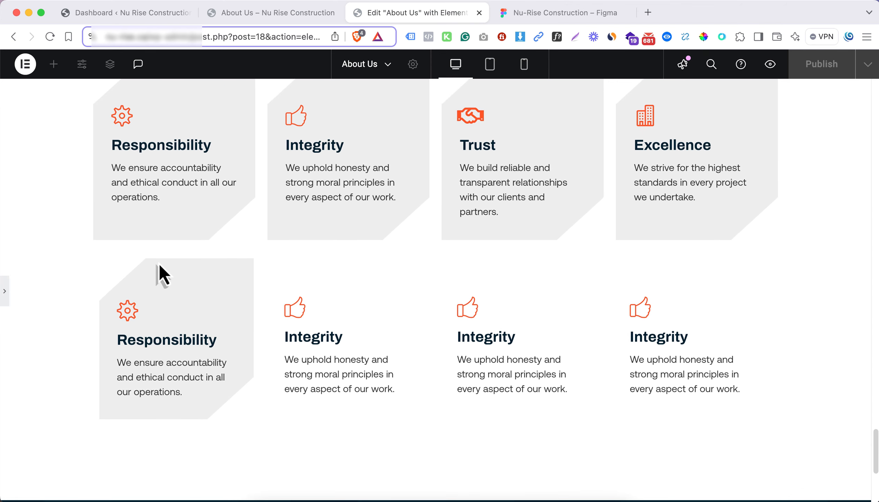
{"action": "scroll", "coordinate": [95, 281], "scroll_direction": "up", "scroll_amount": 1}
{"action": "scroll", "coordinate": [95, 282], "scroll_direction": "down", "scroll_amount": 2}
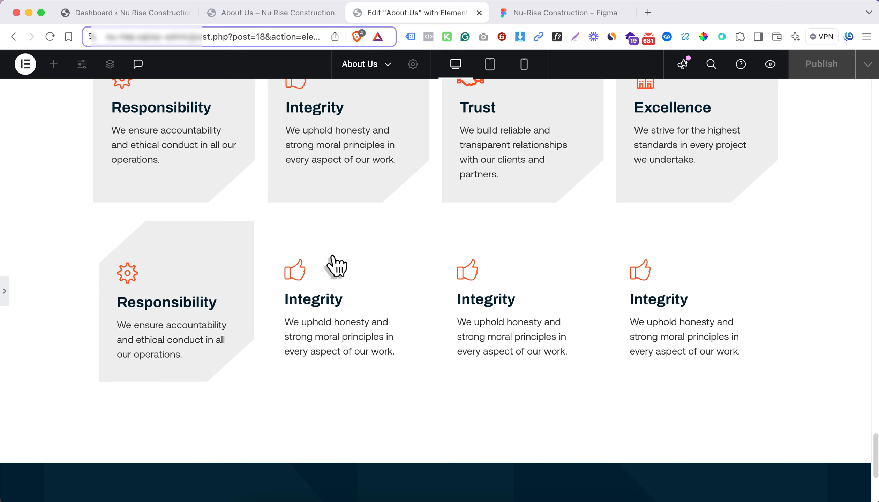
{"action": "left_click", "coordinate": [220, 285]}
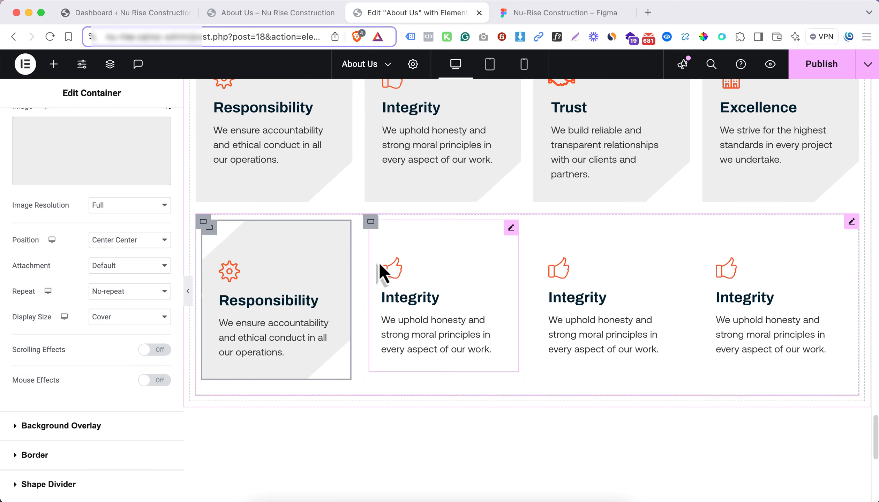
Apply the grey cut-corner background image to the carousel's second slide container with position Center Center and display size Cover
{"action": "left_click", "coordinate": [388, 238]}
{"action": "left_click", "coordinate": [92, 133]}
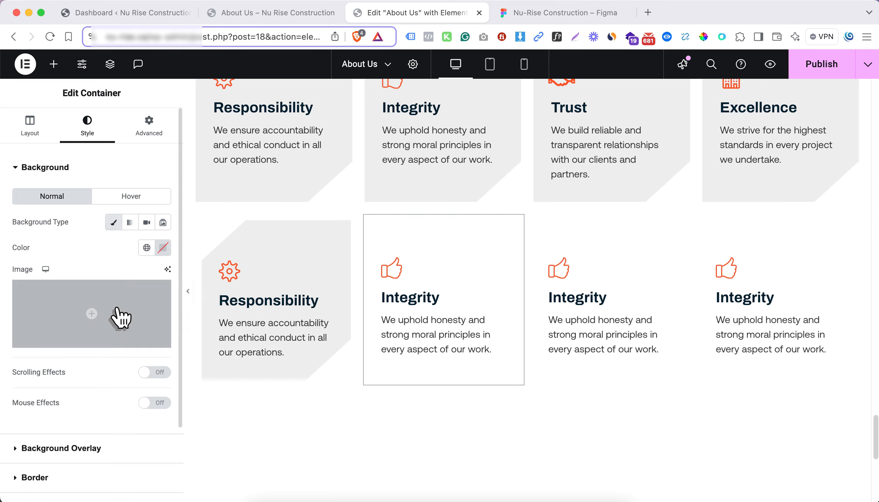
{"action": "left_click", "coordinate": [118, 314]}
{"action": "left_click", "coordinate": [812, 467]}
{"action": "left_click", "coordinate": [117, 403]}
{"action": "left_click", "coordinate": [128, 418]}
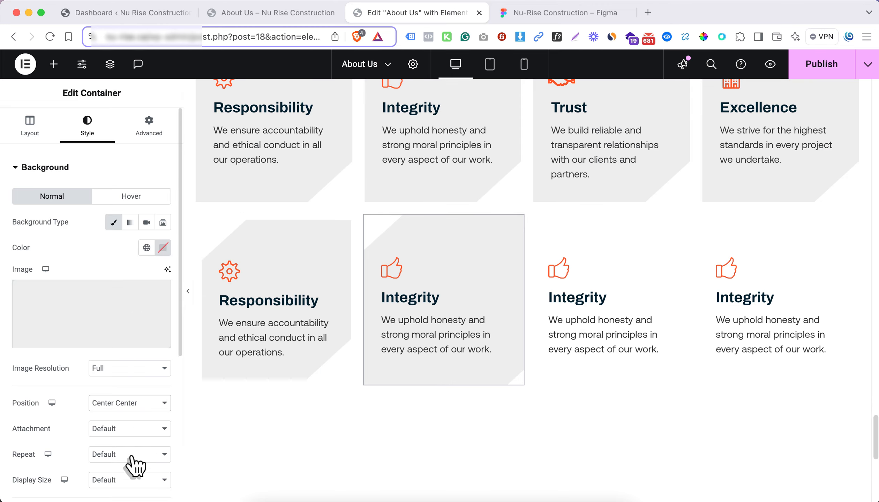
{"action": "left_click", "coordinate": [134, 481]}
{"action": "left_click", "coordinate": [136, 436]}
Apply nu-rise-construction.png as the third slide container's background image with position Center Center, No-repeat and display size Cover
{"action": "left_click", "coordinate": [539, 224]}
{"action": "left_click", "coordinate": [87, 125]}
{"action": "left_click", "coordinate": [110, 328]}
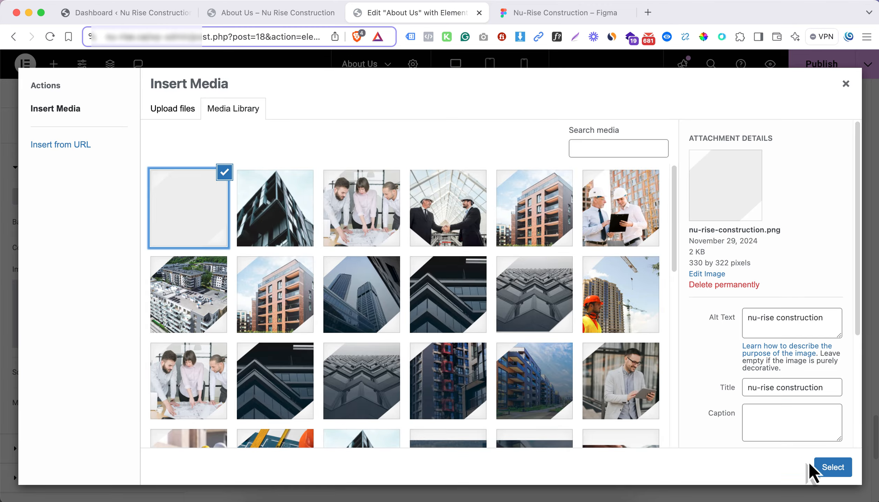
{"action": "left_click", "coordinate": [814, 469]}
{"action": "left_click", "coordinate": [129, 403]}
{"action": "left_click", "coordinate": [131, 417]}
{"action": "left_click", "coordinate": [129, 454]}
{"action": "left_click", "coordinate": [116, 469]}
{"action": "left_click", "coordinate": [129, 480]}
{"action": "left_click", "coordinate": [98, 430]}
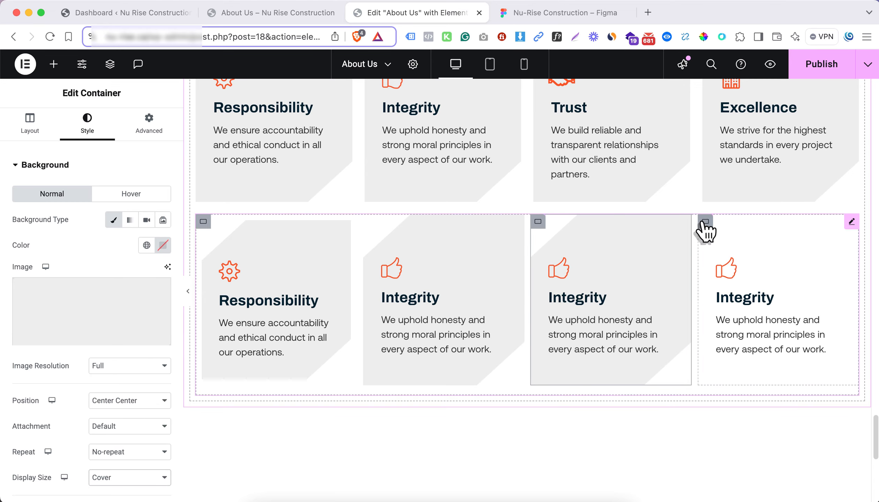
Add the grey cut-corner shape from the media library as the fourth slide container's background image
{"action": "left_click", "coordinate": [704, 224]}
{"action": "left_click", "coordinate": [87, 126]}
{"action": "left_click", "coordinate": [114, 224]}
{"action": "left_click", "coordinate": [111, 320]}
{"action": "left_click", "coordinate": [194, 208]}
{"action": "left_click", "coordinate": [830, 468]}
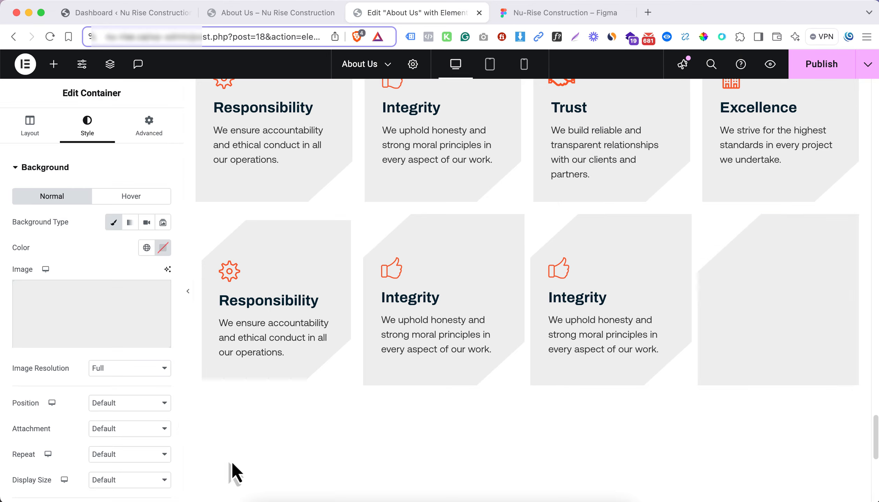
Set the fourth slide's background image to position Center Center, No-repeat and display size Cover
{"action": "left_click", "coordinate": [122, 404]}
{"action": "left_click", "coordinate": [127, 417]}
{"action": "left_click", "coordinate": [126, 454]}
{"action": "left_click", "coordinate": [119, 469]}
{"action": "left_click", "coordinate": [116, 487]}
{"action": "left_click", "coordinate": [98, 430]}
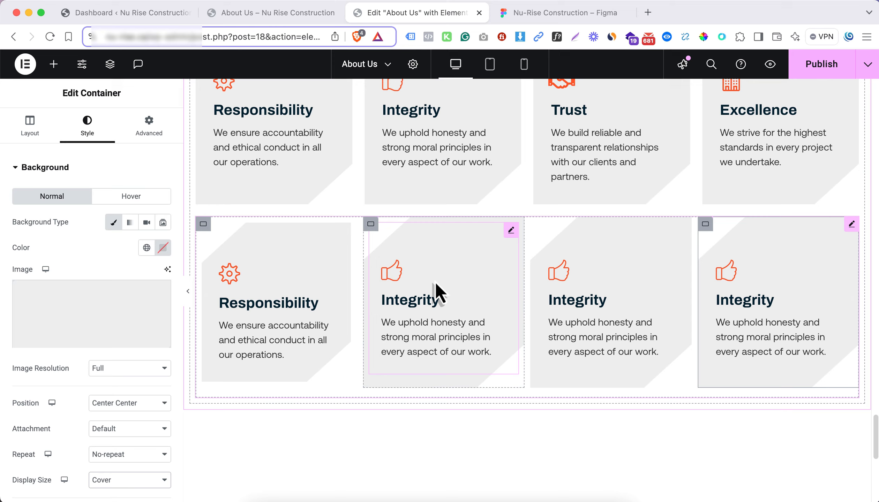
Replace the Integrity icon box in the carousel's third slide with a copy of the Trust icon box
{"action": "right_click", "coordinate": [600, 125]}
{"action": "left_click", "coordinate": [632, 191]}
{"action": "right_click", "coordinate": [606, 297]}
{"action": "left_click", "coordinate": [634, 301]}
{"action": "right_click", "coordinate": [598, 304]}
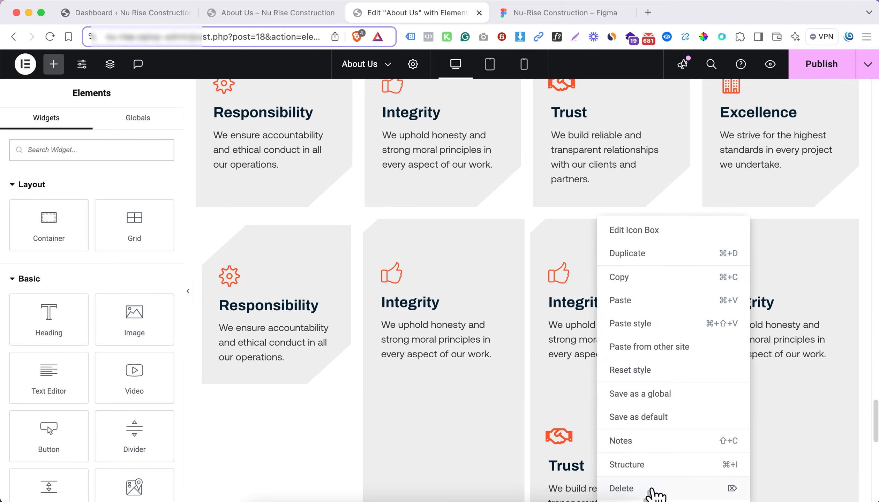
{"action": "left_click", "coordinate": [651, 489]}
Replace the Integrity icon box in the carousel's fourth slide with a copy of the Excellence icon box
{"action": "right_click", "coordinate": [768, 279]}
{"action": "left_click", "coordinate": [769, 300]}
{"action": "right_click", "coordinate": [766, 321]}
{"action": "left_click", "coordinate": [752, 488]}
{"action": "scroll", "coordinate": [431, 245], "scroll_direction": "up", "scroll_amount": 3}
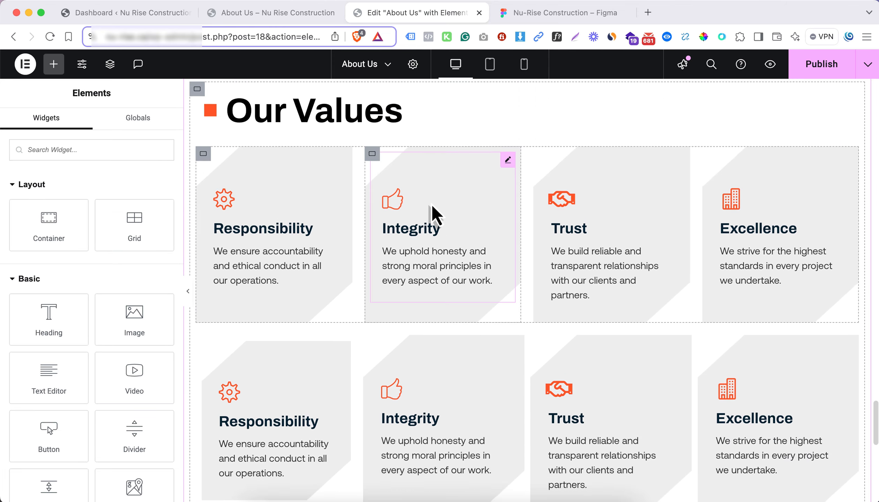
Check the values carousel in the tablet and mobile previews, and return to the desktop view
{"action": "scroll", "coordinate": [450, 146], "scroll_direction": "down", "scroll_amount": 3}
{"action": "left_click", "coordinate": [491, 64]}
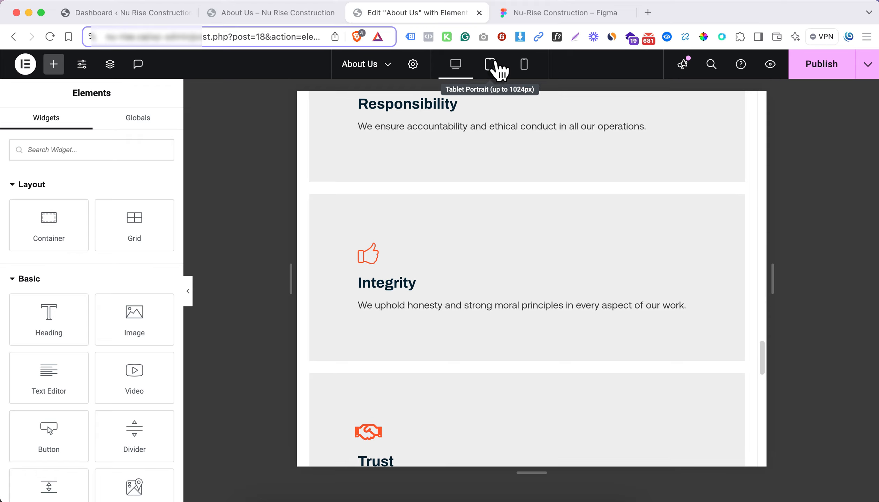
{"action": "scroll", "coordinate": [475, 277], "scroll_direction": "down", "scroll_amount": 10}
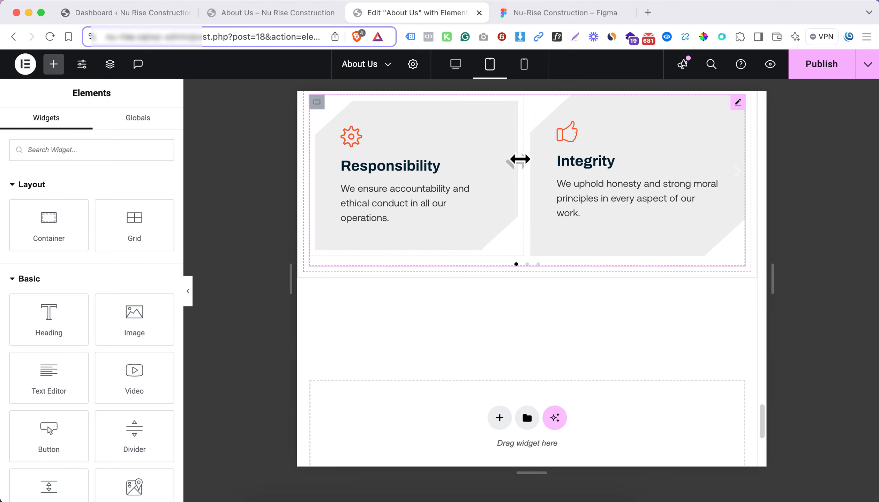
{"action": "left_click", "coordinate": [522, 68]}
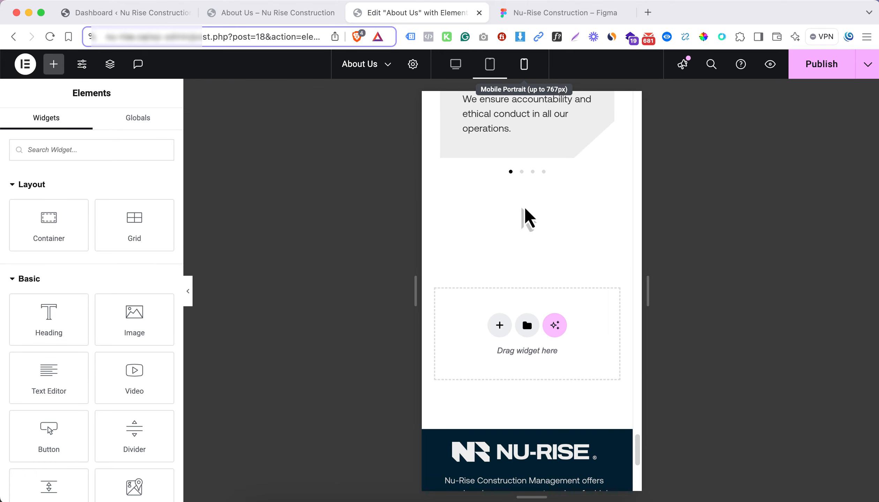
{"action": "scroll", "coordinate": [525, 216], "scroll_direction": "up", "scroll_amount": 2}
{"action": "left_click", "coordinate": [460, 71]}
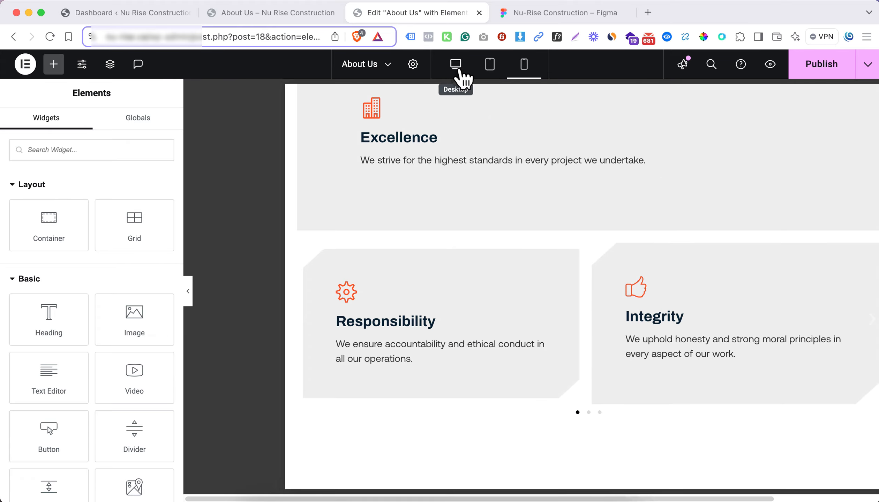
{"action": "scroll", "coordinate": [487, 216], "scroll_direction": "up", "scroll_amount": 5}
{"action": "scroll", "coordinate": [487, 215], "scroll_direction": "up", "scroll_amount": 3}
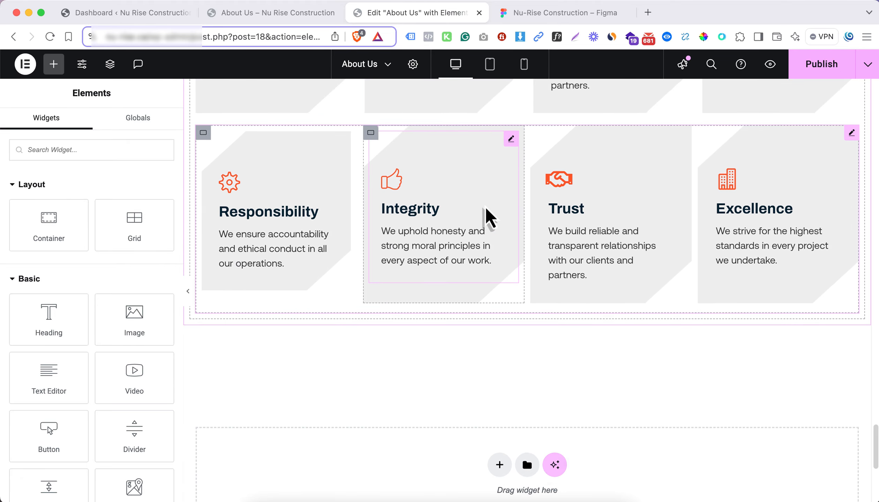
Set the values carousel's pagination to Progress
{"action": "left_click", "coordinate": [458, 216]}
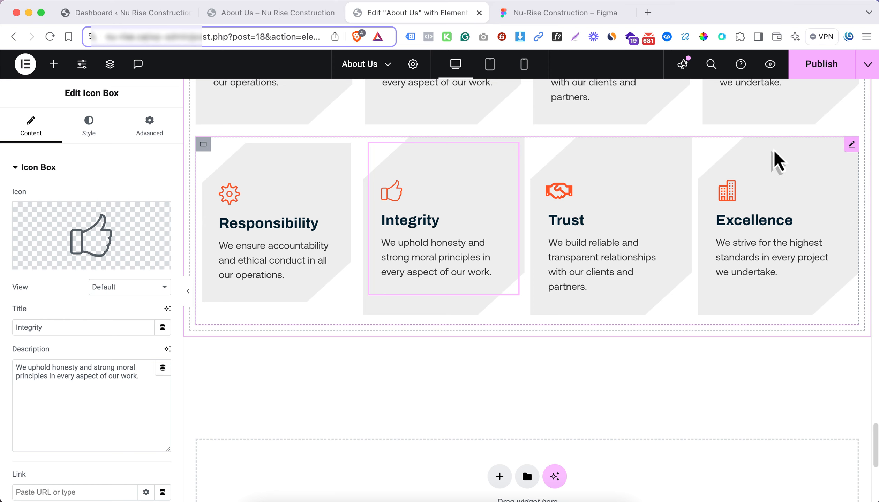
{"action": "left_click", "coordinate": [778, 162]}
{"action": "scroll", "coordinate": [80, 338], "scroll_direction": "down", "scroll_amount": 3}
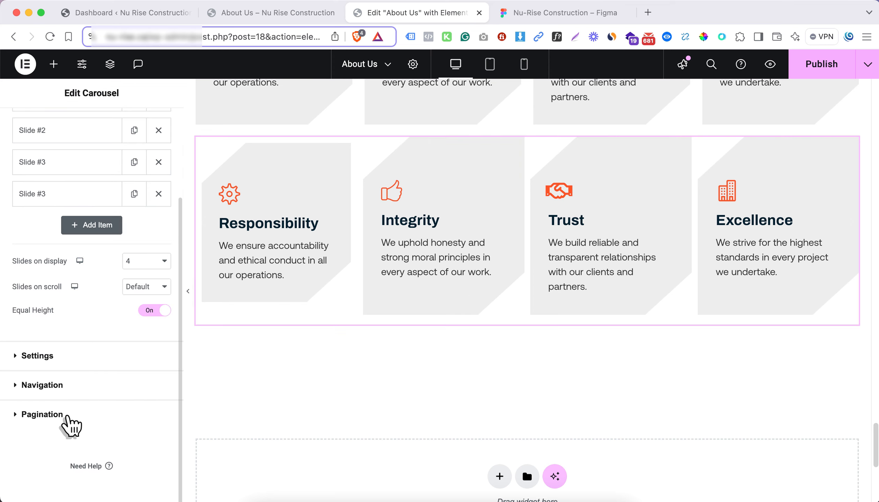
{"action": "left_click", "coordinate": [42, 414]}
{"action": "left_click", "coordinate": [119, 287]}
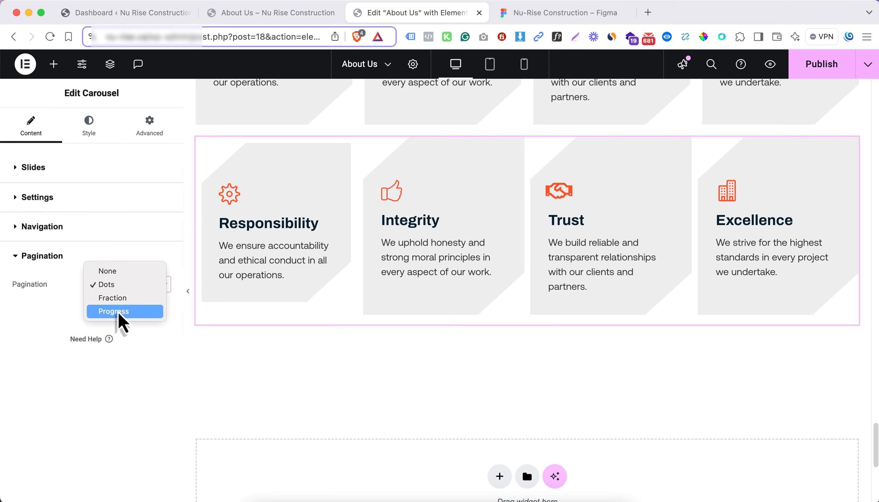
{"action": "left_click", "coordinate": [117, 312]}
{"action": "left_click", "coordinate": [42, 227]}
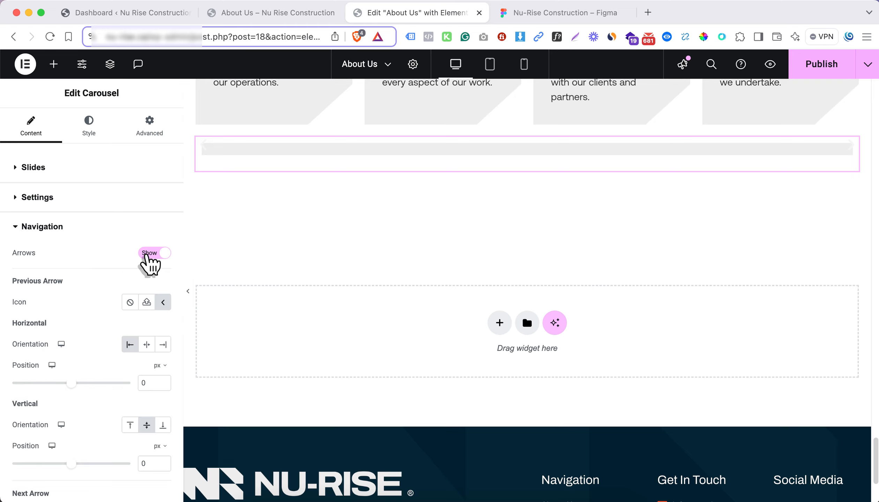
{"action": "left_click", "coordinate": [147, 255]}
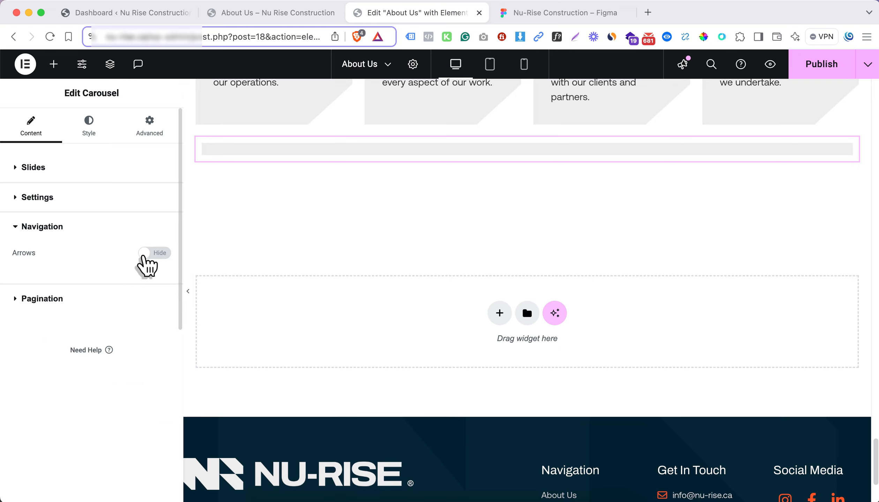
{"action": "left_click", "coordinate": [154, 256]}
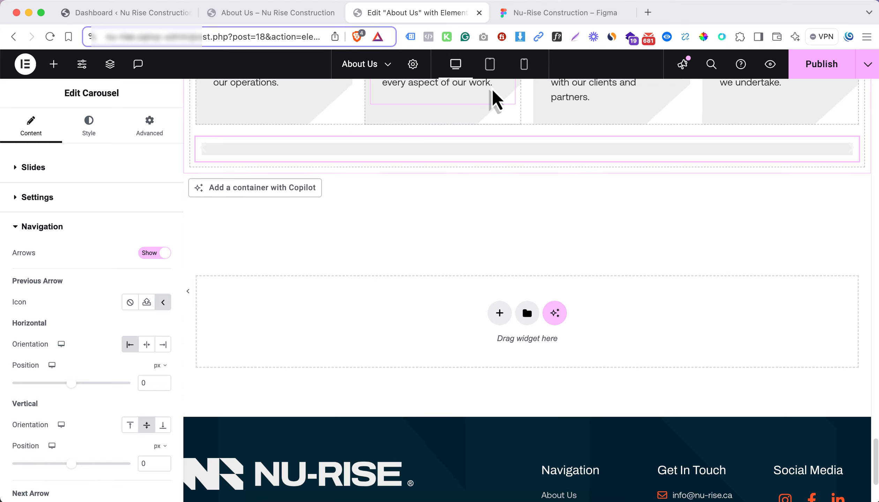
Delete the Responsibility card's container from the original row of value cards above the carousel
{"action": "scroll", "coordinate": [474, 198], "scroll_direction": "up", "scroll_amount": 6}
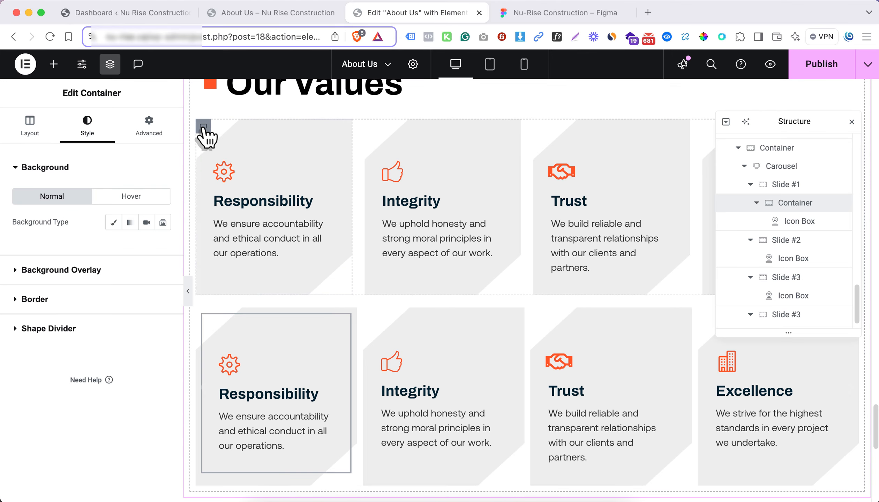
{"action": "right_click", "coordinate": [204, 130]}
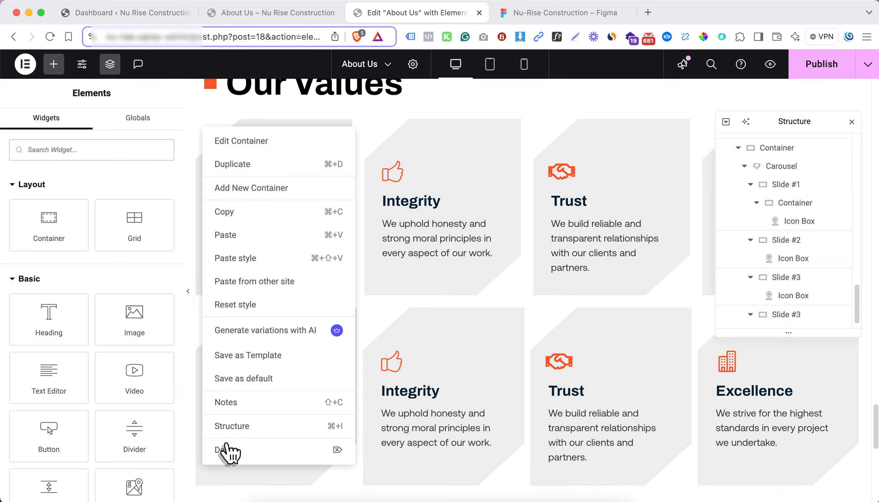
{"action": "left_click", "coordinate": [276, 450]}
Delete the container with the remaining original Integrity, Trust and Excellence cards, keeping the carousel, and close the page structure
{"action": "scroll", "coordinate": [799, 281], "scroll_direction": "up", "scroll_amount": 1}
{"action": "scroll", "coordinate": [745, 190], "scroll_direction": "up", "scroll_amount": 2}
{"action": "left_click", "coordinate": [791, 319]}
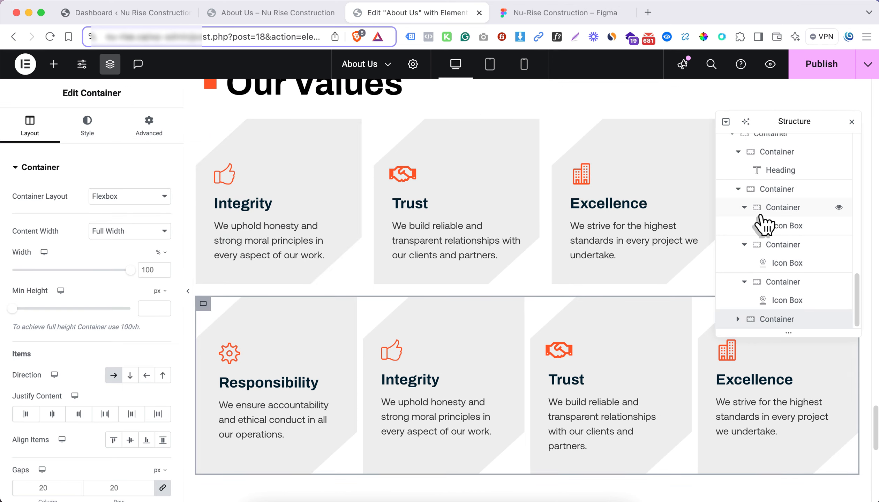
{"action": "scroll", "coordinate": [750, 196], "scroll_direction": "up", "scroll_amount": 5}
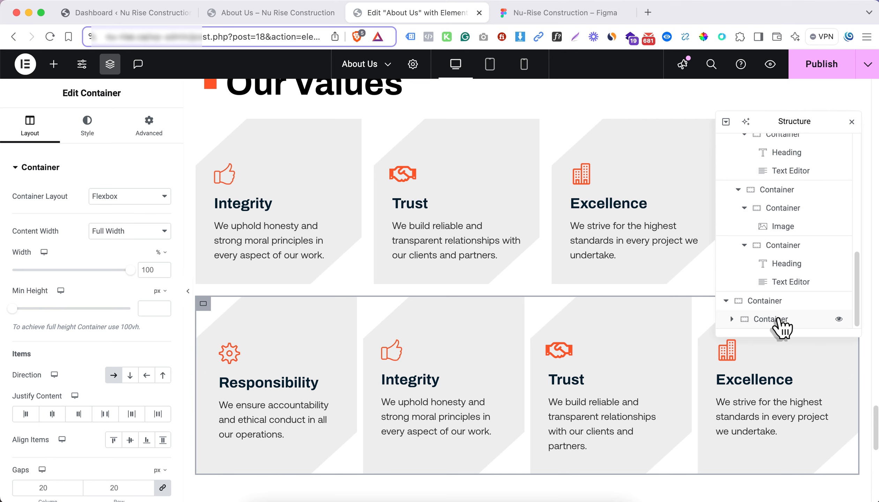
{"action": "left_click", "coordinate": [778, 321]}
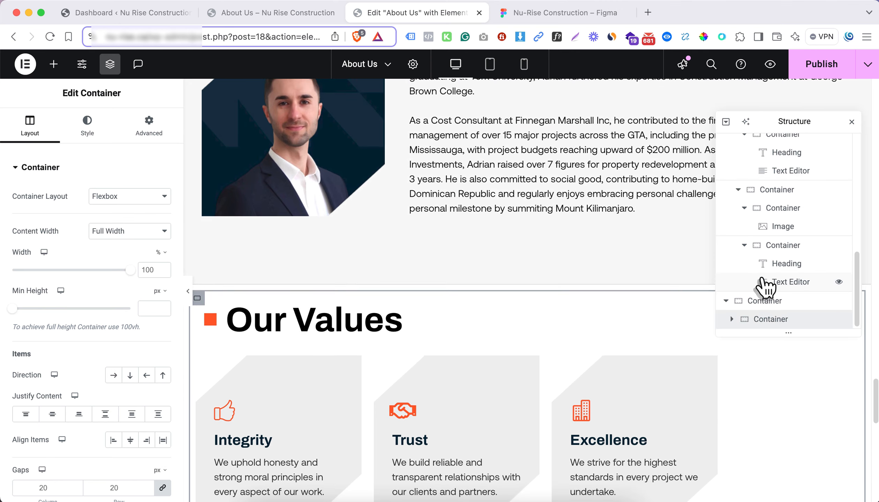
{"action": "left_click", "coordinate": [732, 320]}
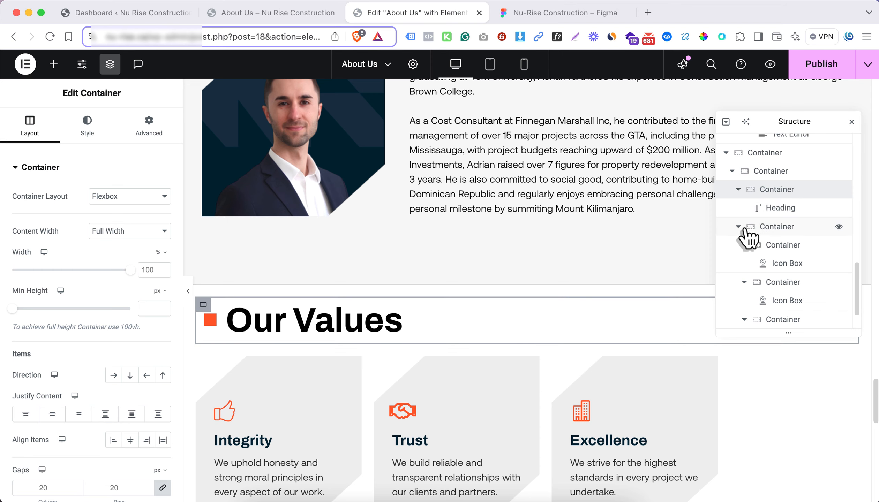
{"action": "left_click", "coordinate": [784, 300]}
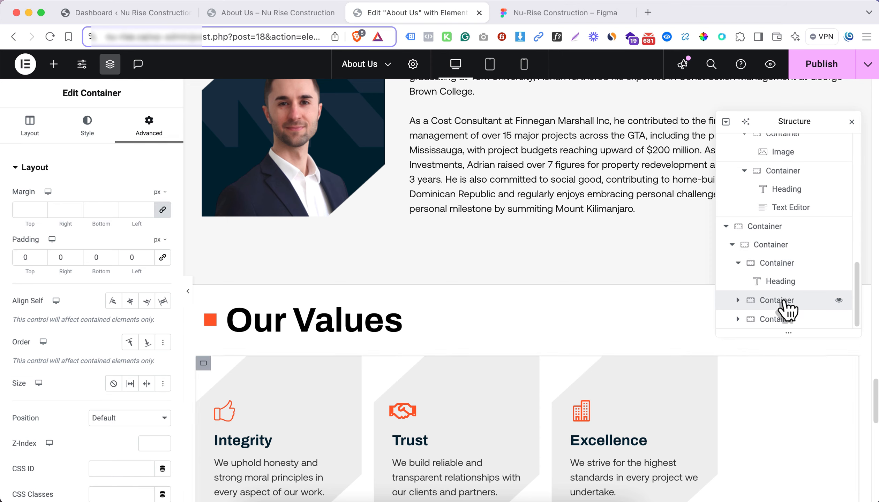
{"action": "right_click", "coordinate": [783, 302]}
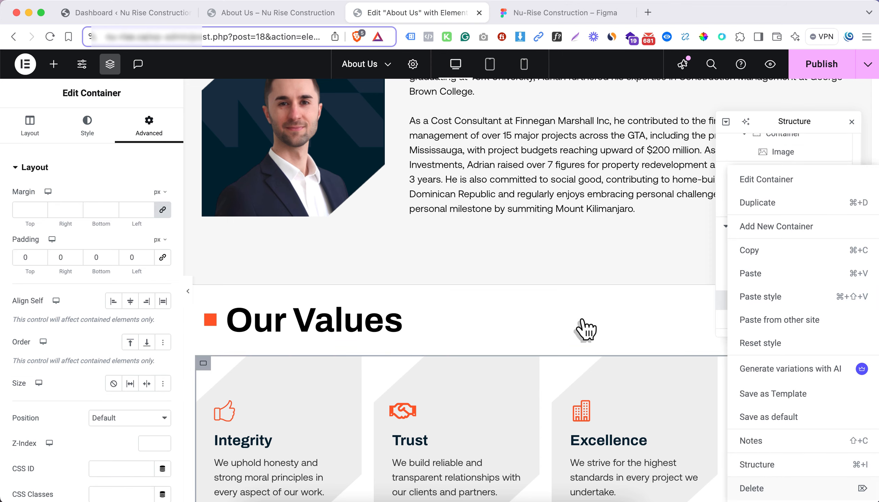
{"action": "scroll", "coordinate": [464, 299], "scroll_direction": "down", "scroll_amount": 3}
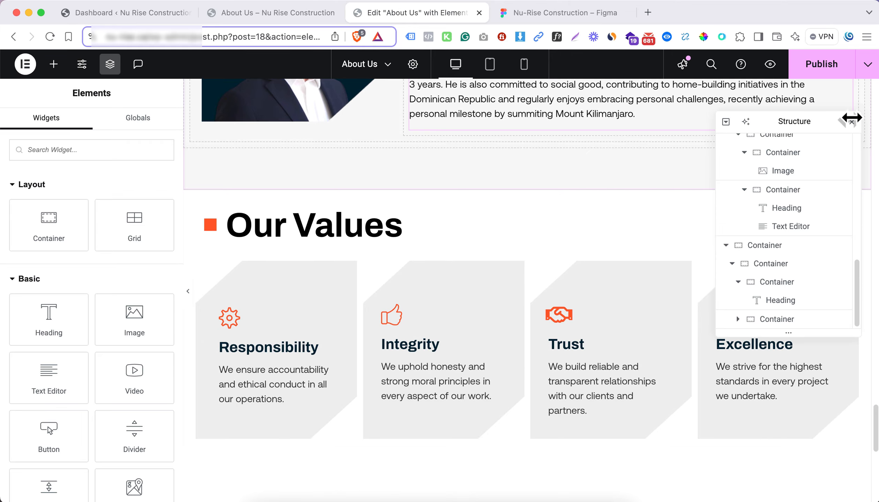
{"action": "left_click", "coordinate": [852, 121]}
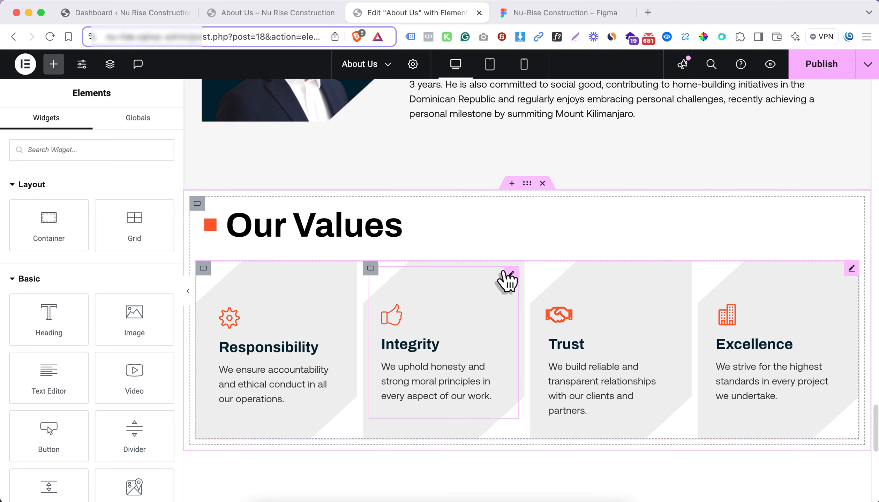
Set the Our Values section's top and bottom padding to 6%, without linking the sides
{"action": "scroll", "coordinate": [502, 281], "scroll_direction": "down", "scroll_amount": 2}
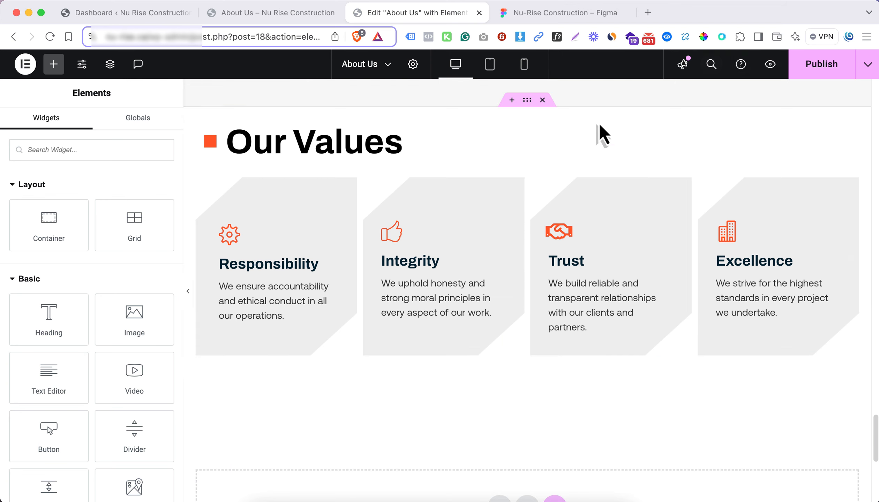
{"action": "left_click", "coordinate": [528, 102]}
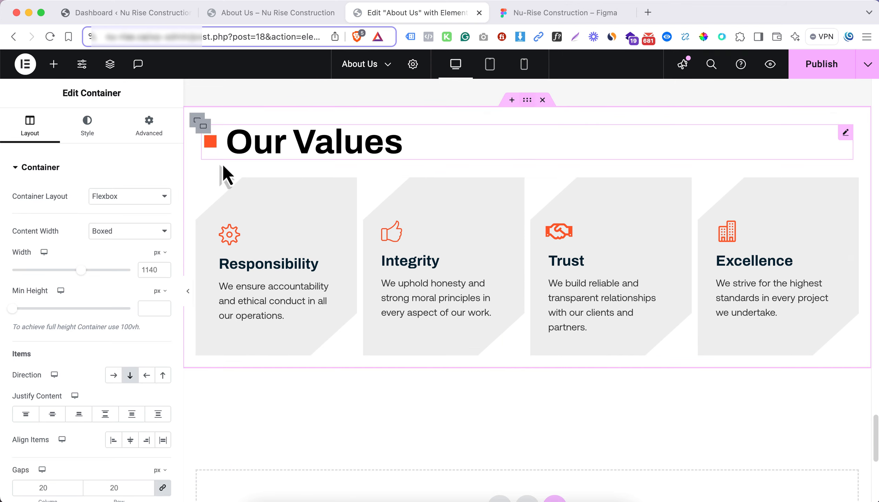
{"action": "left_click", "coordinate": [149, 128]}
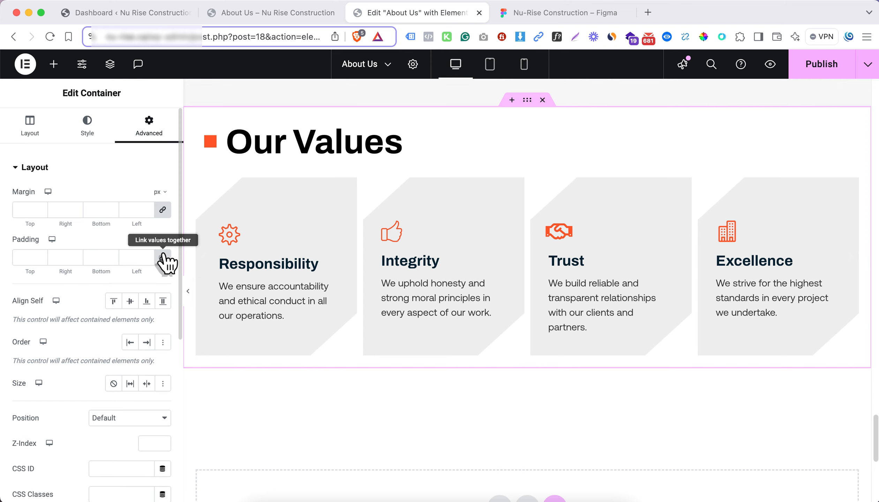
{"action": "left_click", "coordinate": [163, 257]}
{"action": "left_click", "coordinate": [161, 254]}
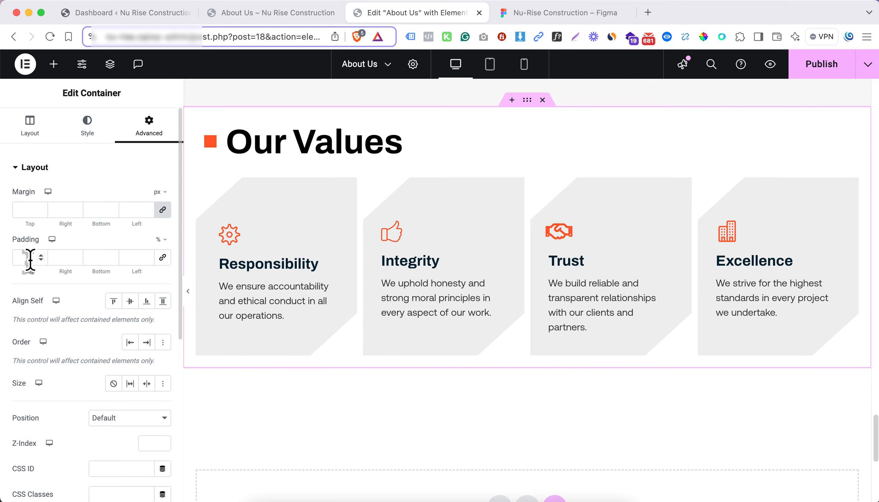
{"action": "left_click", "coordinate": [28, 259]}
{"action": "type", "text": "6"}
{"action": "left_click", "coordinate": [89, 255]}
{"action": "type", "text": "6"}
Give the Our Values section a classic background in the global color Background 2
{"action": "left_click", "coordinate": [87, 129]}
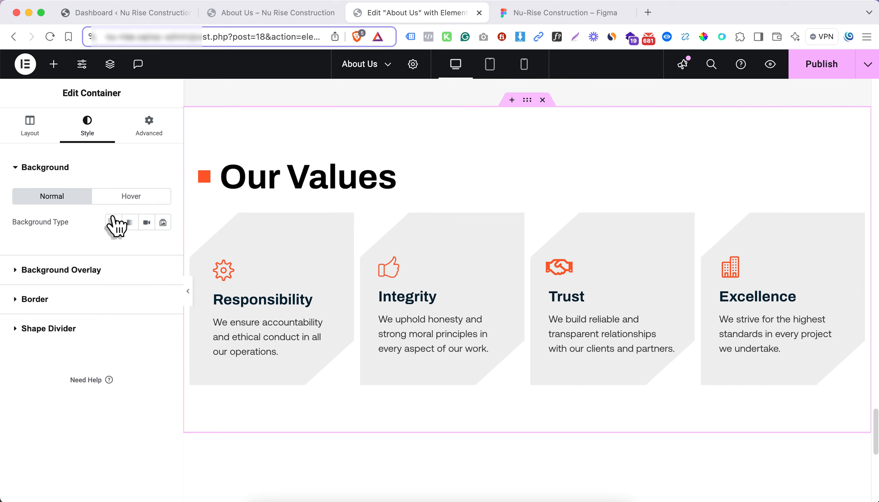
{"action": "scroll", "coordinate": [145, 253], "scroll_direction": "down", "scroll_amount": 2}
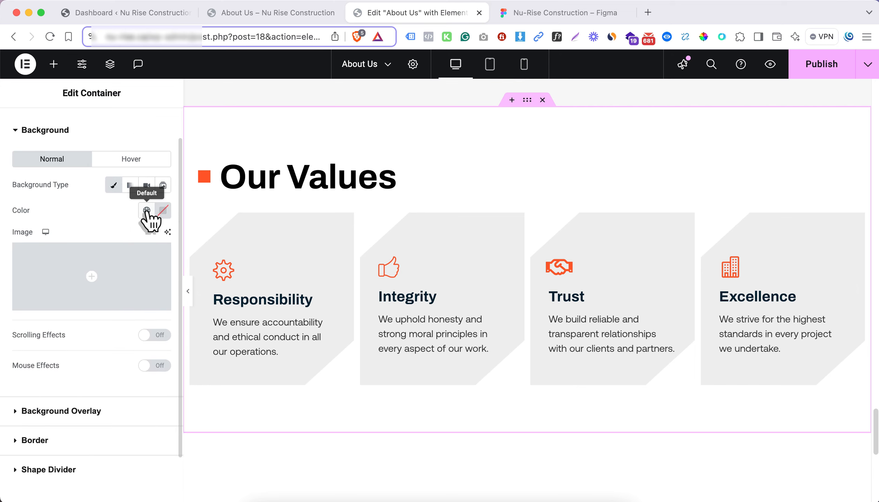
{"action": "left_click", "coordinate": [147, 211]}
{"action": "left_click", "coordinate": [89, 462]}
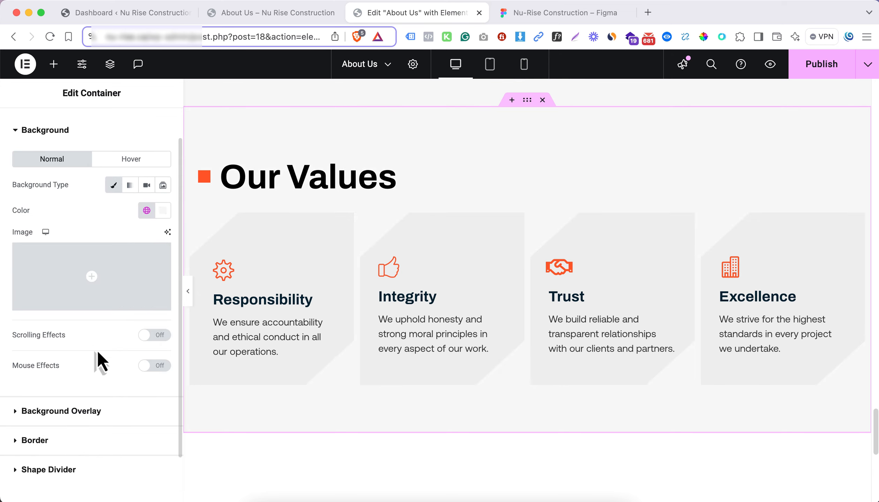
Give the Our Values section a solid border of 1 px on the bottom only, in the global Border Color, with zero radius
{"action": "left_click", "coordinate": [82, 441]}
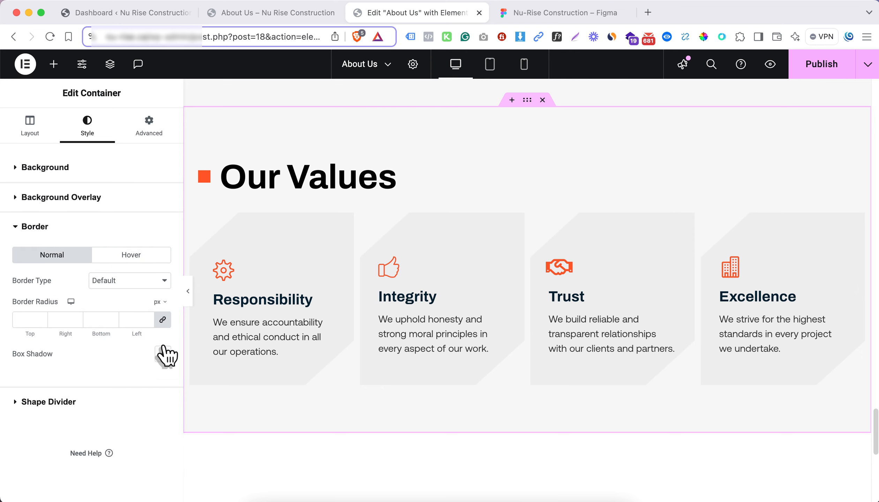
{"action": "left_click", "coordinate": [154, 327]}
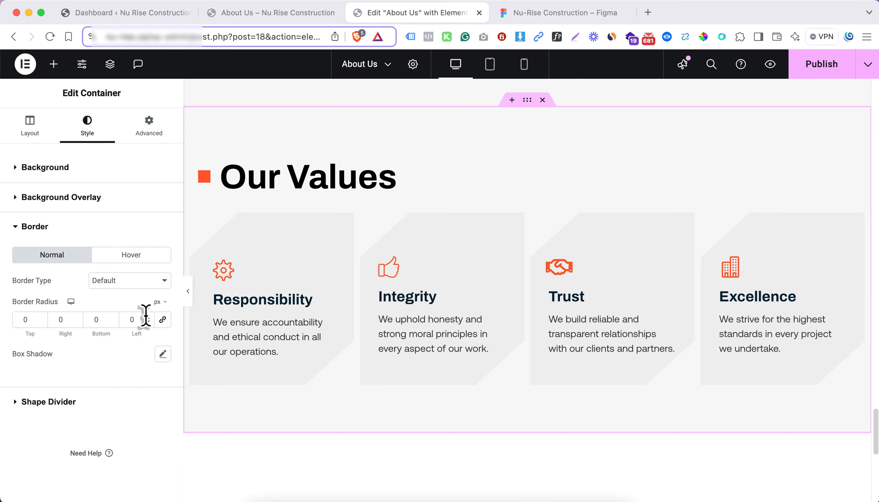
{"action": "left_click", "coordinate": [123, 283]}
{"action": "left_click", "coordinate": [123, 303]}
{"action": "left_click", "coordinate": [162, 319]}
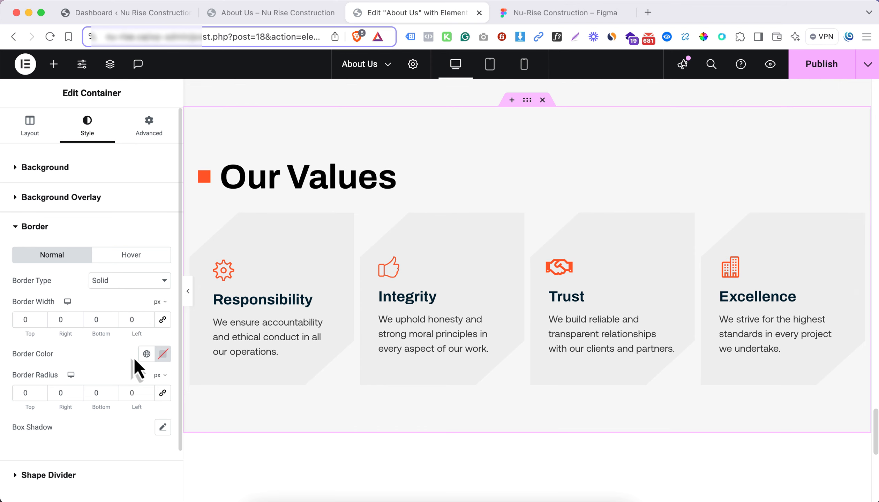
{"action": "left_click", "coordinate": [147, 355]}
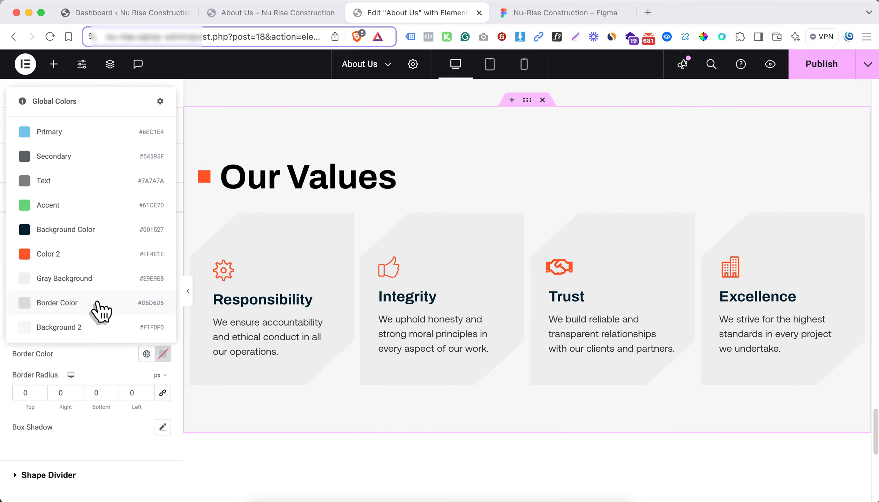
{"action": "left_click", "coordinate": [99, 310]}
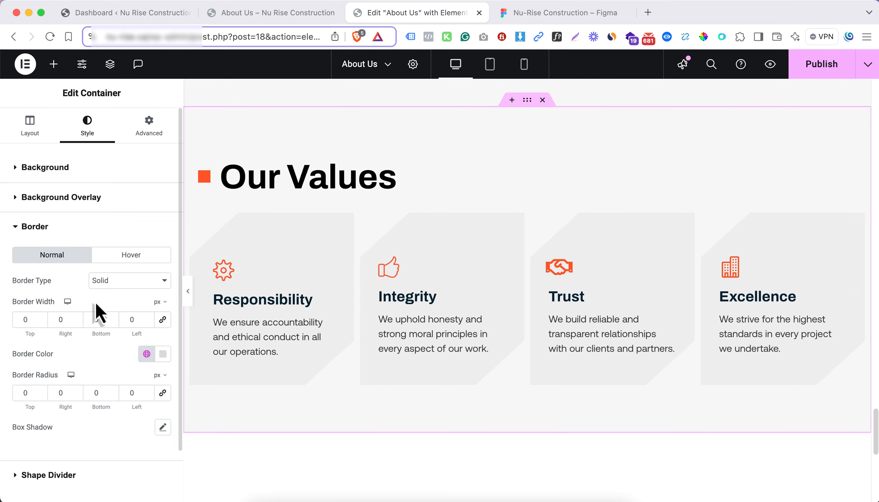
{"action": "left_click", "coordinate": [189, 291]}
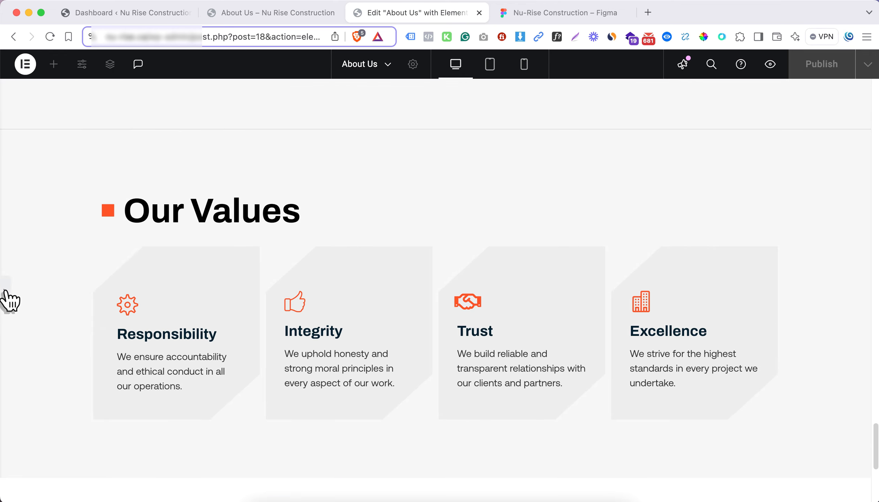
{"action": "left_click", "coordinate": [101, 266]}
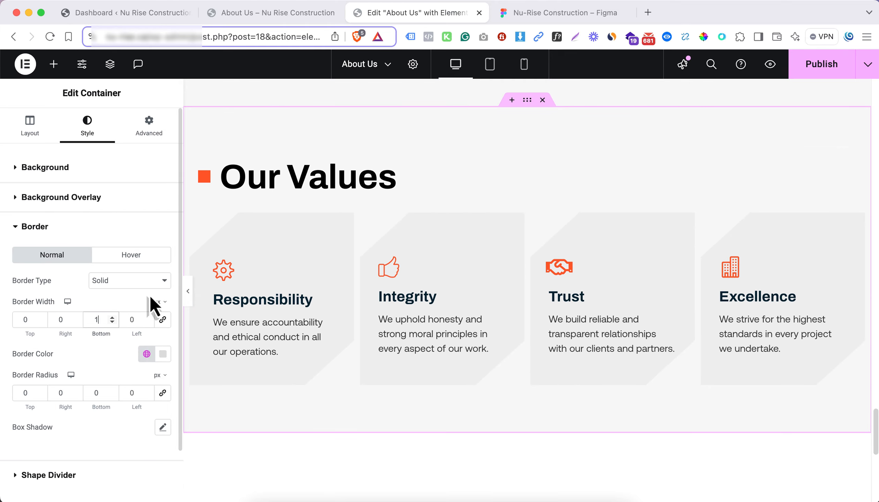
Set the Our Values heading container's padding to 1% with 3% at the bottom, and preview the section full width
{"action": "scroll", "coordinate": [299, 231], "scroll_direction": "up", "scroll_amount": 2}
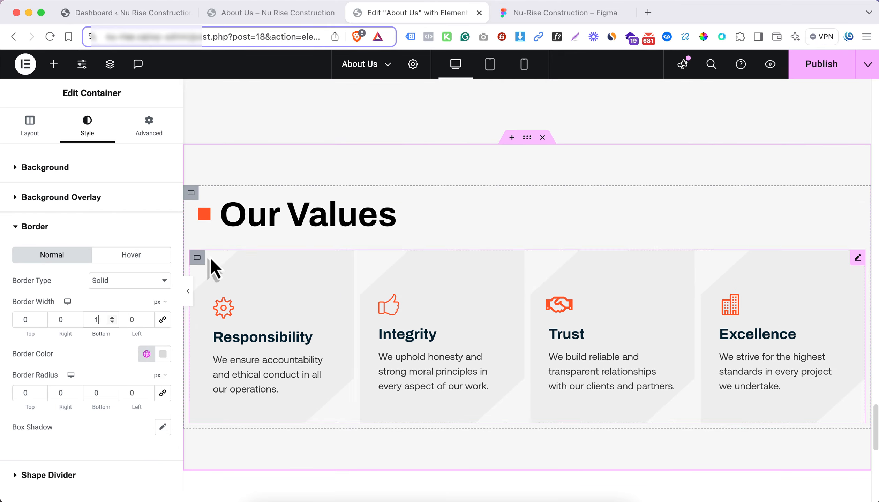
{"action": "left_click", "coordinate": [192, 194]}
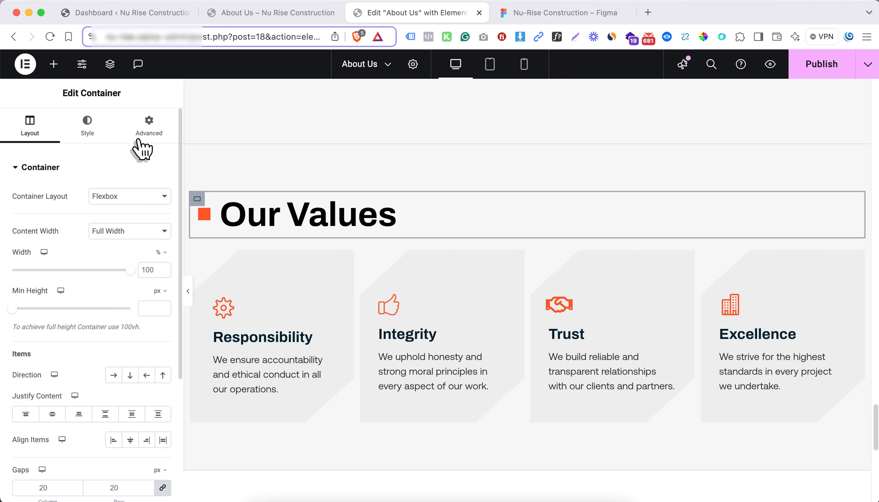
{"action": "left_click", "coordinate": [143, 148]}
{"action": "left_click", "coordinate": [134, 257]}
{"action": "type", "text": "1"}
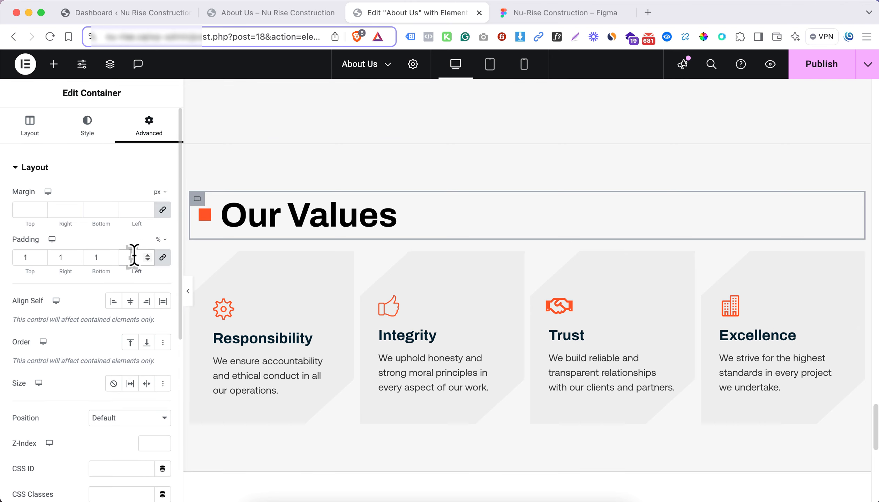
{"action": "left_click", "coordinate": [112, 255]}
{"action": "left_click", "coordinate": [112, 255]}
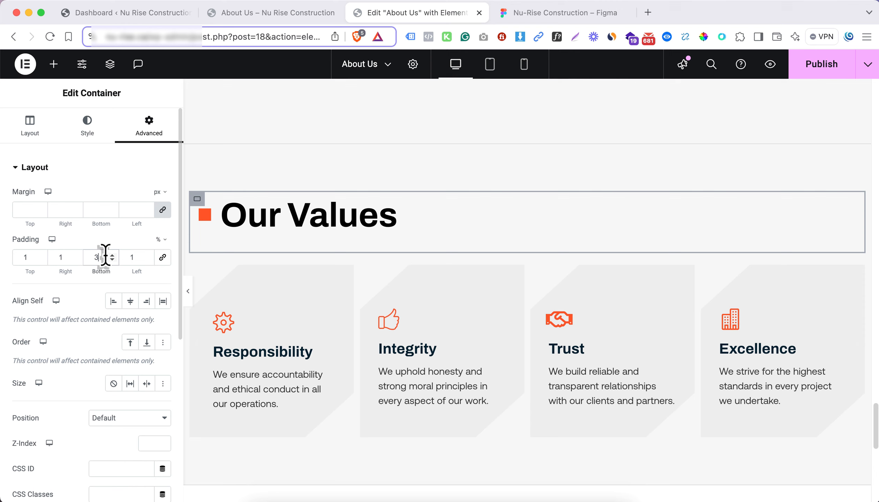
{"action": "left_click", "coordinate": [189, 291]}
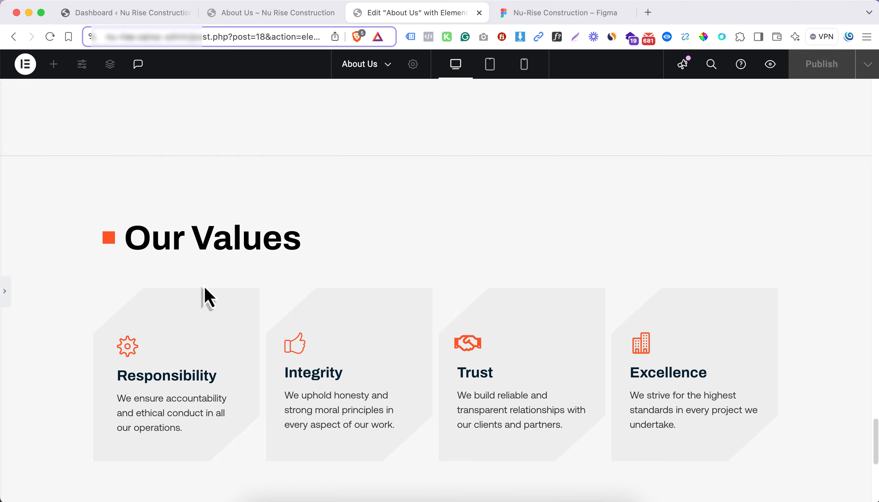
Check the previewed Our Values section, and switch to Figma to inspect the Industry Relationships heading in the design
{"action": "scroll", "coordinate": [284, 286], "scroll_direction": "down", "scroll_amount": 1}
{"action": "scroll", "coordinate": [285, 285], "scroll_direction": "up", "scroll_amount": 2}
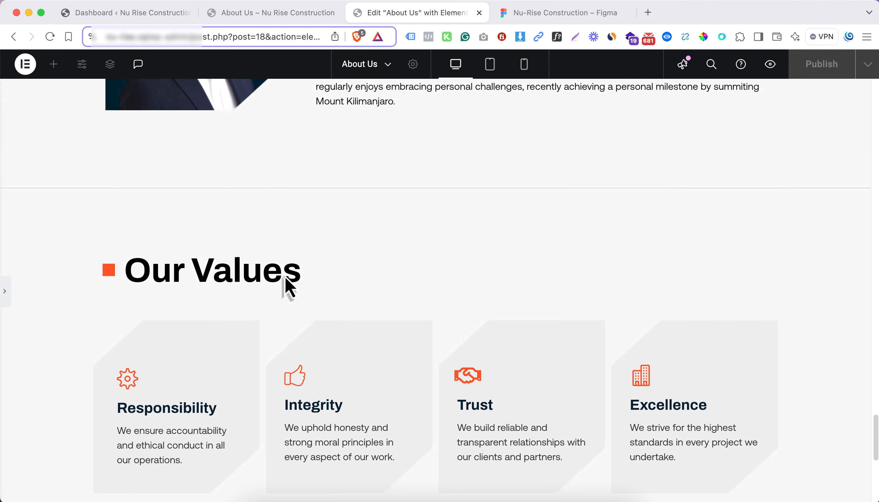
{"action": "scroll", "coordinate": [195, 282], "scroll_direction": "down", "scroll_amount": 6}
{"action": "key", "text": "ctrl+Tab"}
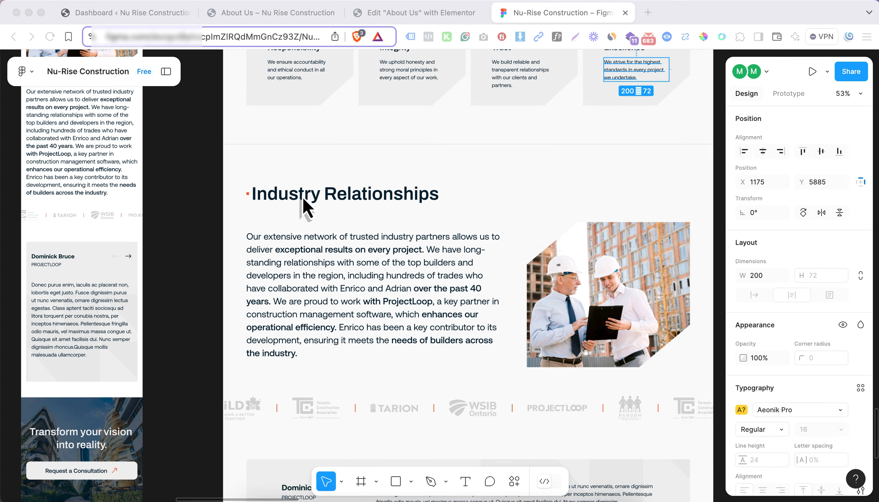
{"action": "left_click", "coordinate": [350, 194]}
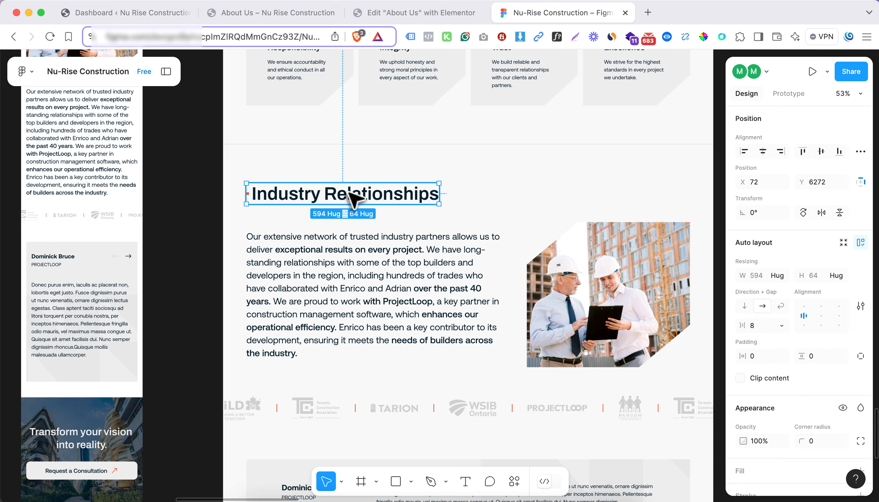
Switch back to Elementor and add a single-column flexbox section below Our Values with a container inside it
{"action": "left_click", "coordinate": [447, 14]}
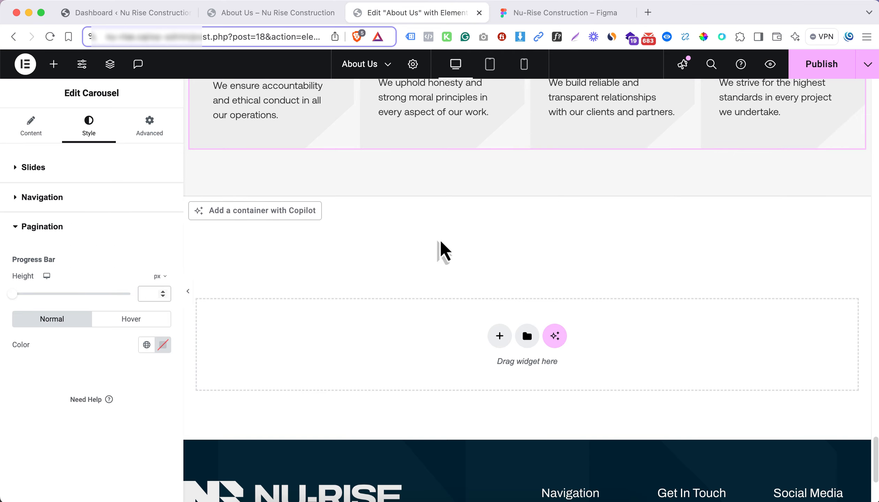
{"action": "left_click", "coordinate": [499, 336]}
{"action": "left_click", "coordinate": [488, 373]}
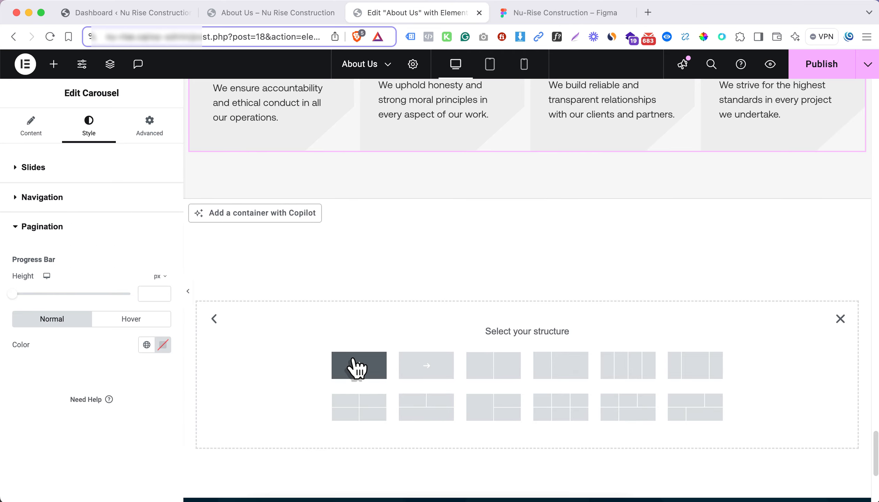
{"action": "left_click", "coordinate": [359, 366]}
{"action": "left_click", "coordinate": [527, 235]}
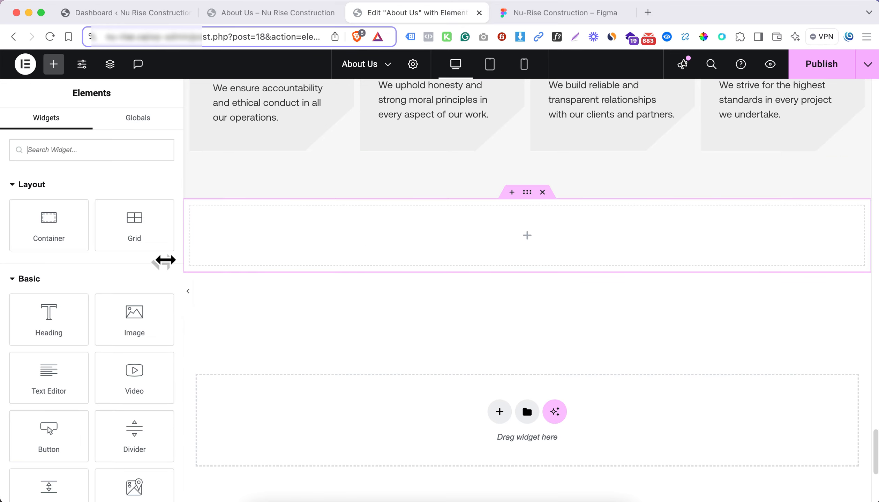
{"action": "left_click", "coordinate": [48, 220]}
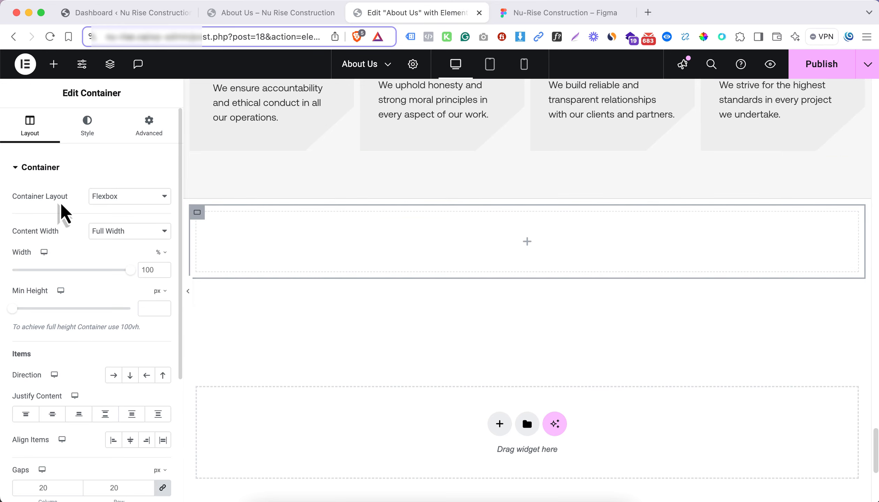
Nest another container inside the new section's inner container and duplicate it so two are stacked
{"action": "left_click", "coordinate": [53, 64]}
{"action": "left_click", "coordinate": [28, 208]}
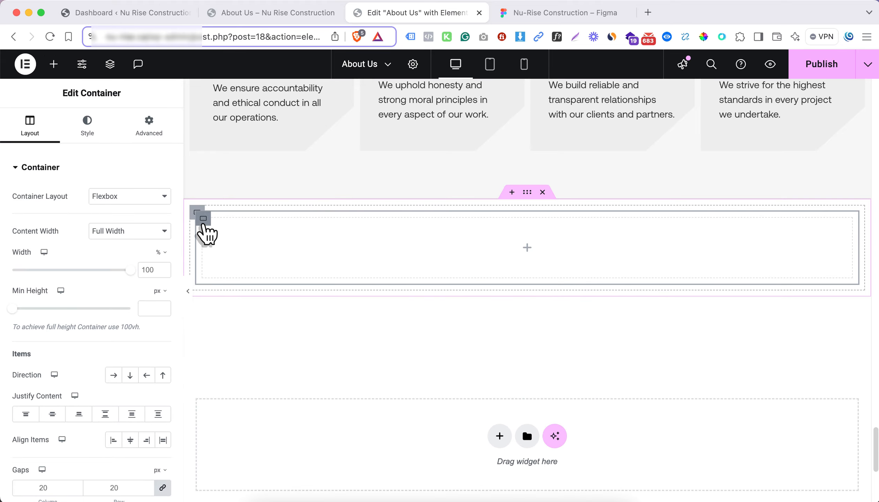
{"action": "right_click", "coordinate": [204, 219]}
{"action": "left_click", "coordinate": [255, 202]}
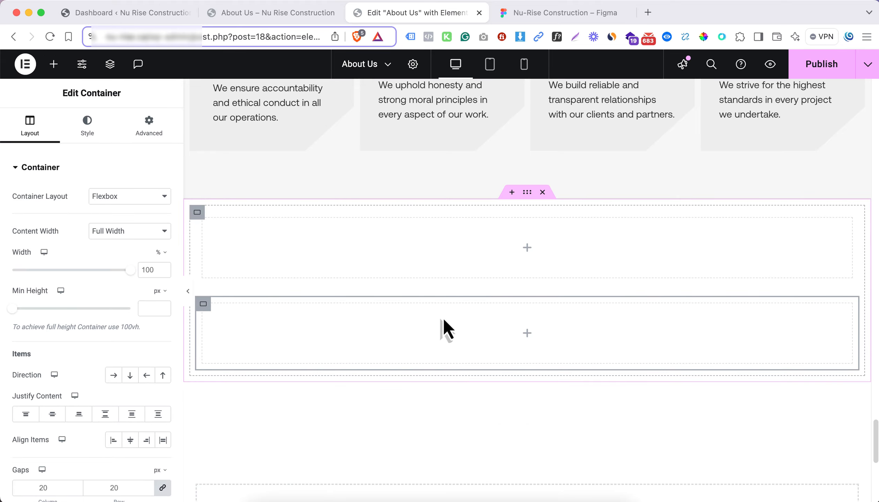
Copy the Our Values heading widget and paste it into the upper part of the new section
{"action": "scroll", "coordinate": [434, 270], "scroll_direction": "up", "scroll_amount": 20}
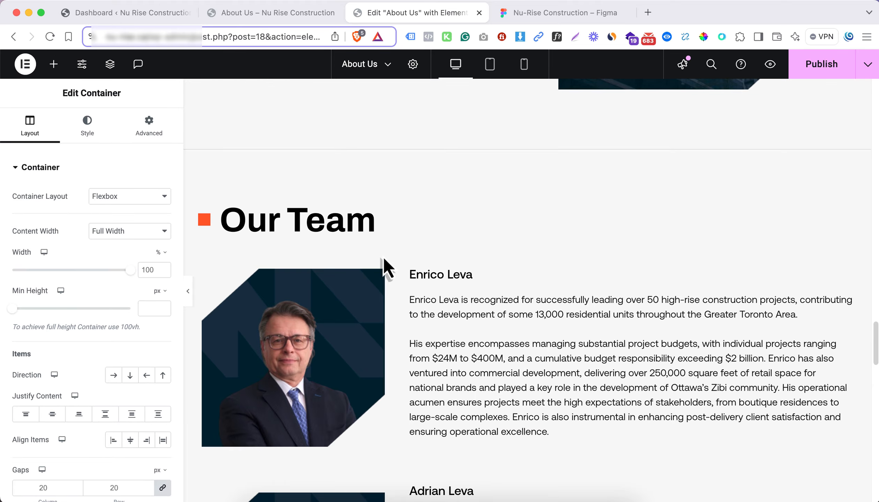
{"action": "scroll", "coordinate": [365, 269], "scroll_direction": "down", "scroll_amount": 9}
{"action": "right_click", "coordinate": [314, 292]}
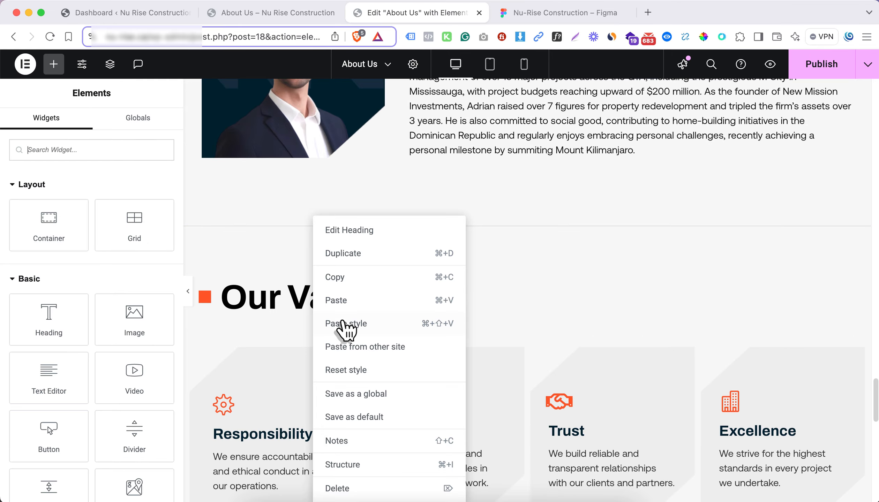
{"action": "left_click", "coordinate": [344, 279]}
{"action": "scroll", "coordinate": [338, 304], "scroll_direction": "down", "scroll_amount": 12}
{"action": "scroll", "coordinate": [314, 285], "scroll_direction": "up", "scroll_amount": 7}
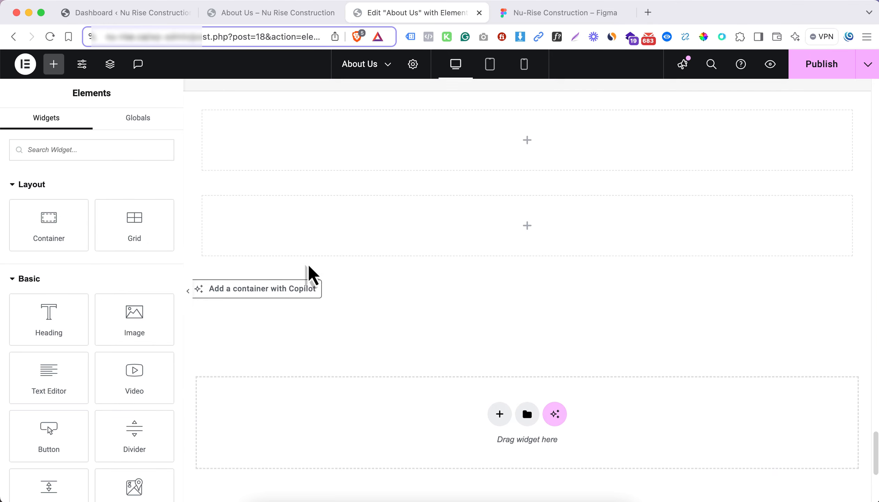
{"action": "right_click", "coordinate": [314, 177]}
{"action": "left_click", "coordinate": [349, 274]}
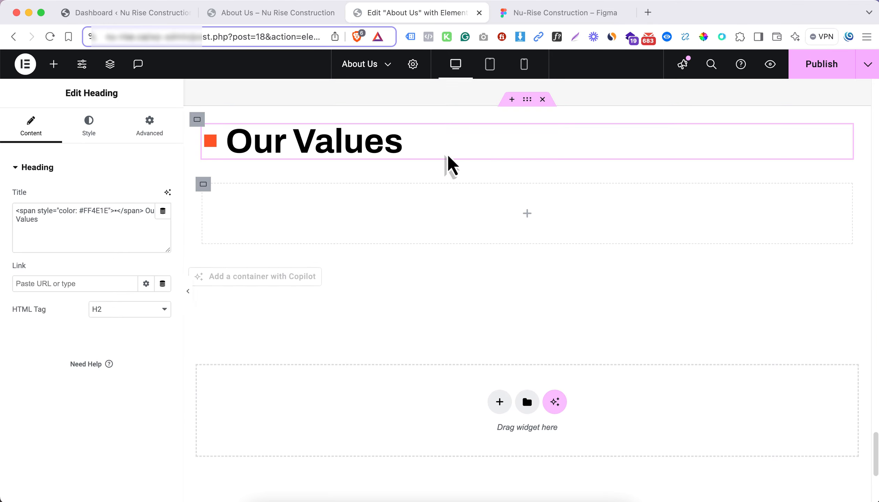
Copy the heading text from the Figma design and replace "Our Values" in the pasted title with "Industry Relationships", keeping the orange bullet span
{"action": "left_click", "coordinate": [543, 13]}
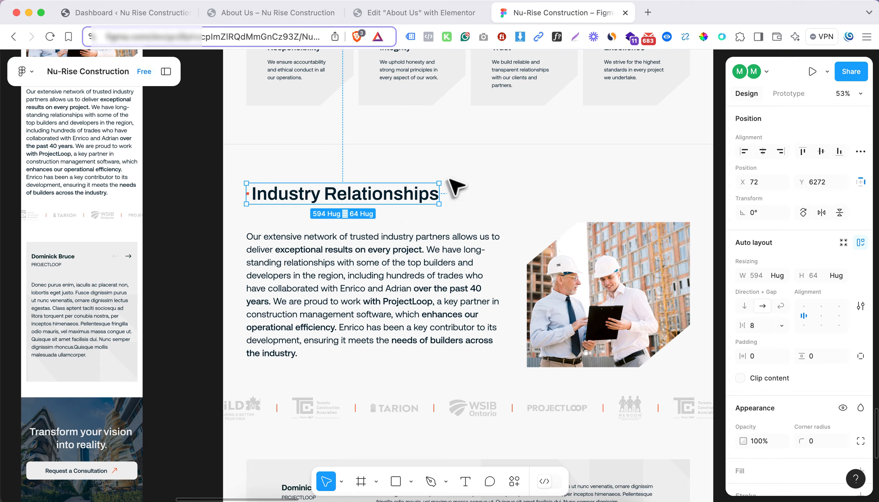
{"action": "left_click", "coordinate": [362, 197]}
{"action": "left_click", "coordinate": [412, 12]}
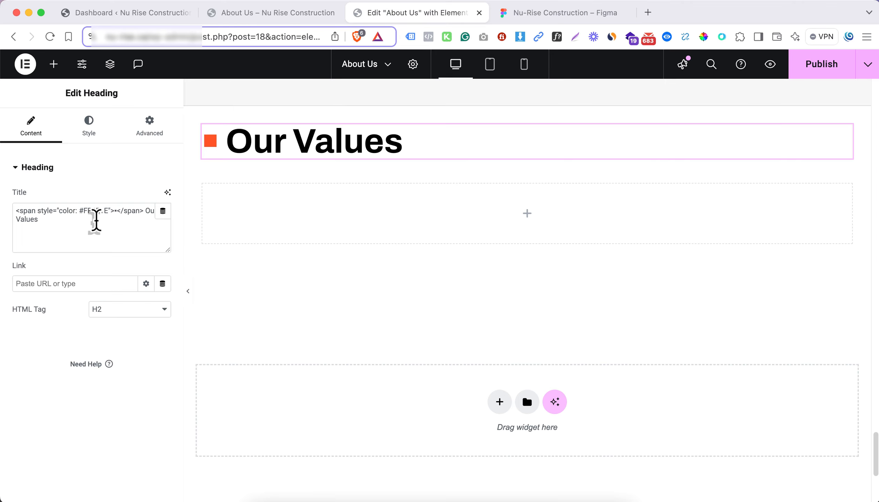
{"action": "left_click_drag", "start_coordinate": [143, 208], "coordinate": [163, 229]}
{"action": "key", "text": "super+v"}
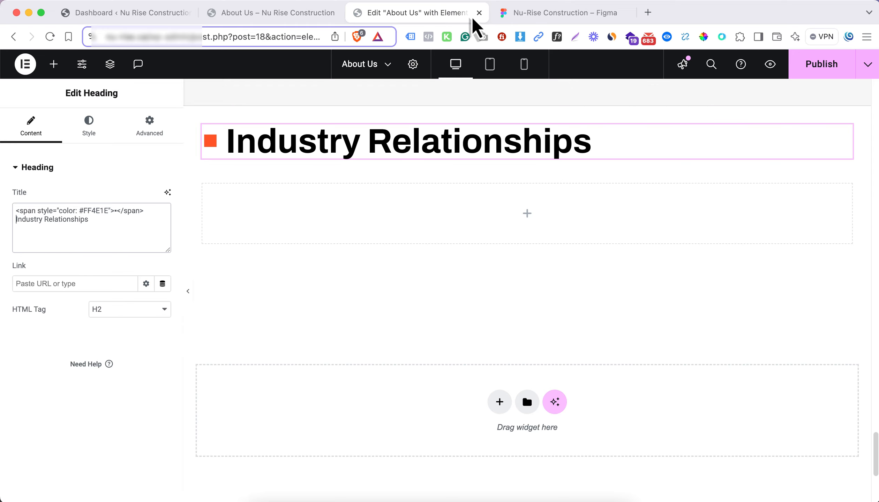
Check the Industry Relationships paragraph in Figma, and copy the Our Vision section's text widget in Elementor
{"action": "left_click", "coordinate": [527, 18]}
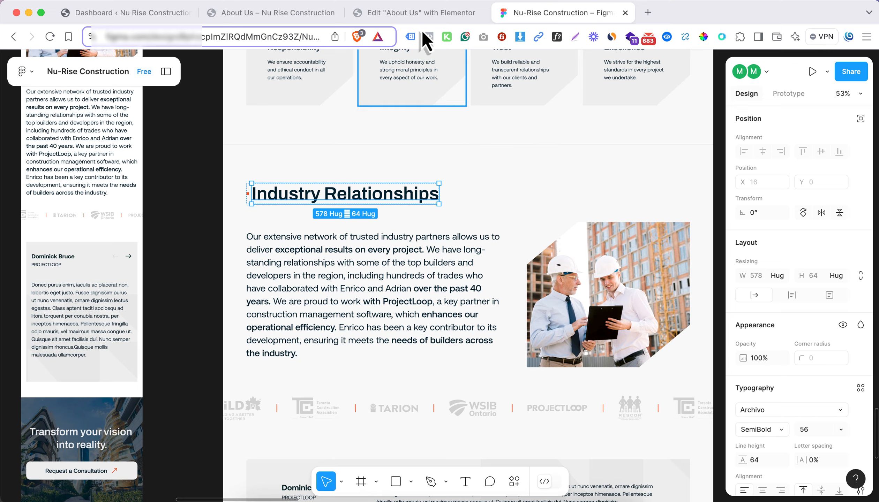
{"action": "left_click", "coordinate": [419, 15]}
{"action": "scroll", "coordinate": [387, 241], "scroll_direction": "up", "scroll_amount": 20}
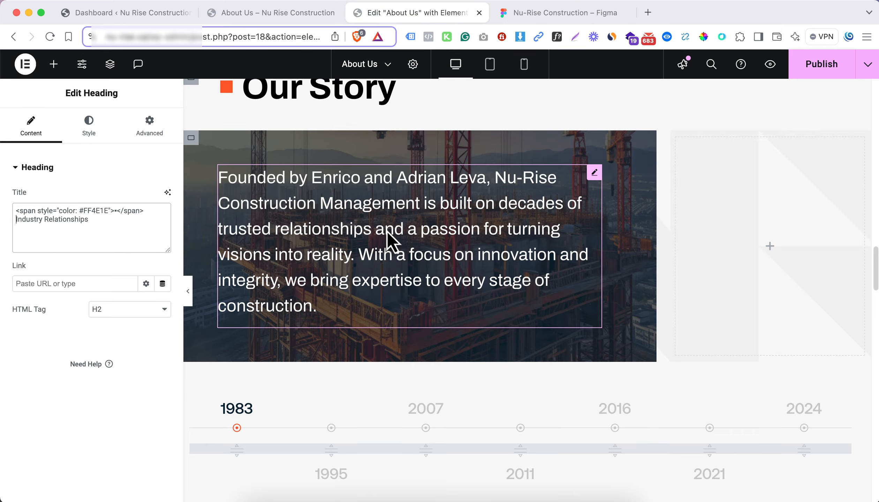
{"action": "scroll", "coordinate": [324, 246], "scroll_direction": "down", "scroll_amount": 10}
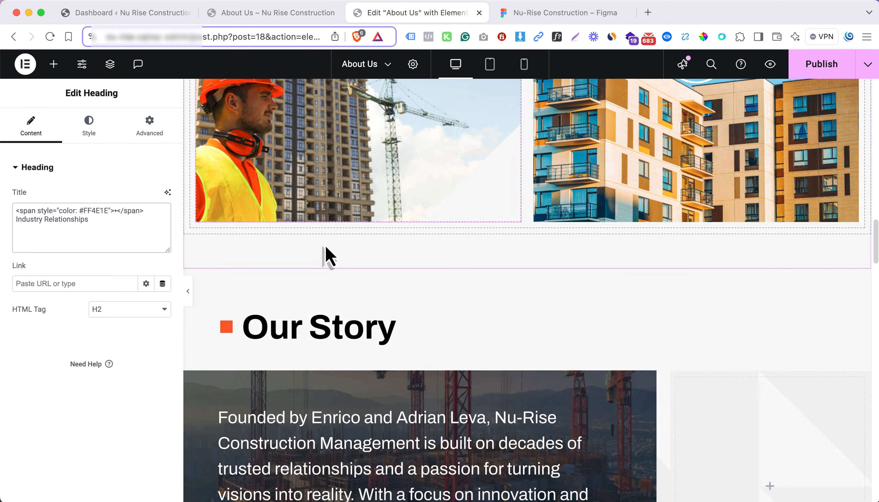
{"action": "scroll", "coordinate": [325, 245], "scroll_direction": "up", "scroll_amount": 7}
{"action": "scroll", "coordinate": [325, 251], "scroll_direction": "down", "scroll_amount": 10}
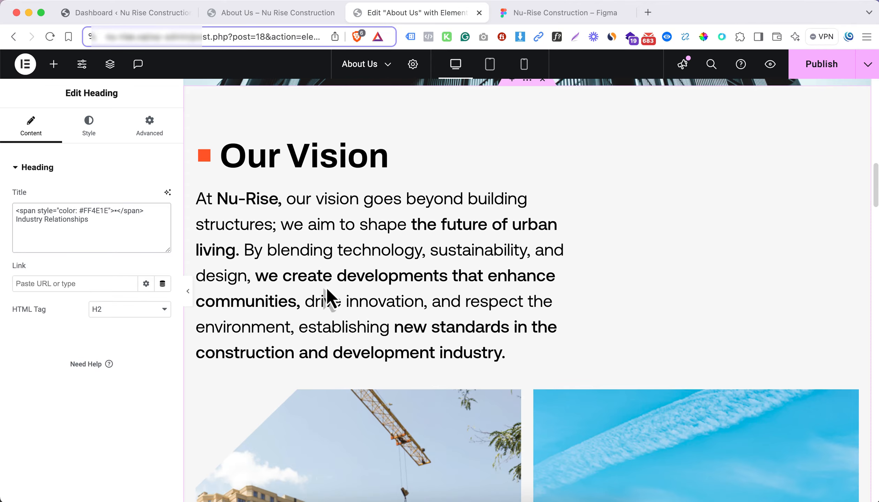
{"action": "right_click", "coordinate": [349, 303]}
{"action": "left_click", "coordinate": [393, 278]}
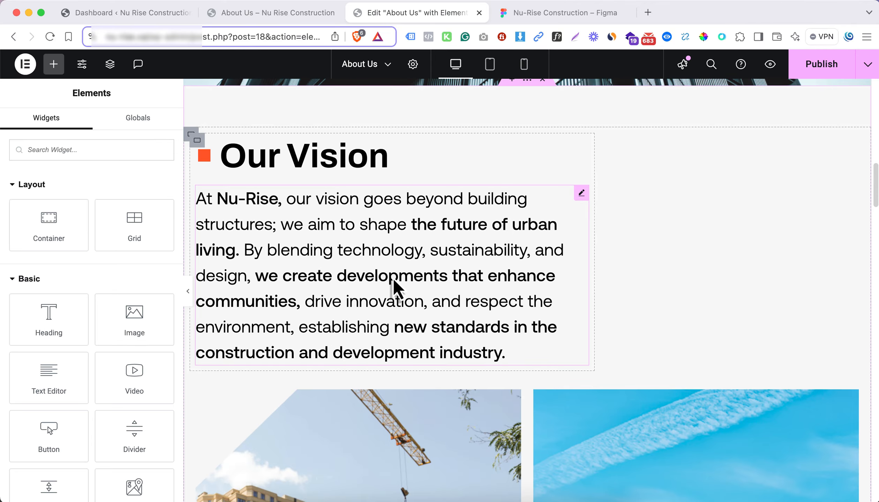
{"action": "right_click", "coordinate": [388, 271]}
{"action": "left_click", "coordinate": [406, 278]}
Nest a container with 50% width in the empty container below the Industry Relationships heading, and duplicate it
{"action": "scroll", "coordinate": [407, 285], "scroll_direction": "down", "scroll_amount": 10}
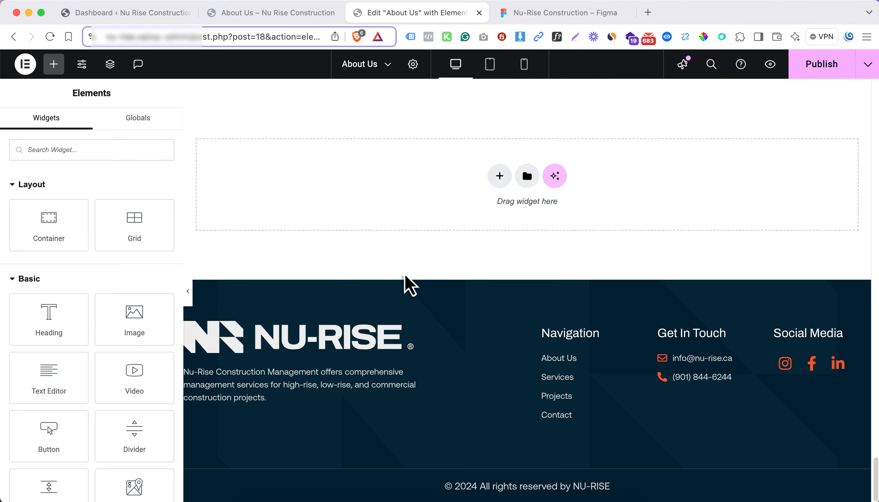
{"action": "scroll", "coordinate": [398, 267], "scroll_direction": "up", "scroll_amount": 10}
{"action": "scroll", "coordinate": [389, 271], "scroll_direction": "down", "scroll_amount": 5}
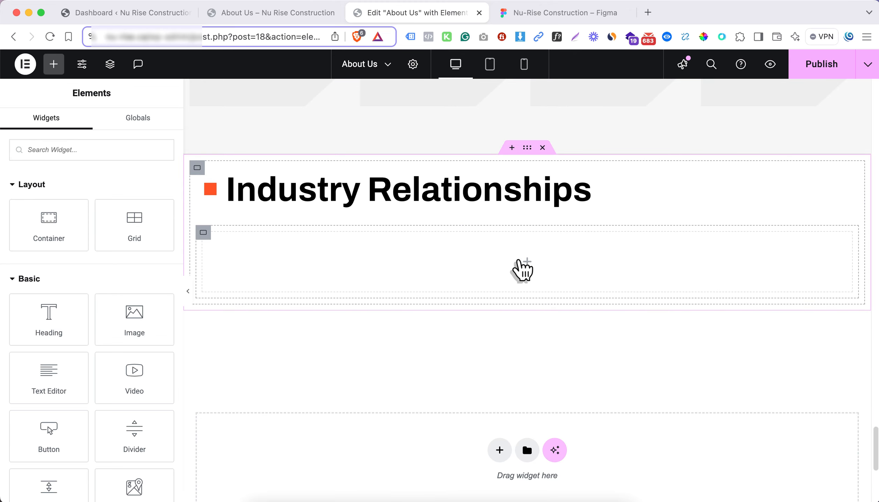
{"action": "left_click_drag", "start_coordinate": [55, 232], "coordinate": [271, 265]}
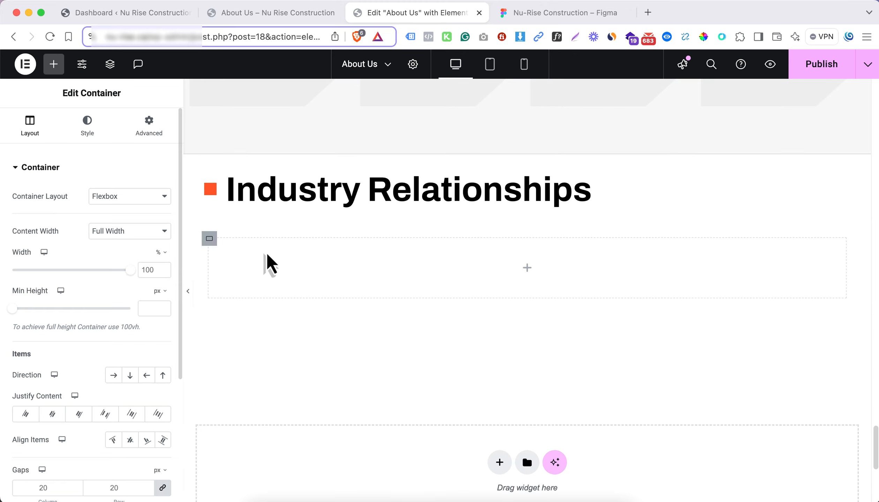
{"action": "right_click", "coordinate": [211, 238]}
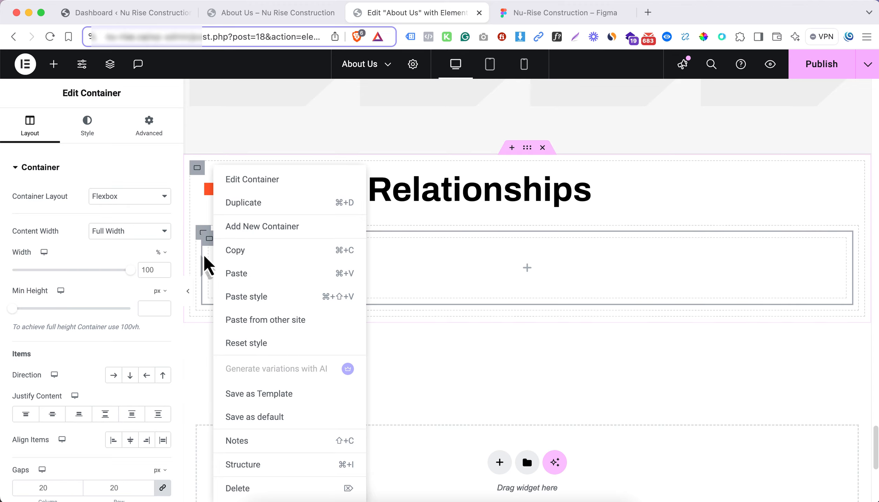
{"action": "left_click", "coordinate": [208, 240]}
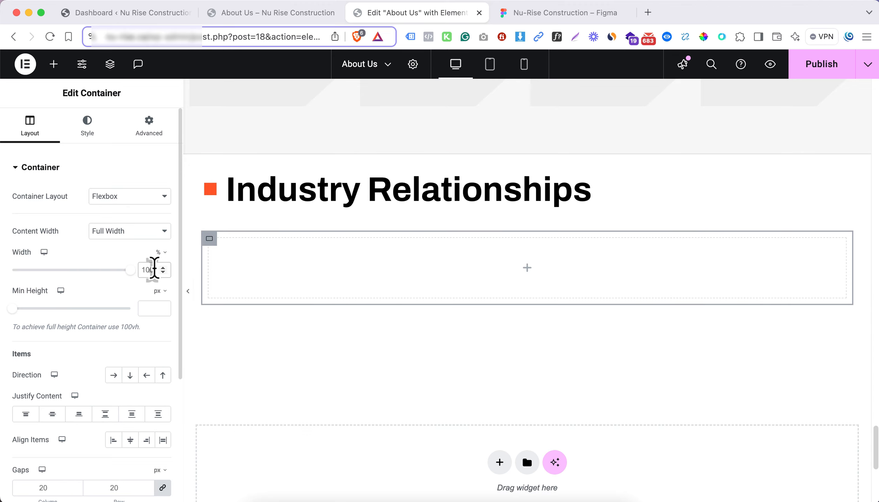
{"action": "double_click", "coordinate": [154, 270]}
{"action": "type", "text": "50"}
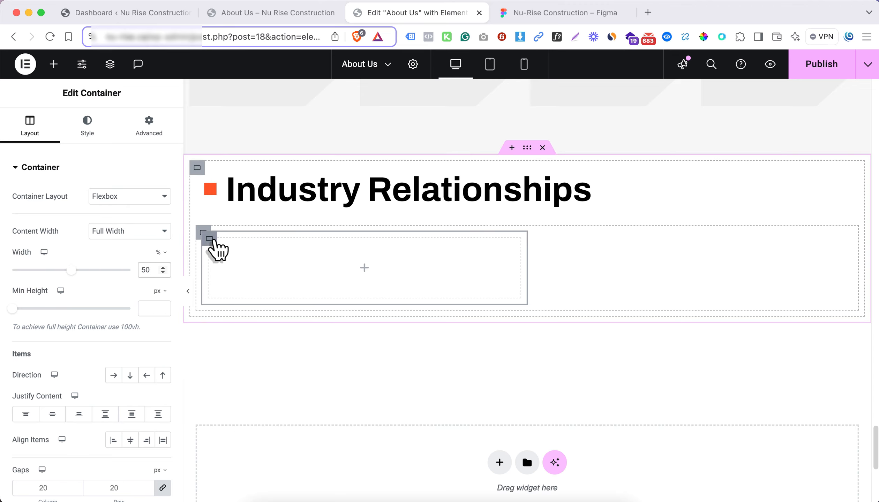
{"action": "right_click", "coordinate": [210, 240]}
{"action": "left_click", "coordinate": [237, 203]}
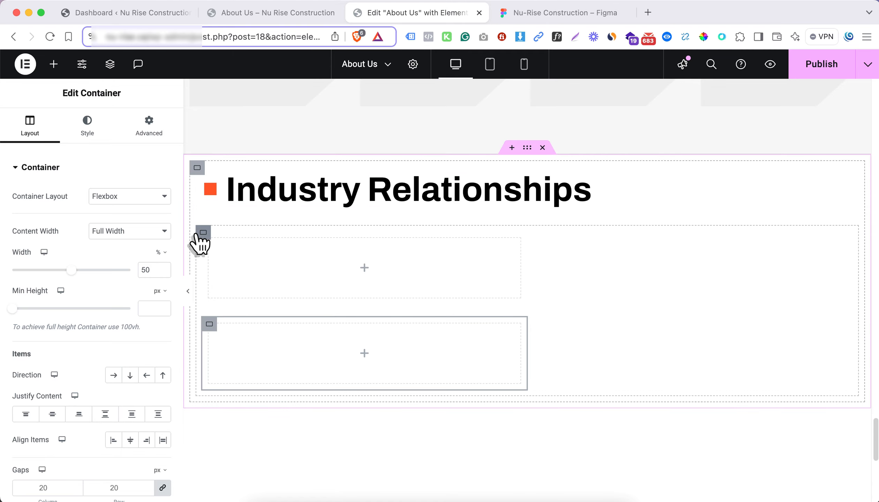
Lay the two half-width containers out in a horizontal row, and paste the copied text widget into the first one
{"action": "left_click", "coordinate": [203, 233]}
{"action": "scroll", "coordinate": [122, 383], "scroll_direction": "down", "scroll_amount": 2}
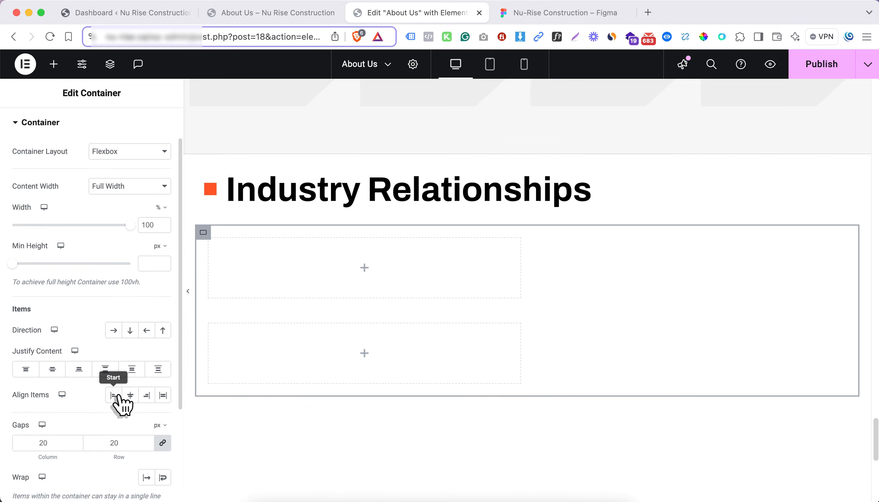
{"action": "left_click", "coordinate": [118, 335]}
{"action": "left_click", "coordinate": [361, 269]}
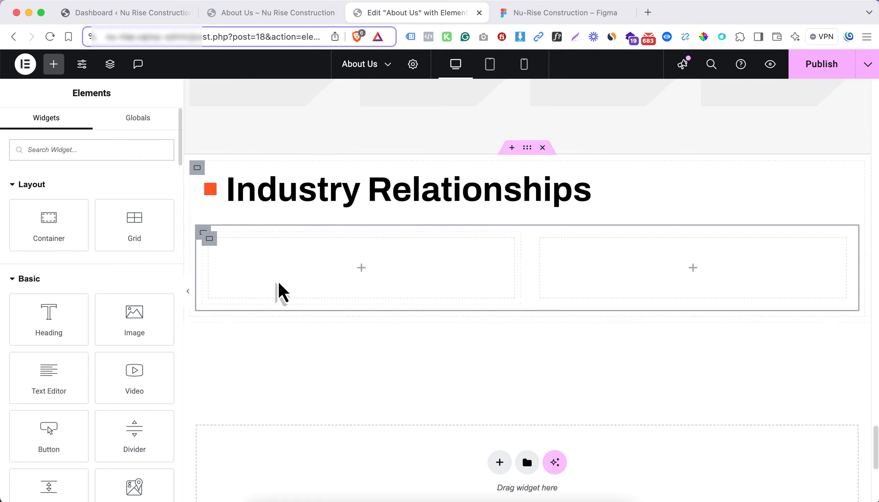
{"action": "right_click", "coordinate": [285, 289]}
{"action": "left_click", "coordinate": [320, 281]}
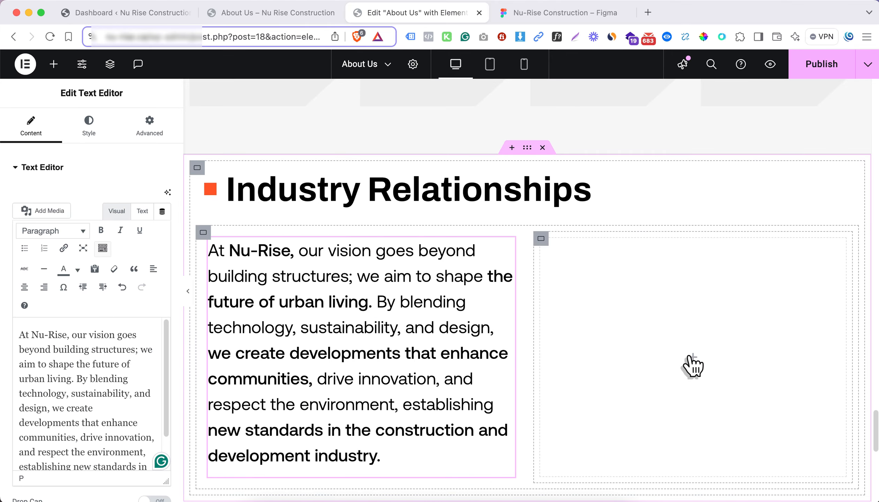
Add an Image widget to the second half-width container and set its image resolution to Full
{"action": "left_click", "coordinate": [693, 363]}
{"action": "left_click_drag", "start_coordinate": [134, 320], "coordinate": [642, 340]}
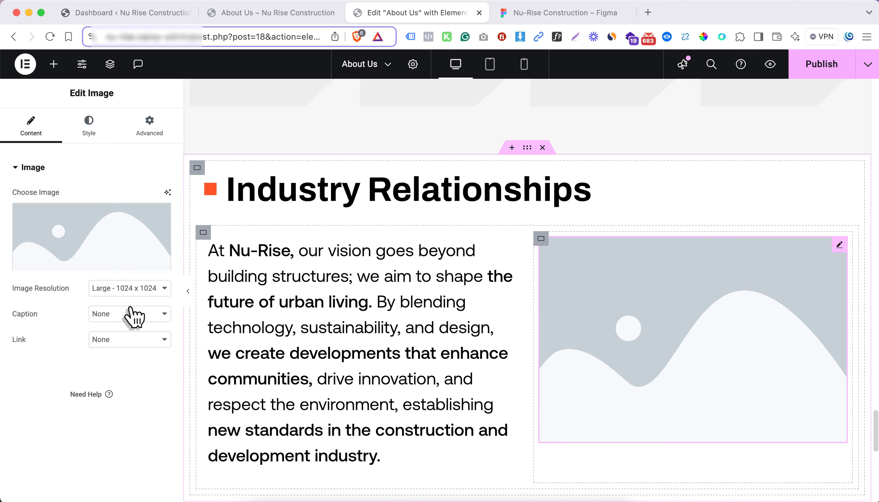
{"action": "left_click", "coordinate": [129, 288]}
{"action": "left_click", "coordinate": [117, 330]}
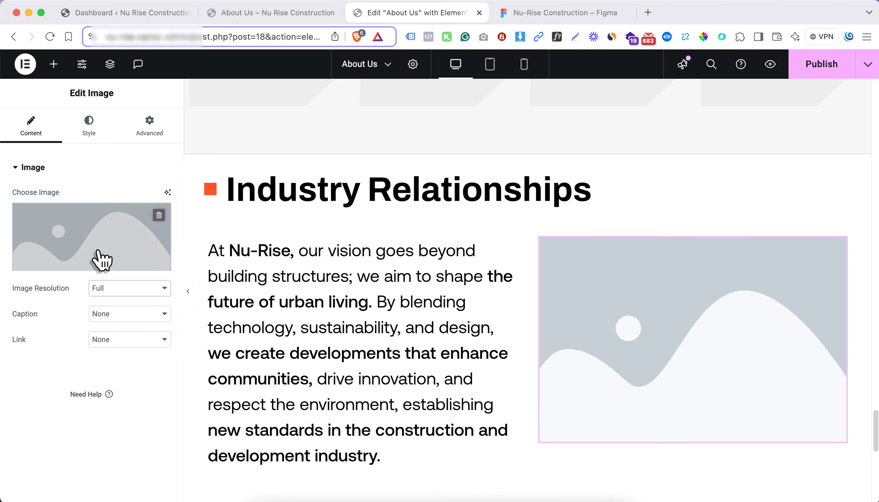
Set the image to Nu-Rise-Construction-Vector-15-3.png from the media library, using its title as the alt text
{"action": "left_click", "coordinate": [101, 260]}
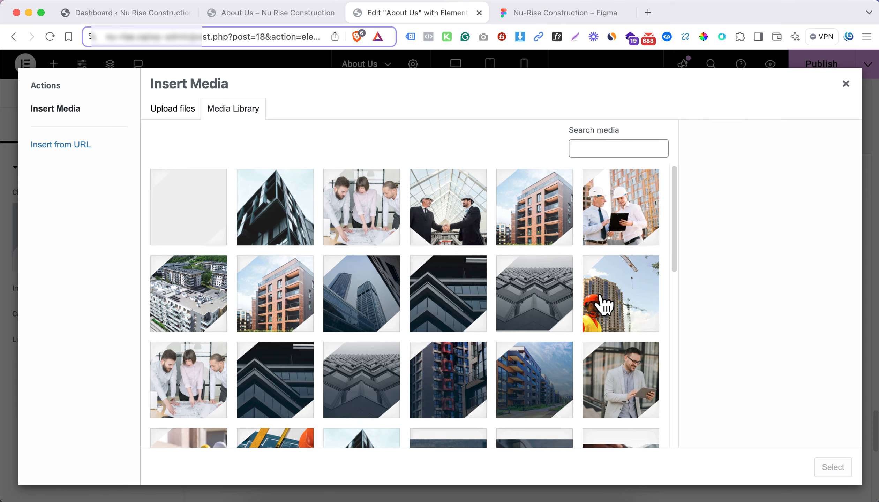
{"action": "scroll", "coordinate": [601, 296], "scroll_direction": "down", "scroll_amount": 1}
{"action": "left_click", "coordinate": [623, 197]}
{"action": "triple_click", "coordinate": [804, 382]}
{"action": "key", "text": "ctrl+c"}
{"action": "left_click", "coordinate": [794, 308]}
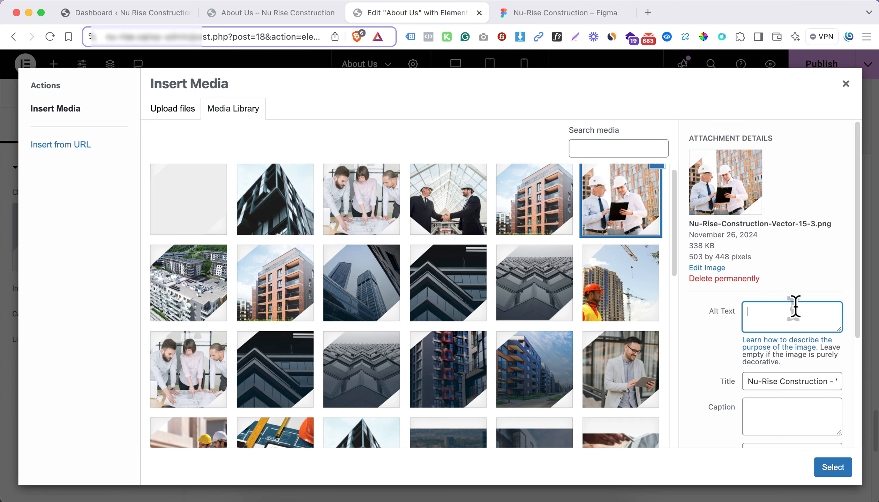
{"action": "key", "text": "ctrl+v"}
{"action": "left_click", "coordinate": [836, 462]}
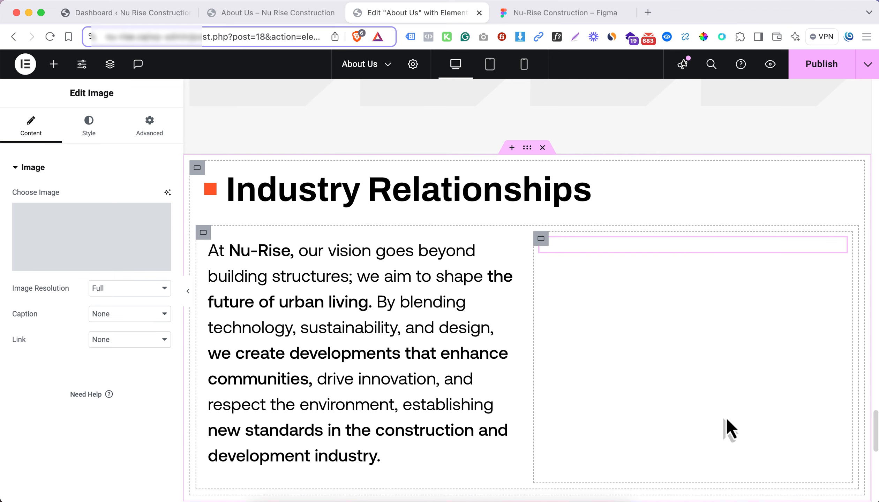
Set the items of the container holding the paragraph and image to centre alignment
{"action": "left_click", "coordinate": [203, 234]}
{"action": "scroll", "coordinate": [88, 355], "scroll_direction": "down", "scroll_amount": 3}
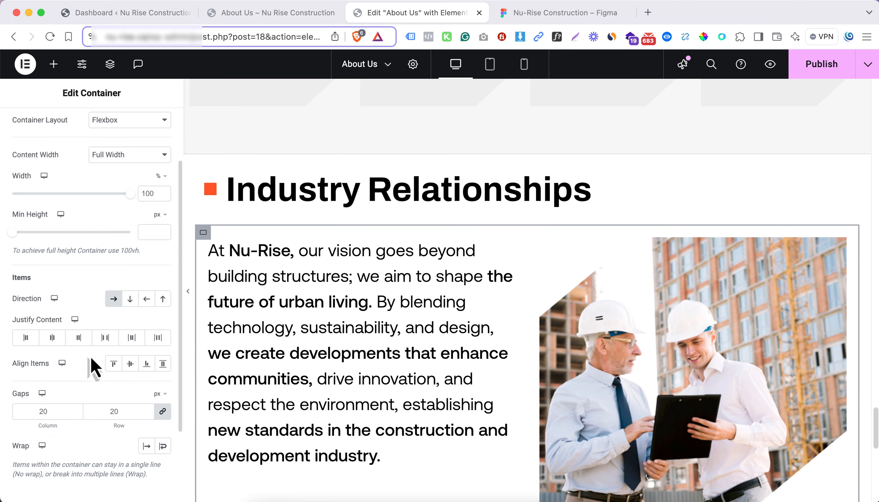
{"action": "left_click", "coordinate": [130, 364]}
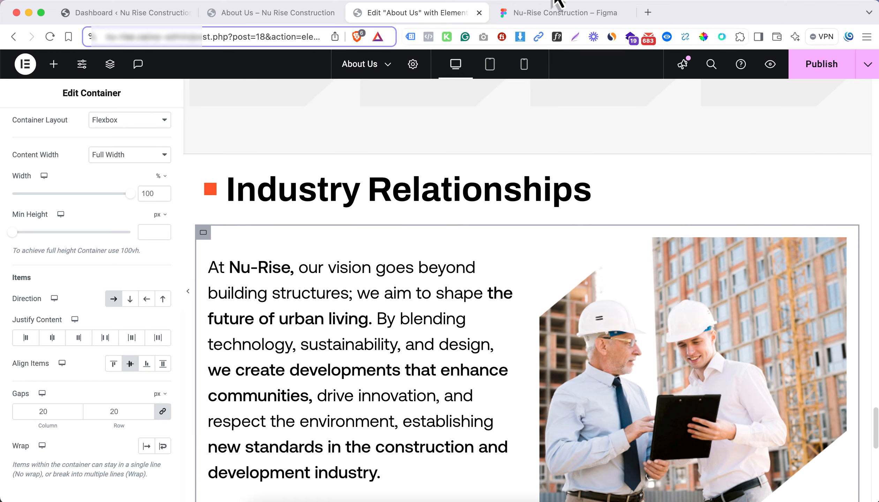
Copy the Industry Relationships paragraph from Figma, and paste it before the old copy in the Elementor text widget's HTML
{"action": "left_click", "coordinate": [565, 14]}
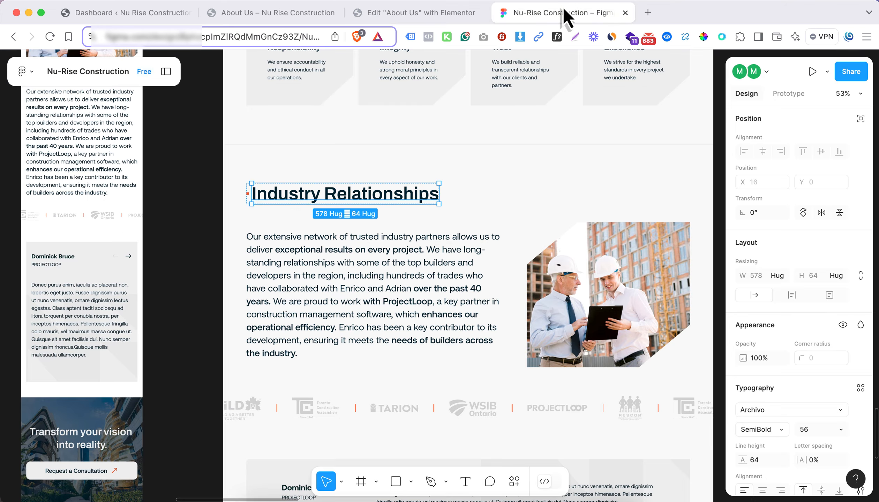
{"action": "left_click", "coordinate": [422, 279]}
{"action": "left_click", "coordinate": [436, 18]}
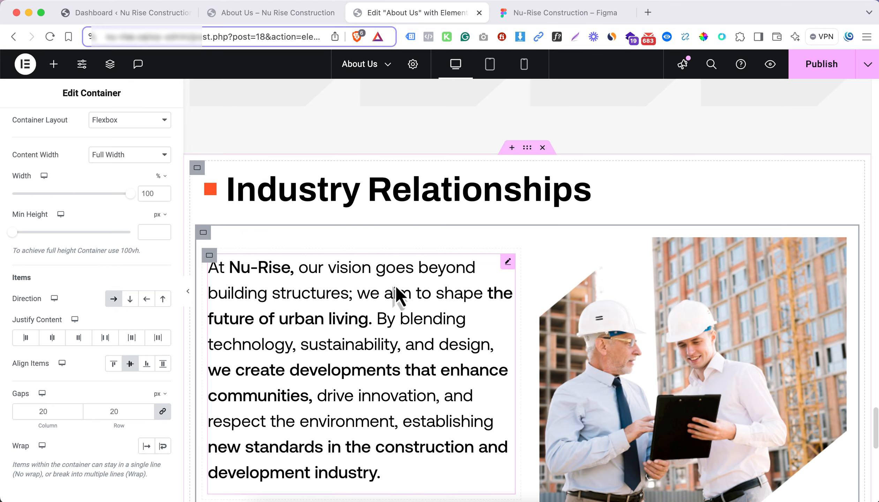
{"action": "left_click", "coordinate": [257, 298]}
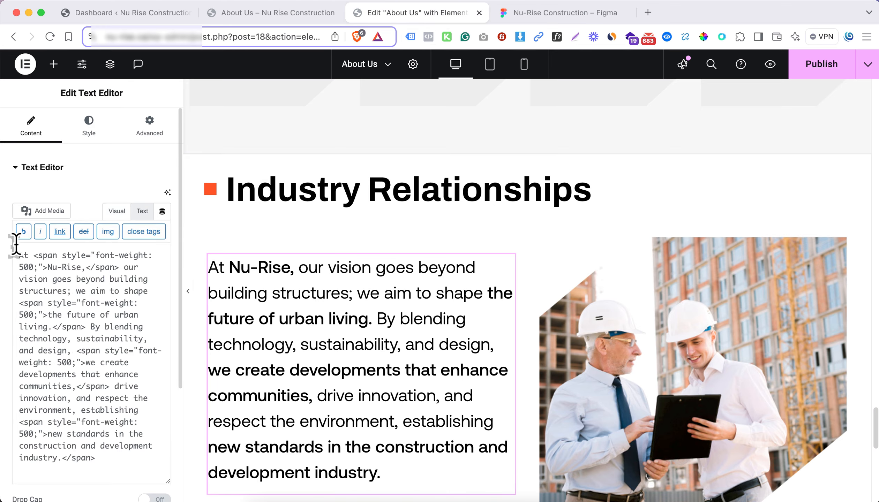
{"action": "key", "text": "super+v"}
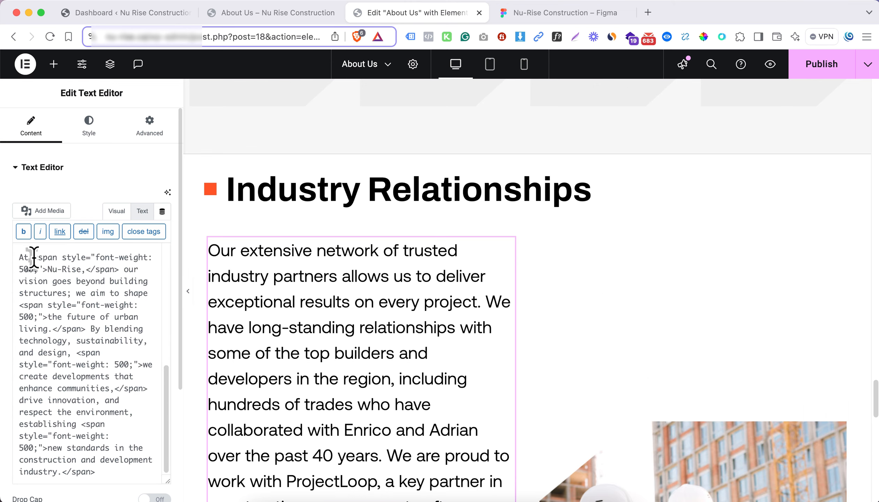
Copy the opening span tag with font-weight: 500 from the old paragraph, and delete the leftover vision text
{"action": "left_click_drag", "start_coordinate": [40, 260], "coordinate": [44, 264]}
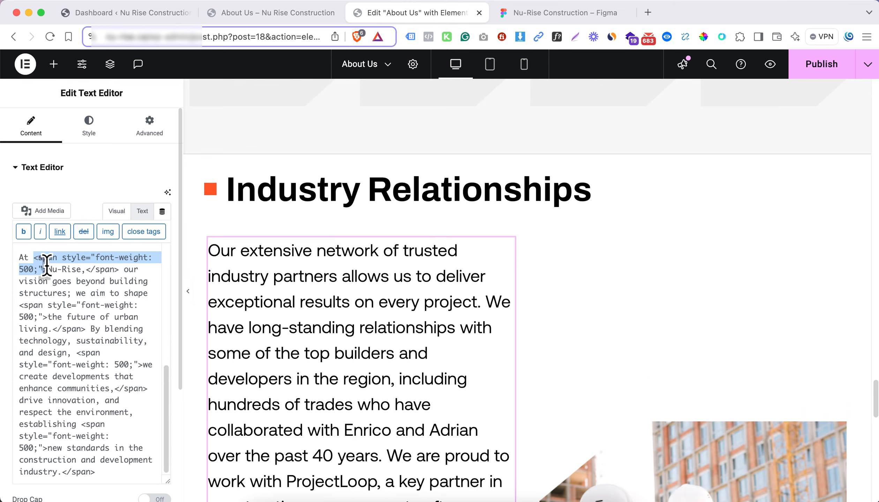
{"action": "left_click_drag", "start_coordinate": [19, 253], "coordinate": [101, 475]}
{"action": "key", "text": "BackSpace"}
{"action": "scroll", "coordinate": [134, 271], "scroll_direction": "up", "scroll_amount": 2}
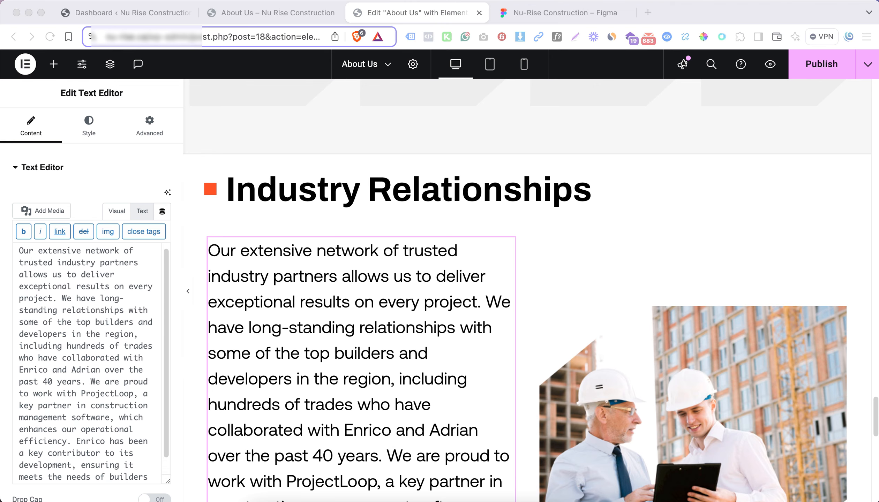
Wrap "exceptional results on every project." in a span with font-weight: 500
{"action": "left_click", "coordinate": [67, 285]}
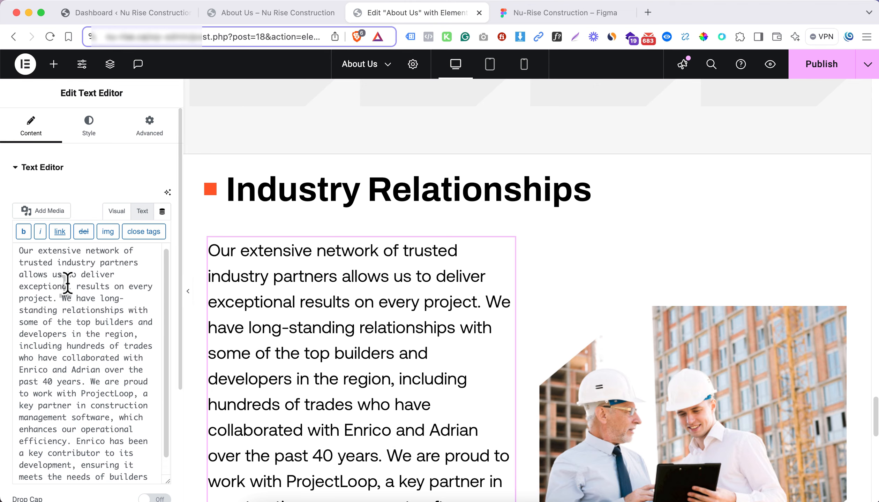
{"action": "left_click", "coordinate": [17, 286]}
{"action": "key", "text": "super+v"}
{"action": "left_click", "coordinate": [85, 310]}
{"action": "type", "text": "</span>"}
{"action": "scroll", "coordinate": [86, 378], "scroll_direction": "down", "scroll_amount": 1}
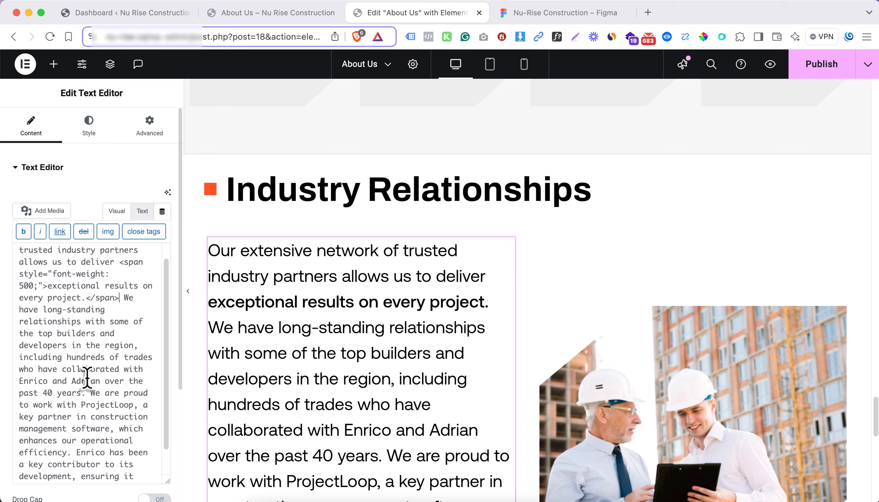
Wrap "over the past 40 years." in a span with font-weight: 500
{"action": "left_click", "coordinate": [96, 381]}
{"action": "key", "text": "super+v"}
{"action": "left_click", "coordinate": [46, 417]}
{"action": "type", "text": "</span"}
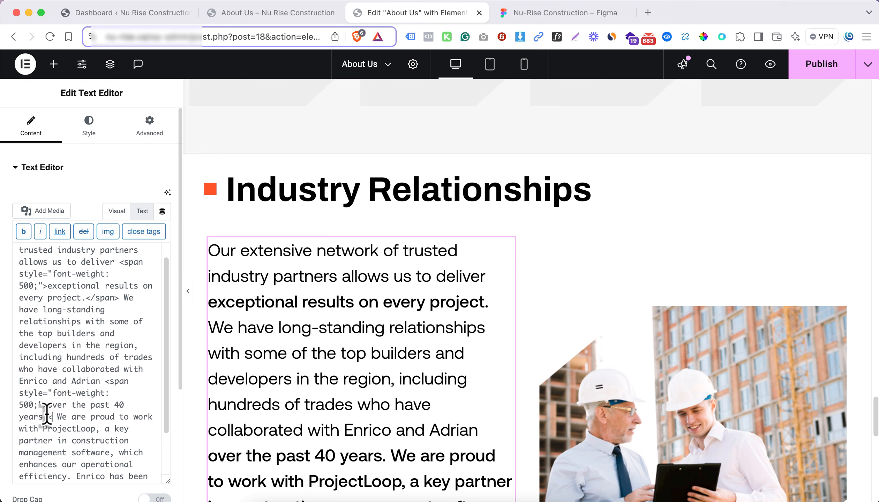
{"action": "type", "text": ">"}
{"action": "scroll", "coordinate": [45, 415], "scroll_direction": "down", "scroll_amount": 2}
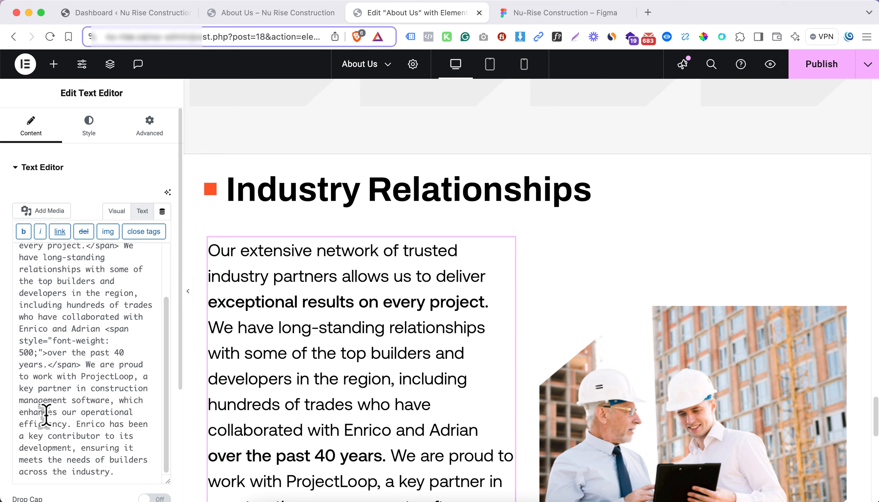
Wrap "with ProjectLoop," in a span with font-weight: 500
{"action": "left_click", "coordinate": [59, 377]}
{"action": "key", "text": "super+v"}
{"action": "left_click", "coordinate": [76, 401]}
{"action": "type", "text": "</span>"}
{"action": "scroll", "coordinate": [89, 421], "scroll_direction": "down", "scroll_amount": 1}
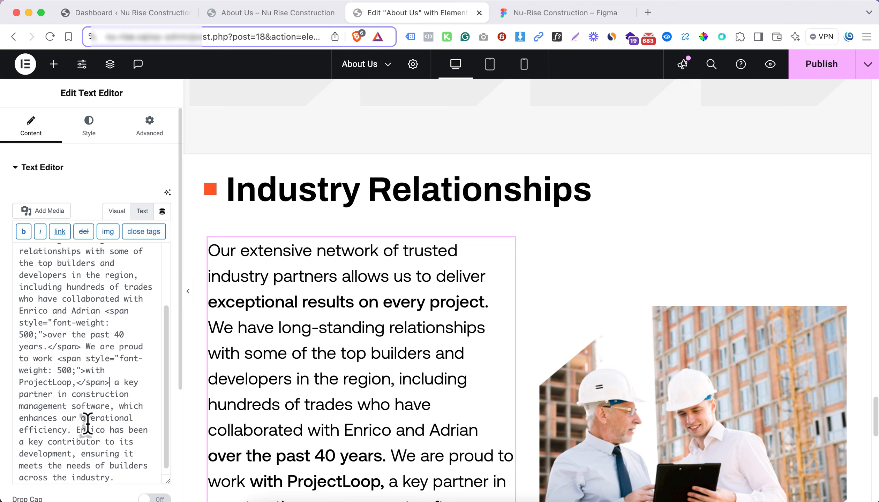
Wrap "enhances our operational efficiency." and "needs of builders across the industry." in spans with font-weight: 500
{"action": "left_click", "coordinate": [19, 418]}
{"action": "key", "text": "super+v"}
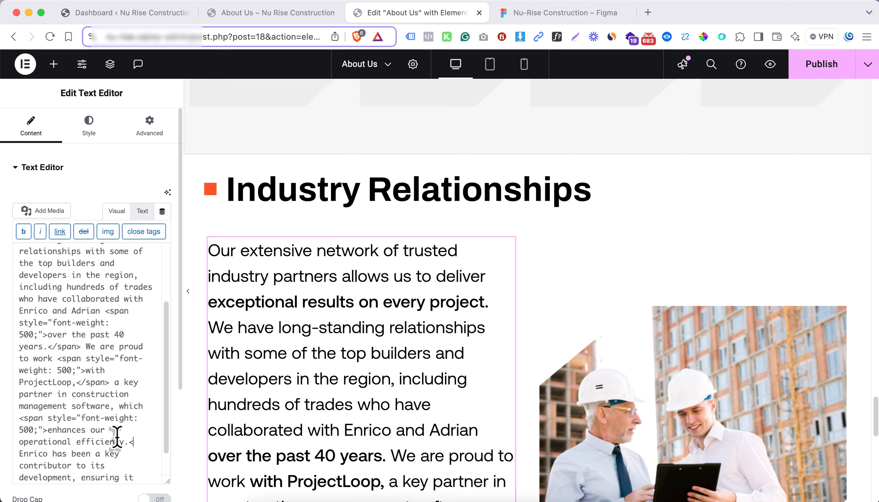
{"action": "type", "text": "/span>"}
{"action": "scroll", "coordinate": [118, 454], "scroll_direction": "down", "scroll_amount": 3}
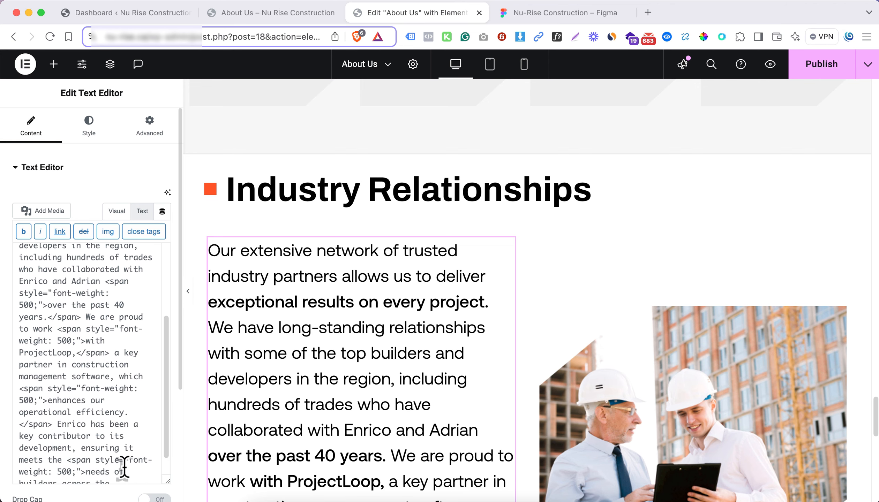
{"action": "left_click", "coordinate": [116, 474]}
{"action": "type", "text": "</span>"}
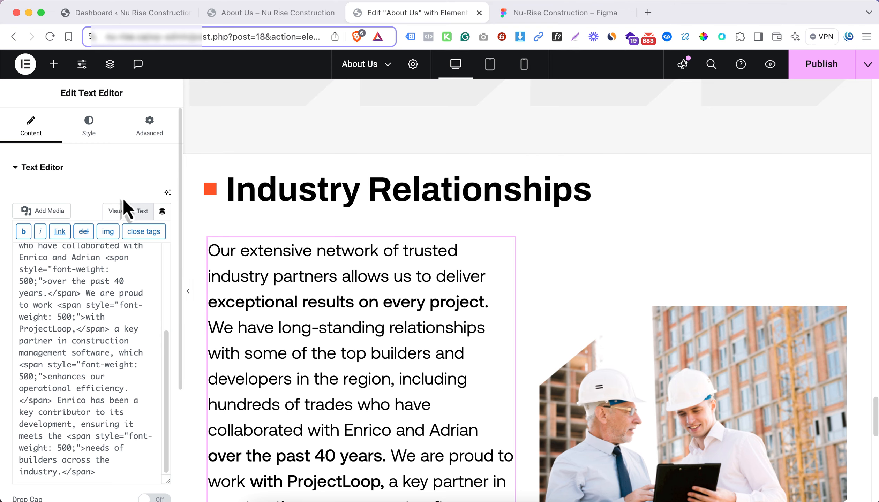
{"action": "left_click", "coordinate": [115, 211]}
Compare the paragraph's typography in Figma with the text widget's typography settings in Elementor
{"action": "left_click", "coordinate": [90, 129]}
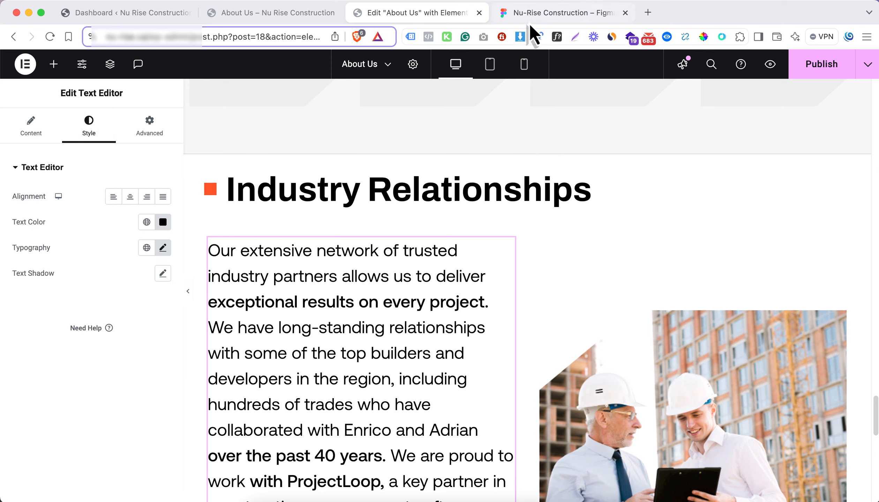
{"action": "left_click", "coordinate": [534, 14]}
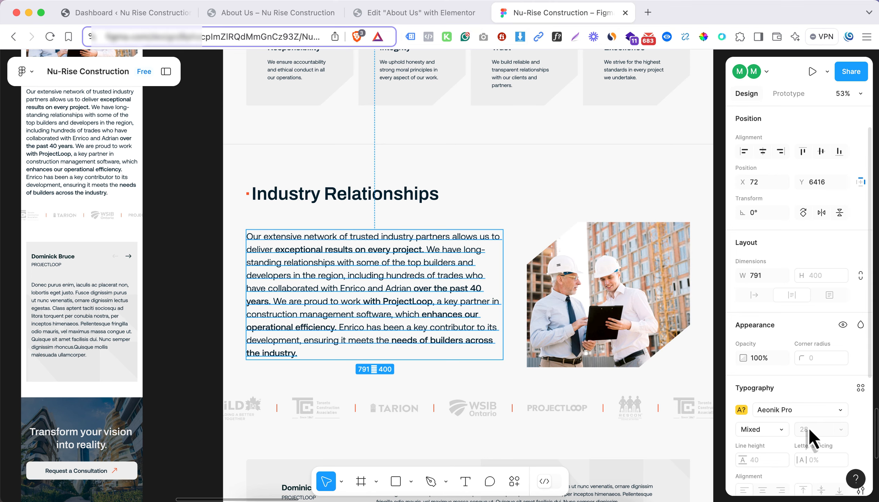
{"action": "left_click", "coordinate": [442, 19]}
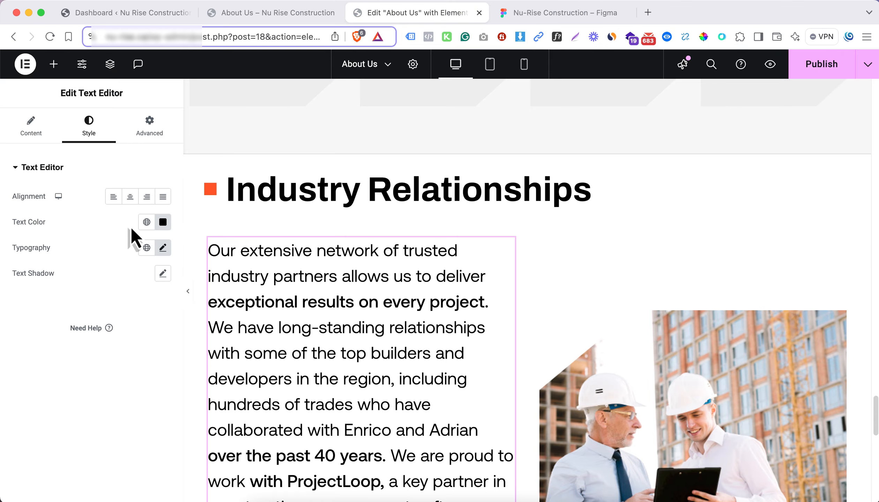
{"action": "left_click", "coordinate": [162, 248]}
{"action": "left_click", "coordinate": [99, 244]}
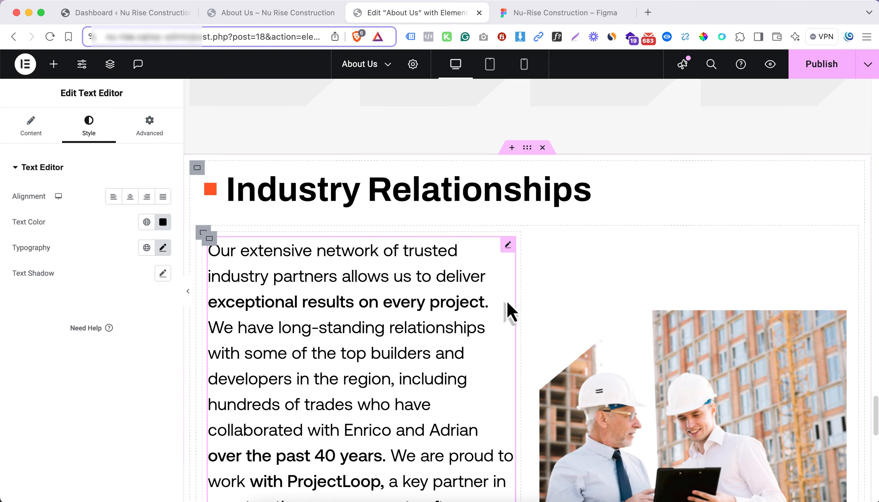
Remove the padding from the container that holds the paragraph and image columns
{"action": "scroll", "coordinate": [558, 288], "scroll_direction": "down", "scroll_amount": 5}
{"action": "scroll", "coordinate": [381, 249], "scroll_direction": "up", "scroll_amount": 2}
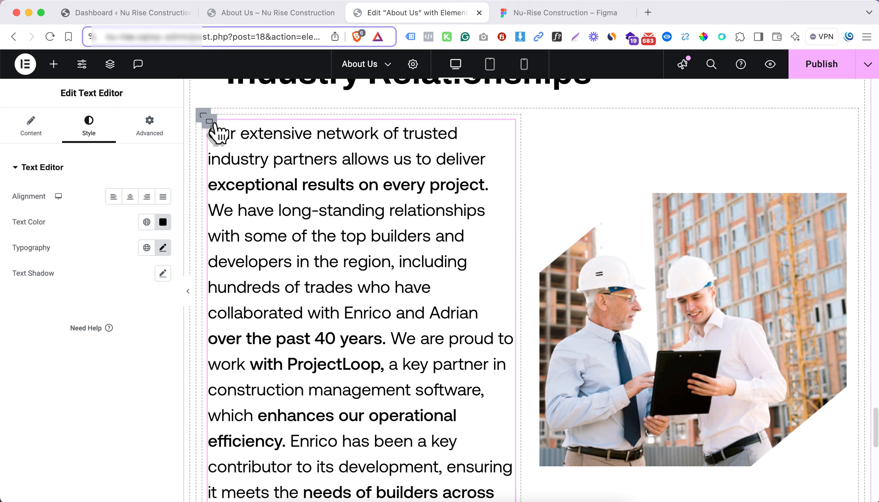
{"action": "left_click", "coordinate": [203, 118]}
{"action": "left_click", "coordinate": [204, 115]}
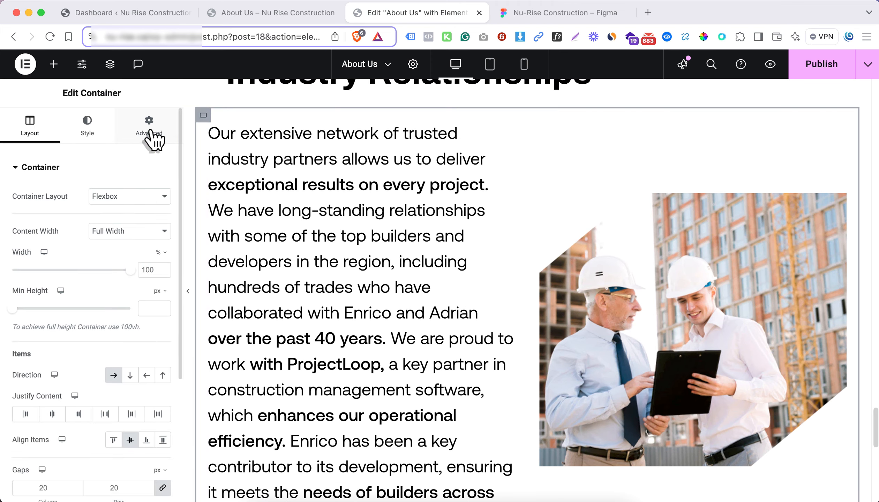
{"action": "left_click", "coordinate": [149, 126]}
{"action": "left_click", "coordinate": [163, 257]}
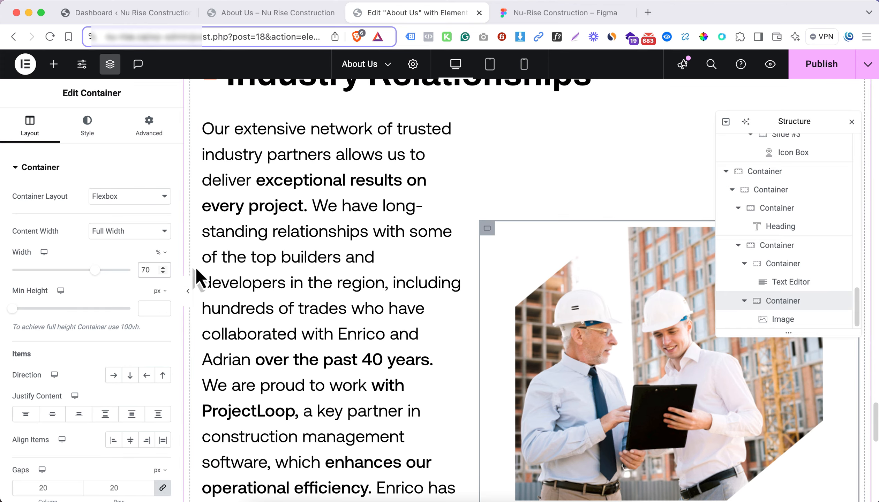
Set the image column's width to 30% and the paragraph column's width to 70%
{"action": "key", "text": "BackSpace"}
{"action": "type", "text": "30"}
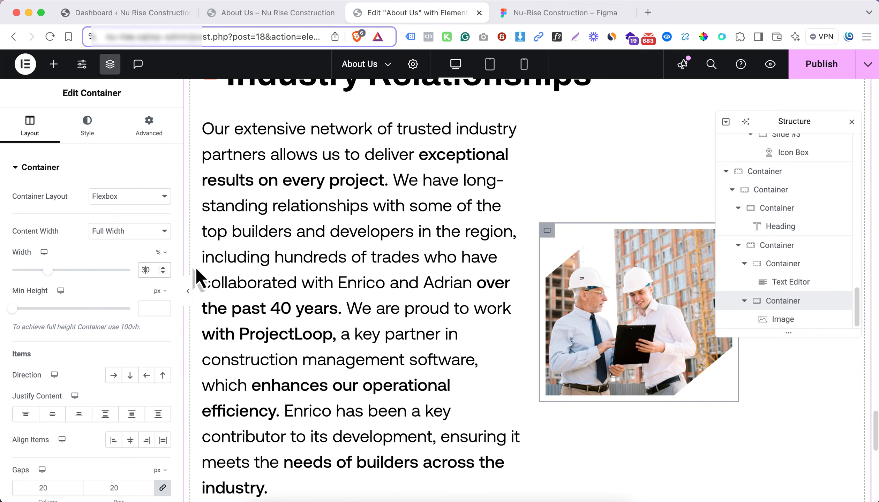
{"action": "left_click", "coordinate": [789, 265]}
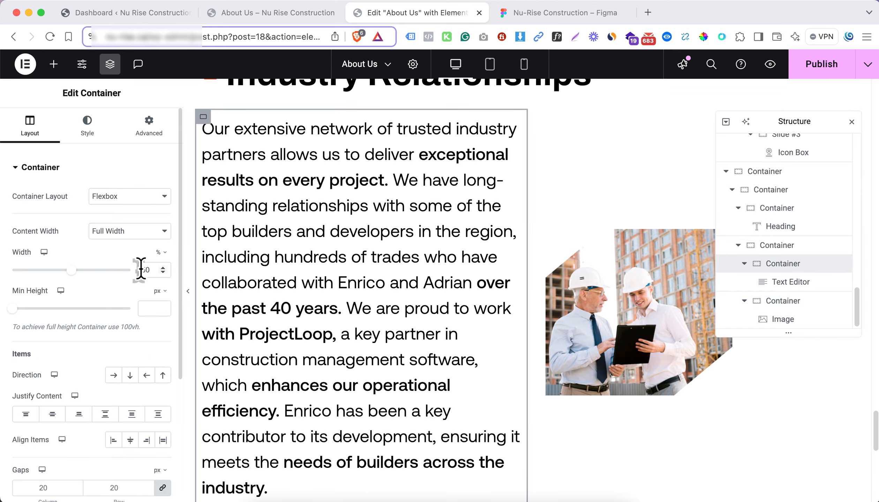
{"action": "type", "text": "7"}
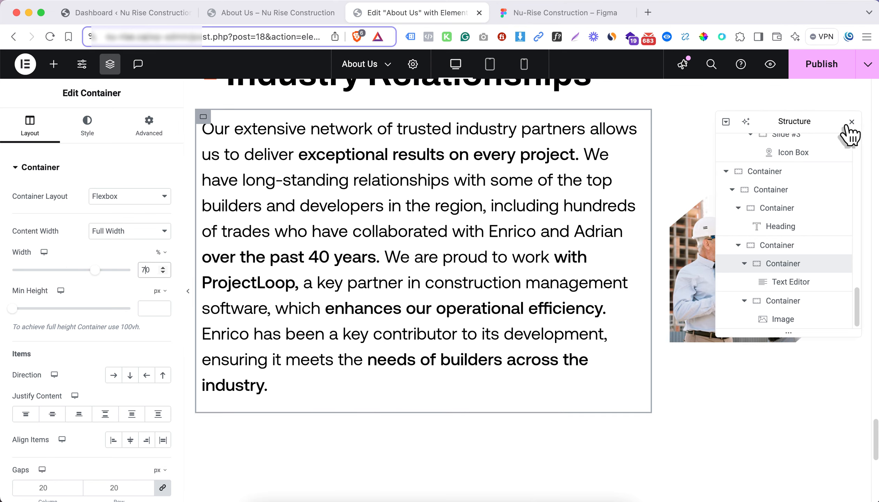
{"action": "scroll", "coordinate": [535, 216], "scroll_direction": "up", "scroll_amount": 2}
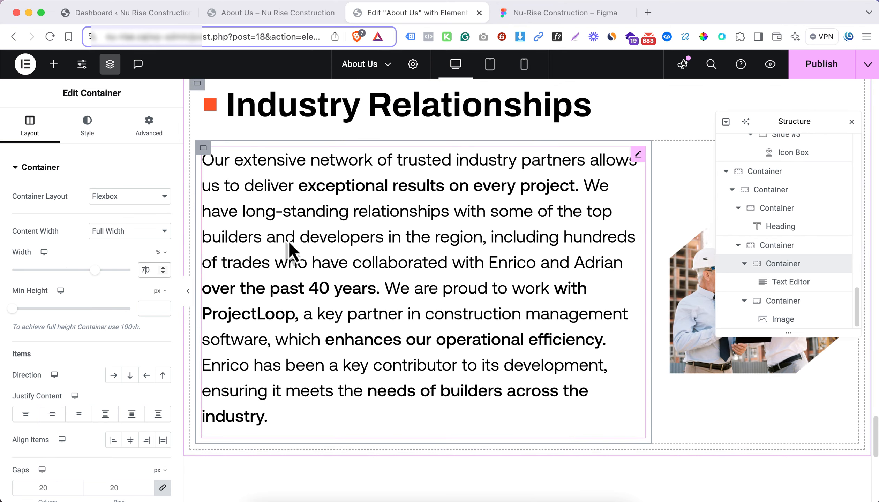
Preview the Industry Relationships section without the editing panel, and reduce the paragraph's text size and line spacing
{"action": "left_click", "coordinate": [190, 296]}
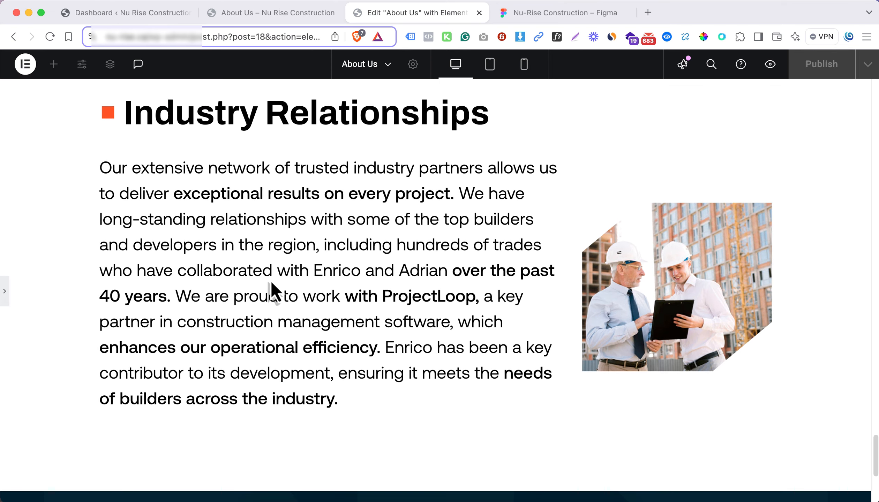
{"action": "scroll", "coordinate": [270, 280], "scroll_direction": "up", "scroll_amount": 2}
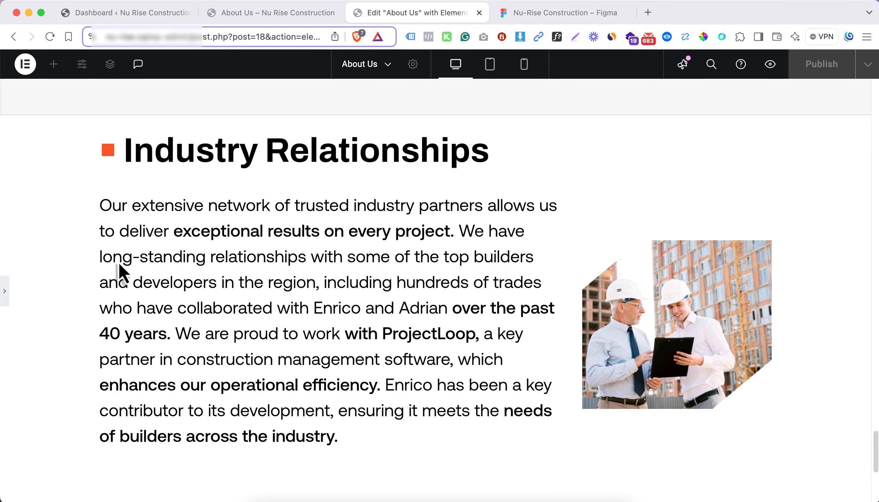
{"action": "left_click", "coordinate": [558, 274]}
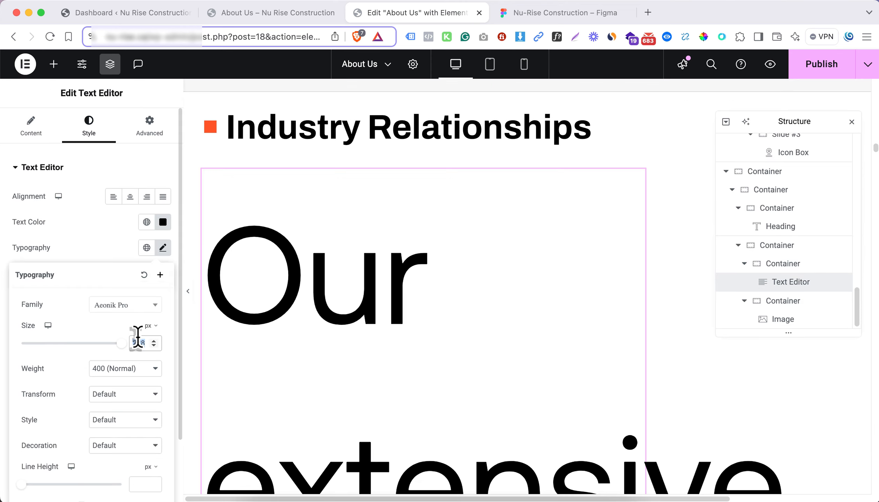
{"action": "key", "text": "BackSpace"}
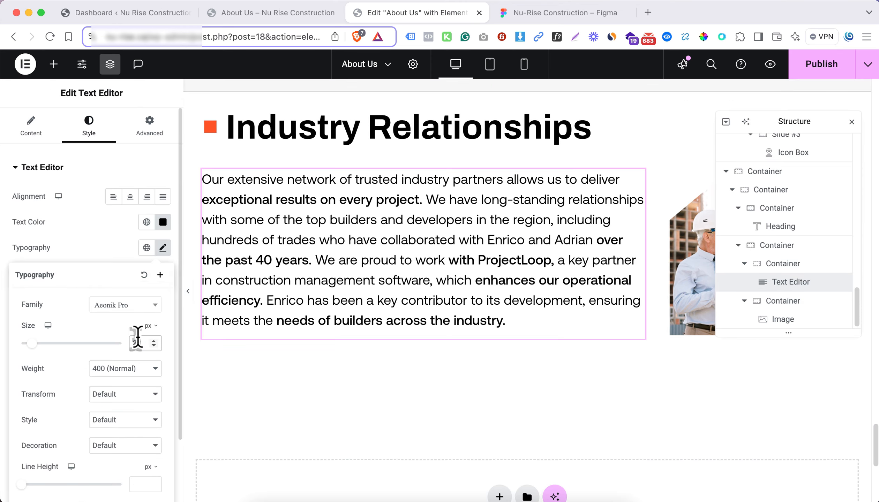
In the tablet view, set the width of the column holding the Industry Relationships paragraph to 100%
{"action": "left_click", "coordinate": [490, 64]}
{"action": "left_click", "coordinate": [649, 366]}
{"action": "left_click", "coordinate": [318, 261]}
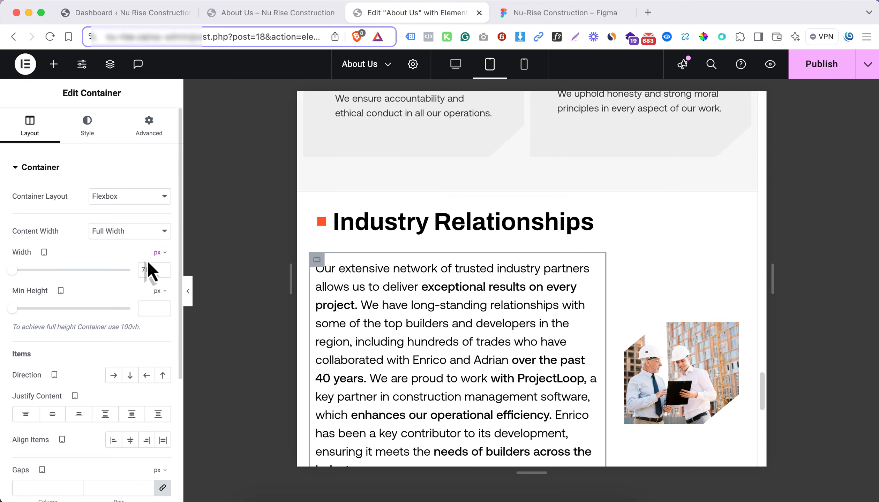
{"action": "left_click", "coordinate": [159, 252]}
{"action": "left_click", "coordinate": [157, 270]}
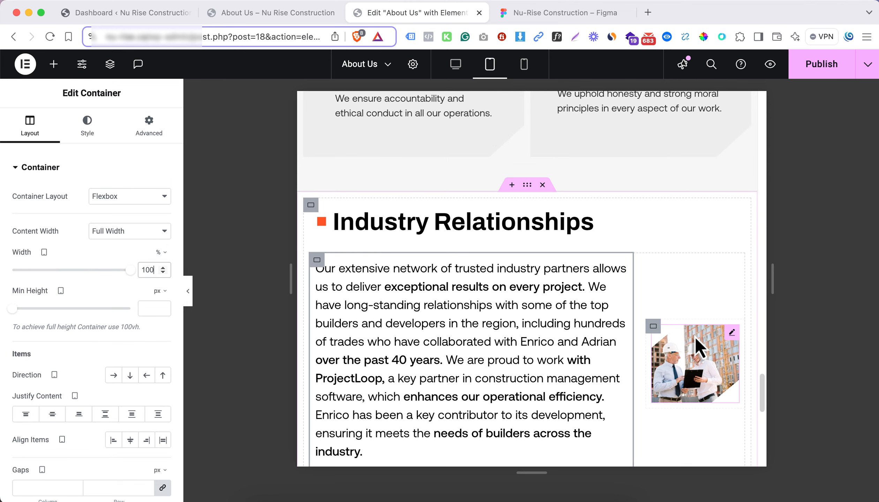
Set the image column's width to 100% for the tablet view
{"action": "left_click", "coordinate": [656, 327]}
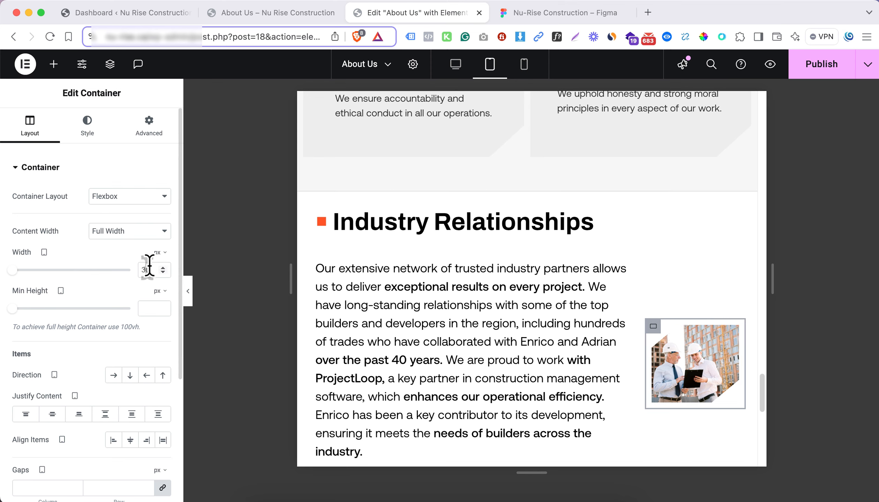
{"action": "left_click", "coordinate": [165, 254]}
{"action": "left_click", "coordinate": [163, 269]}
{"action": "left_click", "coordinate": [150, 269]}
{"action": "type", "text": "100"}
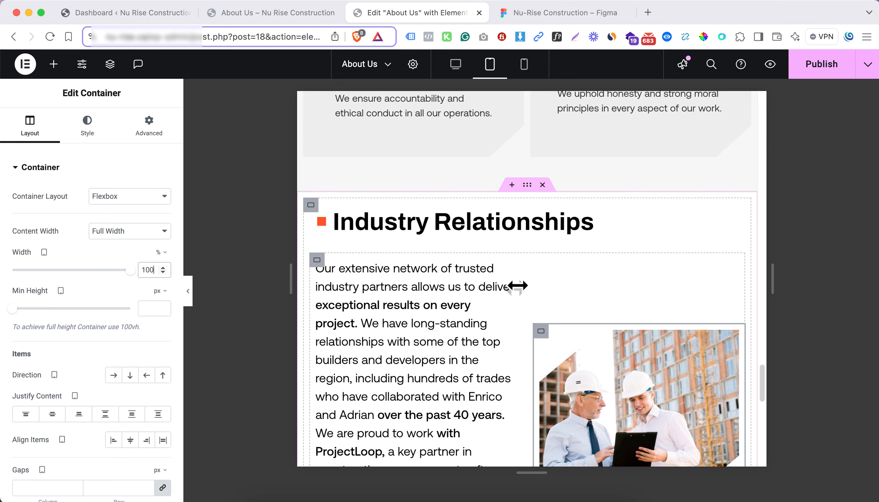
Set the tablet direction of the container holding the paragraph and image columns to Column - reversed
{"action": "right_click", "coordinate": [320, 275]}
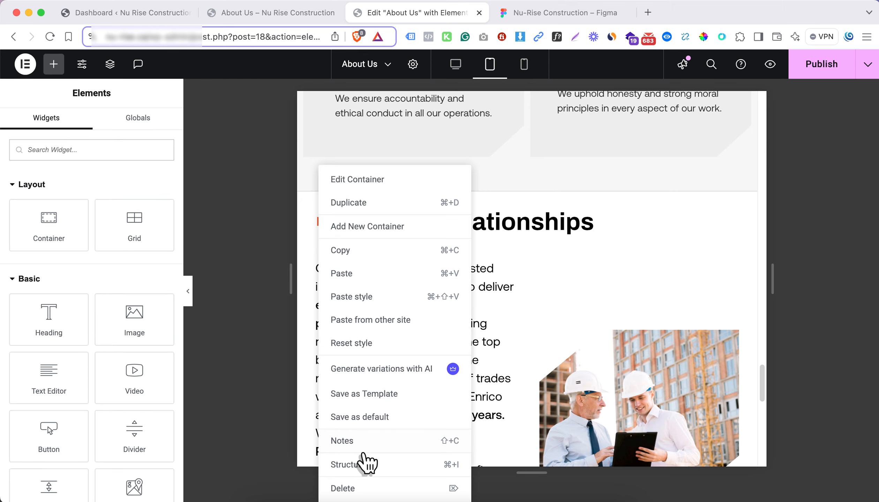
{"action": "left_click", "coordinate": [464, 463]}
{"action": "left_click", "coordinate": [787, 248]}
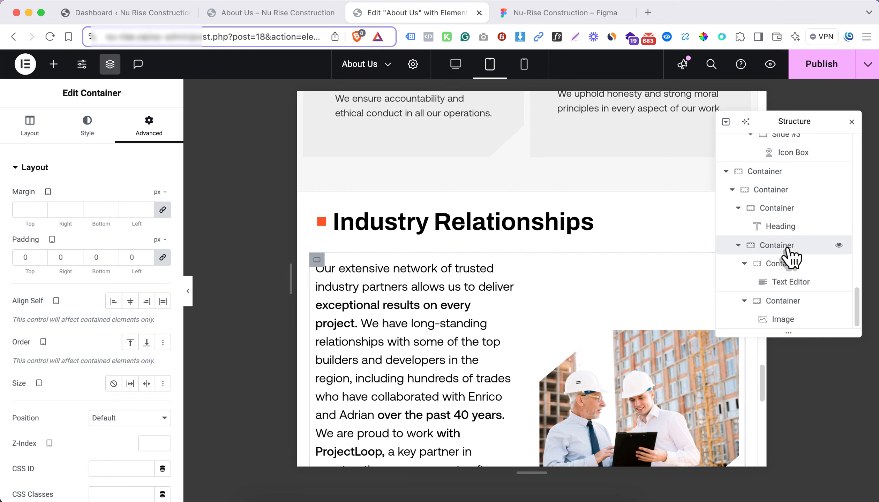
{"action": "left_click", "coordinate": [32, 125]}
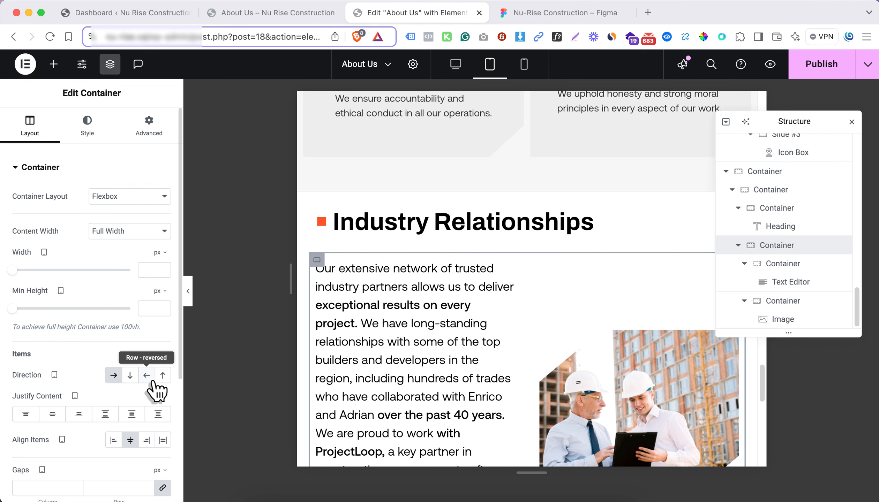
{"action": "left_click", "coordinate": [162, 375]}
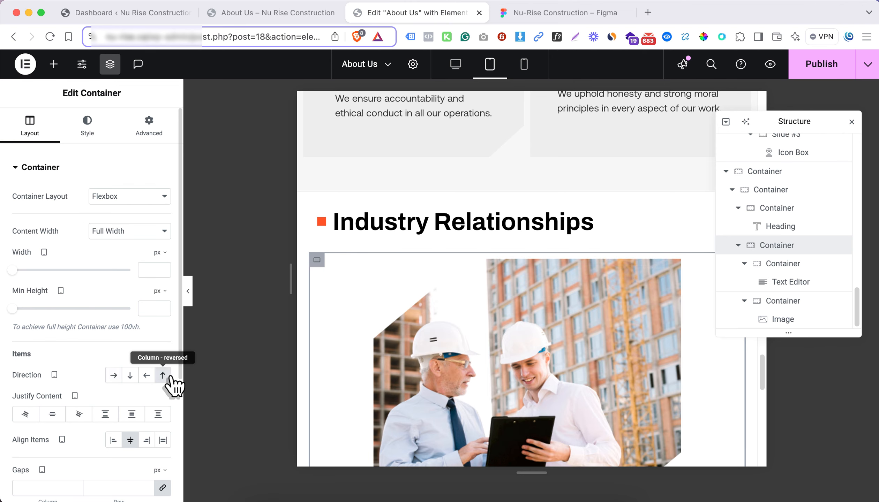
{"action": "scroll", "coordinate": [383, 321], "scroll_direction": "down", "scroll_amount": 2}
{"action": "scroll", "coordinate": [408, 318], "scroll_direction": "down", "scroll_amount": 1}
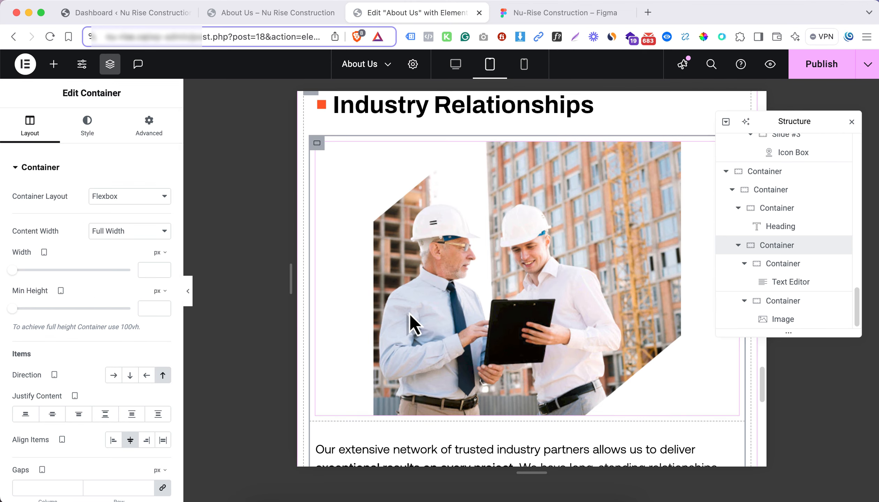
Align the Industry Relationships image to the left in the tablet view
{"action": "left_click", "coordinate": [418, 312]}
{"action": "left_click", "coordinate": [89, 127]}
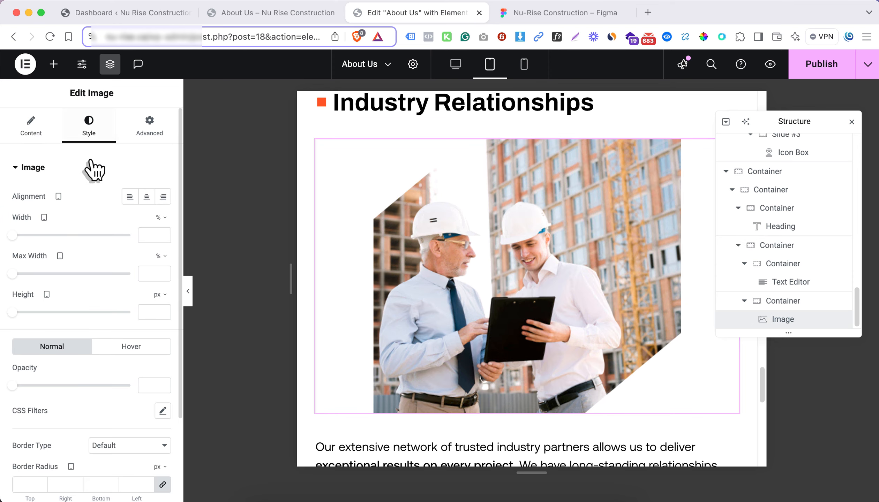
{"action": "left_click", "coordinate": [130, 199]}
{"action": "scroll", "coordinate": [501, 300], "scroll_direction": "down", "scroll_amount": 1}
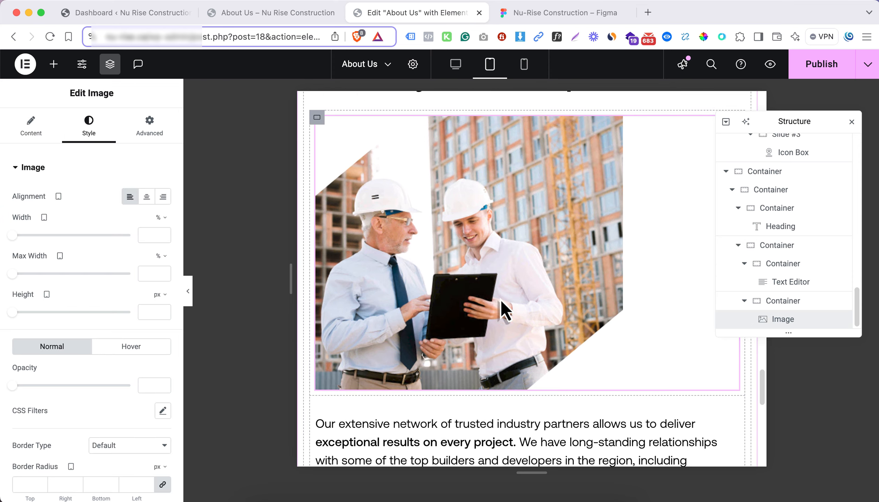
Compare the Industry Relationships section's mobile layout with the mobile design in Figma
{"action": "left_click", "coordinate": [524, 66]}
{"action": "scroll", "coordinate": [516, 225], "scroll_direction": "up", "scroll_amount": 5}
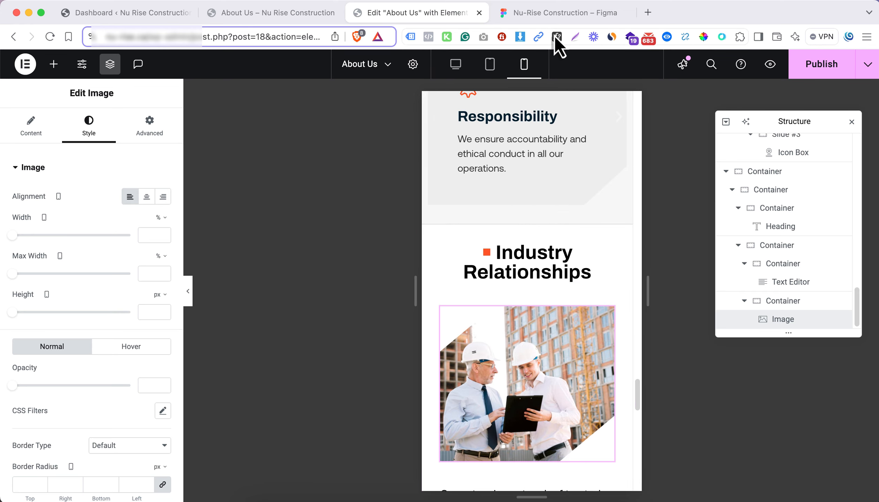
{"action": "left_click", "coordinate": [552, 16]}
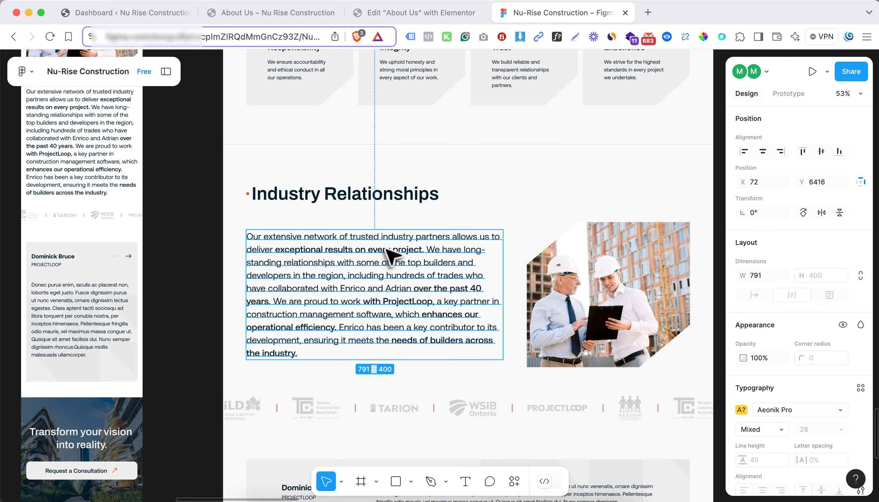
{"action": "scroll", "coordinate": [150, 265], "scroll_direction": "left", "scroll_amount": 4}
{"action": "scroll", "coordinate": [238, 225], "scroll_direction": "up", "scroll_amount": 6}
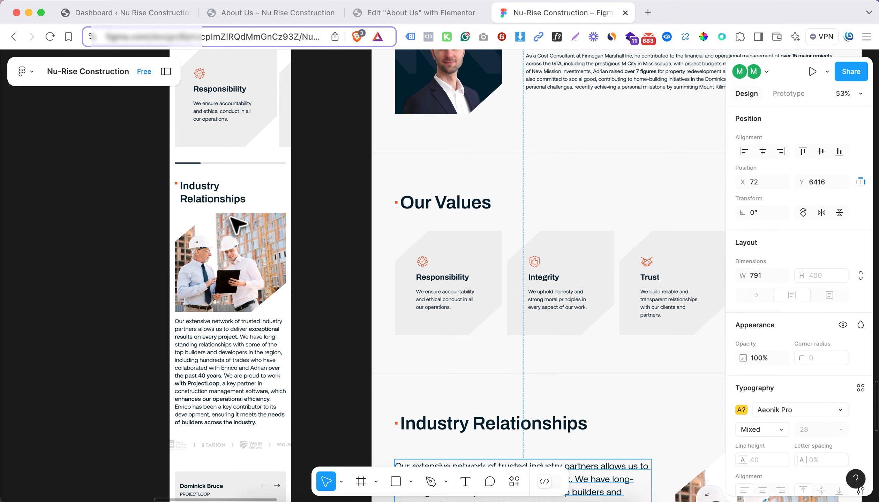
{"action": "scroll", "coordinate": [300, 265], "scroll_direction": "down", "scroll_amount": 2}
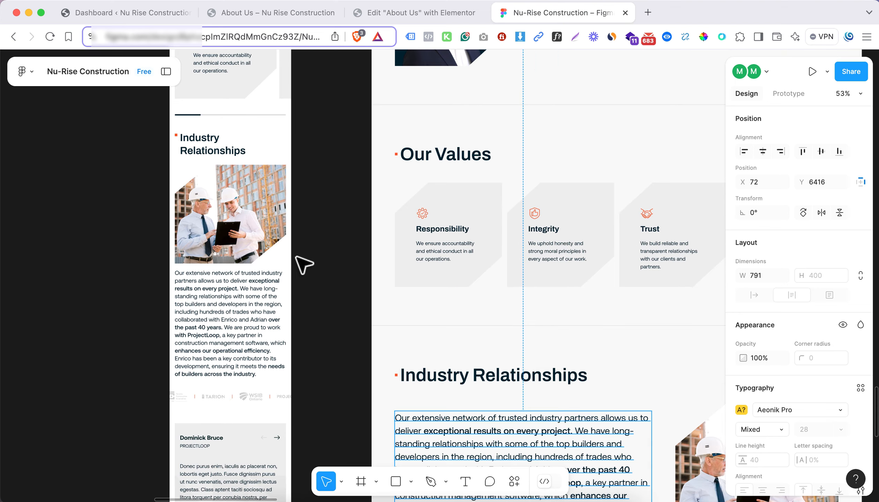
{"action": "scroll", "coordinate": [443, 223], "scroll_direction": "down", "scroll_amount": 3}
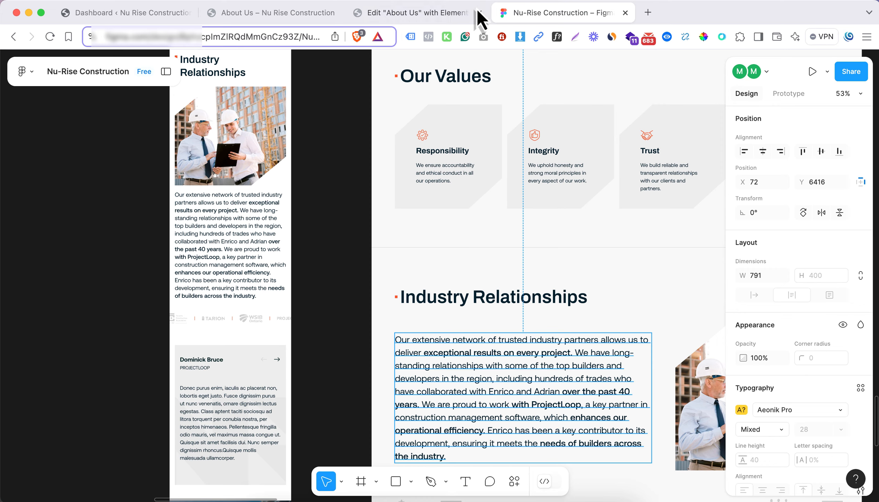
{"action": "left_click", "coordinate": [453, 14]}
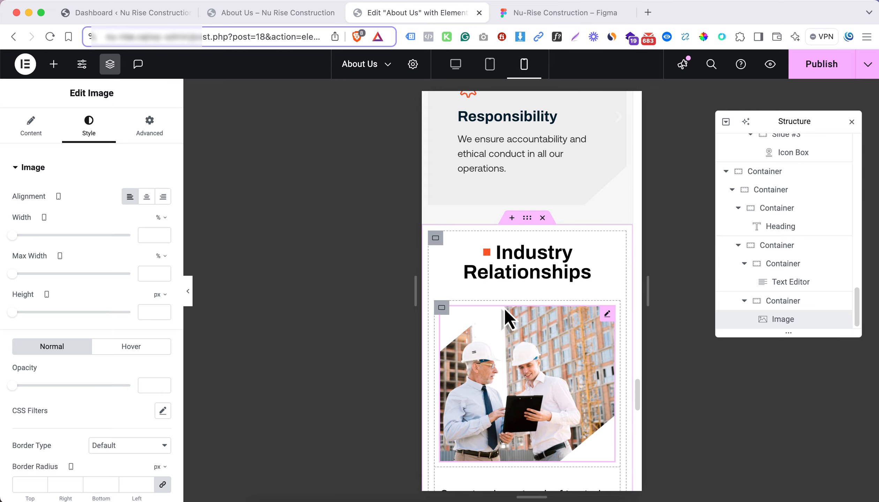
{"action": "left_click", "coordinate": [516, 275]}
Examine the partner logo strip and testimonial card beneath the Industry Relationships section in the Figma desktop design
{"action": "left_click", "coordinate": [545, 13]}
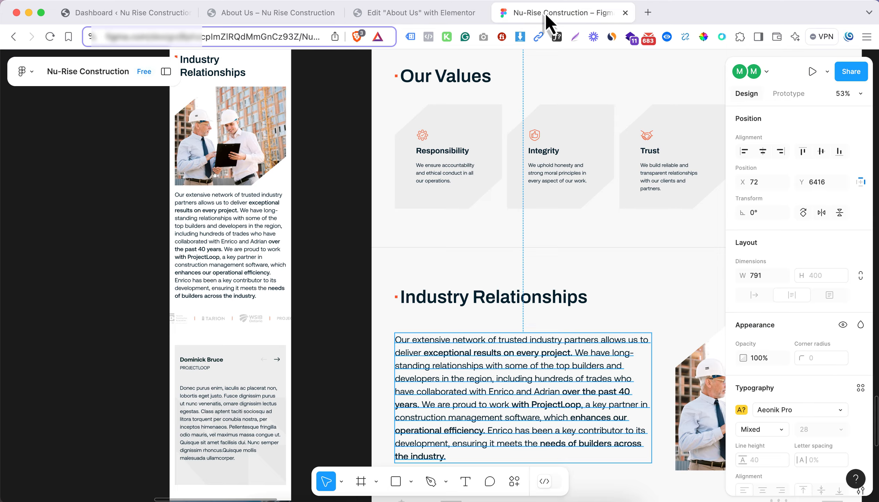
{"action": "scroll", "coordinate": [424, 321], "scroll_direction": "down", "scroll_amount": 6}
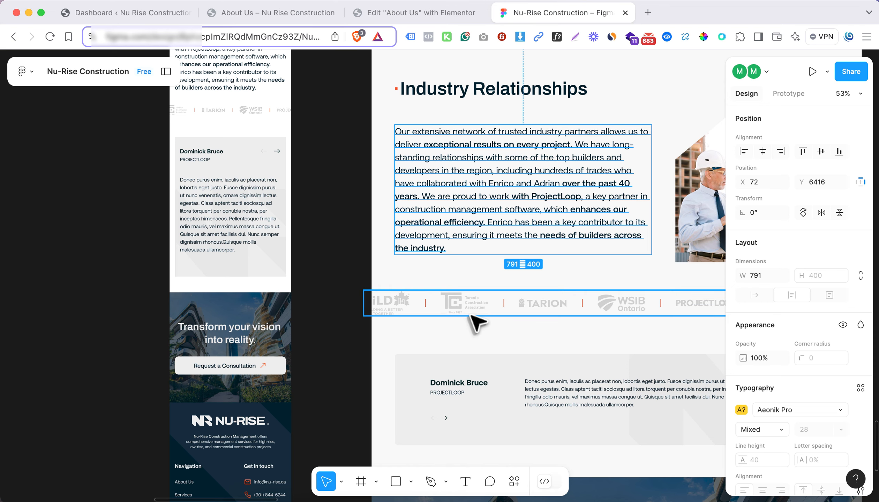
{"action": "scroll", "coordinate": [471, 319], "scroll_direction": "right", "scroll_amount": 5}
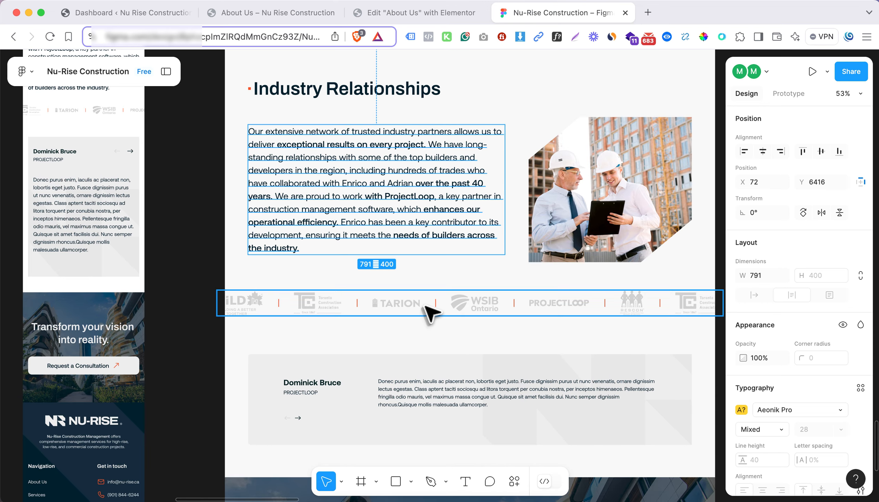
{"action": "scroll", "coordinate": [442, 396], "scroll_direction": "down", "scroll_amount": 2}
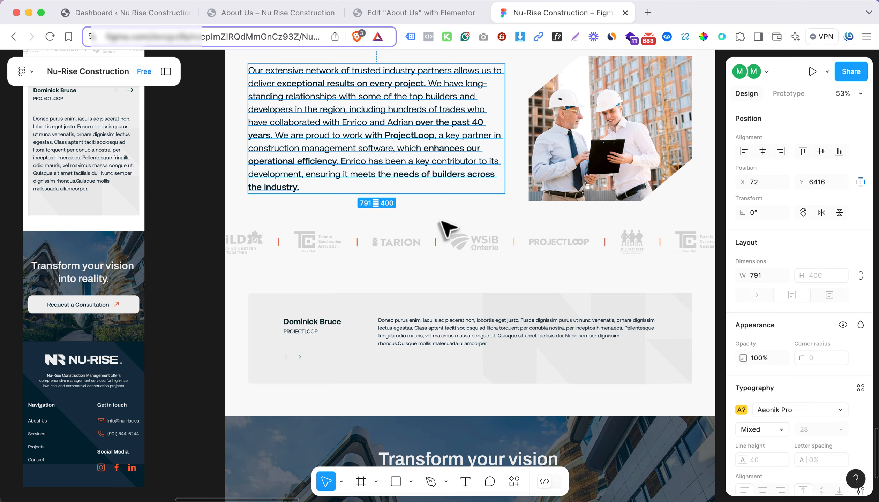
{"action": "left_click", "coordinate": [419, 12]}
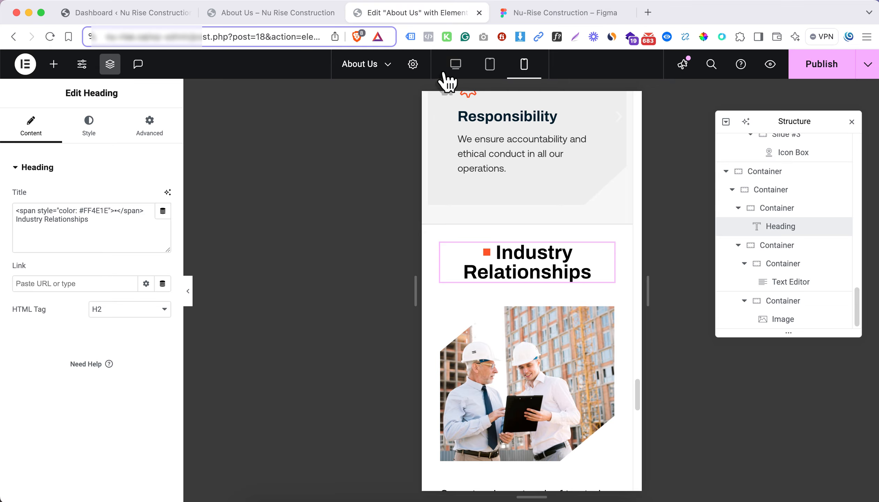
{"action": "left_click", "coordinate": [456, 66]}
{"action": "scroll", "coordinate": [524, 195], "scroll_direction": "down", "scroll_amount": 4}
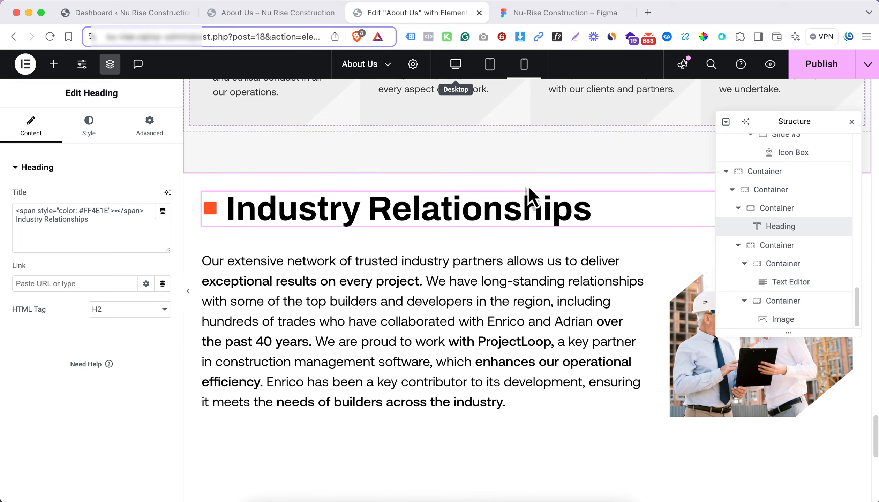
{"action": "scroll", "coordinate": [528, 190], "scroll_direction": "down", "scroll_amount": 5}
{"action": "left_click", "coordinate": [498, 354]}
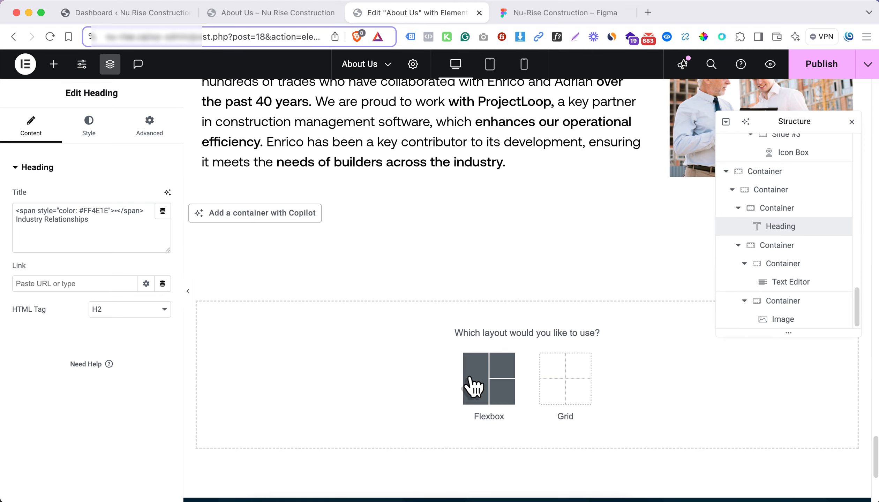
{"action": "left_click", "coordinate": [474, 385]}
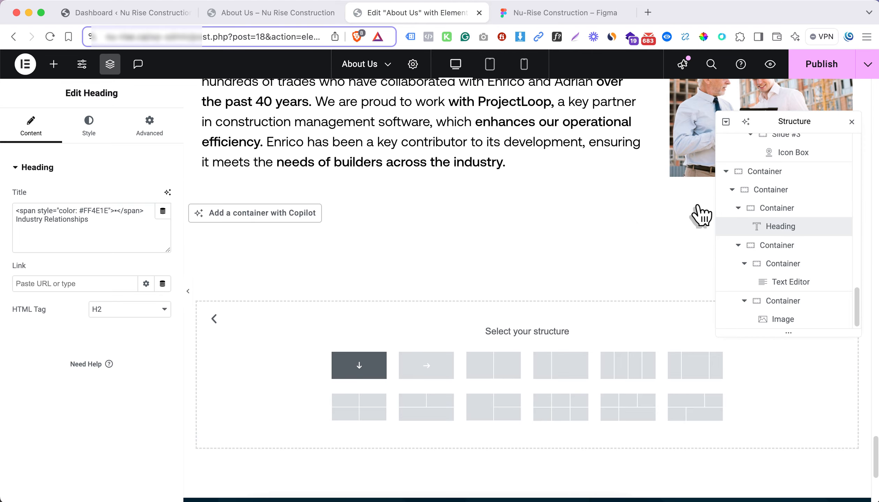
{"action": "left_click", "coordinate": [852, 123]}
Check the section's background in Figma and apply the light grey global background color #F1F0F0 to the Industry Relationships container
{"action": "scroll", "coordinate": [576, 208], "scroll_direction": "up", "scroll_amount": 2}
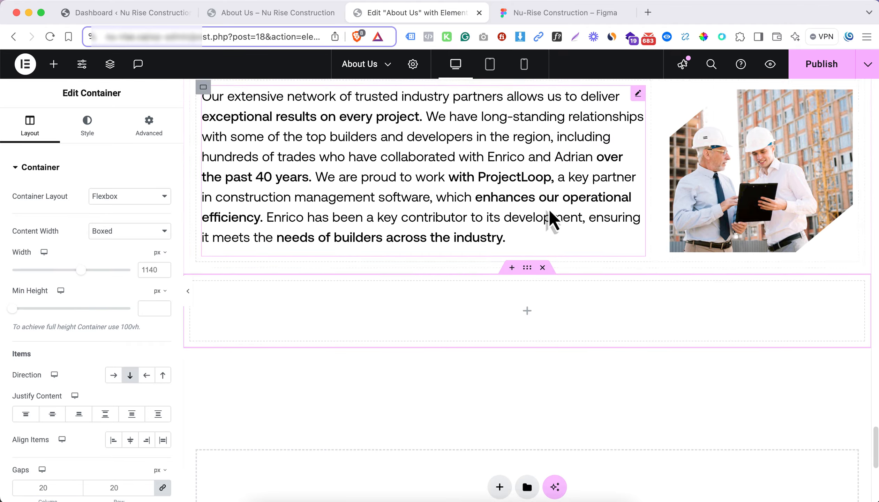
{"action": "scroll", "coordinate": [516, 203], "scroll_direction": "up", "scroll_amount": 5}
{"action": "left_click", "coordinate": [565, 14]}
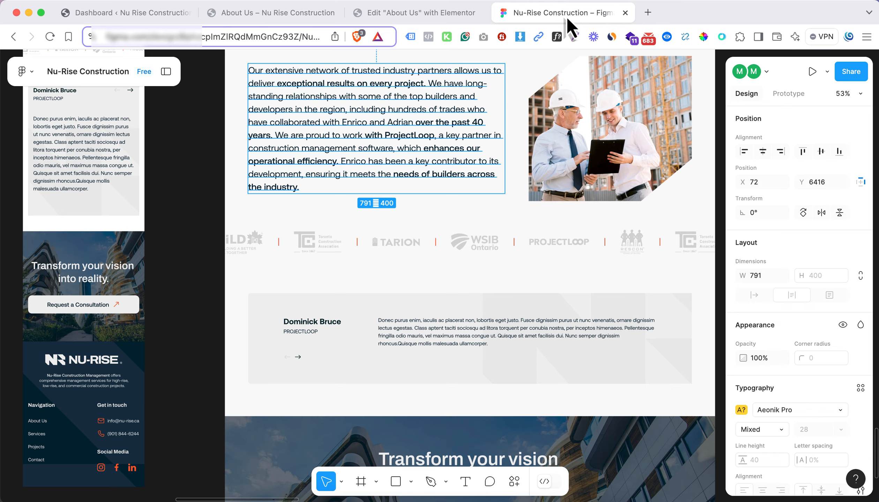
{"action": "scroll", "coordinate": [497, 196], "scroll_direction": "up", "scroll_amount": 3}
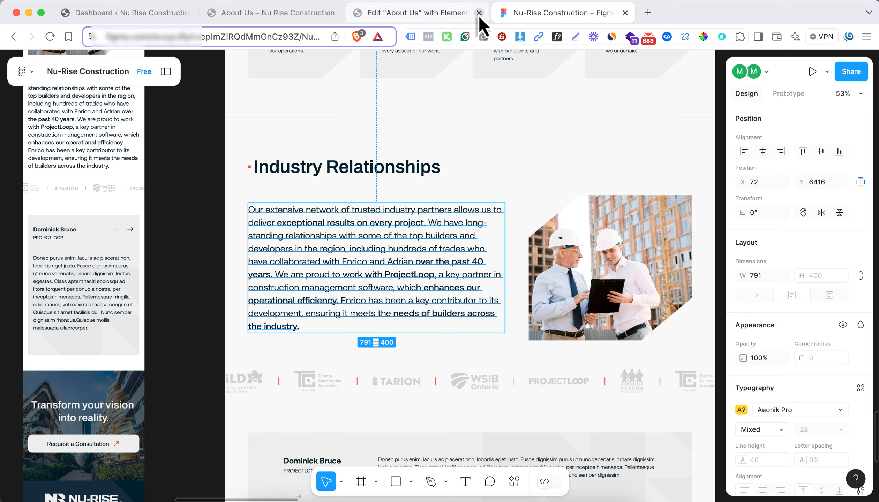
{"action": "left_click", "coordinate": [464, 14]}
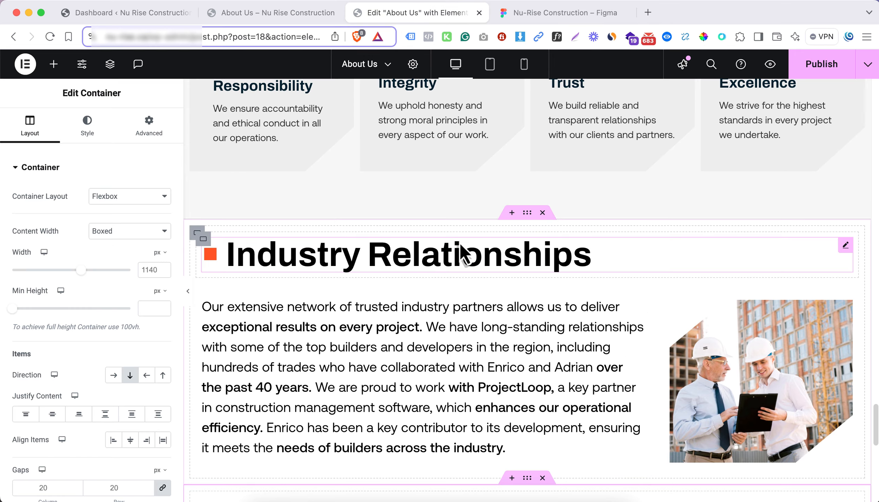
{"action": "left_click", "coordinate": [88, 128]}
{"action": "left_click", "coordinate": [116, 222]}
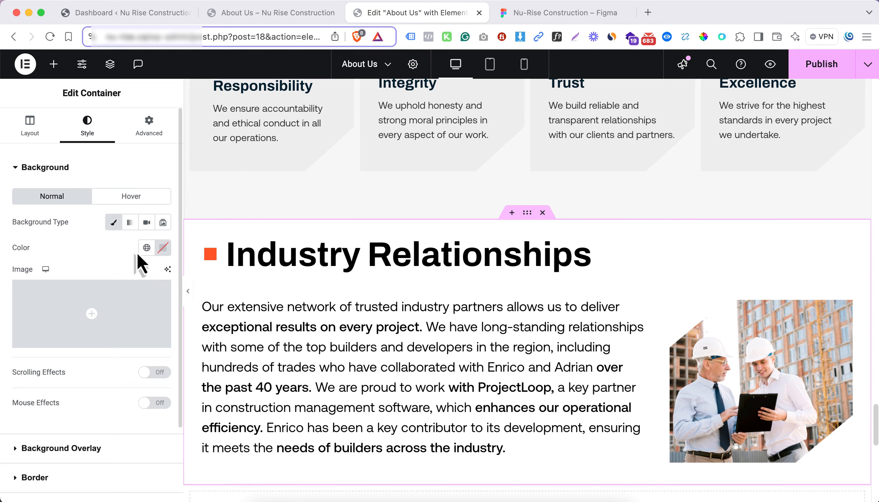
{"action": "left_click", "coordinate": [146, 249]}
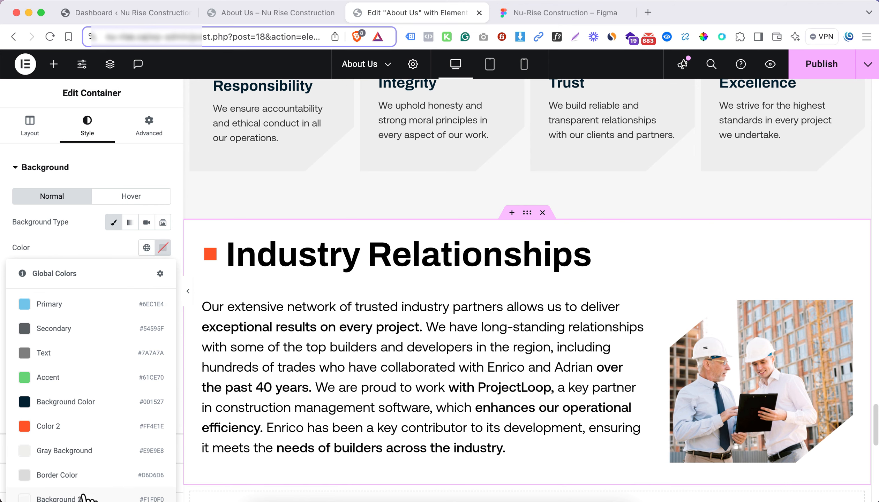
{"action": "left_click", "coordinate": [83, 498]}
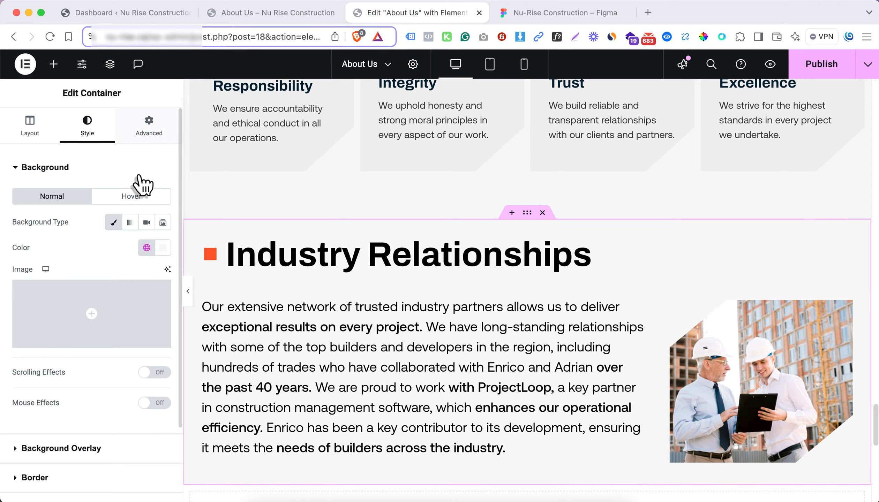
Switch the Industry Relationships container's padding to percent, unlink its sides and set the top padding to 6%
{"action": "left_click", "coordinate": [149, 126]}
{"action": "left_click", "coordinate": [157, 240]}
{"action": "left_click", "coordinate": [159, 259]}
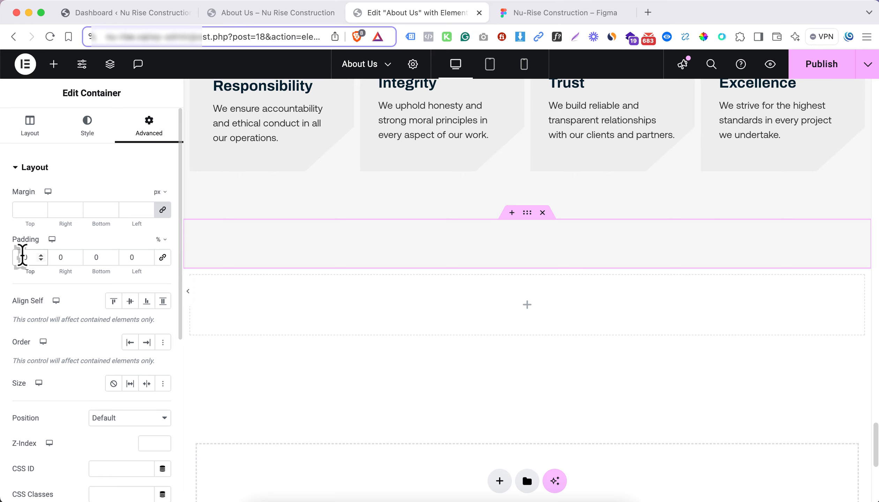
{"action": "left_click", "coordinate": [22, 257]}
{"action": "type", "text": "6"}
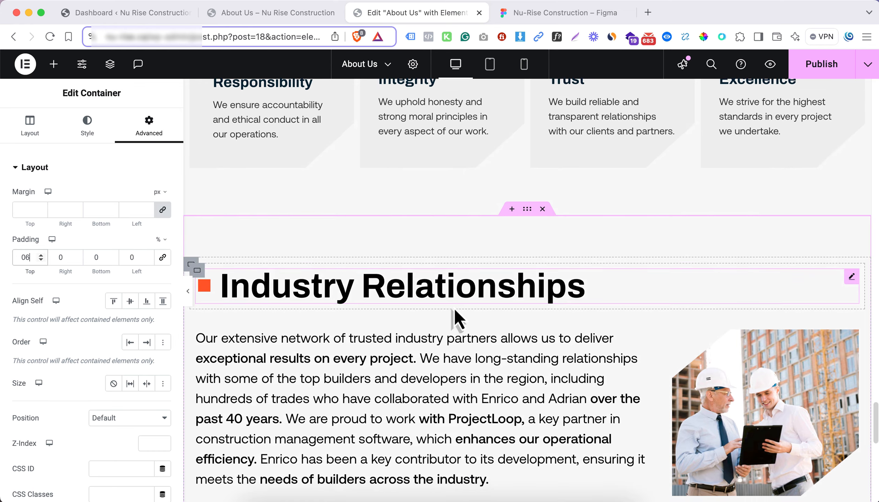
{"action": "scroll", "coordinate": [436, 312], "scroll_direction": "down", "scroll_amount": 4}
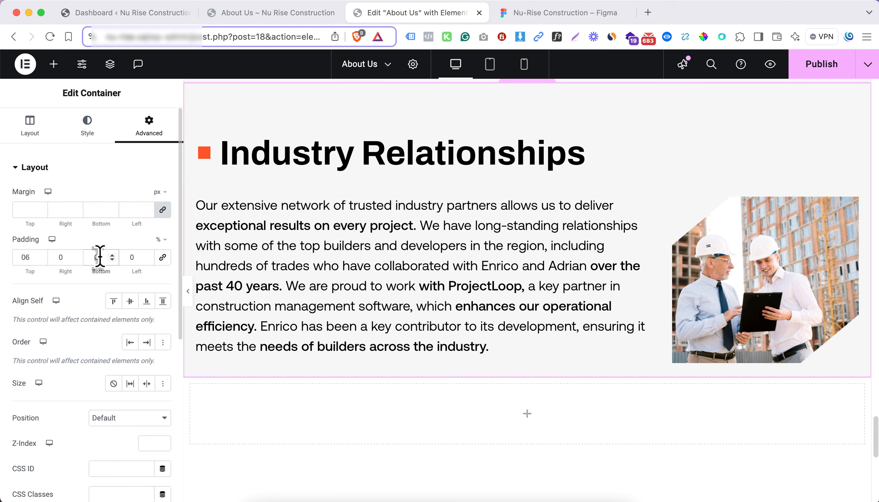
Set the Industry Relationships container's bottom padding to 3% and check the section against the Figma design
{"action": "key", "text": "Up"}
{"action": "key", "text": "Up"}
{"action": "key", "text": "Up"}
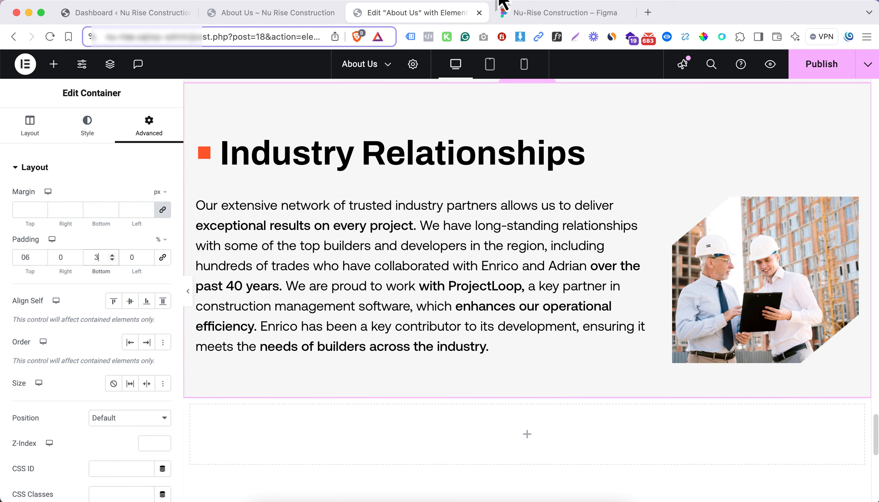
{"action": "left_click", "coordinate": [556, 14]}
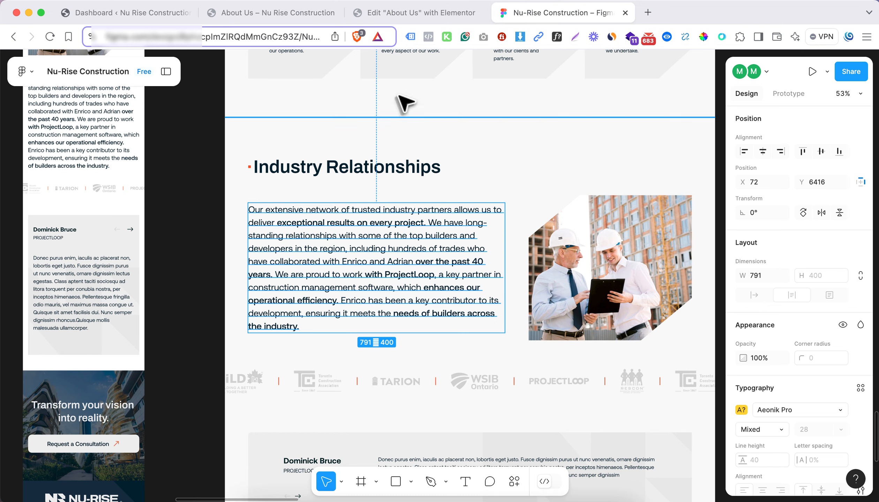
{"action": "left_click", "coordinate": [399, 17]}
Add a Carousel widget to the empty container below Industry Relationships and compare it with the logo strip in Figma
{"action": "scroll", "coordinate": [511, 373], "scroll_direction": "down", "scroll_amount": 1}
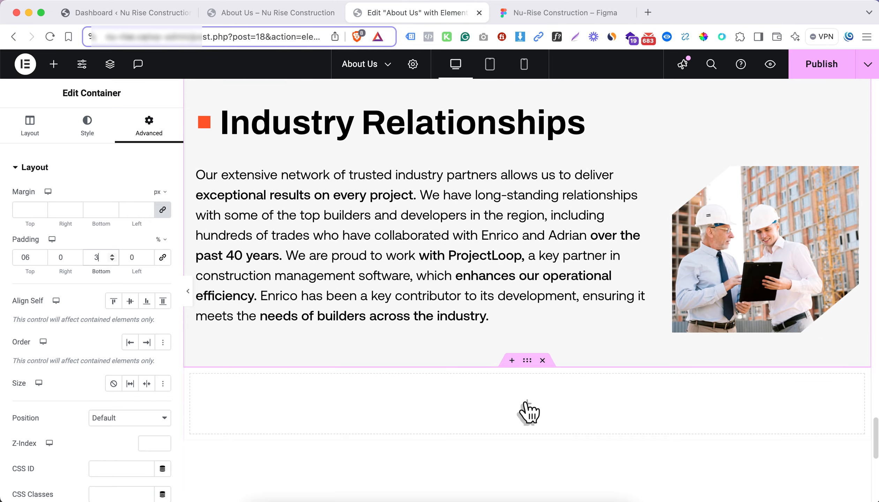
{"action": "left_click", "coordinate": [525, 405]}
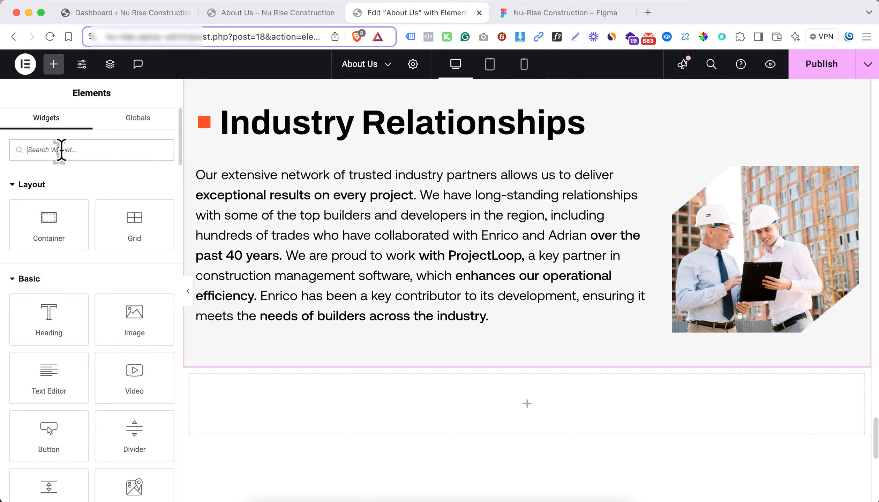
{"action": "type", "text": "slid"}
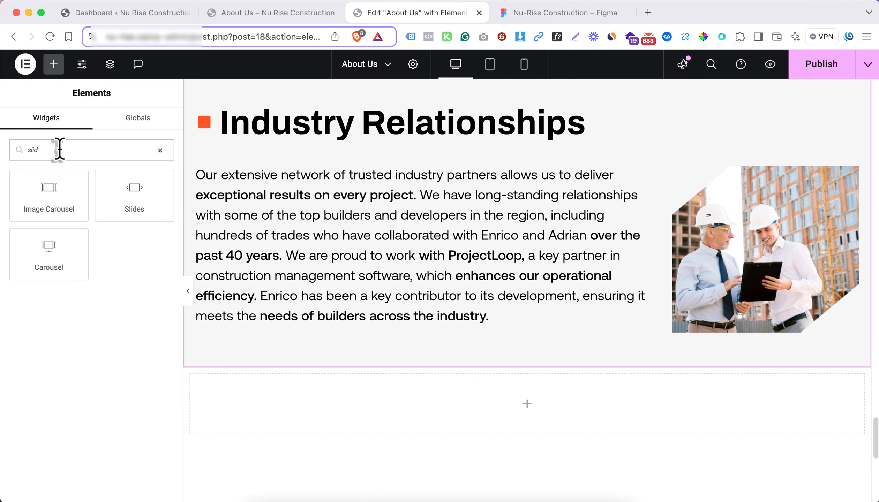
{"action": "left_click_drag", "start_coordinate": [55, 255], "coordinate": [455, 406]}
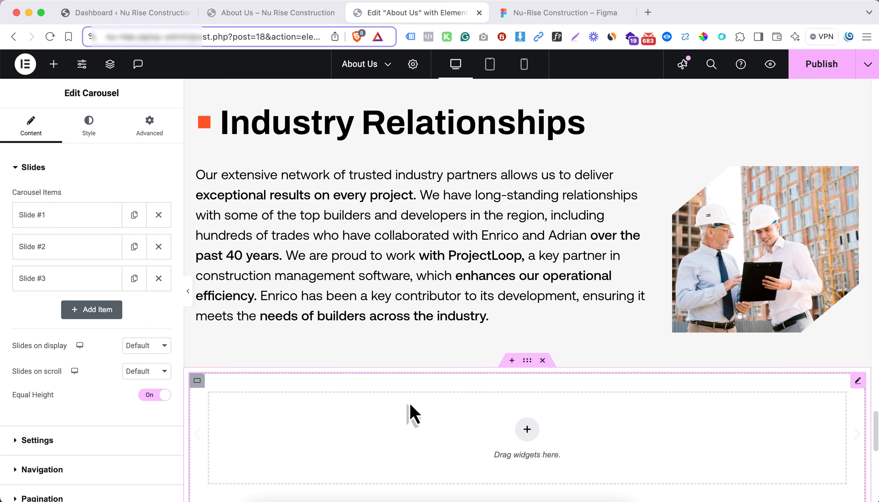
{"action": "left_click", "coordinate": [535, 14]}
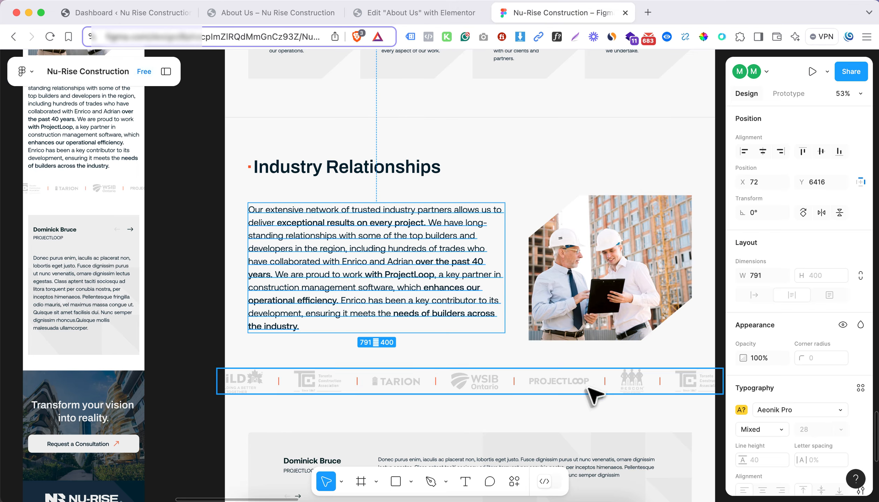
{"action": "left_click", "coordinate": [412, 13]}
Duplicate Slide #3 in the carousel and expand the settings of Slide #1
{"action": "scroll", "coordinate": [416, 331], "scroll_direction": "down", "scroll_amount": 2}
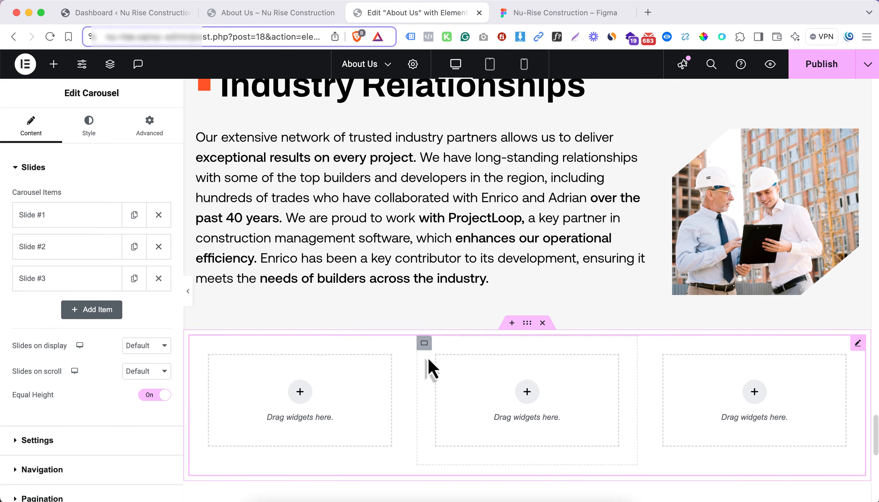
{"action": "right_click", "coordinate": [425, 345]}
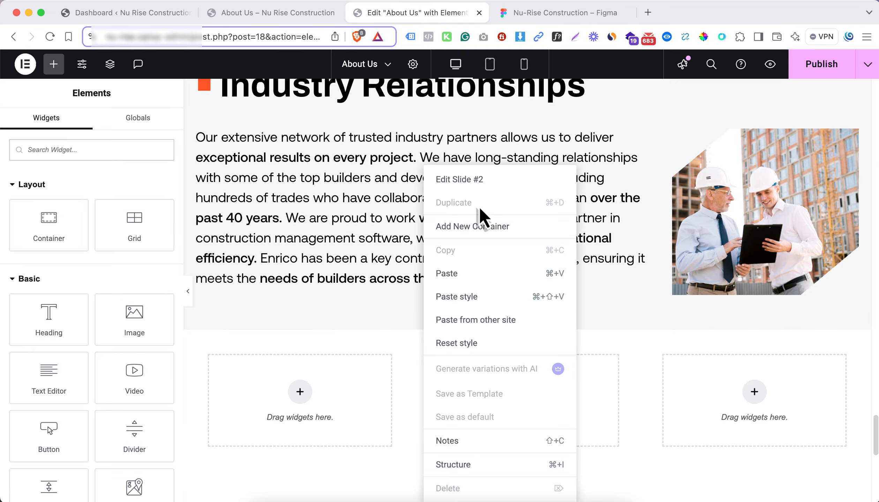
{"action": "left_click", "coordinate": [336, 405]}
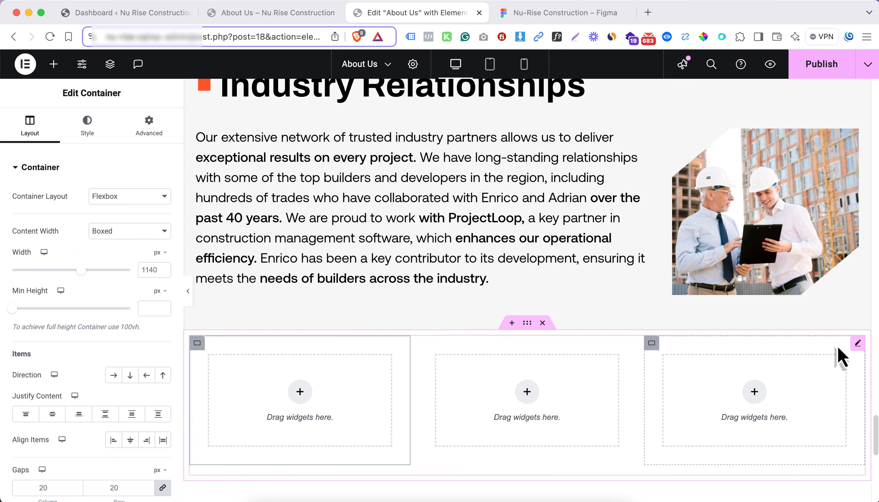
{"action": "left_click", "coordinate": [857, 343]}
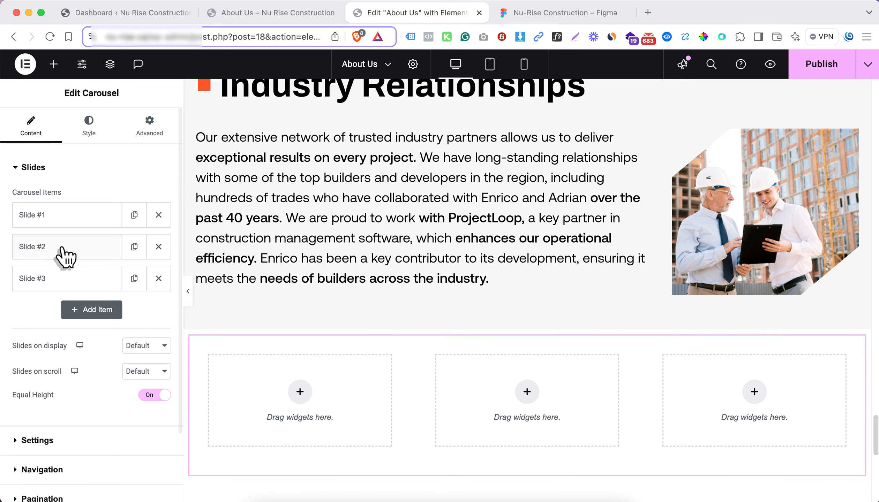
{"action": "left_click", "coordinate": [128, 287]}
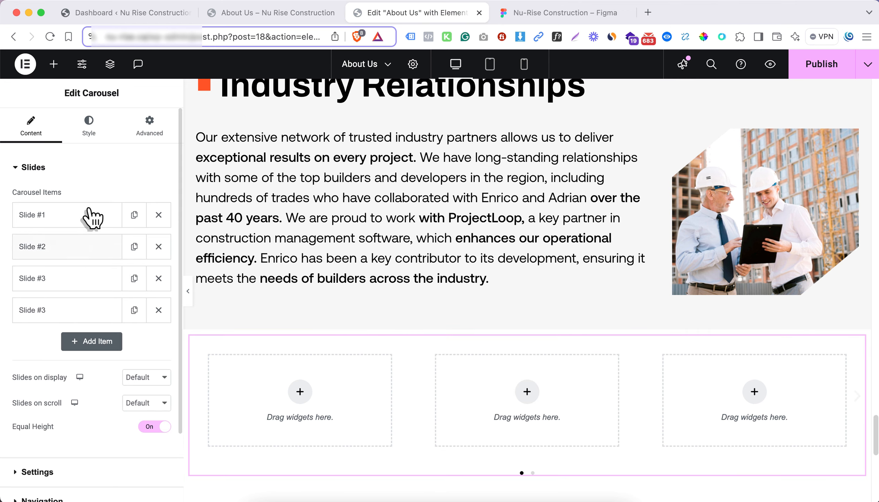
{"action": "left_click", "coordinate": [83, 225]}
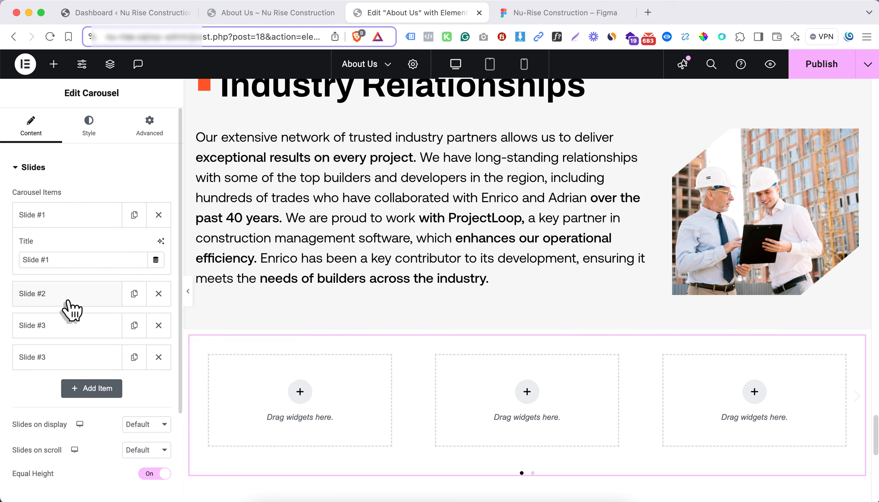
Insert a single-column Flexbox container in the carousel's first slide and place an Image widget inside it
{"action": "left_click", "coordinate": [300, 392]}
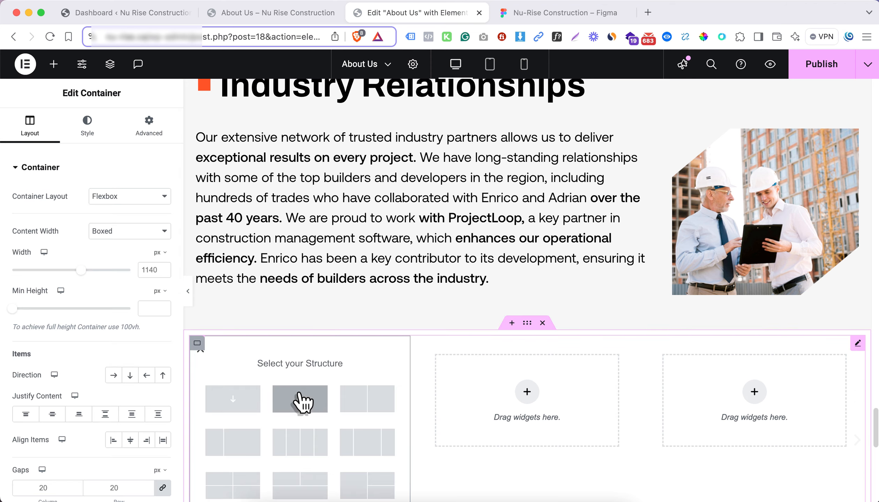
{"action": "scroll", "coordinate": [301, 373], "scroll_direction": "down", "scroll_amount": 1}
{"action": "left_click", "coordinate": [250, 382]}
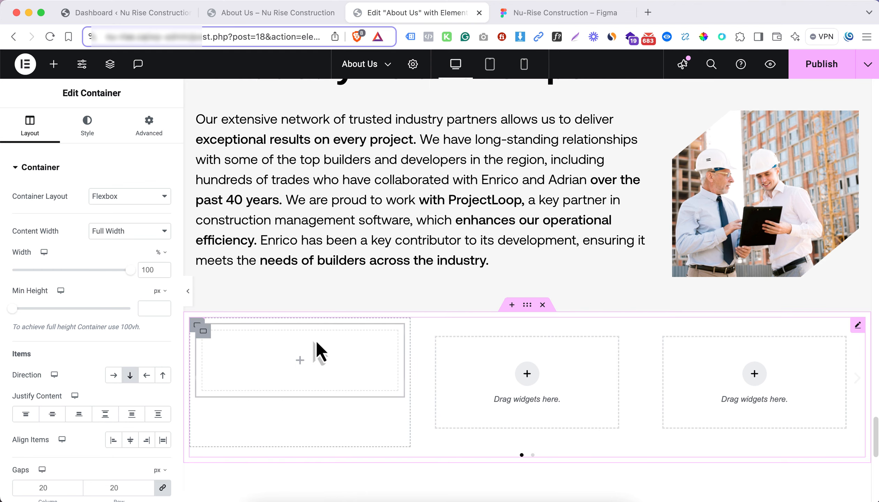
{"action": "left_click", "coordinate": [300, 360]}
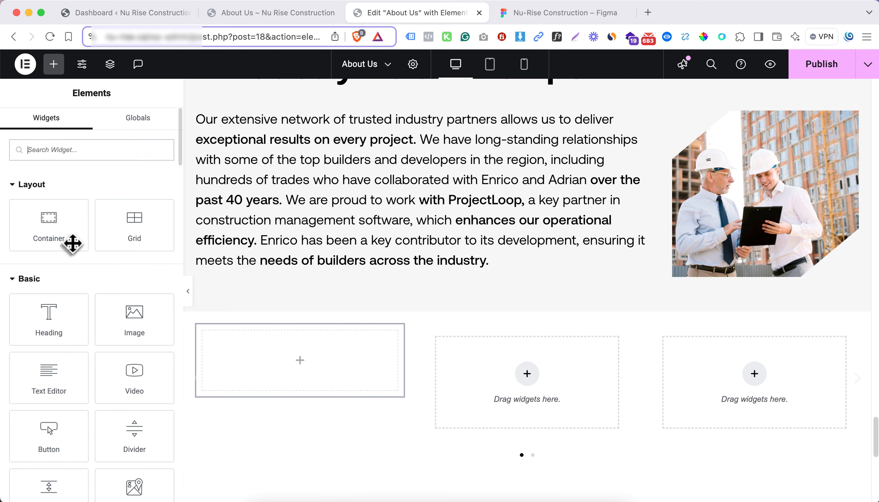
{"action": "left_click_drag", "start_coordinate": [138, 326], "coordinate": [295, 368]}
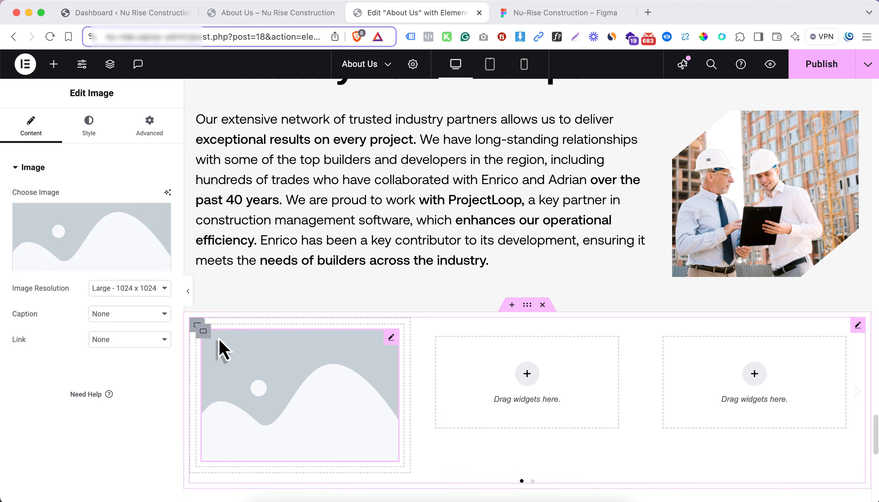
Set the image resolution to Full and upload Mask group.png from Downloads for the Image widget
{"action": "left_click", "coordinate": [136, 289]}
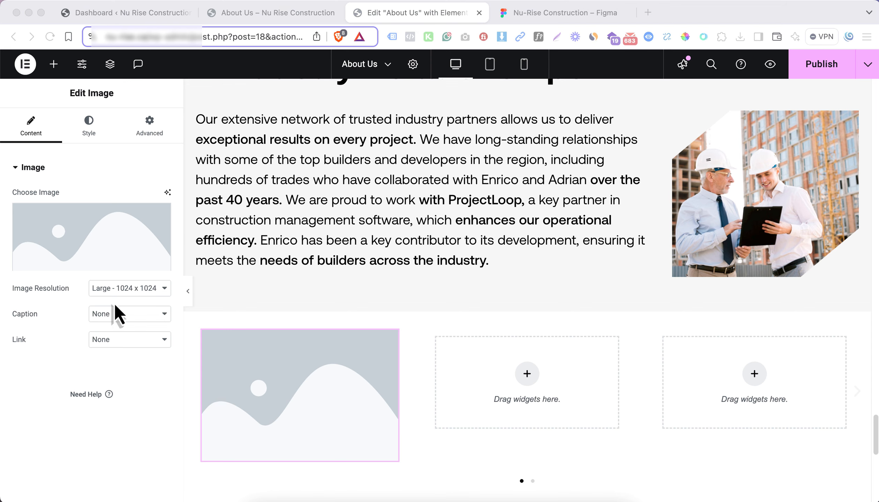
{"action": "left_click", "coordinate": [111, 291]}
{"action": "left_click", "coordinate": [117, 287]}
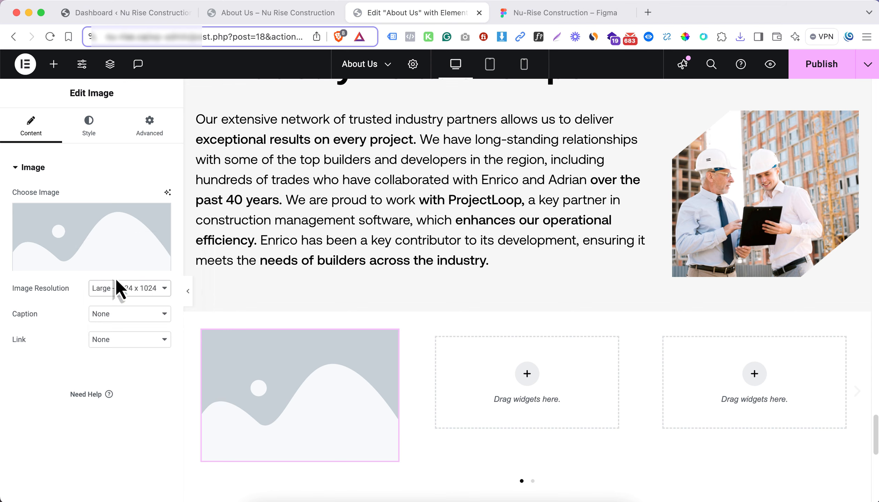
{"action": "left_click", "coordinate": [121, 269]}
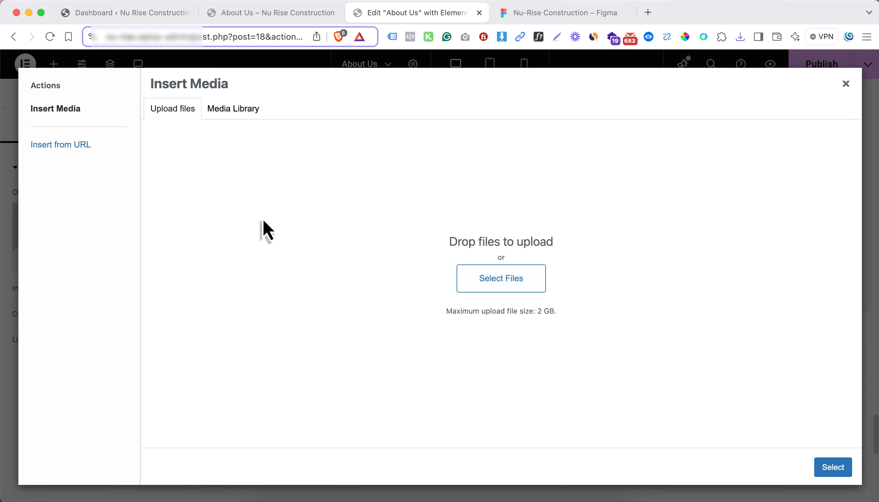
{"action": "left_click", "coordinate": [525, 289]}
{"action": "left_click", "coordinate": [323, 196]}
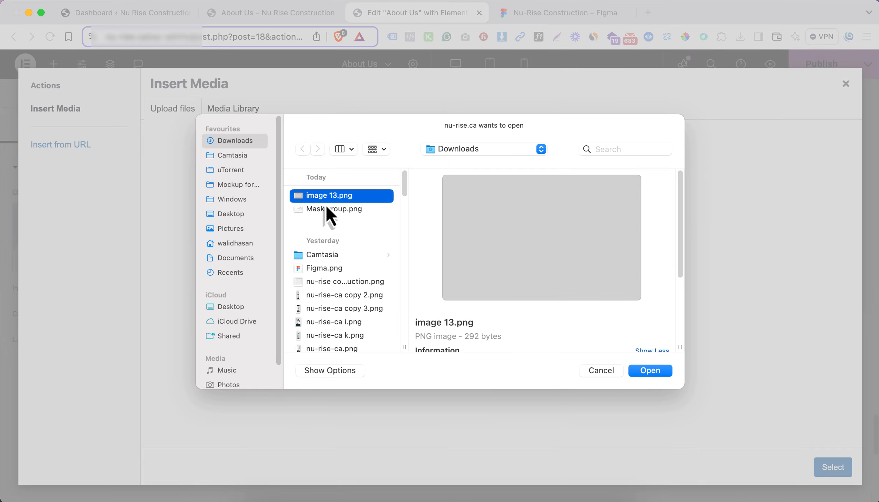
{"action": "left_click", "coordinate": [325, 208]}
{"action": "left_click", "coordinate": [665, 372]}
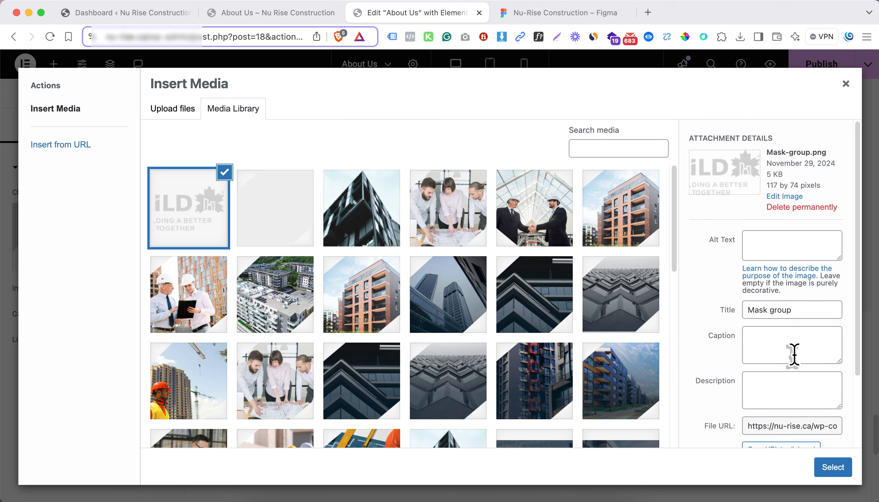
Copy the title "Mask group" into the logo's alt text and insert the logo into the Image widget
{"action": "left_click_drag", "start_coordinate": [798, 312], "coordinate": [747, 311]}
{"action": "key", "text": "super+c"}
{"action": "left_click", "coordinate": [753, 248]}
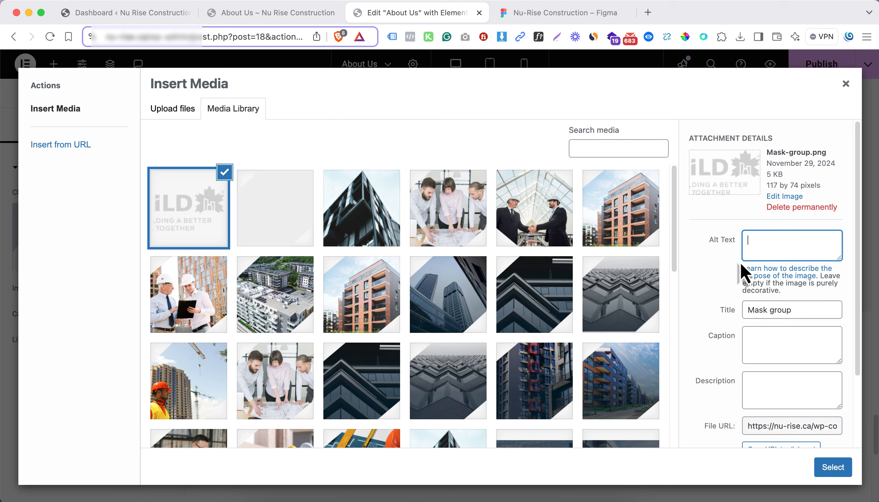
{"action": "key", "text": "super+v"}
{"action": "left_click", "coordinate": [837, 471]}
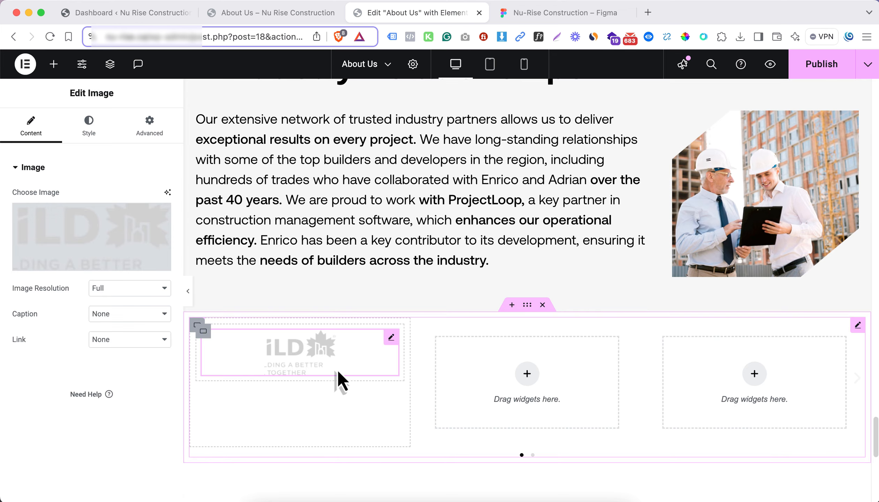
Give the logo's inner container a solid 1 px right-side border in the orange-red global color and preview the carousel
{"action": "left_click", "coordinate": [479, 383]}
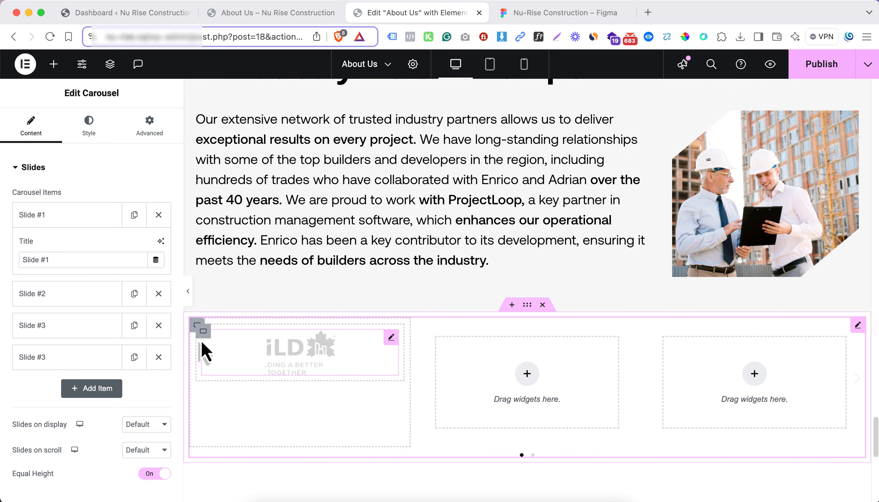
{"action": "left_click", "coordinate": [198, 330]}
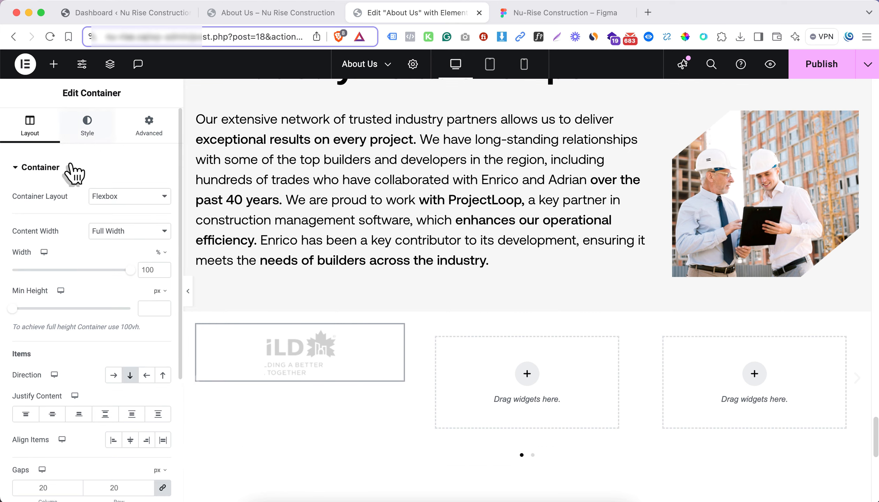
{"action": "left_click", "coordinate": [84, 130]}
{"action": "left_click", "coordinate": [67, 167]}
{"action": "left_click", "coordinate": [78, 234]}
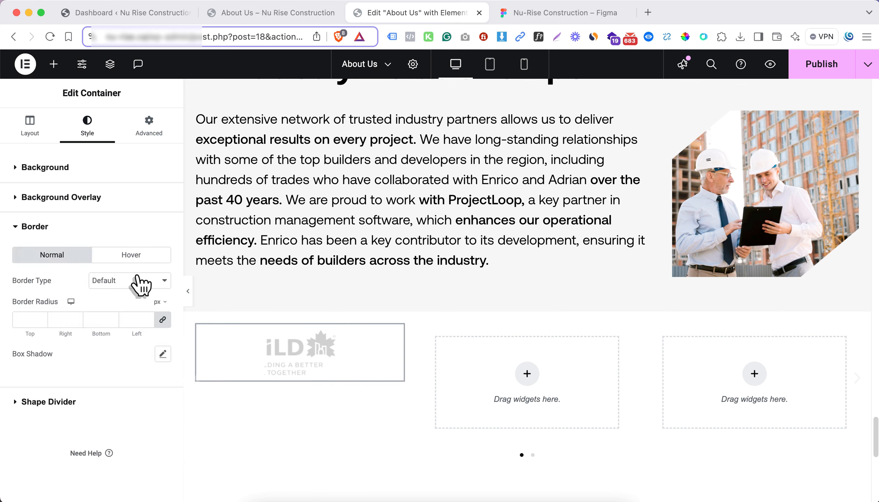
{"action": "left_click", "coordinate": [142, 280]}
{"action": "left_click", "coordinate": [162, 323]}
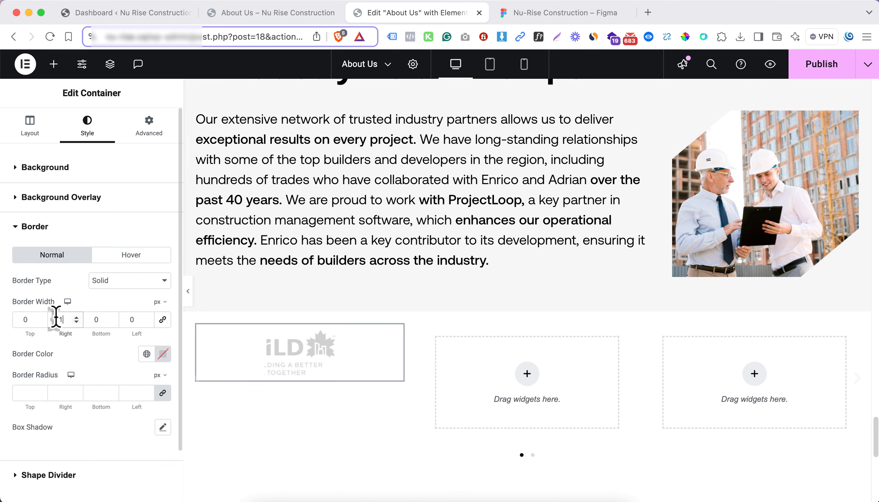
{"action": "left_click", "coordinate": [146, 354]}
{"action": "left_click", "coordinate": [80, 252]}
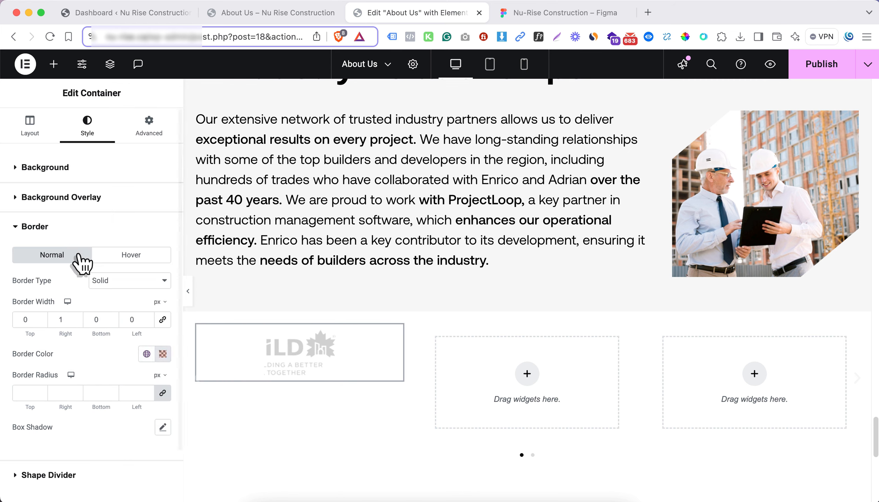
{"action": "left_click", "coordinate": [189, 300]}
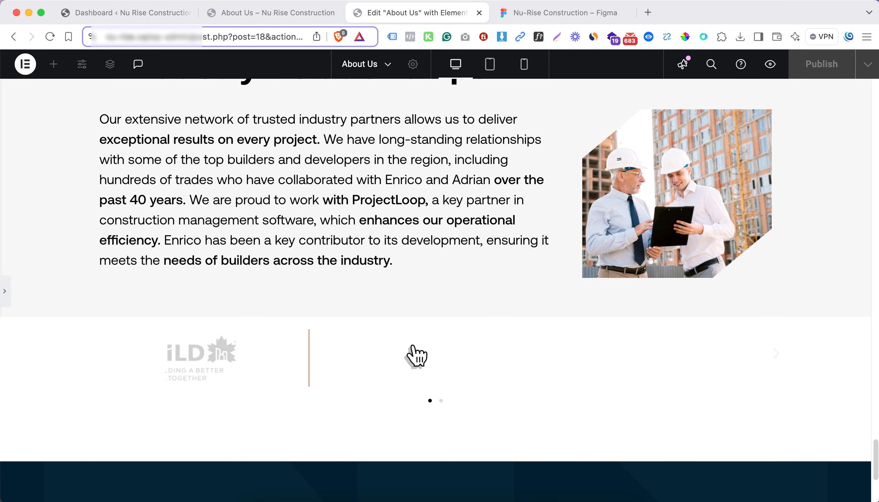
{"action": "key", "text": "super+p"}
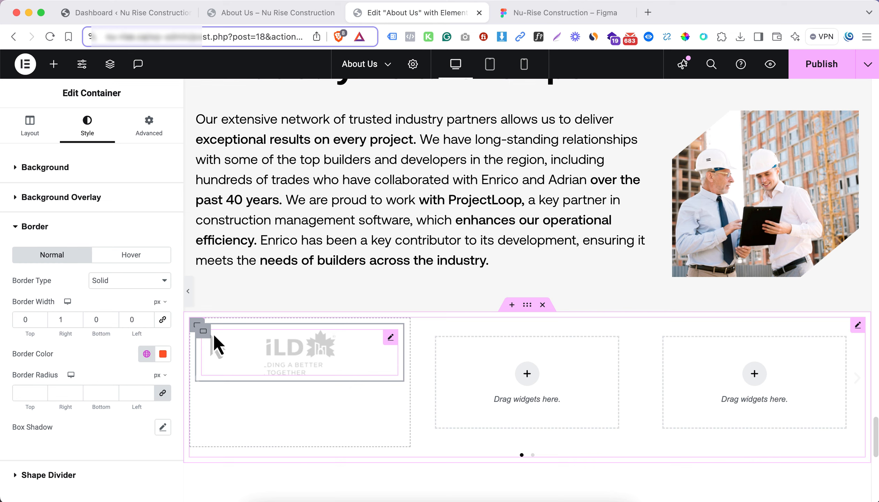
Copy the bordered logo container from the first slide and paste it into the carousel's three empty slides
{"action": "right_click", "coordinate": [209, 341]}
{"action": "left_click", "coordinate": [244, 259]}
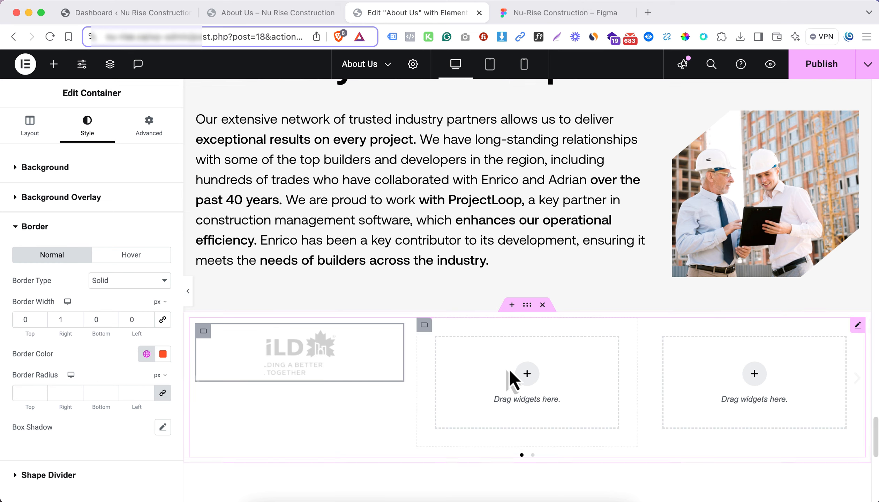
{"action": "right_click", "coordinate": [525, 378]}
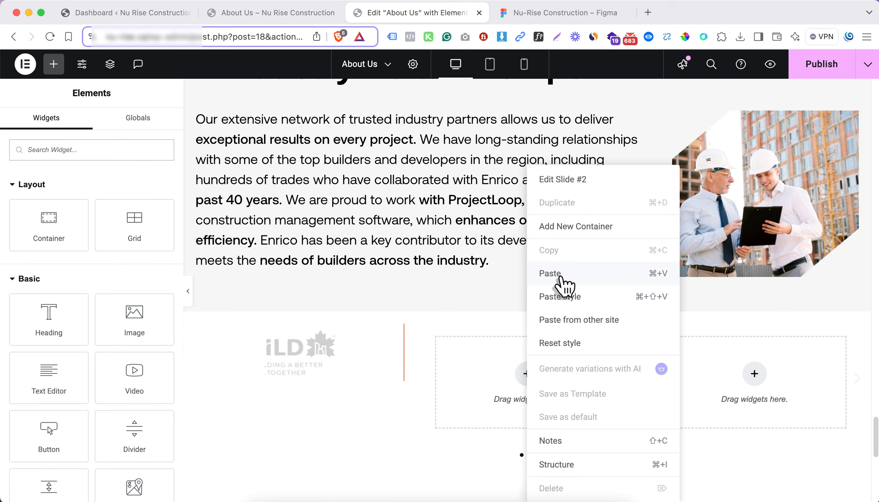
{"action": "left_click", "coordinate": [562, 278]}
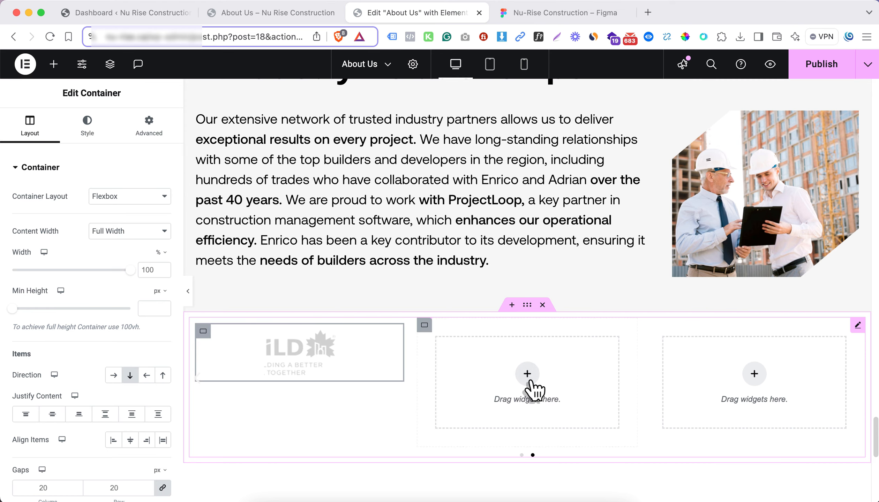
{"action": "right_click", "coordinate": [531, 382]}
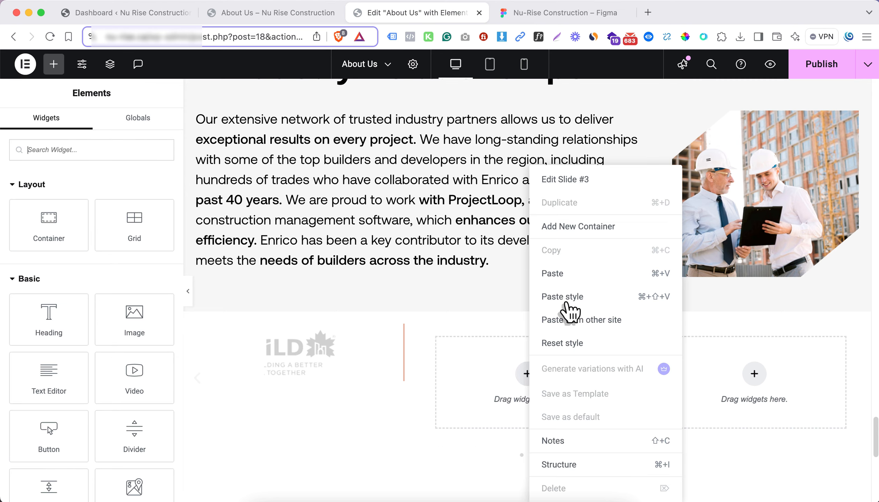
{"action": "left_click", "coordinate": [572, 280]}
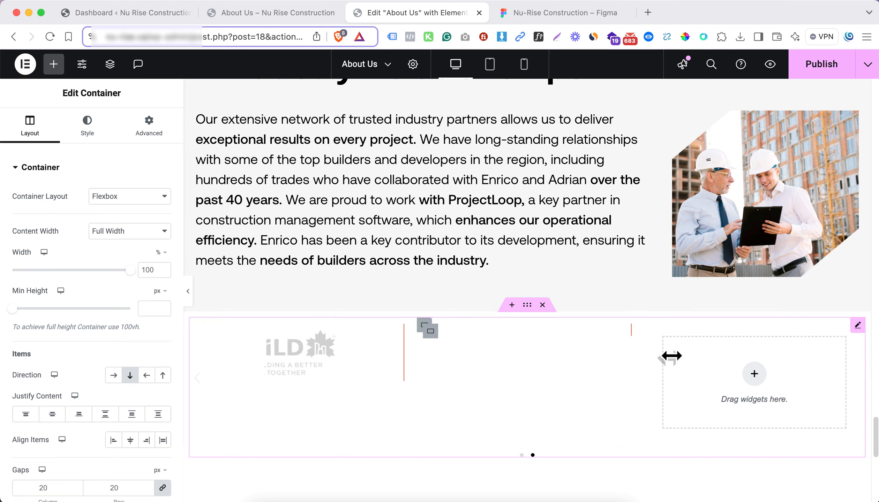
{"action": "right_click", "coordinate": [757, 381]}
{"action": "left_click", "coordinate": [757, 275]}
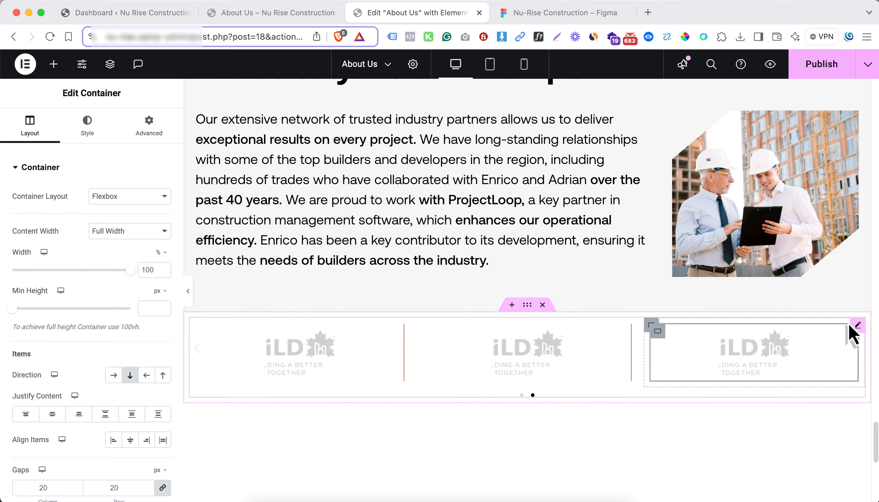
Duplicate the last slide of the logo carousel three times to make room for more partner logos
{"action": "left_click", "coordinate": [857, 325]}
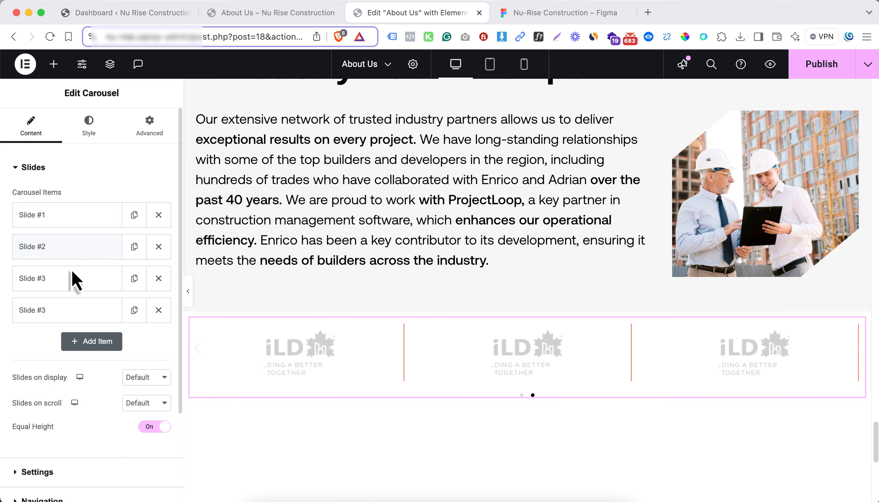
{"action": "left_click", "coordinate": [134, 310]}
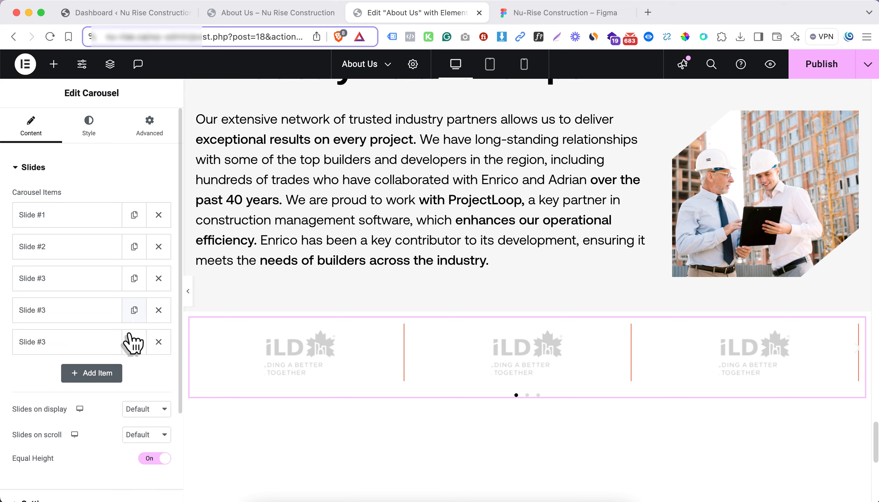
{"action": "left_click", "coordinate": [135, 342]}
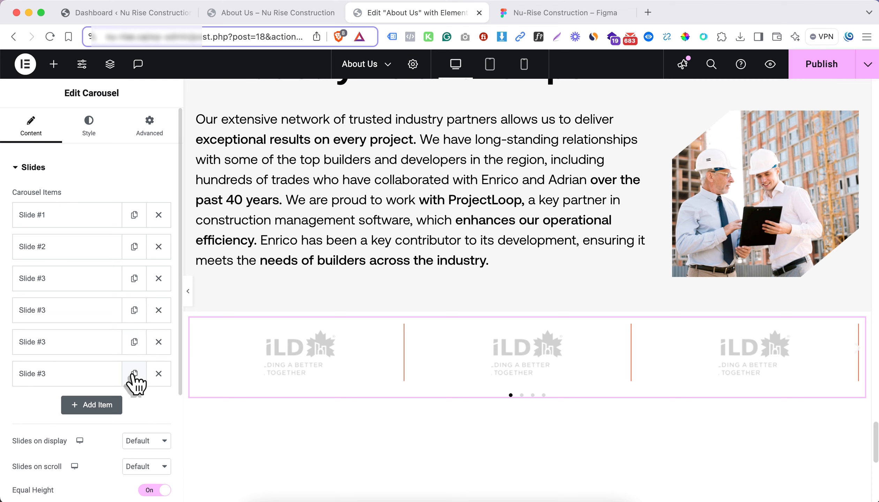
{"action": "left_click", "coordinate": [134, 373]}
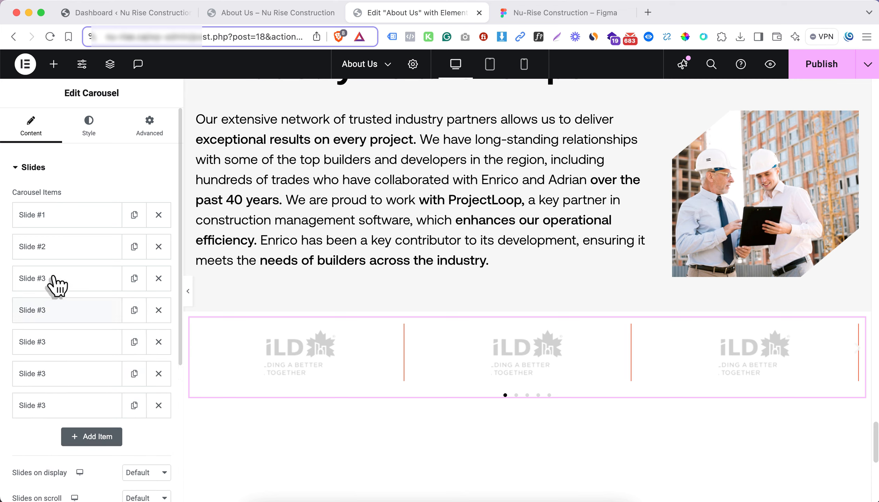
Set the partner logo carousel to display 5 slides at once and review its autoplay and scroll settings
{"action": "left_click", "coordinate": [671, 356]}
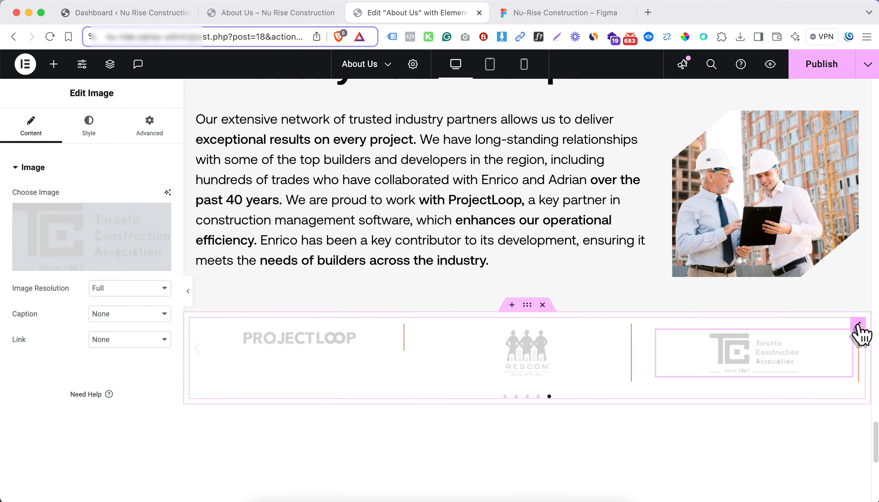
{"action": "left_click", "coordinate": [858, 326]}
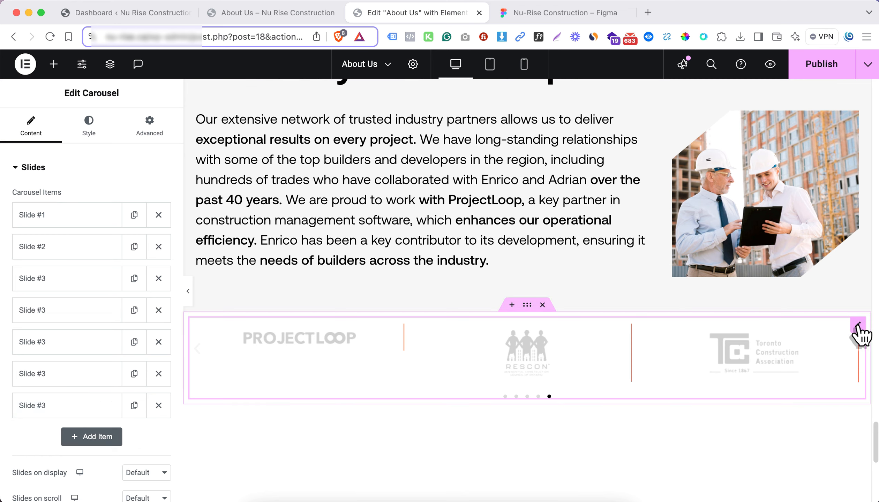
{"action": "scroll", "coordinate": [133, 334], "scroll_direction": "down", "scroll_amount": 2}
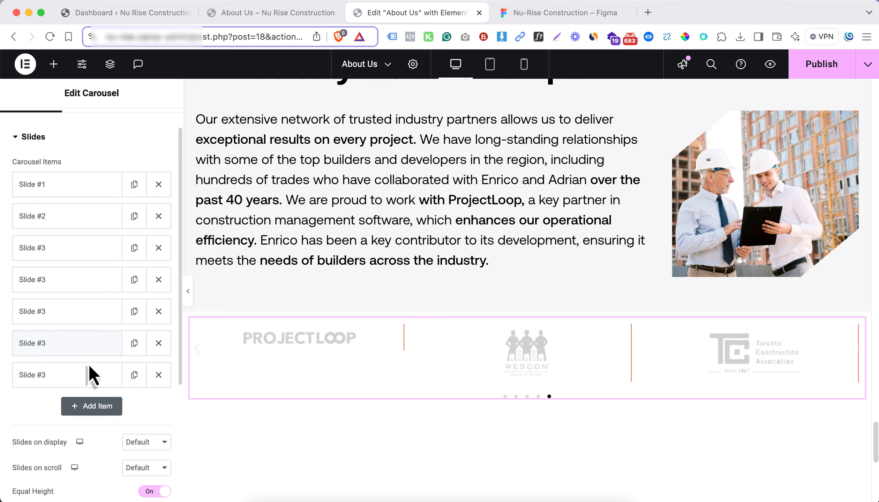
{"action": "left_click", "coordinate": [132, 442]}
{"action": "left_click", "coordinate": [142, 393]}
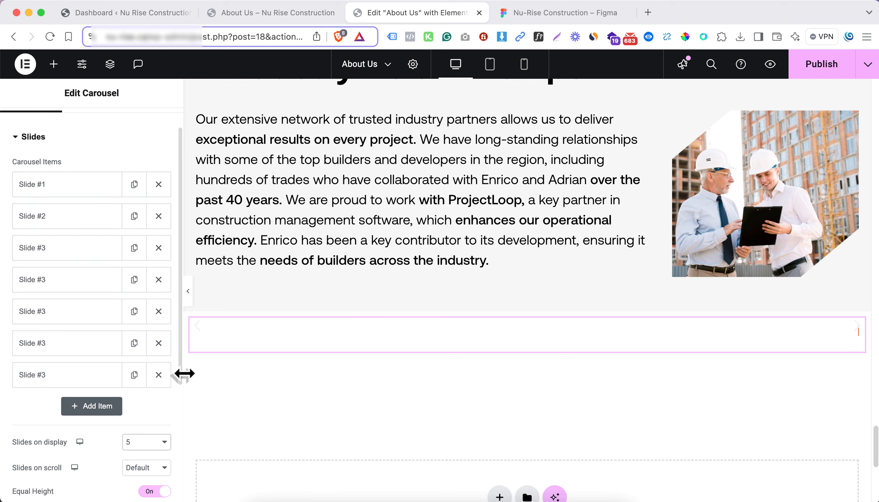
{"action": "scroll", "coordinate": [105, 409], "scroll_direction": "down", "scroll_amount": 5}
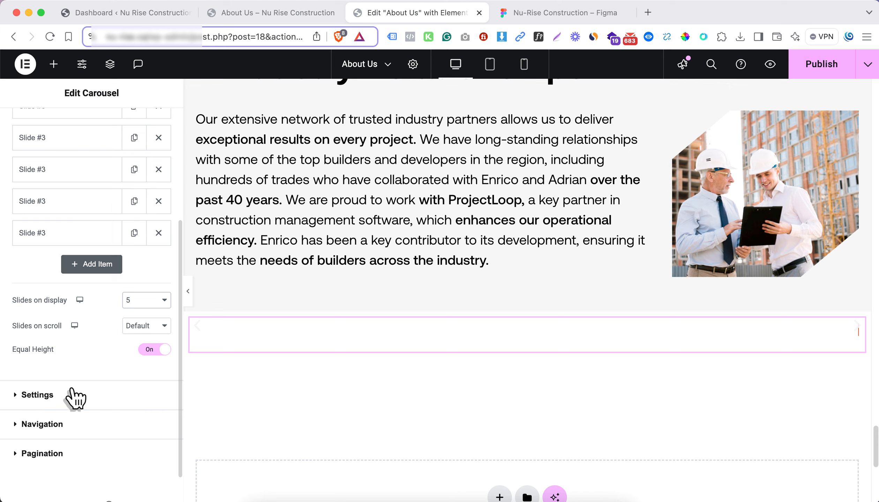
{"action": "left_click", "coordinate": [37, 395]}
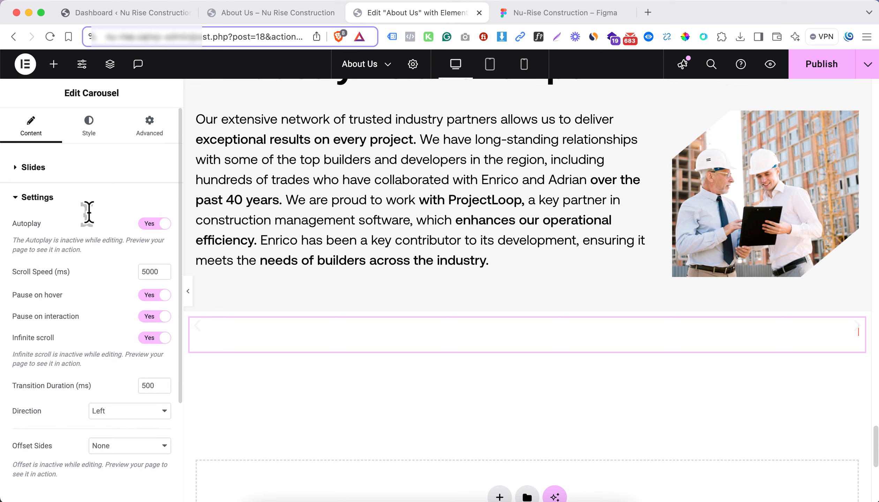
{"action": "left_click", "coordinate": [87, 199]}
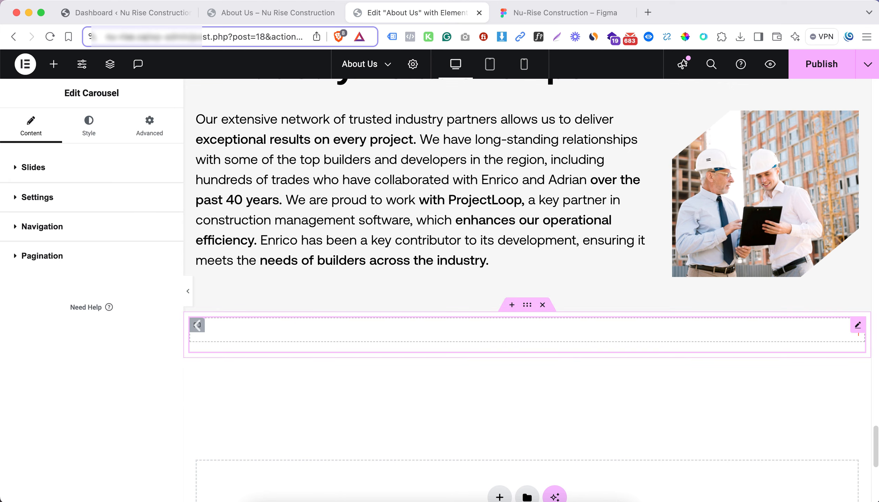
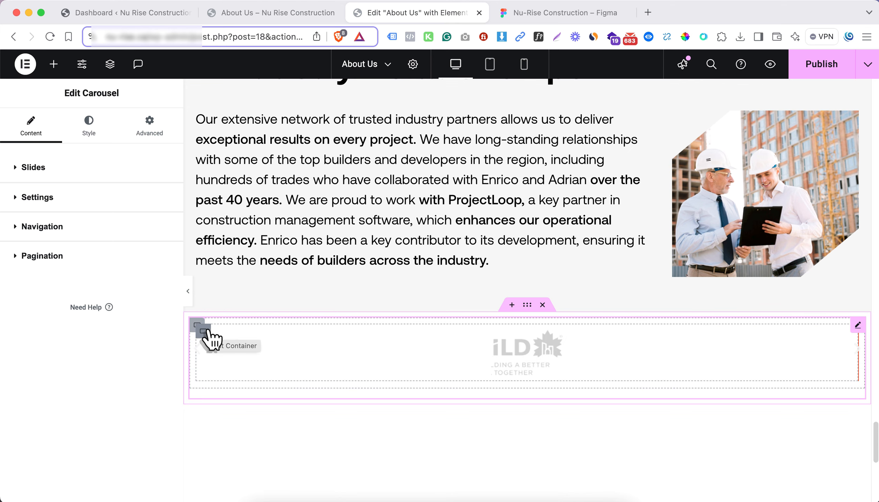
Set Justify Content to Space Around on the container holding the iLD logo in the first slide
{"action": "left_click", "coordinate": [186, 361]}
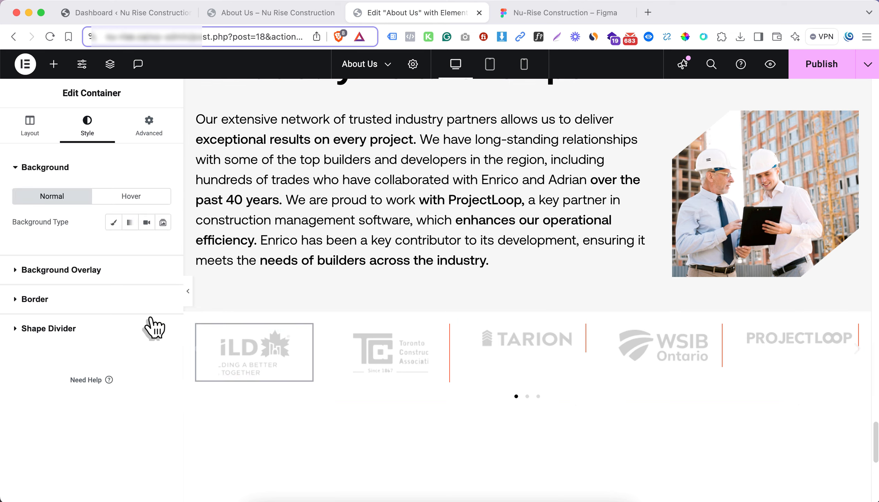
{"action": "scroll", "coordinate": [70, 314], "scroll_direction": "down", "scroll_amount": 2}
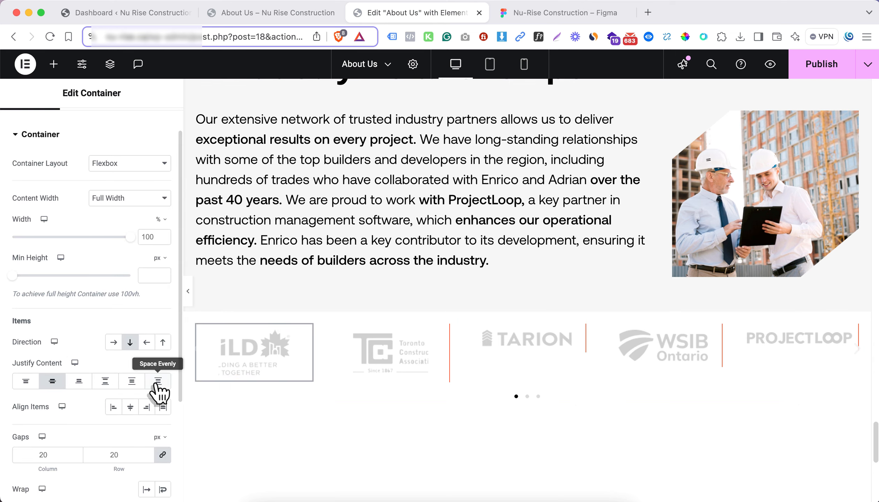
{"action": "left_click", "coordinate": [131, 381]}
Copy the first logo slide's container and paste its style onto the next three slides' containers
{"action": "right_click", "coordinate": [206, 343]}
{"action": "key", "text": "Escape"}
{"action": "right_click", "coordinate": [337, 345]}
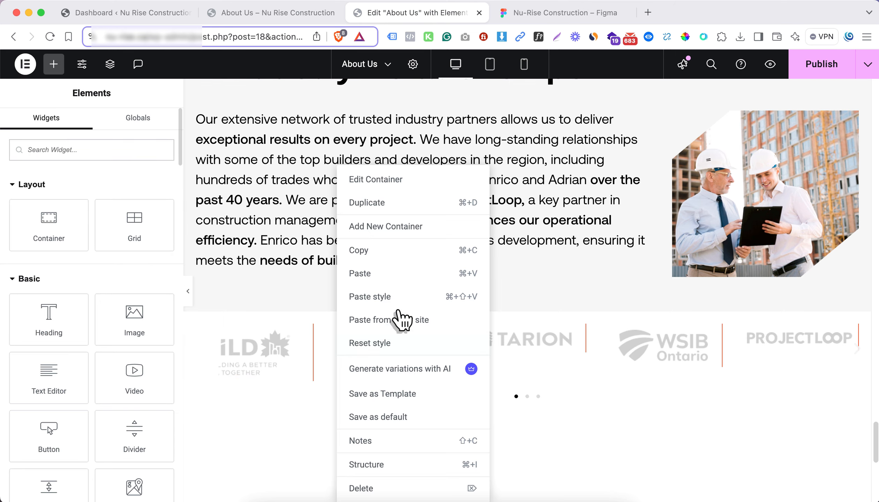
{"action": "key", "text": "Escape"}
{"action": "right_click", "coordinate": [479, 335]}
{"action": "left_click", "coordinate": [520, 298]}
{"action": "right_click", "coordinate": [614, 335]}
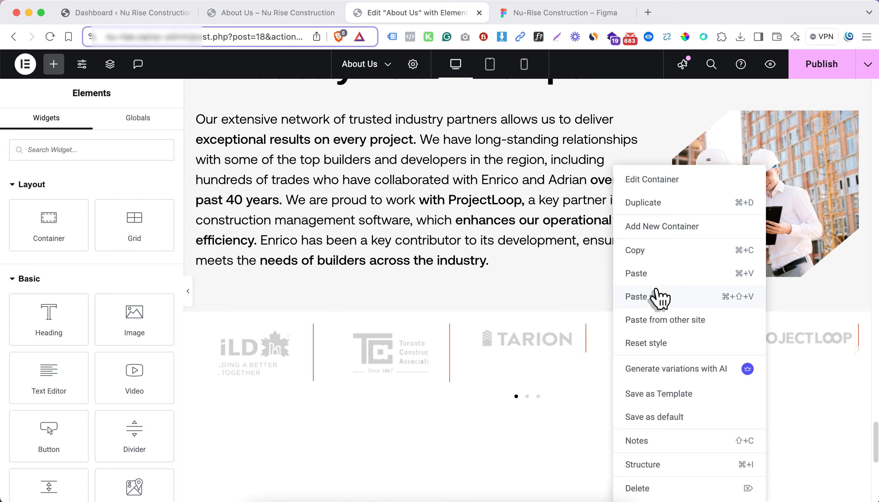
{"action": "left_click", "coordinate": [657, 296]}
Set Justify Content to Space Around on the containers of the remaining partner logo slides
{"action": "left_click", "coordinate": [470, 327]}
{"action": "left_click", "coordinate": [132, 414]}
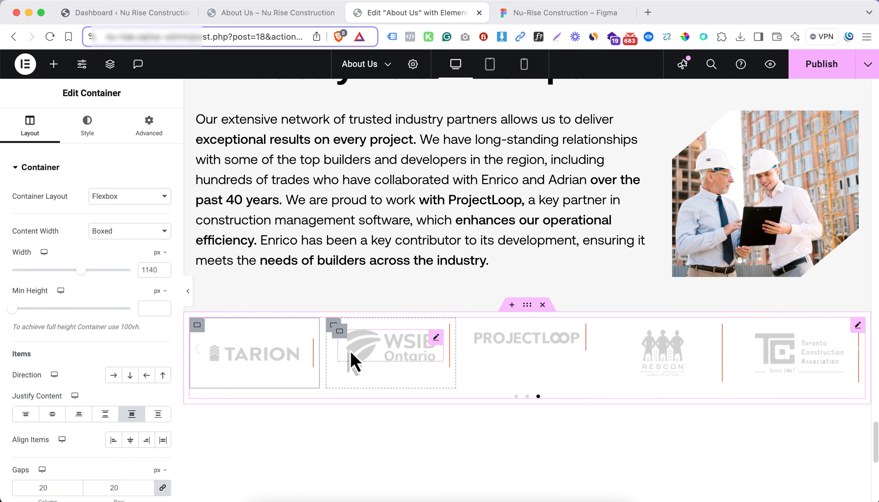
{"action": "left_click", "coordinate": [473, 328]}
{"action": "left_click", "coordinate": [131, 415]}
{"action": "left_click", "coordinate": [607, 326]}
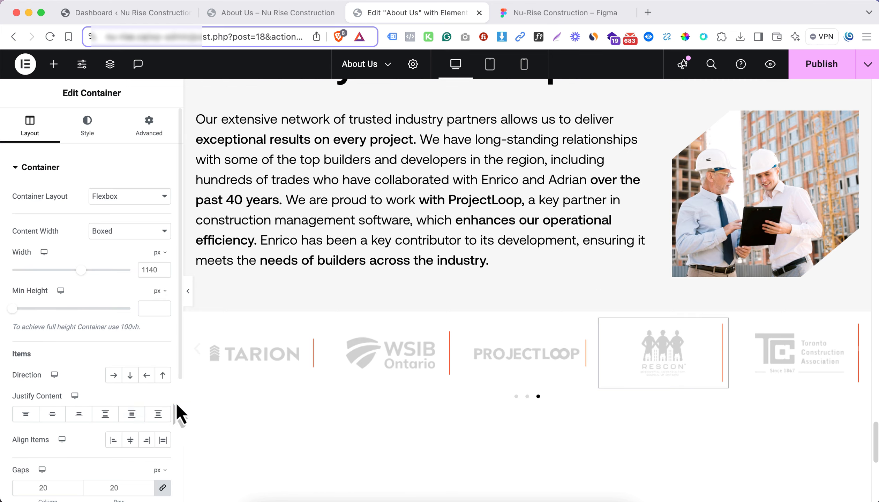
{"action": "left_click", "coordinate": [131, 414]}
{"action": "left_click", "coordinate": [745, 333]}
{"action": "left_click", "coordinate": [130, 414]}
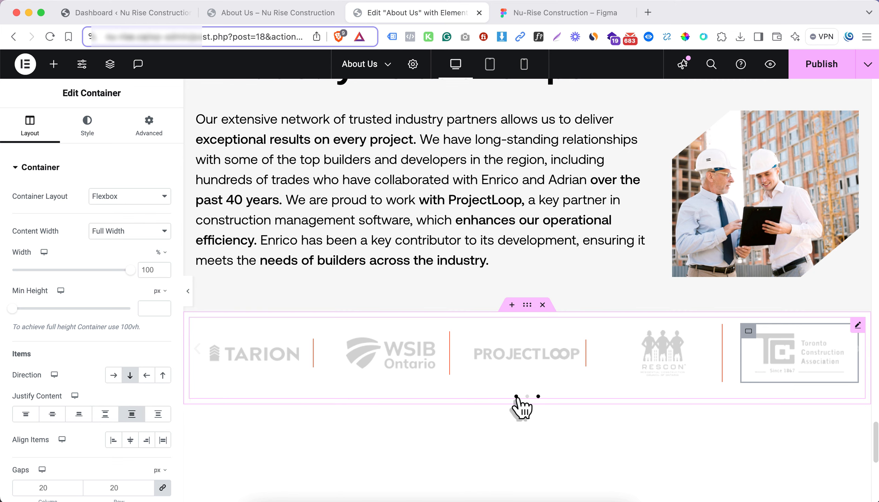
Reduce the iLD logo's max width, set the first Toronto Construction Association logo's to 54%, and justify the latter's slide with Space Around
{"action": "left_click", "coordinate": [519, 406]}
{"action": "left_click", "coordinate": [377, 353]}
{"action": "left_click", "coordinate": [88, 126]}
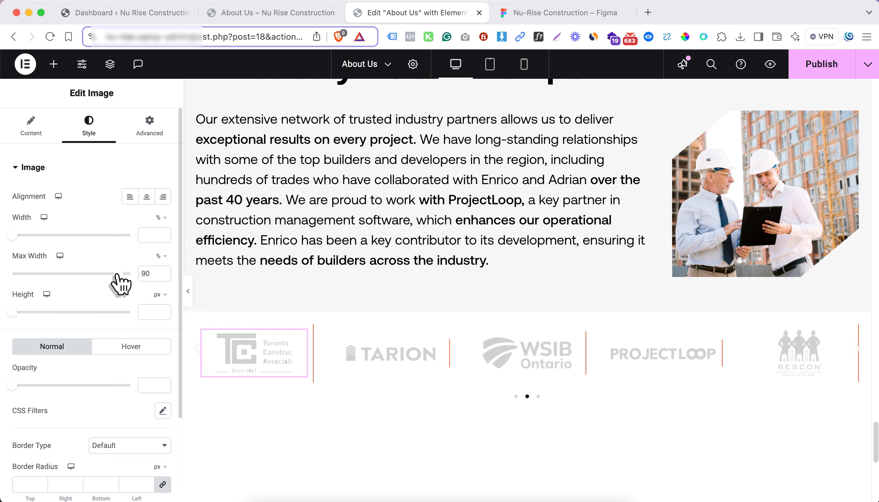
{"action": "left_click", "coordinate": [518, 406]}
{"action": "left_click", "coordinate": [278, 351]}
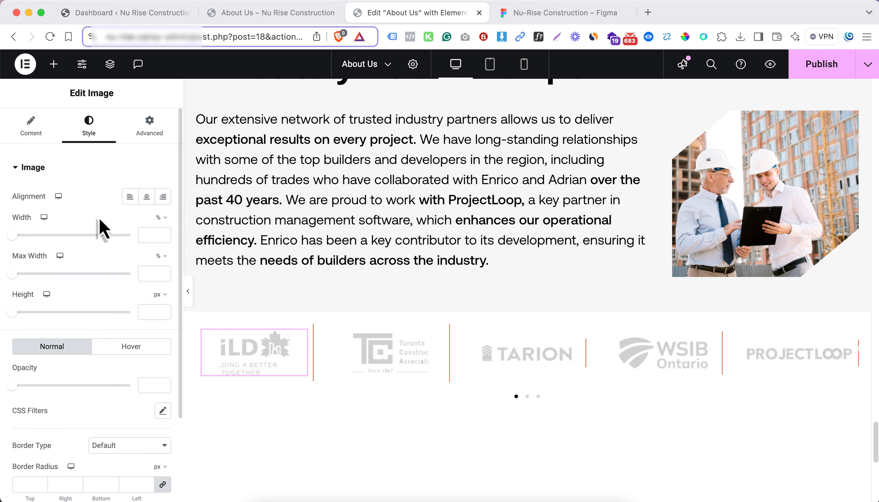
{"action": "left_click_drag", "start_coordinate": [114, 276], "coordinate": [78, 275]}
{"action": "left_click", "coordinate": [363, 354]}
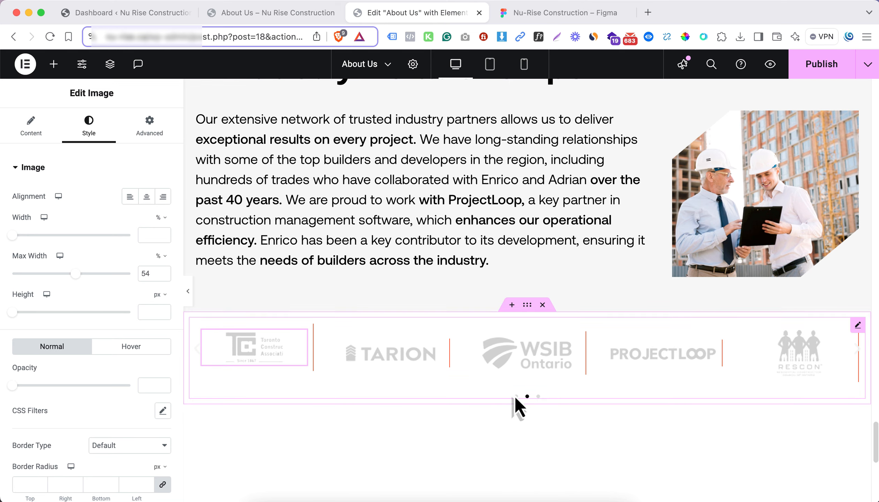
{"action": "left_click", "coordinate": [518, 404]}
{"action": "left_click", "coordinate": [333, 326]}
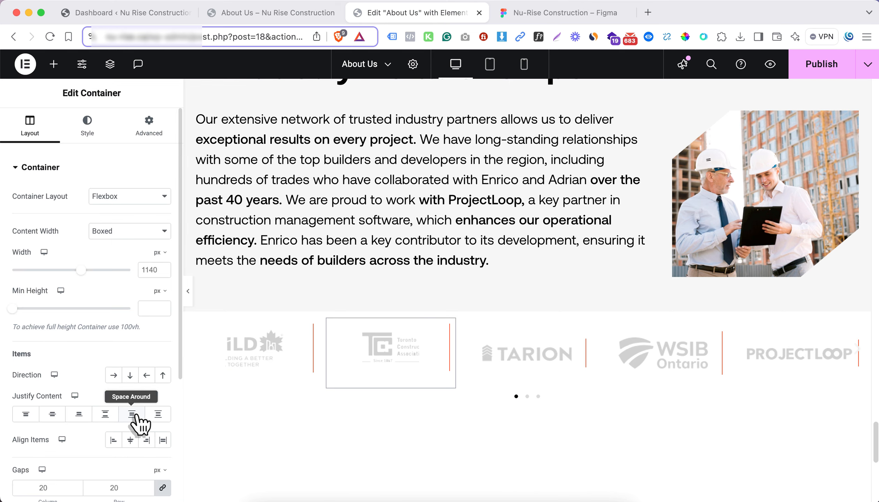
Shrink the WSIB Ontario, RESCON (about 41% max width) and last Toronto Construction Association logos, and justify the last slide with Space Around
{"action": "left_click", "coordinate": [657, 372]}
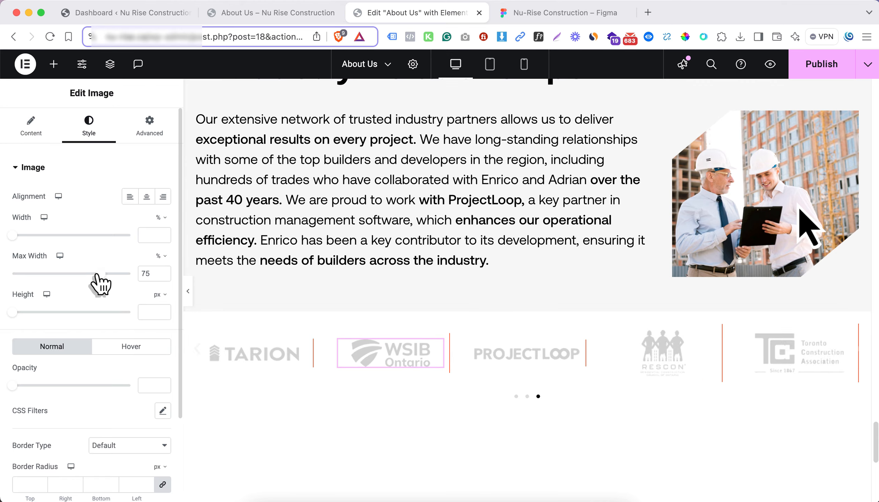
{"action": "left_click_drag", "start_coordinate": [101, 274], "coordinate": [58, 274]}
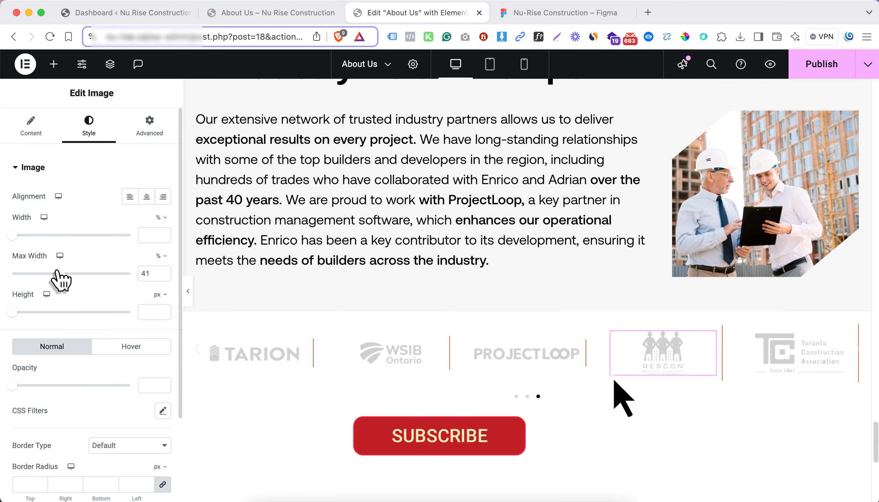
{"action": "left_click", "coordinate": [781, 354]}
{"action": "left_click", "coordinate": [89, 132]}
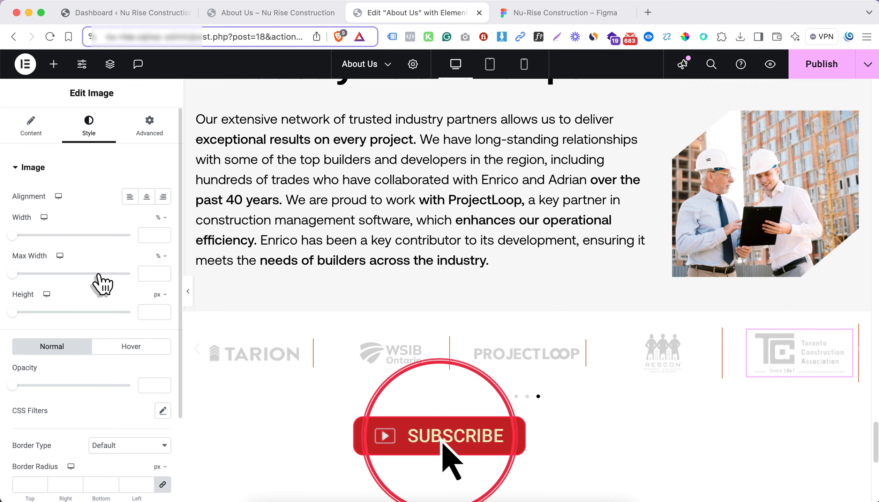
{"action": "left_click", "coordinate": [739, 332]}
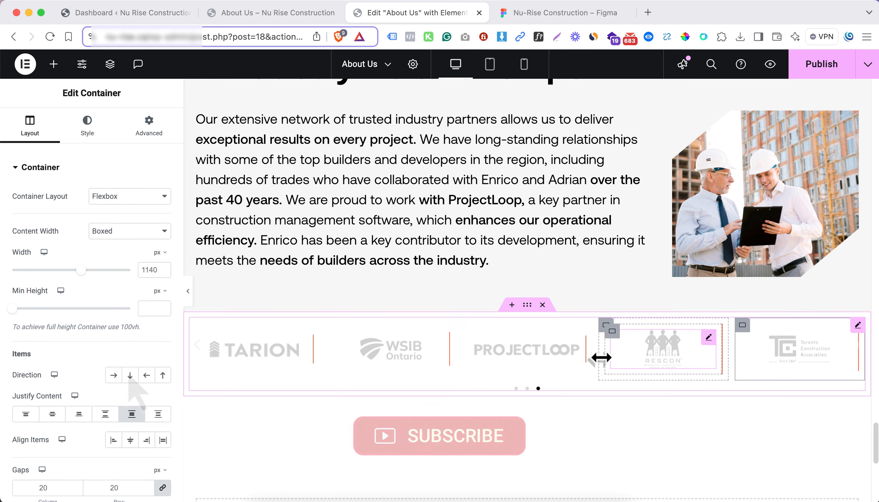
Give the partner logo section a classic background in the light gray global color
{"action": "left_click", "coordinate": [84, 131]}
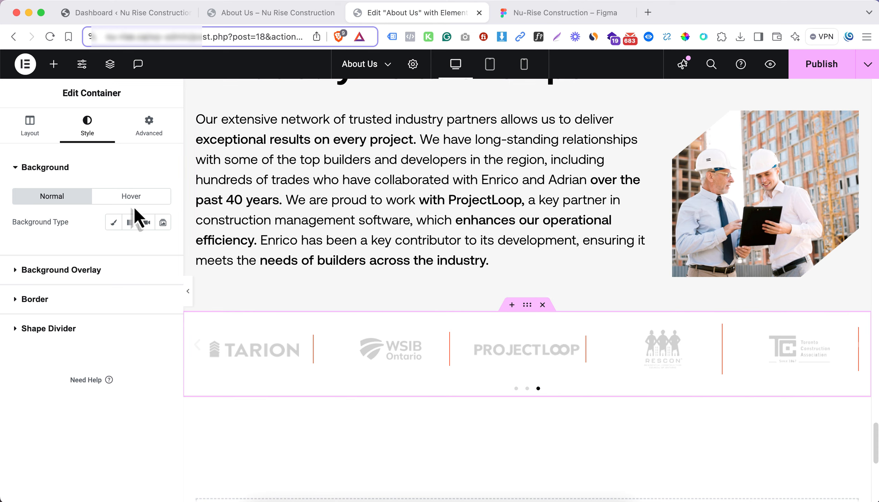
{"action": "left_click", "coordinate": [113, 223]}
{"action": "scroll", "coordinate": [135, 206], "scroll_direction": "down", "scroll_amount": 3}
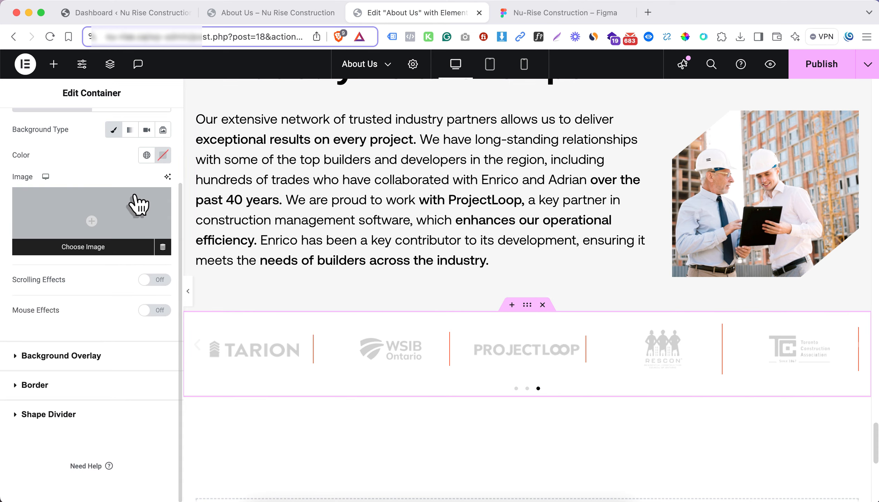
{"action": "left_click", "coordinate": [144, 157]}
{"action": "left_click", "coordinate": [80, 405]}
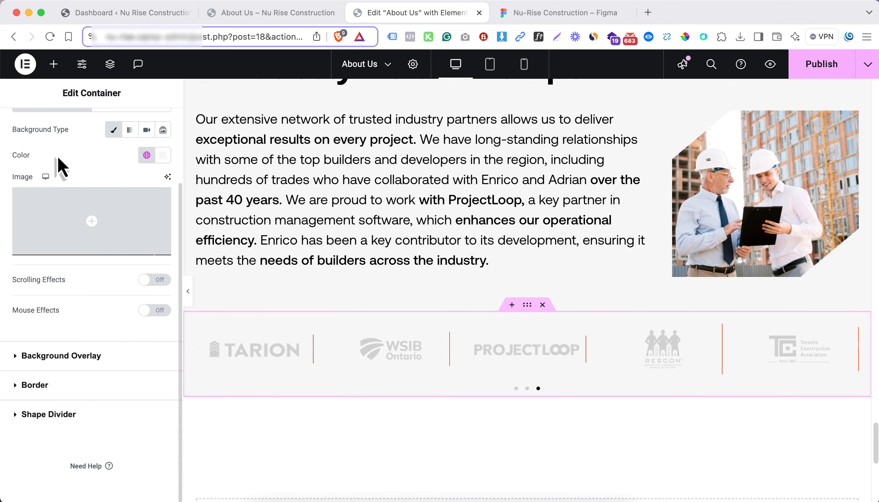
Change the logo section container's content width to Full Width and preview it with the editing panel hidden
{"action": "scroll", "coordinate": [53, 160], "scroll_direction": "up", "scroll_amount": 3}
{"action": "left_click", "coordinate": [29, 134]}
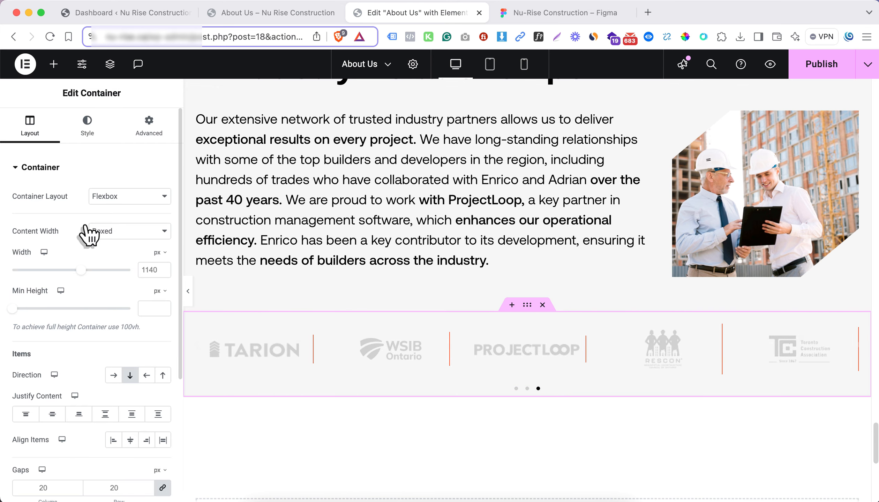
{"action": "left_click", "coordinate": [118, 234]}
{"action": "left_click", "coordinate": [121, 245]}
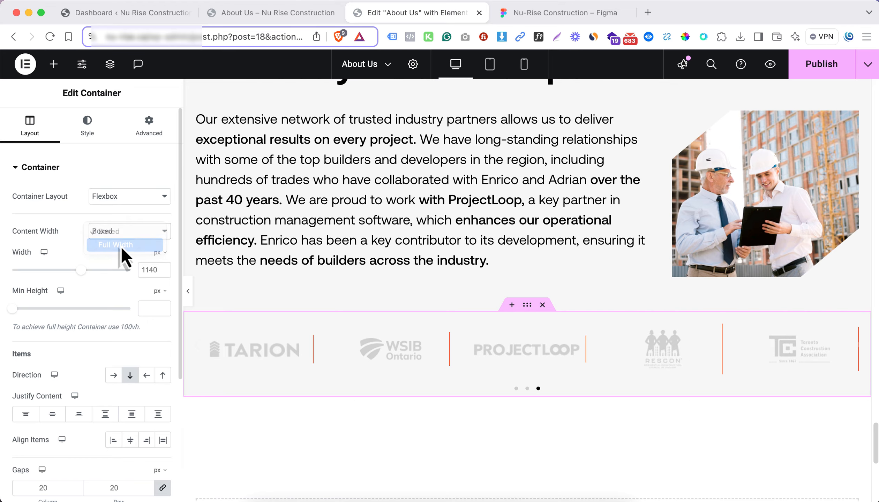
{"action": "left_click", "coordinate": [189, 291]}
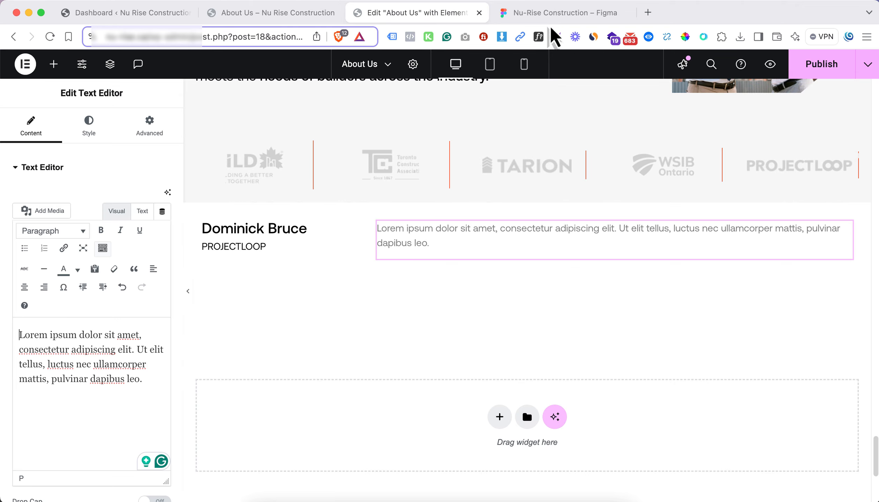
Switch to Figma to inspect the testimonial card below the partner logos, and return to the Elementor editor
{"action": "left_click", "coordinate": [558, 13]}
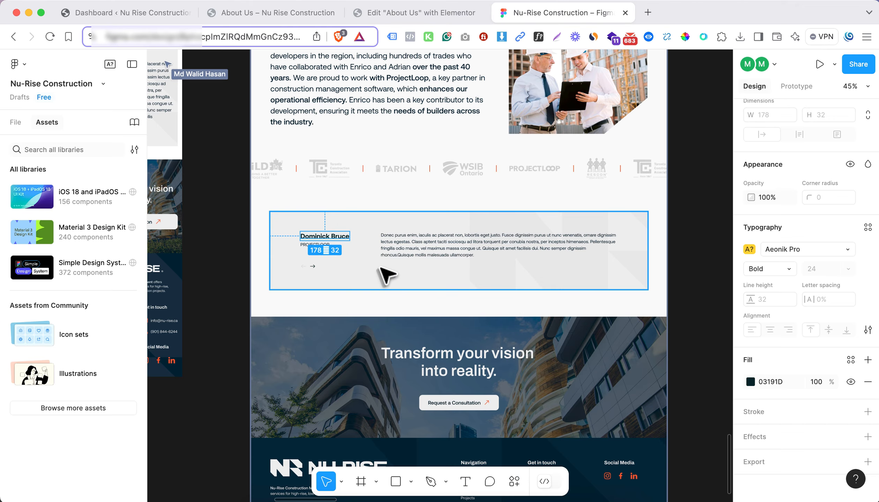
{"action": "left_click", "coordinate": [535, 241]}
{"action": "left_click", "coordinate": [436, 13]}
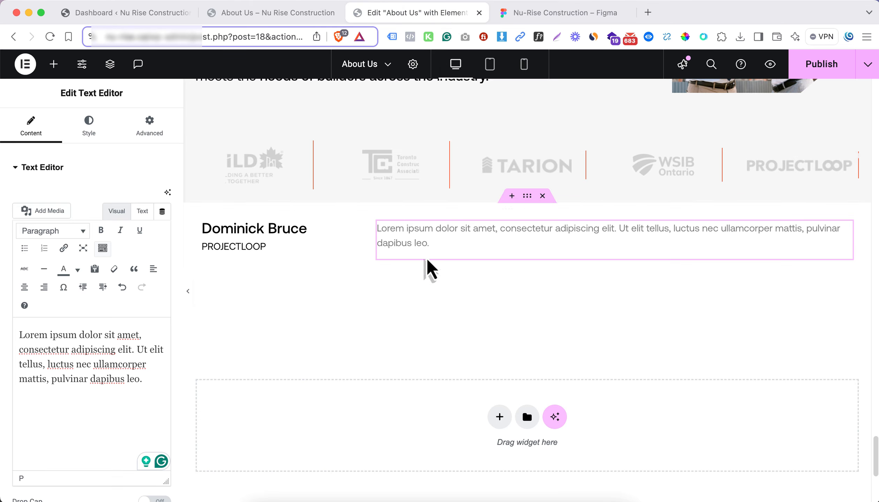
Add a flexbox container between the logo carousel and the testimonial text, and nest a second container inside it
{"action": "left_click", "coordinate": [511, 196]}
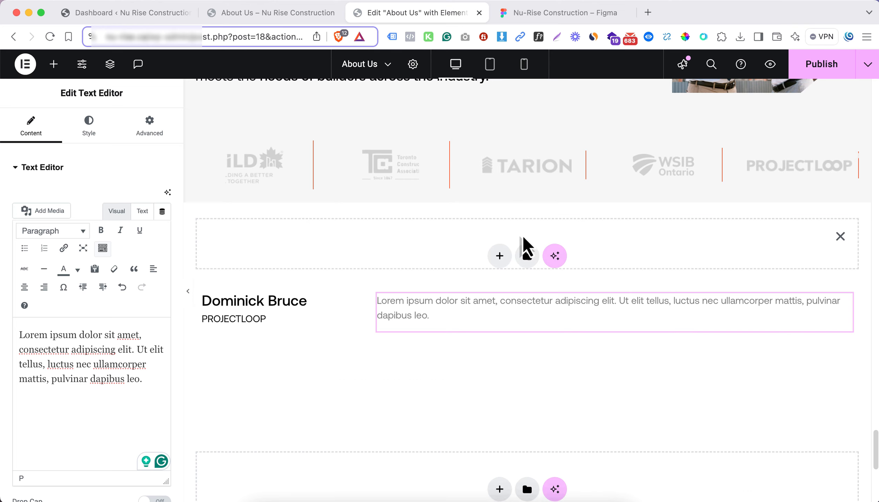
{"action": "left_click", "coordinate": [508, 261]}
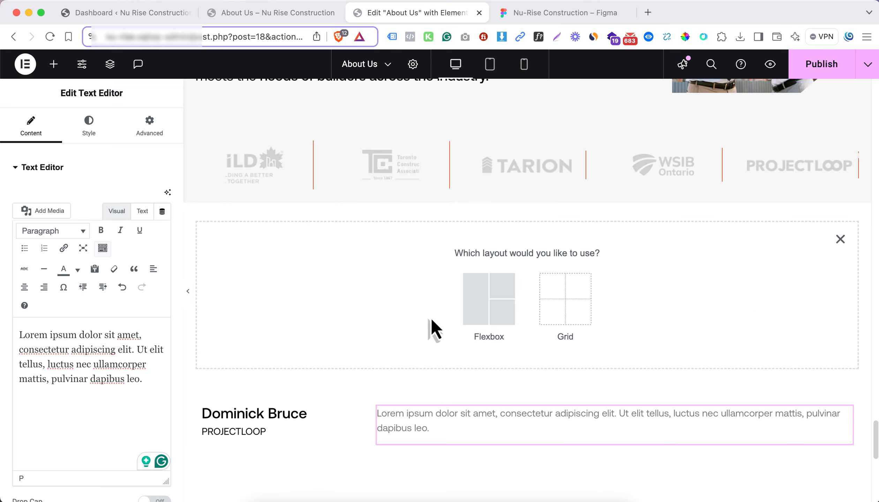
{"action": "left_click", "coordinate": [467, 315]}
{"action": "left_click", "coordinate": [365, 297]}
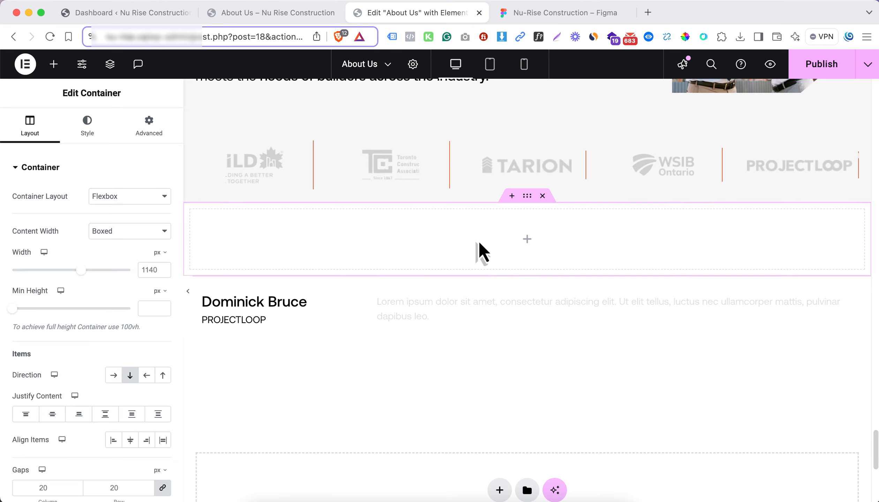
{"action": "left_click", "coordinate": [534, 245]}
{"action": "left_click_drag", "start_coordinate": [57, 226], "coordinate": [203, 253]}
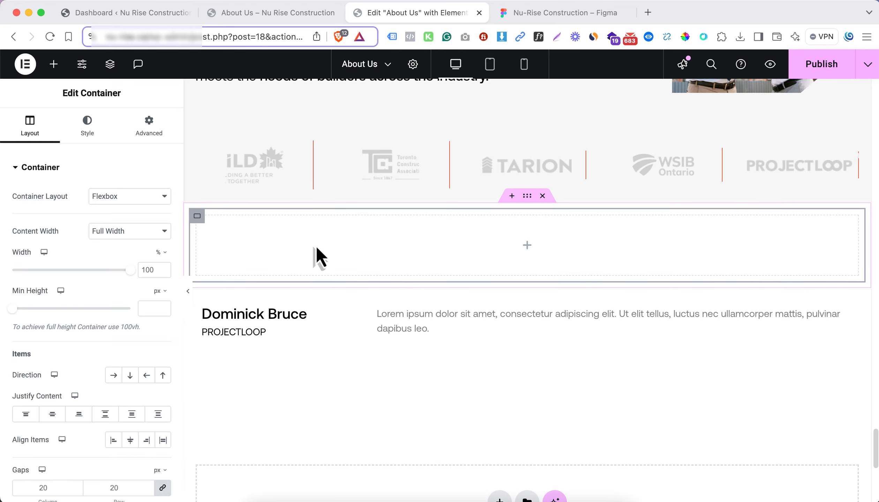
Search the widgets for a slider and place a Carousel in the nested container
{"action": "left_click", "coordinate": [526, 246]}
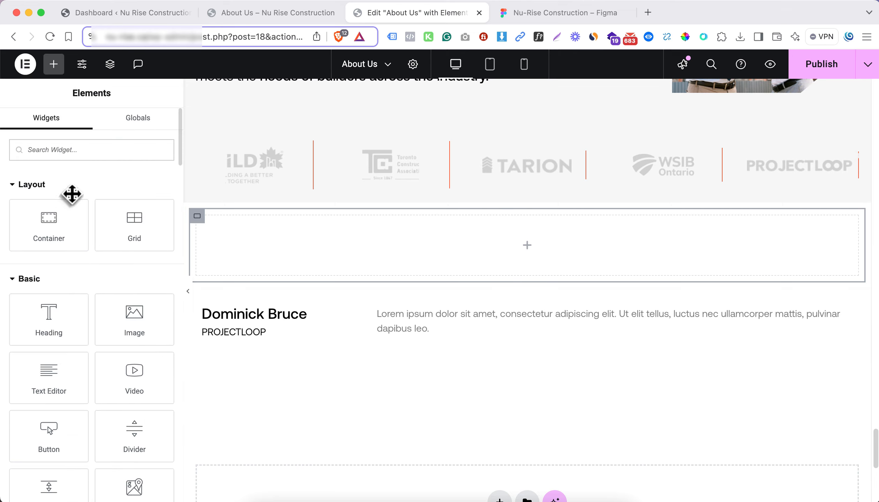
{"action": "type", "text": "slid"}
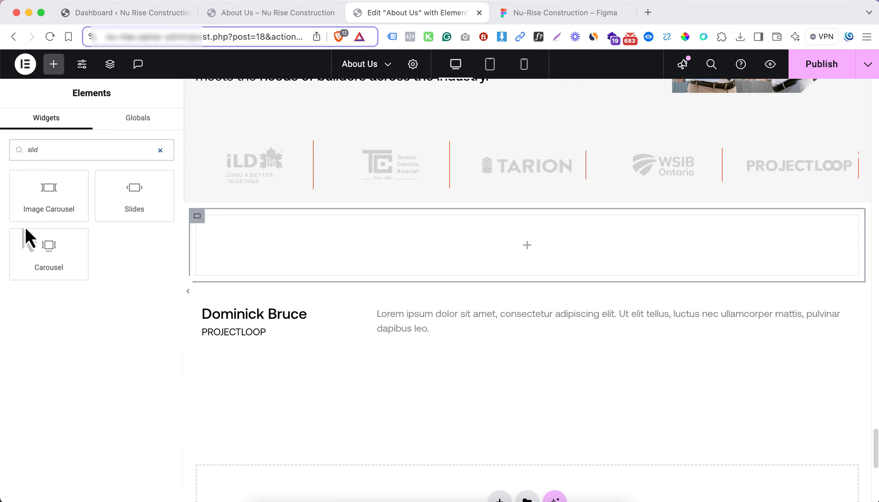
{"action": "left_click_drag", "start_coordinate": [27, 232], "coordinate": [439, 241]}
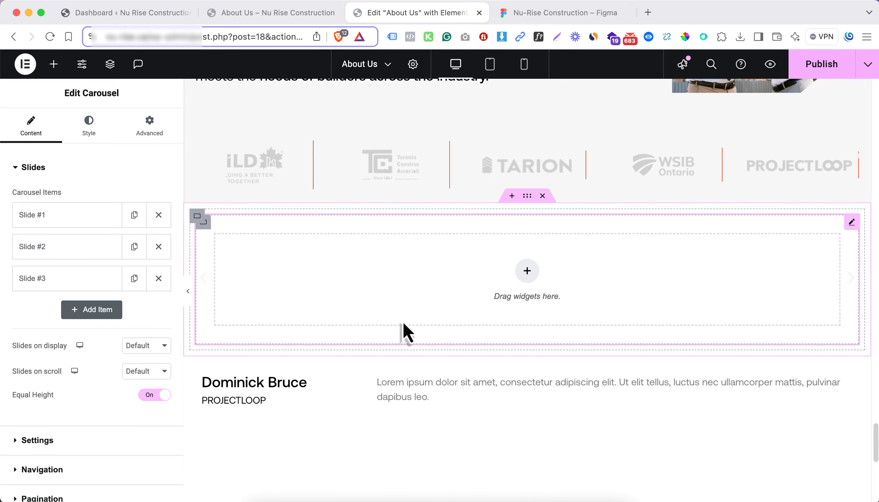
Insert a container in the new carousel's first slide and set Slides on display to 1
{"action": "left_click", "coordinate": [527, 272]}
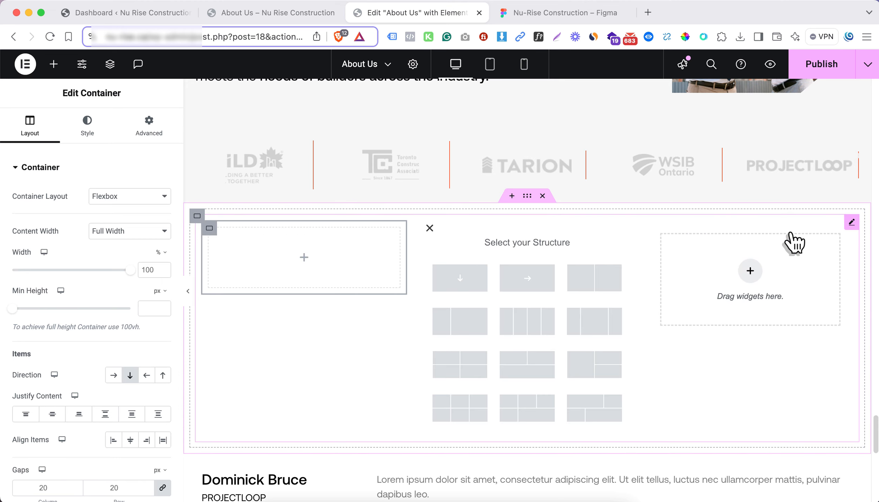
{"action": "left_click", "coordinate": [814, 238]}
{"action": "left_click", "coordinate": [146, 346]}
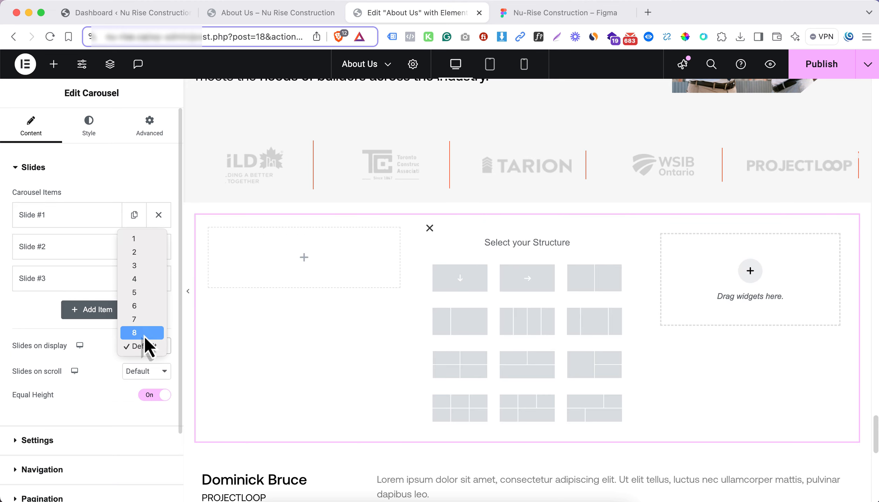
{"action": "left_click", "coordinate": [142, 239]}
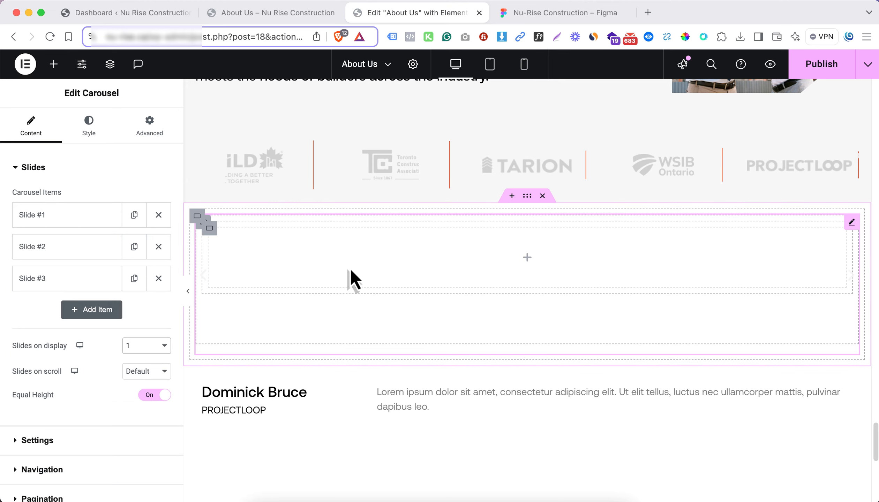
Nest another container inside the first slide's container of the testimonial carousel
{"action": "left_click_drag", "start_coordinate": [19, 348], "coordinate": [93, 351]}
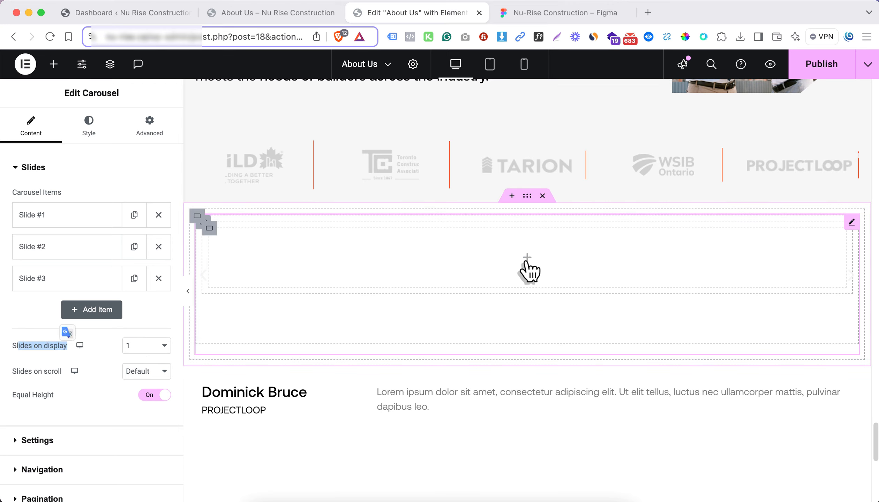
{"action": "left_click", "coordinate": [380, 329]}
{"action": "left_click_drag", "start_coordinate": [54, 237], "coordinate": [380, 247]}
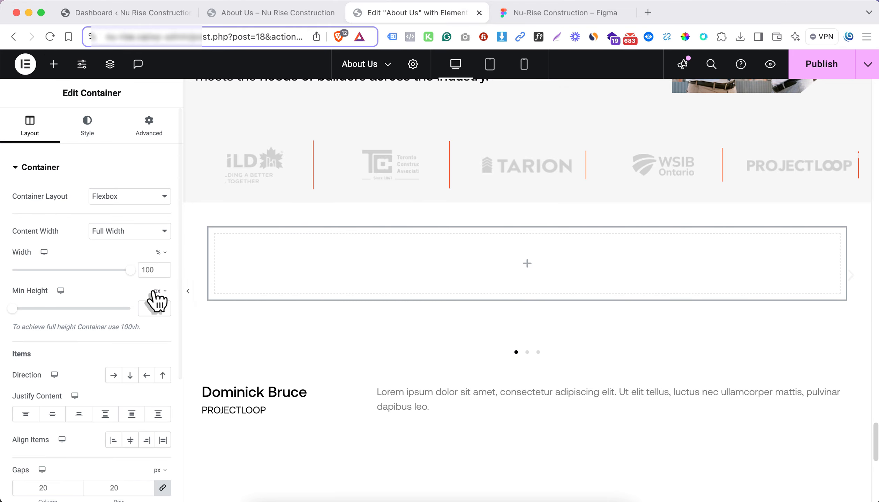
Set the width of the container nested in the first slide to 25% and duplicate it
{"action": "double_click", "coordinate": [150, 270]}
{"action": "type", "text": "25"}
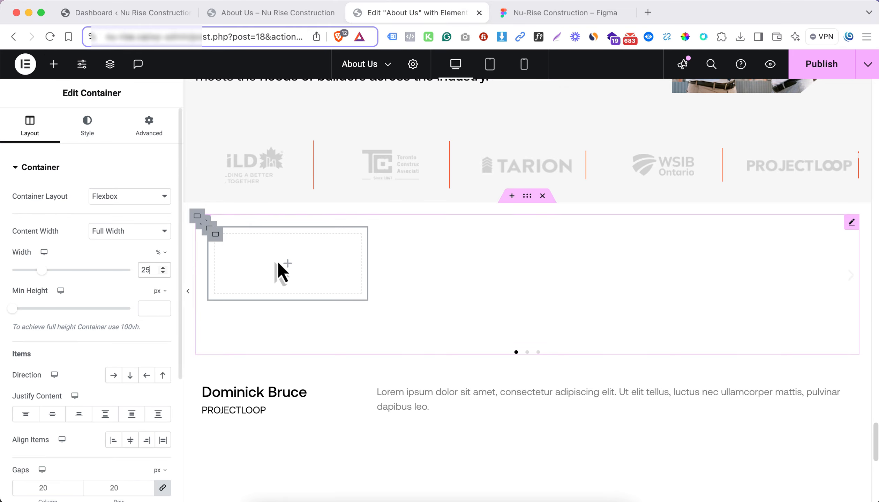
{"action": "right_click", "coordinate": [216, 240]}
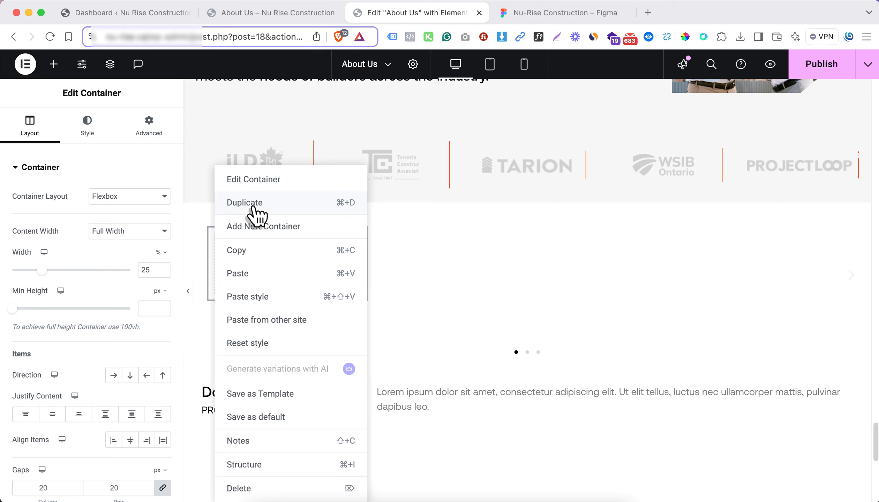
{"action": "left_click", "coordinate": [254, 208]}
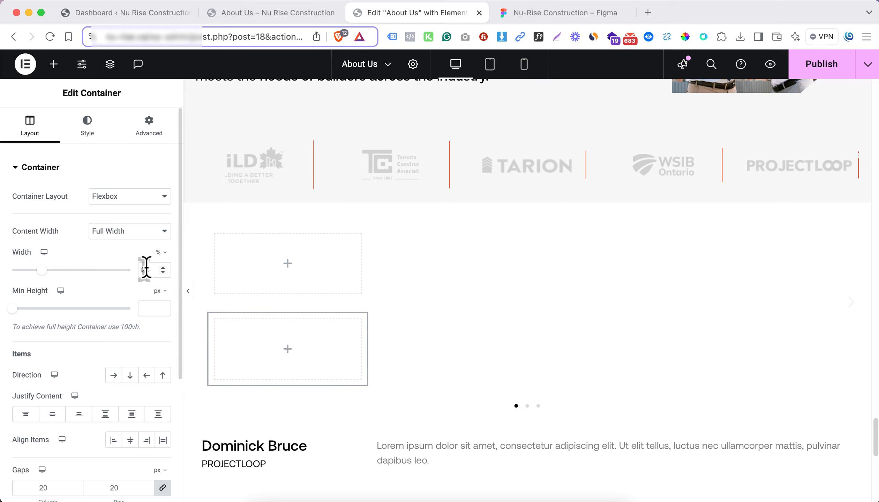
Set the duplicated container's width to 75% and change the parent container's direction to Row - horizontal
{"action": "type", "text": "7"}
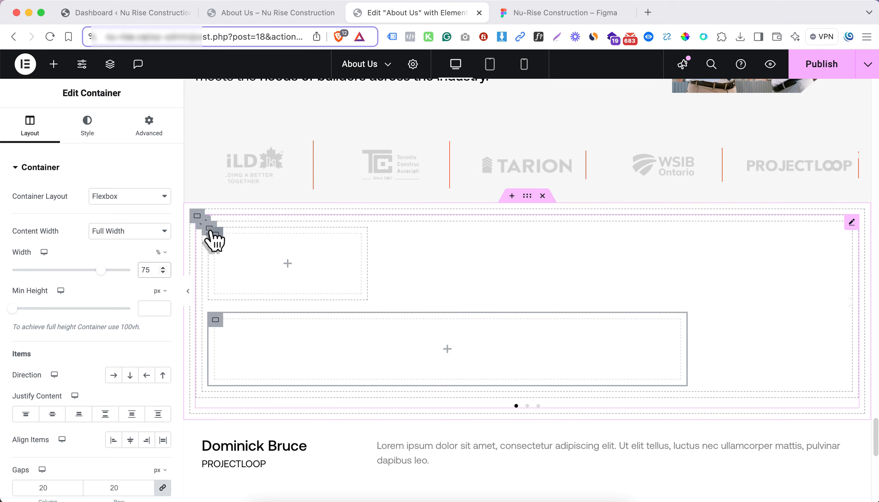
{"action": "left_click", "coordinate": [210, 229]}
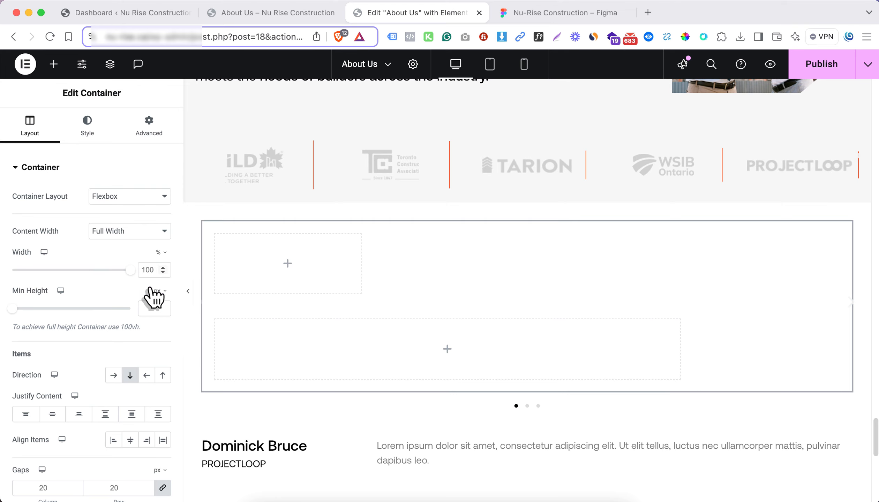
{"action": "left_click", "coordinate": [113, 375]}
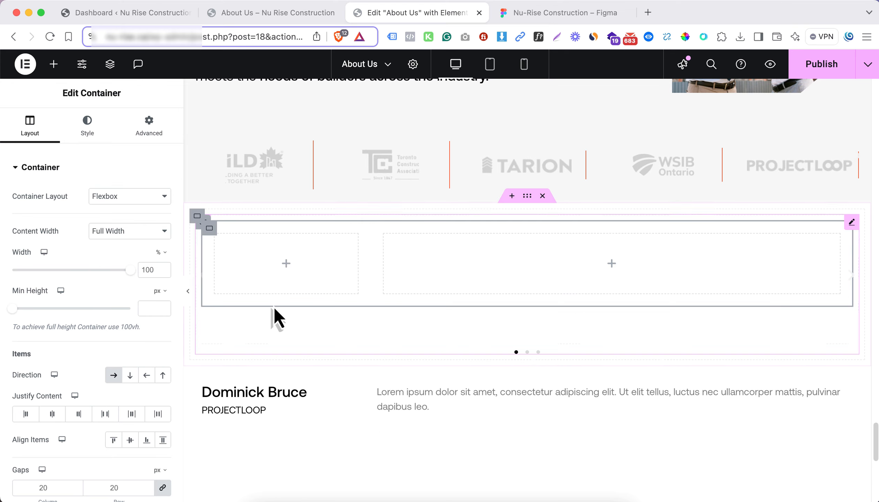
Copy the person's name heading and the PROJECTLOOP heading from the section below into the slide's 25% container
{"action": "right_click", "coordinate": [284, 392]}
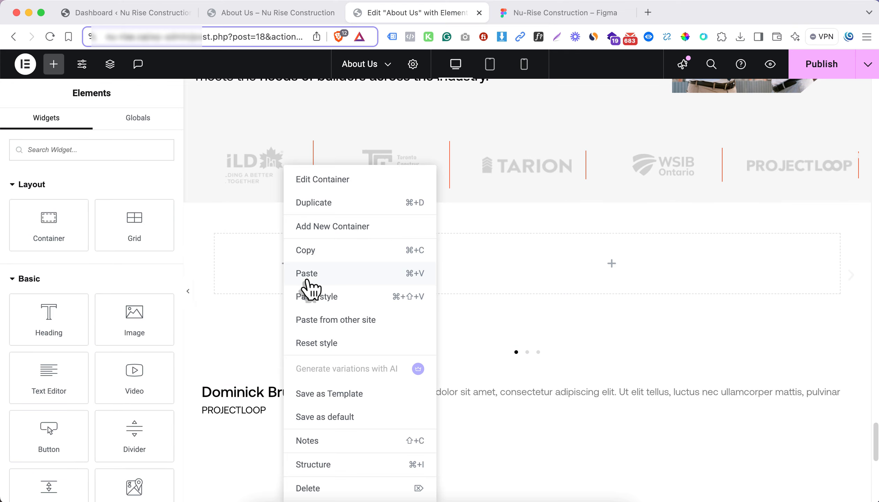
{"action": "left_click", "coordinate": [301, 274]}
{"action": "right_click", "coordinate": [255, 411]}
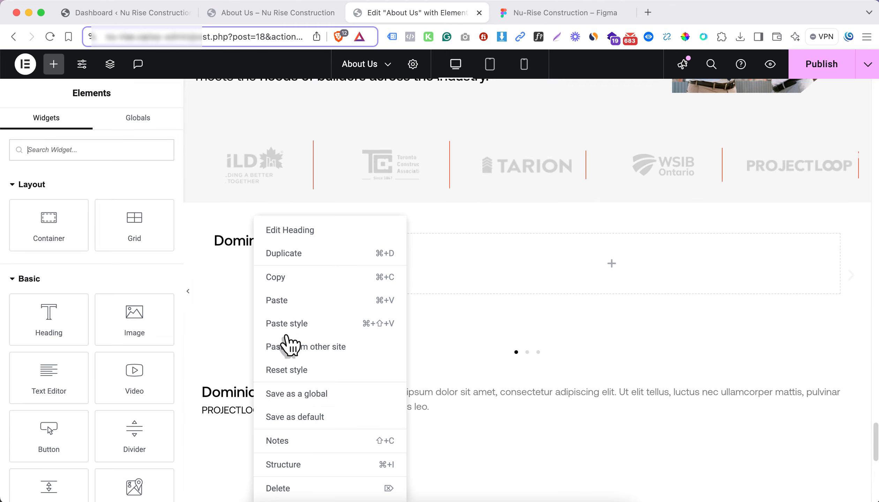
{"action": "left_click", "coordinate": [290, 278]}
{"action": "right_click", "coordinate": [270, 246]}
{"action": "left_click", "coordinate": [300, 301]}
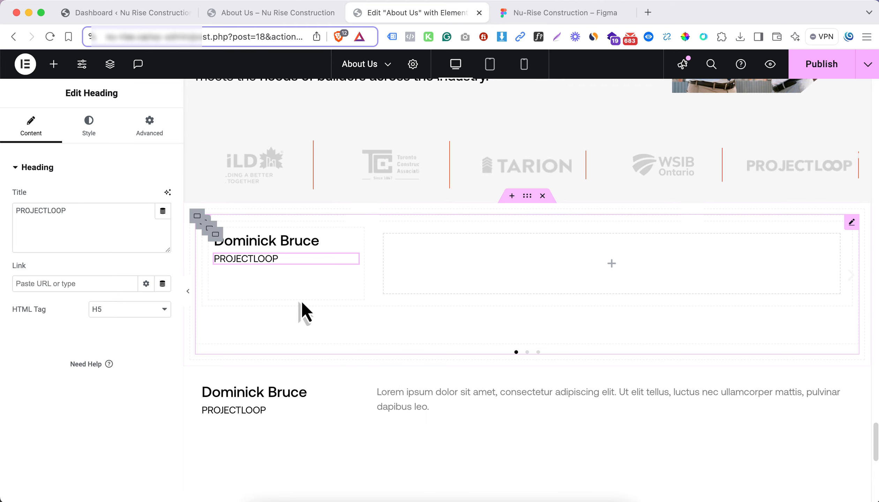
Copy the Lorem ipsum text widget from the section below into the slide's 75% container
{"action": "right_click", "coordinate": [423, 405]}
{"action": "left_click", "coordinate": [487, 277]}
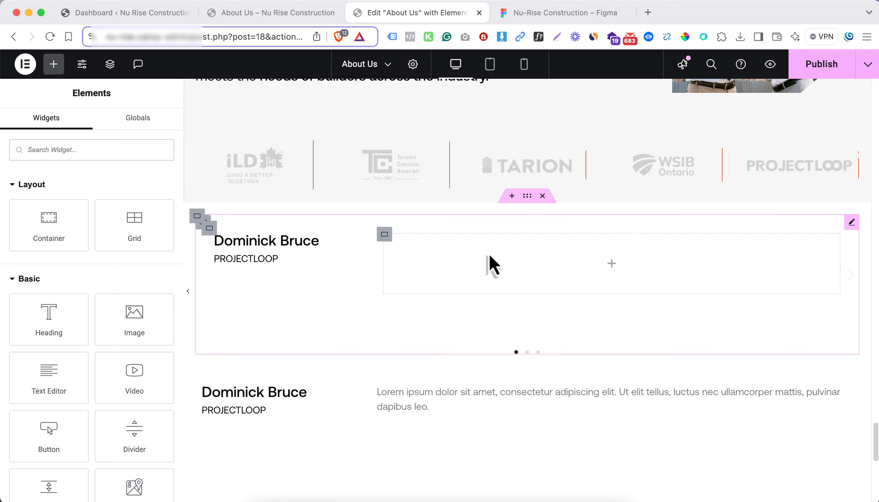
{"action": "right_click", "coordinate": [495, 270]}
{"action": "left_click", "coordinate": [521, 275]}
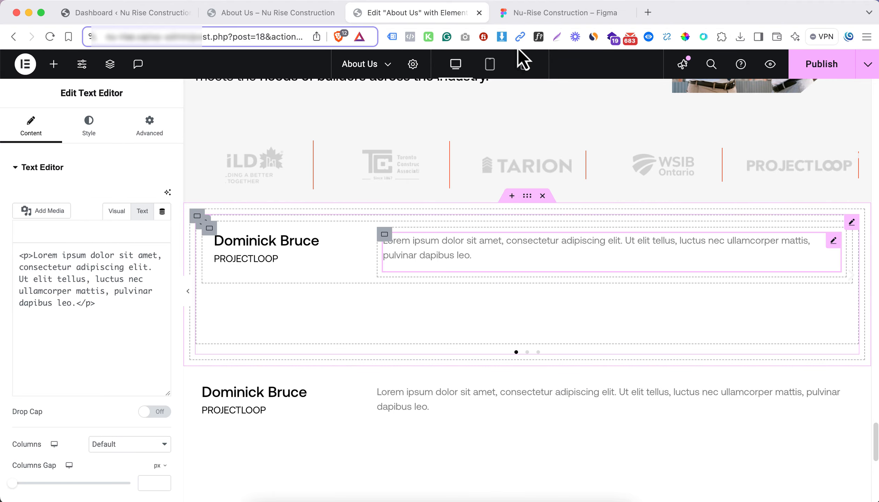
Replace the slide's Lorem ipsum text with the testimonial paragraph starting "Donec purus enim" from the Figma design
{"action": "left_click", "coordinate": [529, 17]}
{"action": "left_click", "coordinate": [475, 253]}
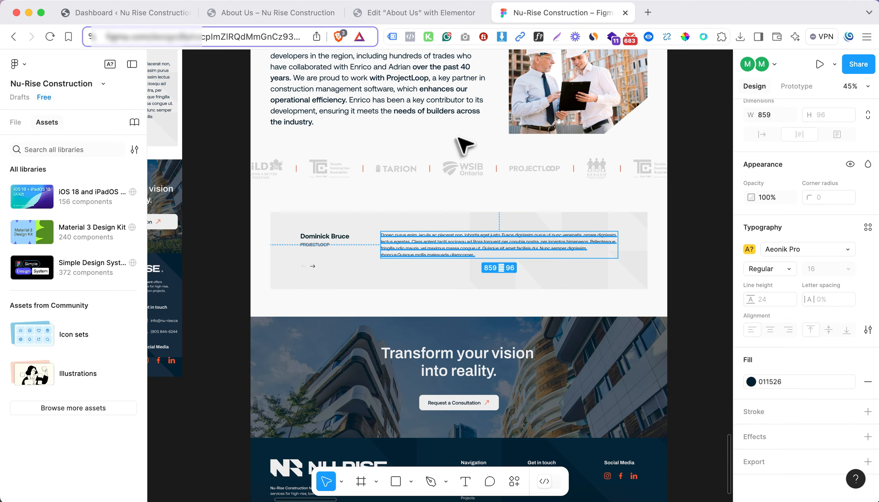
{"action": "left_click", "coordinate": [420, 12]}
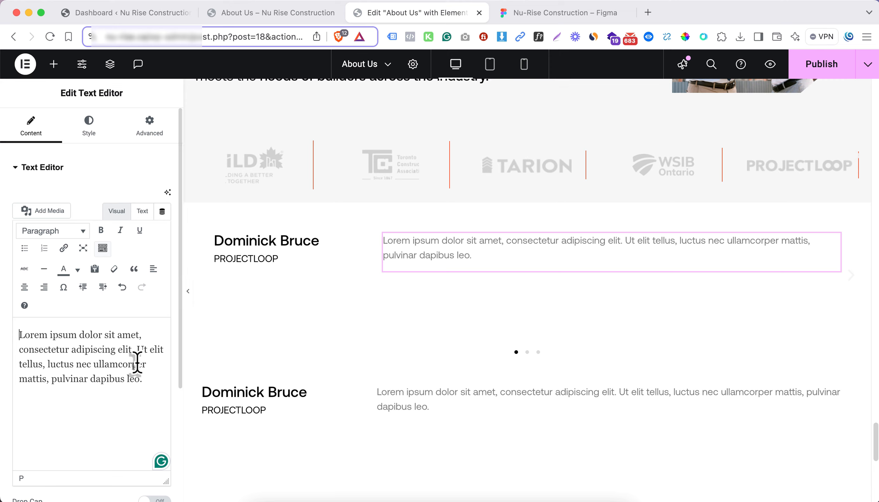
{"action": "left_click", "coordinate": [142, 211]}
{"action": "triple_click", "coordinate": [127, 312]}
{"action": "key", "text": "super+v"}
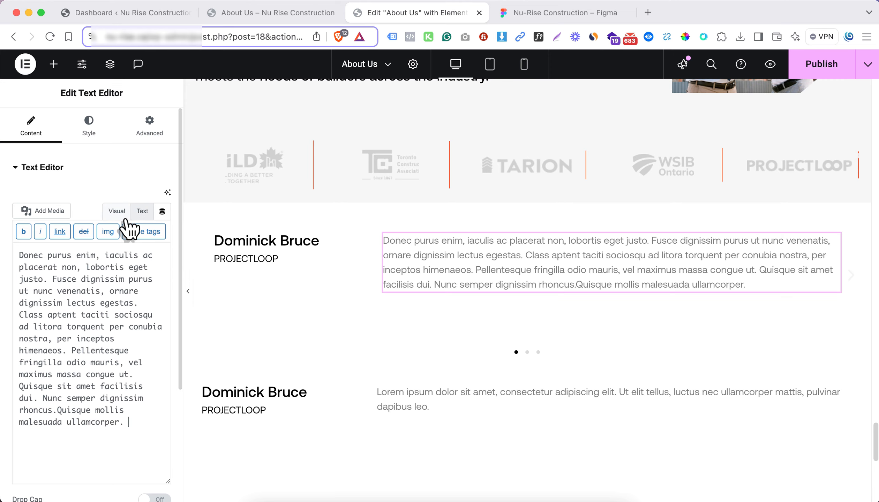
{"action": "left_click", "coordinate": [117, 211]}
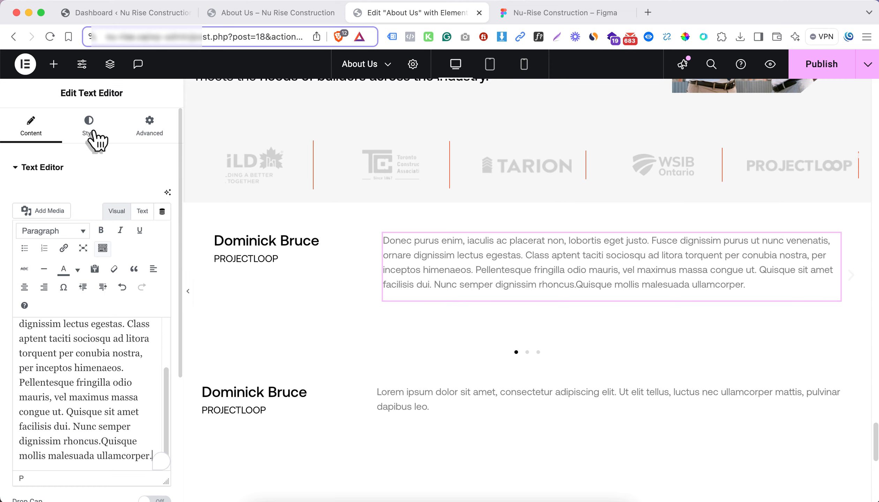
Change the slide's testimonial paragraph text colour from grey to the copied near-black colour
{"action": "left_click", "coordinate": [91, 133]}
{"action": "left_click", "coordinate": [163, 222]}
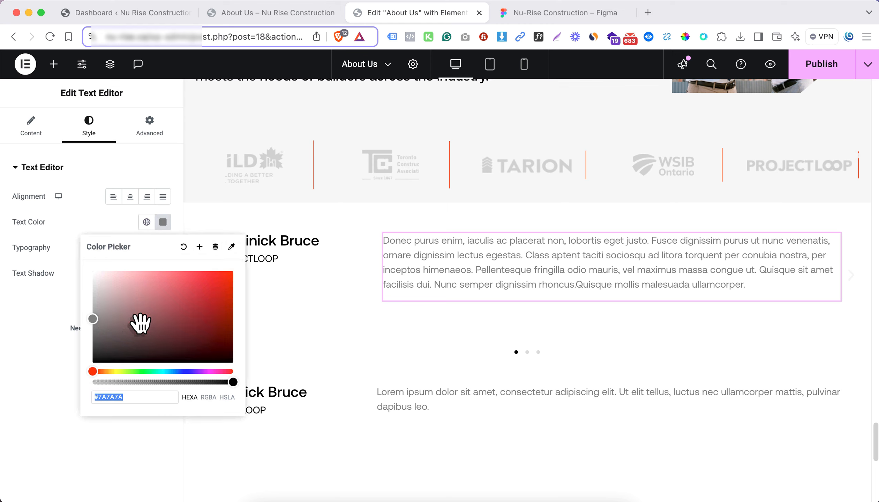
{"action": "key", "text": "super+v"}
{"action": "left_click", "coordinate": [67, 336]}
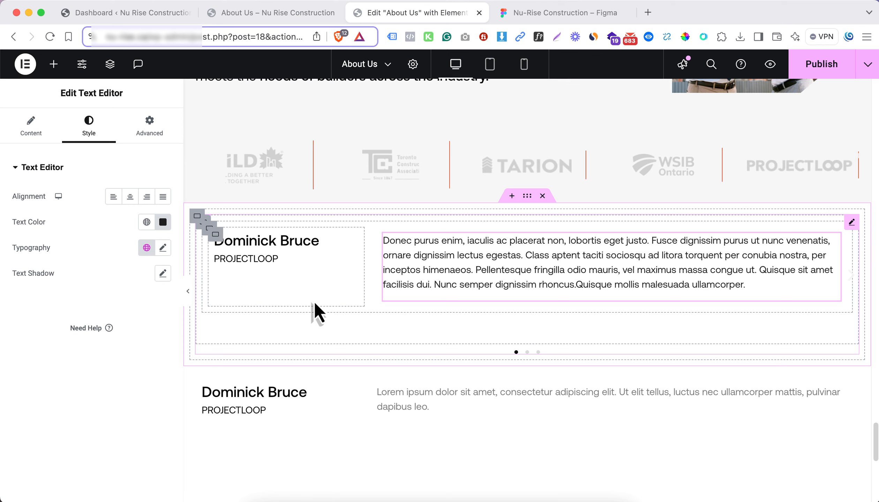
Inspect the testimonial card's background in Figma and apply the #F1F0F0 global background colour to the slide's row container in Elementor
{"action": "left_click", "coordinate": [538, 20]}
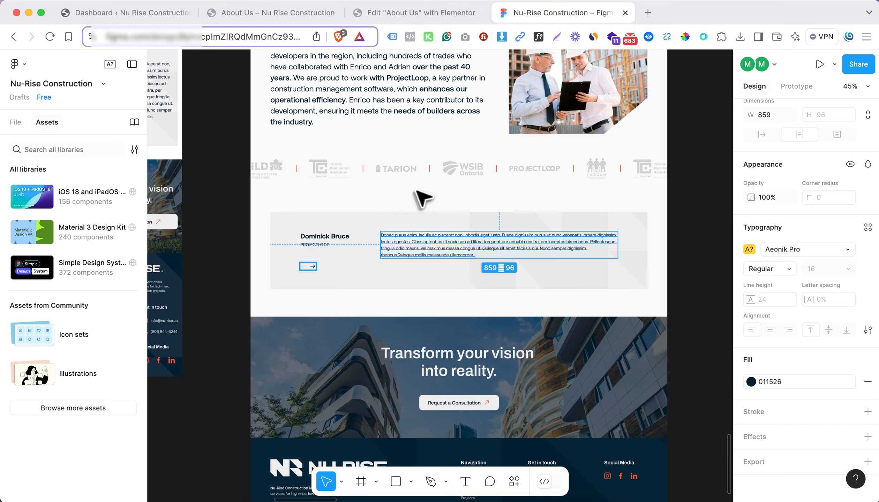
{"action": "left_click", "coordinate": [527, 228]}
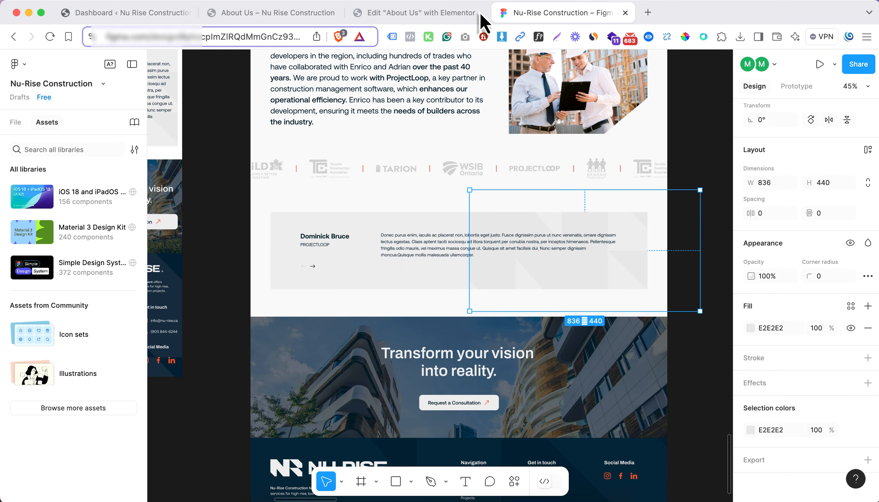
{"action": "left_click", "coordinate": [432, 20]}
{"action": "left_click", "coordinate": [197, 217]}
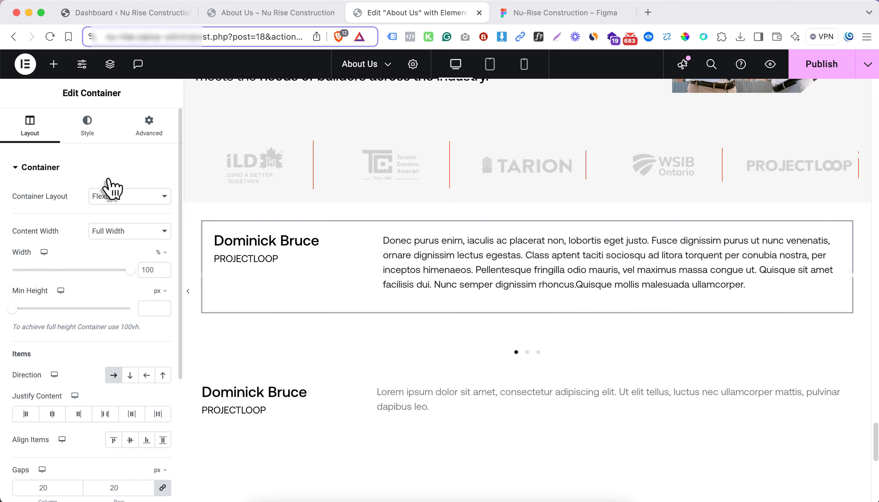
{"action": "left_click", "coordinate": [92, 136]}
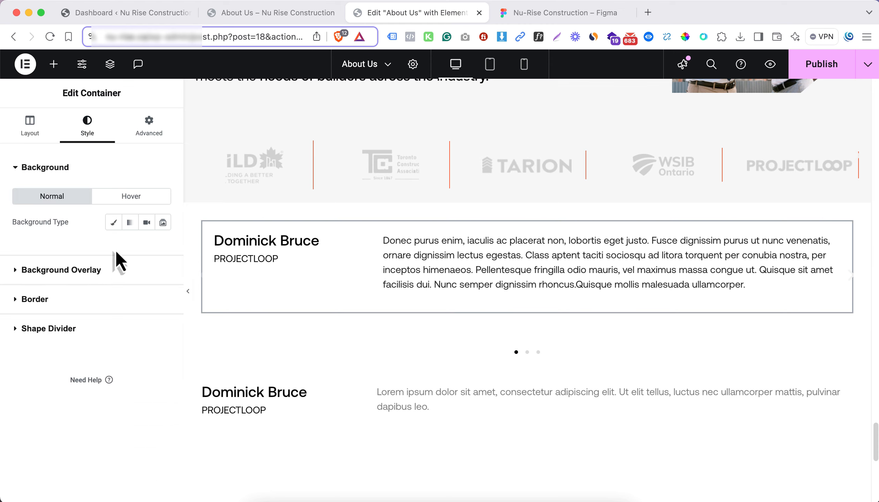
{"action": "left_click", "coordinate": [115, 225]}
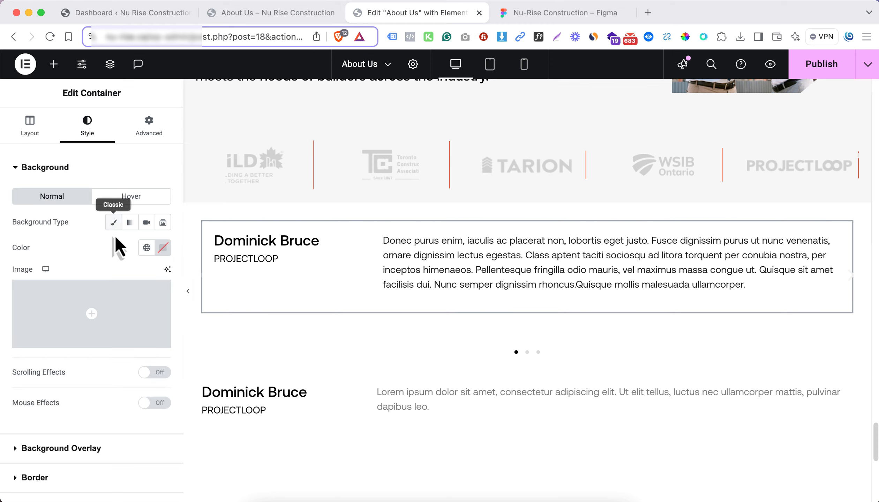
{"action": "left_click", "coordinate": [146, 249]}
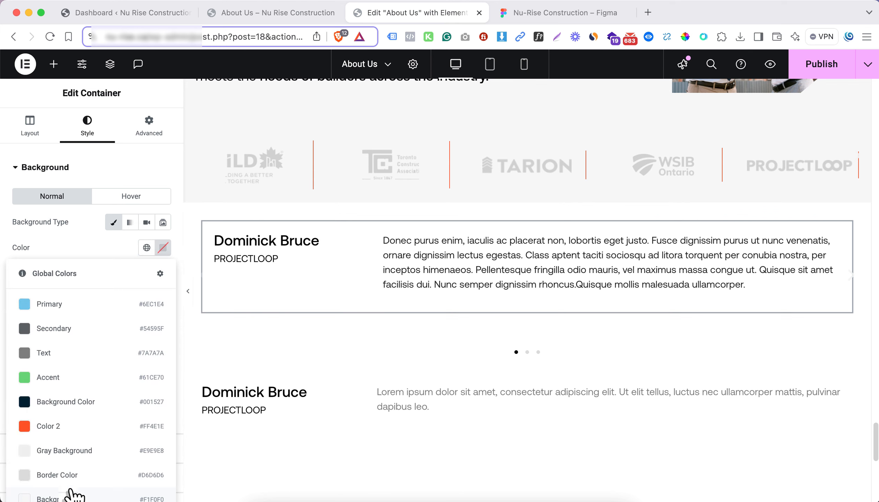
{"action": "left_click", "coordinate": [72, 493]}
Give the 75% testimonial text container a classic background with the light grey geometric pattern image from the media library
{"action": "left_click", "coordinate": [134, 293]}
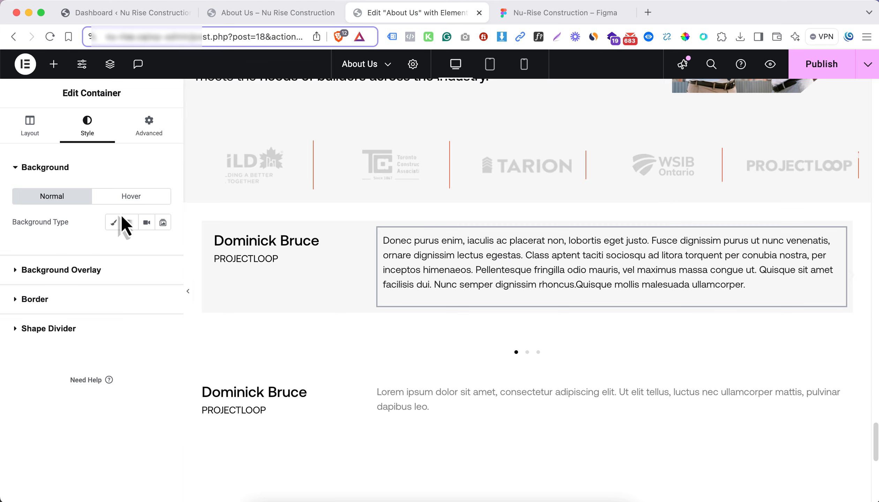
{"action": "left_click", "coordinate": [116, 225]}
{"action": "left_click", "coordinate": [111, 328]}
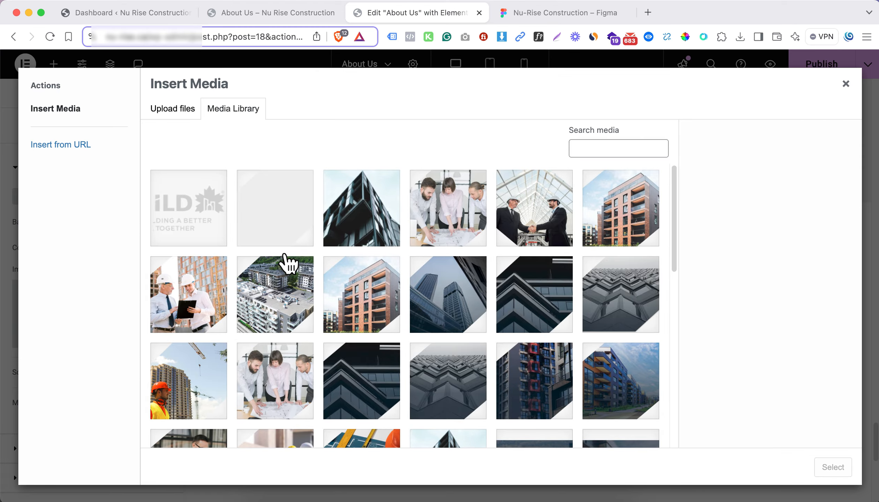
{"action": "scroll", "coordinate": [288, 264], "scroll_direction": "down", "scroll_amount": 15}
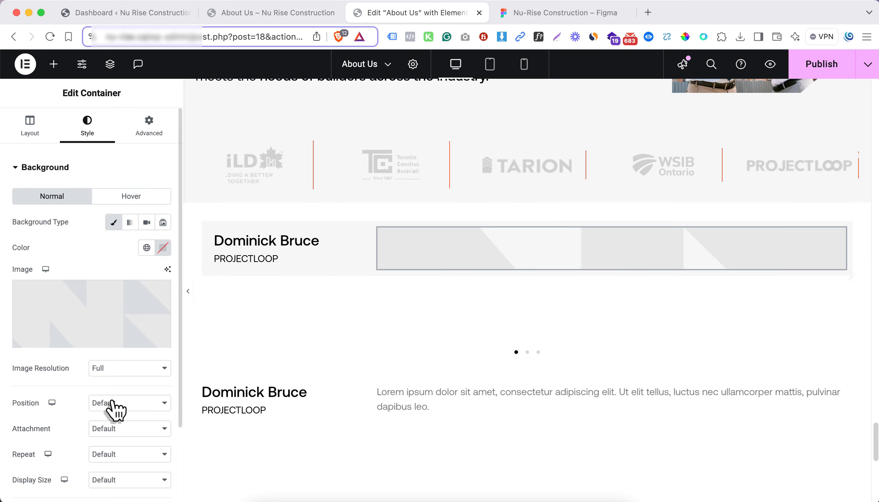
Set the pattern background's position to Center Center, its repeat to No-repeat and its display size to Cover
{"action": "left_click", "coordinate": [115, 404]}
{"action": "left_click", "coordinate": [126, 418]}
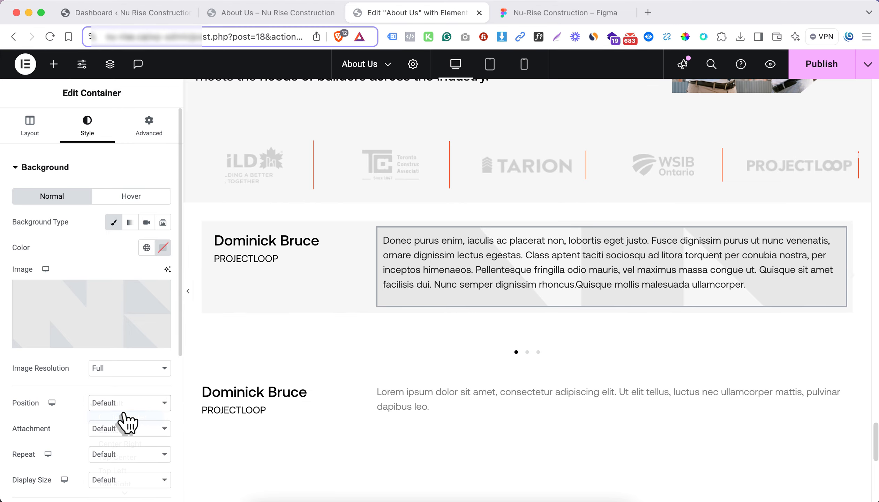
{"action": "left_click", "coordinate": [118, 455]}
{"action": "left_click", "coordinate": [121, 469]}
{"action": "scroll", "coordinate": [120, 470], "scroll_direction": "down", "scroll_amount": 1}
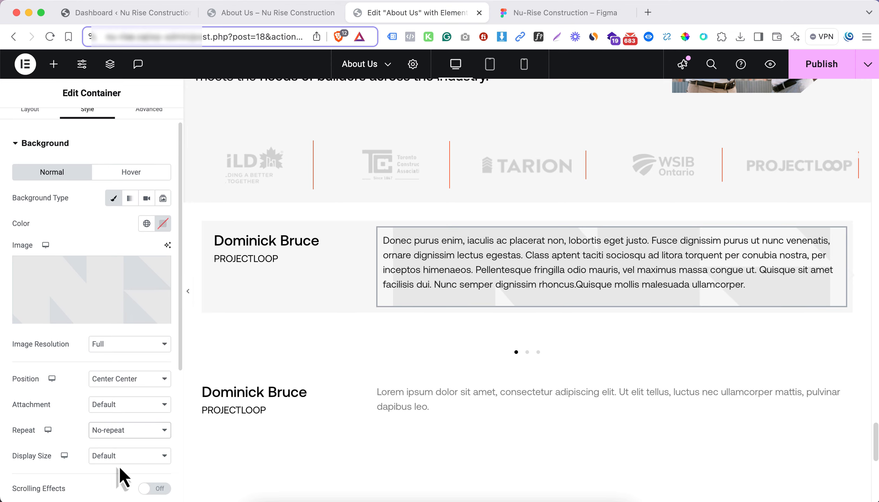
{"action": "left_click", "coordinate": [119, 462]}
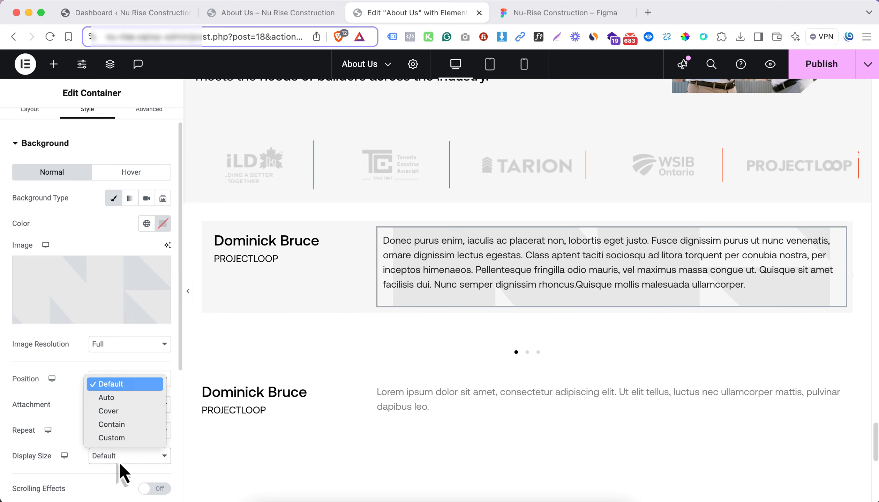
{"action": "left_click", "coordinate": [127, 416]}
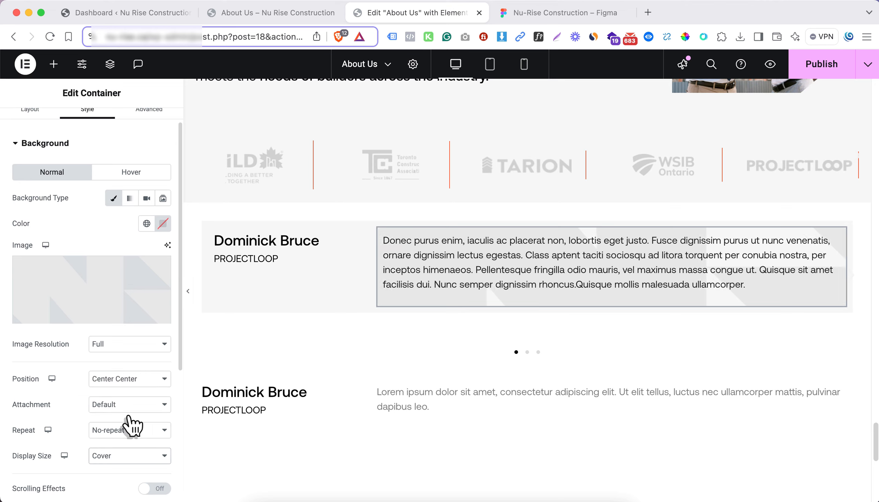
Change the pattern background's display size to Contain and its position to Center Right
{"action": "left_click", "coordinate": [127, 436]}
{"action": "left_click", "coordinate": [57, 434]}
{"action": "left_click", "coordinate": [116, 460]}
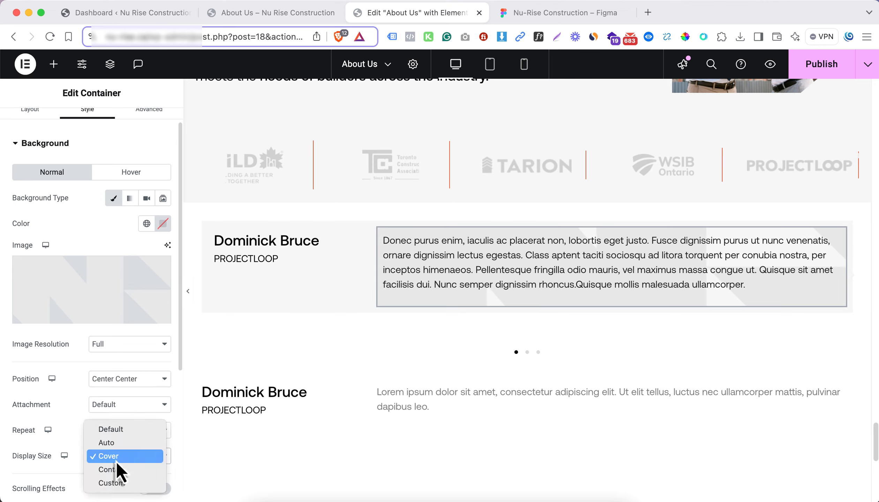
{"action": "left_click", "coordinate": [119, 470]}
{"action": "left_click", "coordinate": [119, 381]}
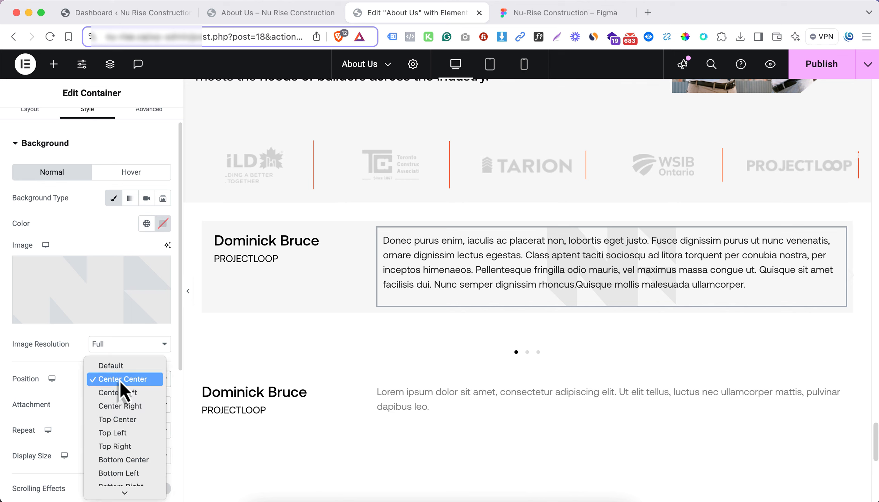
{"action": "left_click", "coordinate": [131, 411]}
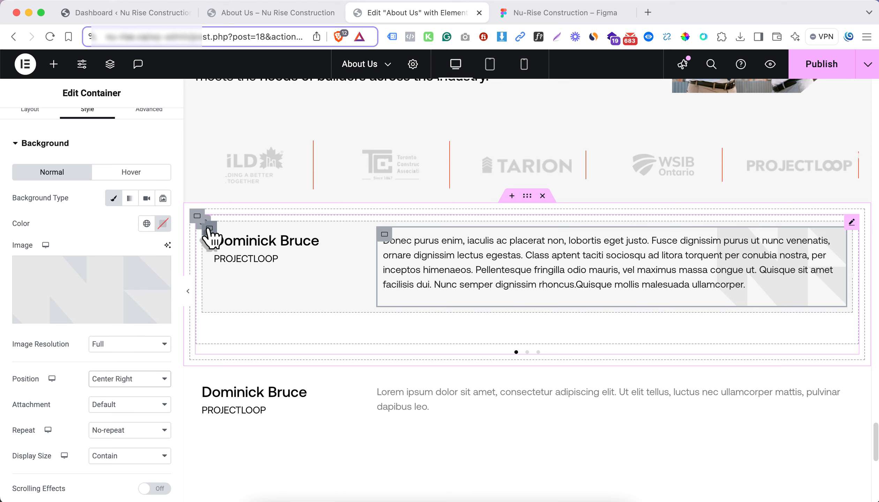
Set the padding of the slide's grey row container to 0 px on all sides
{"action": "left_click", "coordinate": [152, 133]}
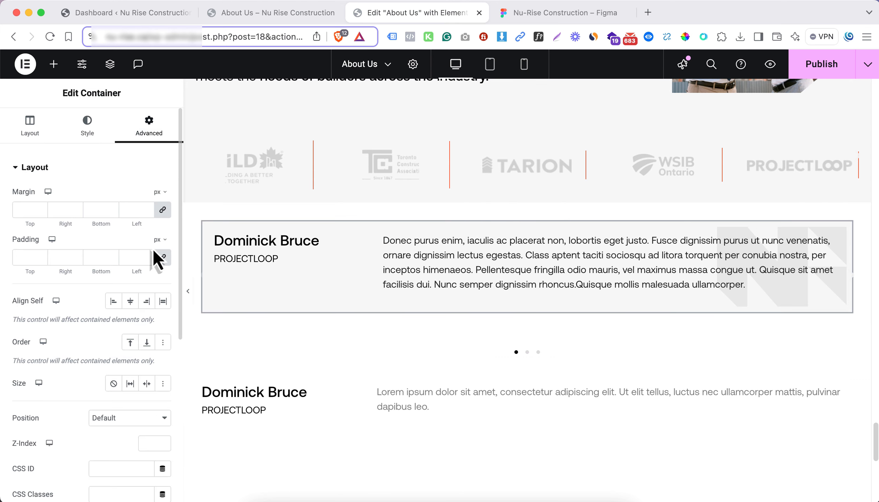
{"action": "left_click", "coordinate": [163, 258]}
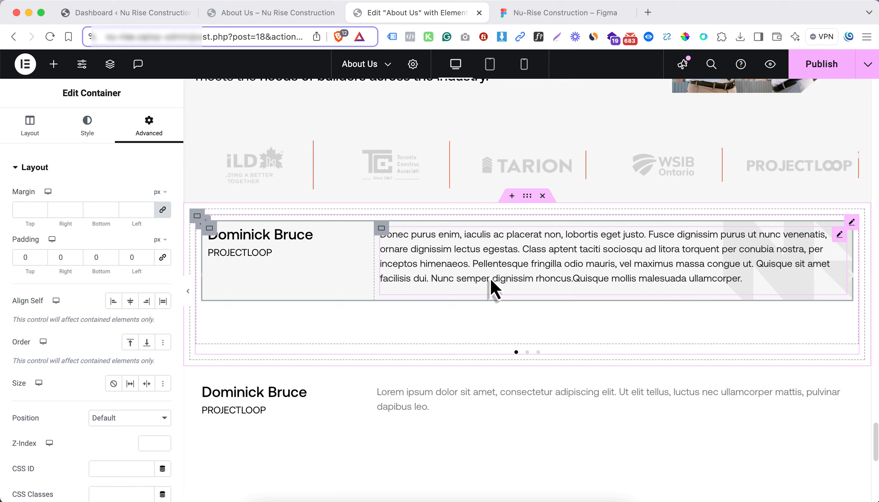
Set the padding of the name and text containers inside the slide's row to 40 px on all sides
{"action": "left_click", "coordinate": [381, 229]}
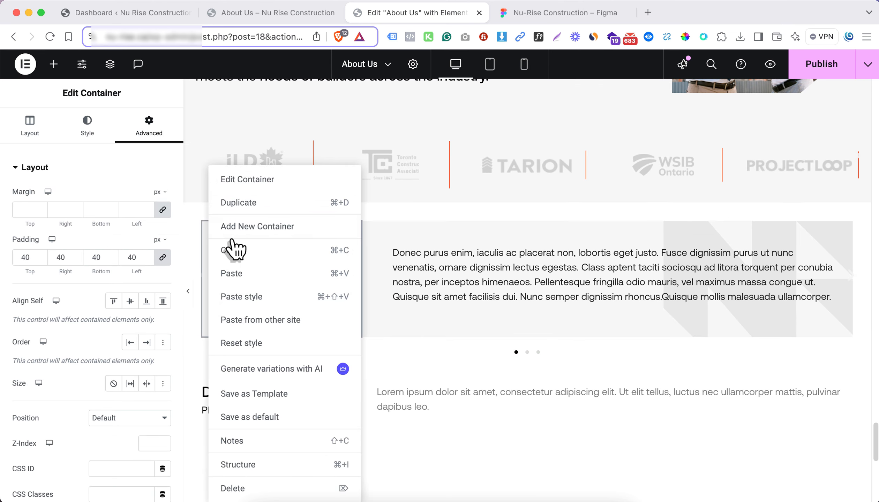
Give the outermost container around the testimonial carousel a classic background in the global colour Background 2
{"action": "left_click", "coordinate": [241, 465]}
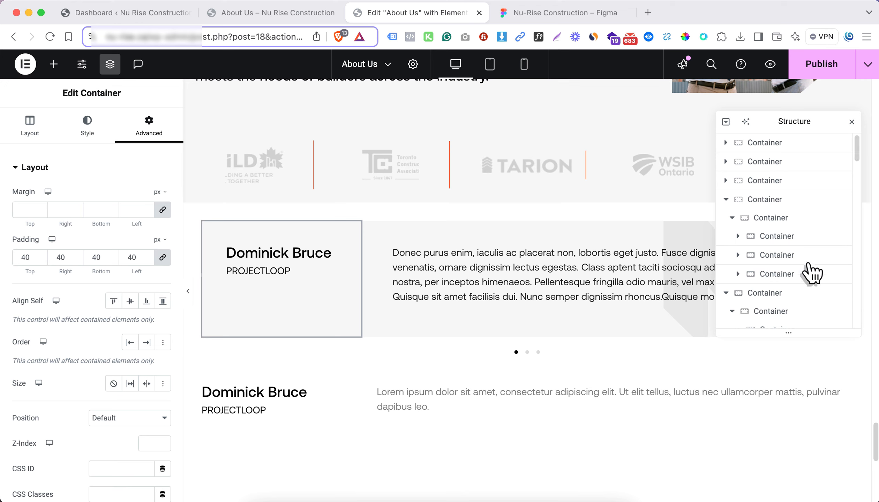
{"action": "scroll", "coordinate": [803, 272], "scroll_direction": "down", "scroll_amount": 5}
{"action": "scroll", "coordinate": [796, 281], "scroll_direction": "down", "scroll_amount": 5}
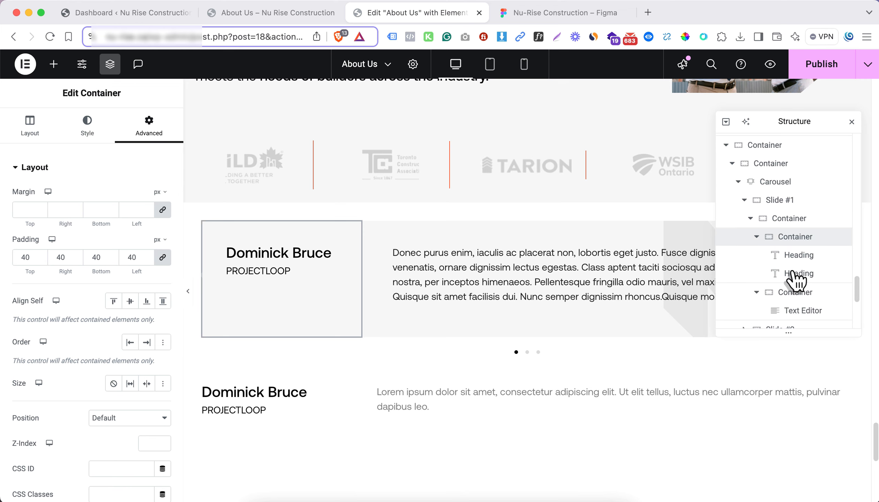
{"action": "left_click", "coordinate": [790, 220]}
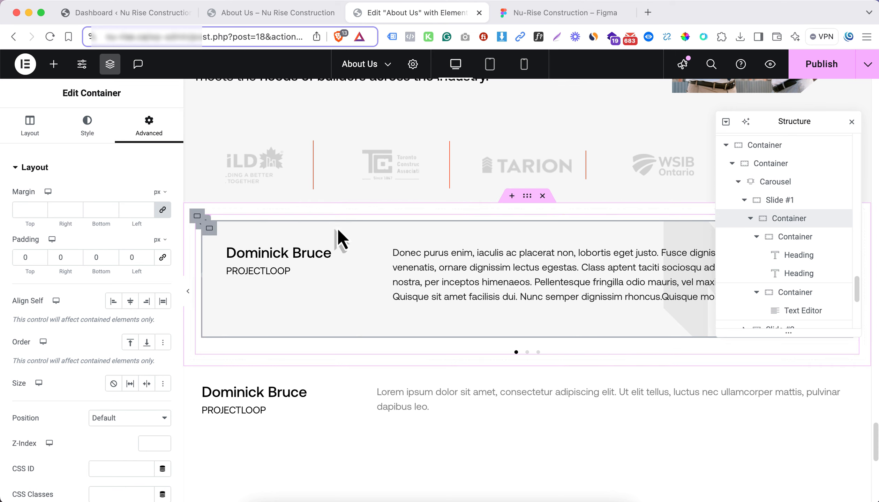
{"action": "left_click", "coordinate": [813, 164]}
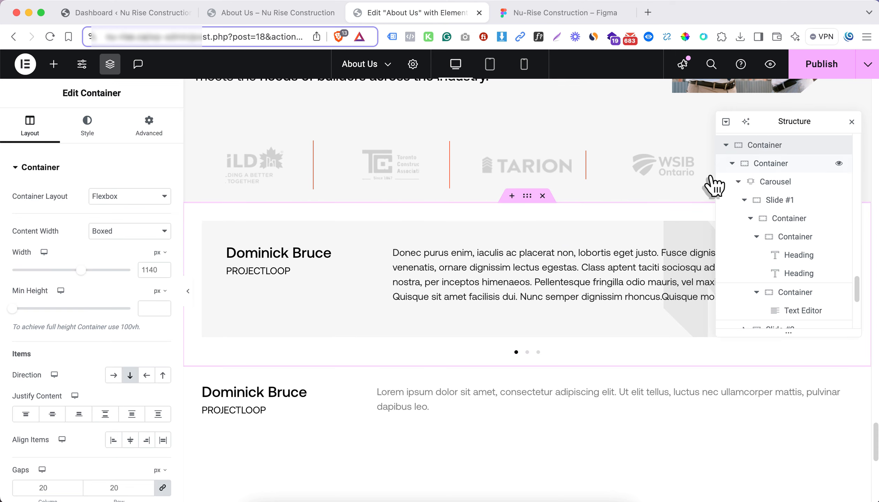
{"action": "left_click", "coordinate": [77, 128]}
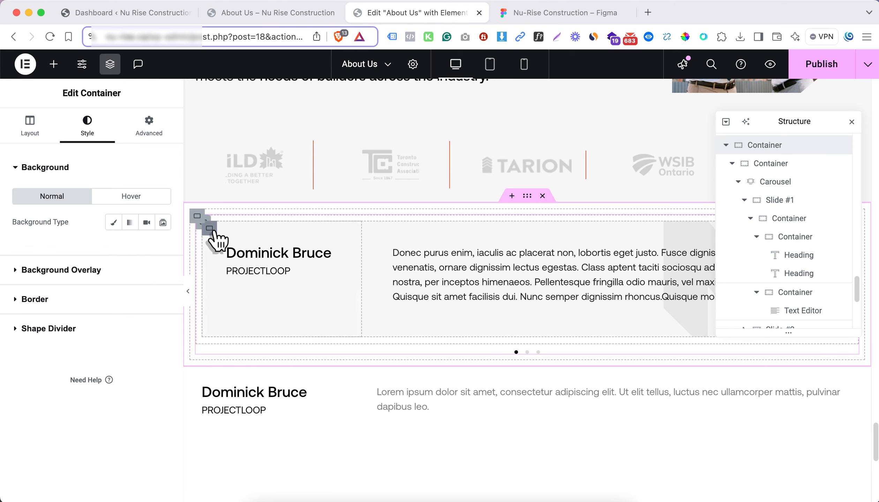
{"action": "left_click", "coordinate": [113, 222]}
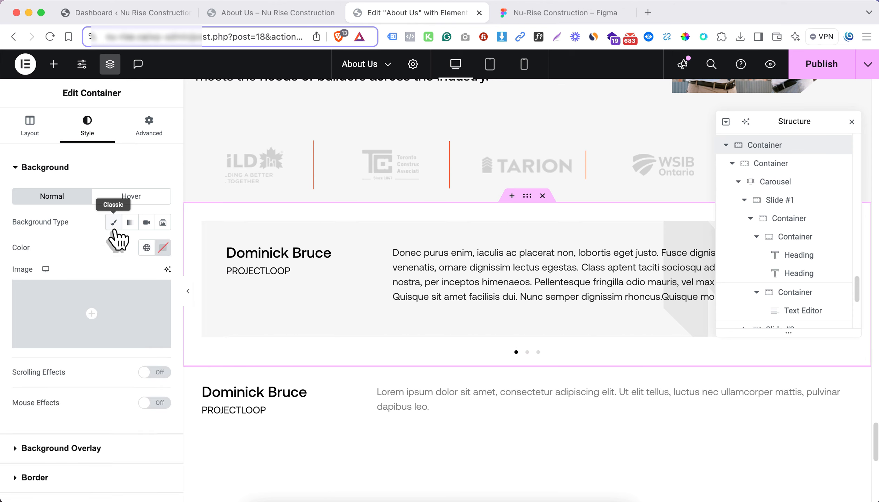
{"action": "left_click", "coordinate": [147, 248]}
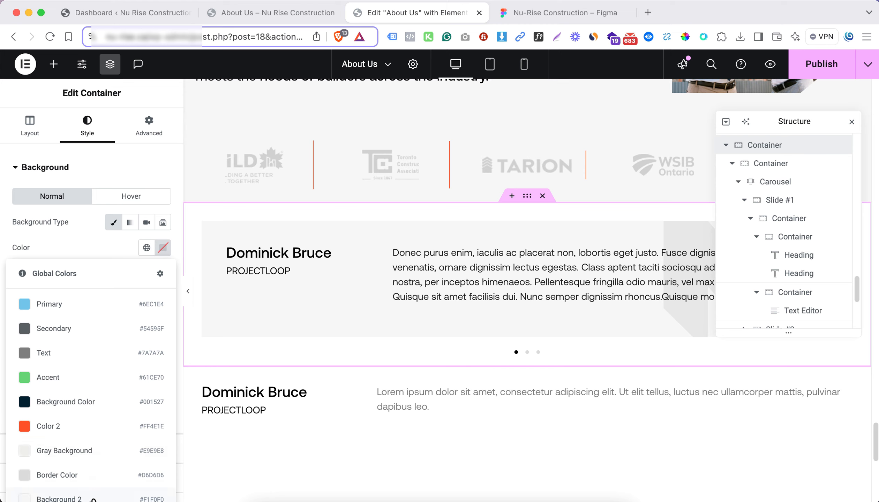
{"action": "left_click", "coordinate": [93, 500]}
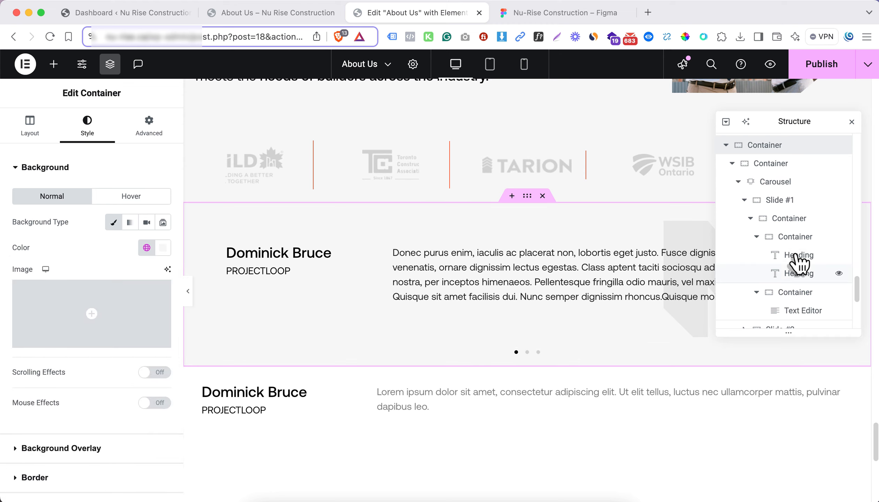
Change the background colour of the row container inside Slide #1 to the global colour Gray Background
{"action": "left_click", "coordinate": [780, 217]}
{"action": "left_click", "coordinate": [74, 126]}
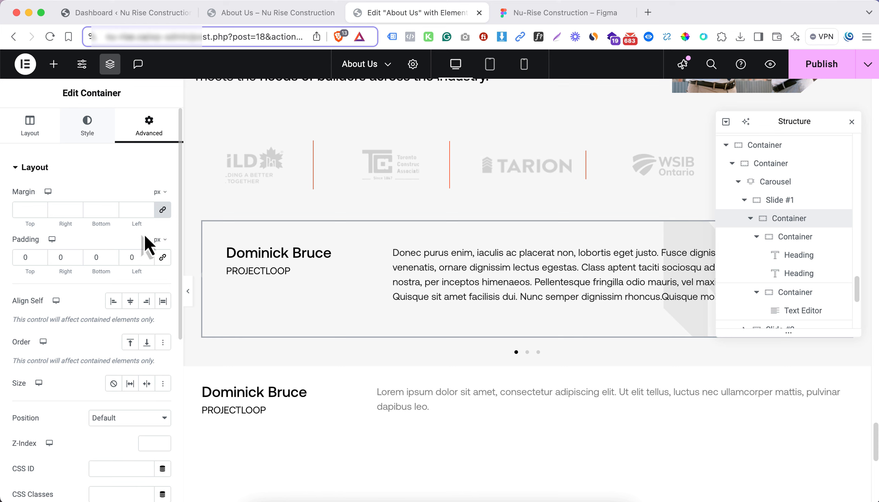
{"action": "left_click", "coordinate": [146, 248]}
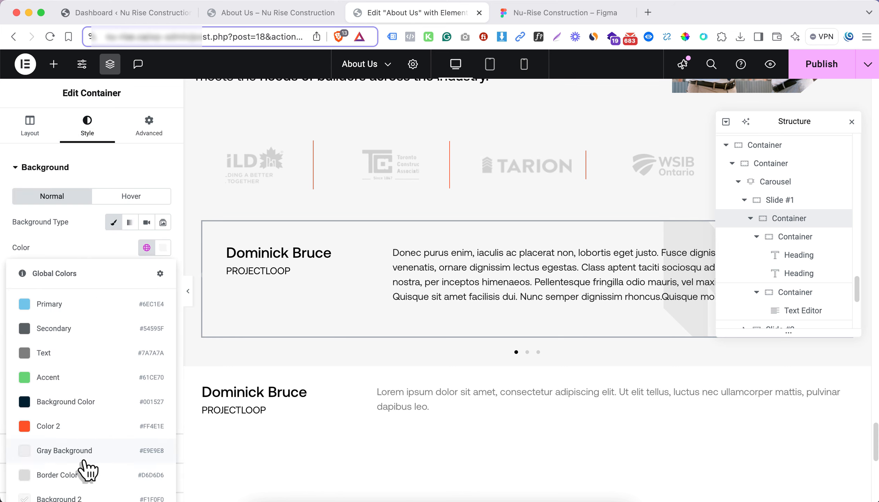
{"action": "left_click", "coordinate": [89, 476]}
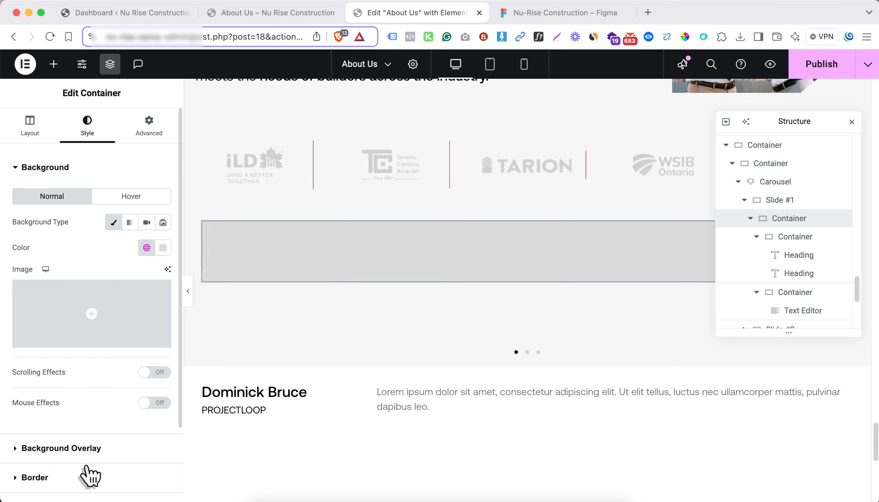
{"action": "left_click", "coordinate": [851, 122]}
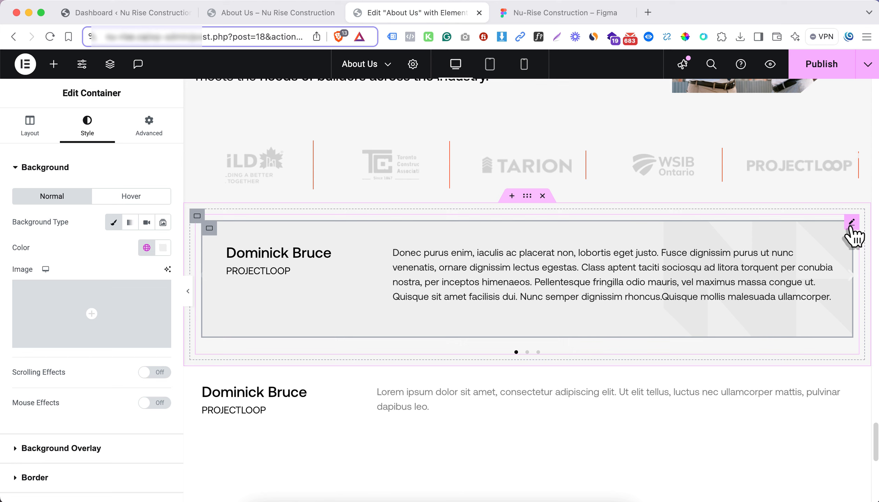
Replace the carousel's second and third slides with duplicates of Slide #1
{"action": "left_click", "coordinate": [851, 225]}
{"action": "left_click", "coordinate": [41, 122]}
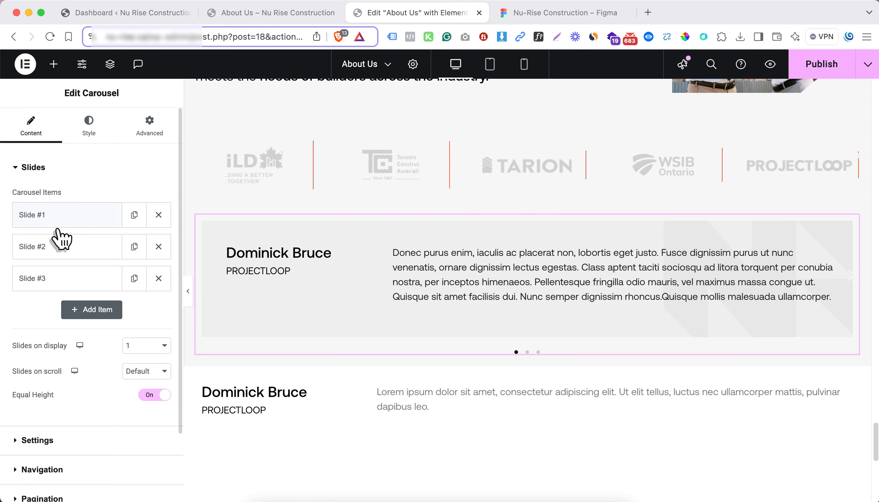
{"action": "left_click", "coordinate": [158, 251]}
{"action": "left_click", "coordinate": [158, 251]}
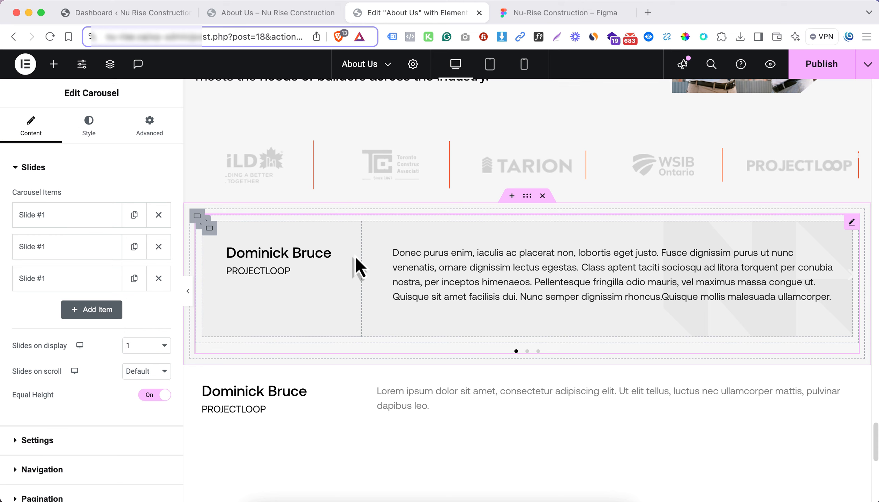
Change the name heading on the second slide to "Another Name" and delete the leftover testimonial container below the carousel
{"action": "left_click", "coordinate": [41, 254]}
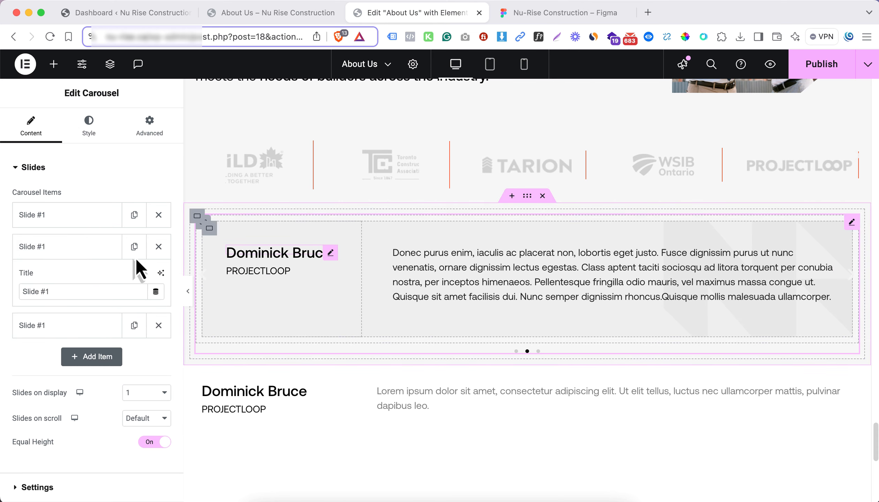
{"action": "left_click", "coordinate": [296, 253]}
{"action": "left_click", "coordinate": [97, 223]}
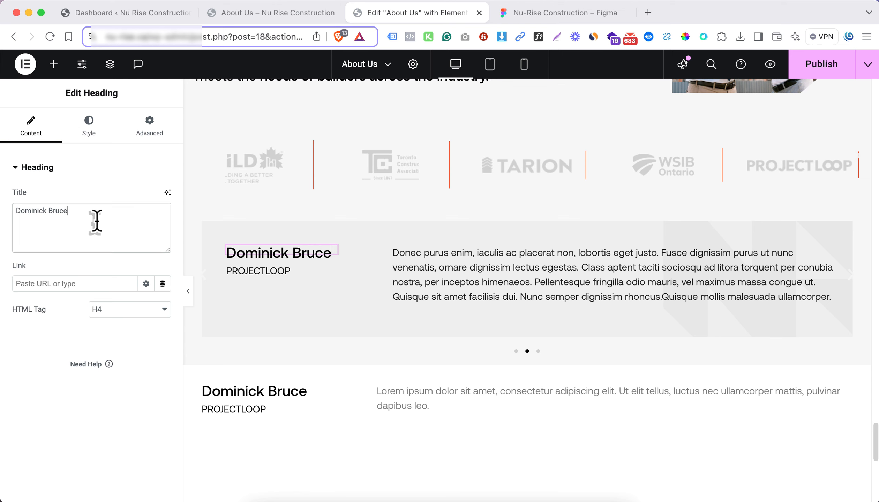
{"action": "type", "text": "Another Name"}
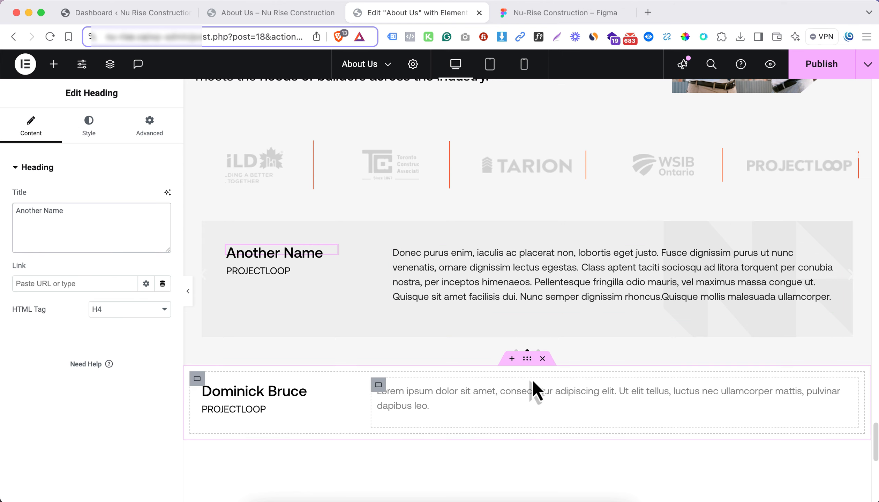
{"action": "left_click", "coordinate": [542, 360]}
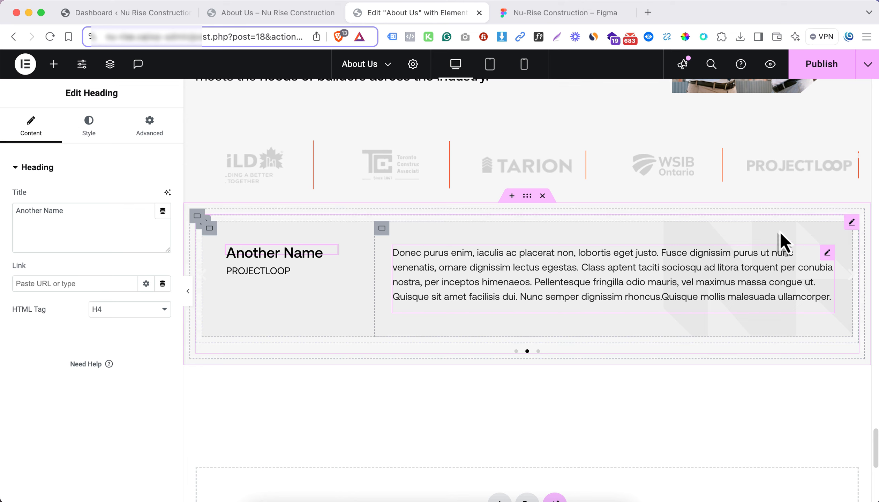
Turn off the testimonial carousel's pagination dots and open its navigation arrow settings
{"action": "left_click", "coordinate": [852, 223]}
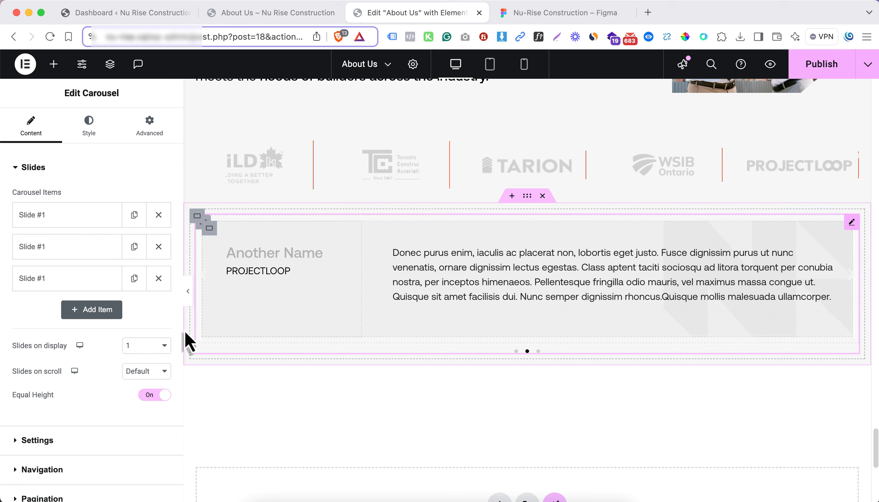
{"action": "left_click", "coordinate": [83, 469]}
{"action": "scroll", "coordinate": [84, 461], "scroll_direction": "down", "scroll_amount": 5}
{"action": "left_click", "coordinate": [76, 410]}
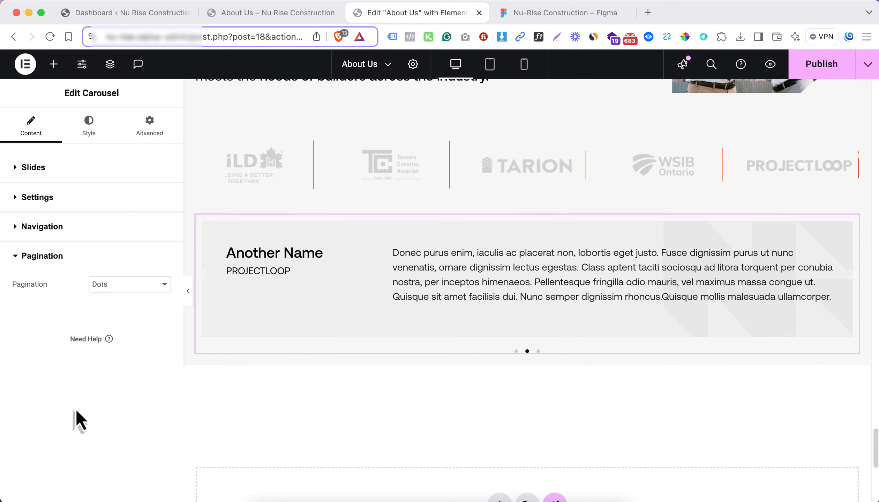
{"action": "left_click", "coordinate": [153, 284]}
{"action": "left_click", "coordinate": [118, 285]}
{"action": "left_click", "coordinate": [82, 233]}
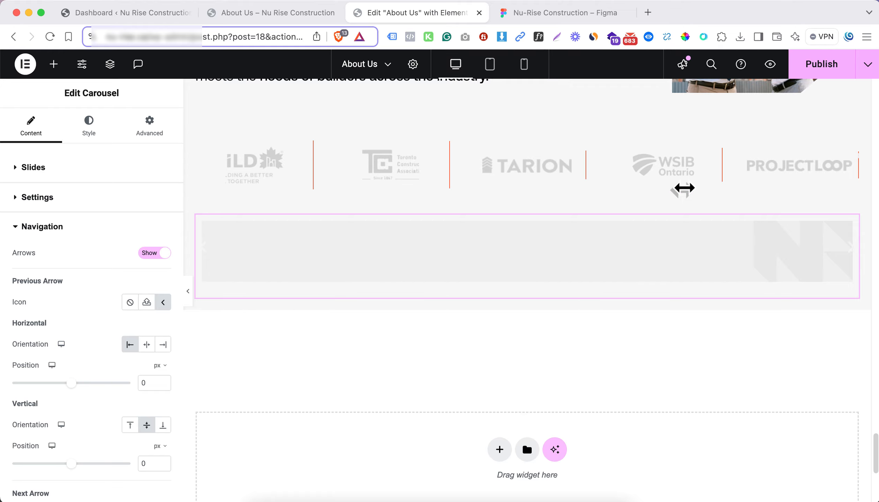
Switch to the Figma design and examine the "Transform your vision into reality." section below the testimonial
{"action": "scroll", "coordinate": [483, 295], "scroll_direction": "down", "scroll_amount": 2}
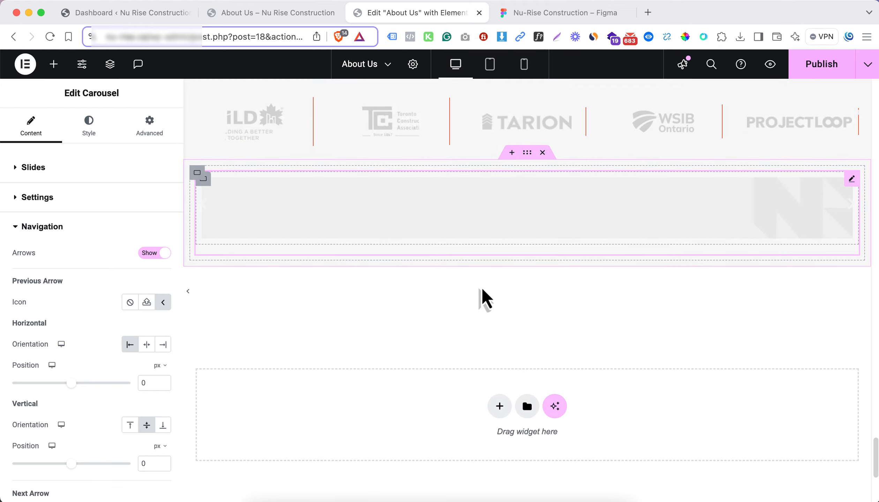
{"action": "scroll", "coordinate": [478, 302], "scroll_direction": "down", "scroll_amount": 4}
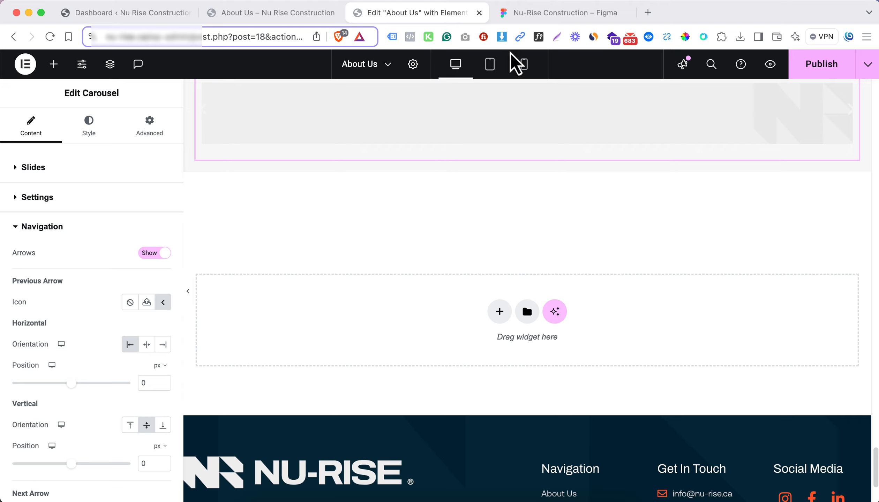
{"action": "left_click", "coordinate": [533, 19]}
{"action": "scroll", "coordinate": [434, 257], "scroll_direction": "down", "scroll_amount": 5}
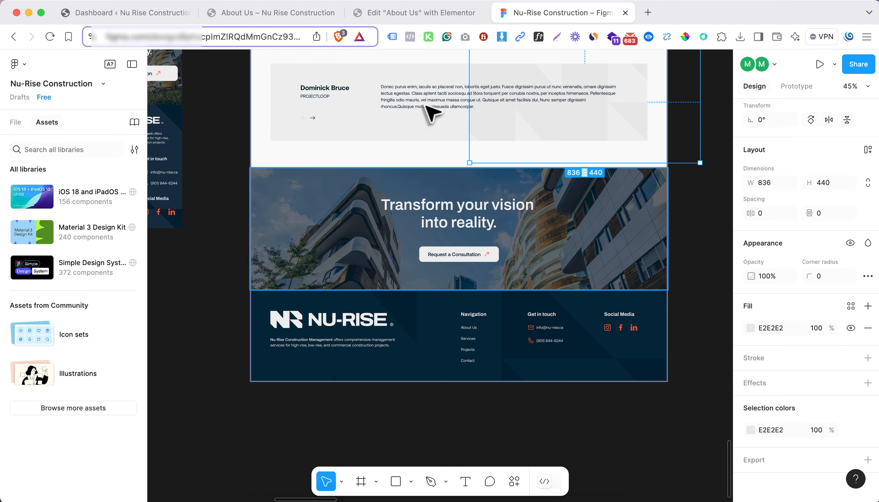
Switch to the live Nu-Rise site and open its homepage
{"action": "left_click", "coordinate": [278, 18]}
{"action": "left_click", "coordinate": [467, 102]}
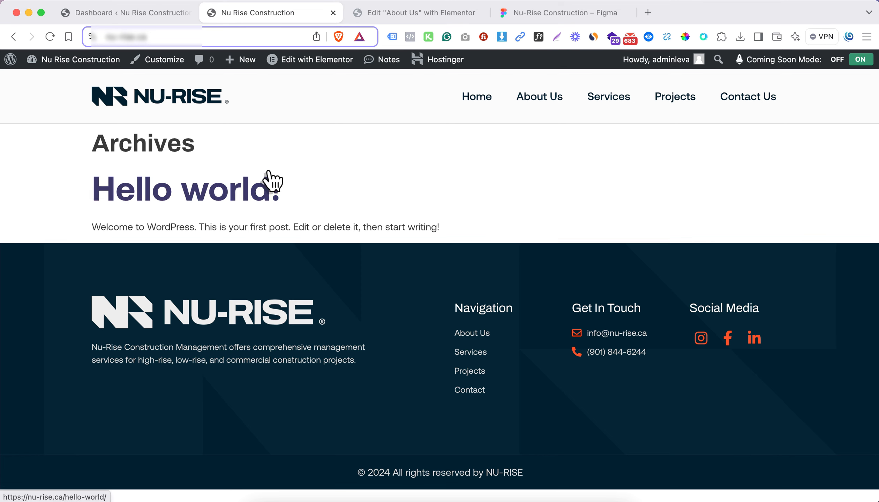
{"action": "left_click", "coordinate": [156, 101]}
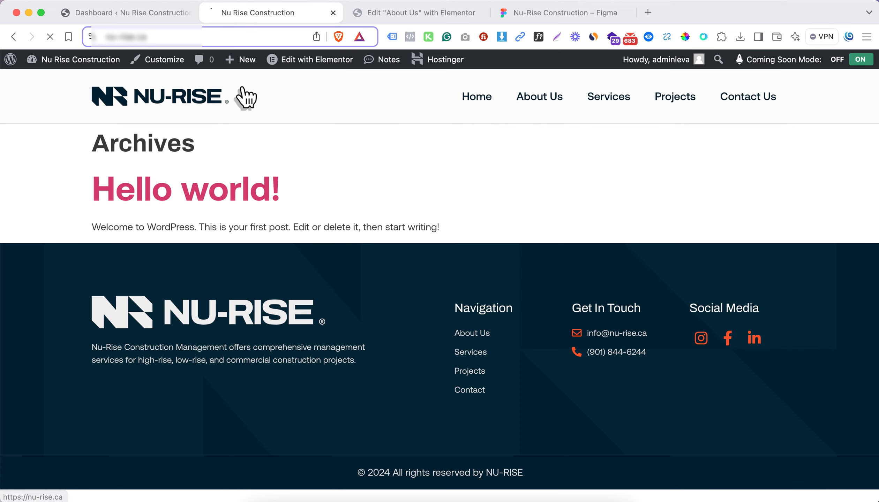
In the WordPress Reading settings, make the homepage display the static page Home and save the changes
{"action": "left_click", "coordinate": [113, 13]}
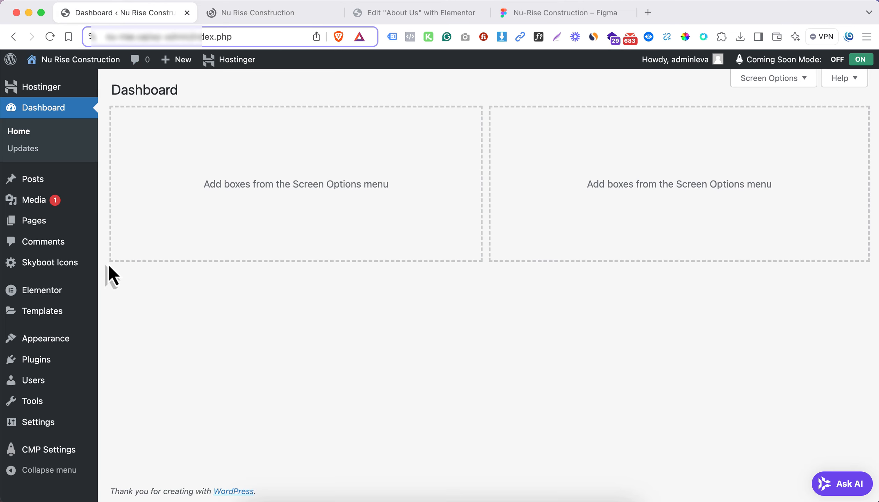
{"action": "mouse_move", "coordinate": [52, 422]}
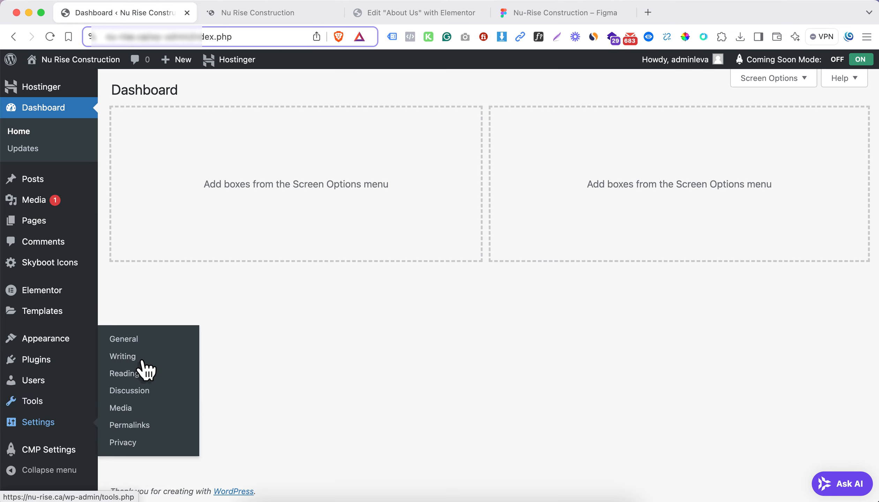
{"action": "left_click", "coordinate": [138, 376]}
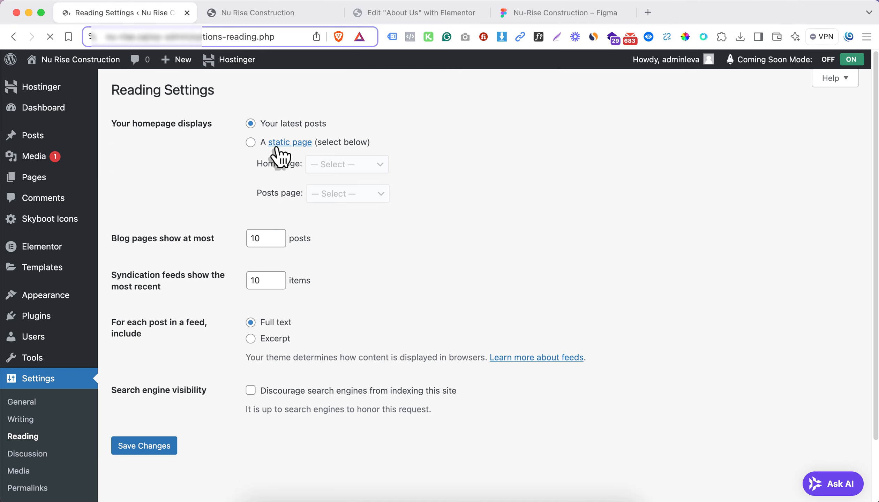
{"action": "left_click", "coordinate": [350, 169]}
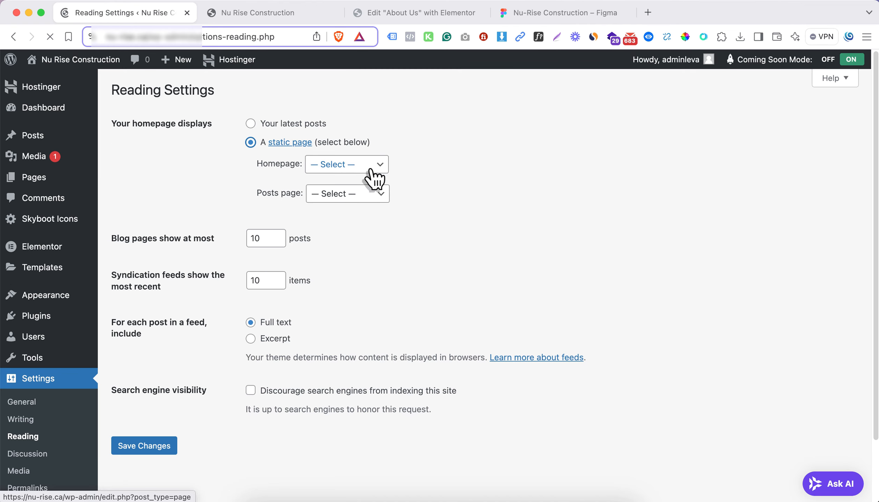
{"action": "left_click", "coordinate": [371, 173]}
{"action": "left_click", "coordinate": [340, 206]}
{"action": "left_click", "coordinate": [148, 454]}
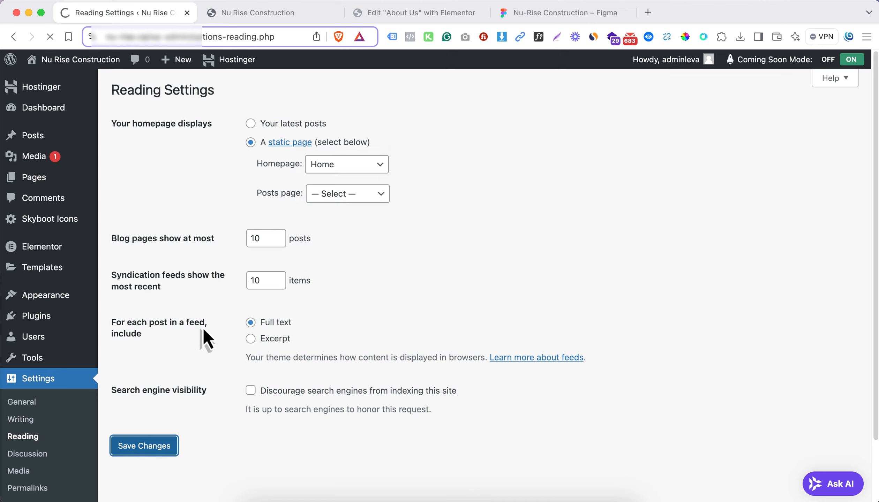
Reload the live homepage, open it for editing in Elementor and examine its Request a Consultation section
{"action": "left_click", "coordinate": [241, 18]}
{"action": "key", "text": "Return"}
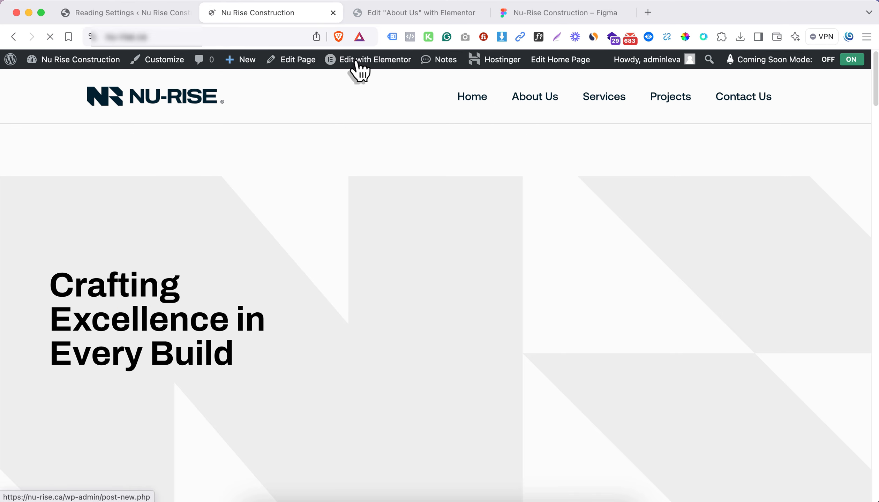
{"action": "left_click", "coordinate": [358, 62], "text": "super"}
{"action": "scroll", "coordinate": [291, 309], "scroll_direction": "down", "scroll_amount": 20}
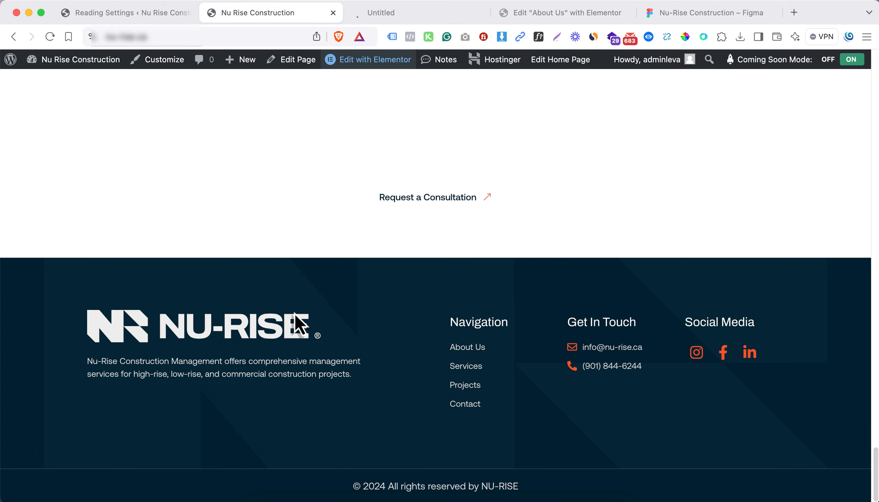
{"action": "scroll", "coordinate": [300, 324], "scroll_direction": "up", "scroll_amount": 6}
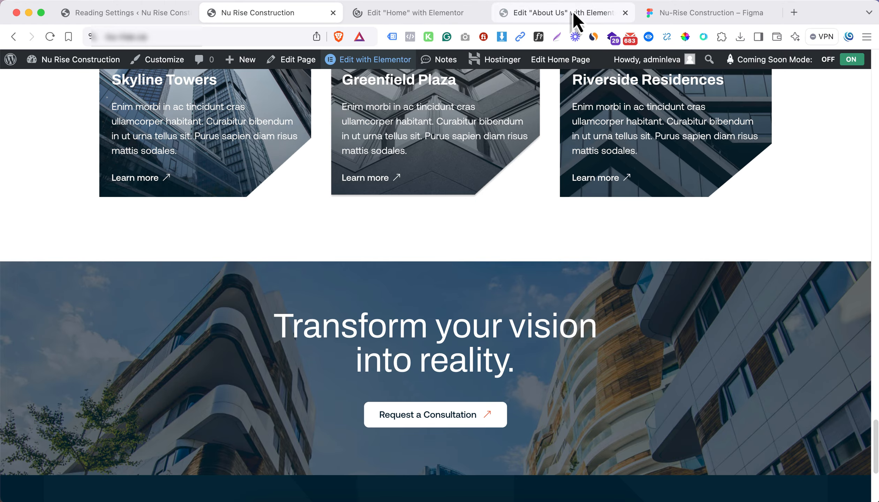
Copy the "Transform your vision into reality." container from the Home page, paste it below the About Us testimonial carousel and publish the page
{"action": "left_click", "coordinate": [572, 15]}
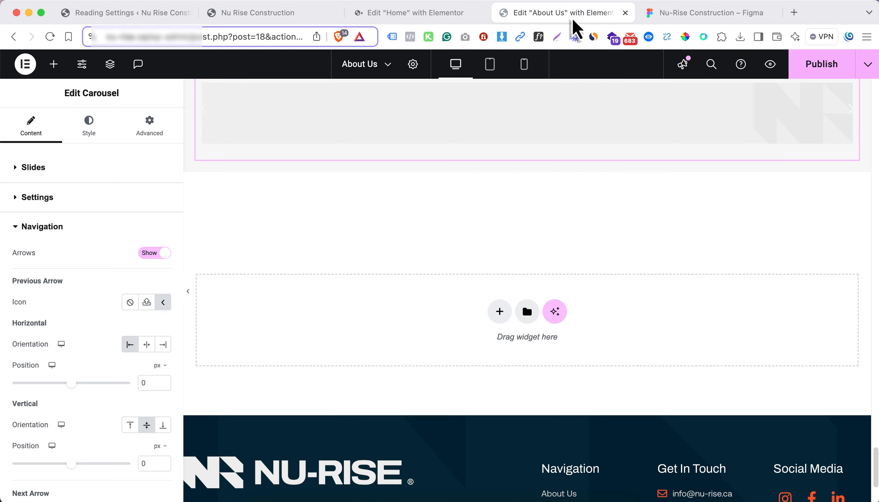
{"action": "left_click", "coordinate": [395, 13]}
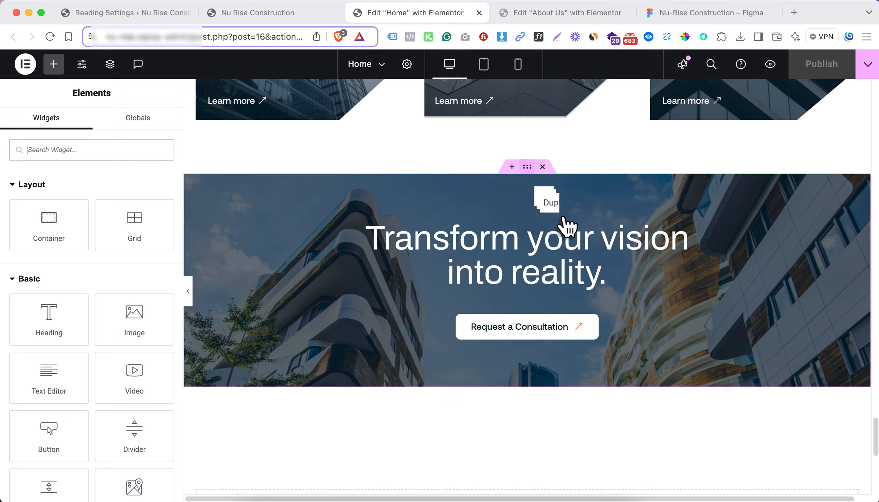
{"action": "right_click", "coordinate": [574, 240]}
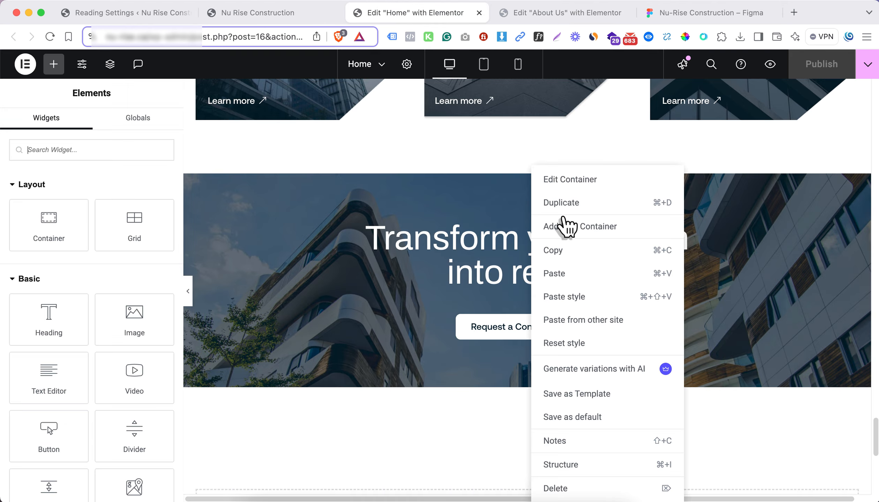
{"action": "left_click", "coordinate": [558, 16]}
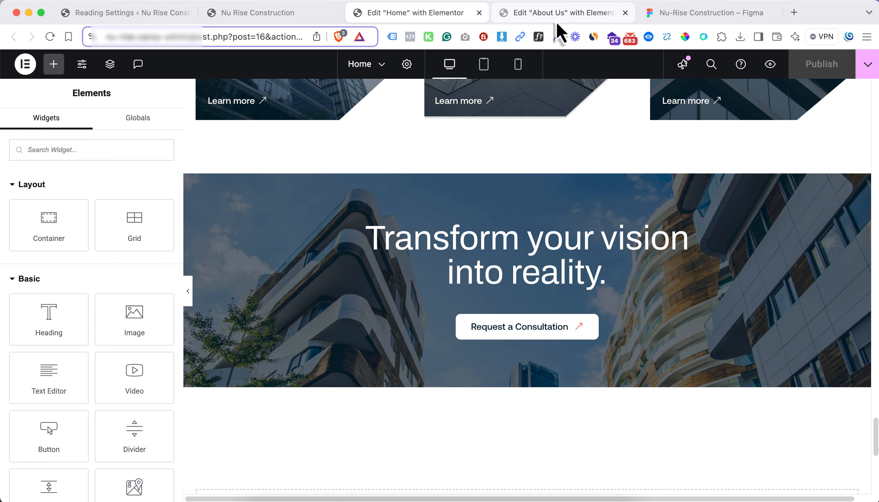
{"action": "right_click", "coordinate": [438, 365]}
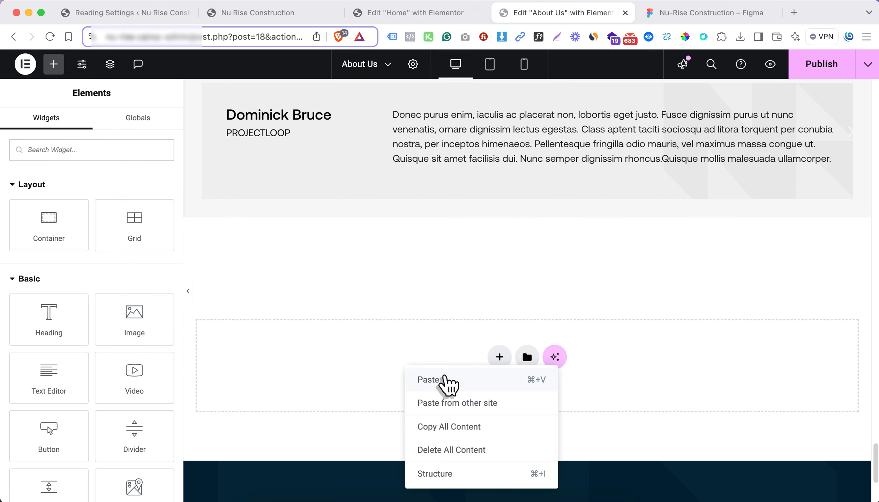
{"action": "left_click", "coordinate": [445, 381]}
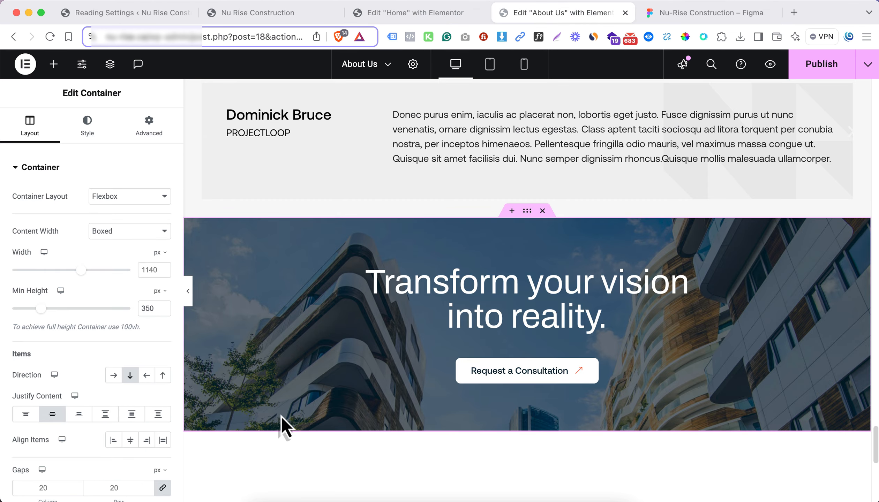
{"action": "left_click", "coordinate": [813, 70]}
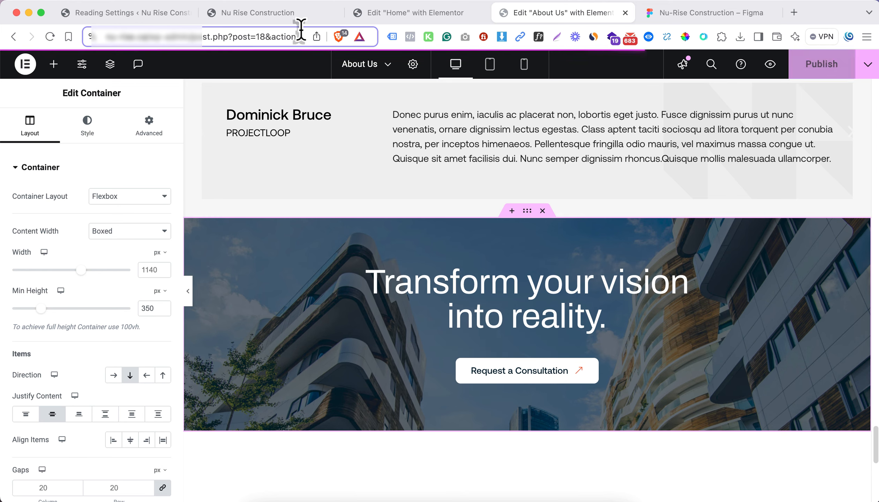
Switch to the live site, open its About Us page and review it from the intro down to the Our Story timeline
{"action": "left_click", "coordinate": [297, 14]}
{"action": "scroll", "coordinate": [407, 187], "scroll_direction": "up", "scroll_amount": 20}
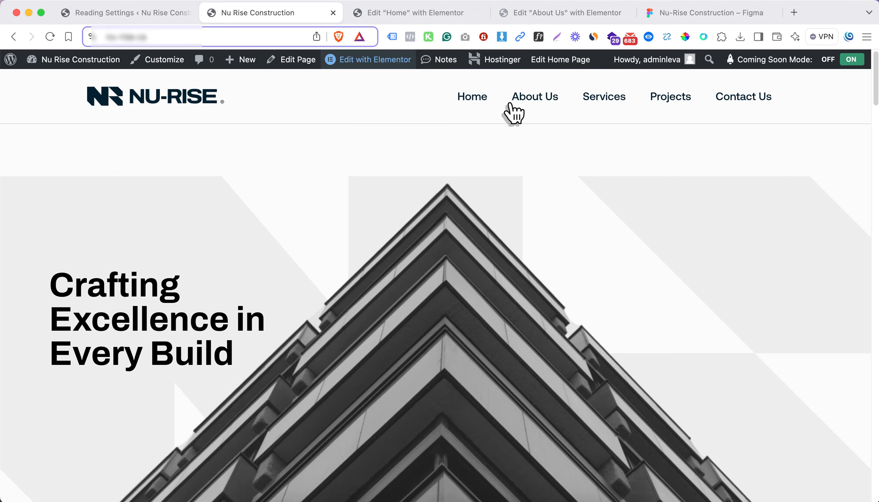
{"action": "left_click", "coordinate": [536, 101]}
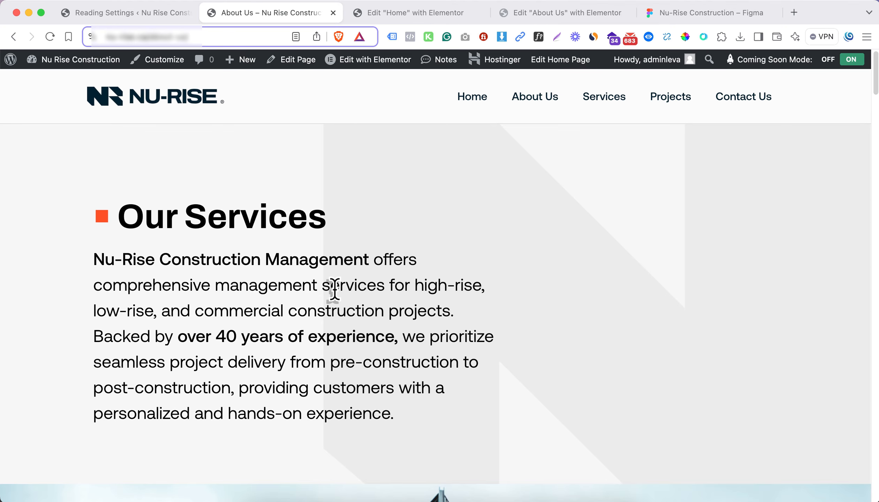
{"action": "scroll", "coordinate": [335, 289], "scroll_direction": "down", "scroll_amount": 20}
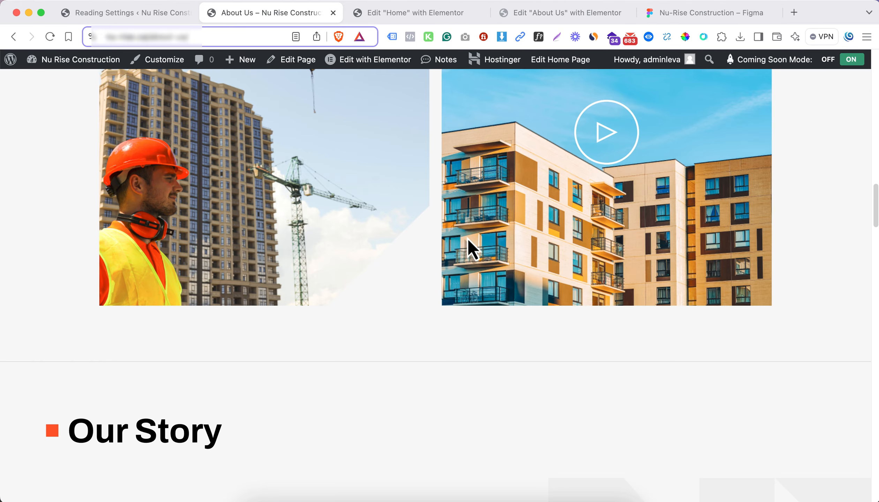
{"action": "scroll", "coordinate": [360, 258], "scroll_direction": "down", "scroll_amount": 10}
{"action": "scroll", "coordinate": [361, 257], "scroll_direction": "down", "scroll_amount": 7}
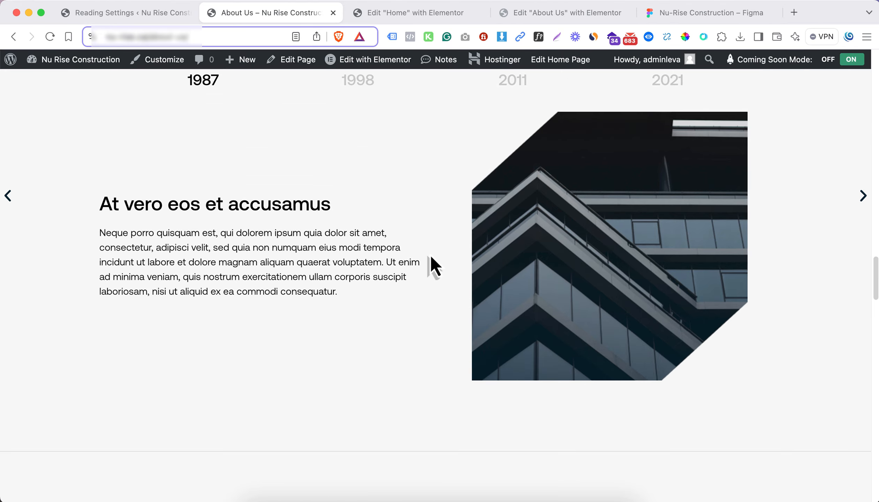
Advance the live Our Story carousel and review the team profiles, Our Values and Industry Relationships sections
{"action": "left_click", "coordinate": [862, 209]}
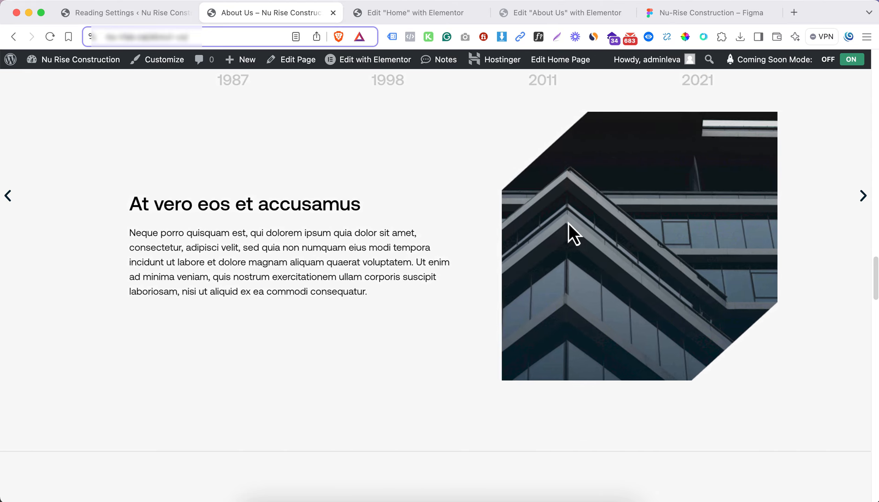
{"action": "scroll", "coordinate": [398, 210], "scroll_direction": "up", "scroll_amount": 5}
{"action": "scroll", "coordinate": [253, 276], "scroll_direction": "down", "scroll_amount": 10}
{"action": "scroll", "coordinate": [343, 255], "scroll_direction": "down", "scroll_amount": 15}
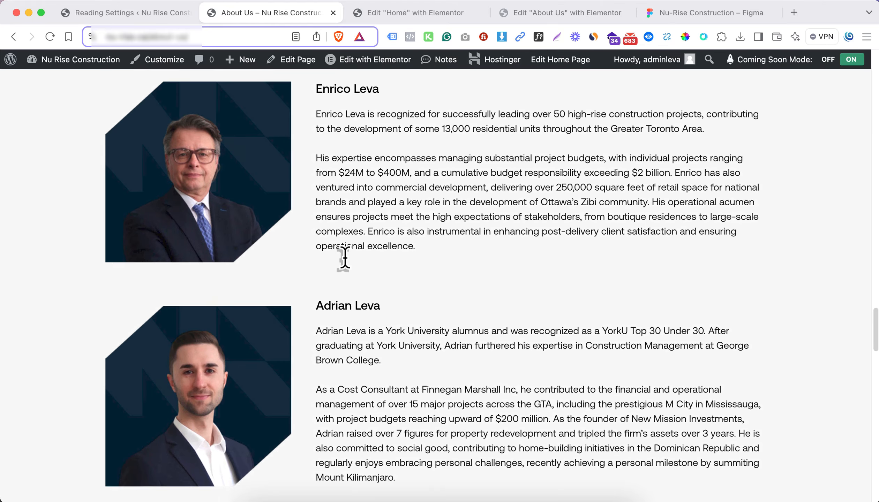
{"action": "scroll", "coordinate": [474, 225], "scroll_direction": "up", "scroll_amount": 2}
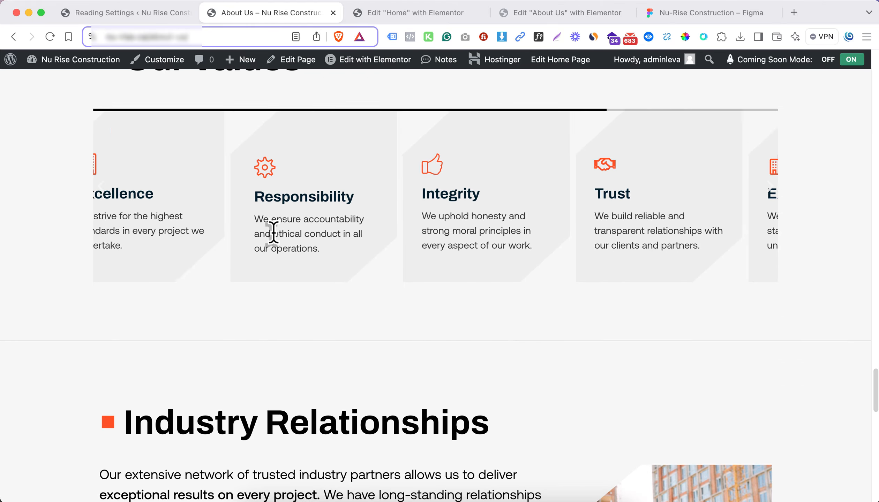
{"action": "scroll", "coordinate": [416, 294], "scroll_direction": "down", "scroll_amount": 10}
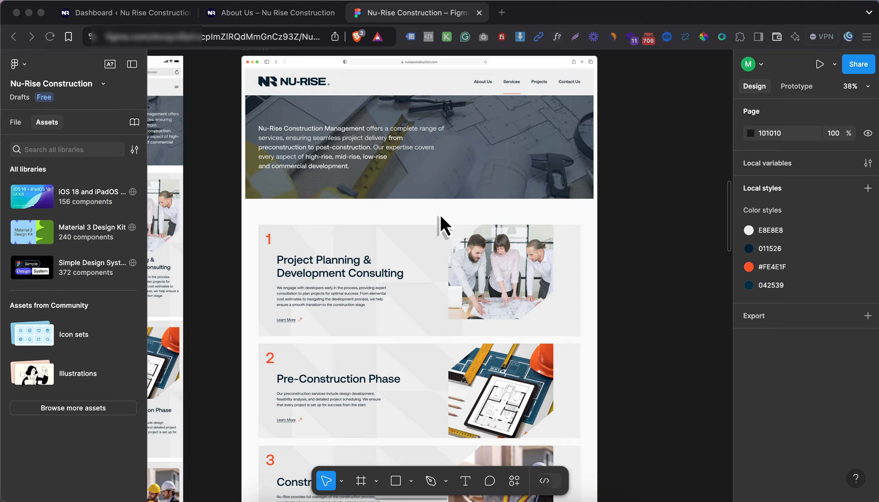
In the Figma design, move from the Services page layout to the Projects layouts and examine the mobile and desktop Project Gallery
{"action": "scroll", "coordinate": [437, 218], "scroll_direction": "right", "scroll_amount": 5}
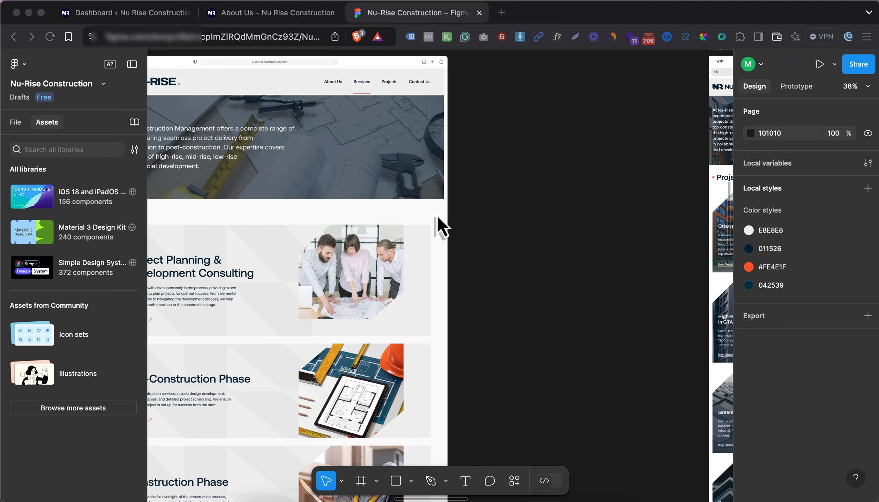
{"action": "scroll", "coordinate": [438, 217], "scroll_direction": "right", "scroll_amount": 6}
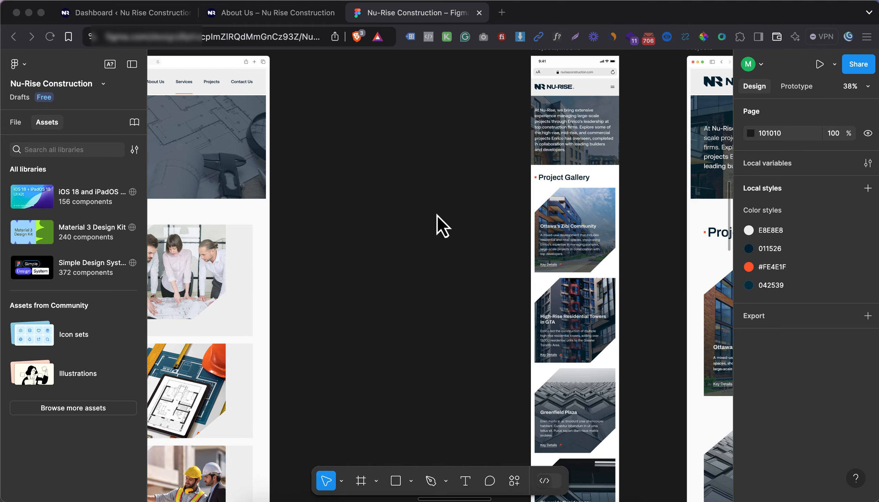
{"action": "scroll", "coordinate": [437, 215], "scroll_direction": "right", "scroll_amount": 1}
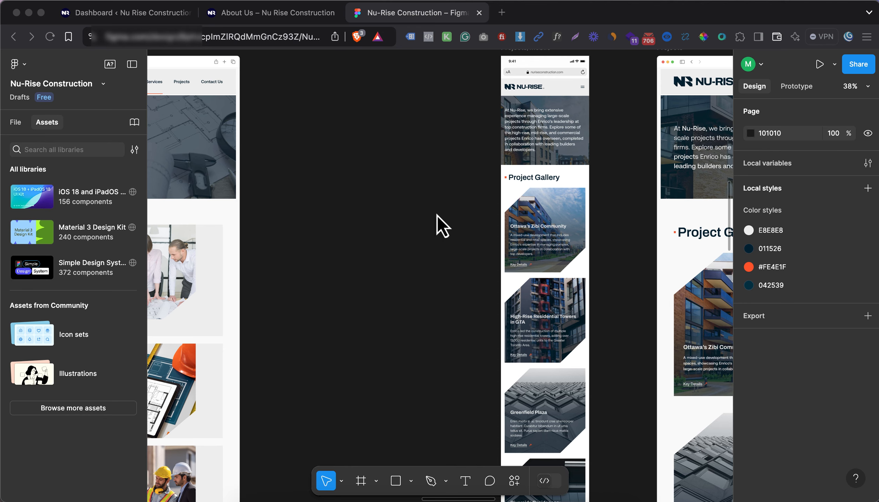
{"action": "scroll", "coordinate": [437, 215], "scroll_direction": "right", "scroll_amount": 6}
{"action": "scroll", "coordinate": [437, 215], "scroll_direction": "right", "scroll_amount": 1}
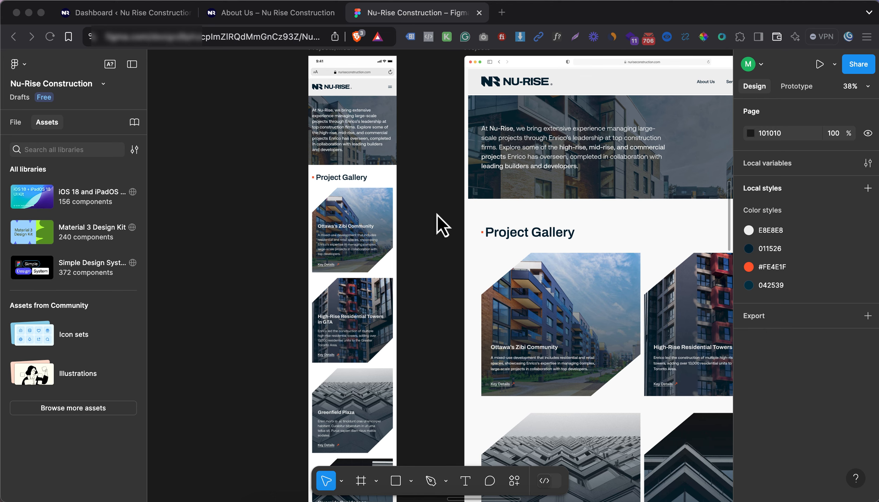
{"action": "scroll", "coordinate": [436, 215], "scroll_direction": "right", "scroll_amount": 1}
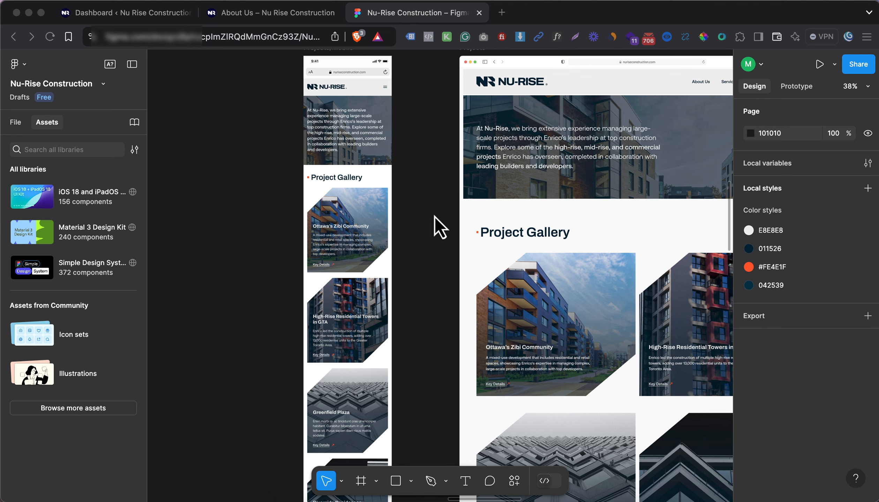